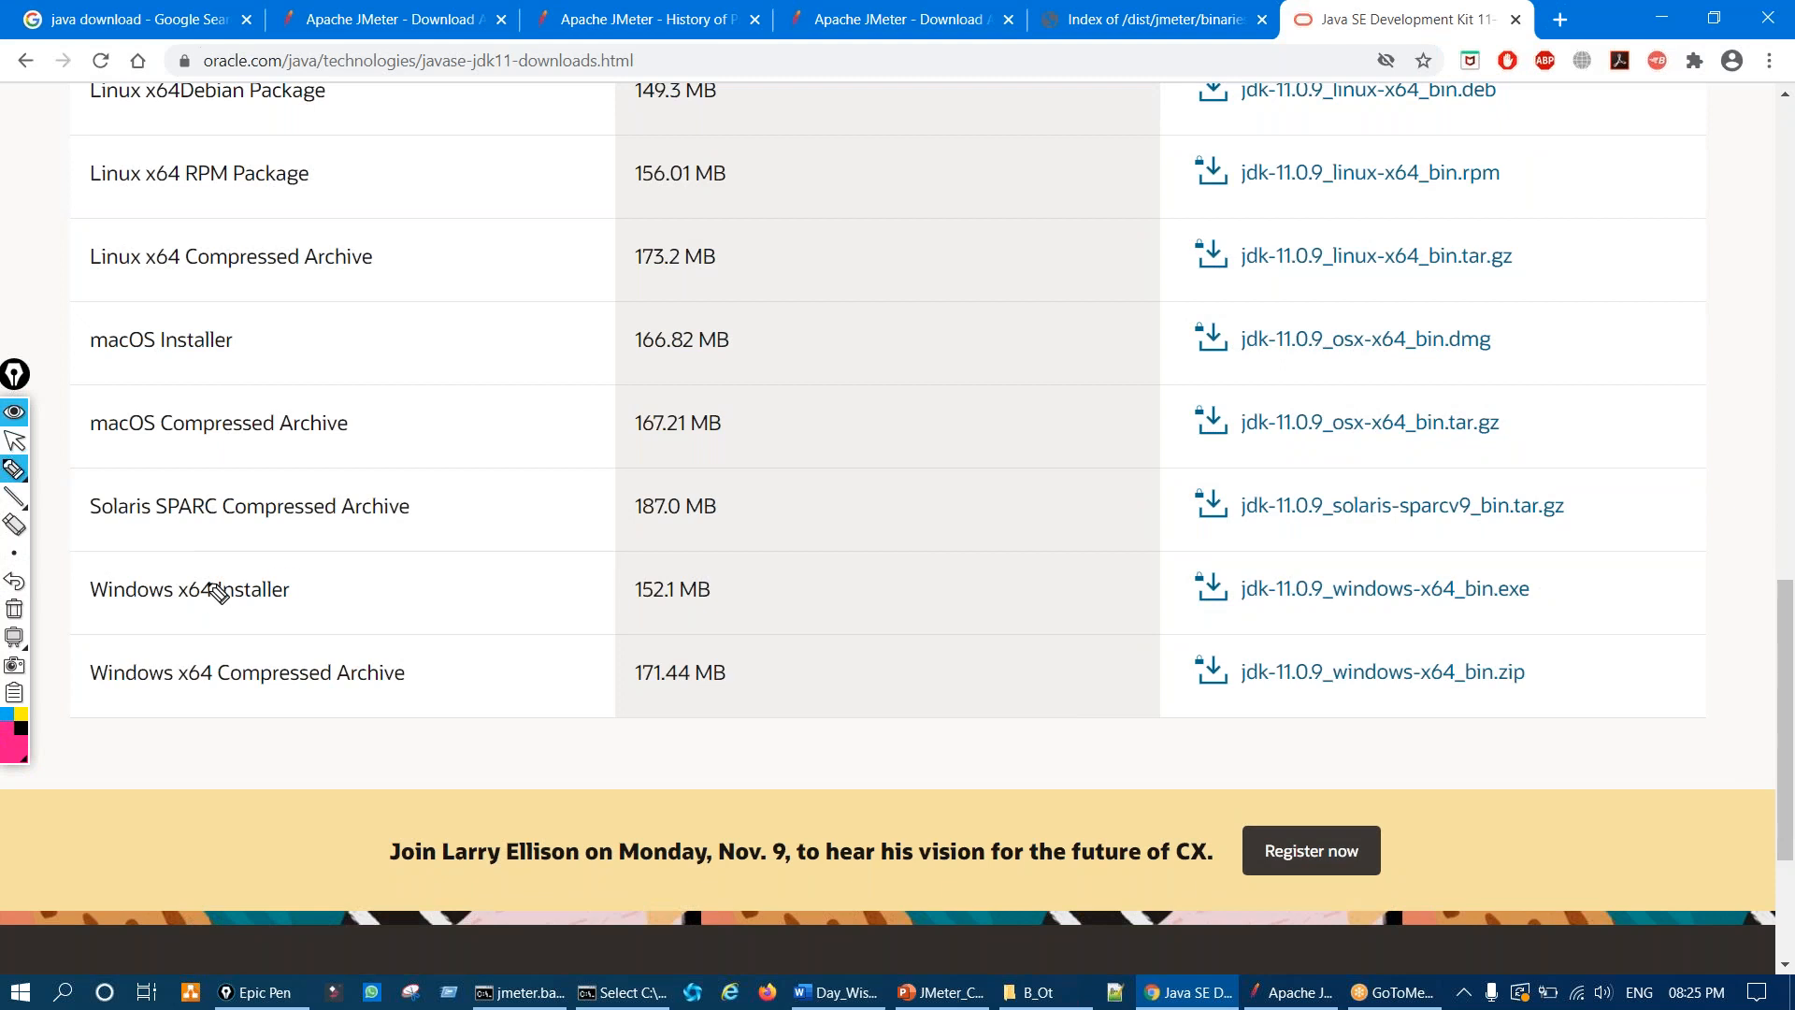
Step: Mark the Windows x64 Installer row and its jdk-11.0.9_windows-x64_bin.exe link with the pen, and clear the marks
mouse_move(404, 570)
left_mouse_down()
mouse_move(421, 609)
mouse_move(477, 628)
left_mouse_up()
mouse_move(216, 566)
left_mouse_down()
mouse_move(180, 567)
mouse_move(277, 565)
mouse_move(201, 561)
left_mouse_up()
key("ctrl+shift+7")
mouse_move(1360, 559)
left_mouse_down()
mouse_move(1262, 561)
mouse_move(1431, 589)
mouse_move(1391, 586)
left_mouse_up()
key("ctrl+shift+7")
key("ctrl+shift+2")
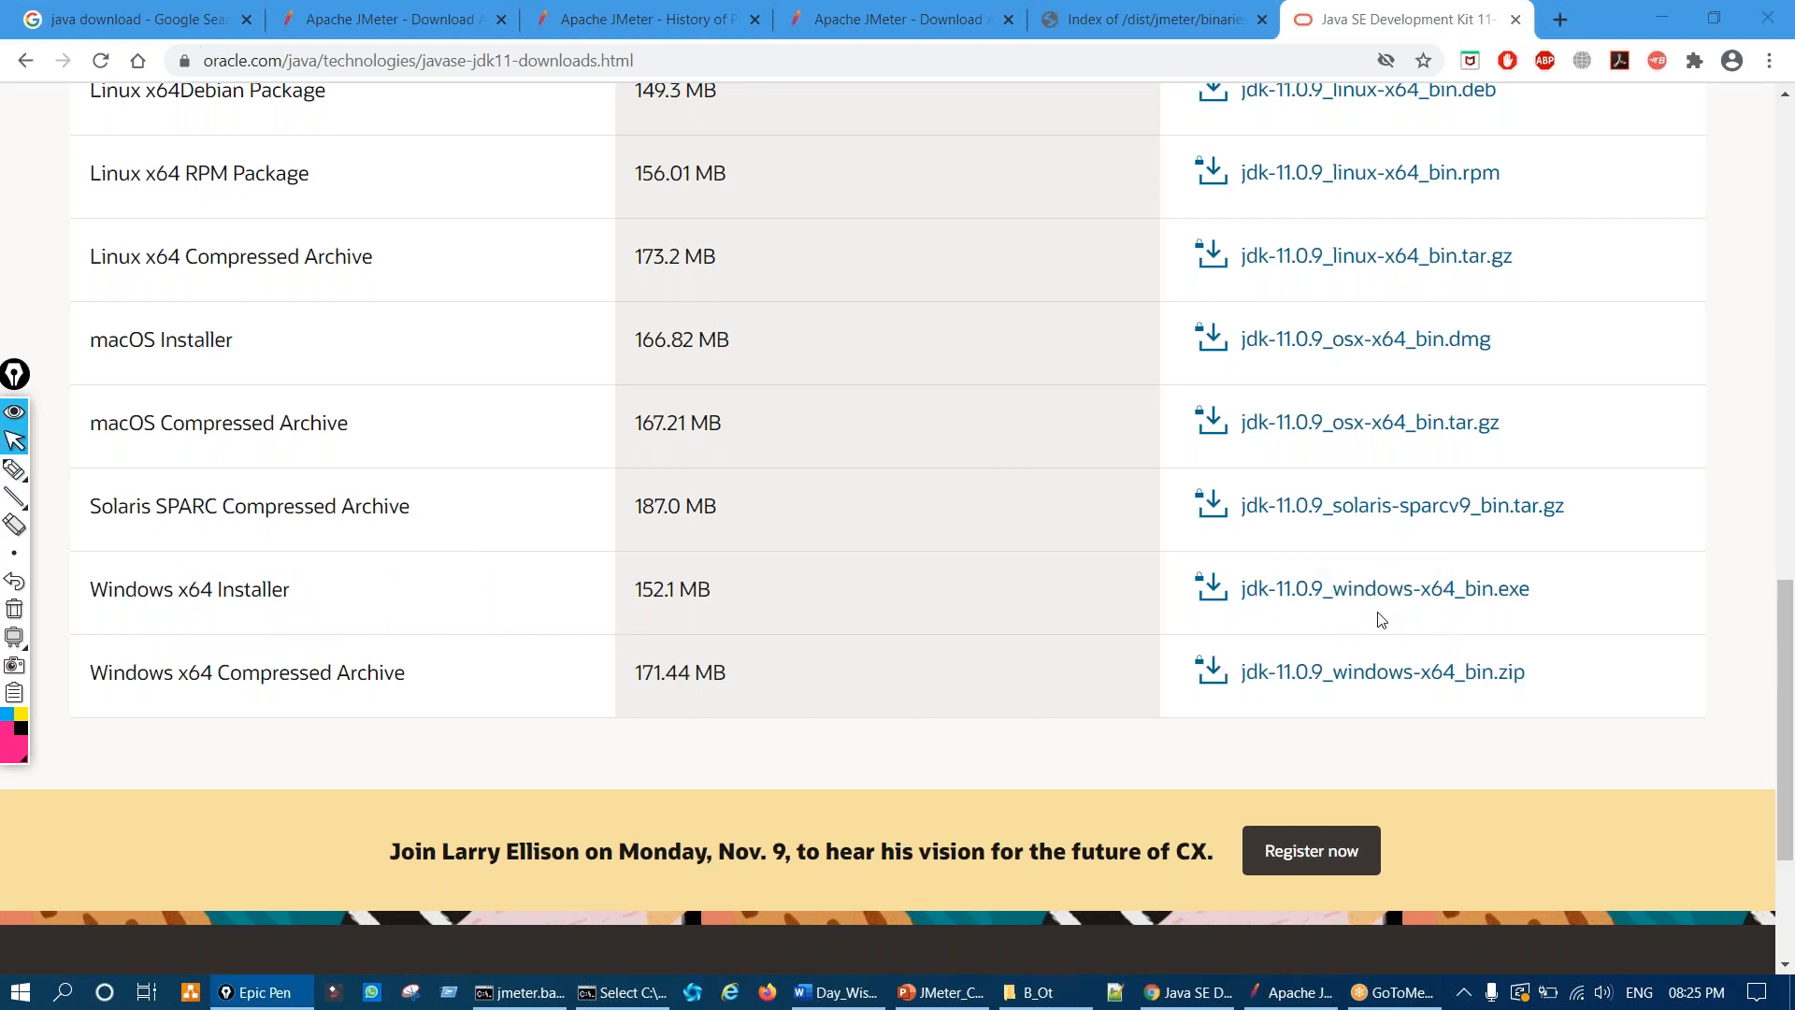
Step: Request the jdk-11.0.9_windows-x64_bin.exe download, accepting the Oracle Technology Network License Agreement and continuing to the account sign-in
left_click(1373, 596)
left_click(1311, 601)
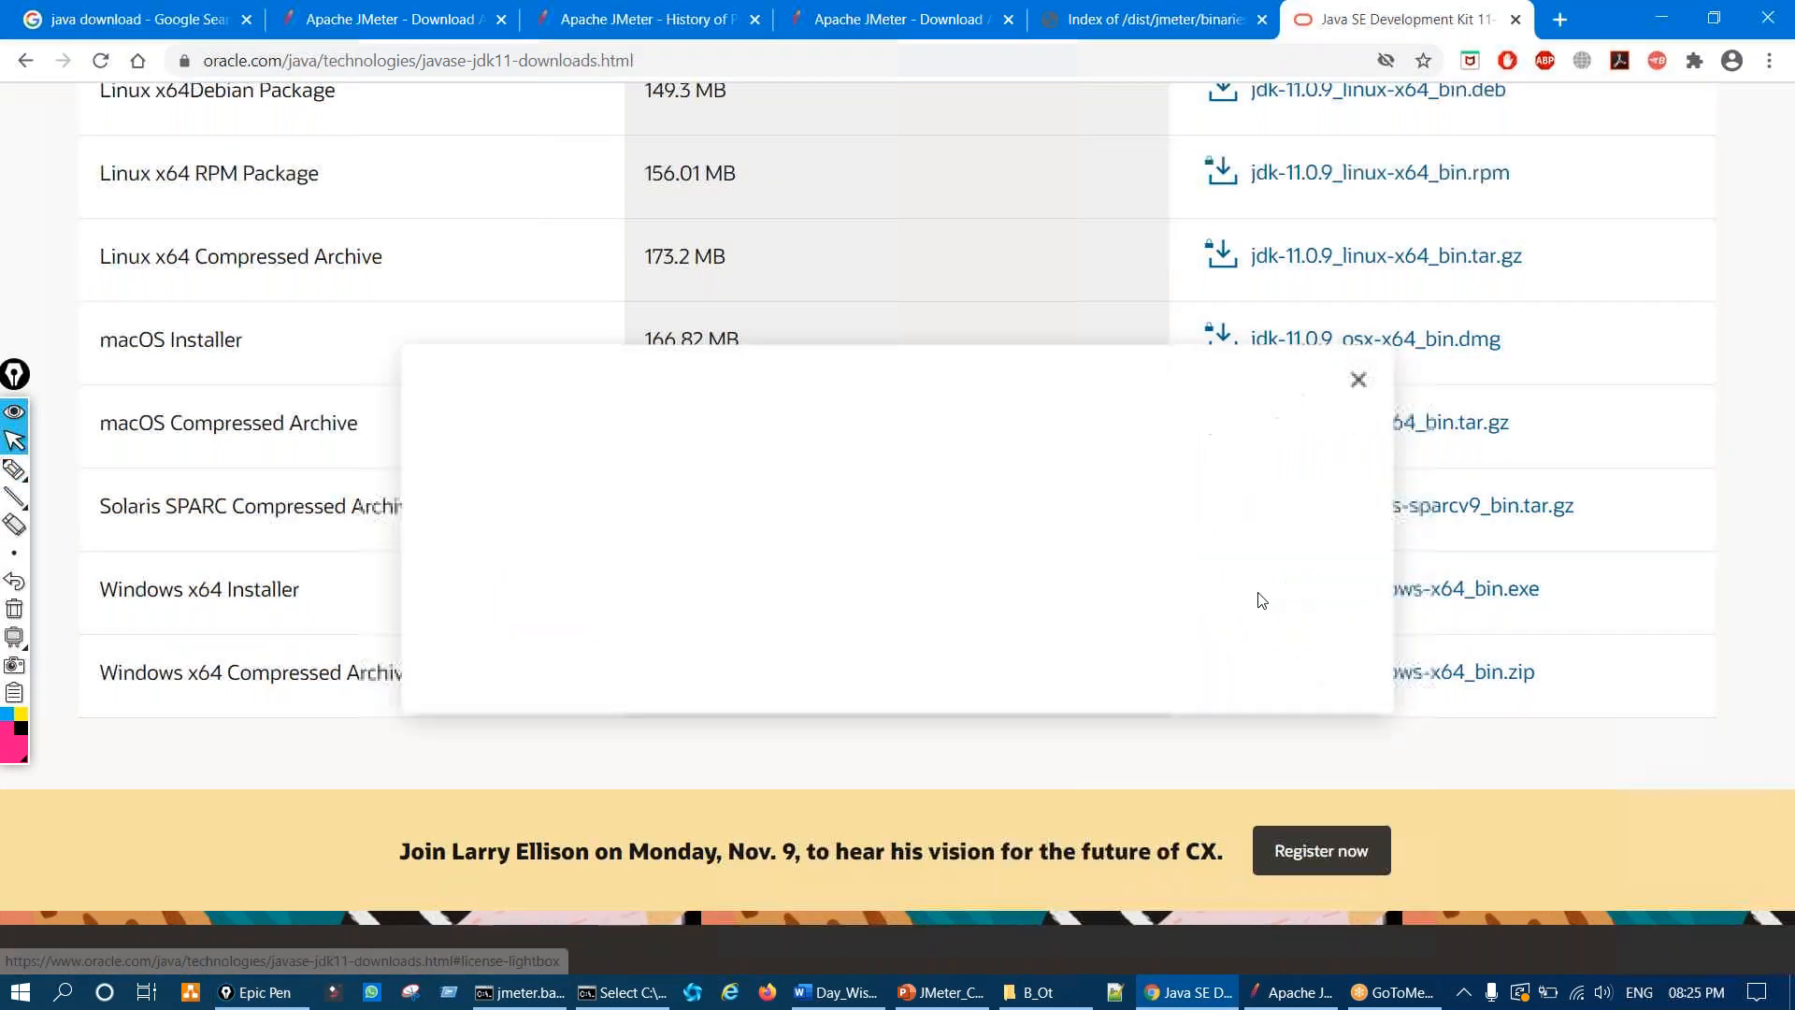
left_click(454, 472)
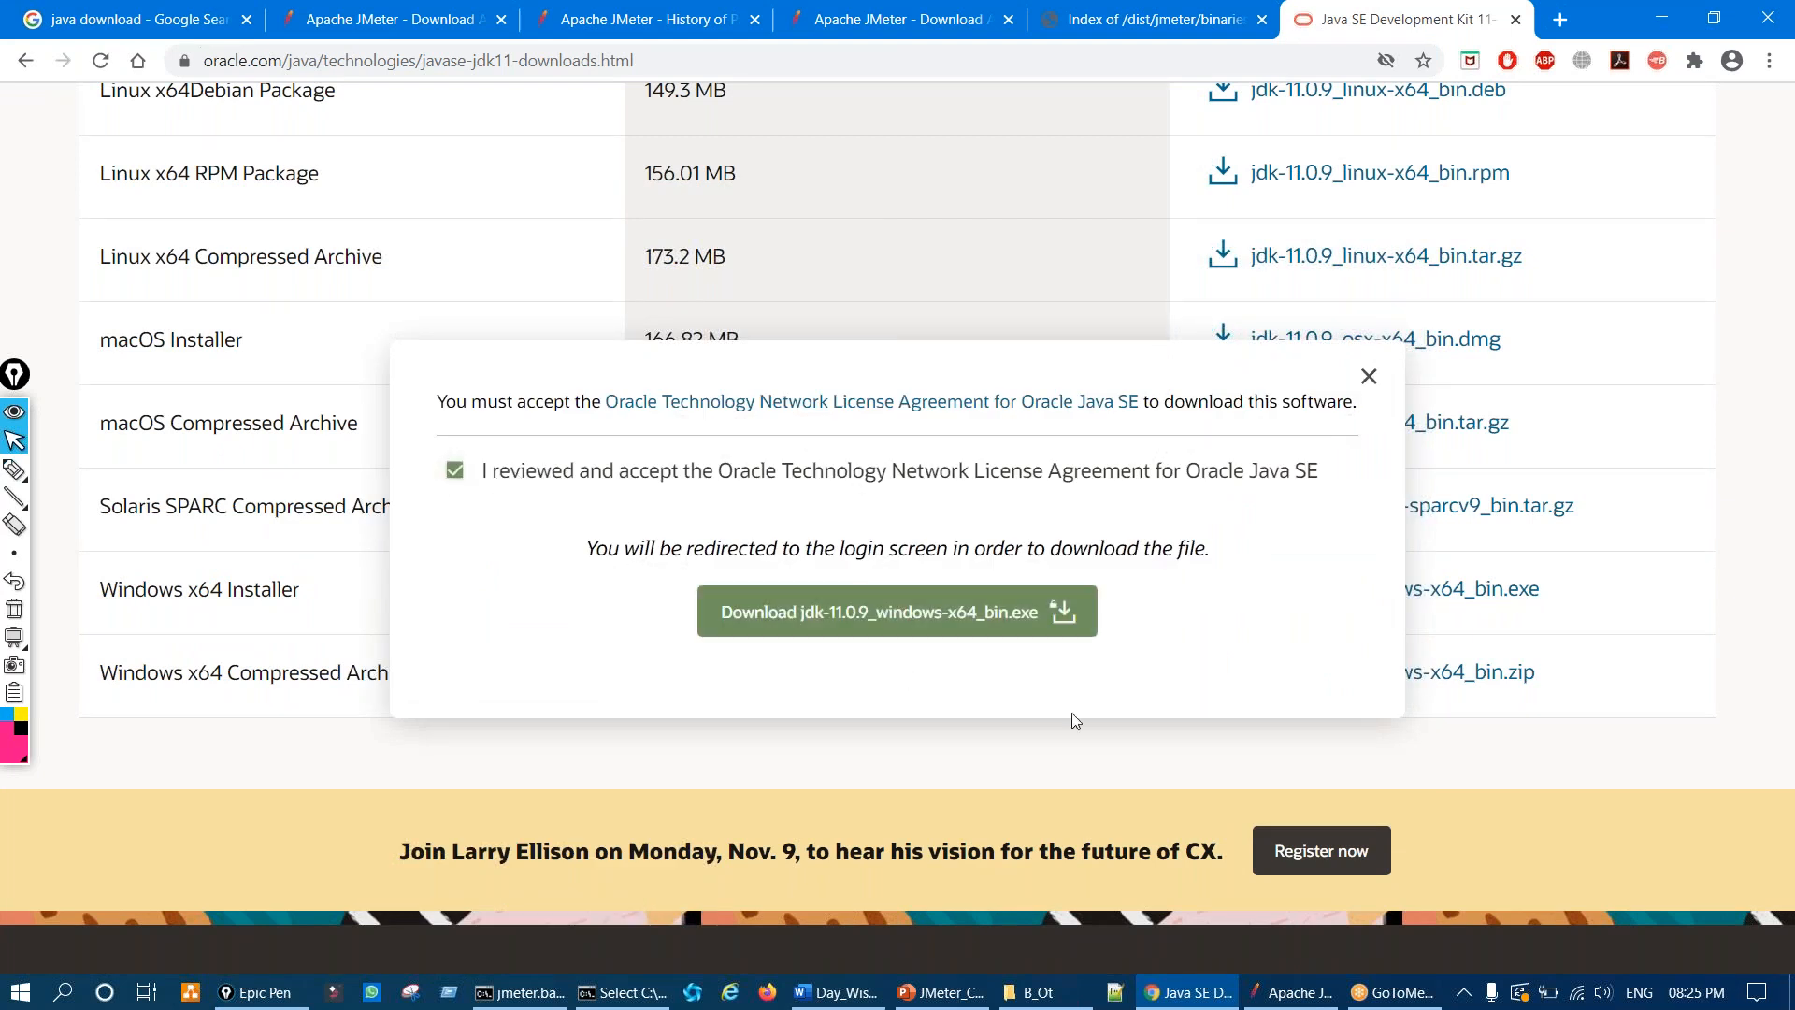
left_click(887, 619)
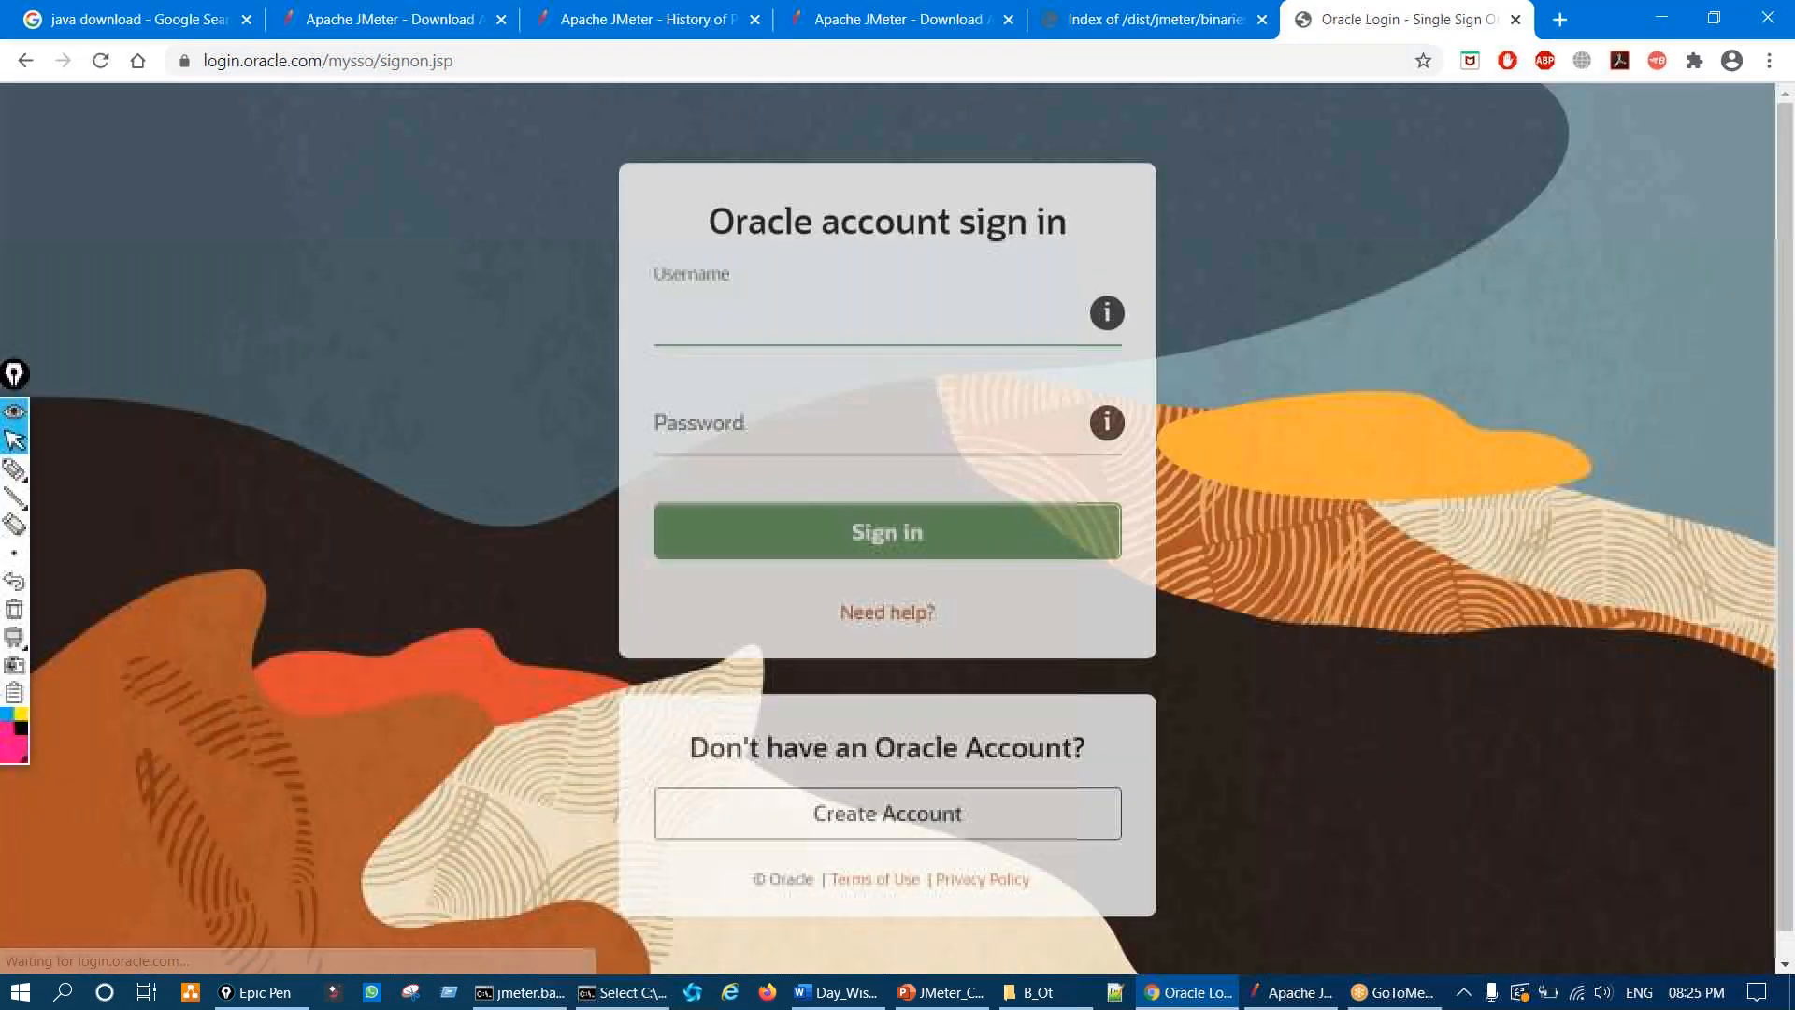
Step: Mark the username and password fields and the Create Account option with the pen, write a note beside them, and clear the drawing
key("ctrl+shift+p")
left_click_drag(762, 321, 937, 281)
left_click_drag(849, 372, 996, 370)
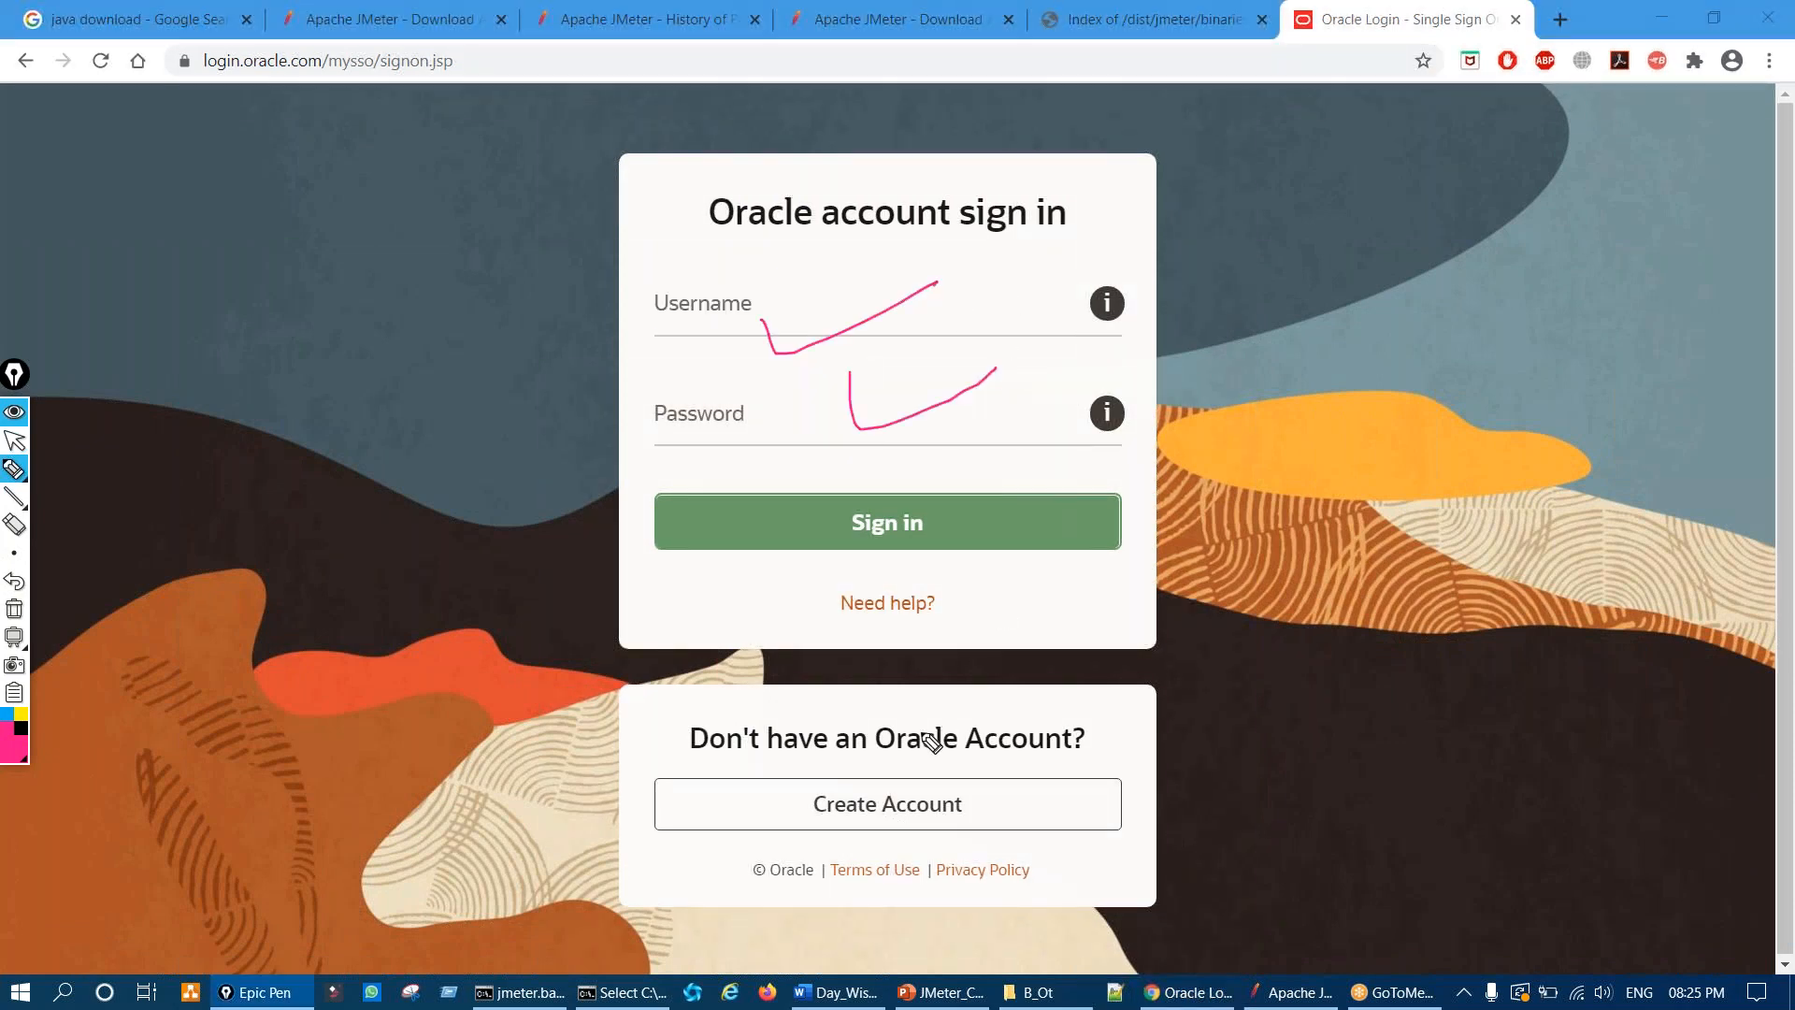
mouse_move(935, 739)
left_mouse_down()
mouse_move(954, 924)
mouse_move(930, 732)
left_mouse_up()
mouse_move(1103, 743)
left_mouse_down()
mouse_move(1236, 665)
mouse_move(1101, 743)
mouse_move(1225, 760)
left_mouse_up()
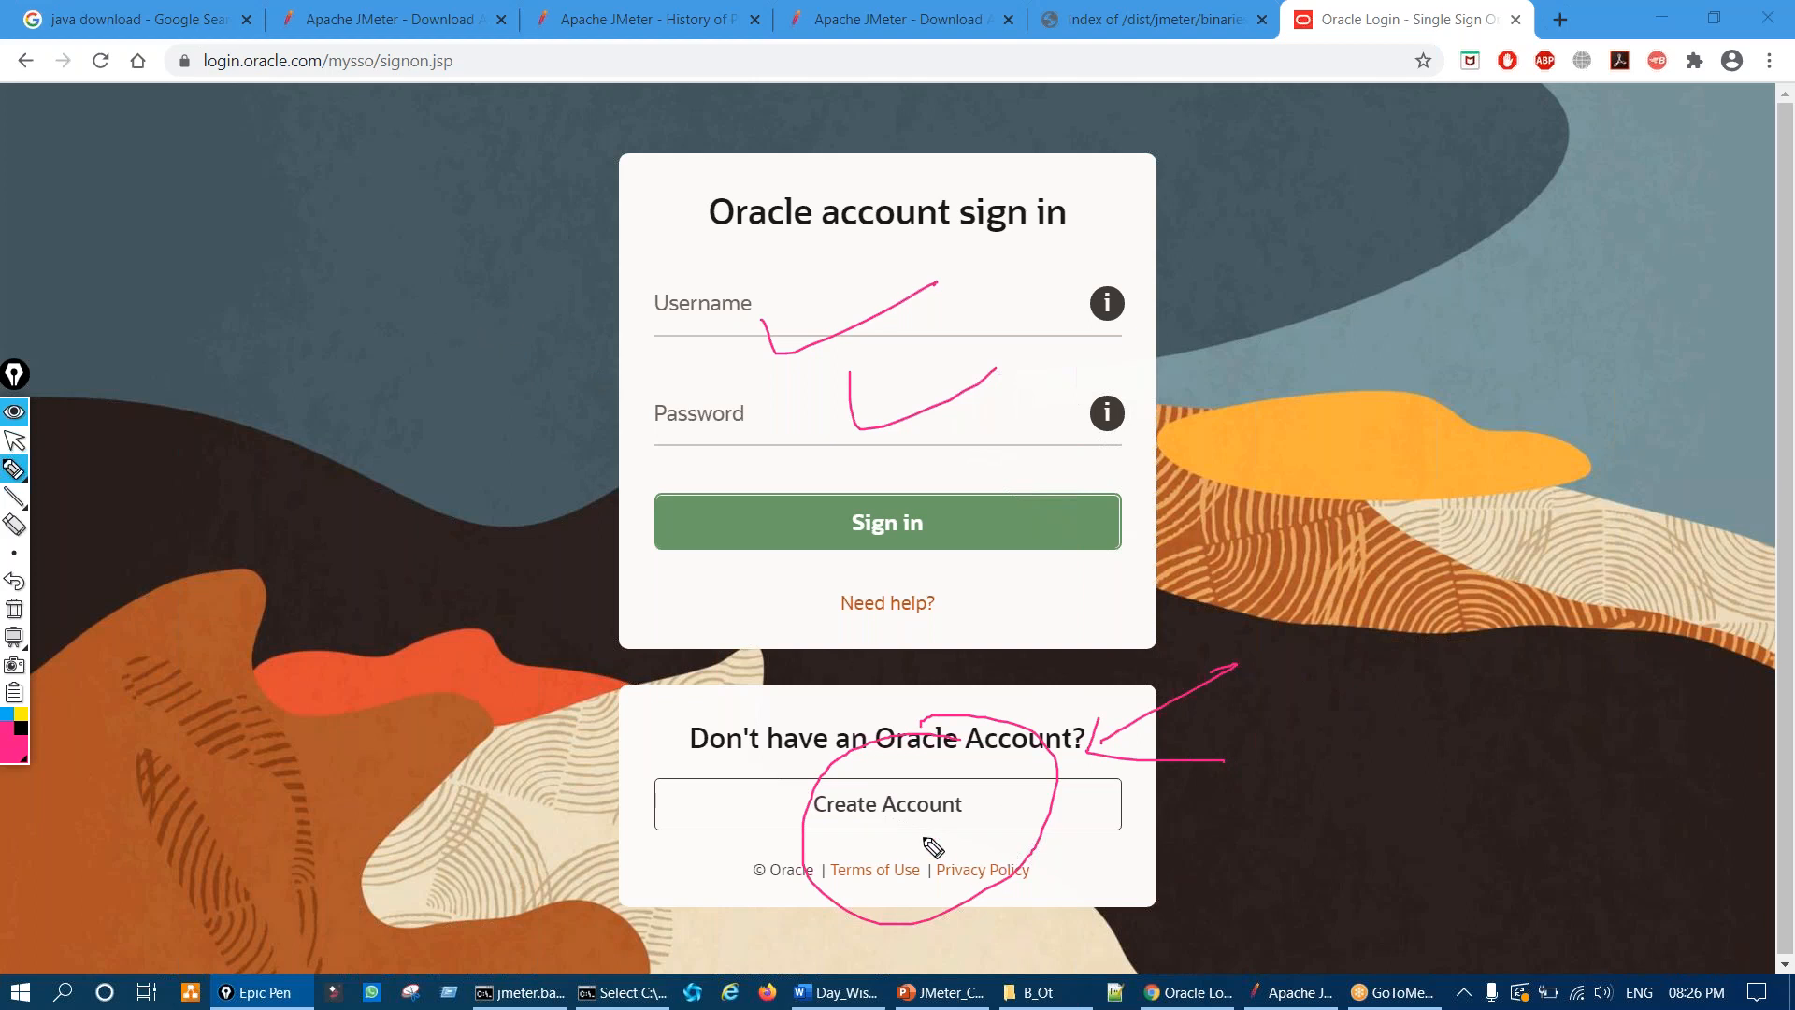
left_click_drag(902, 788, 935, 827)
mouse_move(1225, 760)
left_mouse_down()
mouse_move(1330, 635)
mouse_move(1403, 689)
mouse_move(1592, 666)
left_mouse_up()
mouse_move(1505, 813)
left_mouse_down()
mouse_move(1547, 795)
mouse_move(1492, 774)
left_mouse_up()
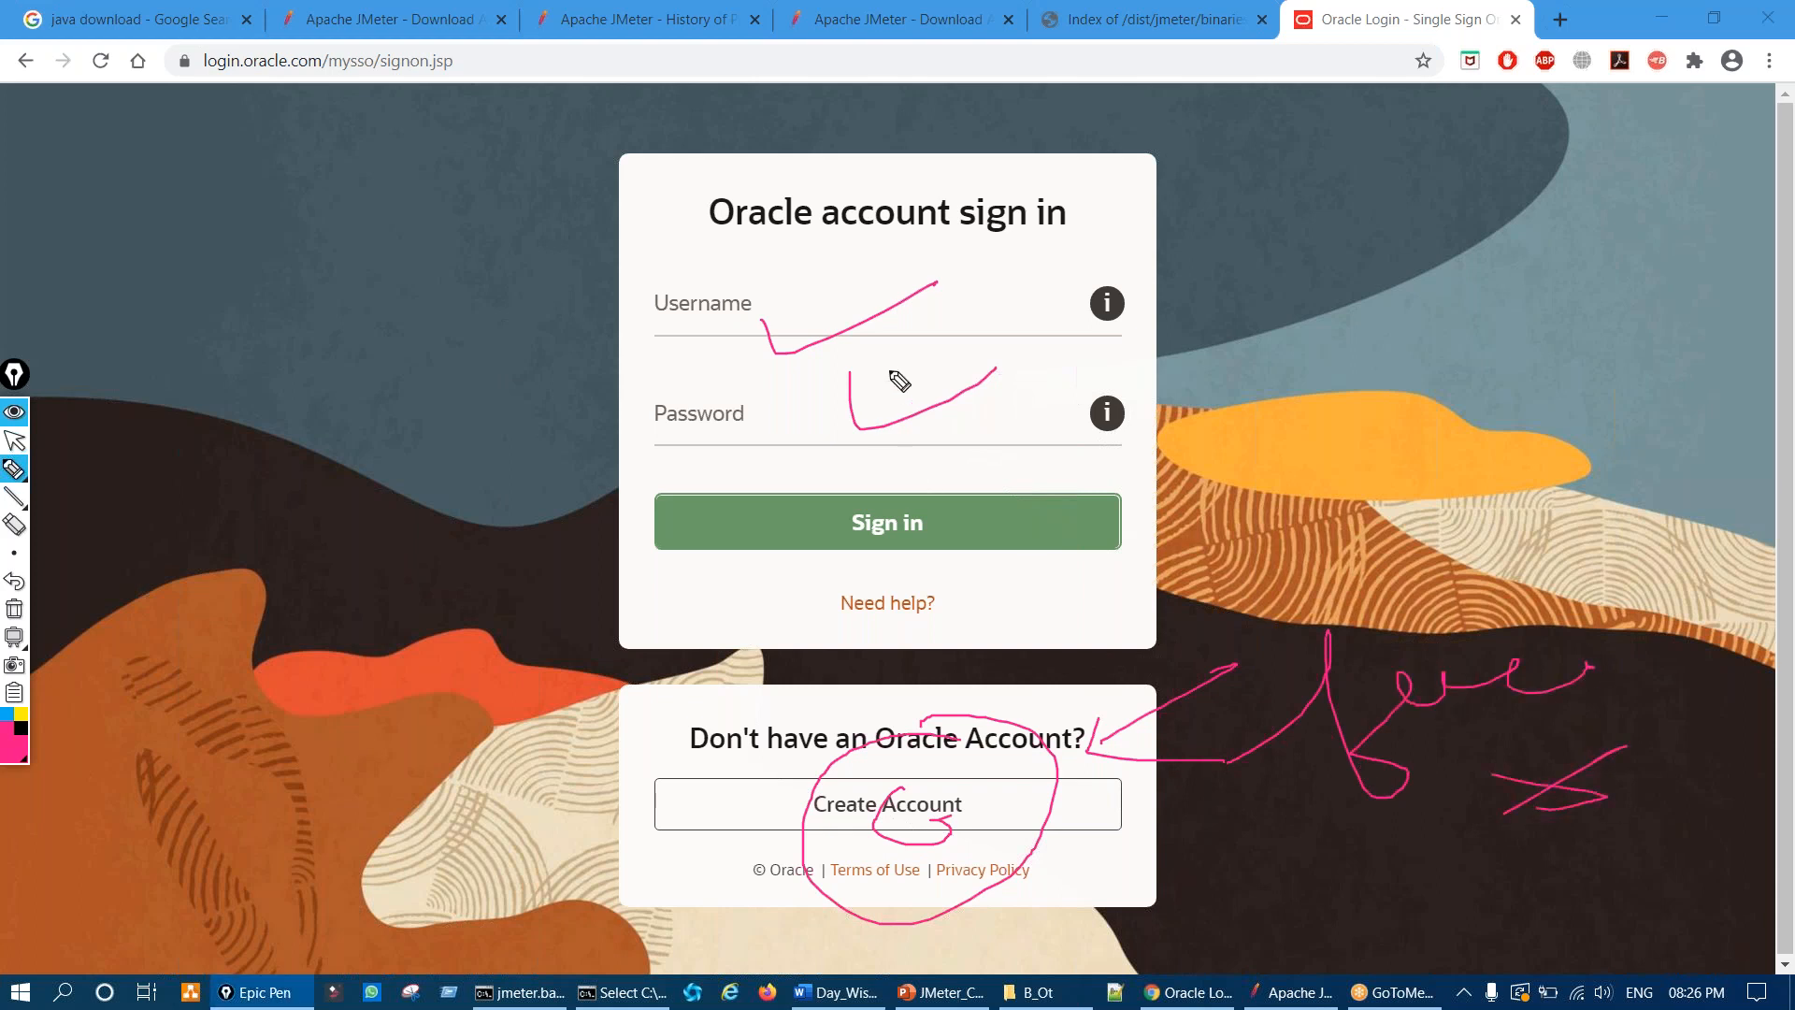
left_click_drag(935, 279, 895, 327)
mouse_move(847, 430)
left_mouse_down()
mouse_move(823, 477)
mouse_move(903, 521)
left_mouse_up()
key("ctrl+shift+7")
key("ctrl+shift+2")
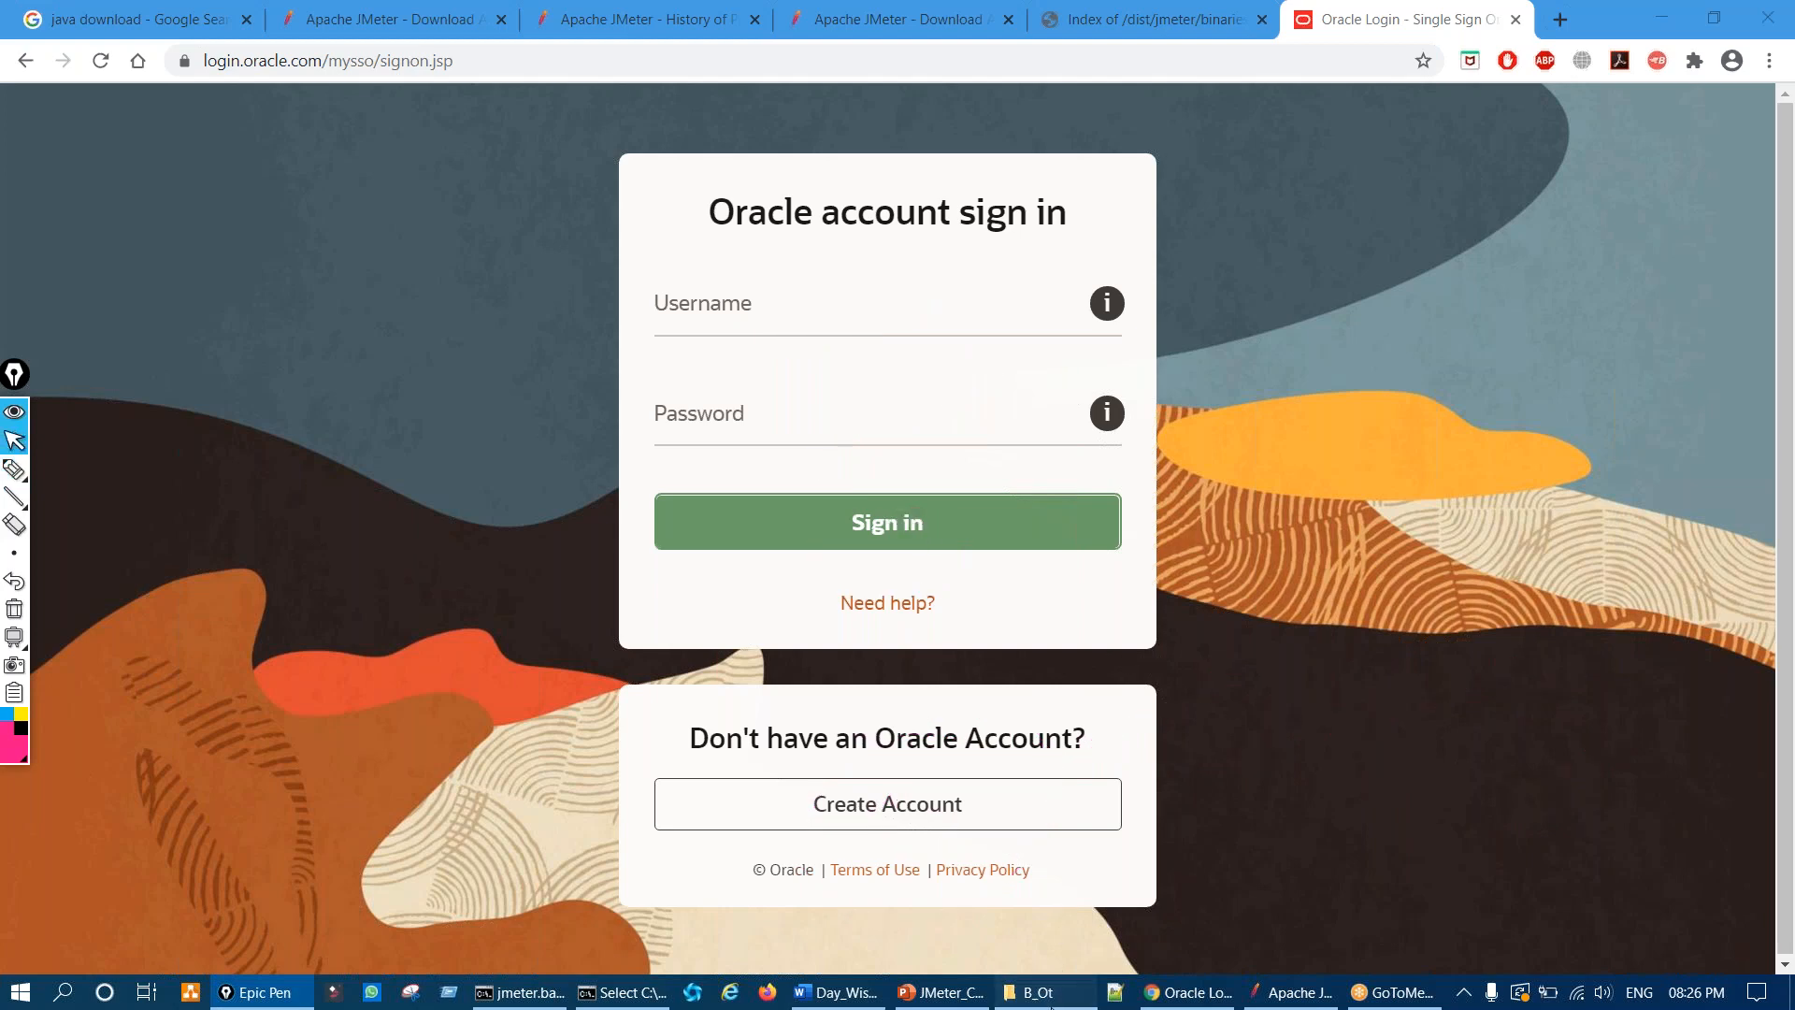
Step: Open the Downloads folder in File Explorer and mark the jdk-14.0.1_windows-x64_bin.exe installer with the pen, clearing the marks
left_click(1036, 992)
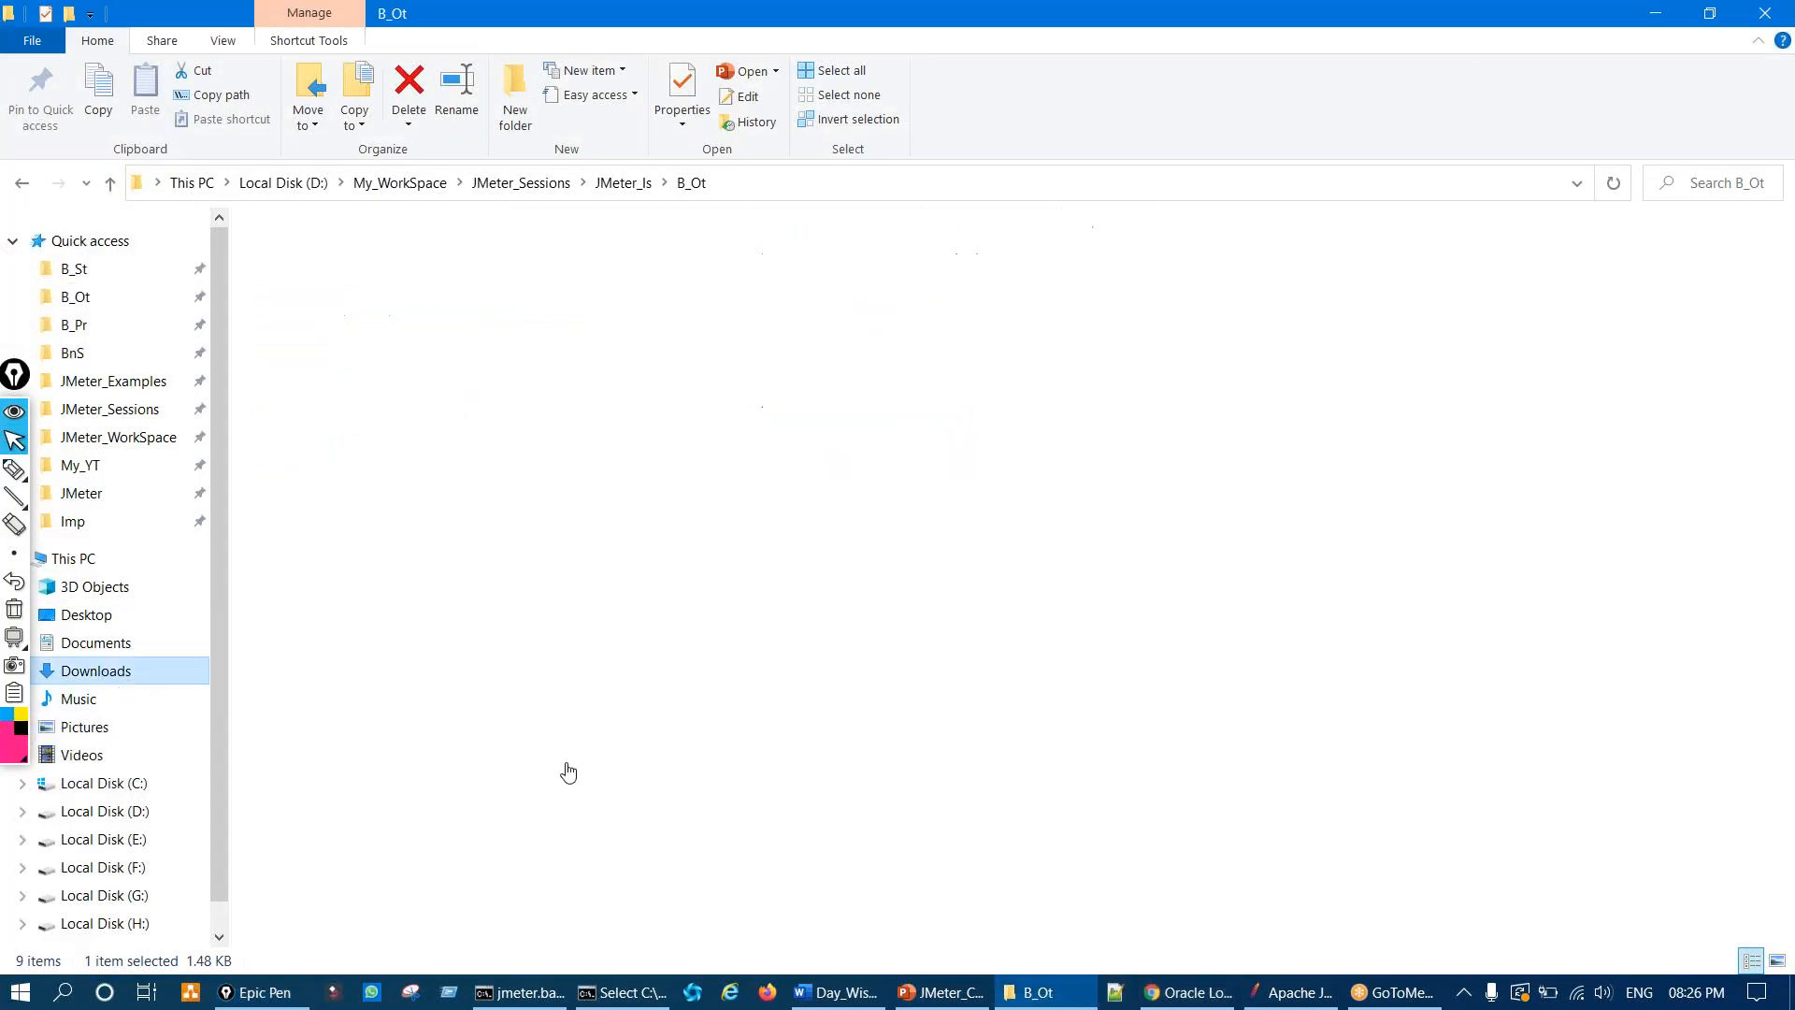
key("ctrl+shift+3")
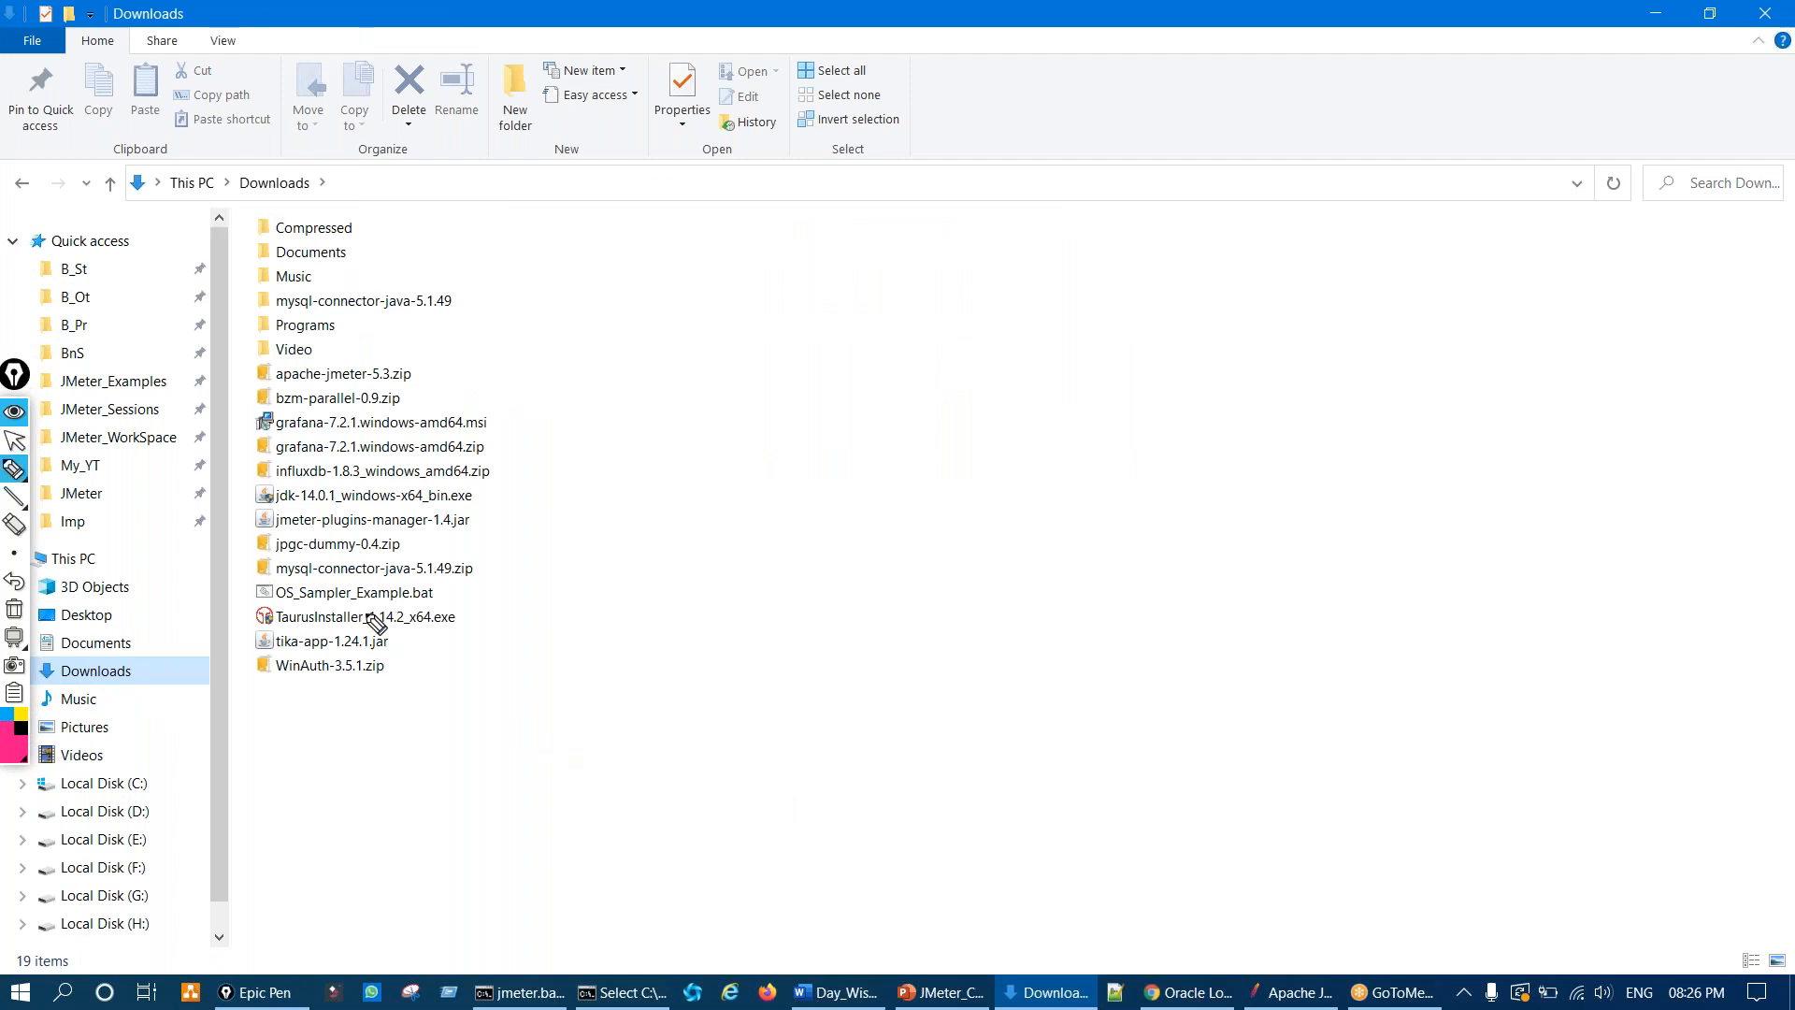
mouse_move(318, 478)
left_mouse_down()
mouse_move(262, 489)
mouse_move(352, 521)
mouse_move(480, 520)
mouse_move(402, 487)
mouse_move(305, 488)
mouse_move(410, 513)
mouse_move(484, 505)
mouse_move(463, 484)
mouse_move(378, 482)
mouse_move(366, 505)
left_mouse_up()
key("ctrl+shift+7")
left_click_drag(486, 503, 592, 475)
key("ctrl+shift+7")
key("ctrl+shift+2")
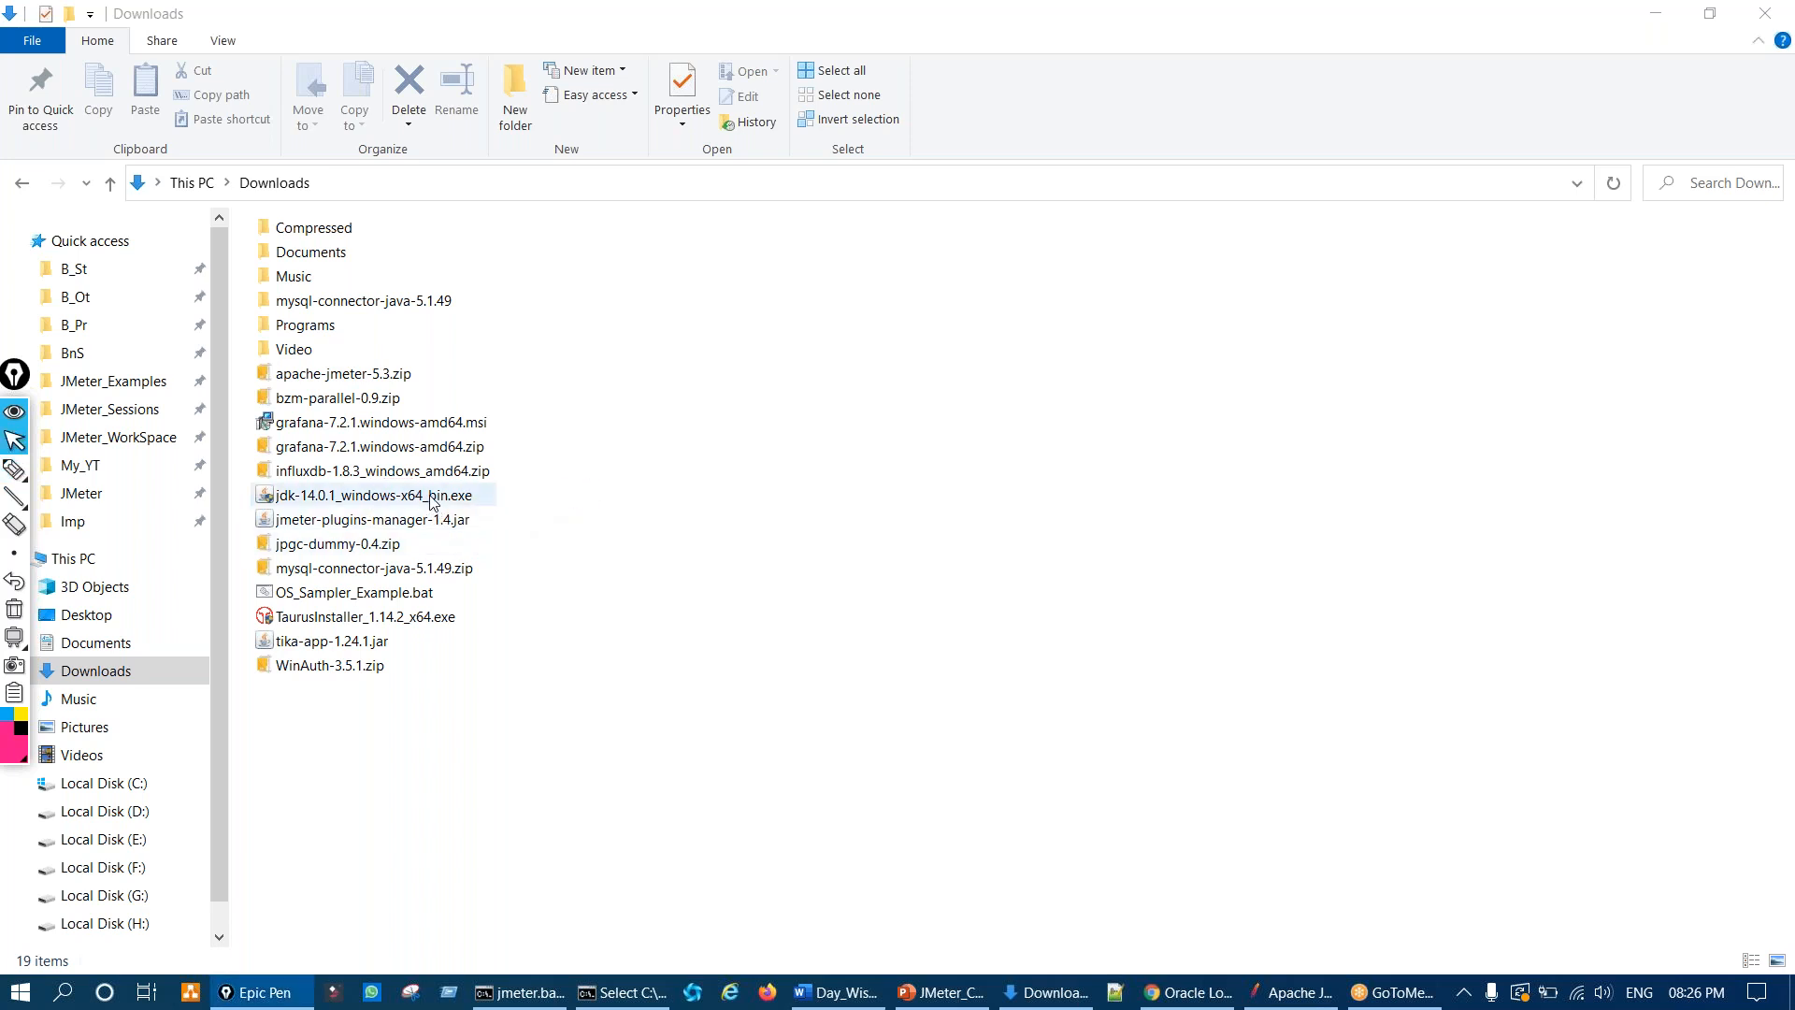
Step: Run jdk-14.0.1_windows-x64_bin.exe as far as the destination folder page and cancel the installation
left_click(432, 503)
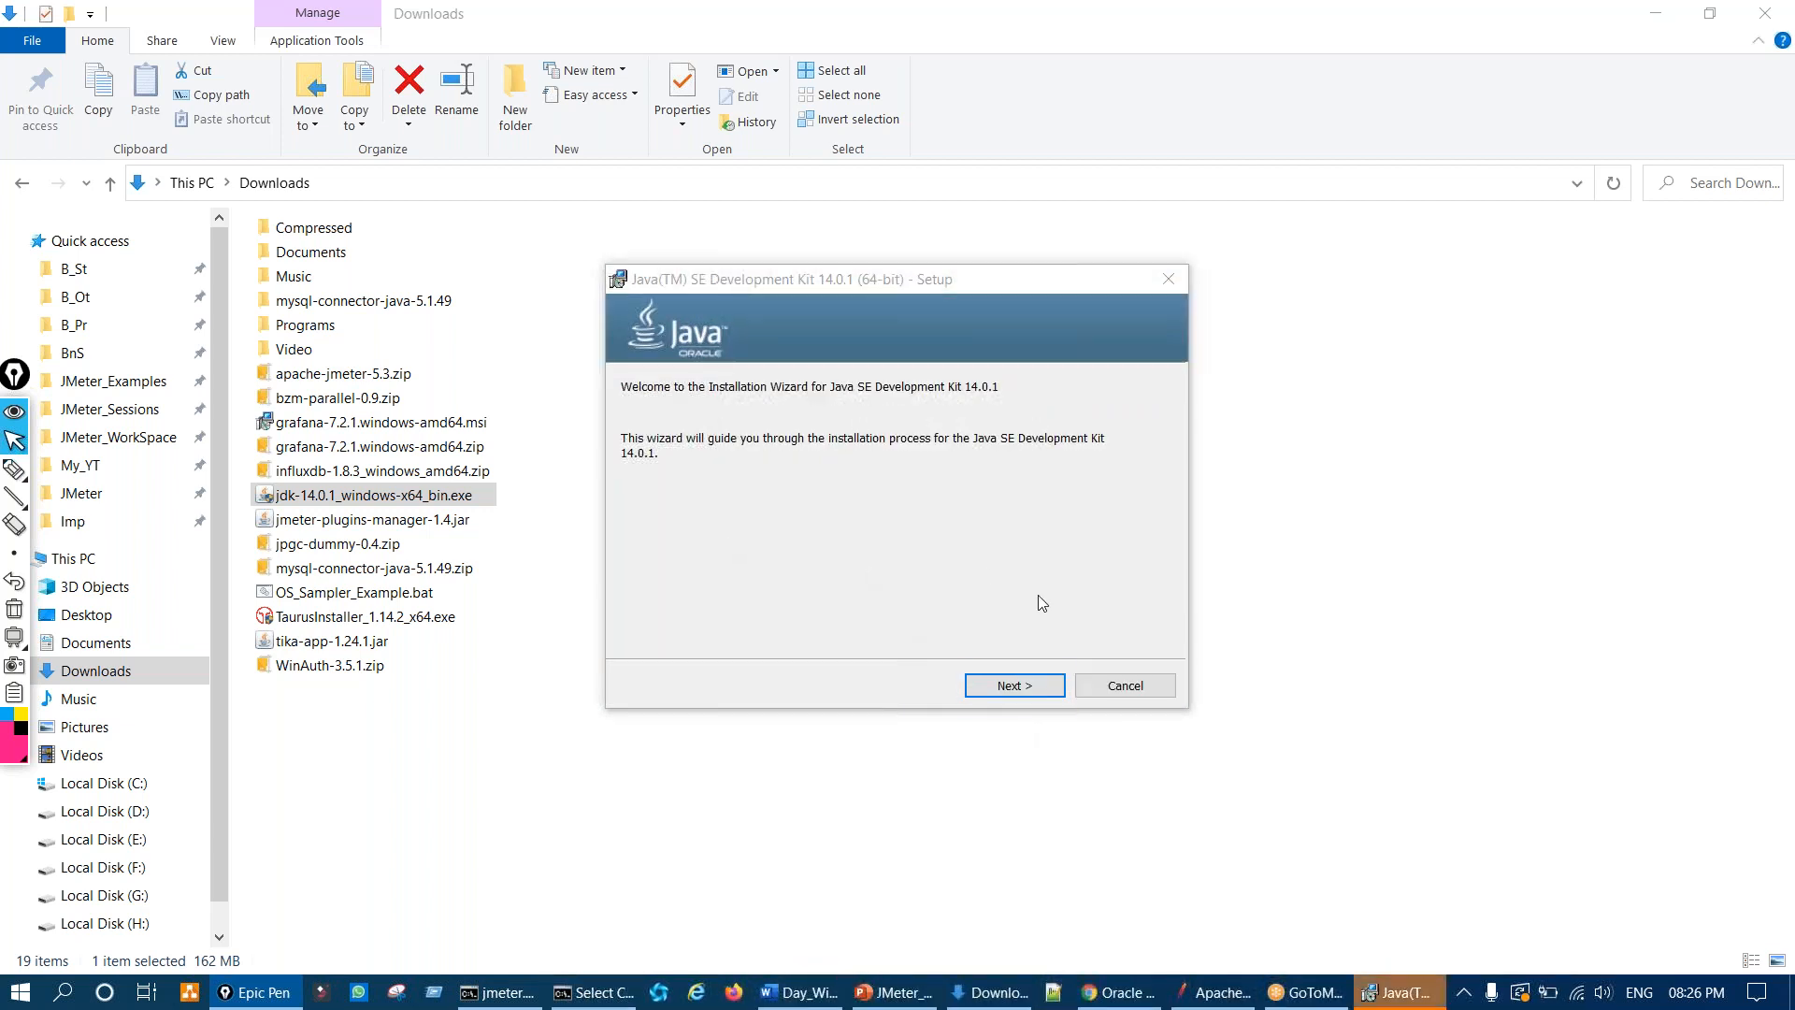
left_click(1021, 684)
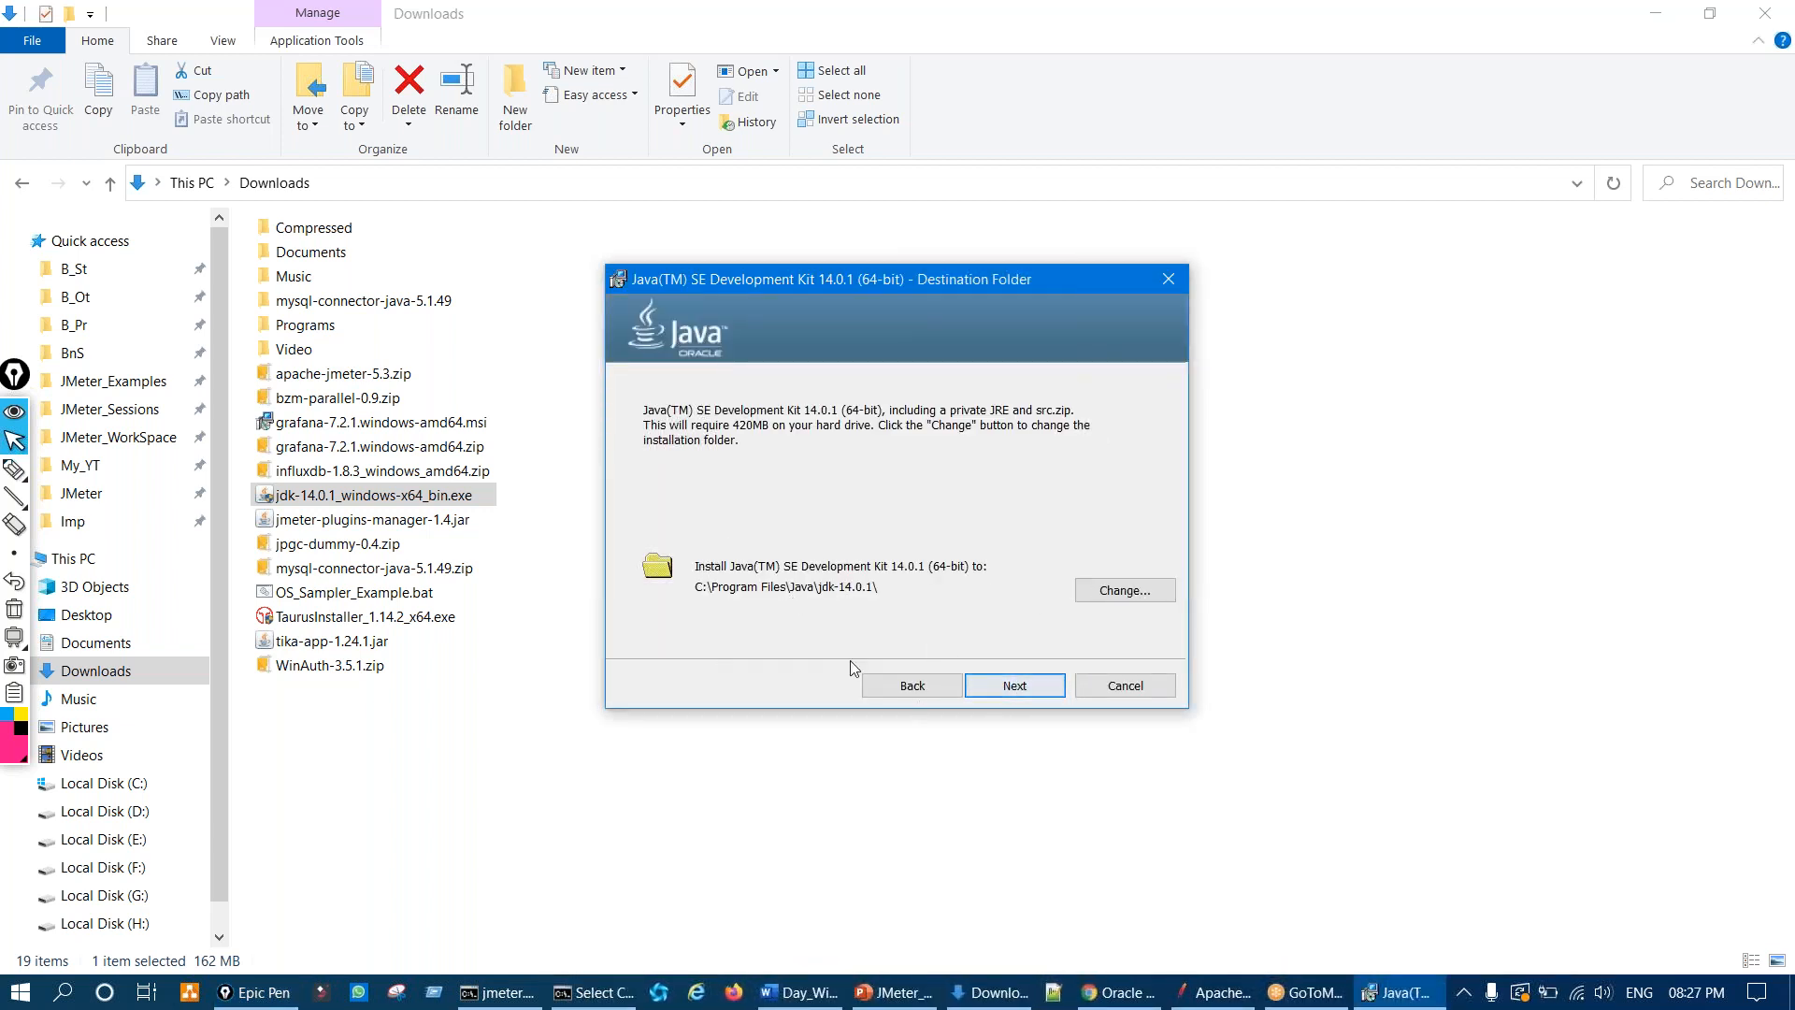
left_click(1124, 685)
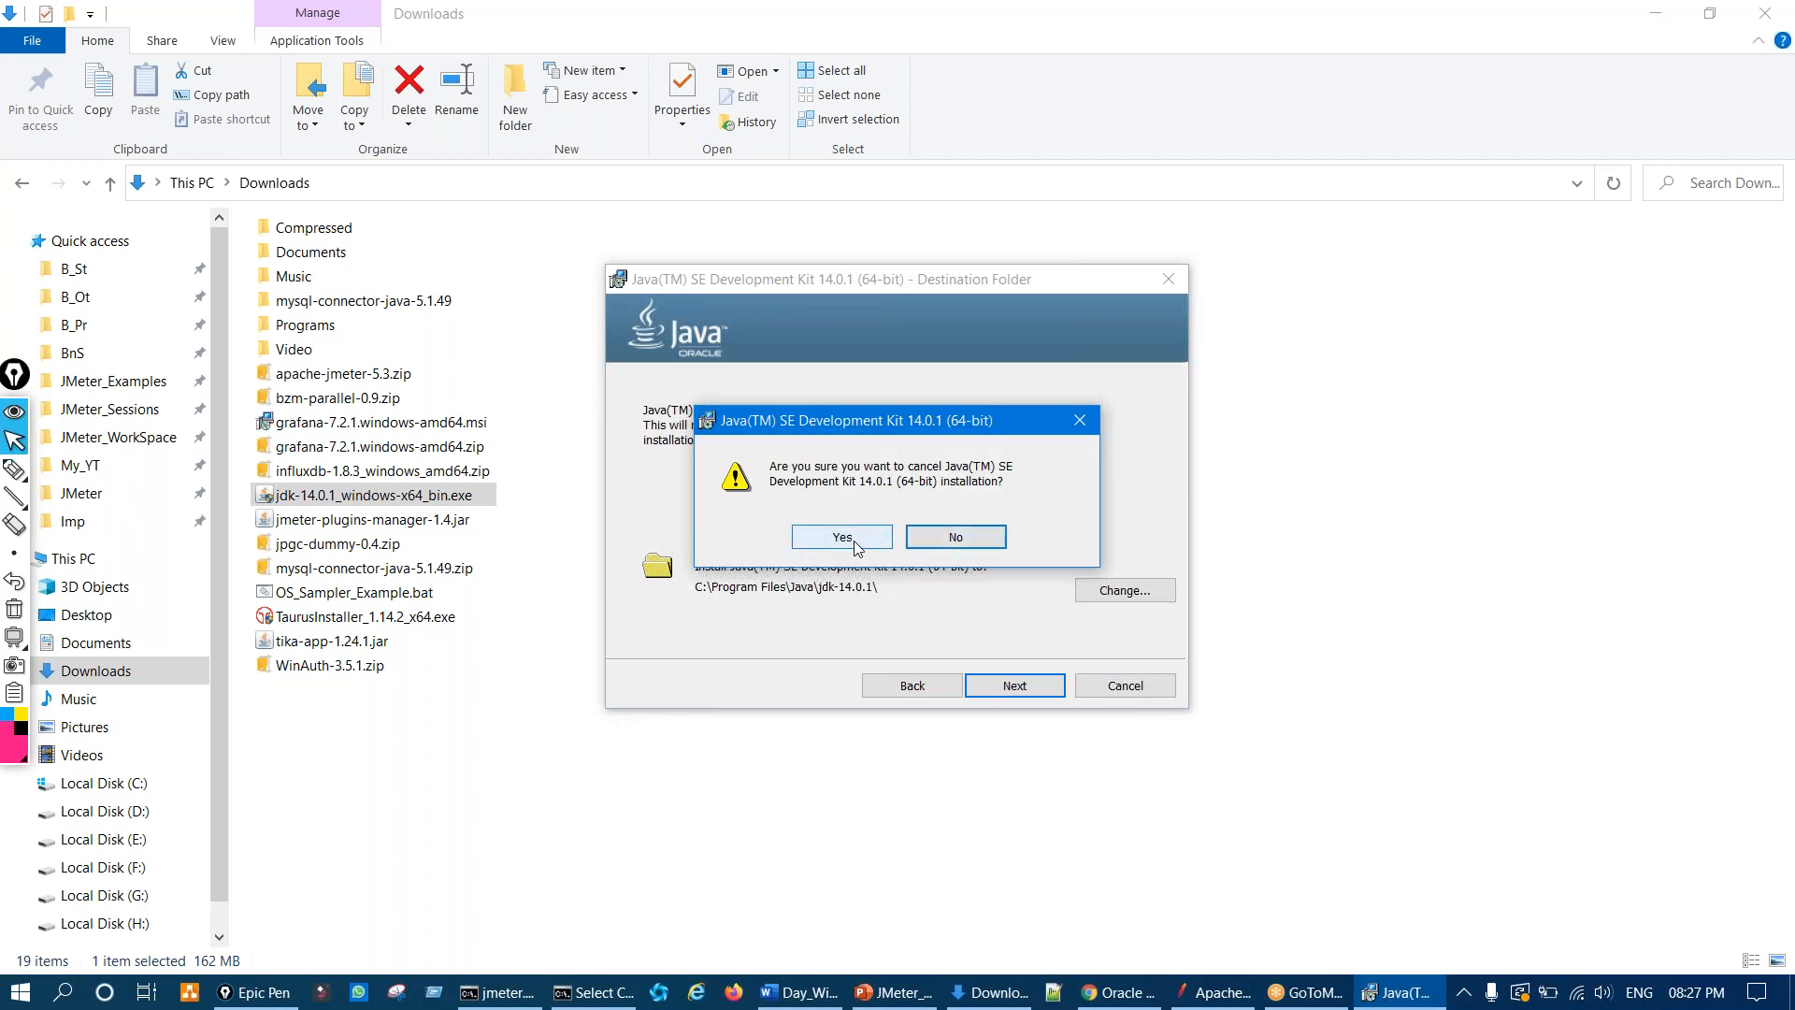
left_click(852, 547)
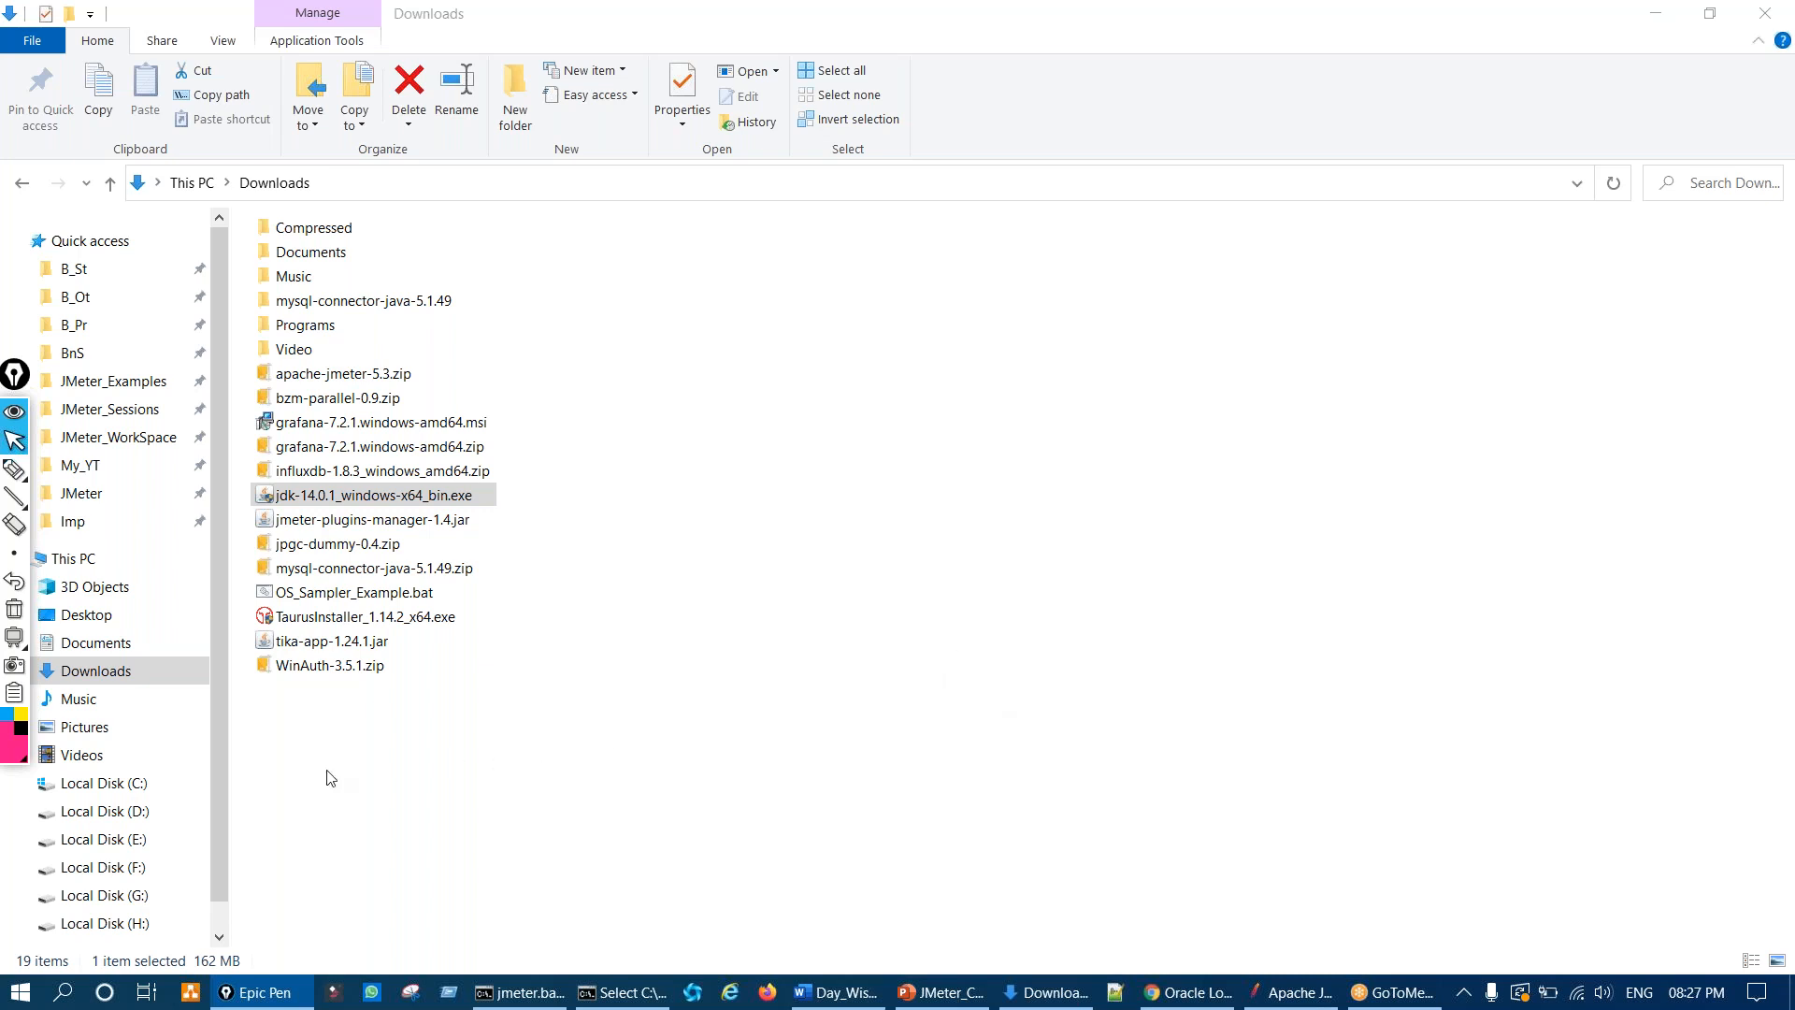
Step: Open Local Disk (C:) and mark the drive, Program Files and Program Files (x86) with the pen, clearing the marks
left_click(133, 790)
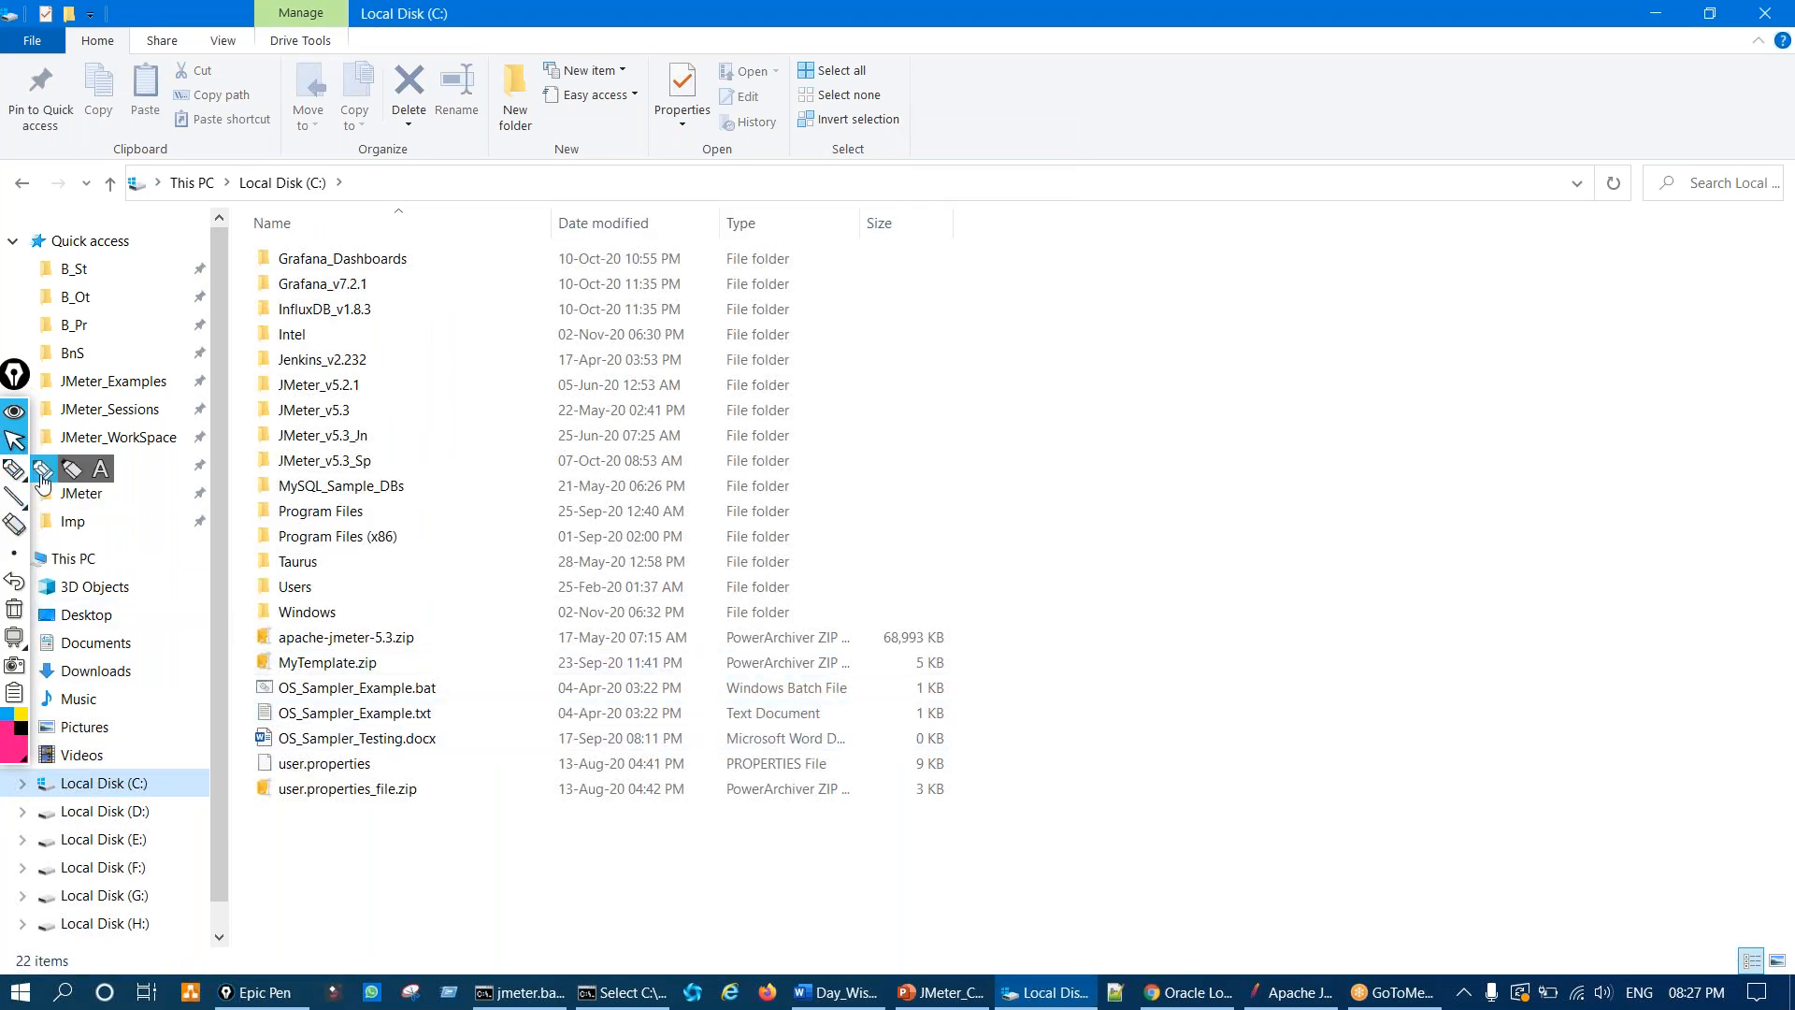
left_click(14, 468)
mouse_move(135, 755)
left_mouse_down()
mouse_move(98, 795)
mouse_move(187, 809)
mouse_move(199, 739)
left_mouse_up()
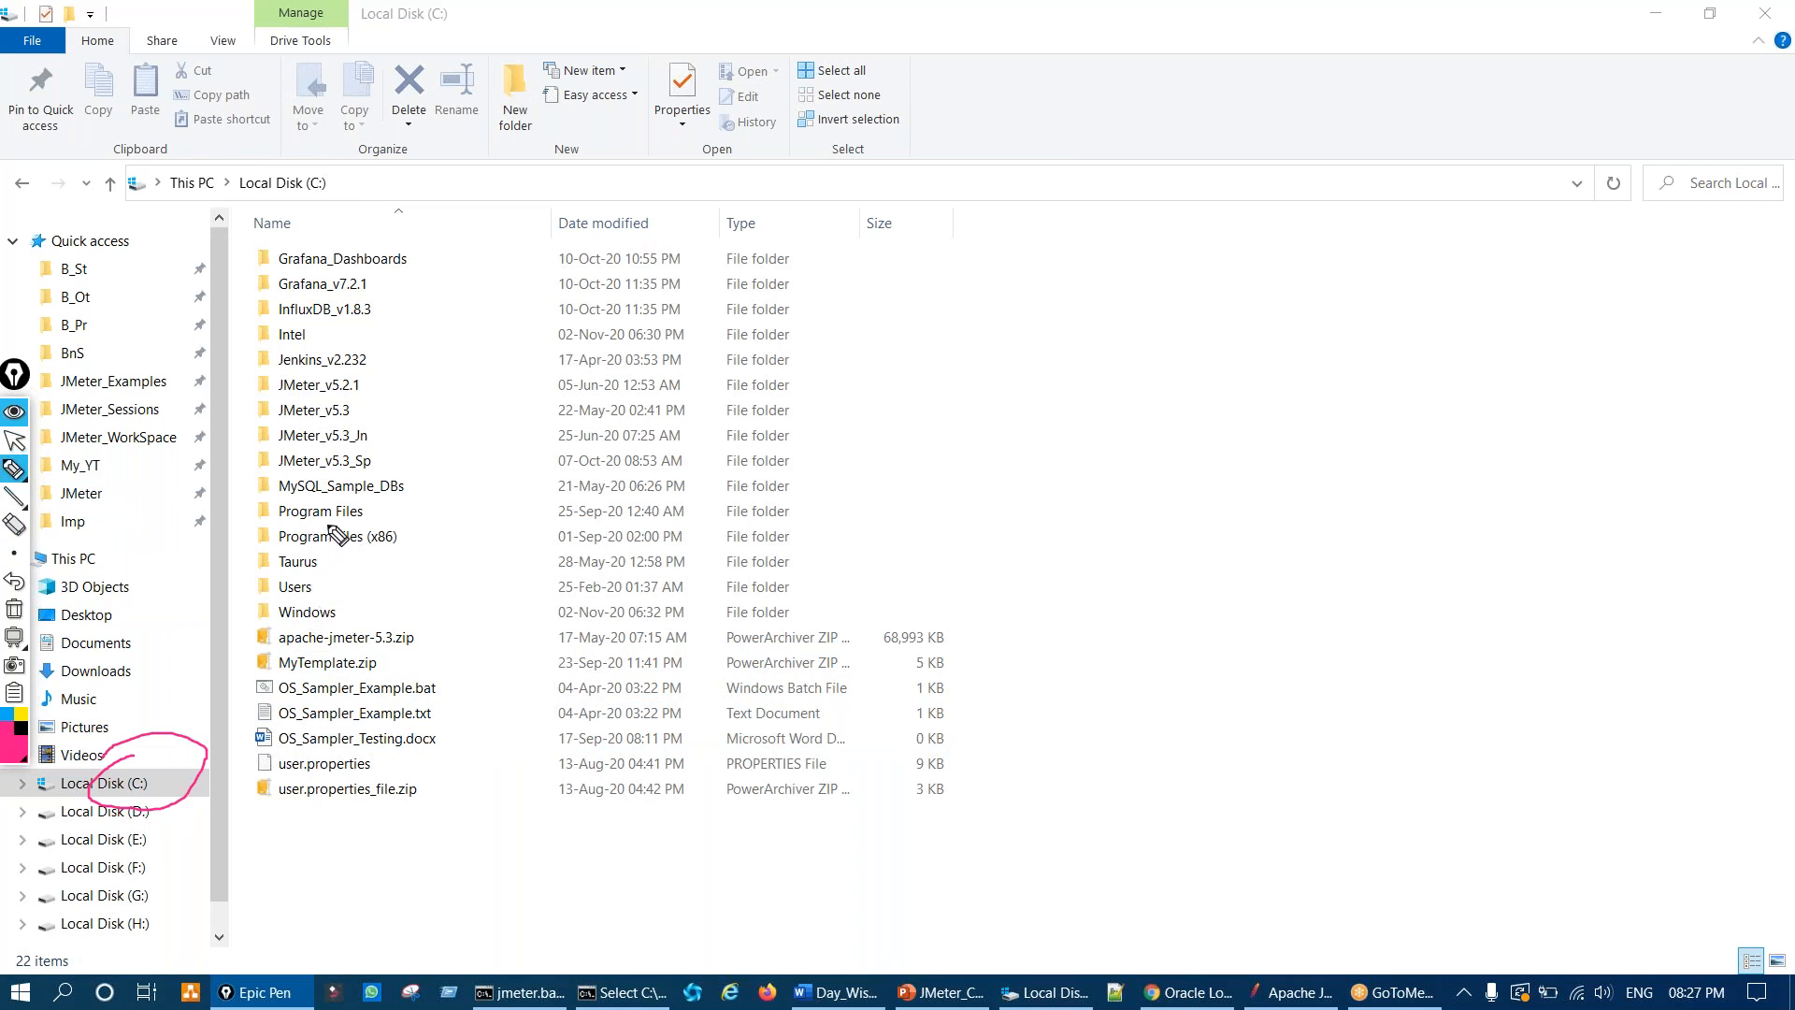
mouse_move(247, 493)
left_mouse_down()
mouse_move(222, 512)
mouse_move(221, 559)
mouse_move(268, 587)
left_mouse_up()
left_click_drag(340, 522, 461, 520)
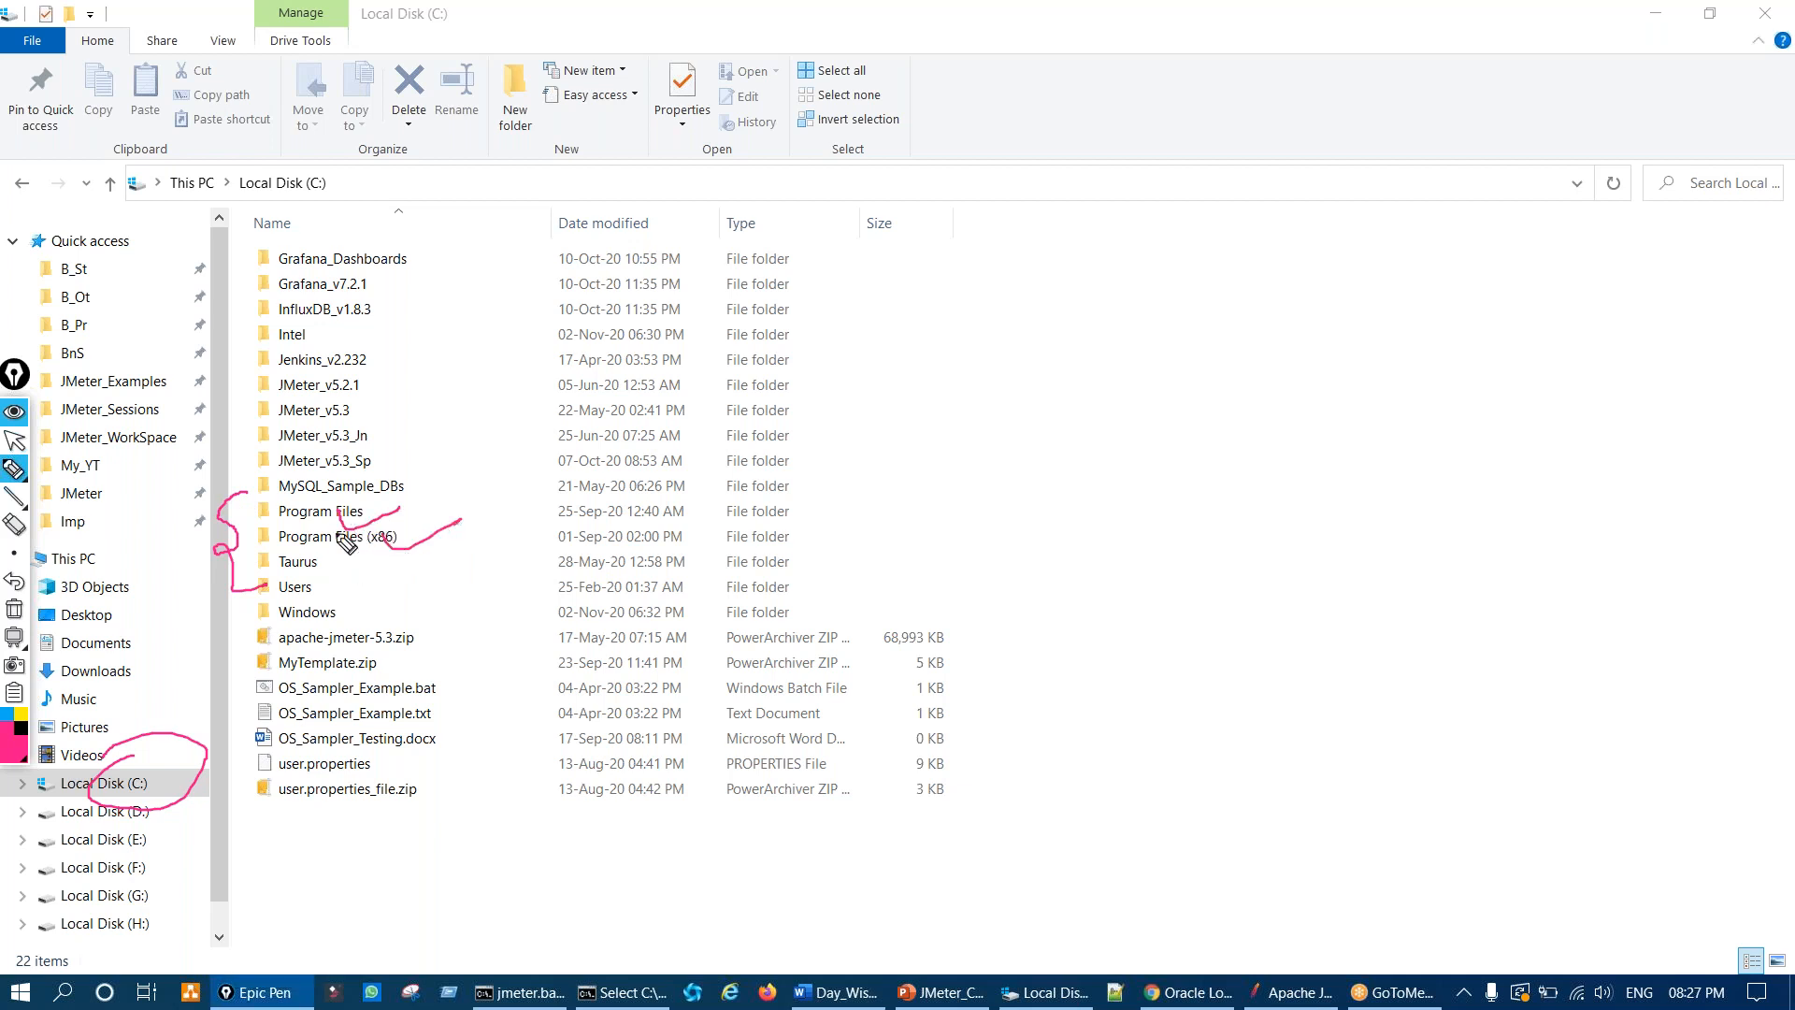
key("ctrl+shift+7")
key("ctrl+shift+2")
Step: Circle the Program Files folder with the pen, clear the mark, and open the folder
key("ctrl+shift+3")
mouse_move(333, 506)
left_mouse_down()
mouse_move(363, 507)
mouse_move(325, 507)
left_mouse_up()
key("ctrl+shift+7")
key("ctrl+shift+2")
double_click(327, 512)
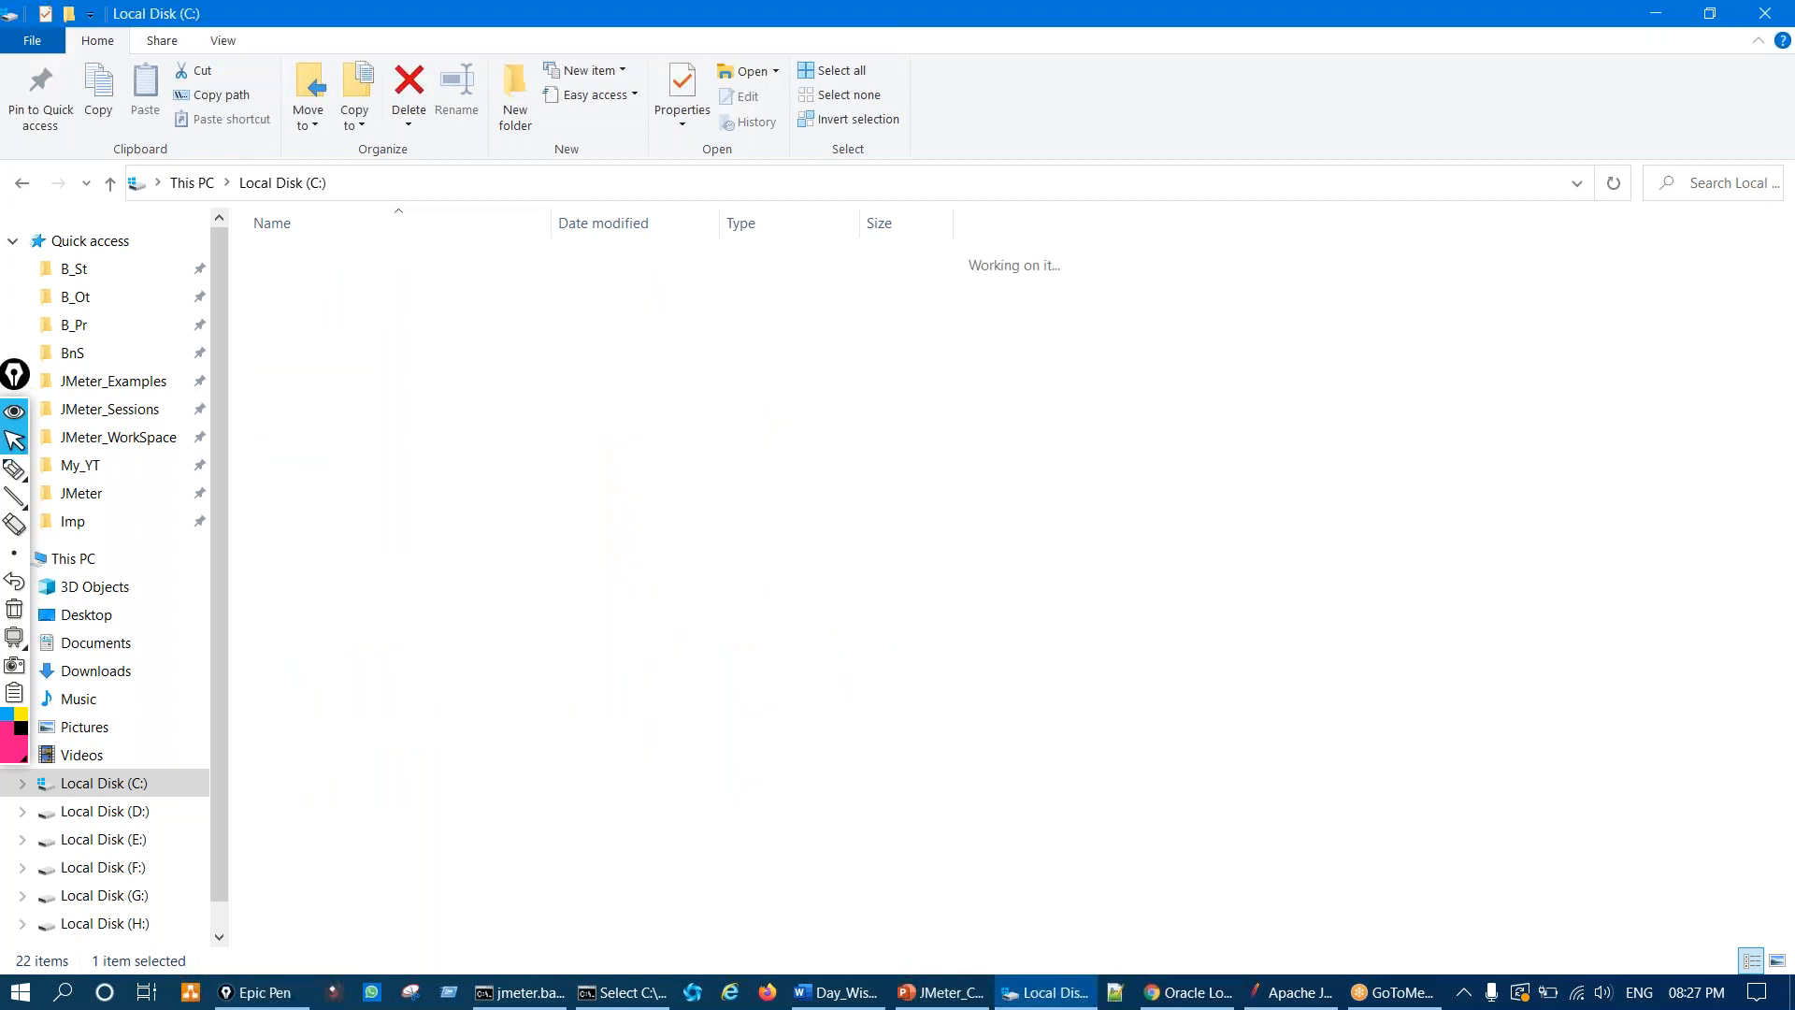
Step: Circle the Java folder and draw an arrow to it with the pen, clear the marks, and open the folder
key("ctrl+shift+3")
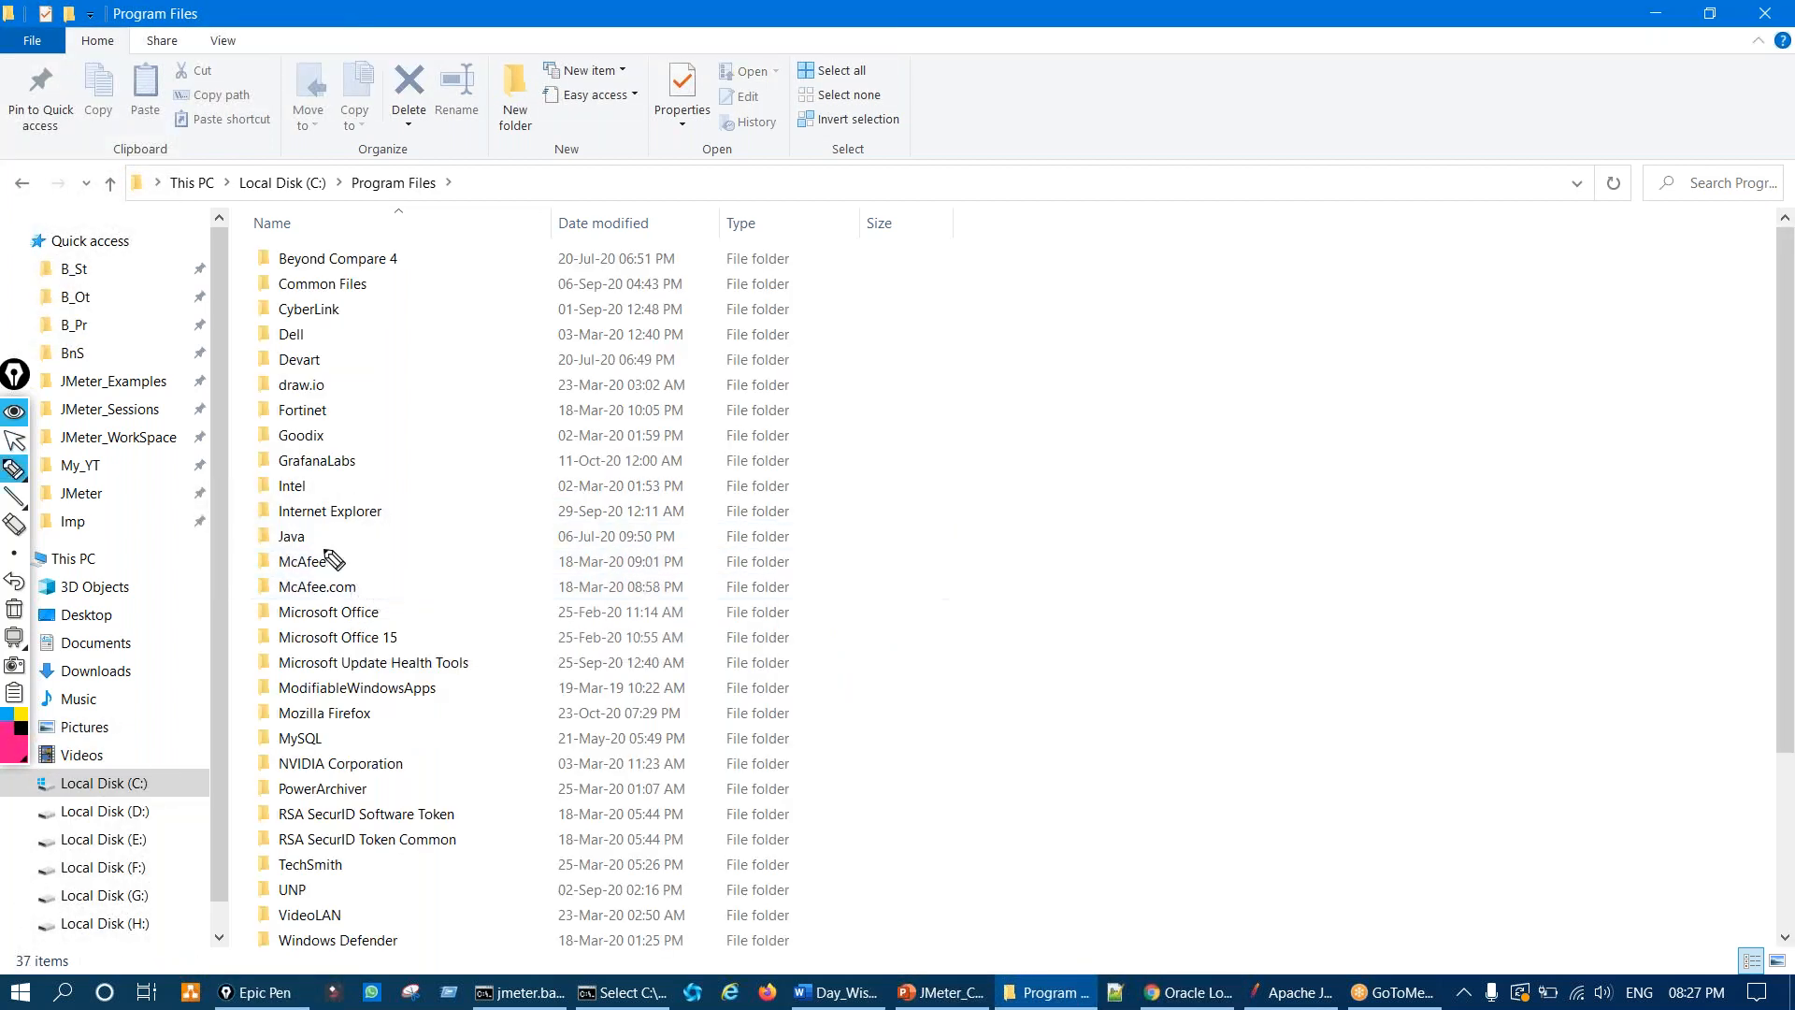
mouse_move(304, 521)
left_mouse_down()
mouse_move(252, 528)
mouse_move(318, 553)
mouse_move(292, 536)
left_mouse_up()
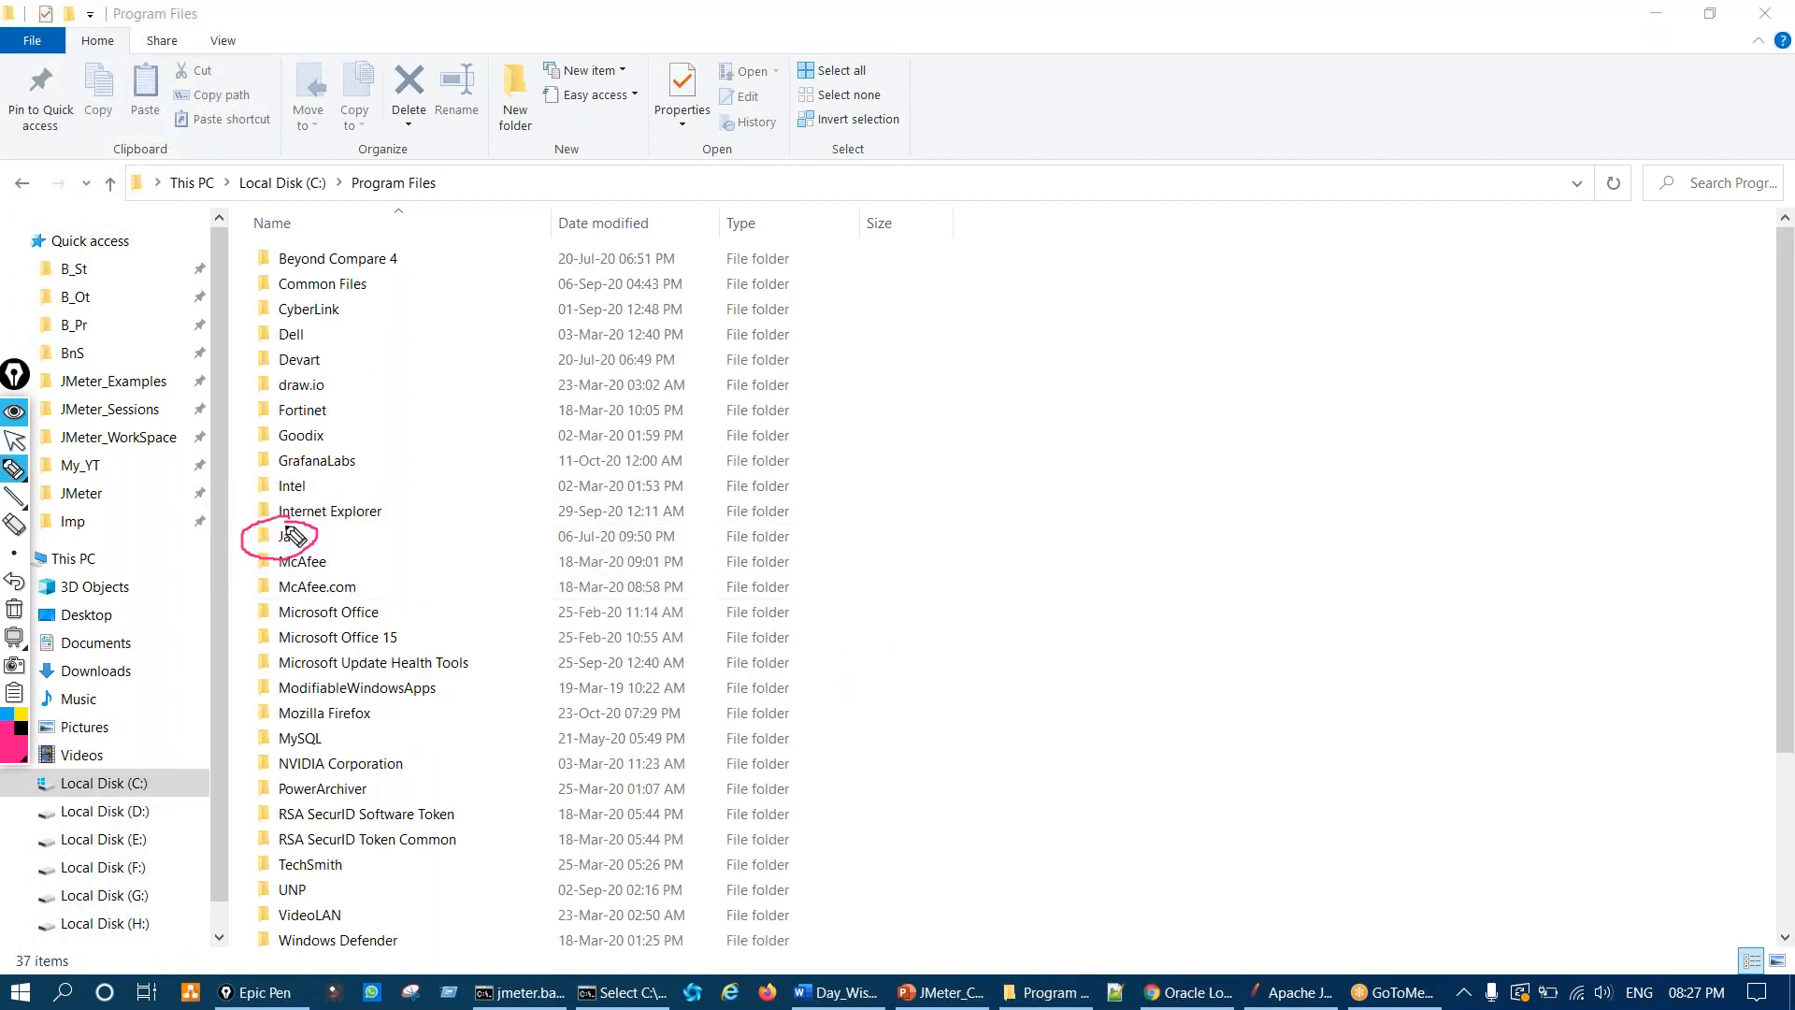
mouse_move(430, 472)
left_mouse_down()
mouse_move(328, 520)
mouse_move(370, 535)
left_mouse_up()
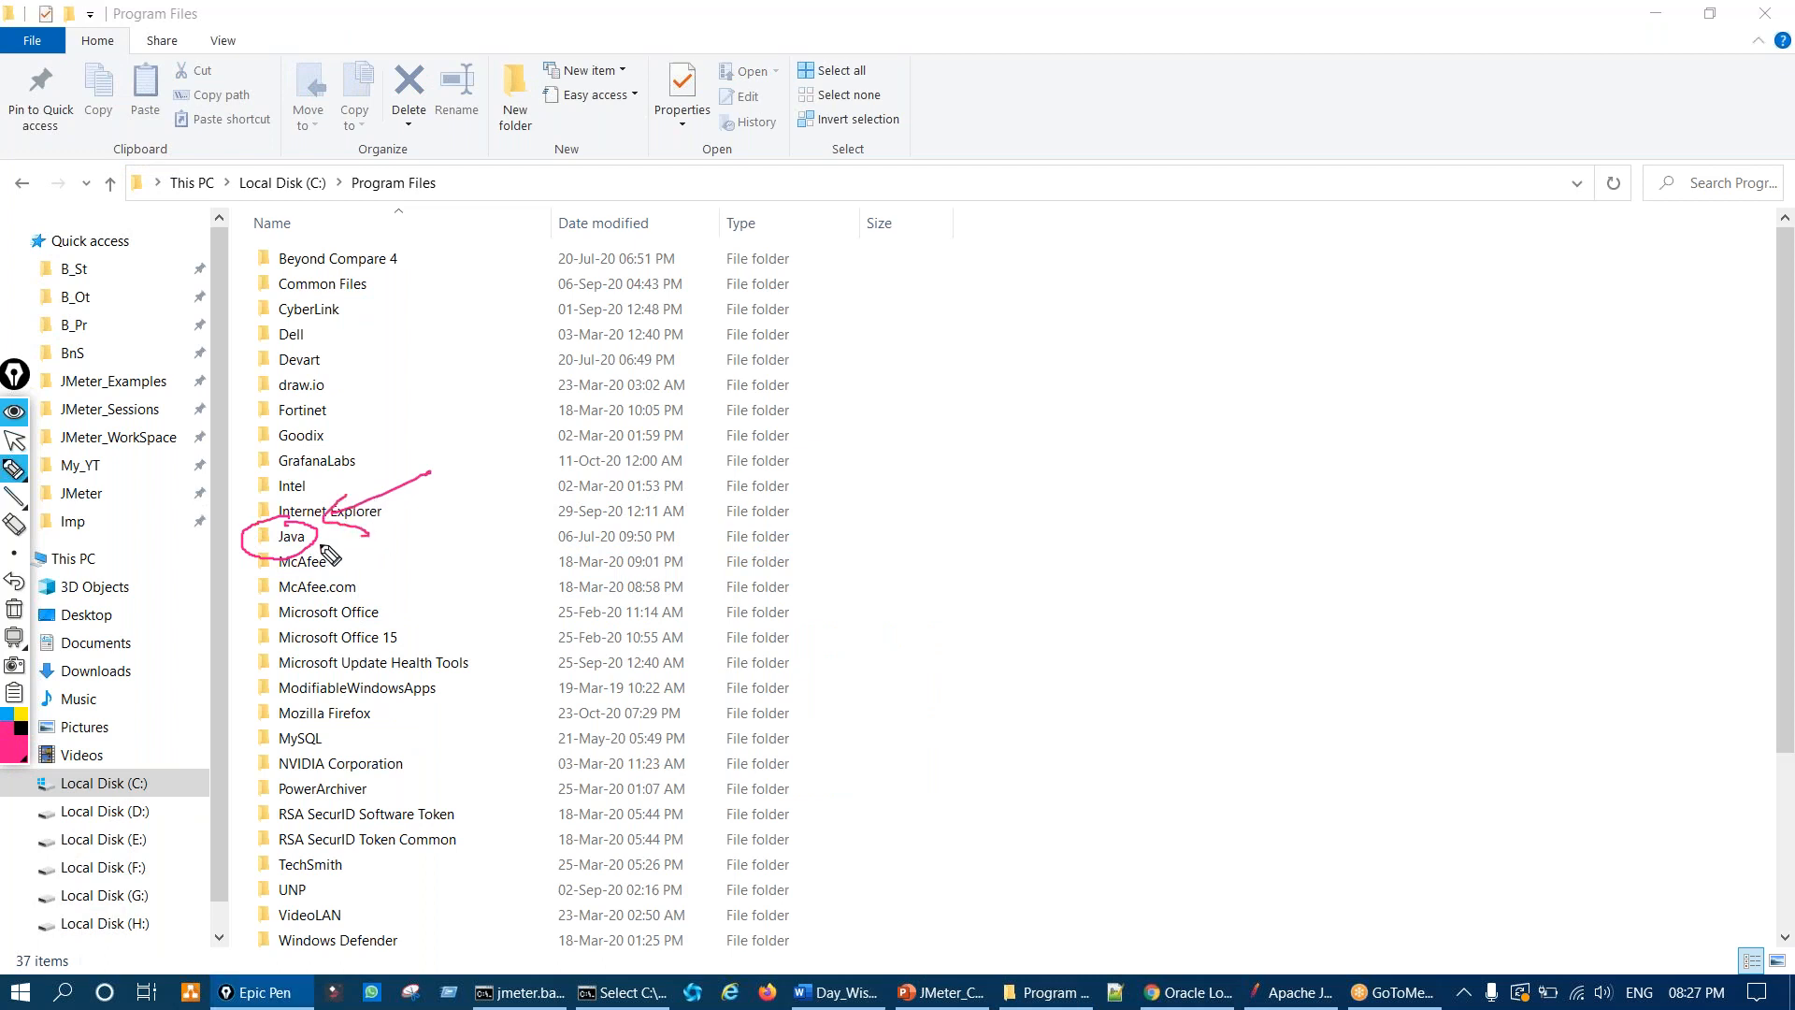
key("ctrl+shift+1")
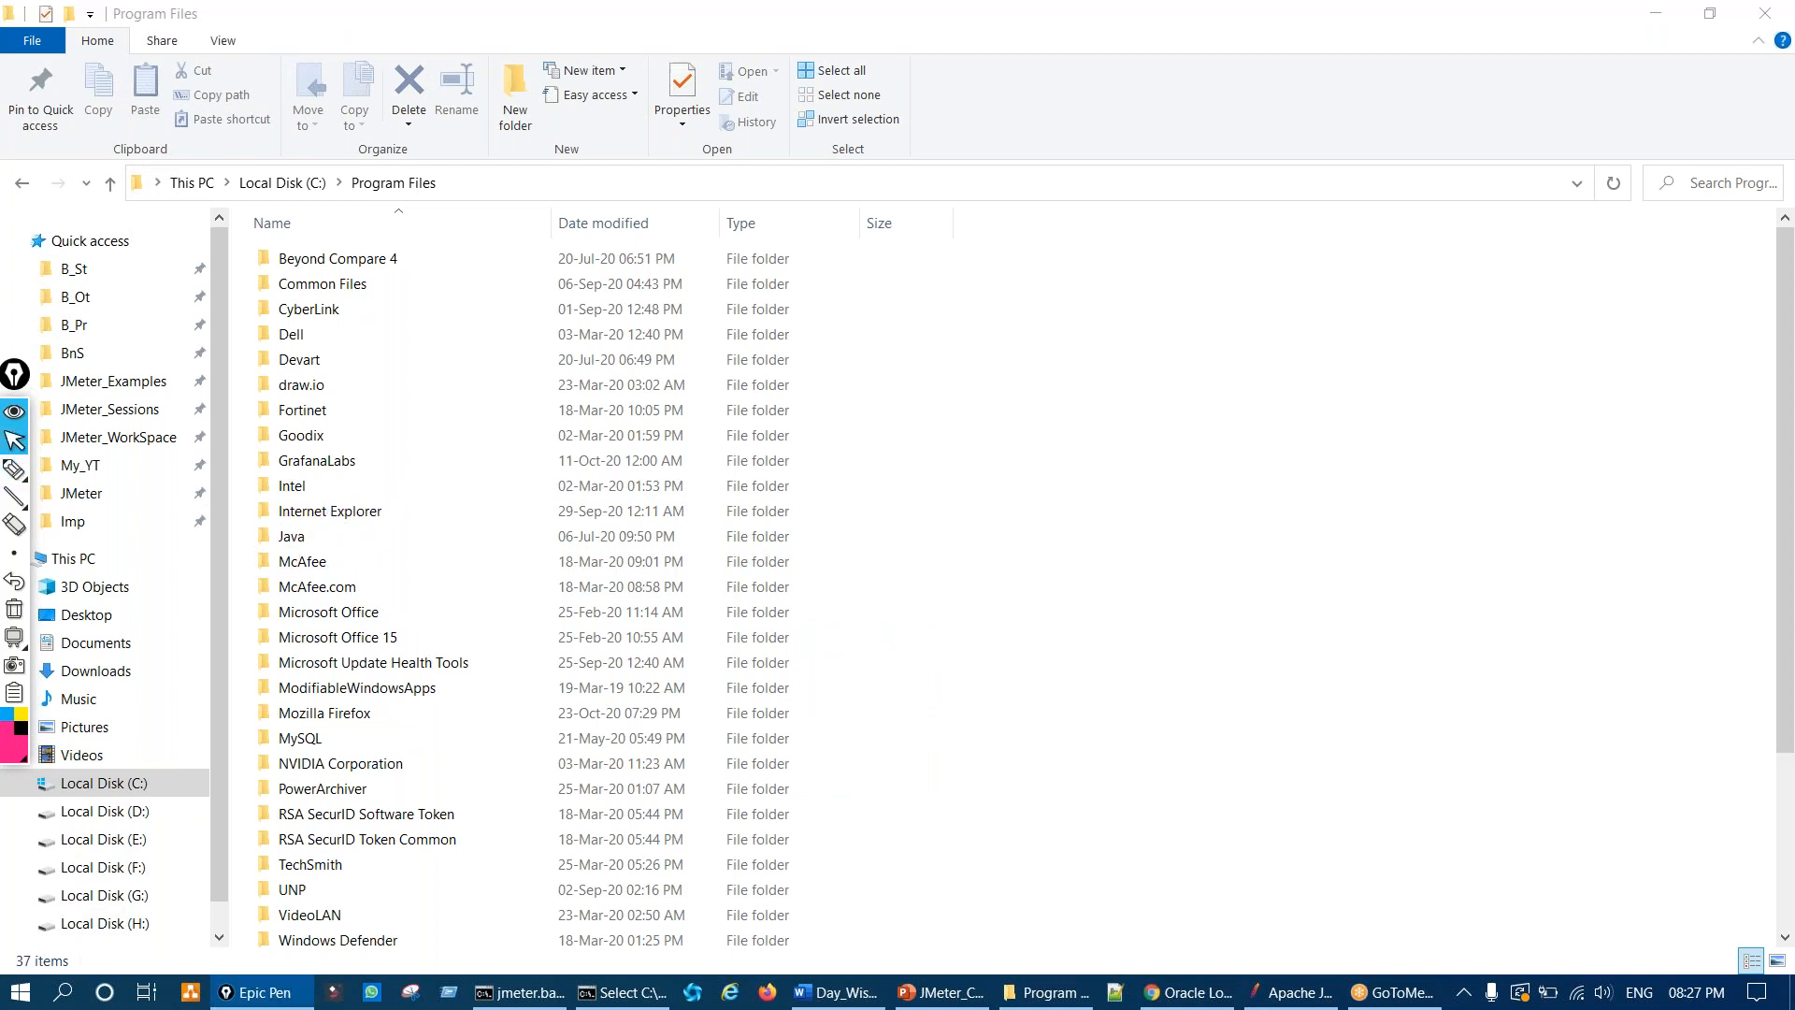
double_click(296, 540)
Step: Circle the jdk1.8.0_241 folder and cross out jre1.8.0_241 with the pen, and clear the marks
key("ctrl+shift+3")
mouse_move(348, 233)
left_mouse_down()
mouse_move(385, 270)
mouse_move(375, 323)
mouse_move(290, 335)
left_mouse_up()
key("ctrl+z")
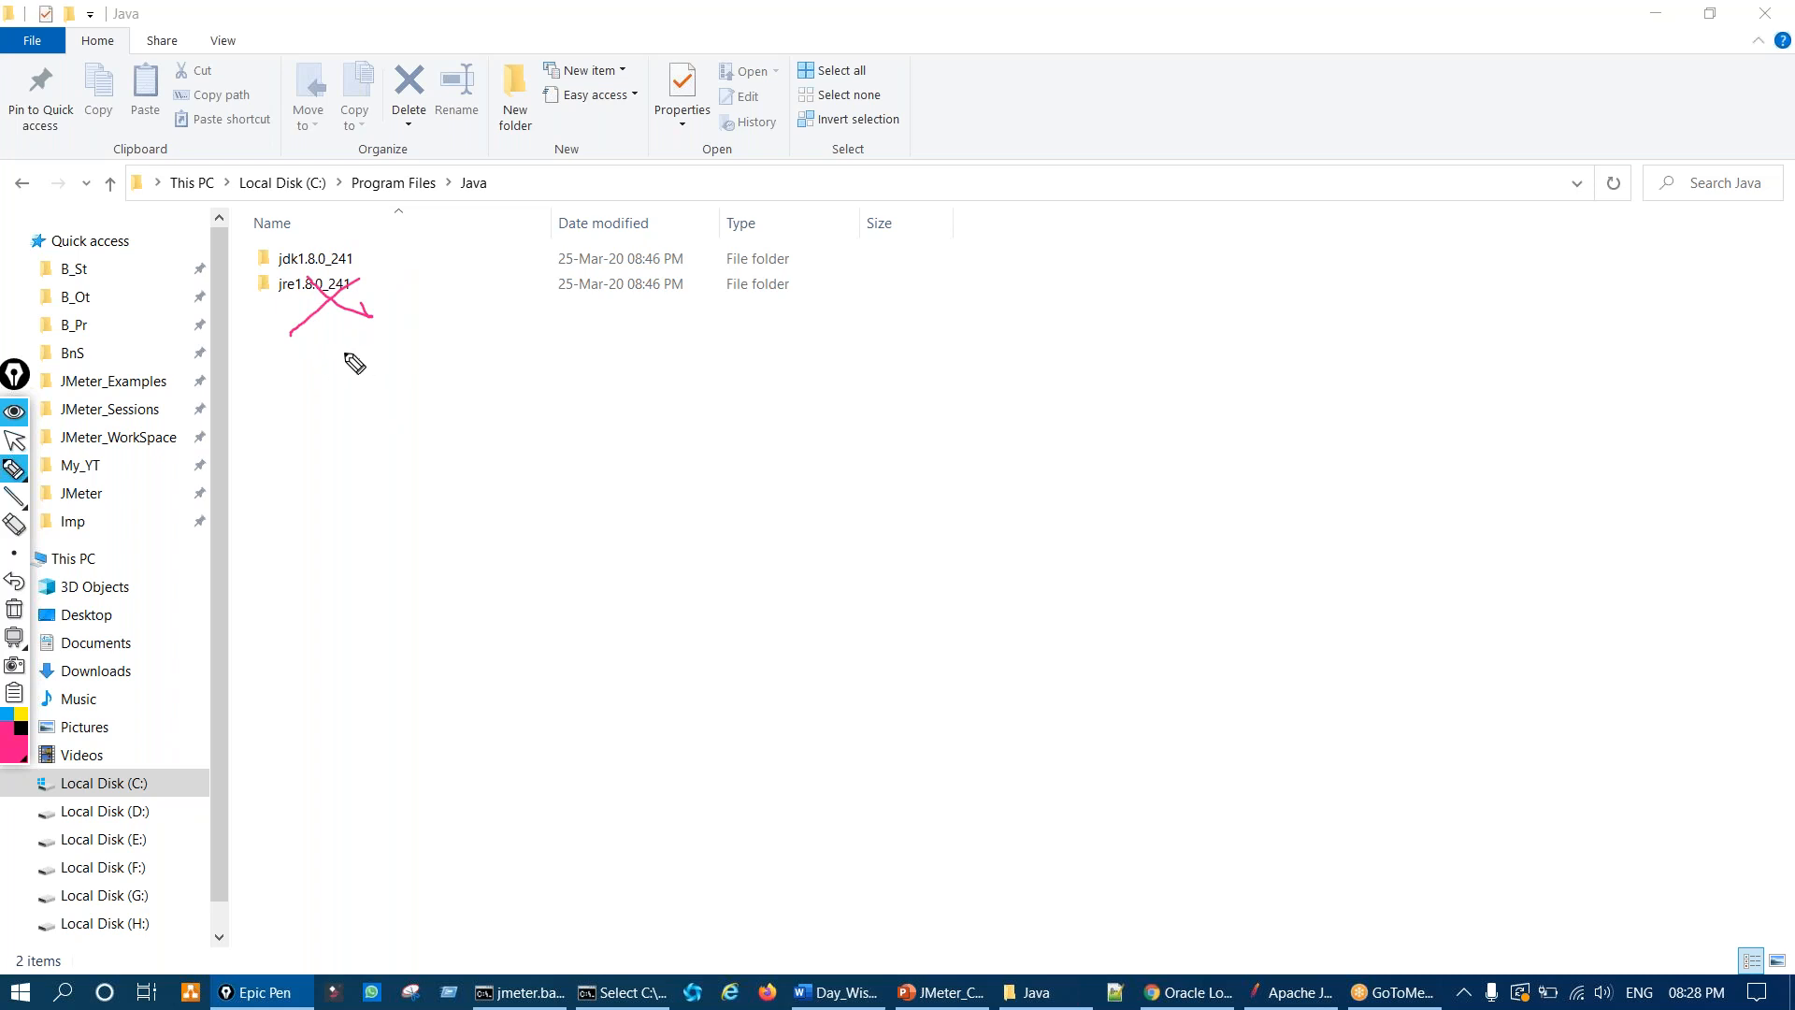
mouse_move(299, 246)
left_mouse_down()
mouse_move(404, 289)
mouse_move(294, 255)
mouse_move(374, 283)
mouse_move(385, 268)
mouse_move(326, 353)
mouse_move(353, 314)
mouse_move(332, 336)
mouse_move(379, 326)
mouse_move(392, 252)
mouse_move(362, 266)
left_mouse_up()
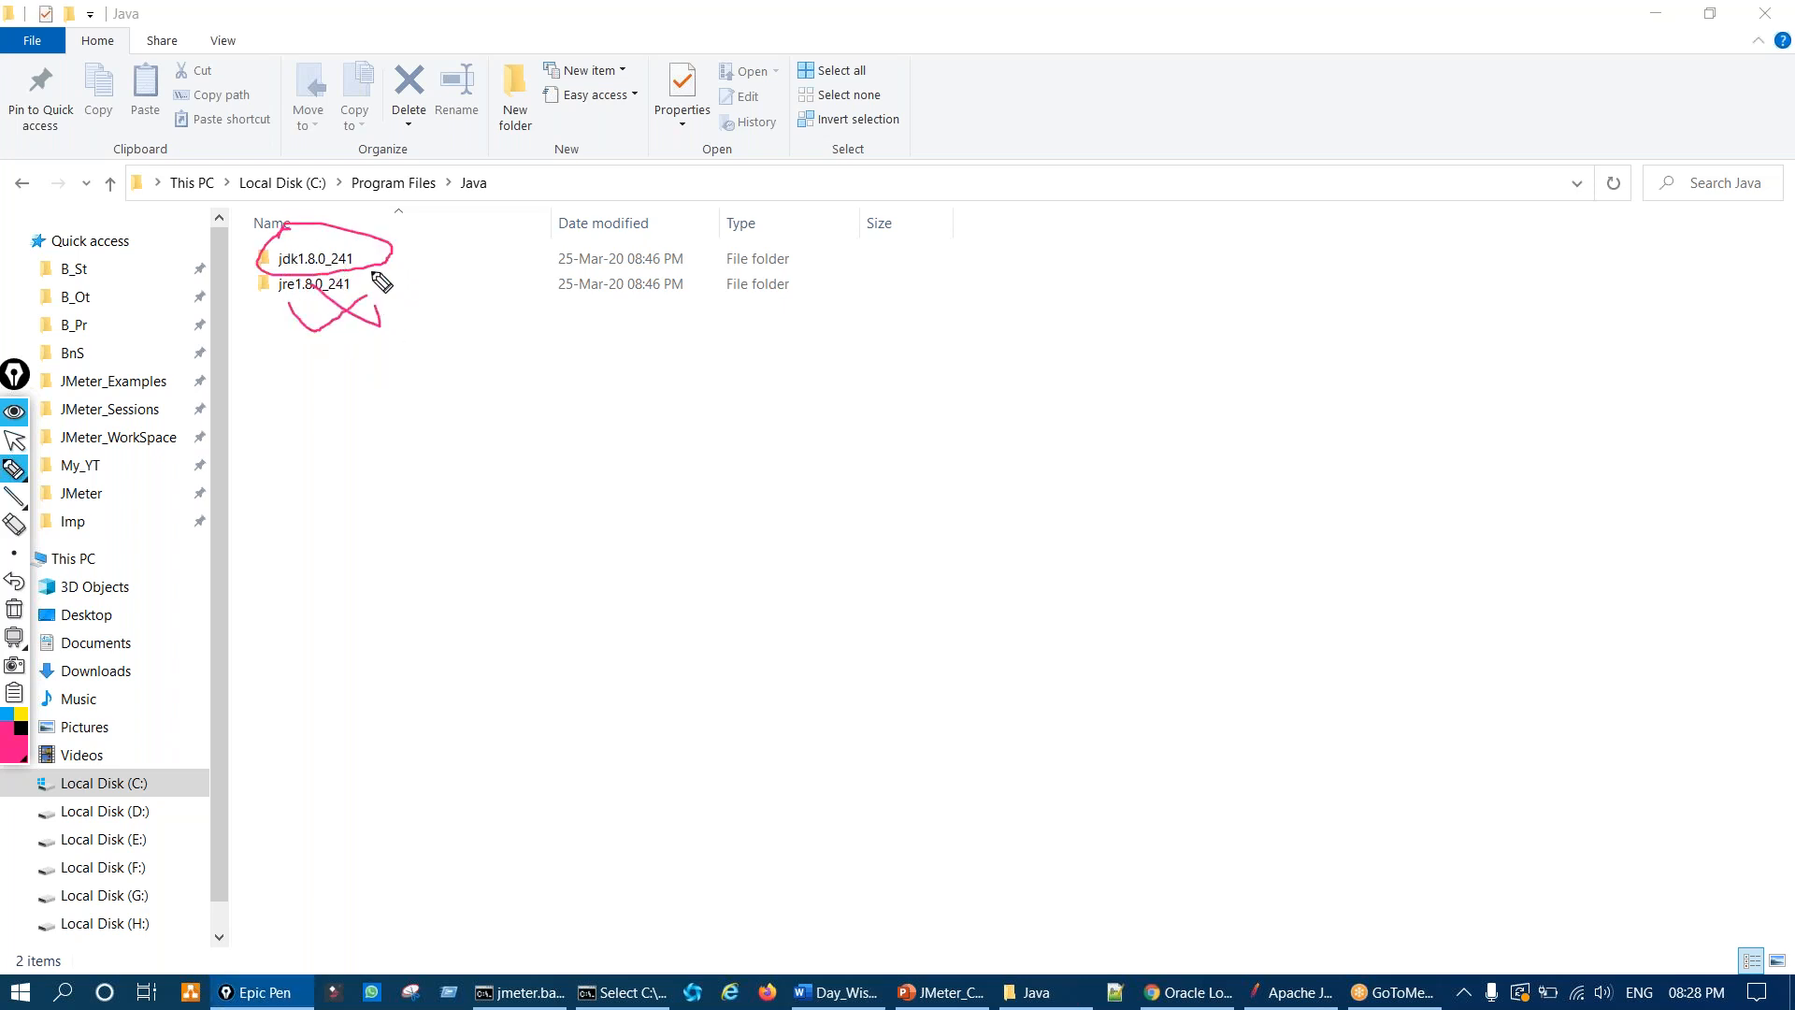
key("ctrl+shift+7")
key("ctrl+shift+2")
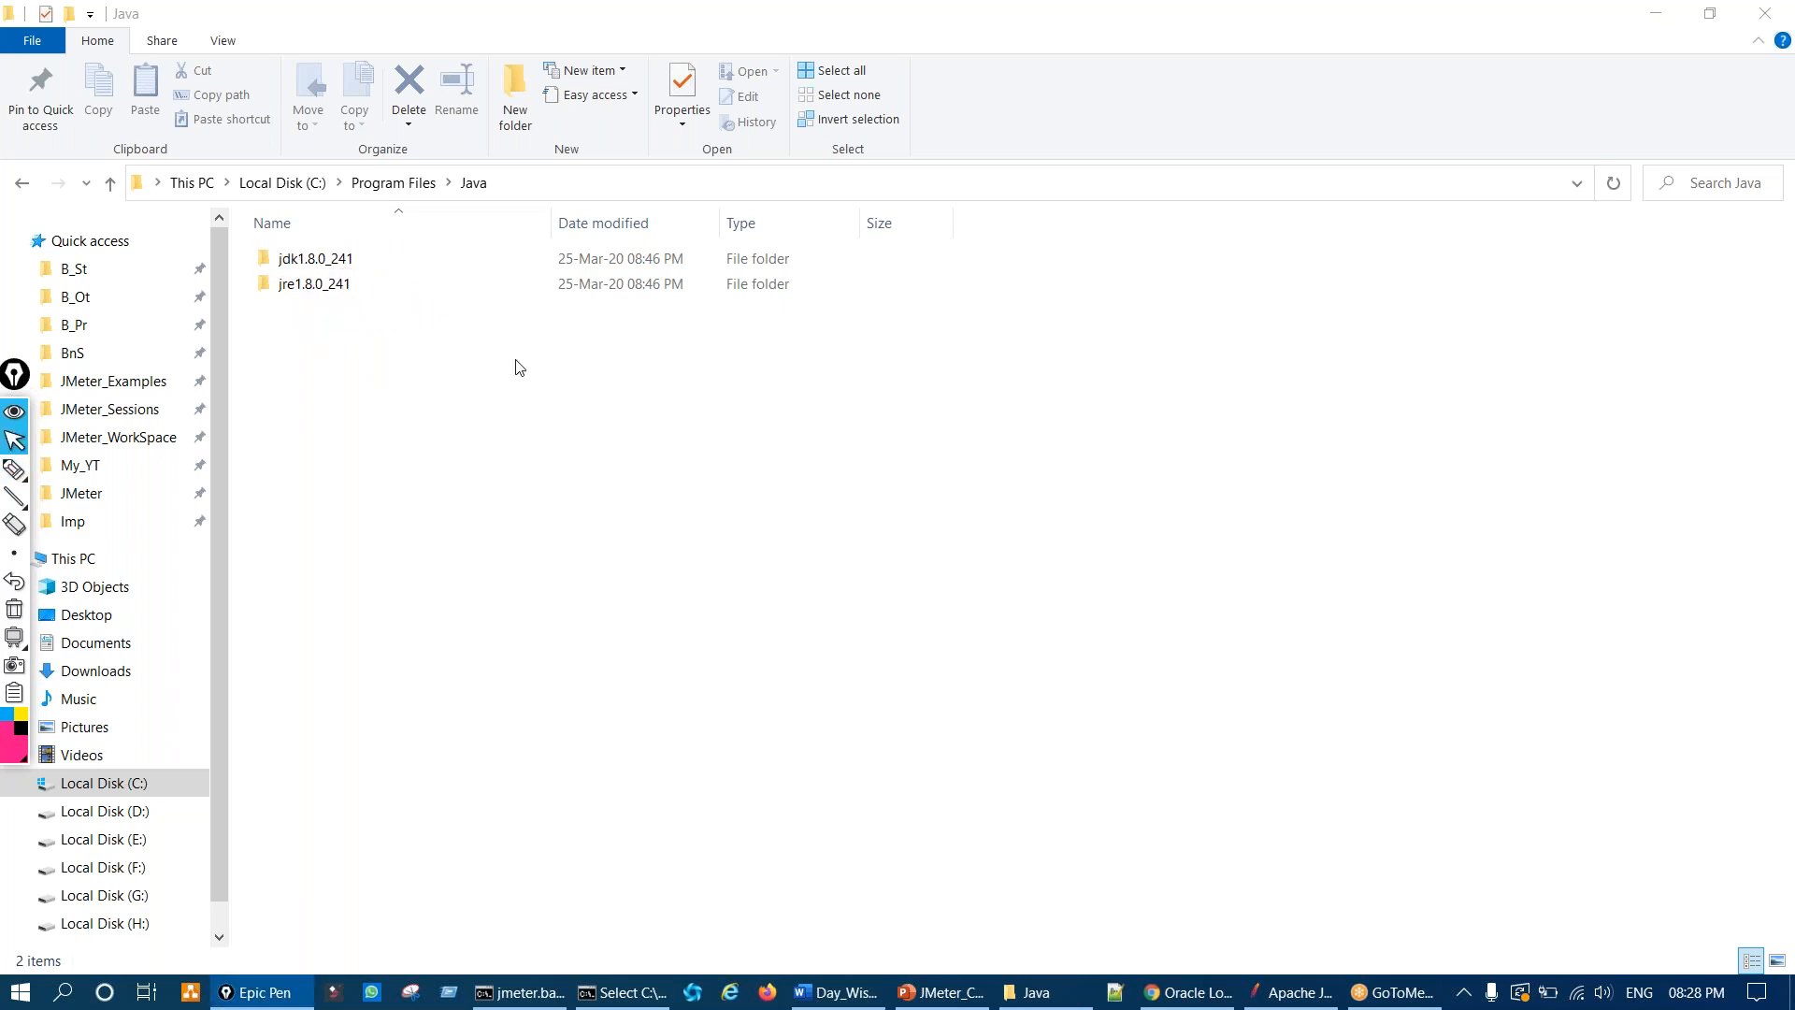
Step: Switch to the PowerPoint slide, circle the note that installing jdk will also do the work, and clear the mark
left_click(942, 992)
key("ctrl+shift+1")
mouse_move(1080, 145)
left_mouse_down()
mouse_move(1033, 173)
mouse_move(1318, 199)
mouse_move(1309, 145)
mouse_move(1089, 173)
left_mouse_up()
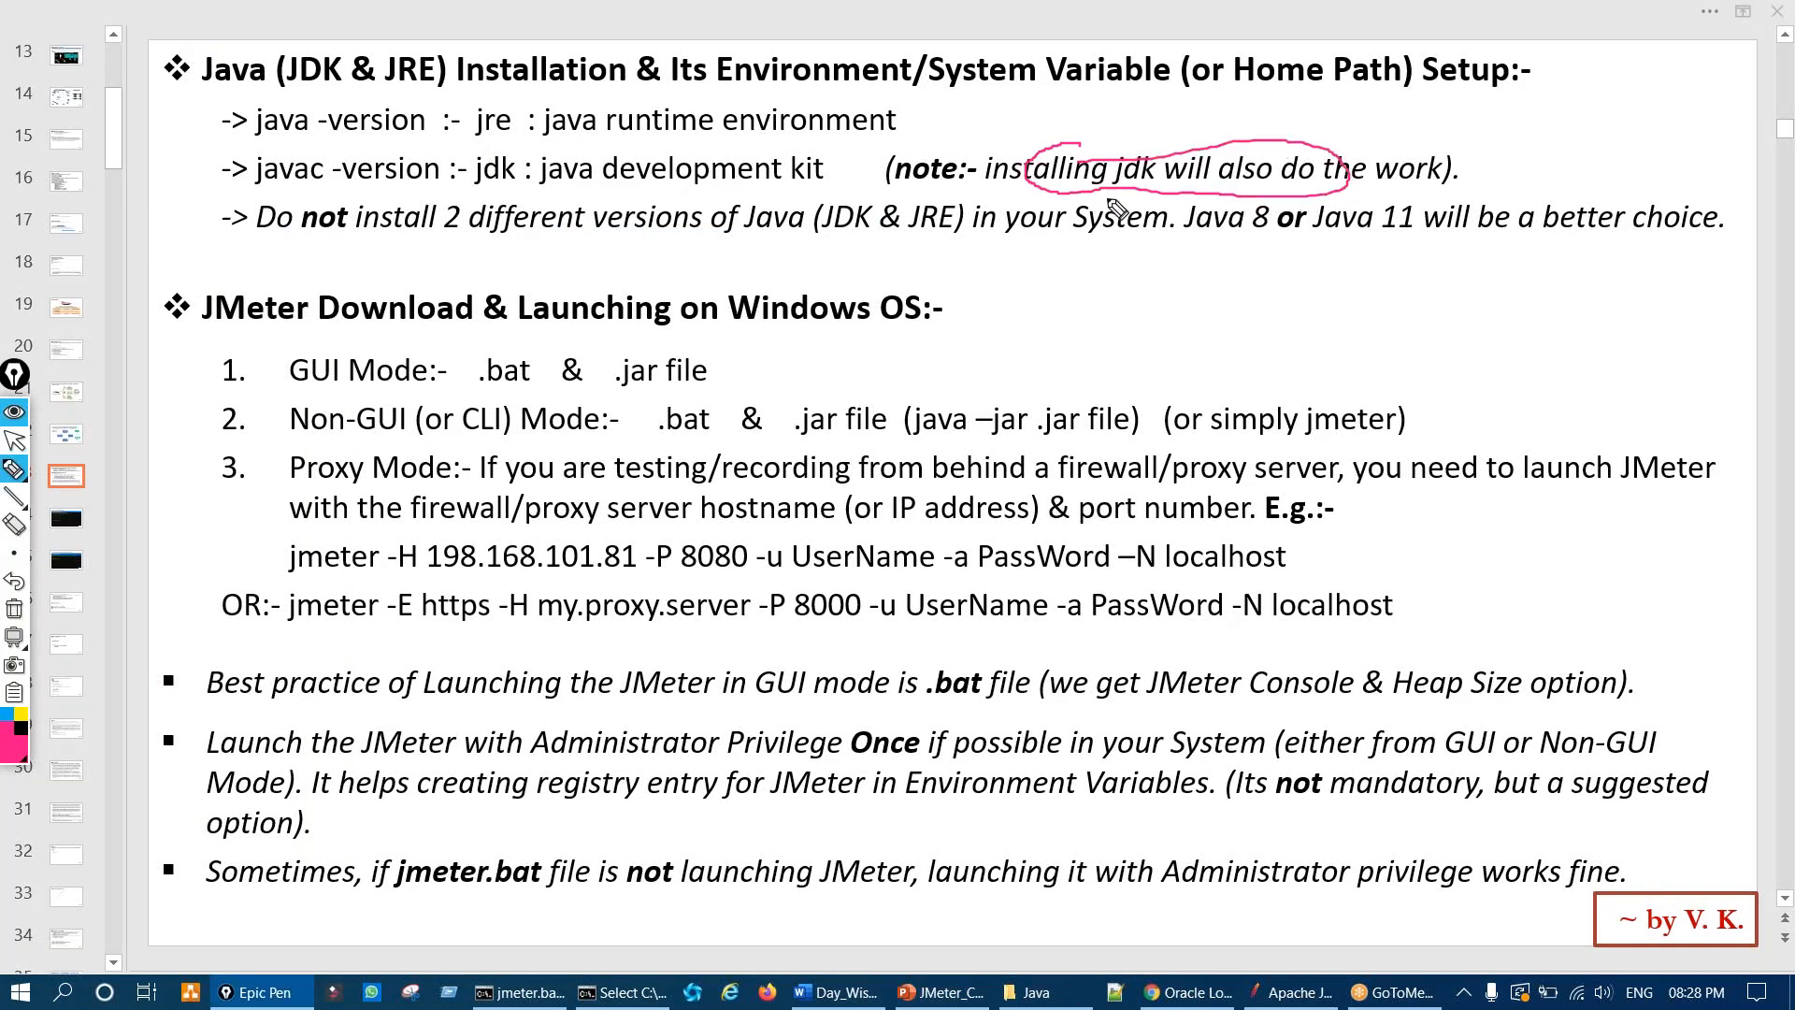
key("ctrl+shift+7")
key("ctrl+shift+2")
Step: Return to the Java folder in File Explorer, mark the jdk1.8.0_241 folder with the pen, and clear the mark
left_click(1031, 994)
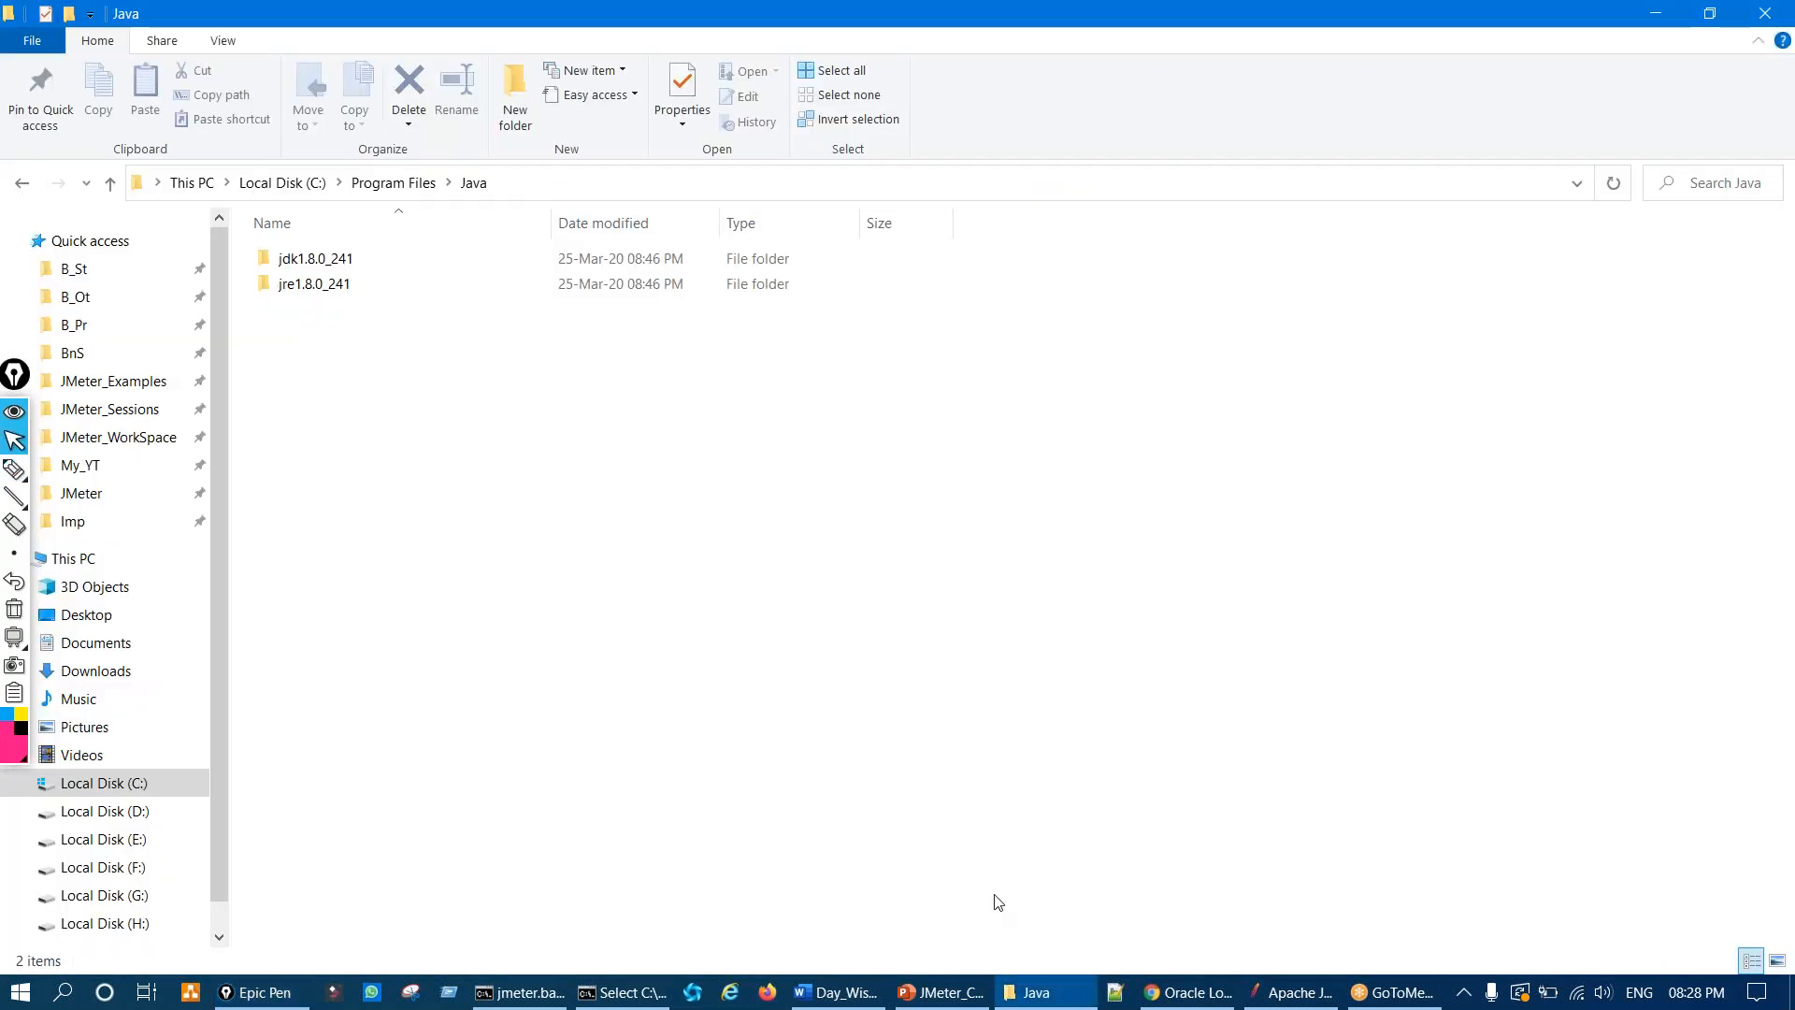
key("ctrl+shift+1")
left_click_drag(340, 249, 340, 266)
key("ctrl+shift+7")
key("ctrl+shift+2")
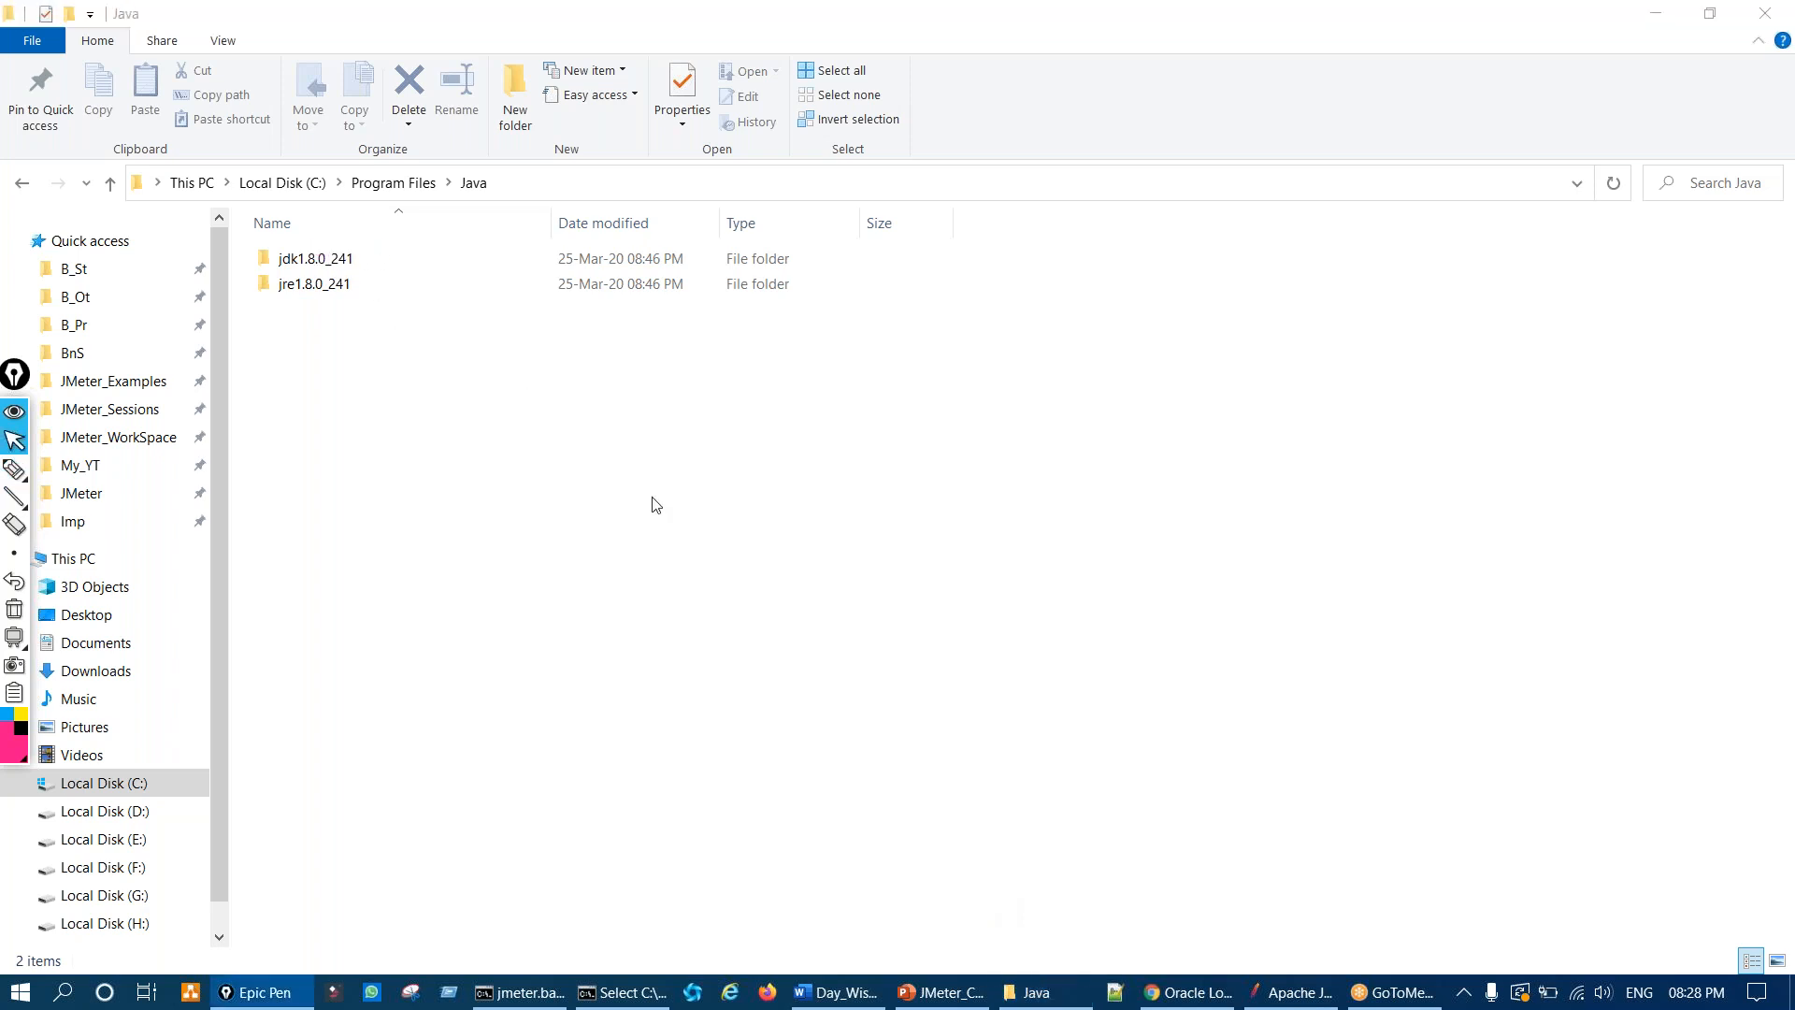
Step: Switch to the PowerPoint slide, mark "System Variable" and "Home Path" in the Java installation heading, and clear the marks
left_click(963, 993)
key("ctrl+shift+1")
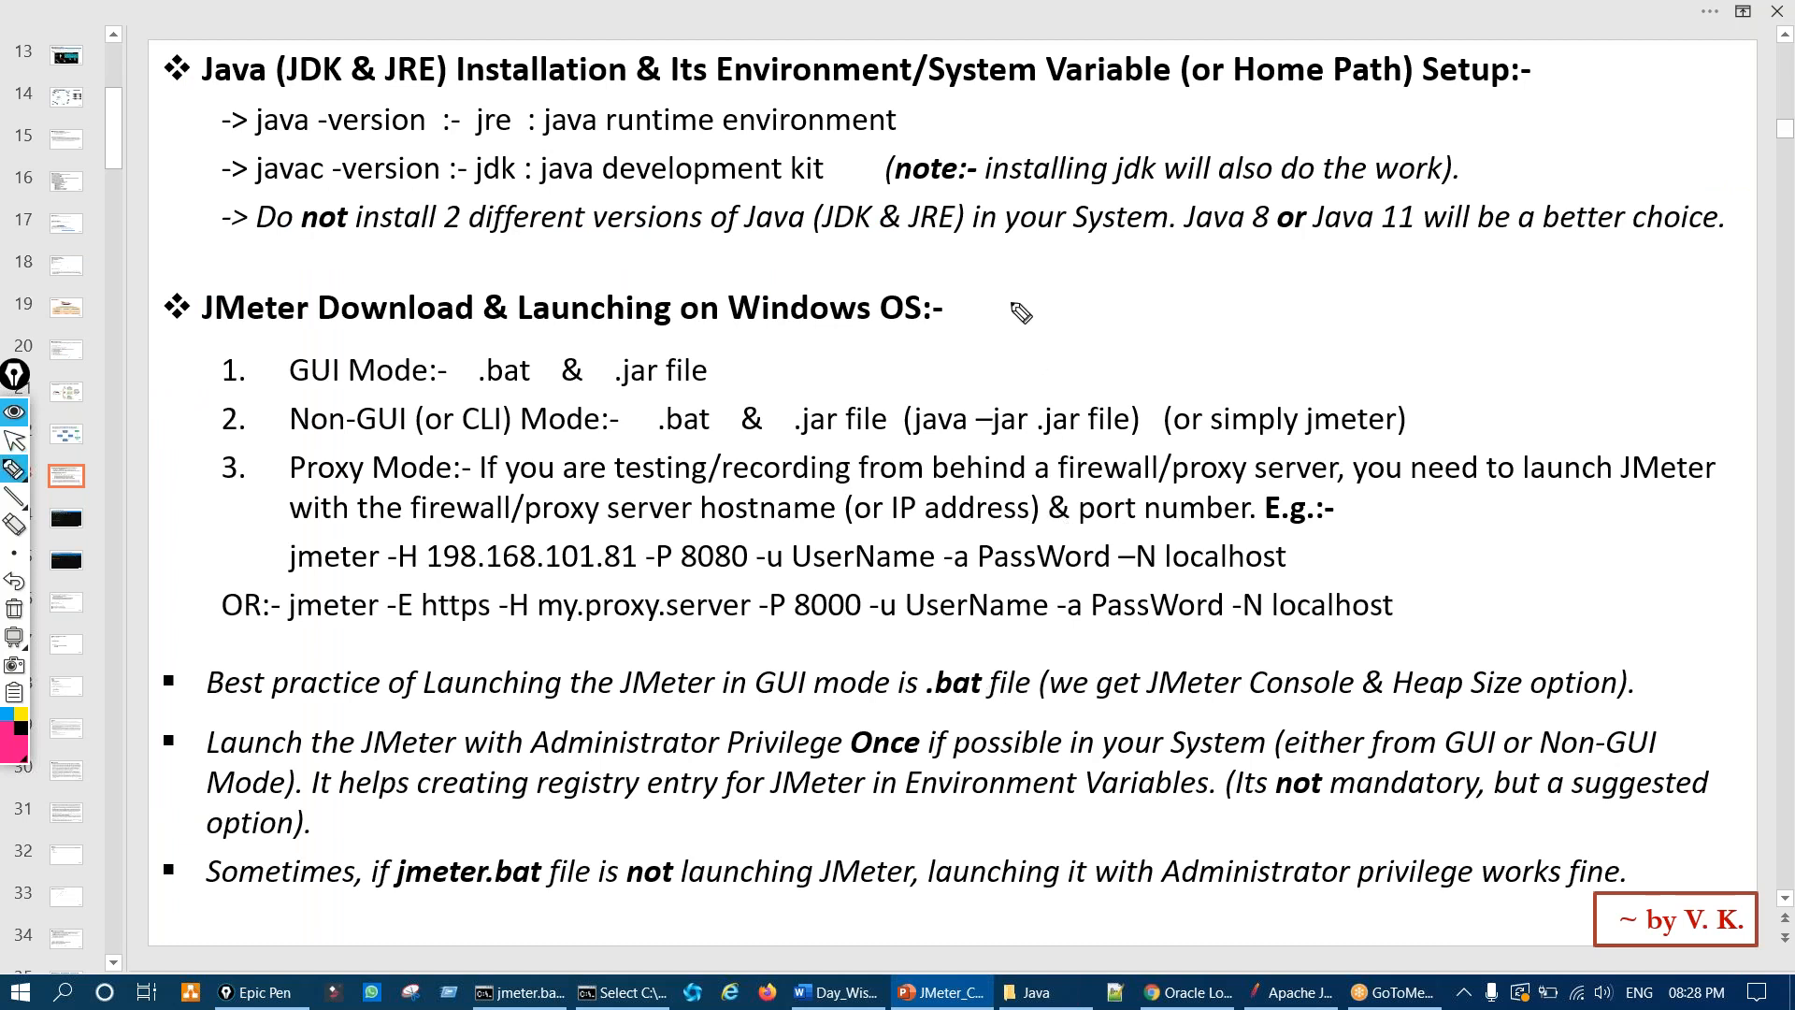
mouse_move(1008, 43)
left_mouse_down()
mouse_move(1111, 87)
mouse_move(1033, 76)
left_mouse_up()
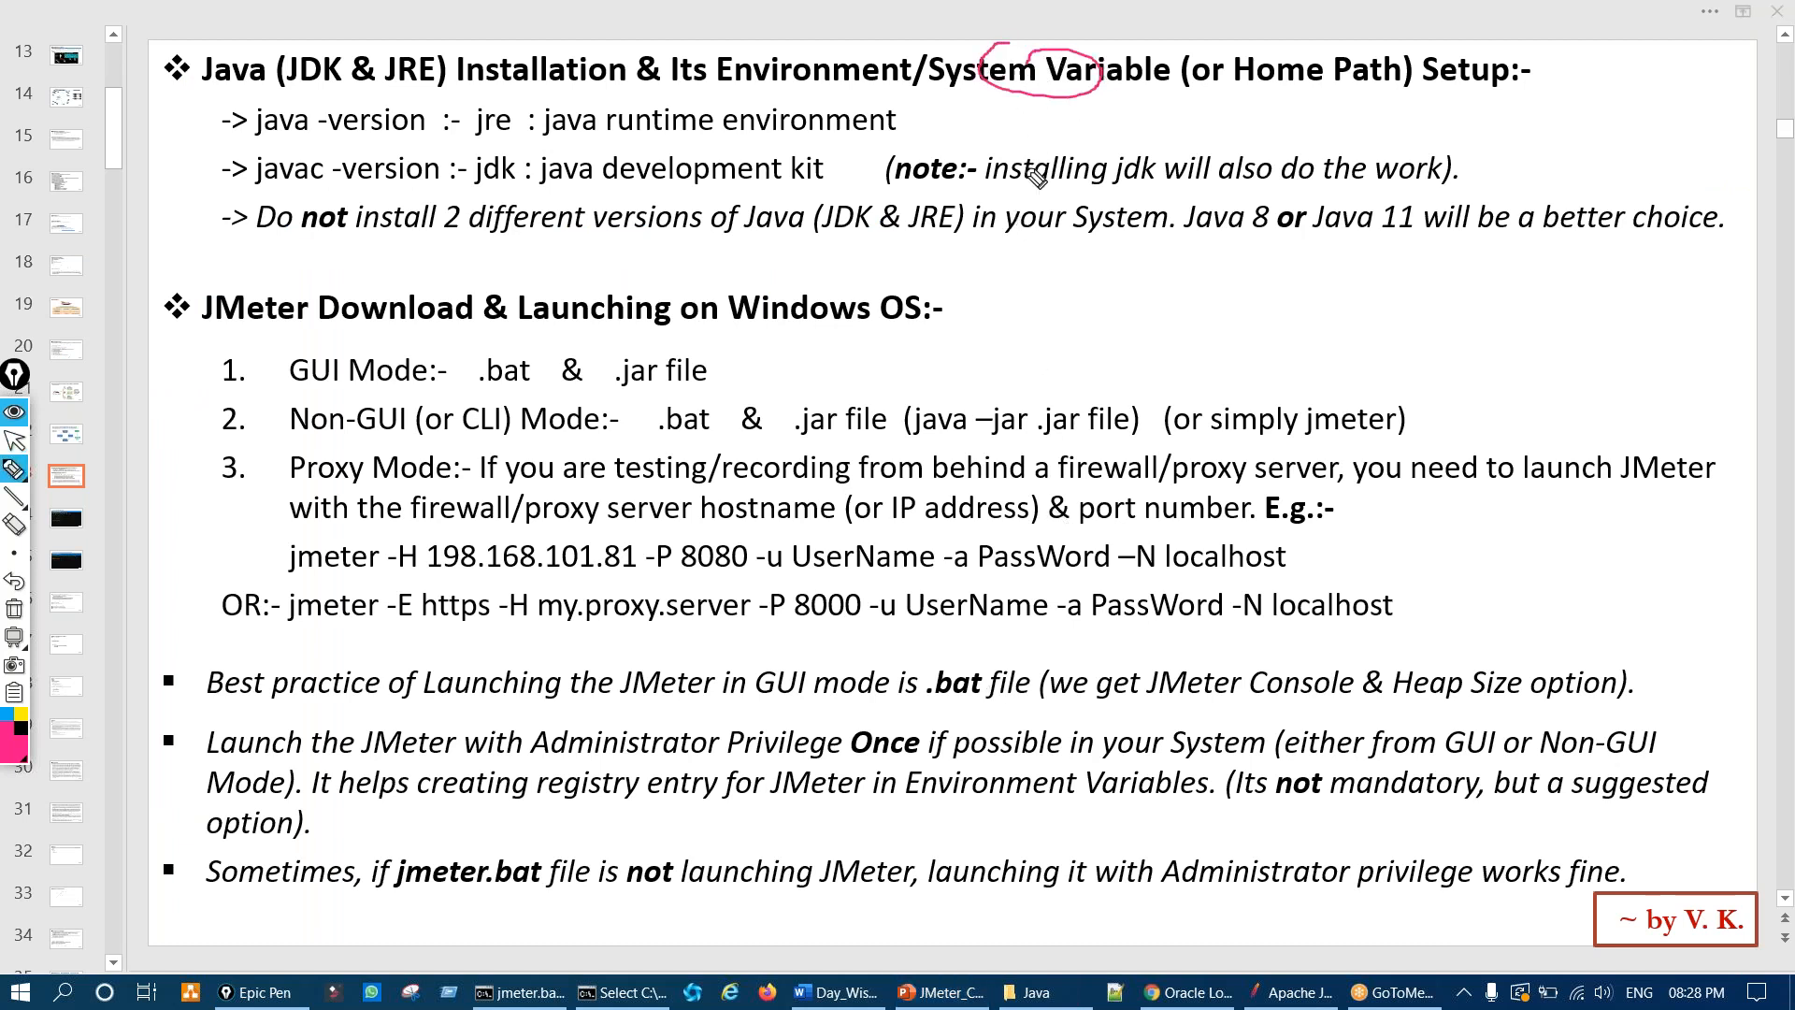
mouse_move(1287, 84)
left_mouse_down()
mouse_move(1423, 68)
mouse_move(1402, 89)
left_mouse_up()
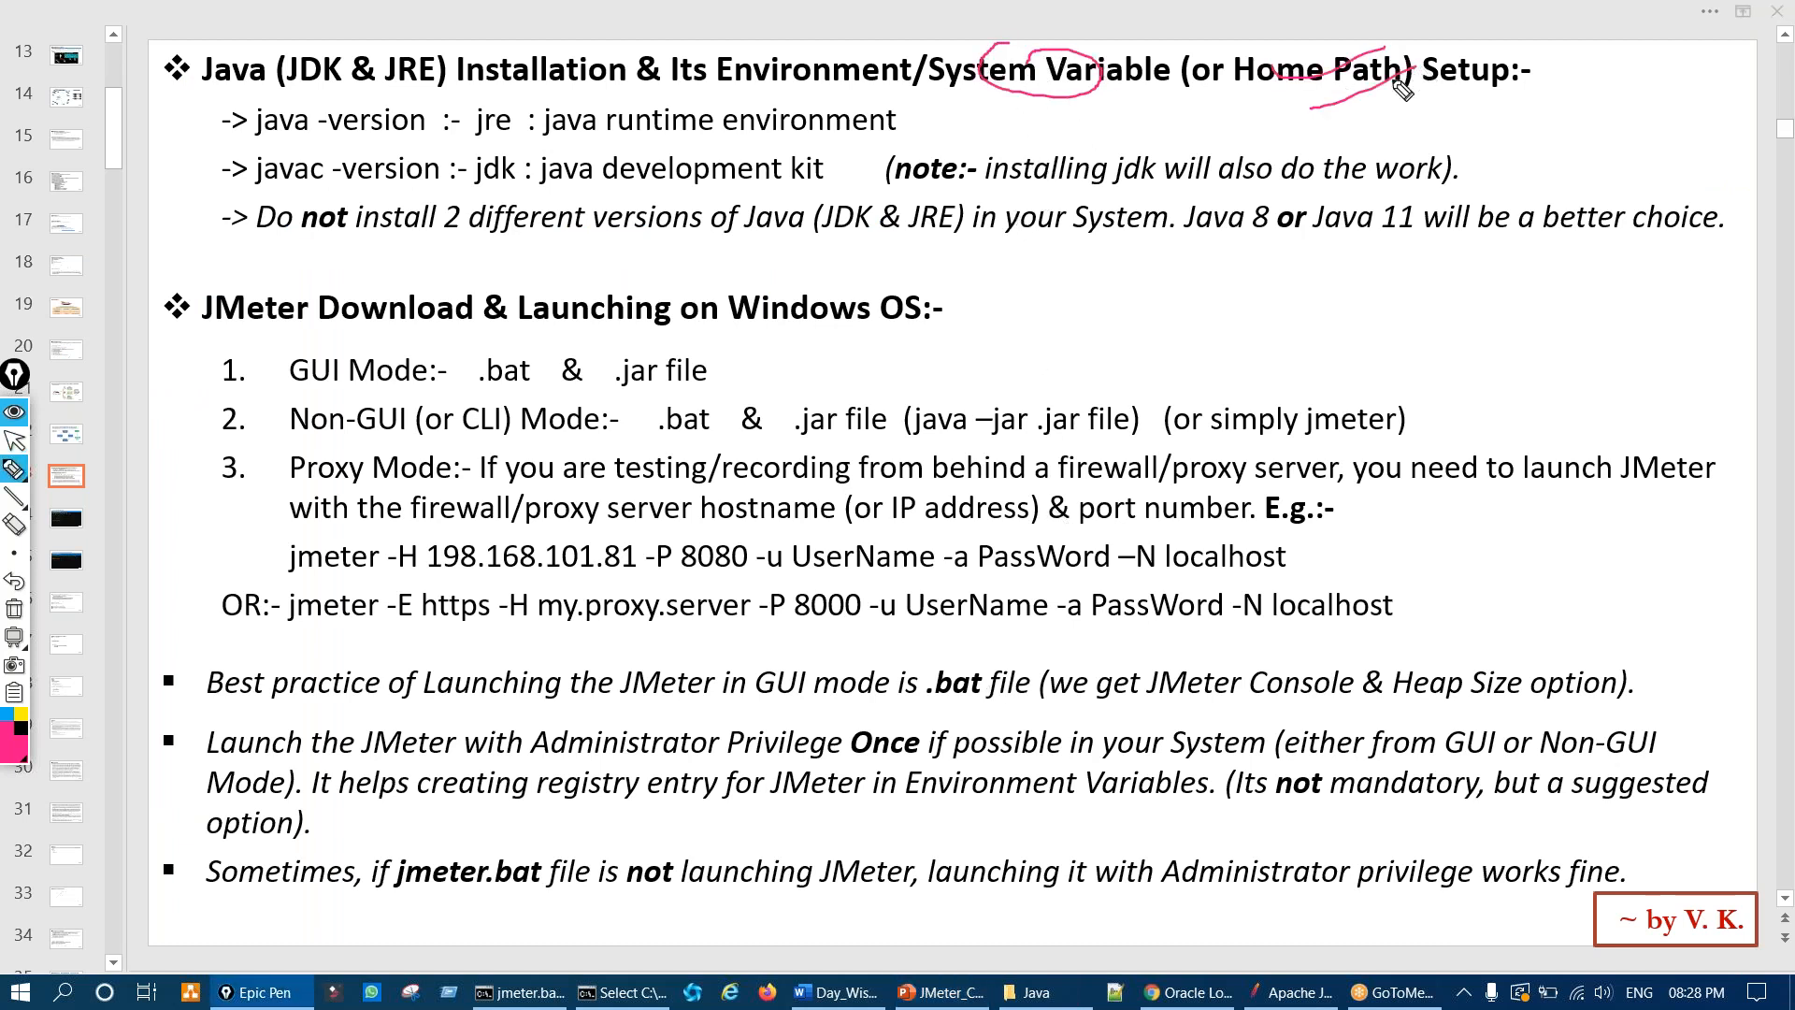
key("ctrl+shift+7")
key("ctrl+shift+2")
Step: Return to the Java folder in File Explorer, mark its C:, Program Files and Java path and jdk1.8.0_241, and clear the marks
left_click(1035, 994)
key("ctrl+shift+3")
mouse_move(291, 196)
left_mouse_down()
mouse_move(376, 161)
mouse_move(474, 181)
mouse_move(529, 168)
left_mouse_up()
left_click_drag(381, 256, 435, 240)
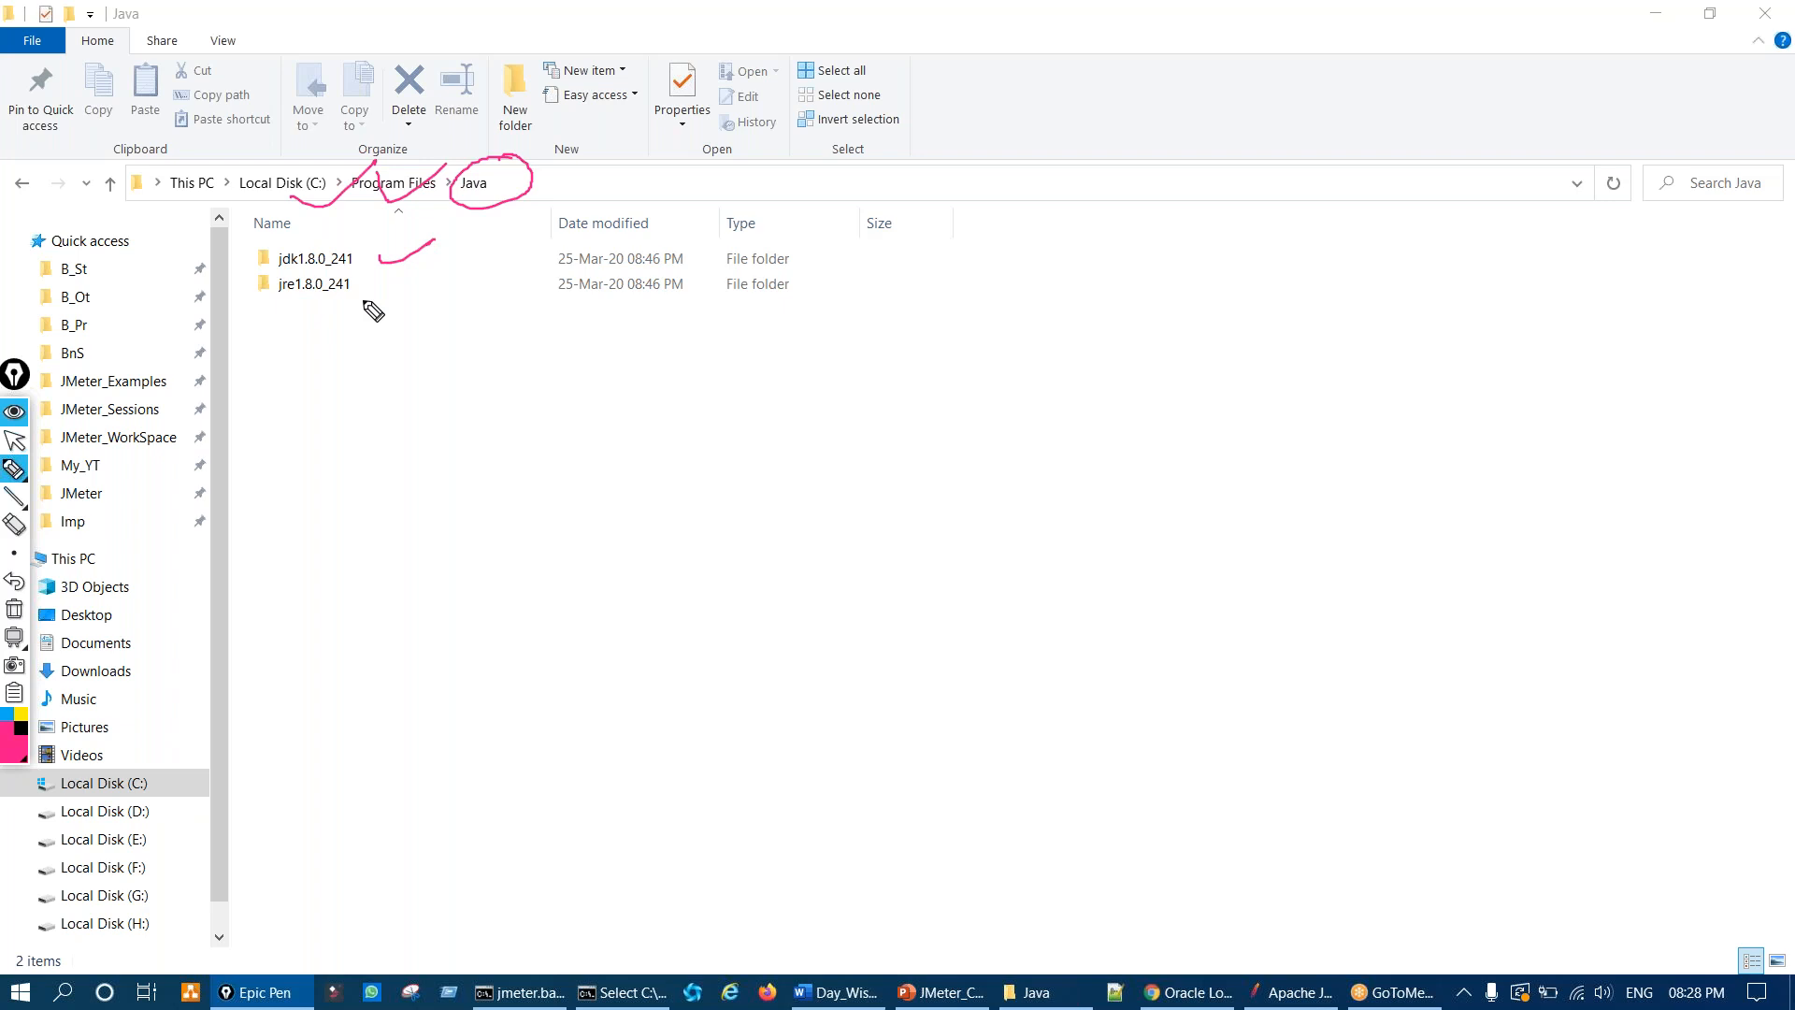
key("ctrl+shift+7")
key("ctrl+shift+1")
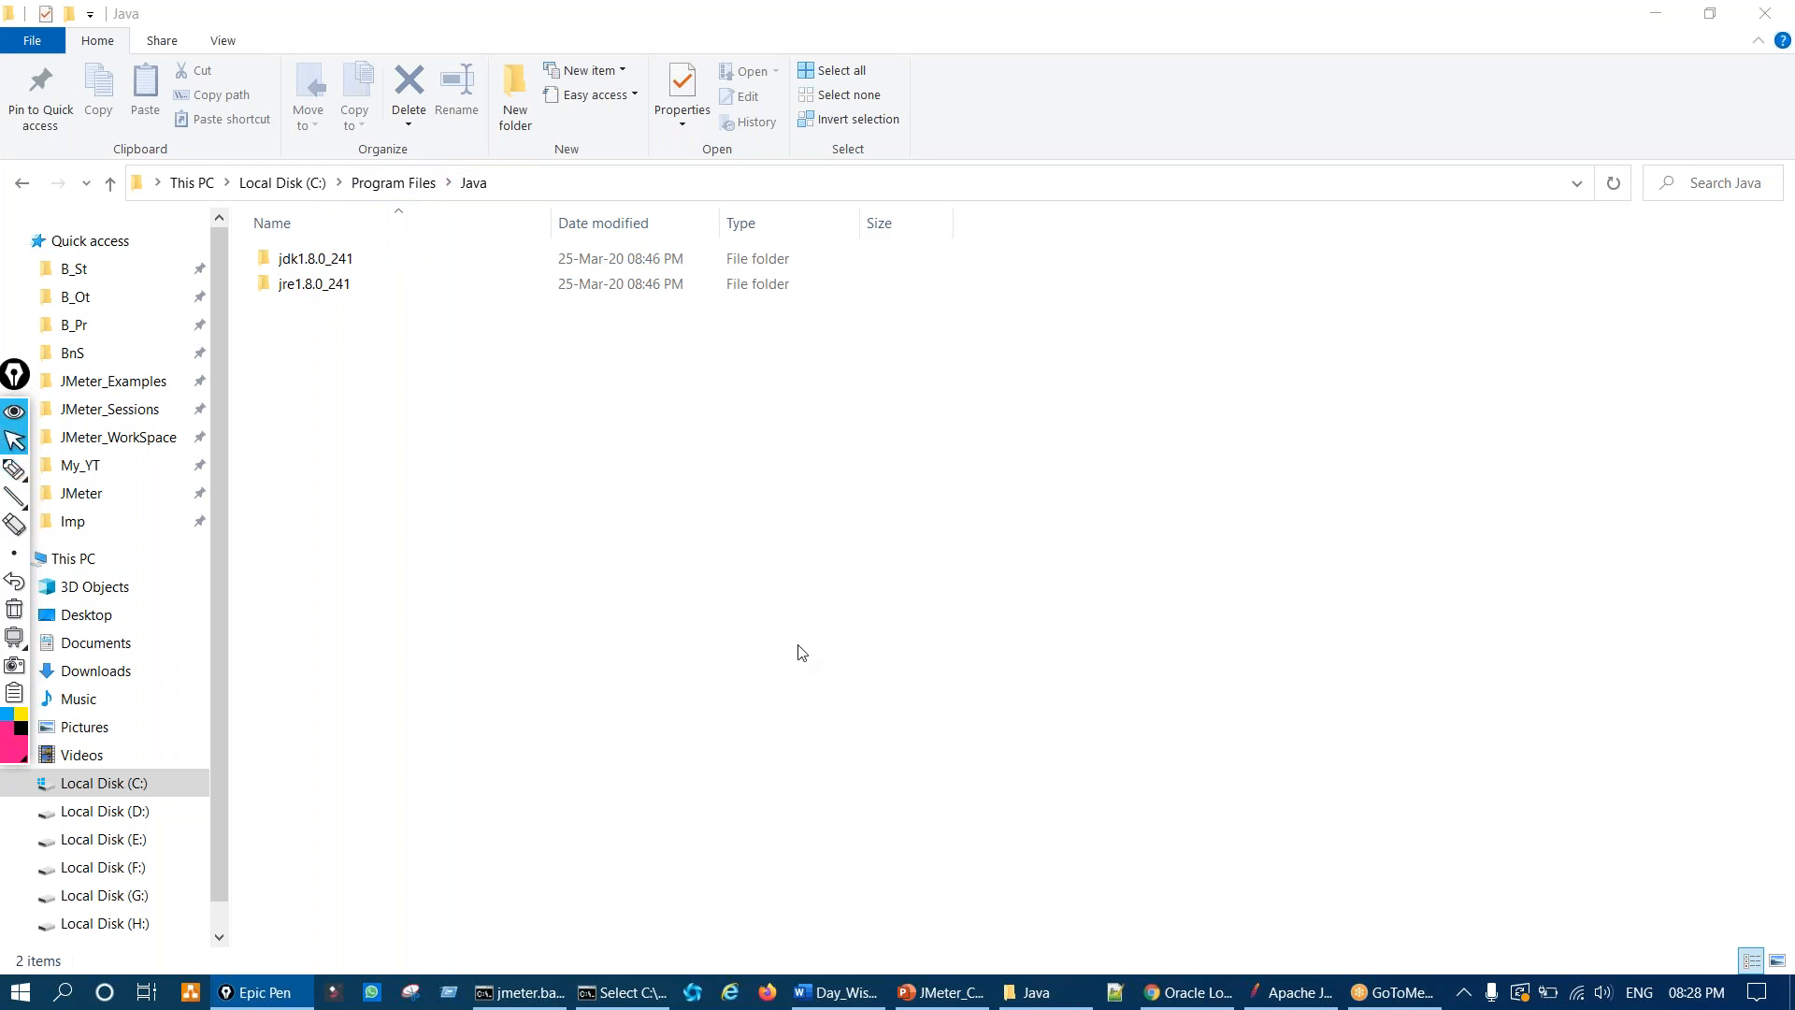
Step: Switch to the PowerPoint slide, circle "Environment/System" in the Java installation heading with the pen, and clear the mark
left_click(940, 992)
key("ctrl+shift+2")
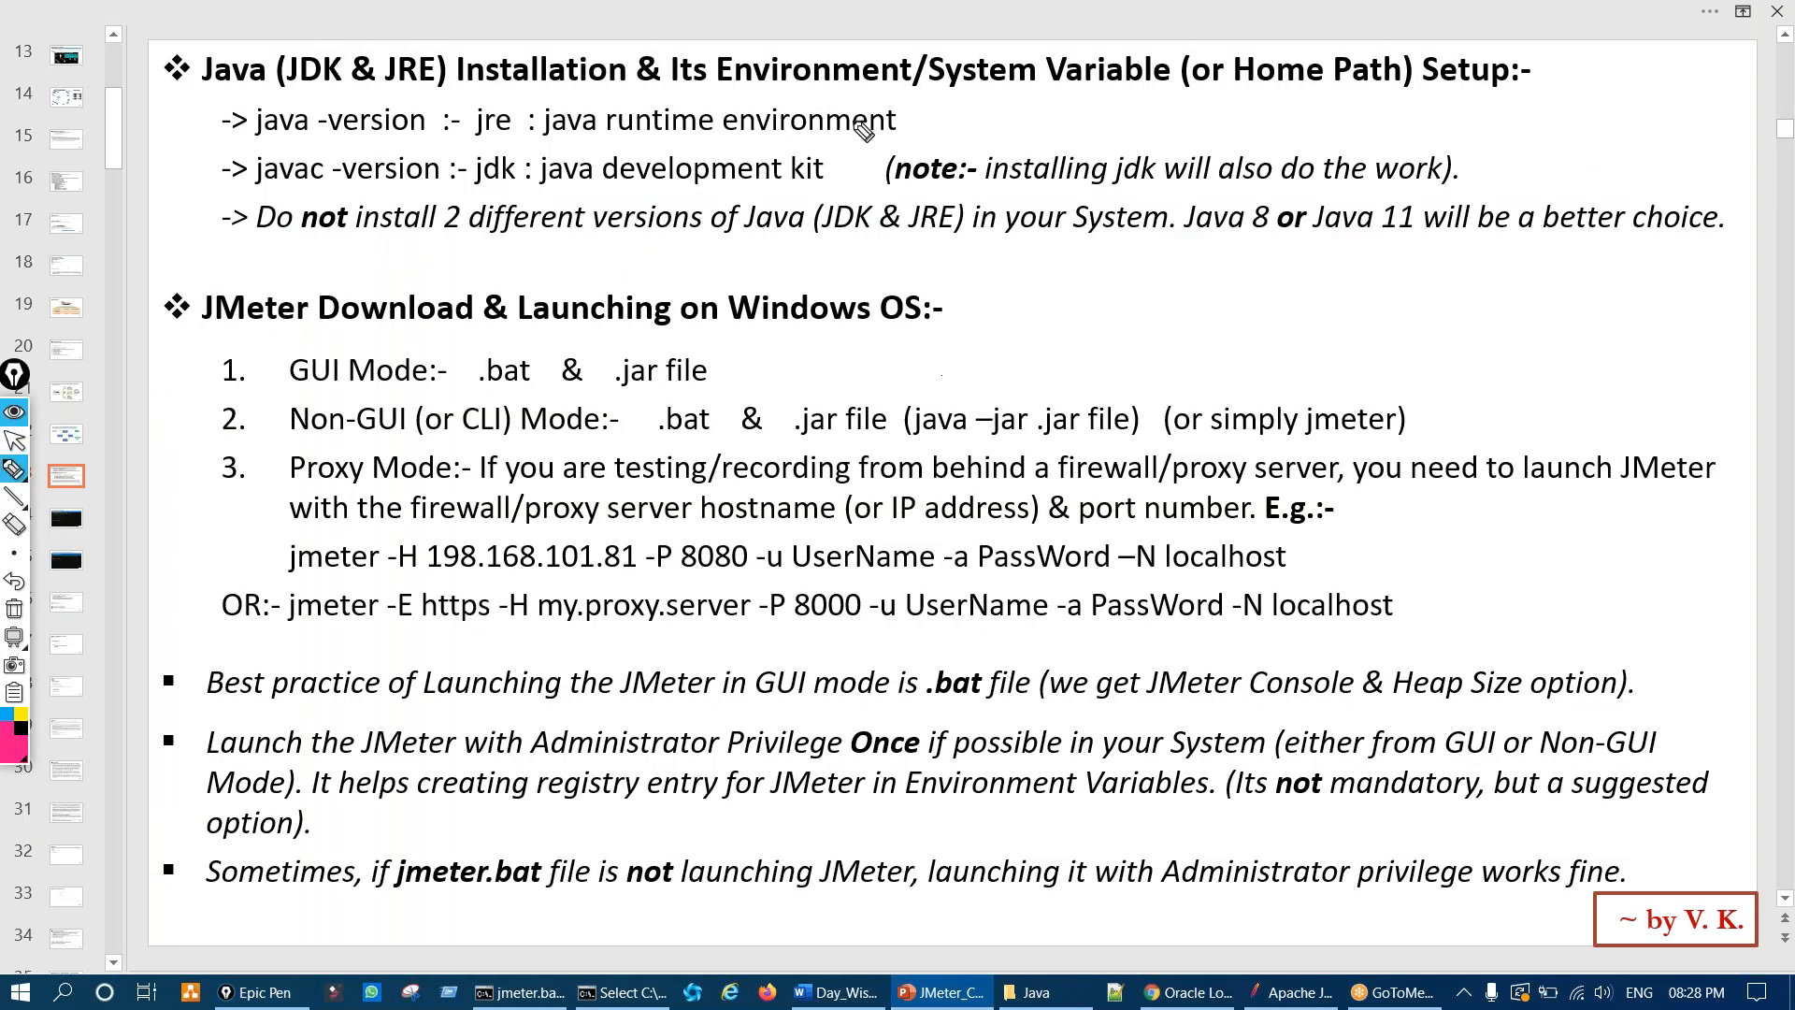
mouse_move(869, 54)
left_mouse_down()
mouse_move(1040, 54)
mouse_move(875, 38)
left_mouse_up()
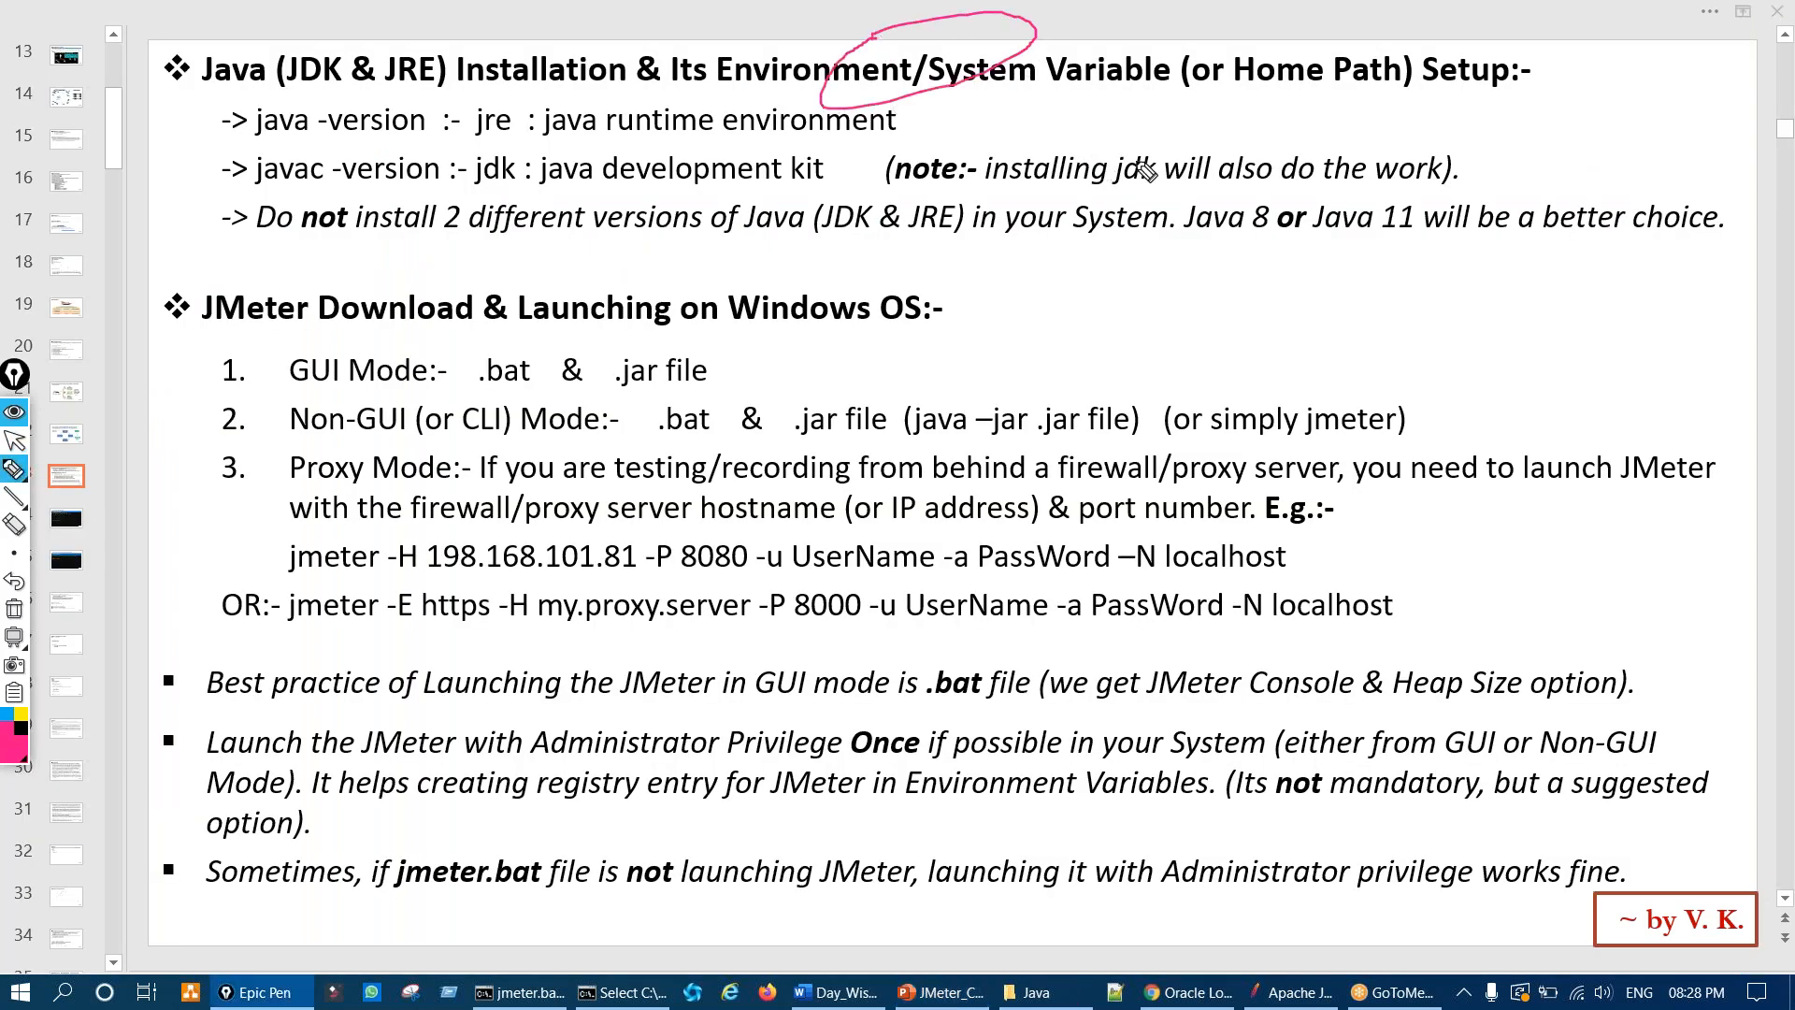
key("ctrl+shift+7")
key("ctrl+shift+2")
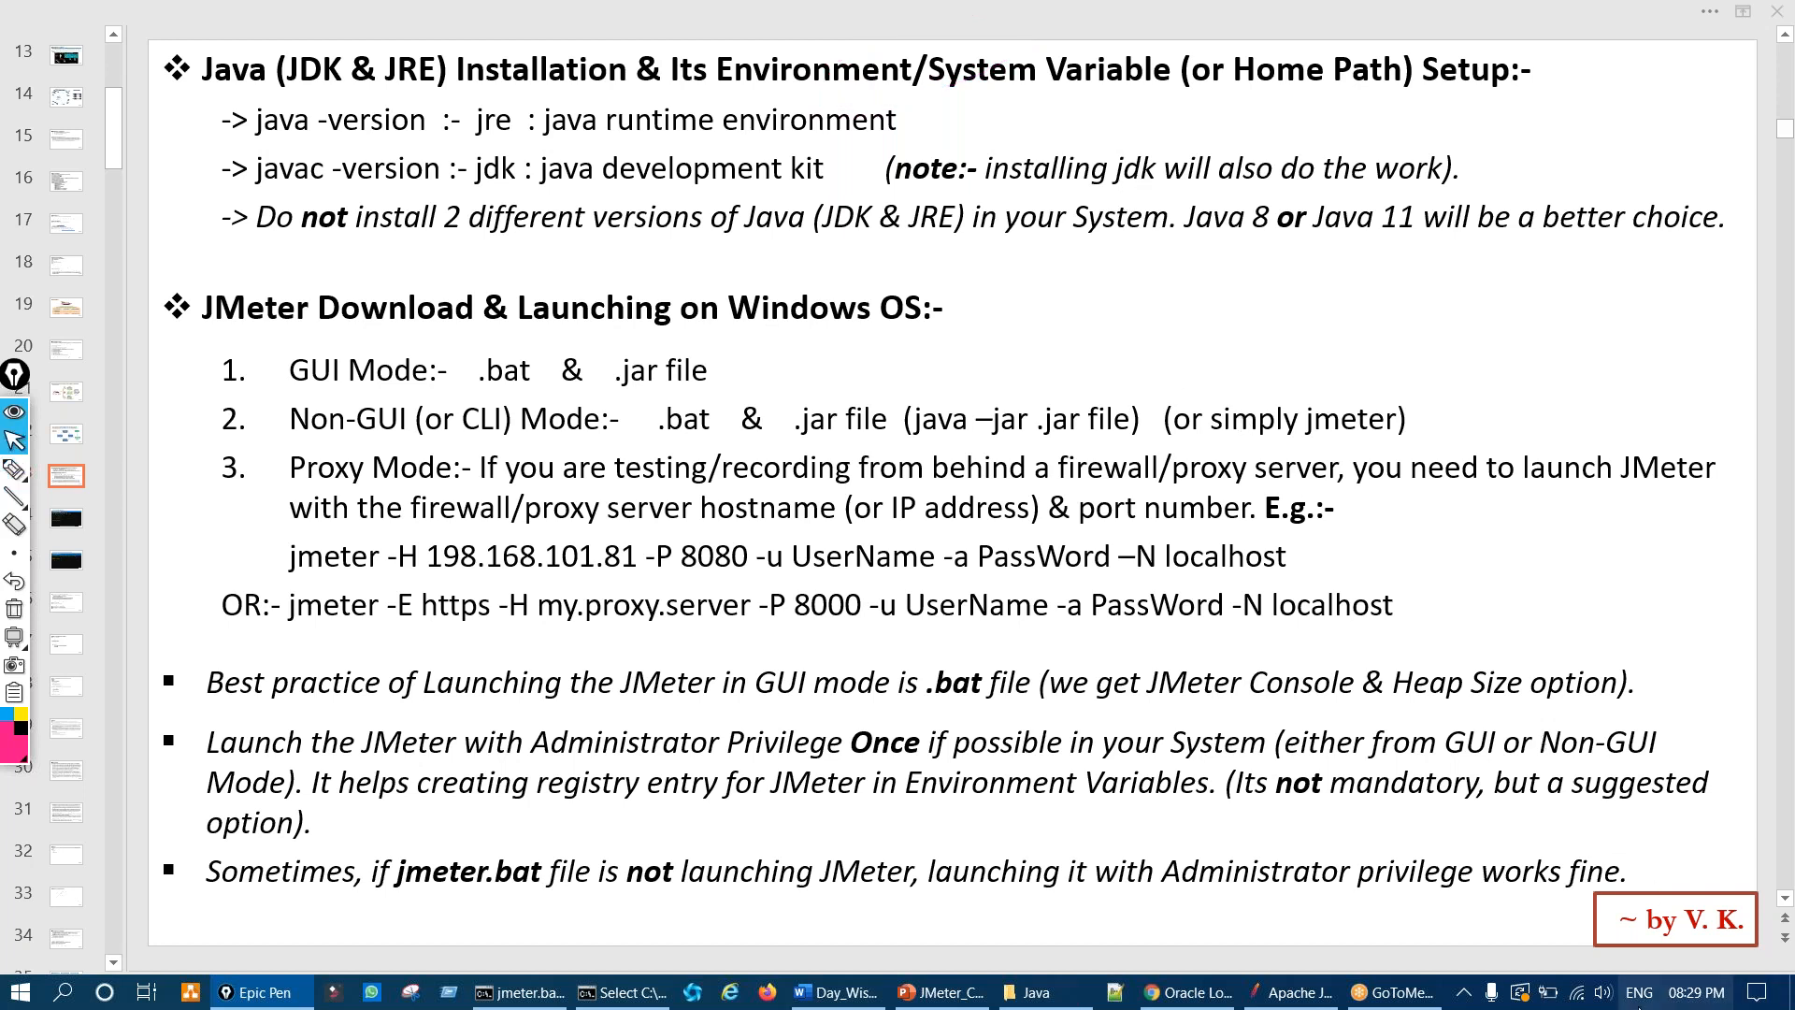
Step: Show the Windows desktop, circle the This PC icon with the pen, and clear the mark
right_click(1578, 997)
right_click(1604, 999)
right_click(1689, 999)
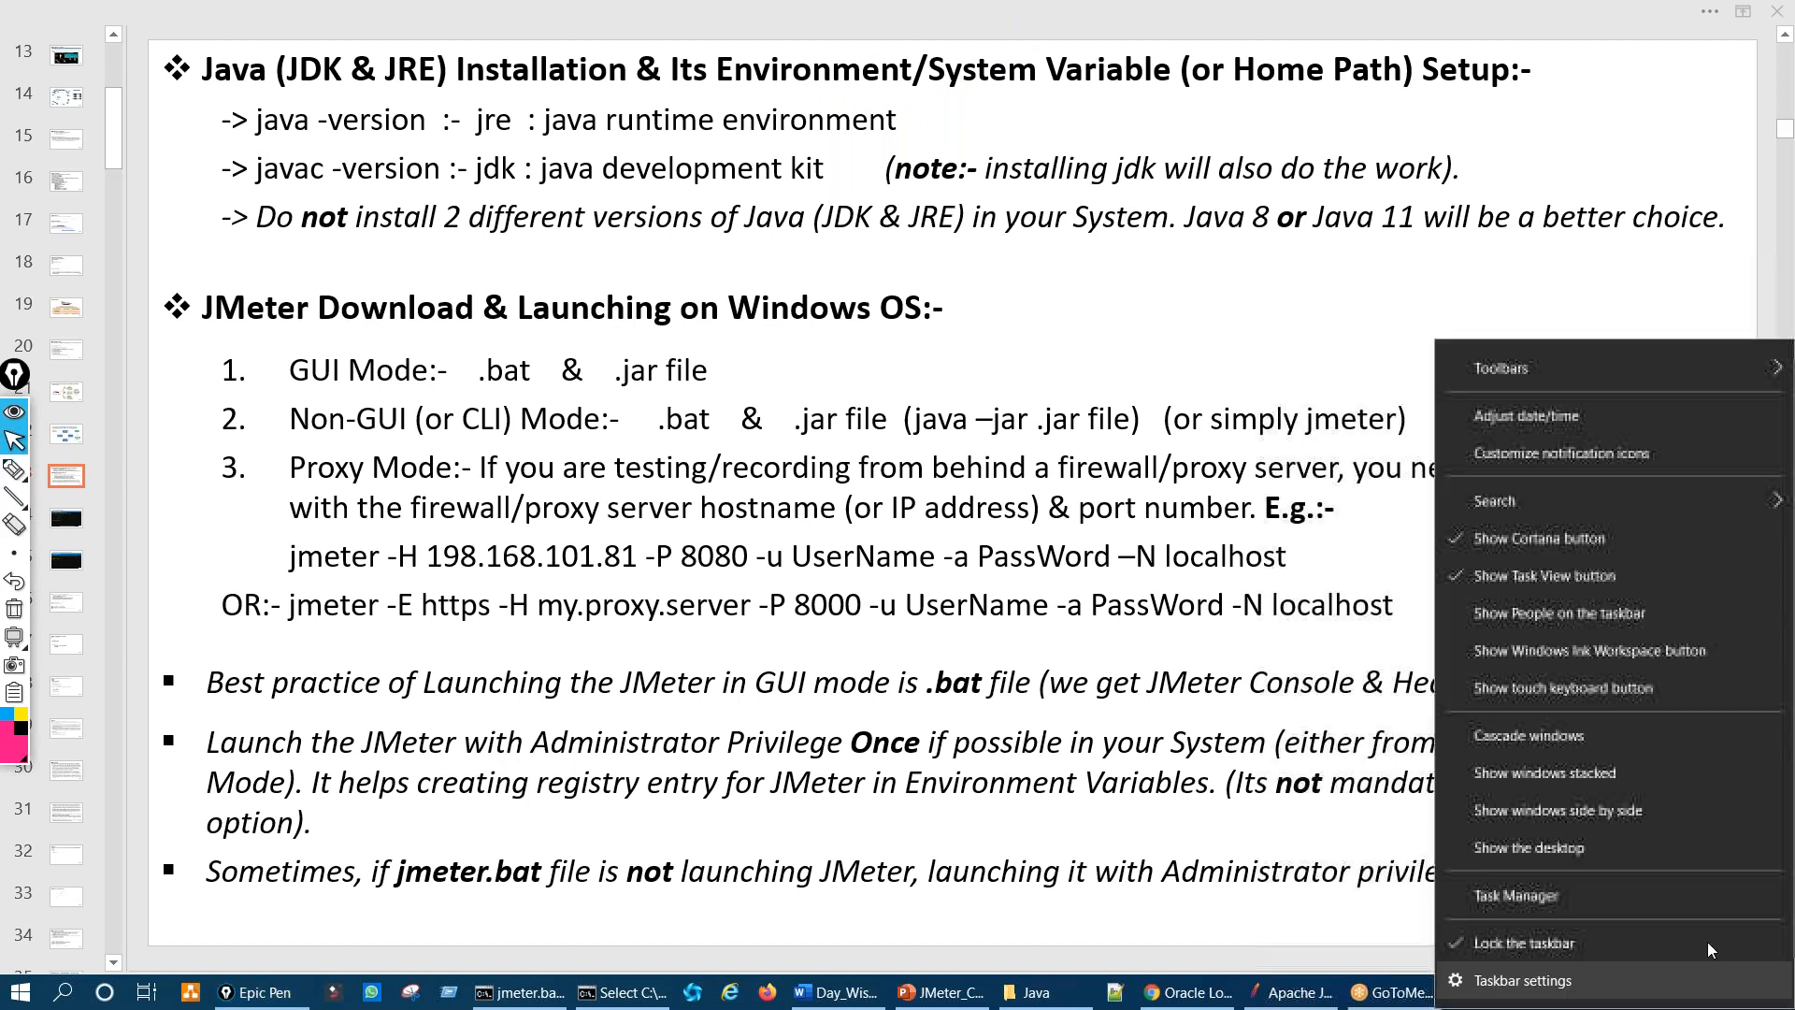
left_click(1552, 851)
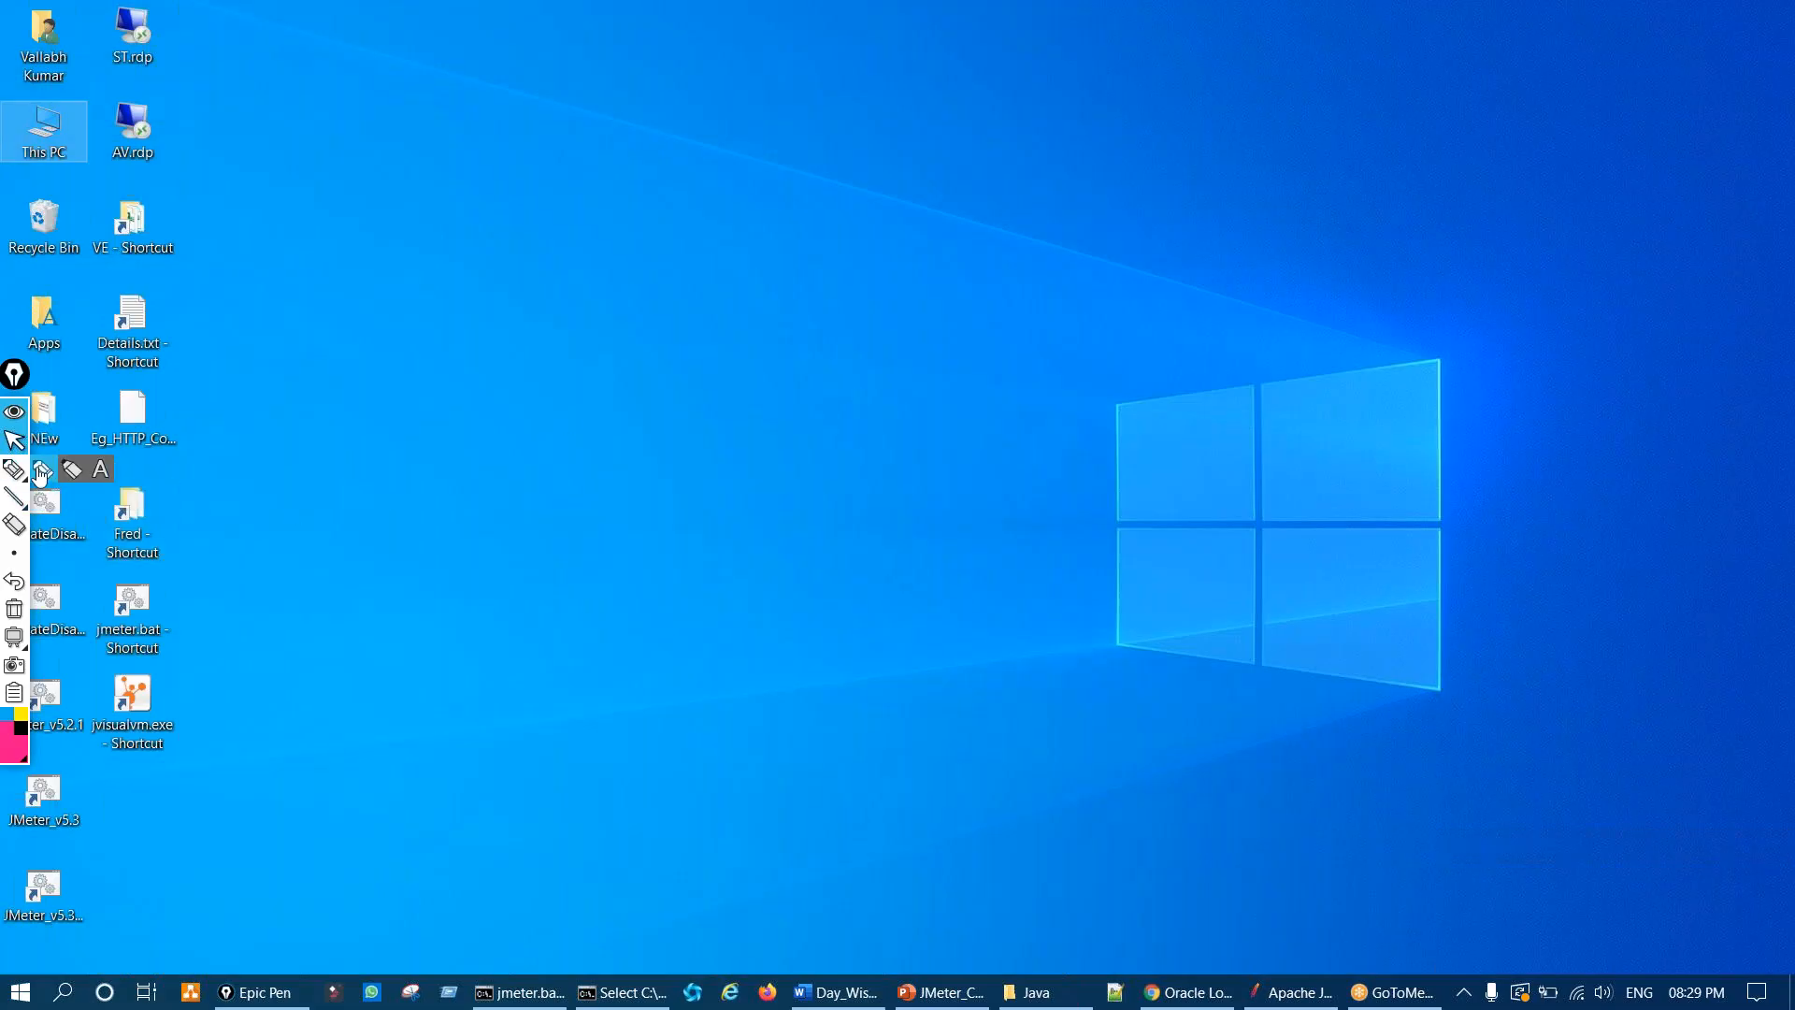
left_click(40, 472)
mouse_move(49, 94)
left_mouse_down()
mouse_move(26, 99)
mouse_move(51, 166)
mouse_move(43, 104)
left_mouse_up()
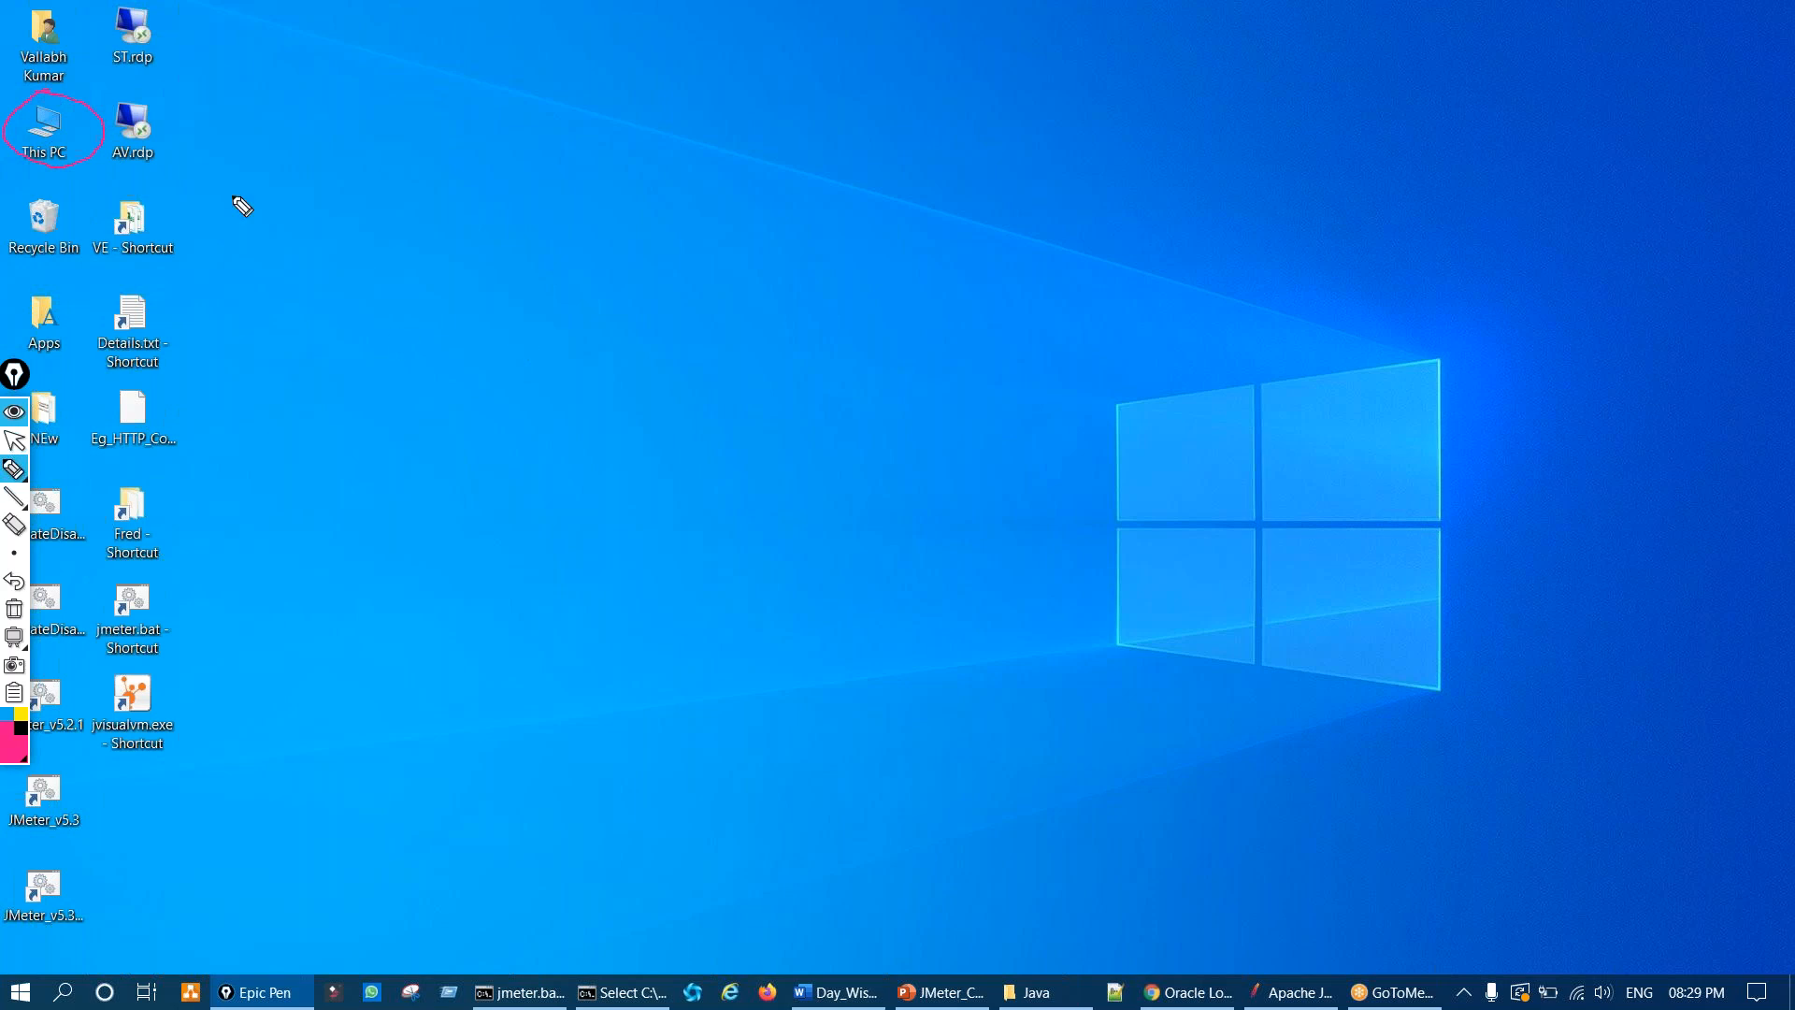
key("ctrl+shift+7")
key("ctrl+shift+2")
Step: Open the properties of This PC, mark the Windows edition, processor, system type and activation details, and clear the marks
right_click(45, 134)
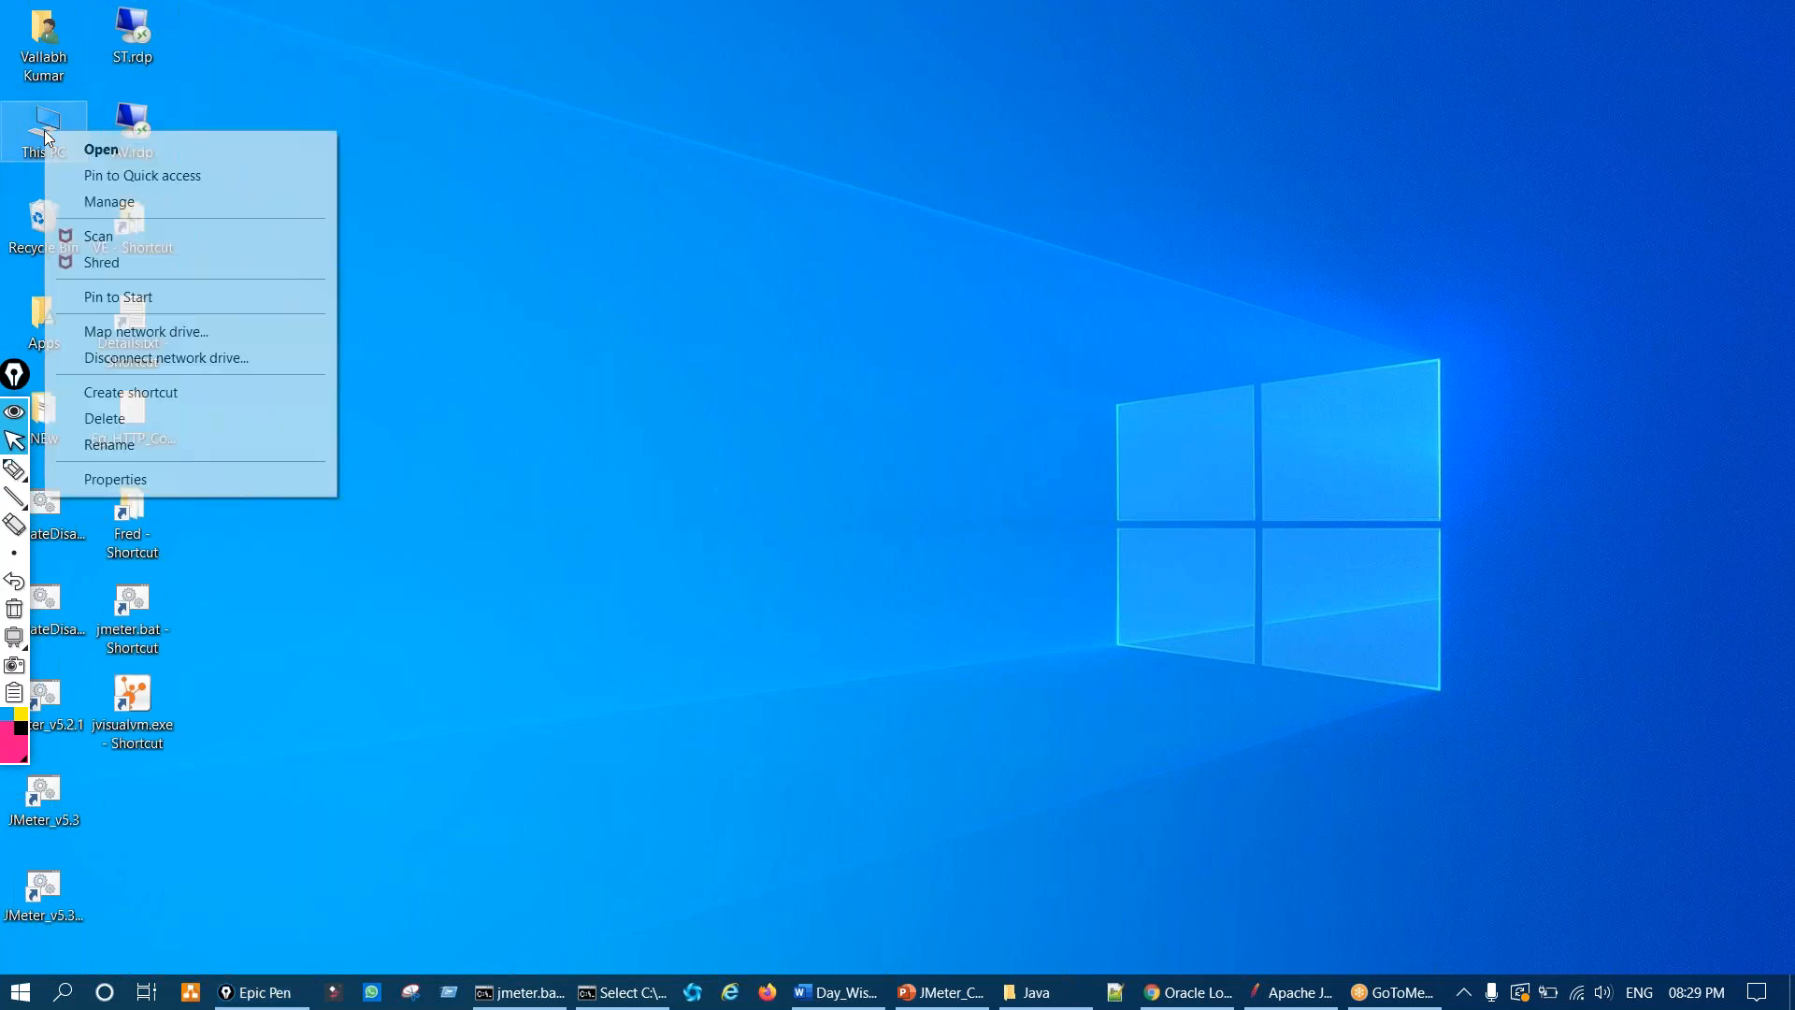
left_click(174, 480)
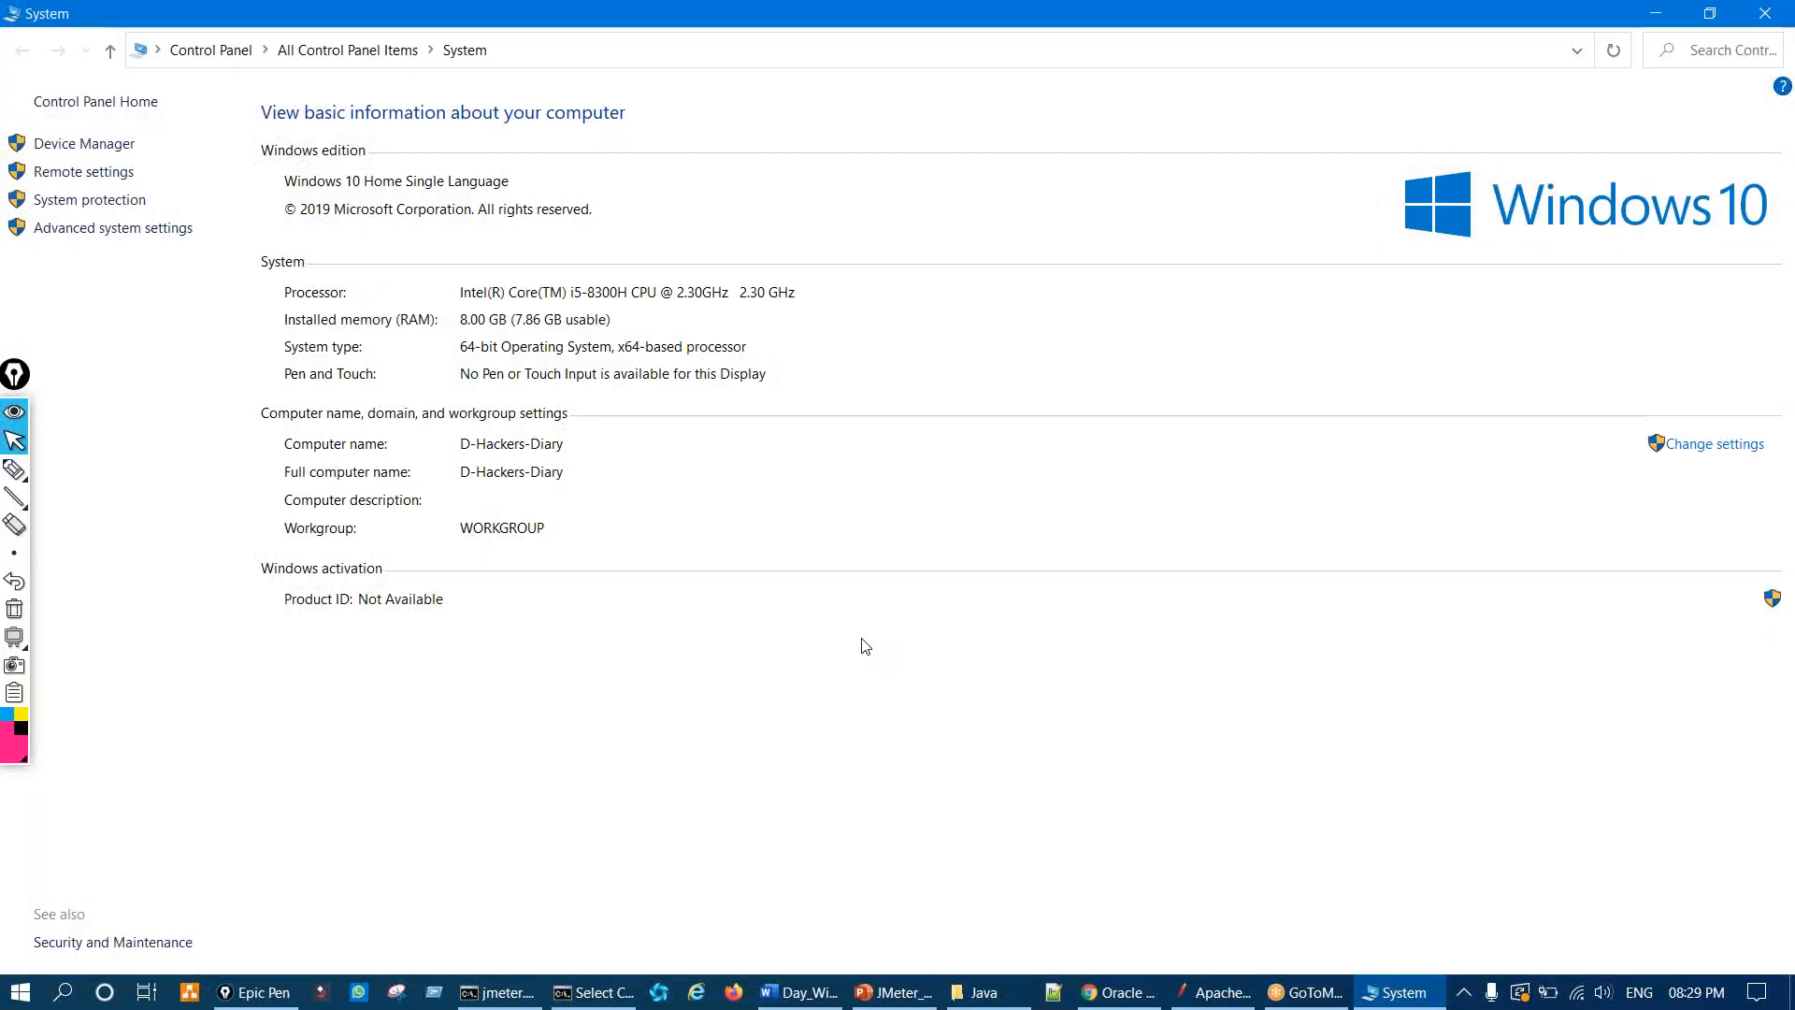
key("ctrl+shift+3")
mouse_move(123, 200)
left_mouse_down()
mouse_move(249, 860)
mouse_move(1436, 219)
mouse_move(452, 115)
left_mouse_up()
left_click_drag(255, 122, 20, 148)
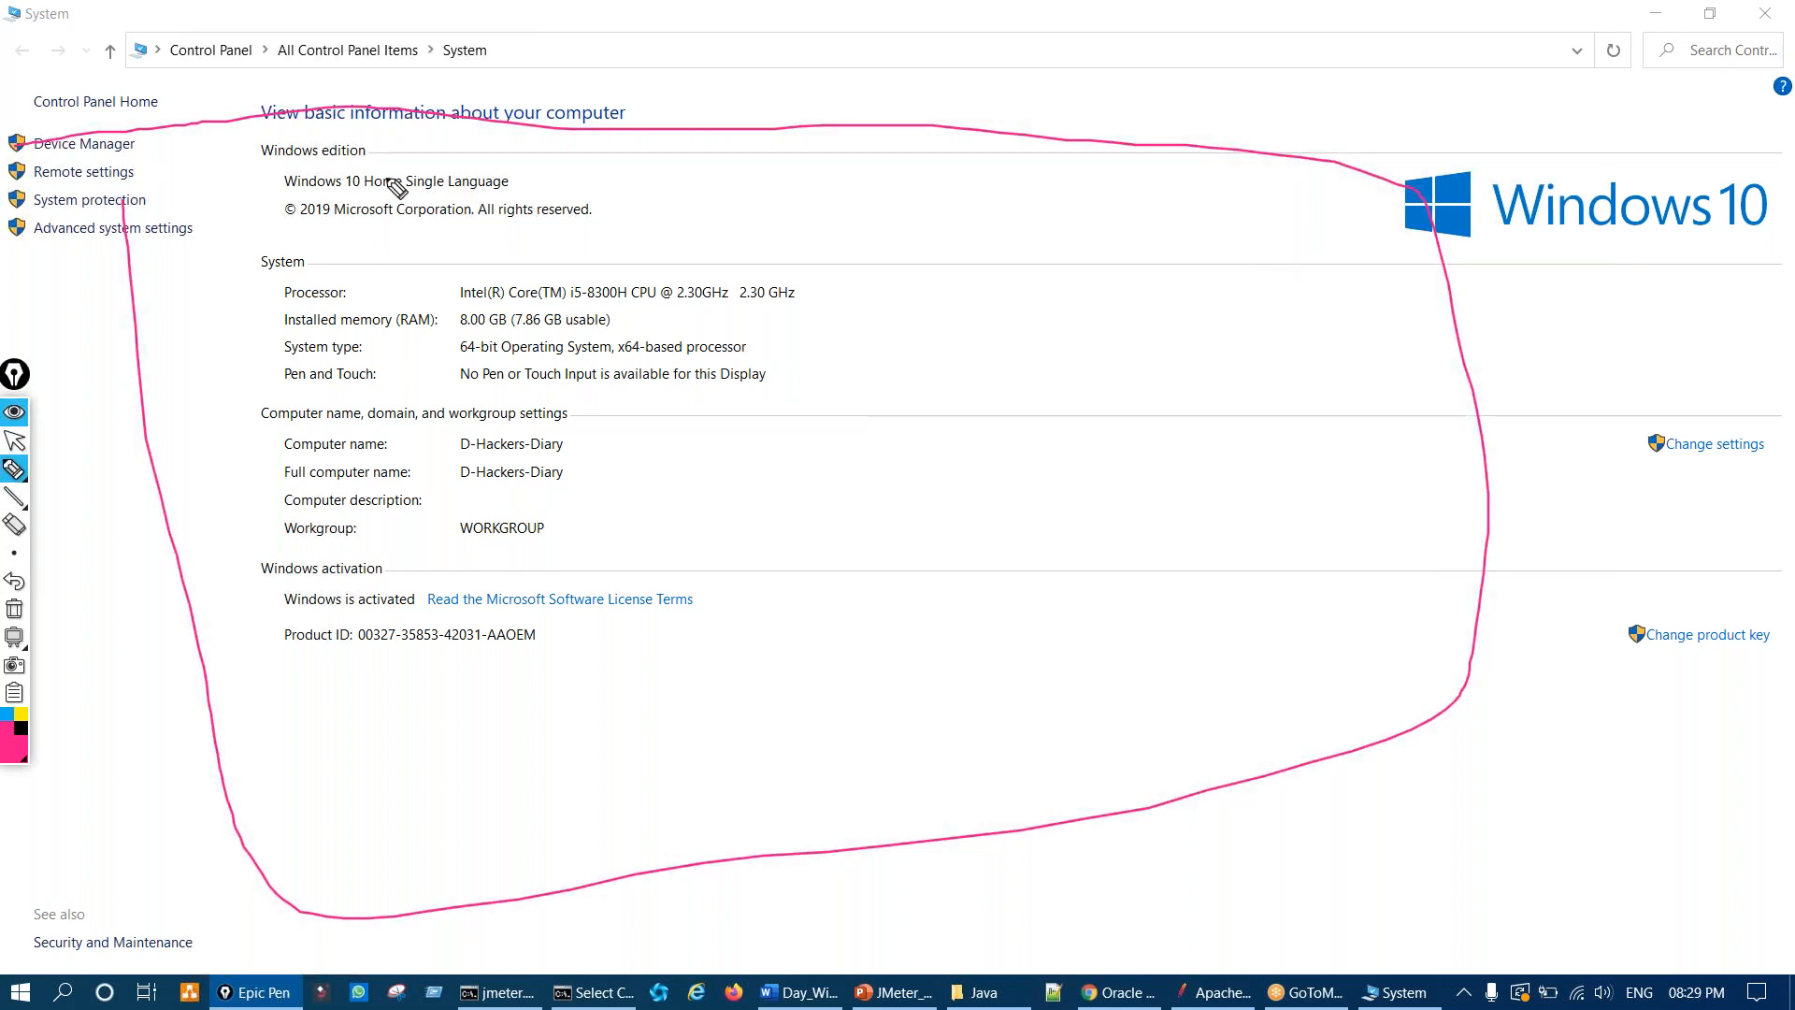
mouse_move(371, 174)
left_mouse_down()
mouse_move(276, 228)
mouse_move(468, 168)
mouse_move(385, 166)
left_mouse_up()
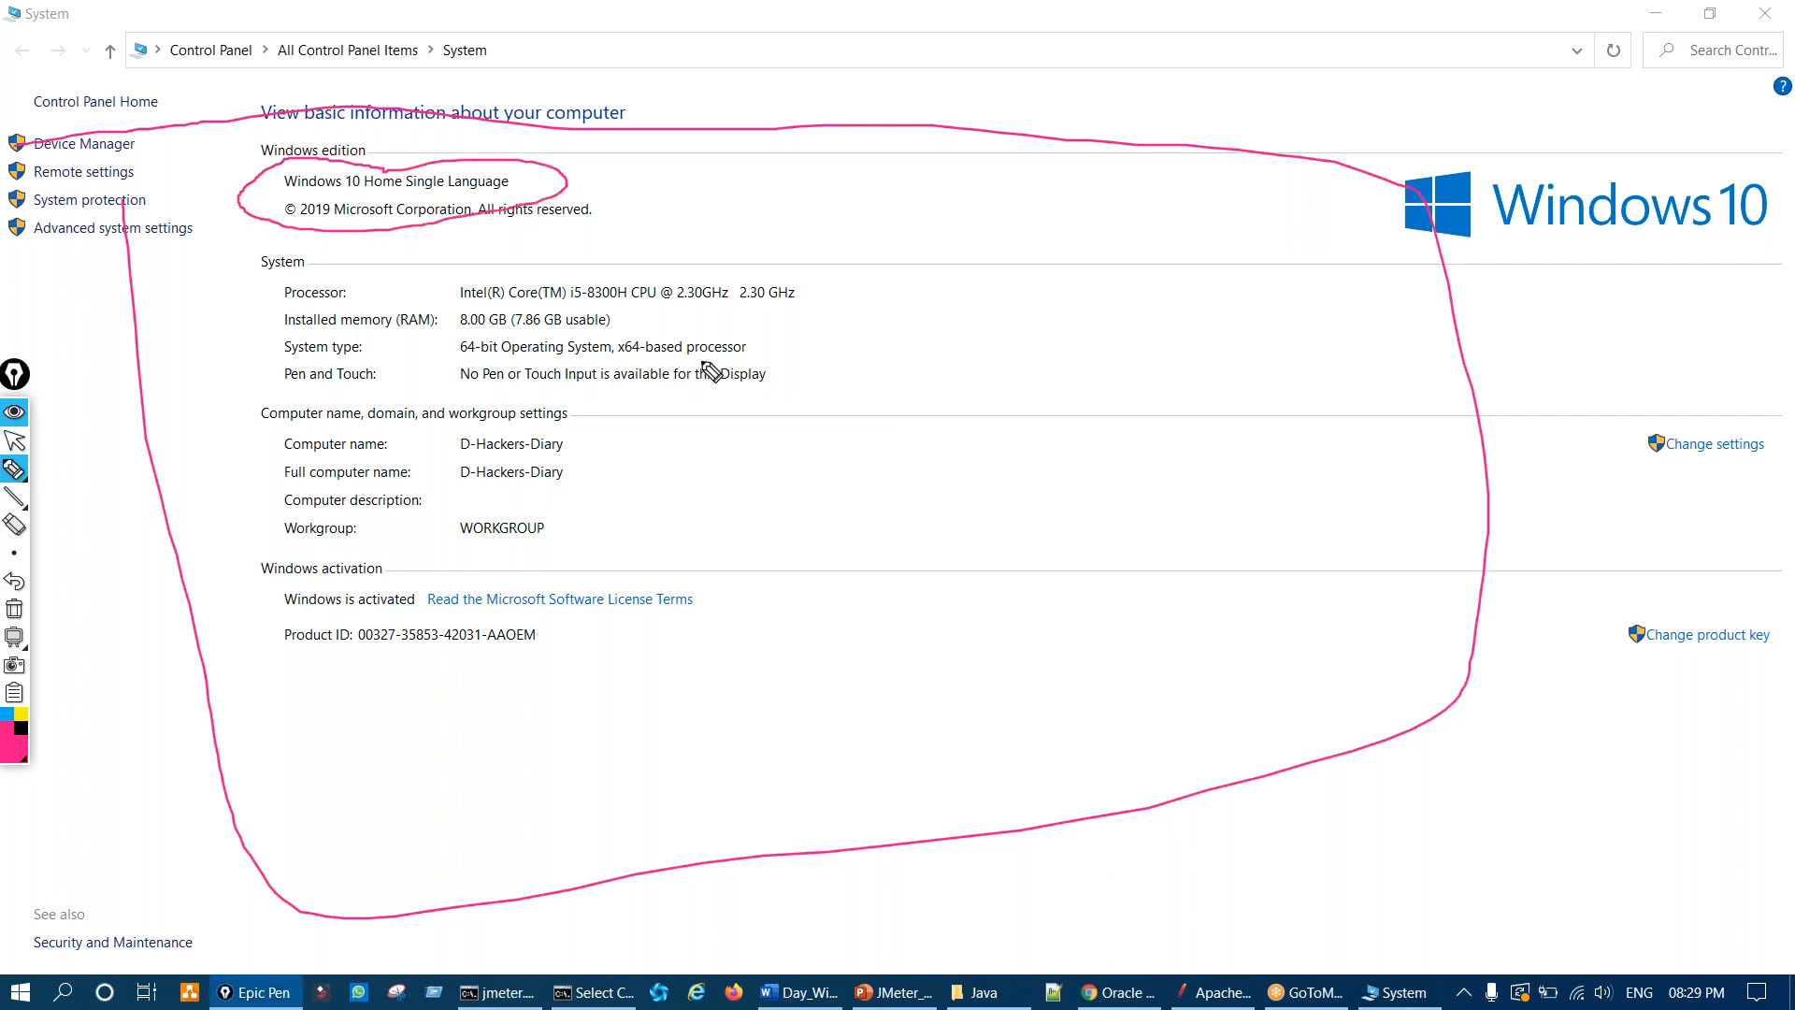
left_click_drag(617, 291, 780, 279)
left_click_drag(492, 344, 559, 339)
mouse_move(399, 561)
left_mouse_down()
mouse_move(353, 591)
mouse_move(497, 655)
mouse_move(416, 597)
left_mouse_up()
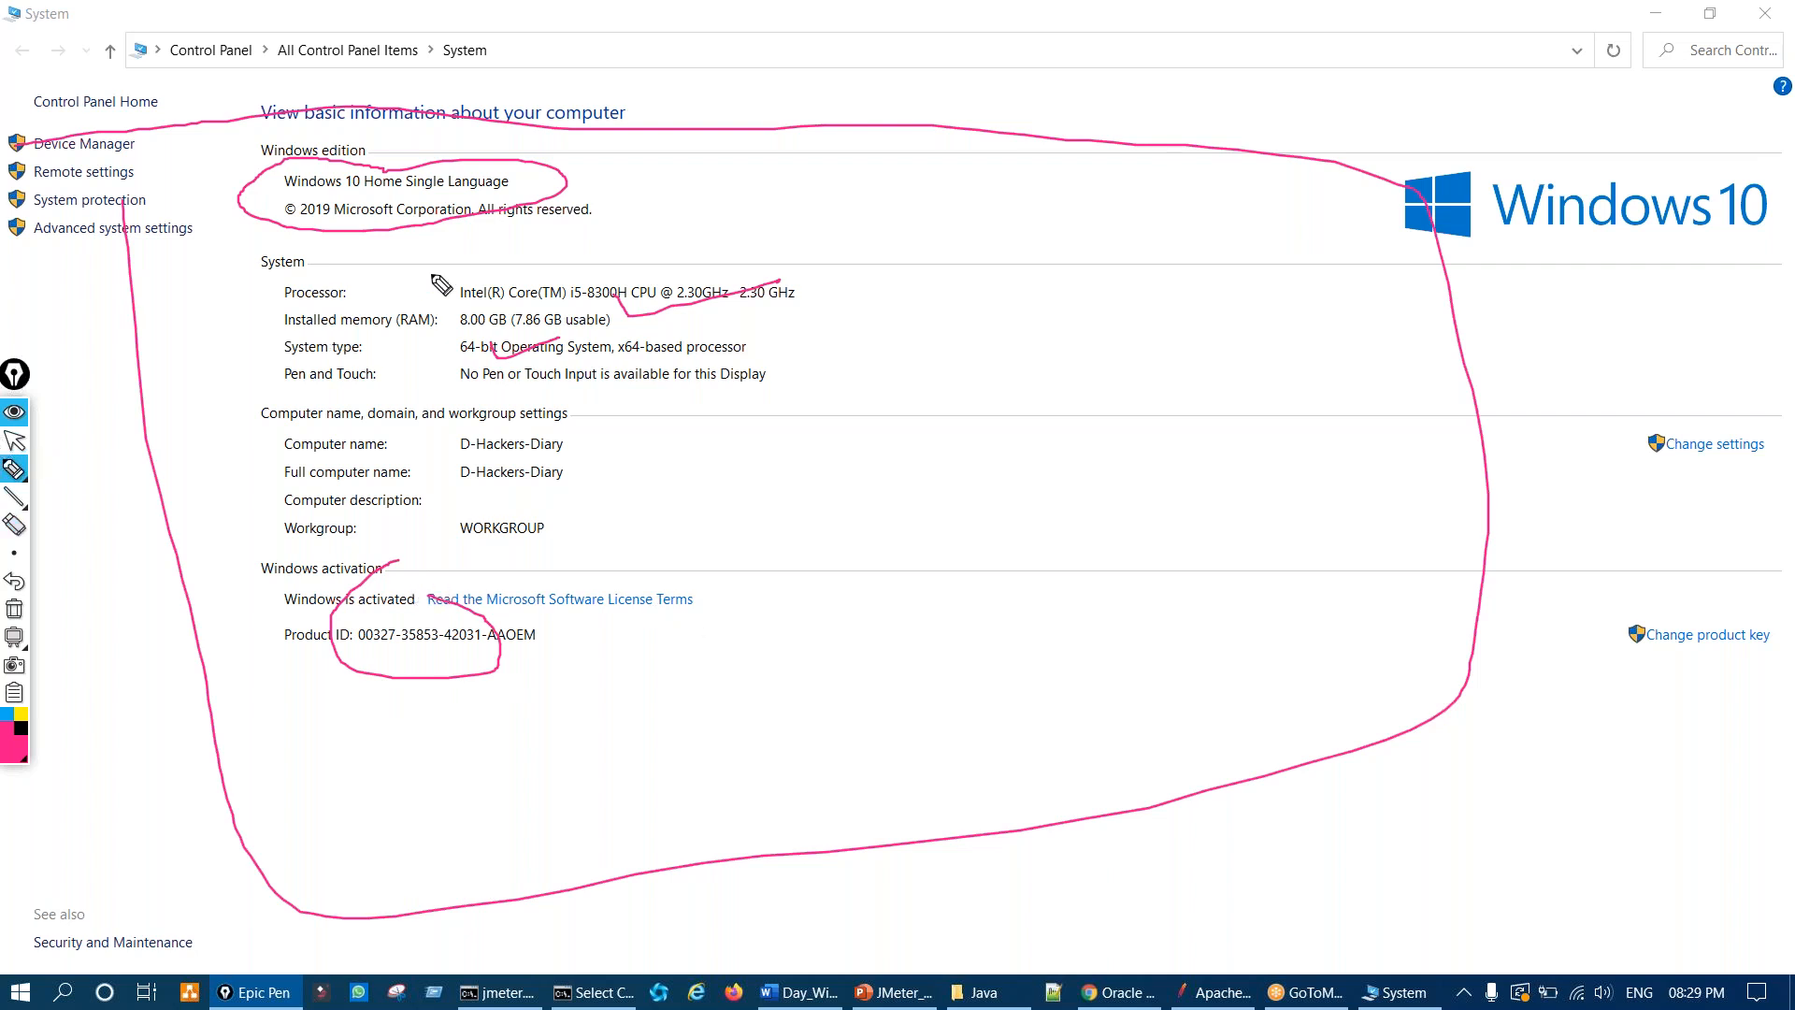
key("ctrl+shift+7")
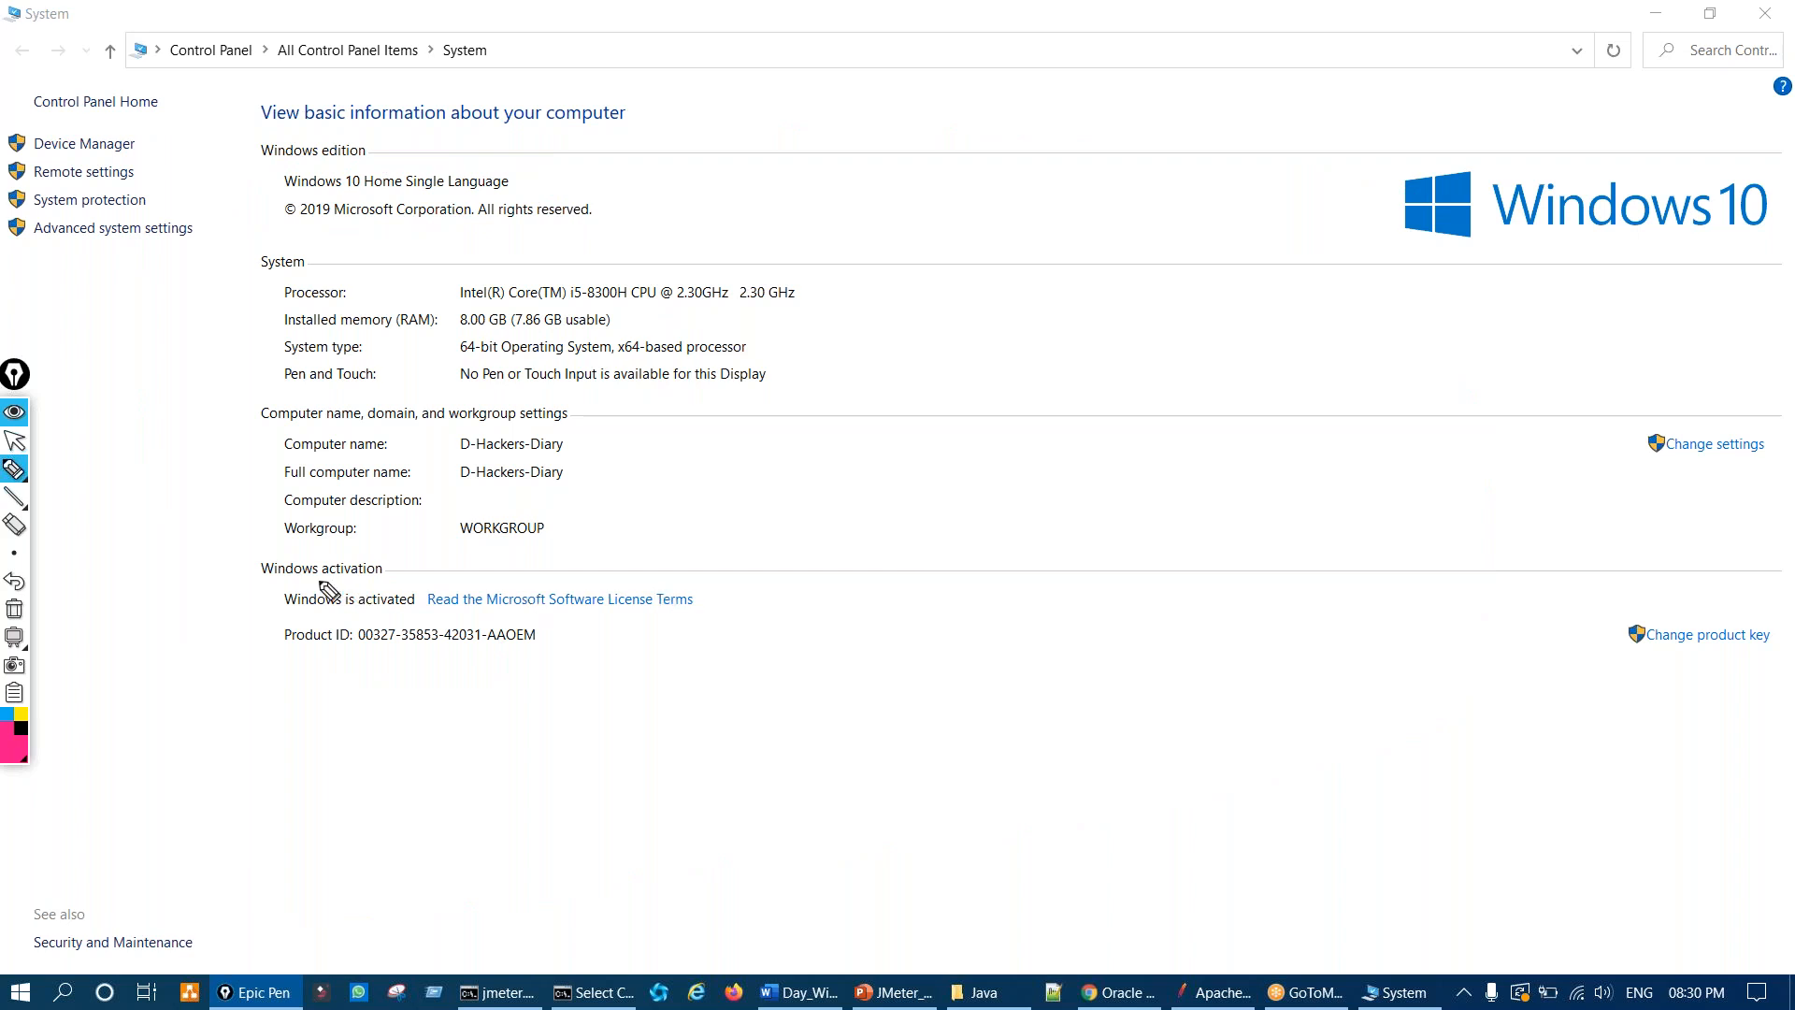
Step: Circle Advanced system settings and Change settings, connect them with arrows labelled "Same", and clear the marks
mouse_move(103, 207)
left_mouse_down()
mouse_move(80, 256)
mouse_move(204, 227)
mouse_move(101, 207)
left_mouse_up()
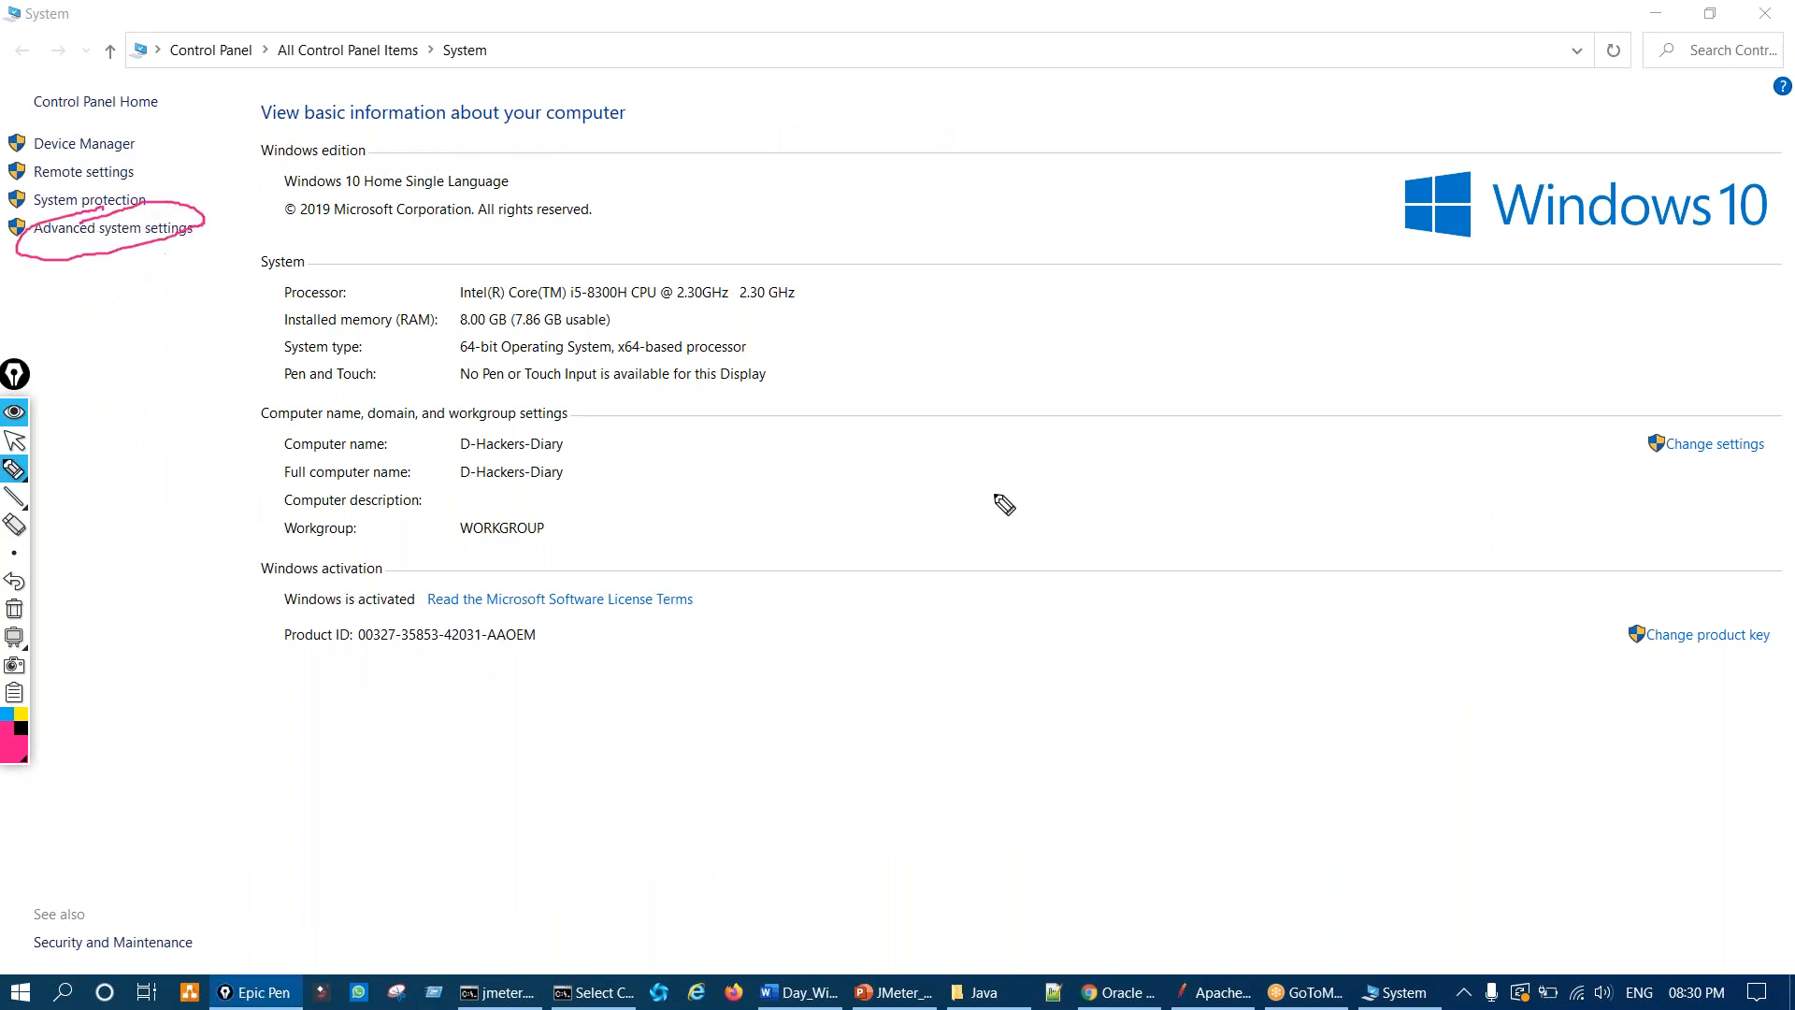
mouse_move(1674, 411)
left_mouse_down()
mouse_move(1624, 445)
mouse_move(1758, 473)
mouse_move(1620, 398)
left_mouse_up()
mouse_move(165, 288)
left_mouse_down()
mouse_move(912, 727)
mouse_move(1578, 455)
mouse_move(1573, 523)
mouse_move(1520, 556)
left_mouse_up()
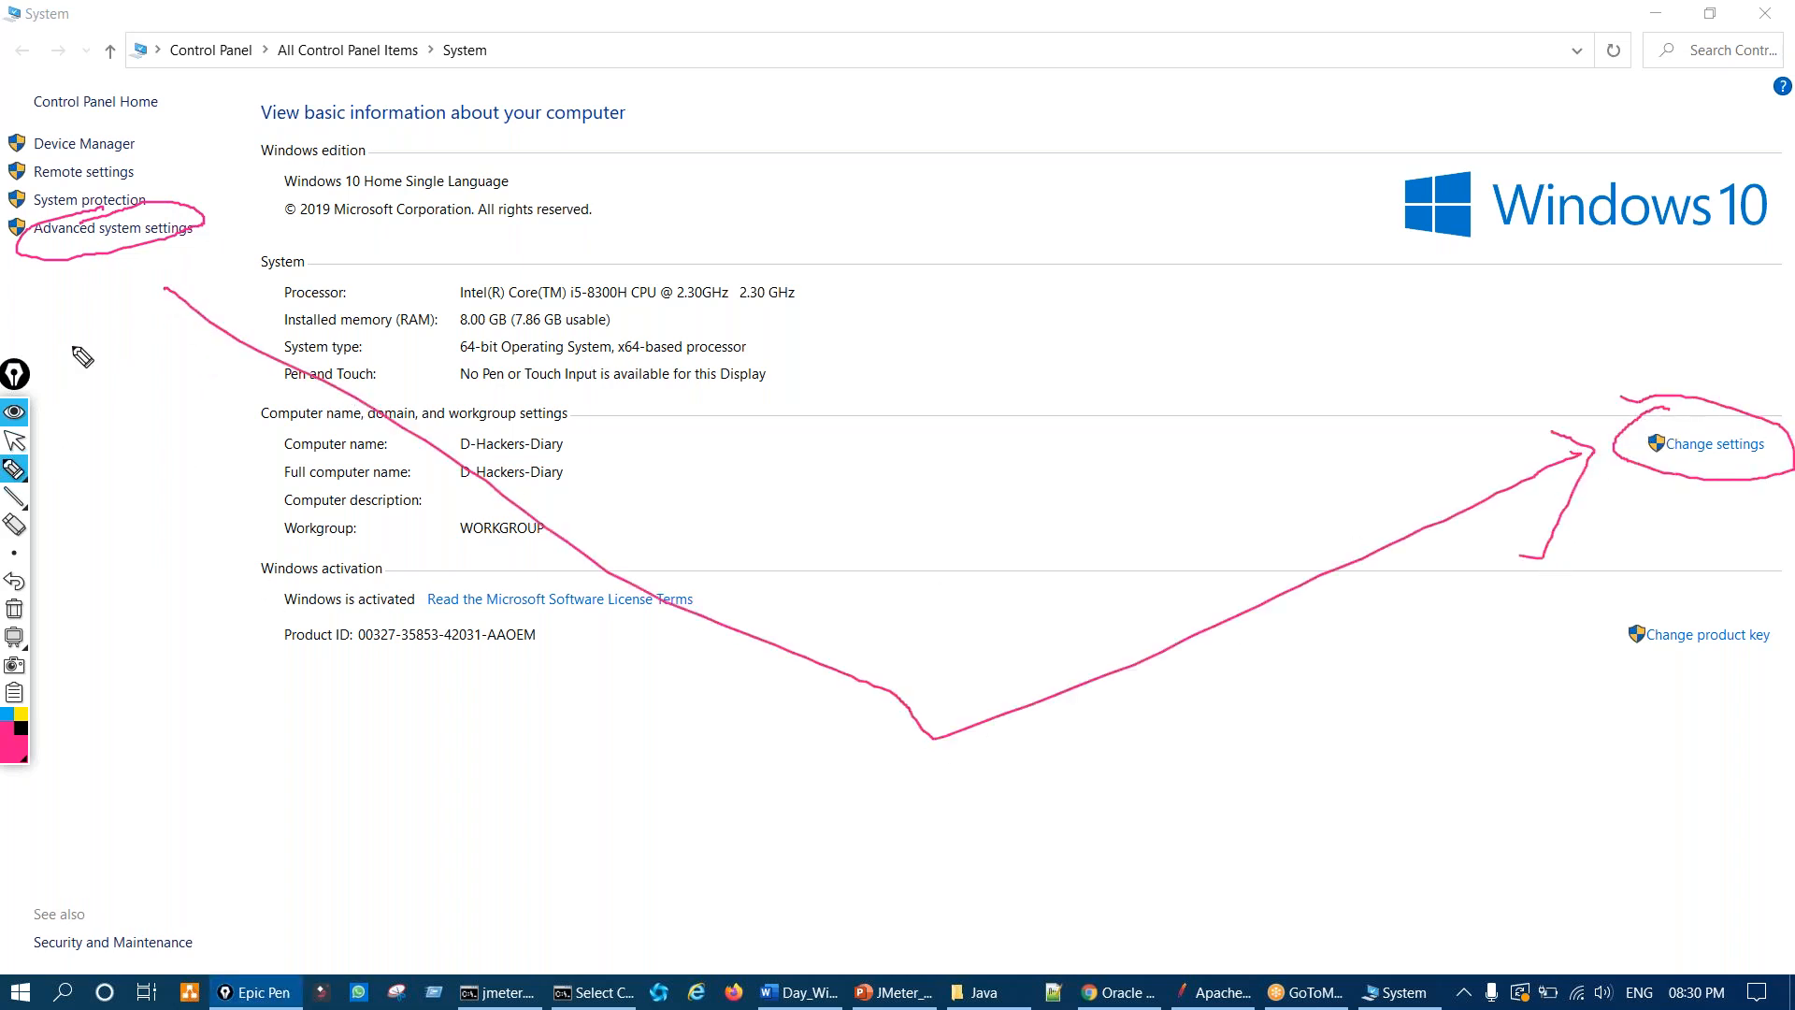
mouse_move(152, 257)
left_mouse_down()
mouse_move(149, 336)
mouse_move(386, 301)
left_mouse_up()
mouse_move(946, 810)
left_mouse_down()
mouse_move(998, 878)
mouse_move(958, 868)
mouse_move(1152, 811)
left_mouse_up()
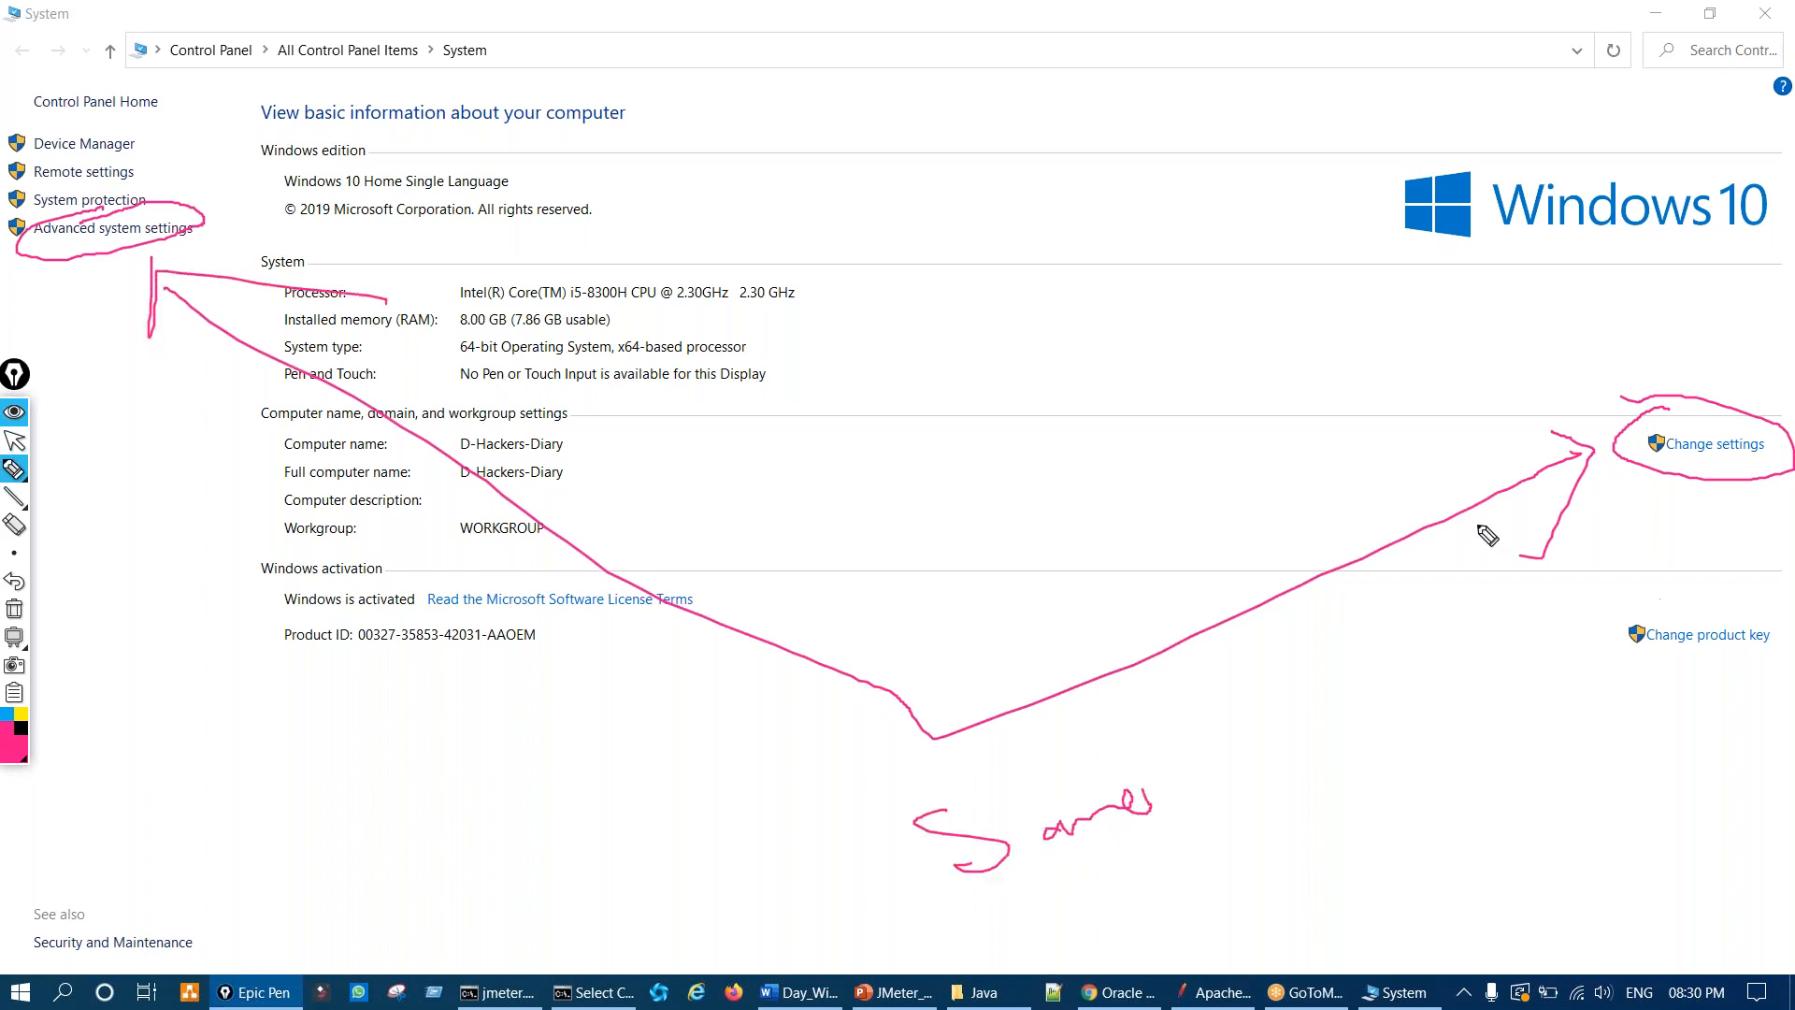
key("ctrl+shift+7")
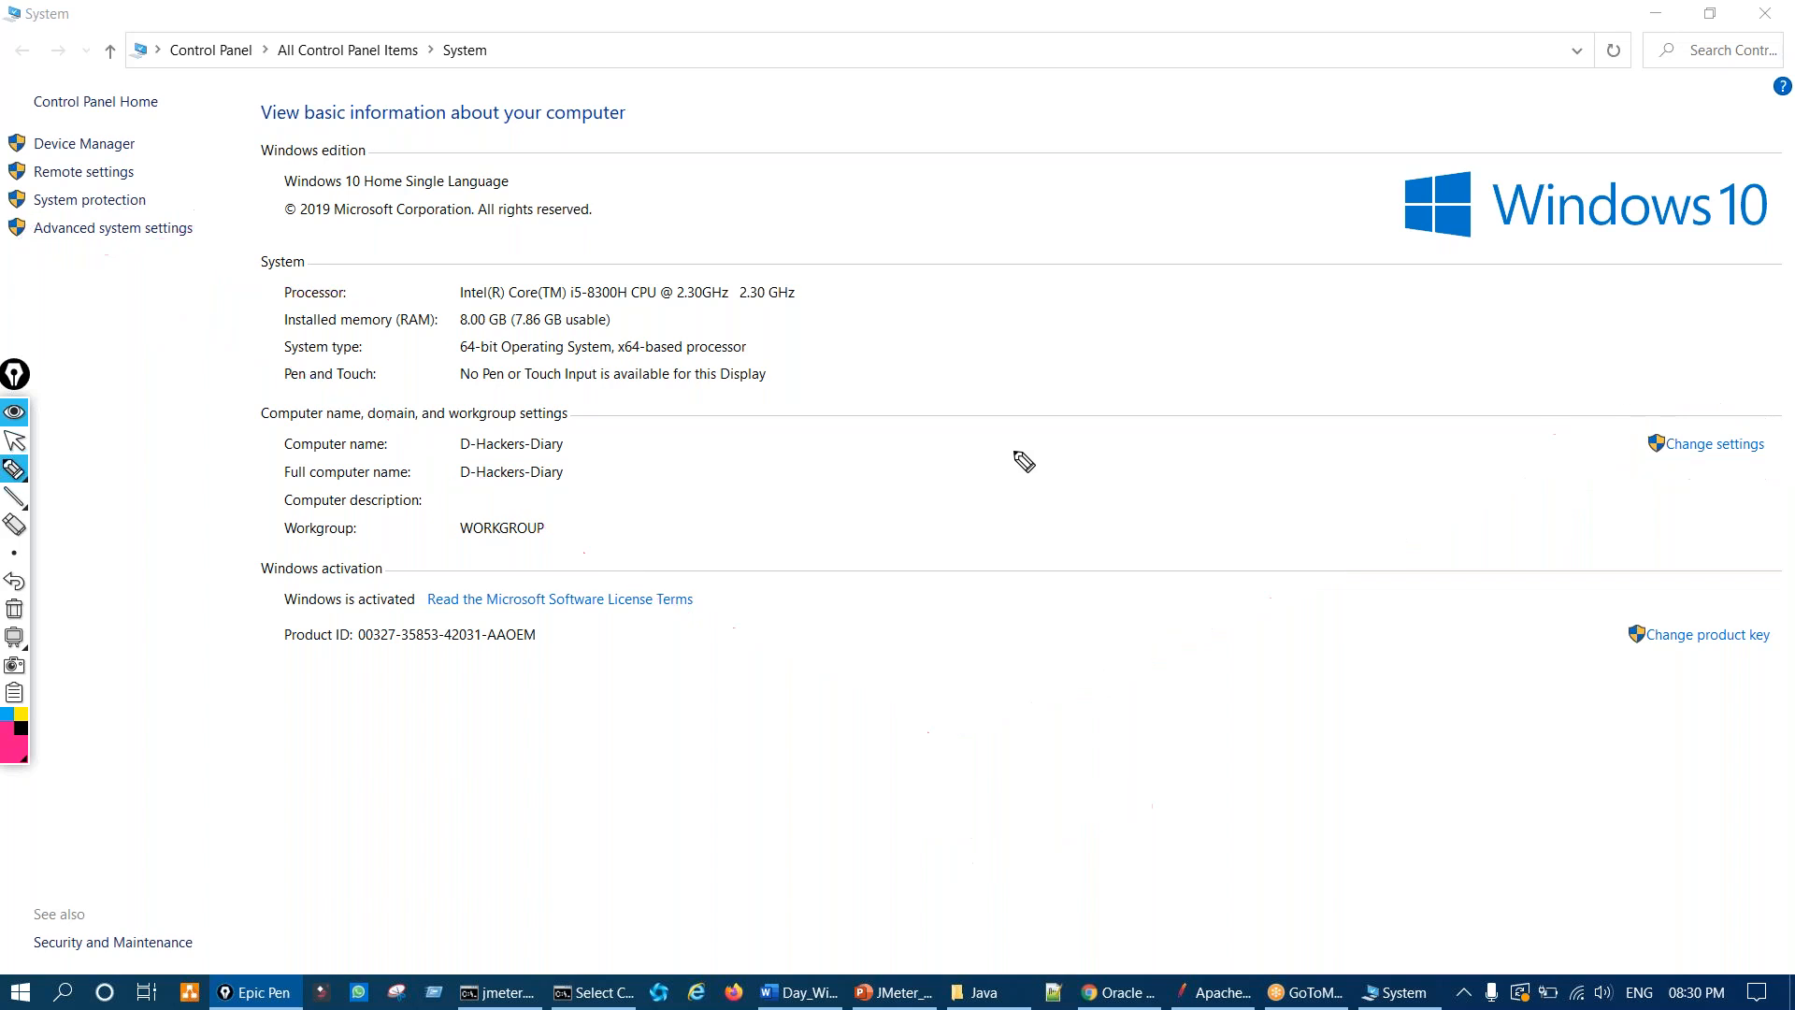
Step: Open Advanced system settings, mark how it leads to Advanced in System Properties, clear the marks, and close the dialog
key("ctrl+shift+1")
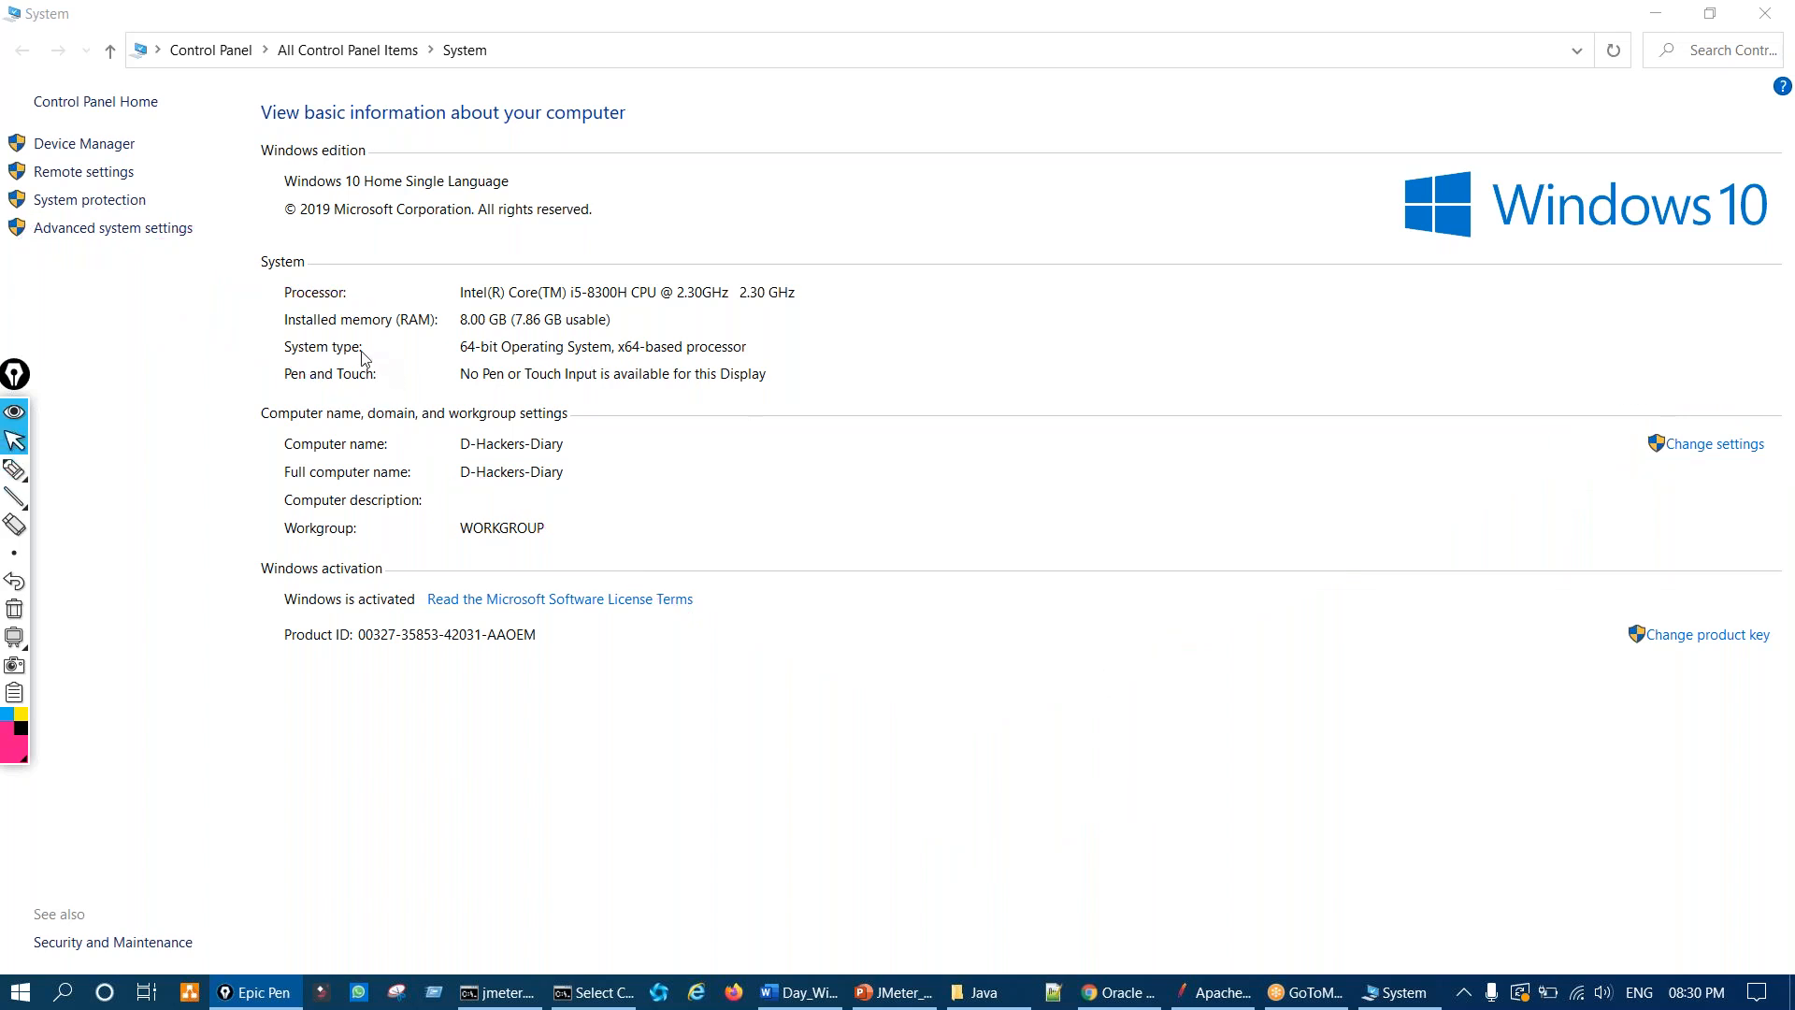
left_click(142, 234)
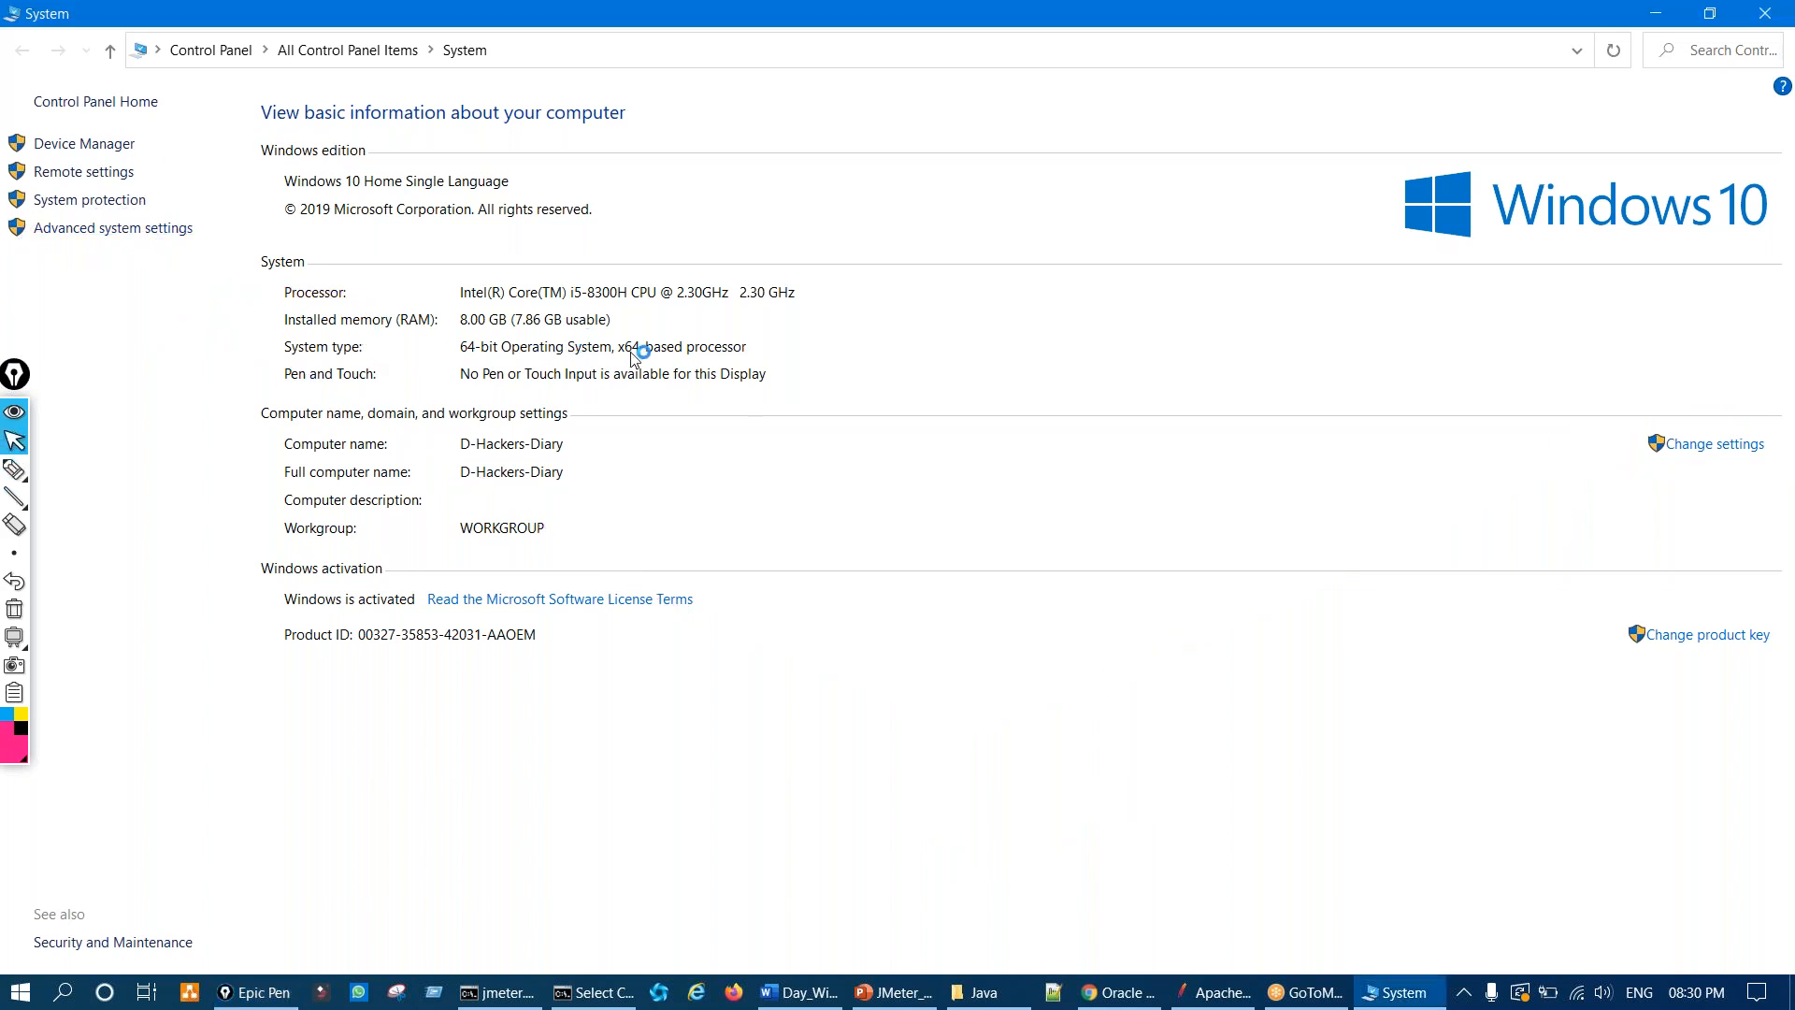
left_click_drag(573, 168, 1110, 266)
key("ctrl+shift+2")
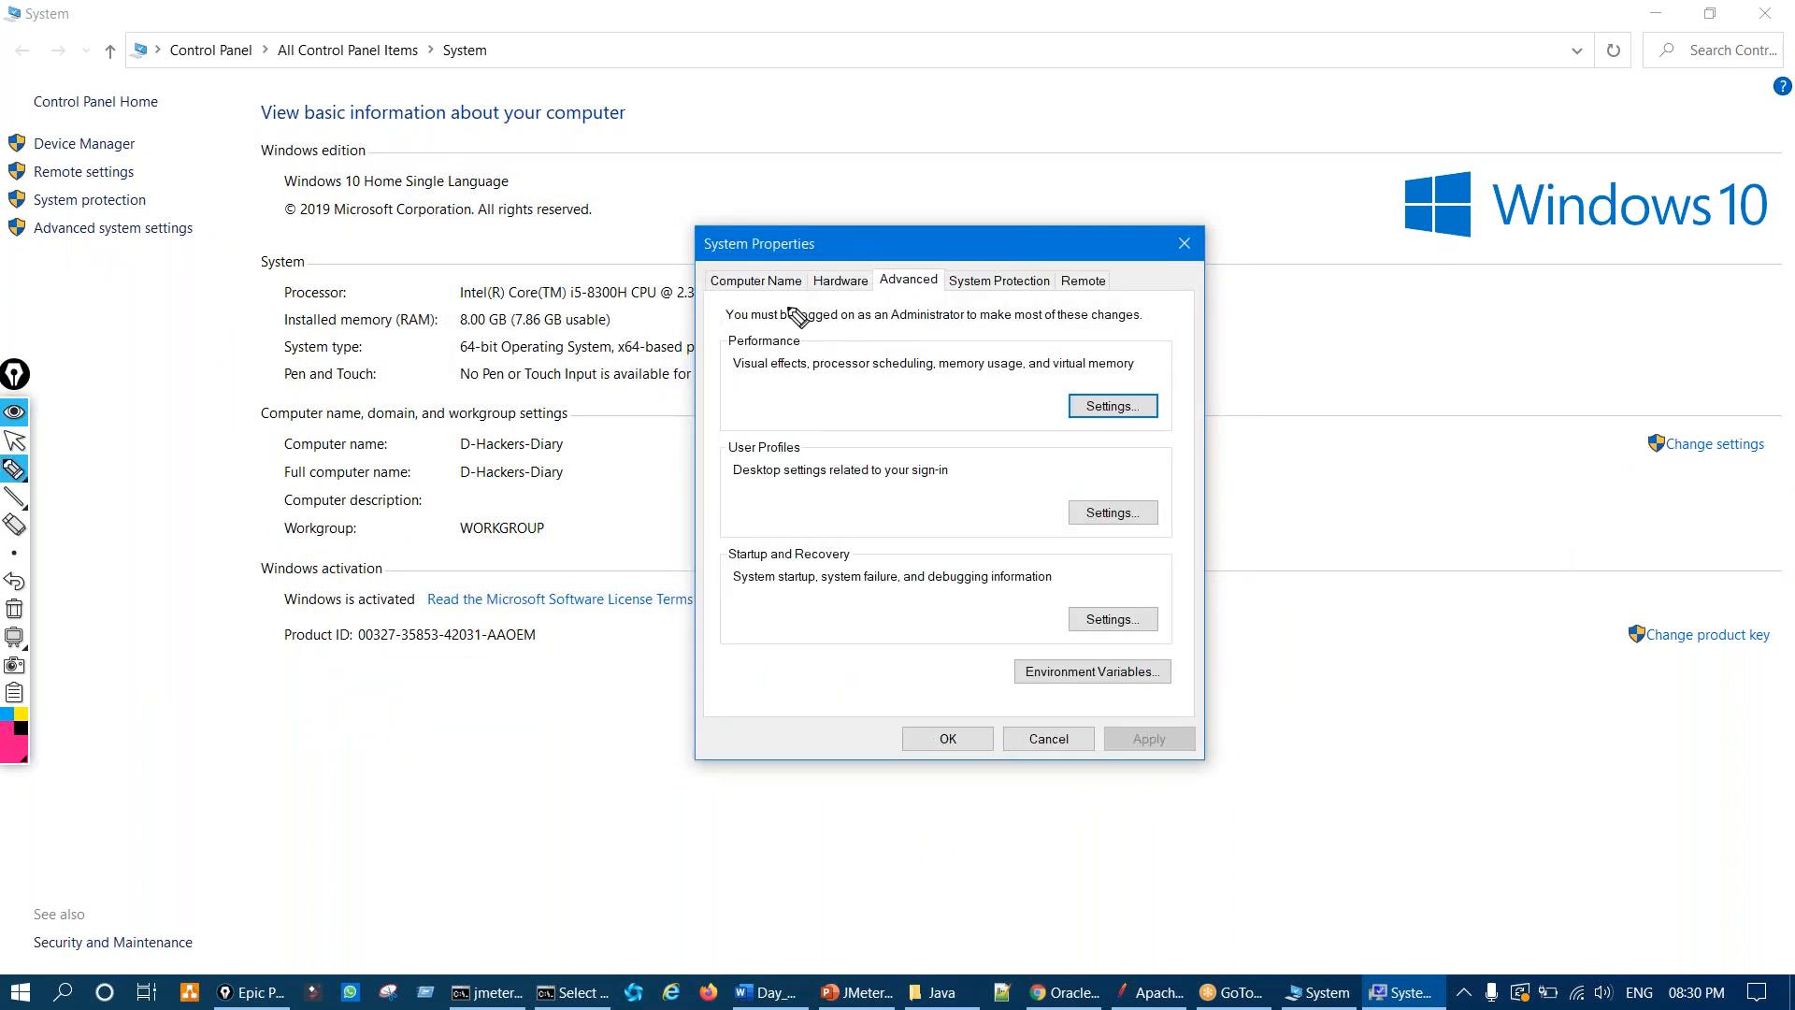
mouse_move(916, 270)
left_mouse_down()
mouse_move(893, 262)
mouse_move(897, 297)
mouse_move(935, 281)
mouse_move(915, 271)
mouse_move(926, 147)
left_mouse_up()
left_click_drag(903, 224, 935, 245)
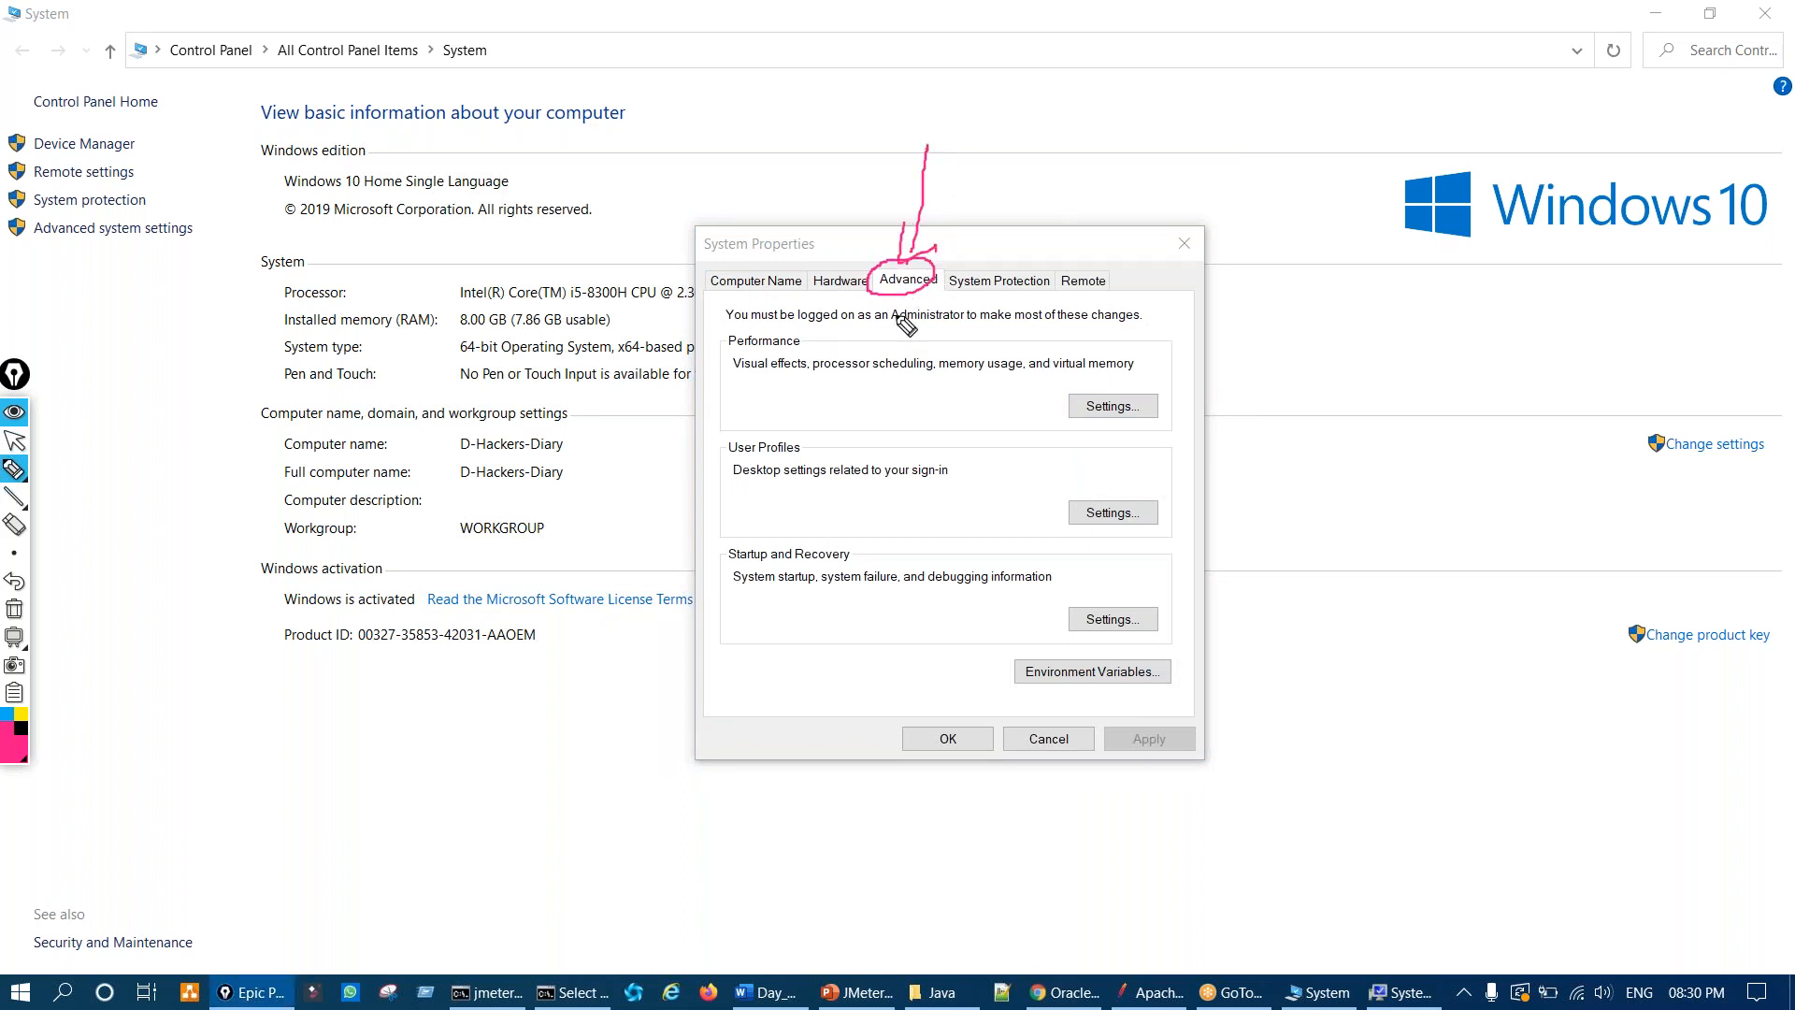
mouse_move(101, 217)
left_mouse_down()
mouse_move(165, 262)
mouse_move(159, 239)
mouse_move(468, 110)
mouse_move(878, 192)
mouse_move(905, 267)
left_mouse_up()
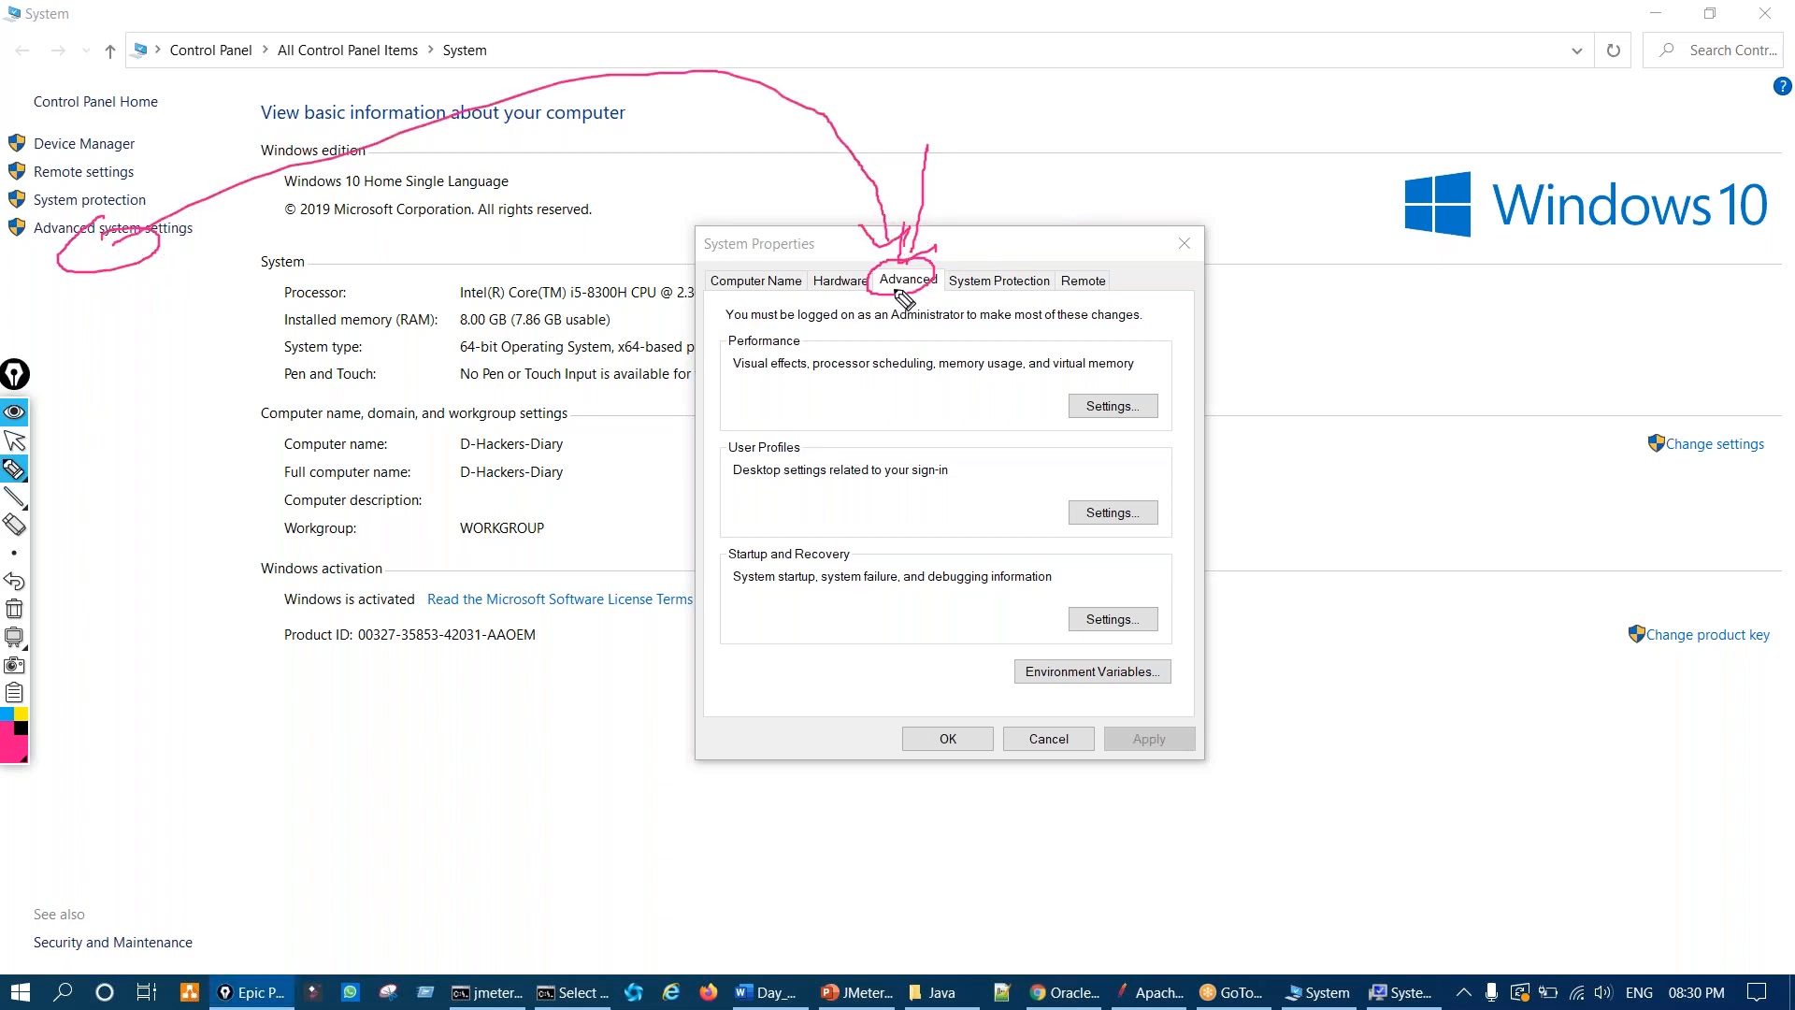
key("ctrl+shift+7")
key("ctrl+shift+2")
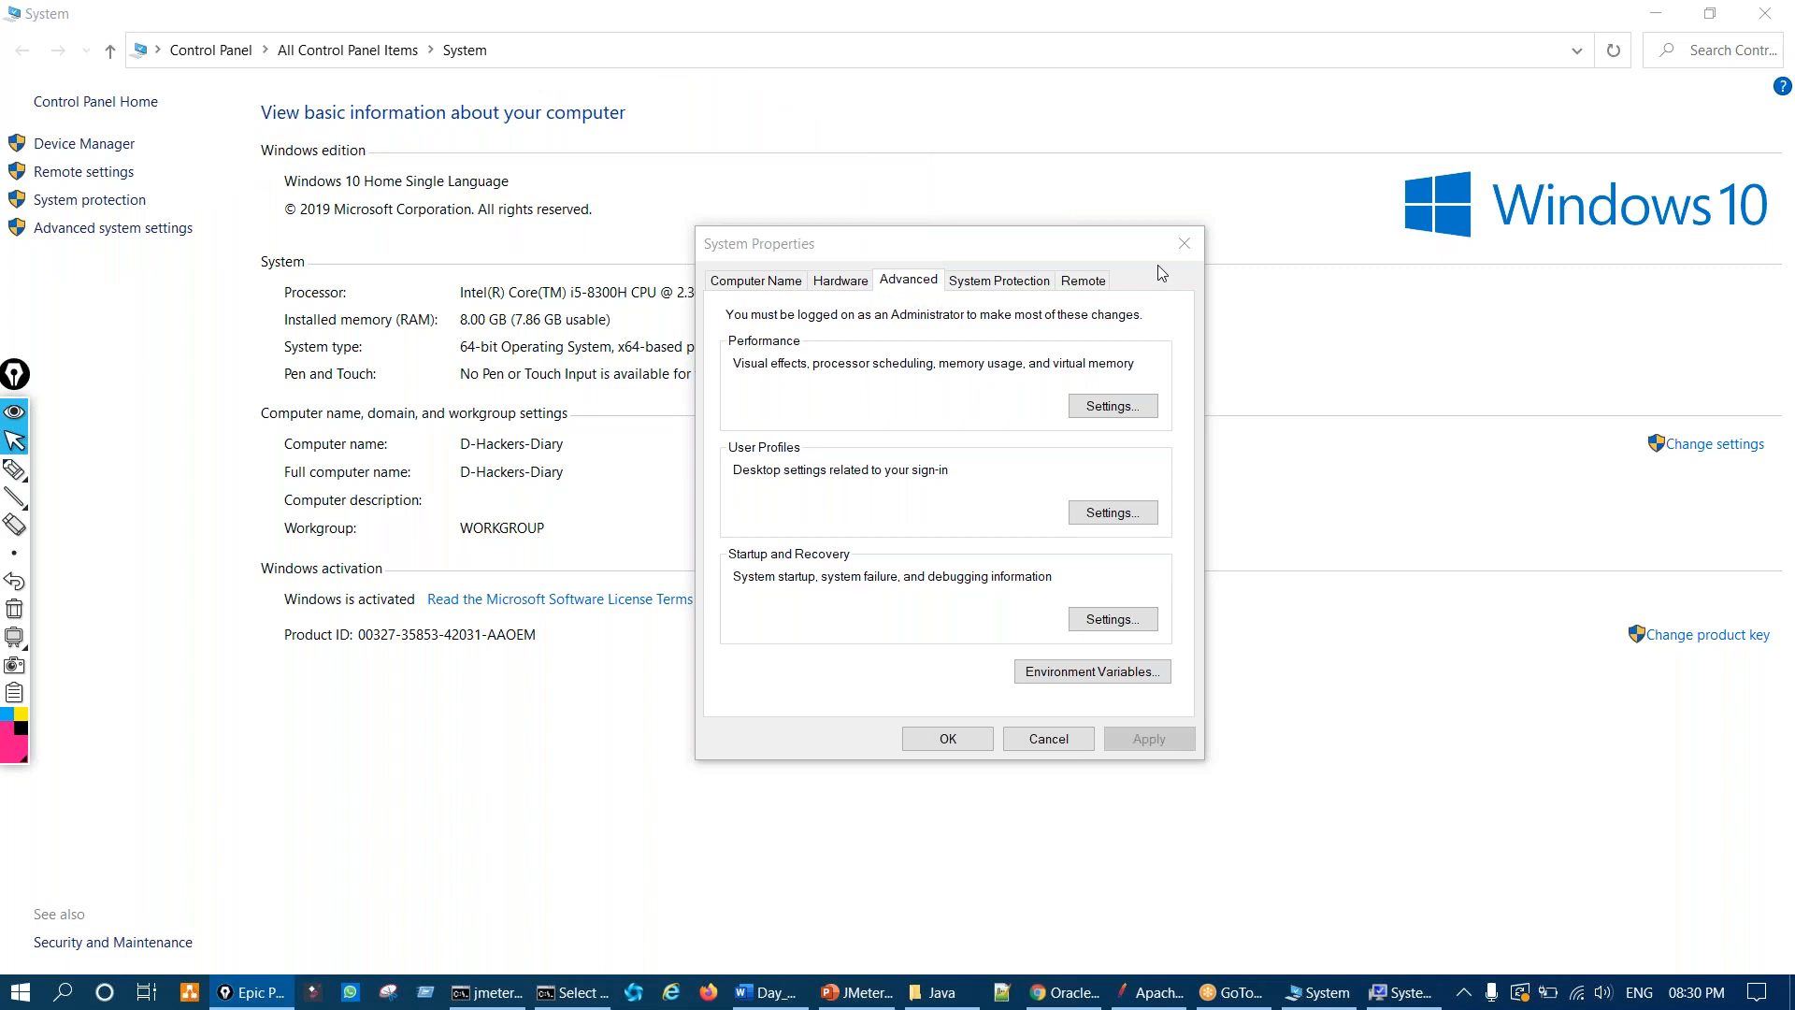
left_click(1184, 244)
Step: Circle Change settings beside the computer name details, clear the mark, and open System Properties from it
key("ctrl+shift+3")
mouse_move(1669, 434)
left_mouse_down()
mouse_move(1742, 501)
mouse_move(1674, 425)
left_mouse_up()
key("ctrl+shift+7")
key("ctrl+shift+2")
left_click(1699, 449)
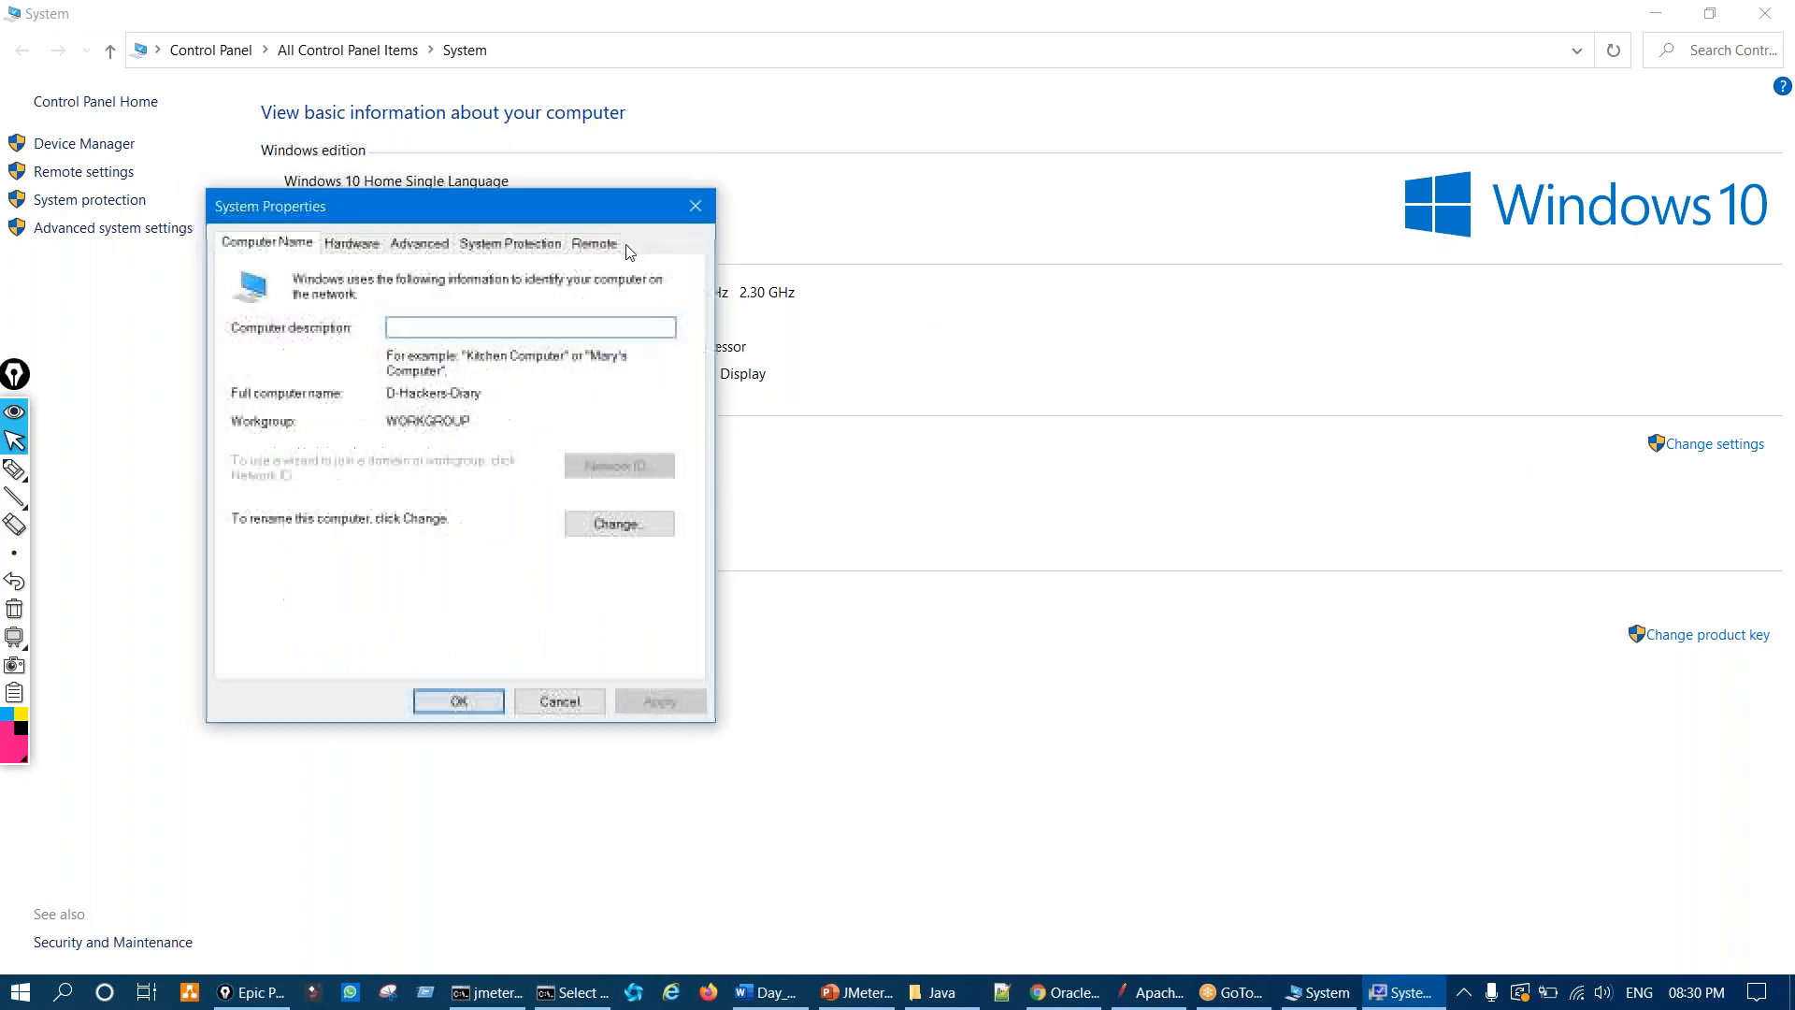
Step: Mark the Advanced heading in System Properties, clear the mark, and display the advanced settings
key("ctrl+shift+3")
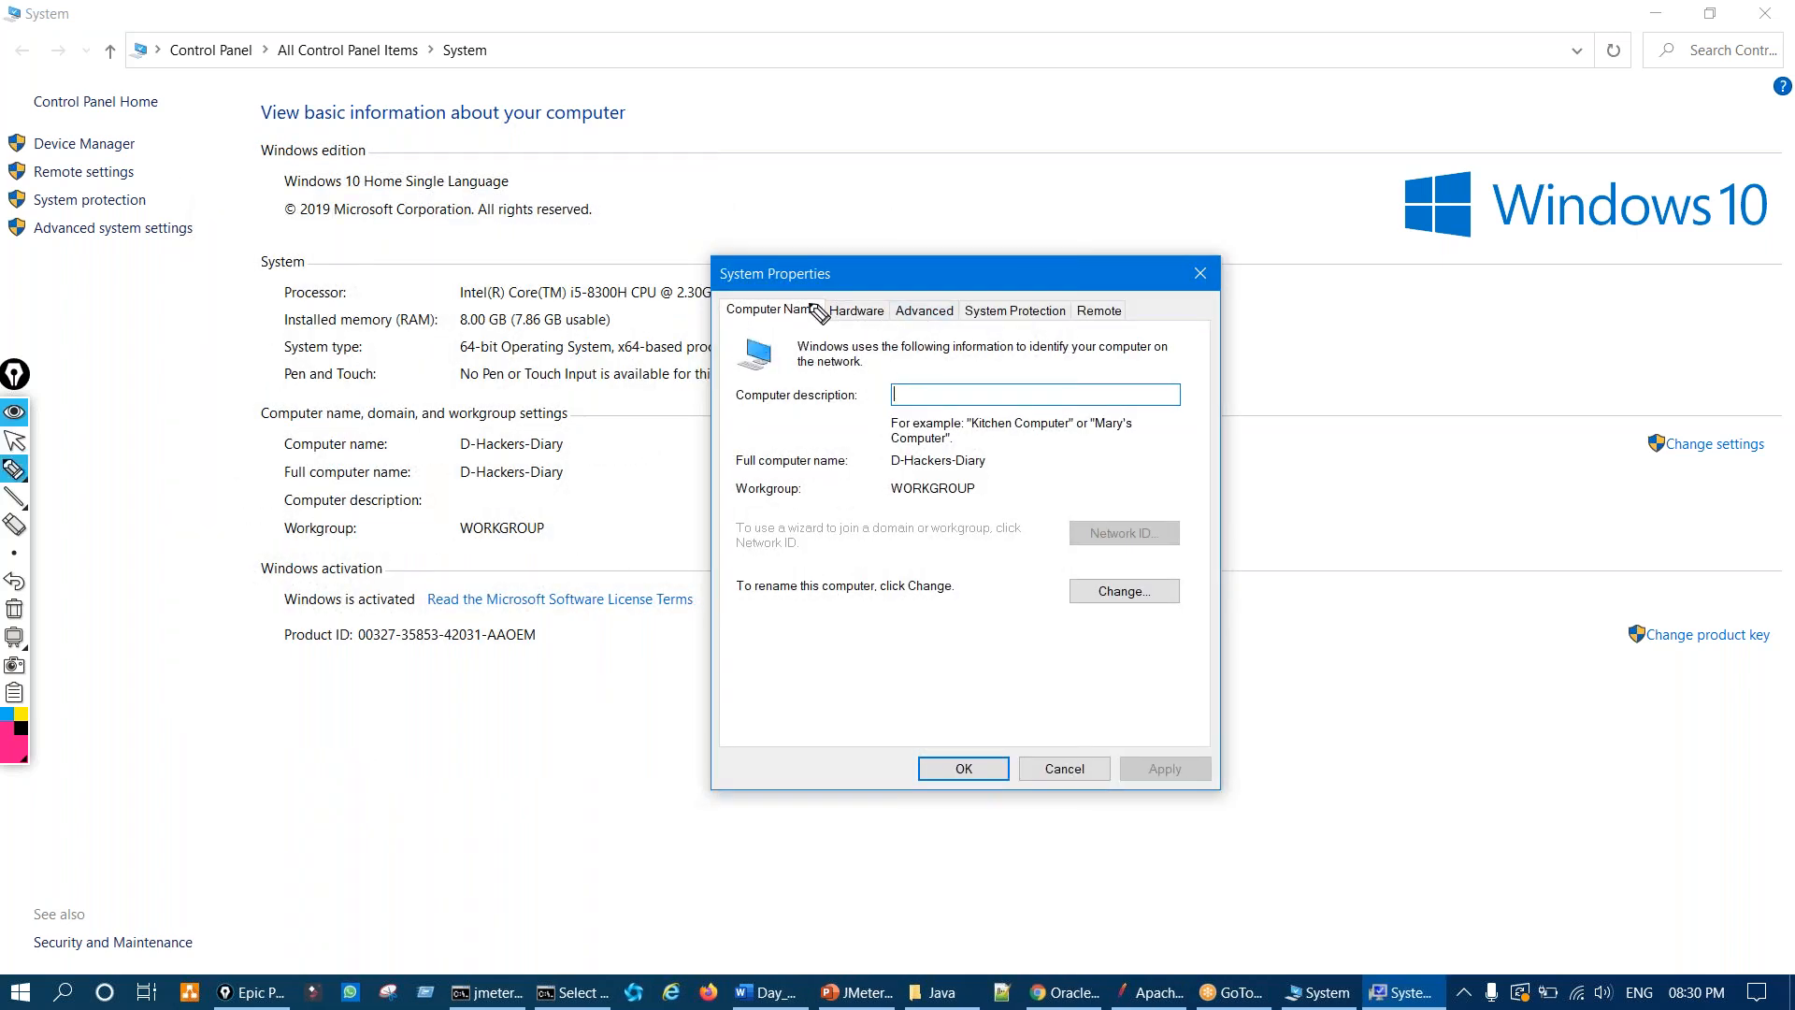
left_click_drag(932, 304, 927, 296)
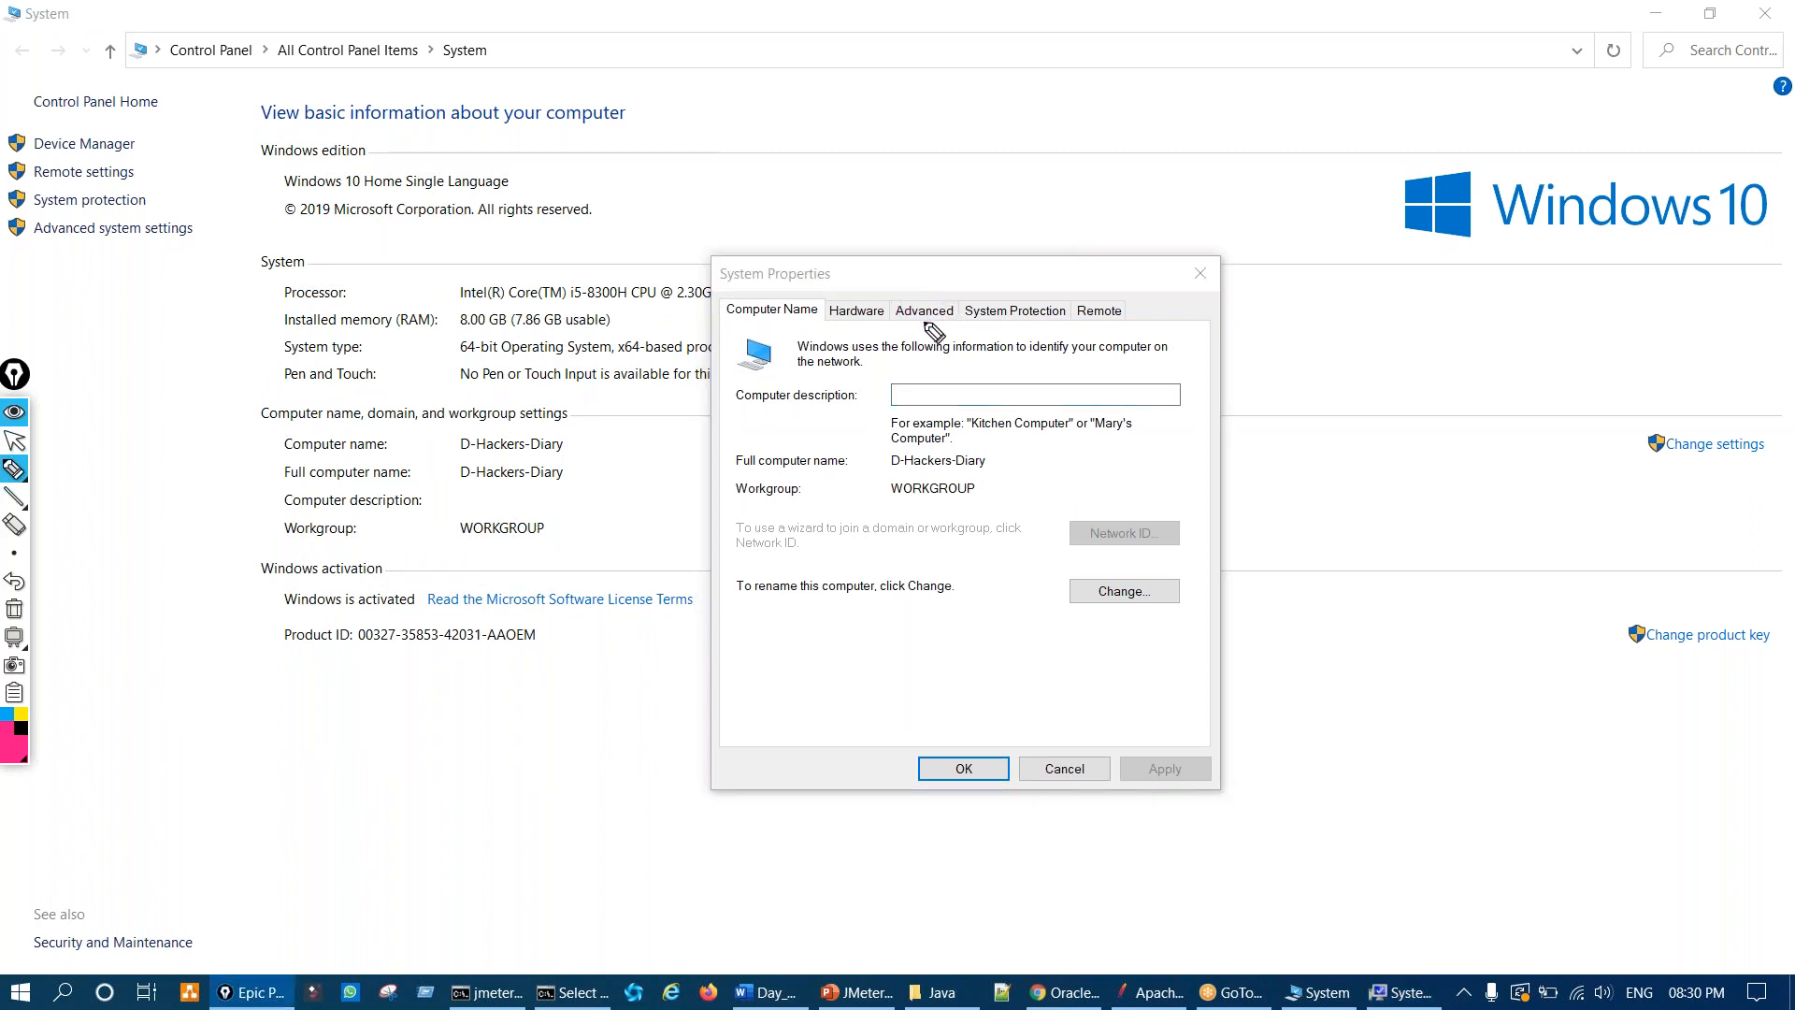
key("ctrl+shift+1")
left_click(926, 311)
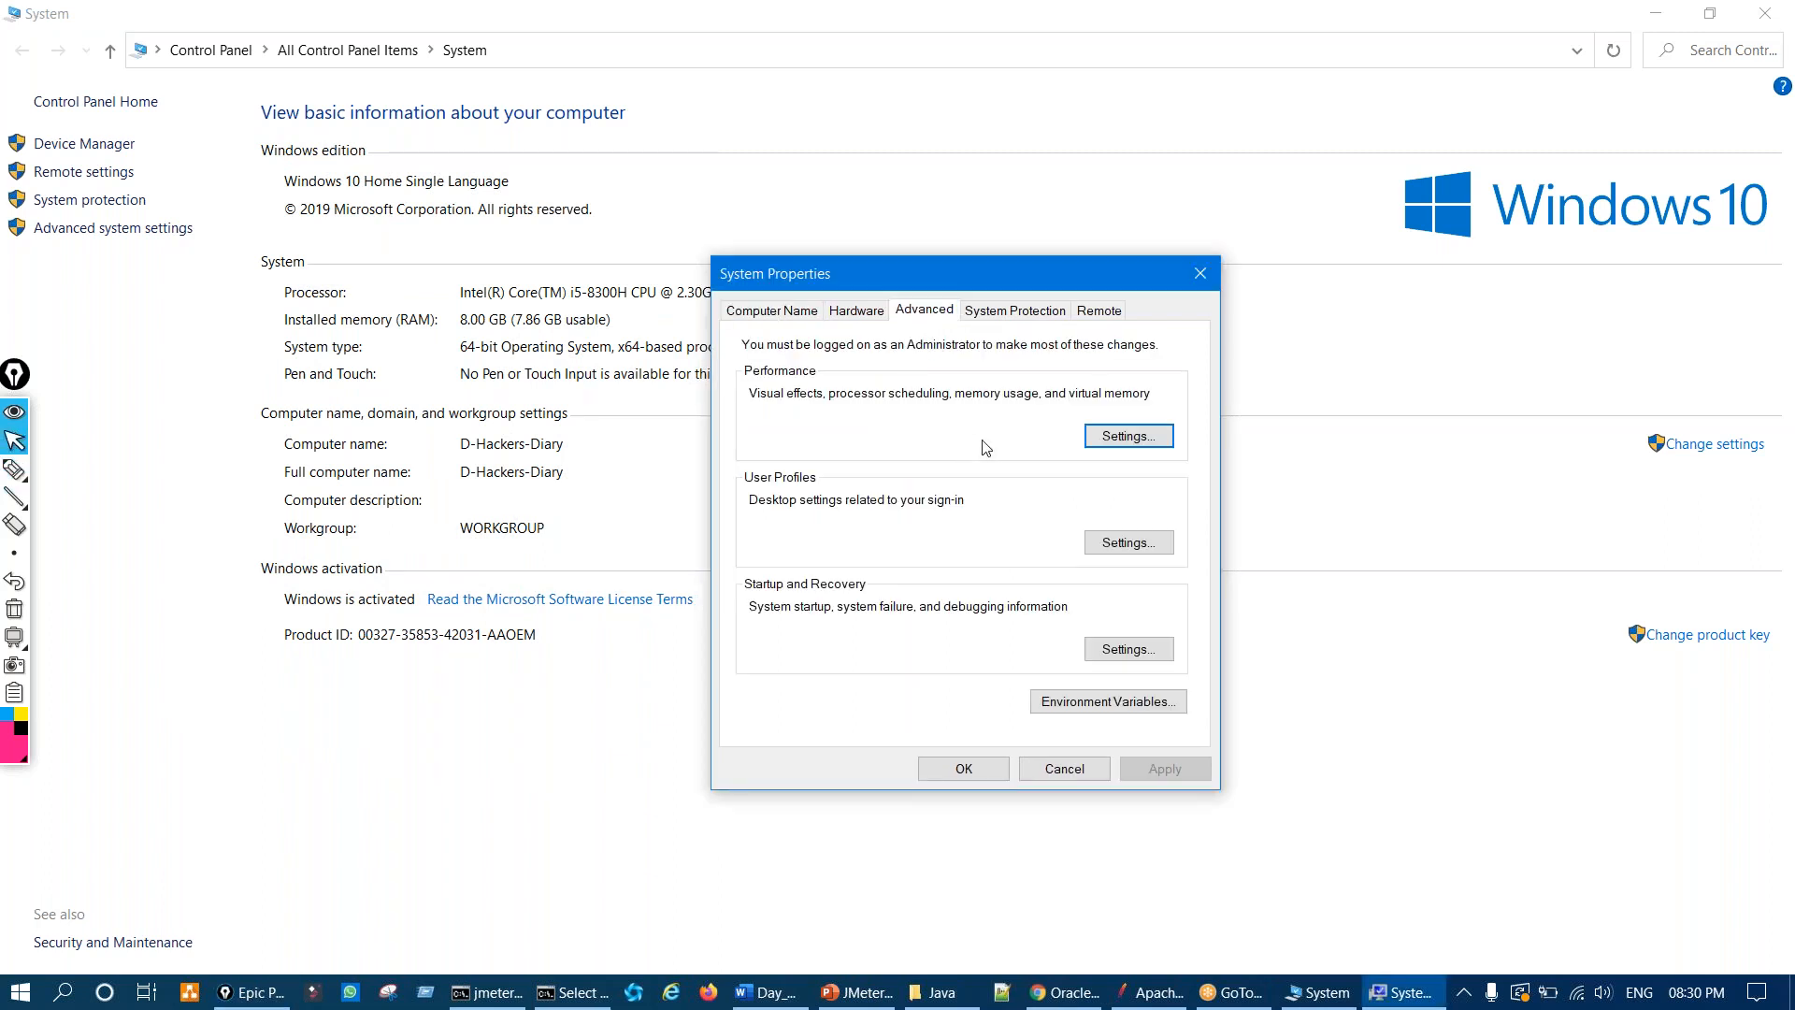
Step: Circle Advanced and Environment Variables in System Properties, draw arrows pointing out the path between them, and clear the marks
key("ctrl+shift+2")
mouse_move(907, 304)
left_mouse_down()
mouse_move(956, 323)
mouse_move(922, 296)
left_mouse_up()
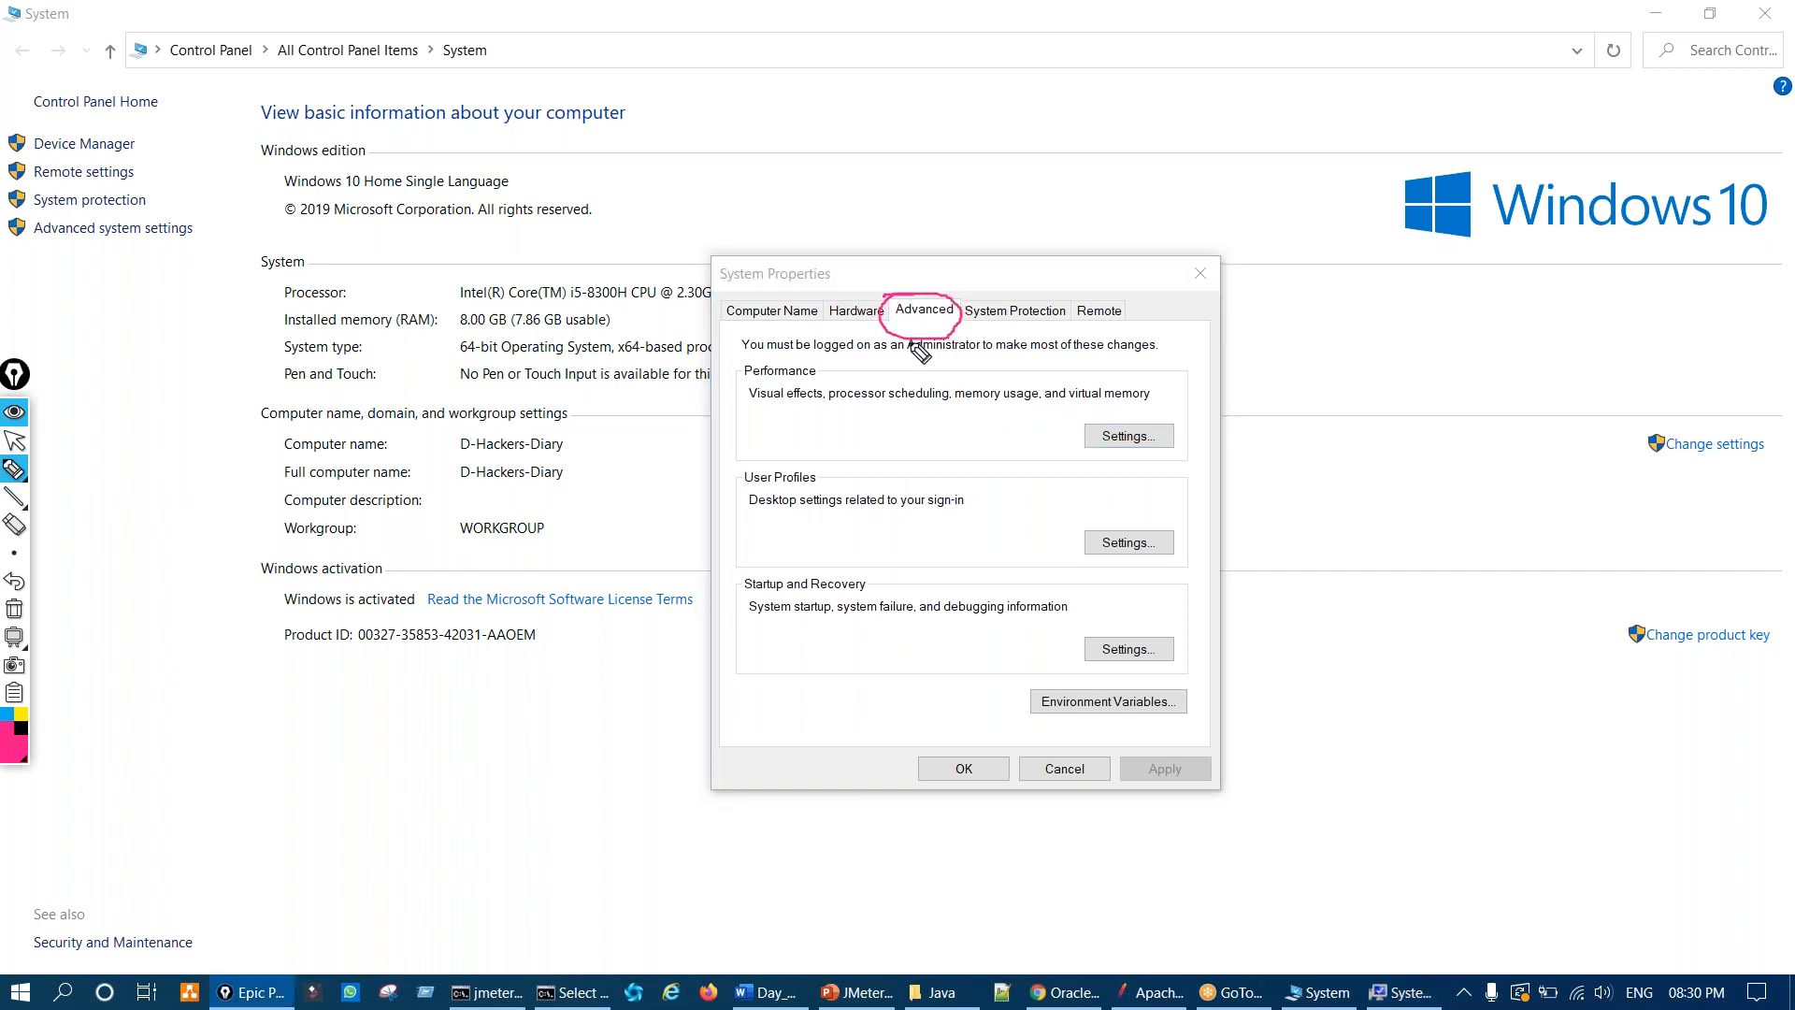
mouse_move(928, 358)
left_mouse_down()
mouse_move(955, 699)
mouse_move(1019, 693)
mouse_move(992, 725)
left_mouse_up()
mouse_move(1096, 687)
left_mouse_down()
mouse_move(1075, 746)
mouse_move(1226, 701)
mouse_move(1071, 680)
left_mouse_up()
left_click_drag(1227, 698, 1356, 632)
key("ctrl+shift+7")
key("ctrl+shift+1")
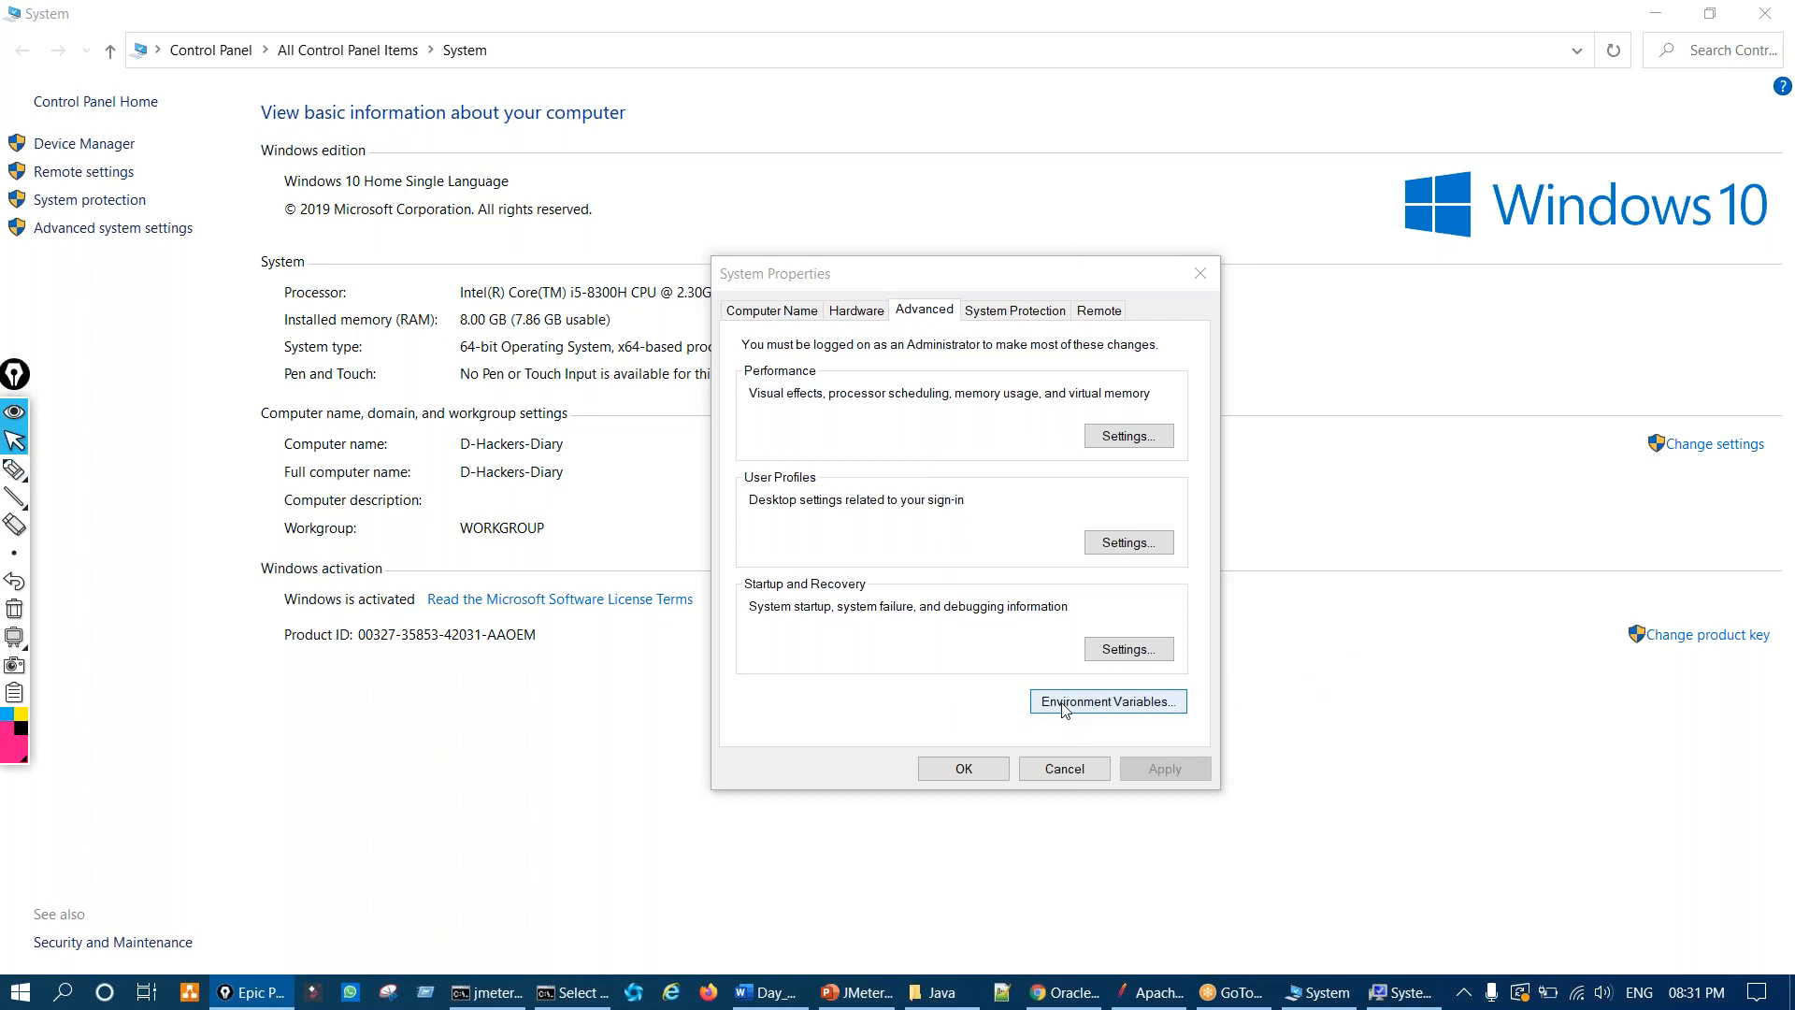
Step: Open Environment Variables, bracket the user variables and system variables lists with the pen, and clear the marks
left_click(1063, 705)
left_click_drag(884, 138, 932, 122)
key("ctrl+shift+2")
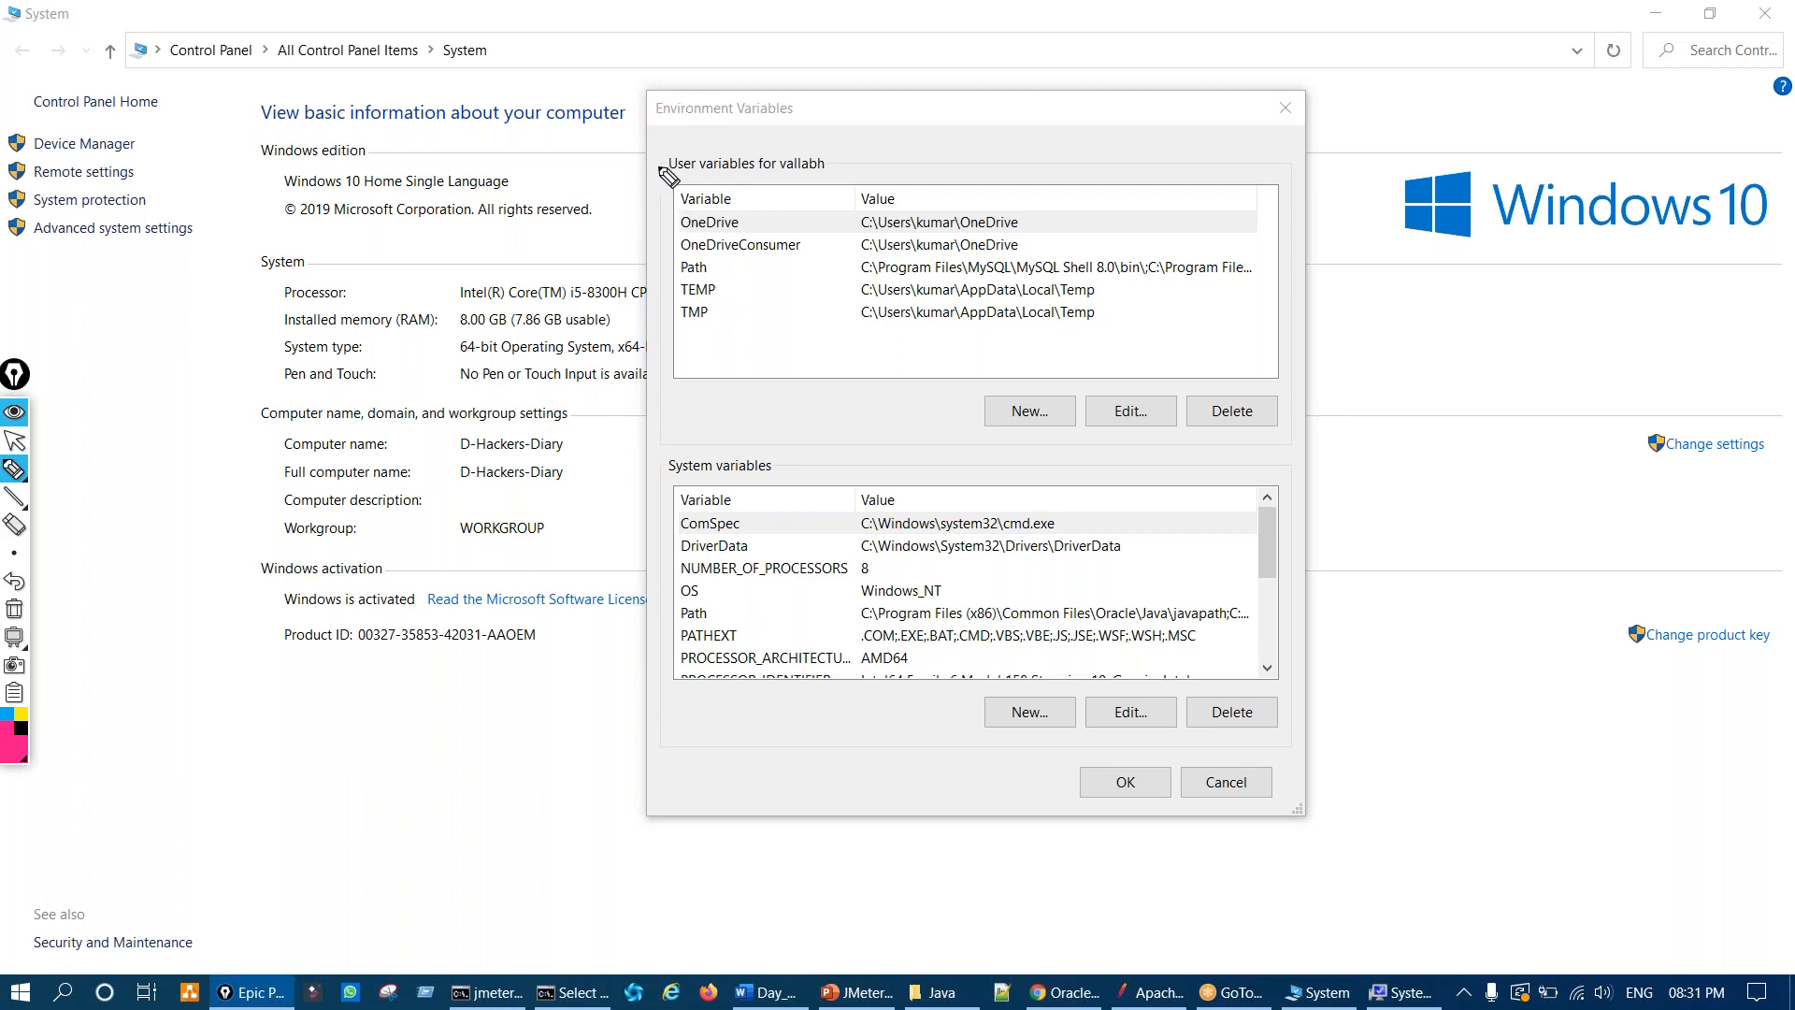
mouse_move(659, 168)
left_mouse_down()
mouse_move(625, 225)
mouse_move(648, 400)
mouse_move(738, 390)
left_mouse_up()
mouse_move(664, 488)
left_mouse_down()
mouse_move(625, 512)
mouse_move(613, 622)
mouse_move(713, 709)
left_mouse_up()
mouse_move(621, 790)
left_mouse_down()
mouse_move(739, 745)
mouse_move(669, 792)
left_mouse_up()
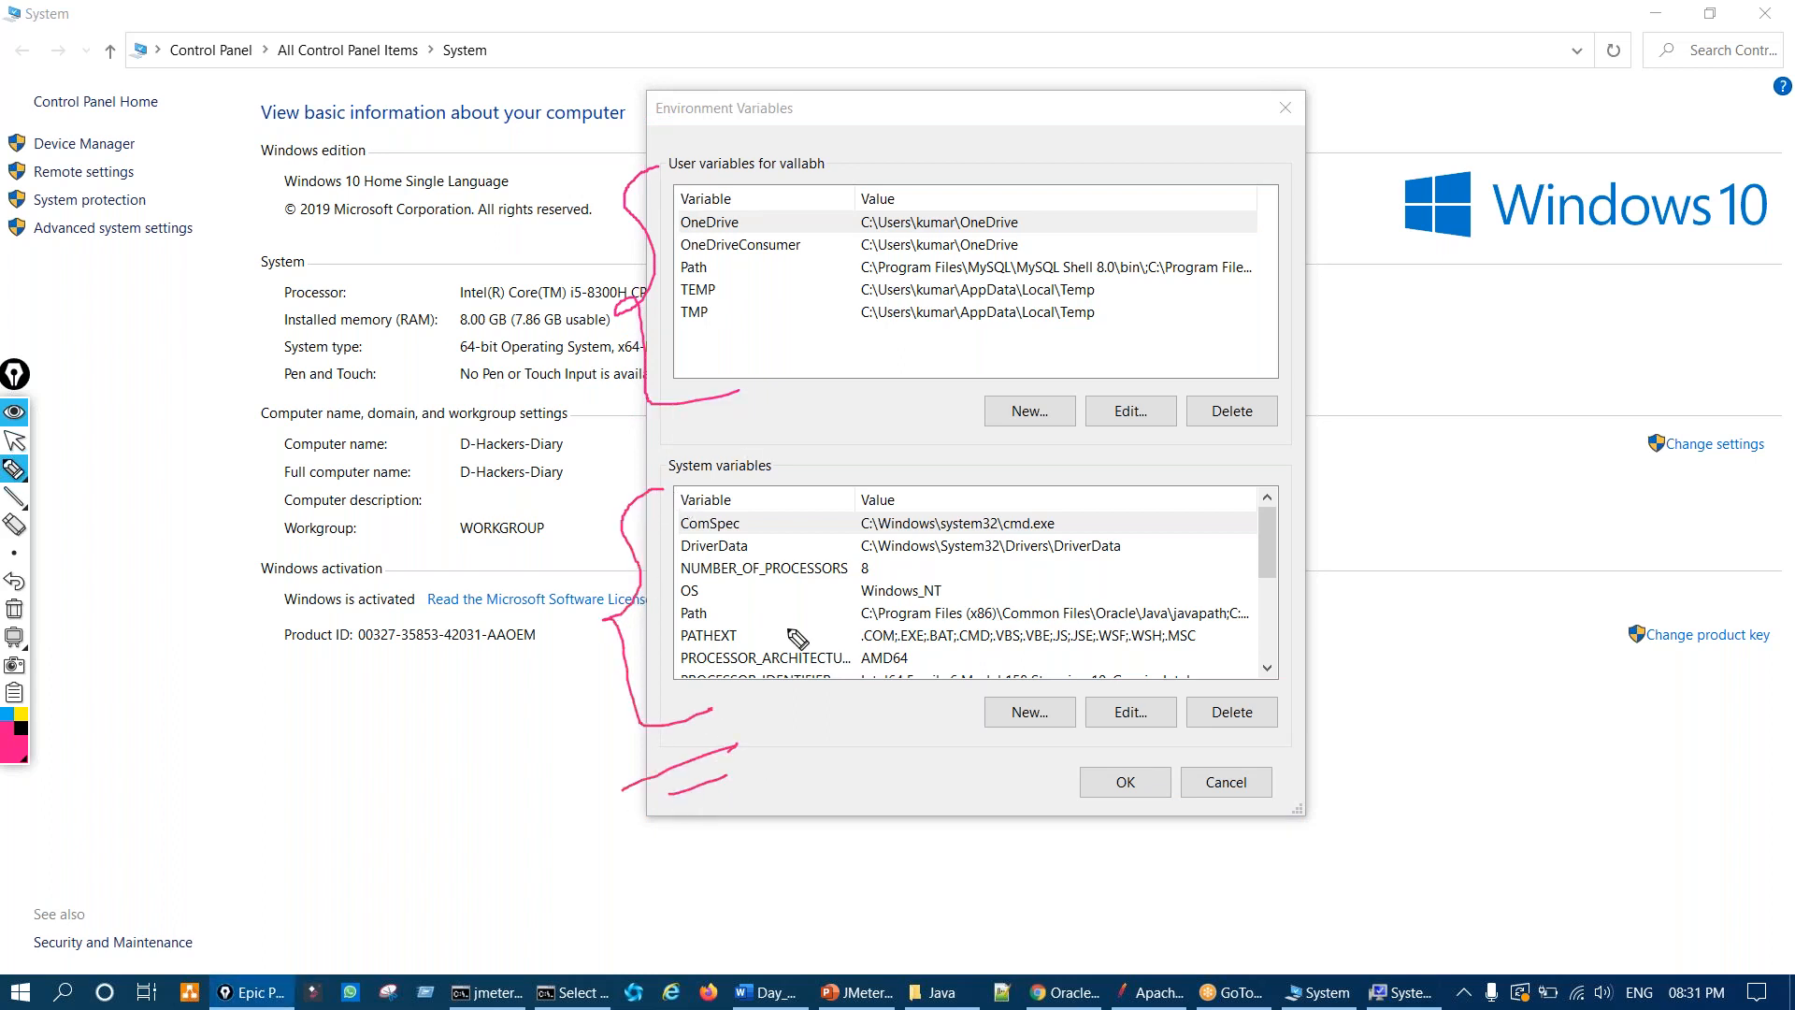
key("ctrl+shift+7")
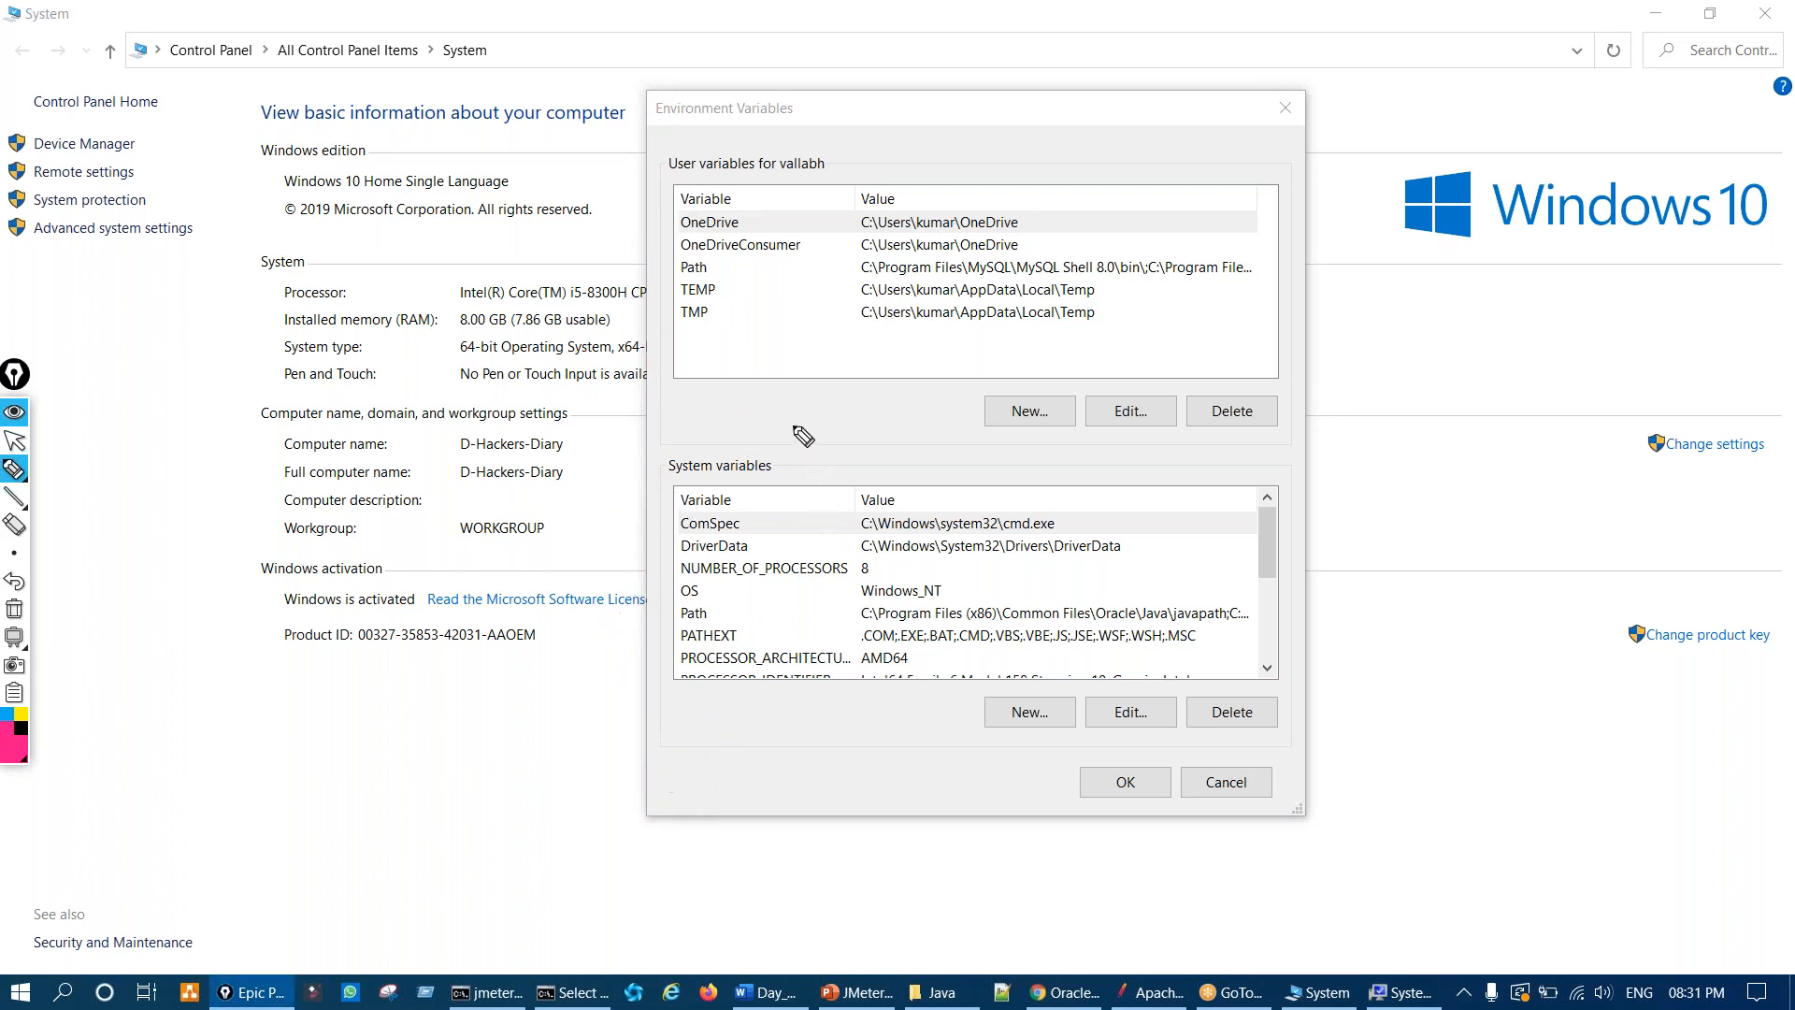
Step: Circle the System variables and User variables headings in Environment Variables, and clear the marks
mouse_move(725, 447)
left_mouse_down()
mouse_move(664, 444)
mouse_move(766, 455)
left_mouse_up()
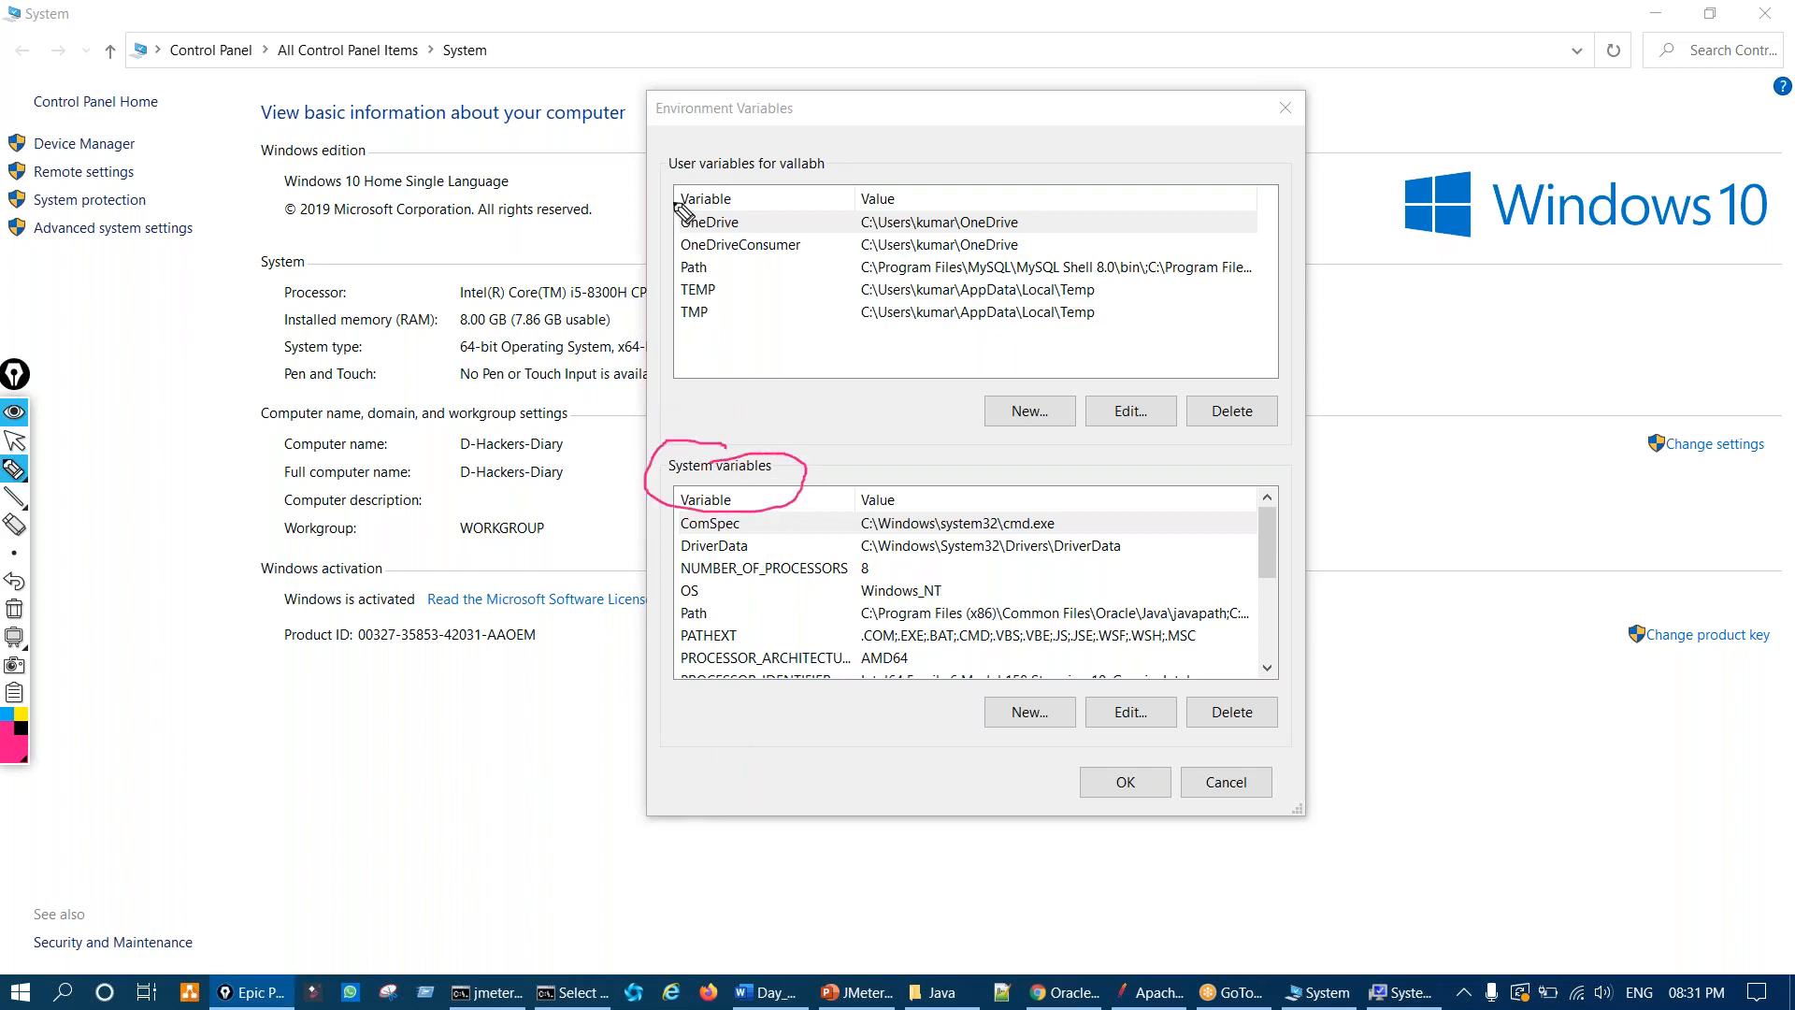
mouse_move(744, 142)
left_mouse_down()
mouse_move(692, 187)
mouse_move(754, 168)
left_mouse_up()
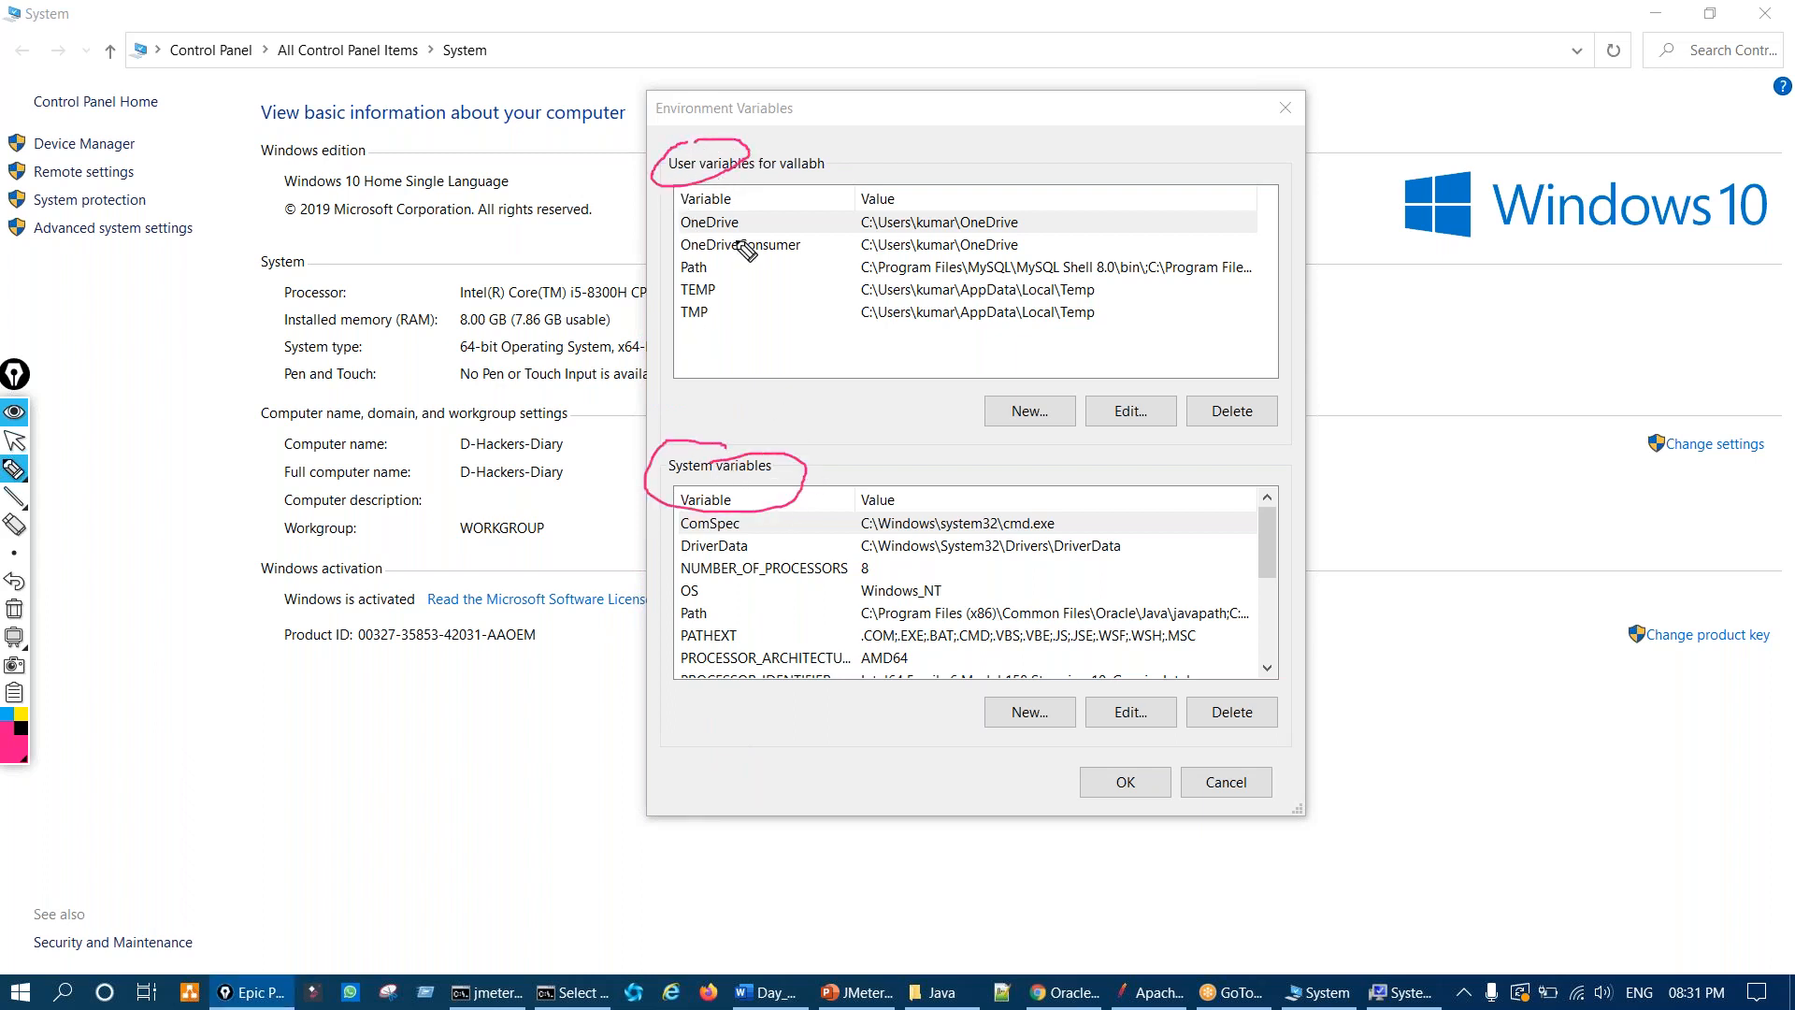
key("ctrl+shift+7")
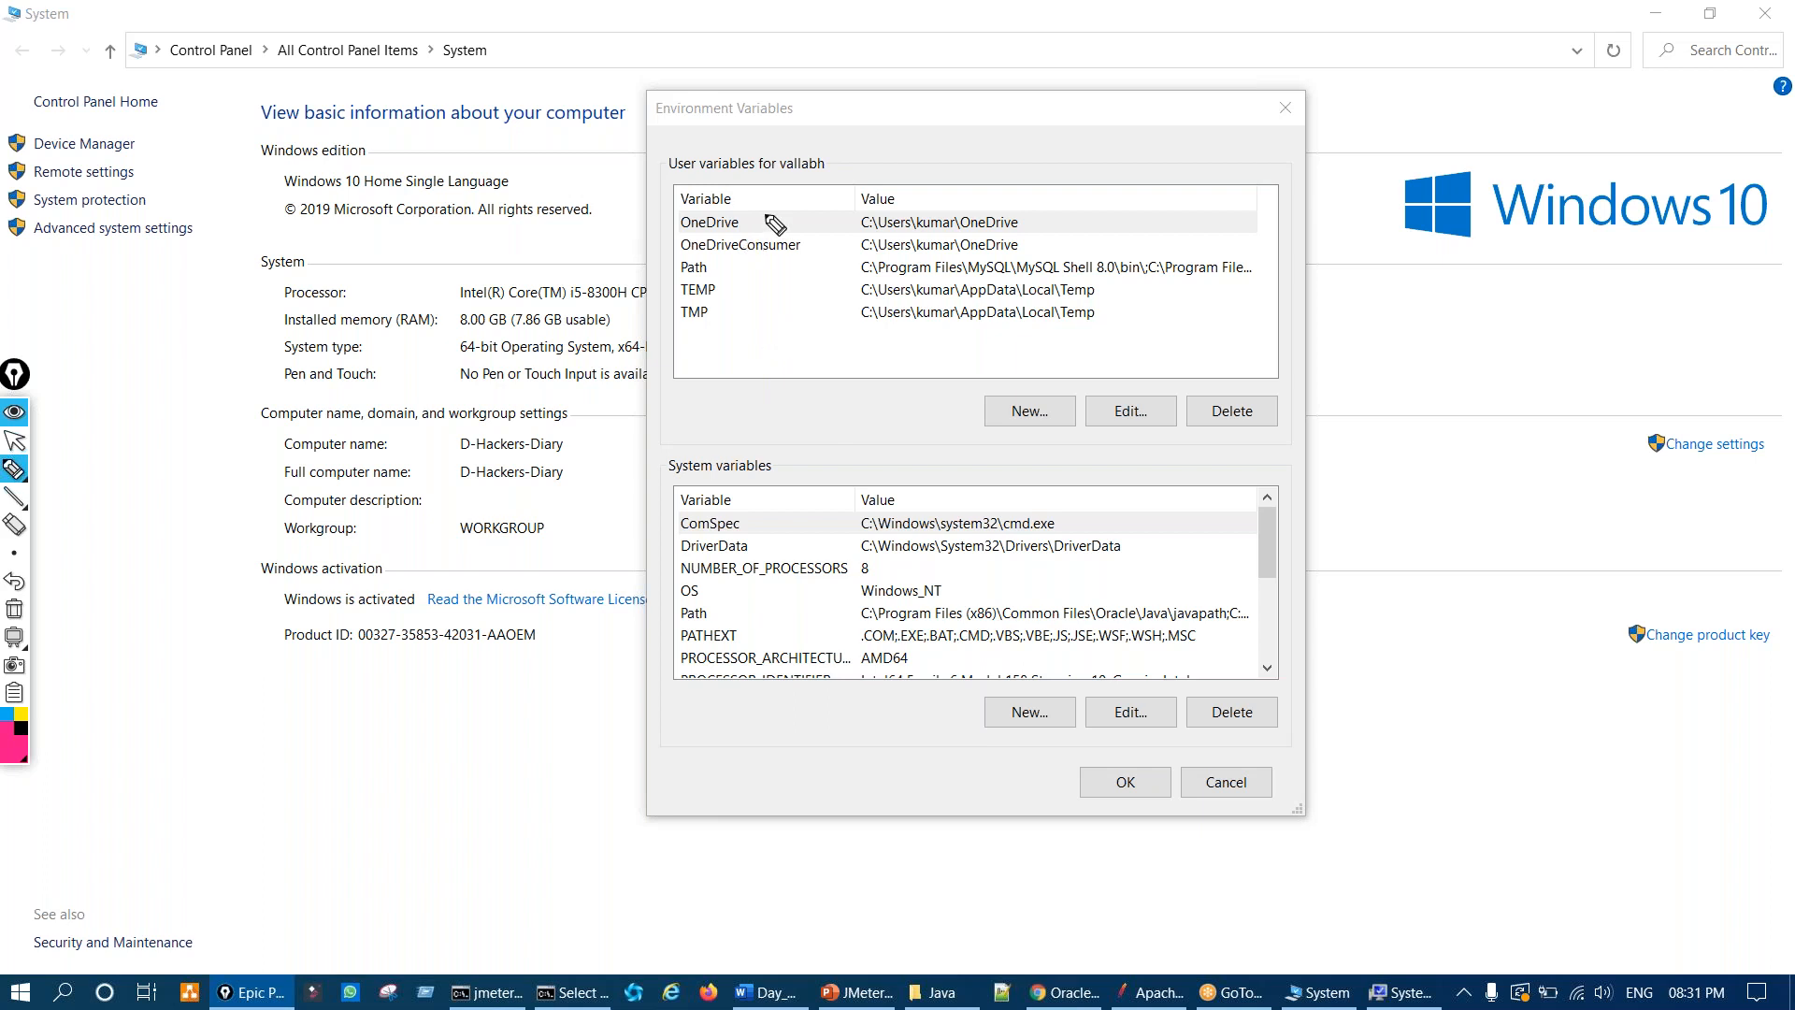
Step: Tick both variable lists with the pen, circle and tick the Path entry in each, and clear the marks
left_click_drag(601, 182, 816, 91)
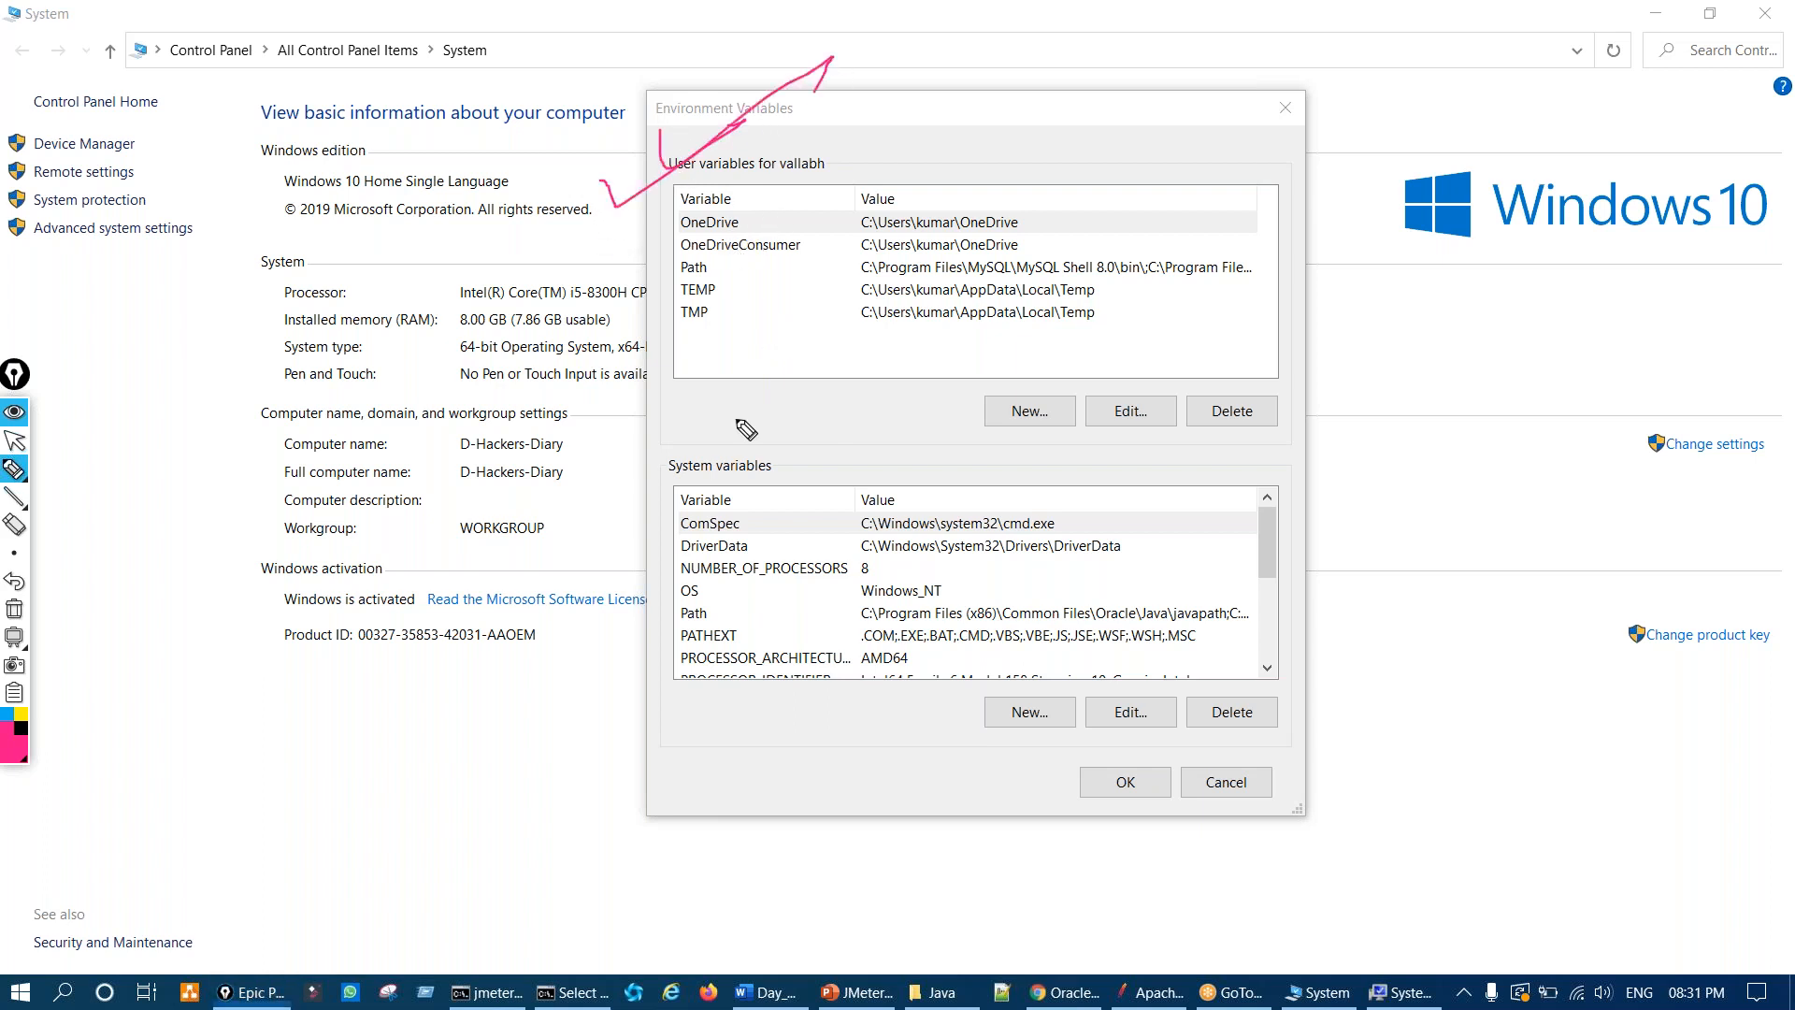
left_click_drag(601, 496, 680, 476)
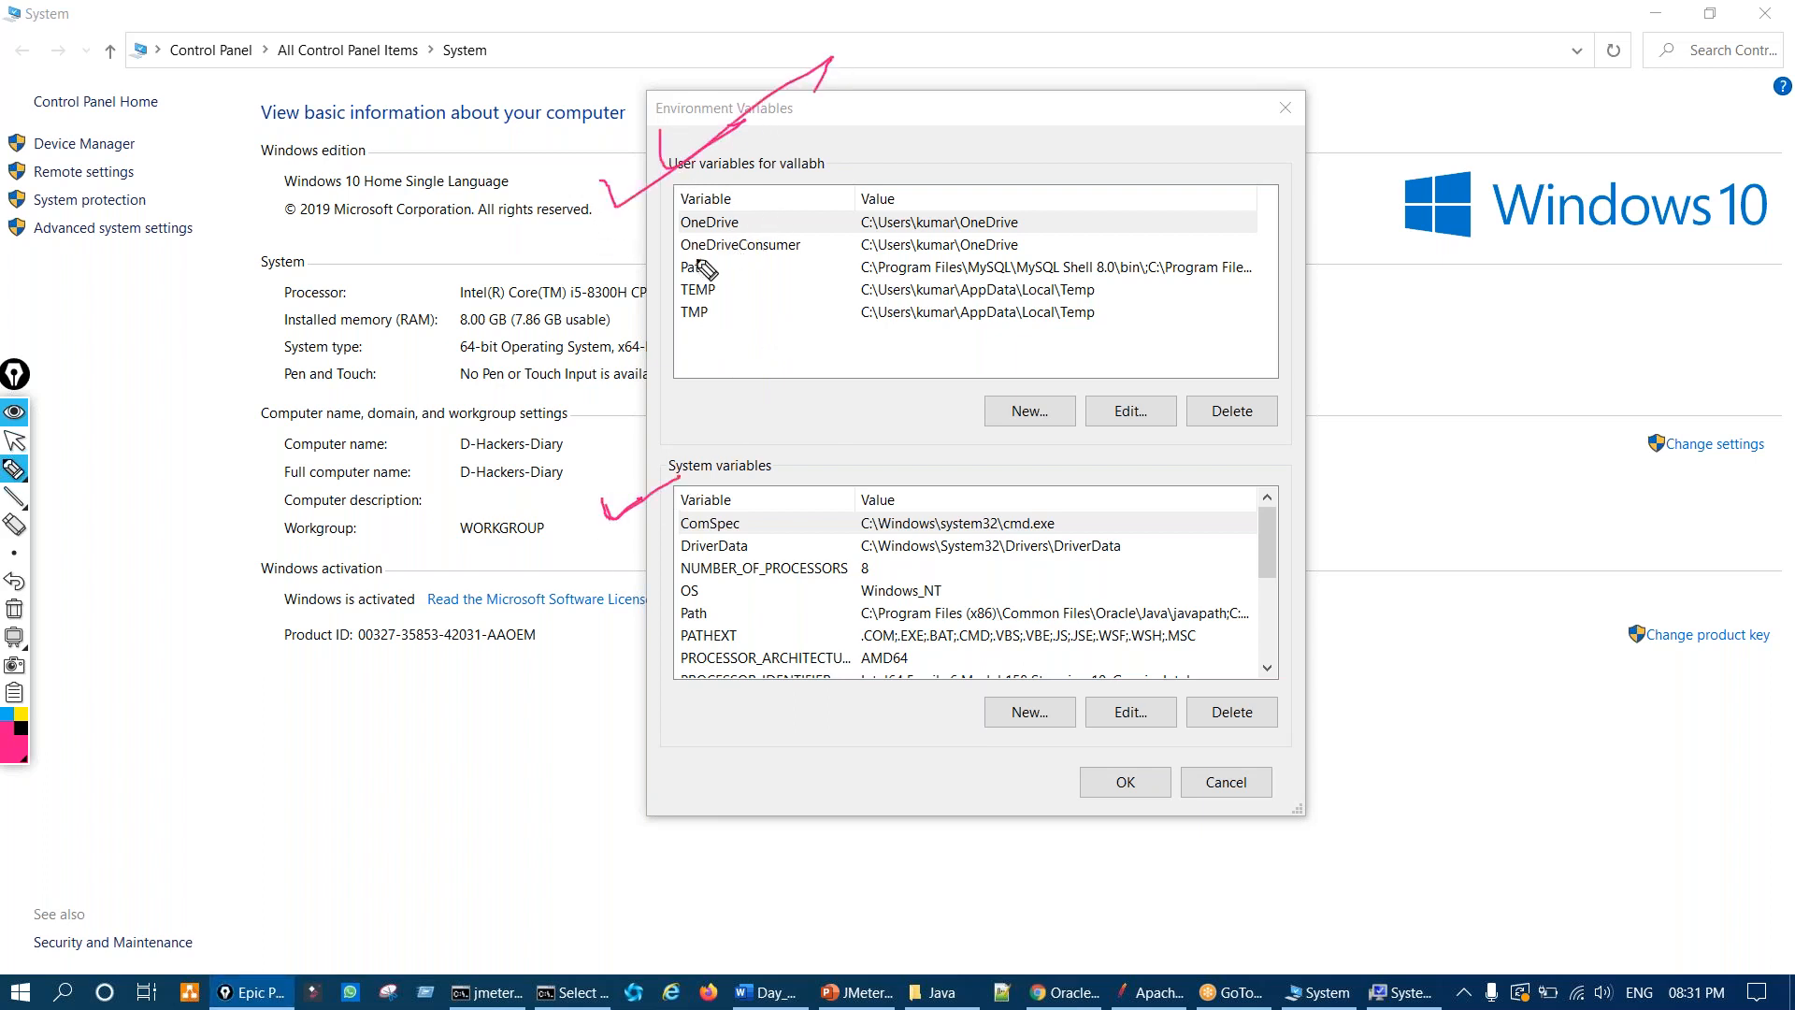
mouse_move(698, 252)
left_mouse_down()
mouse_move(660, 276)
mouse_move(709, 281)
mouse_move(724, 264)
mouse_move(681, 265)
left_mouse_up()
mouse_move(703, 602)
left_mouse_down()
mouse_move(681, 611)
mouse_move(720, 643)
mouse_move(734, 610)
mouse_move(688, 614)
left_mouse_up()
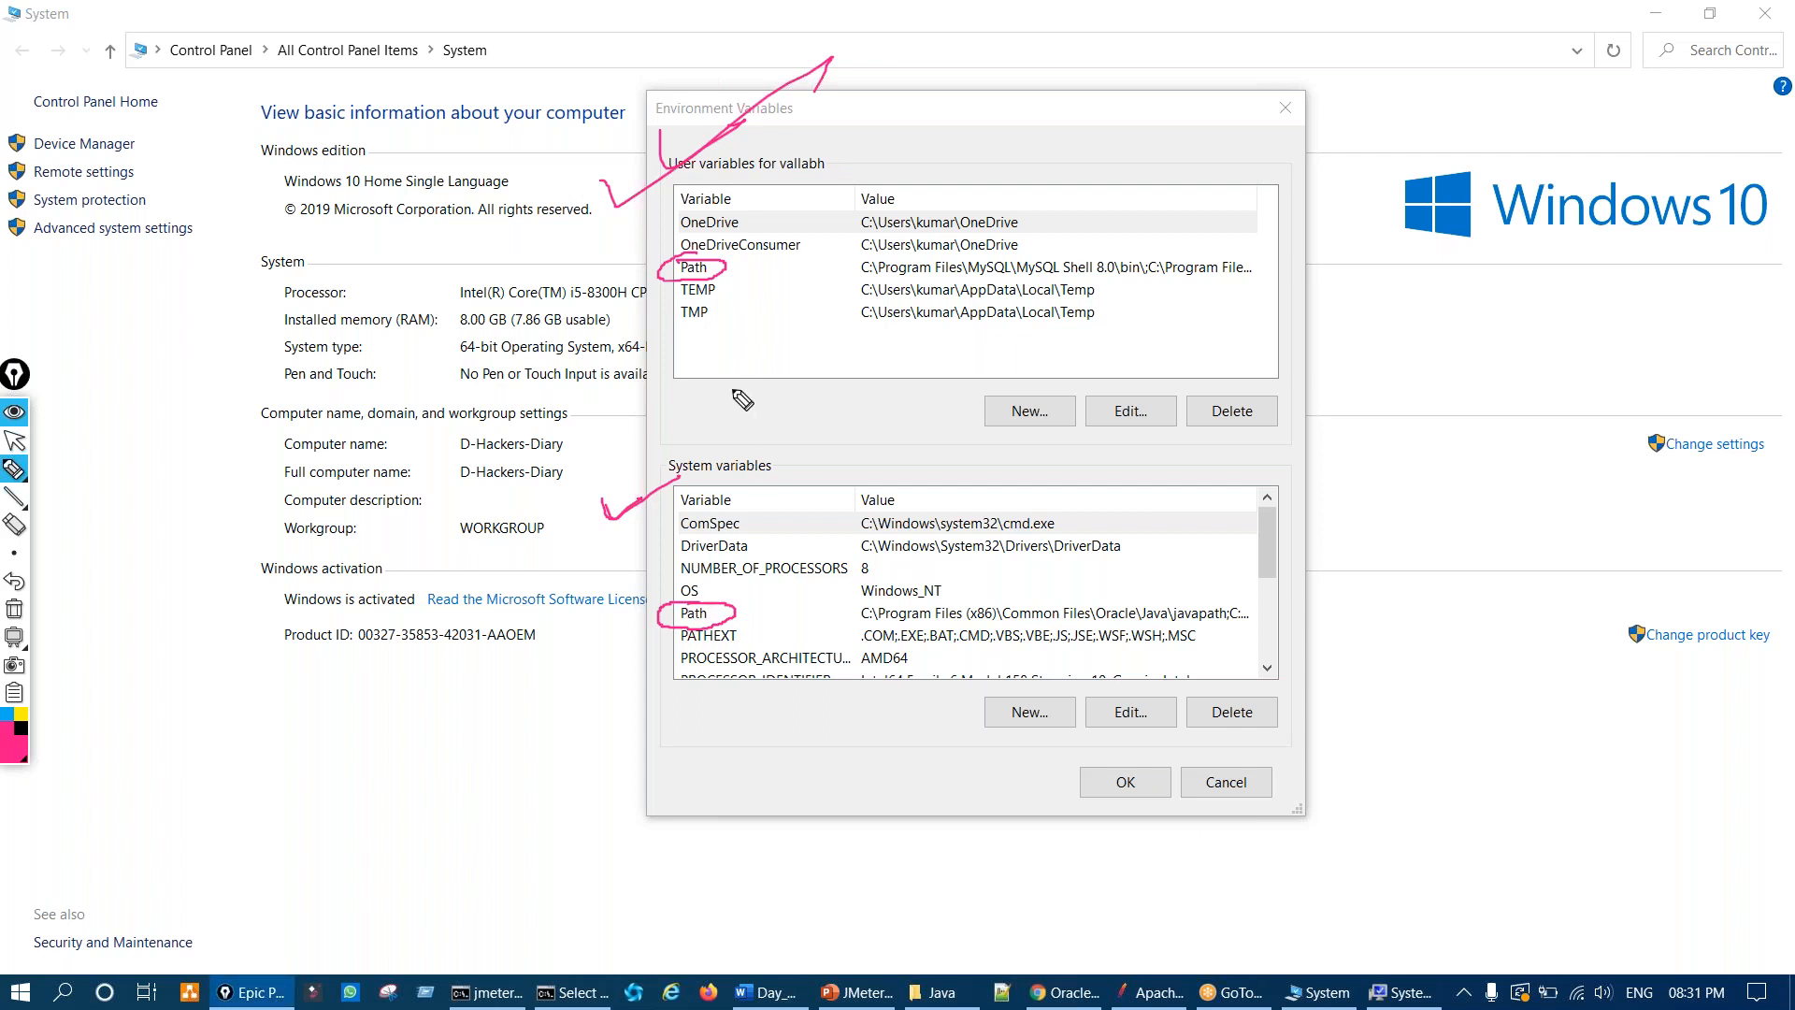
left_click_drag(745, 276, 821, 247)
left_click_drag(759, 582, 810, 542)
key("ctrl+shift+7")
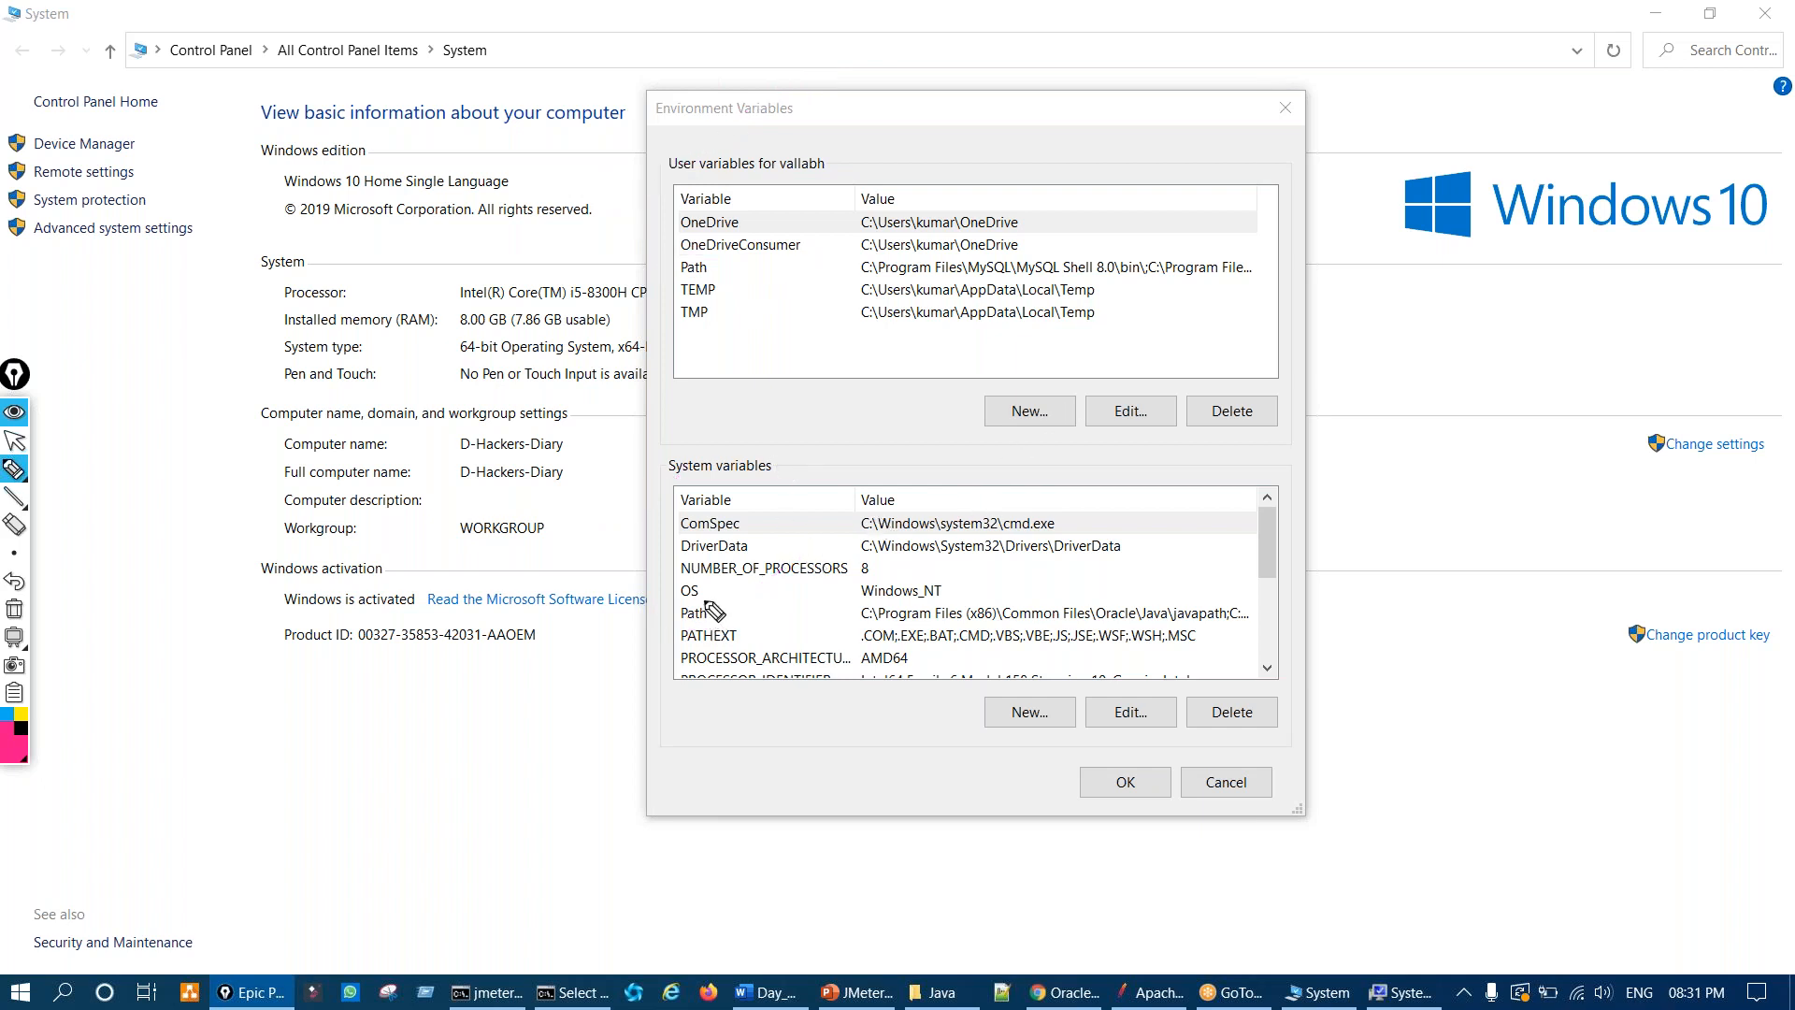
Step: Circle the system Path, cross out the system list, bracket the user variables and circle their Path, and clear the marks
mouse_move(653, 481)
left_mouse_down()
mouse_move(841, 447)
mouse_move(666, 477)
left_mouse_up()
mouse_move(708, 612)
left_mouse_down()
mouse_move(670, 621)
mouse_move(718, 645)
mouse_move(692, 599)
left_mouse_up()
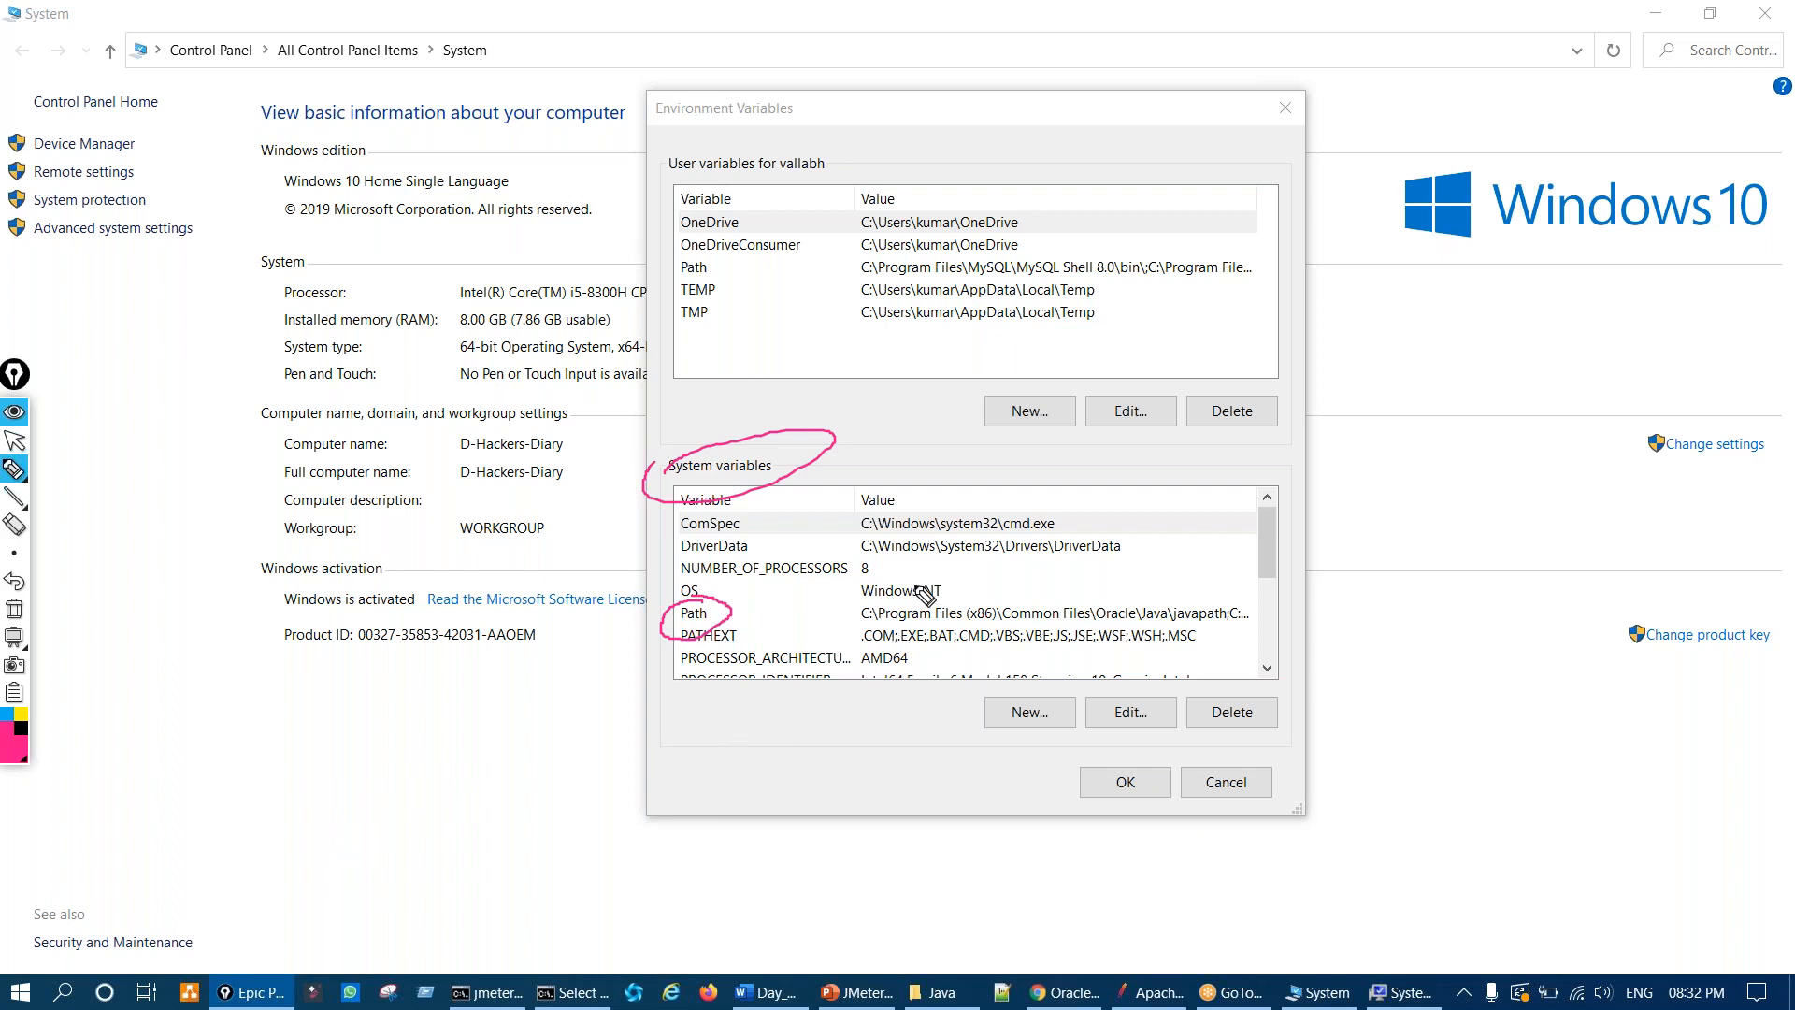
left_click_drag(832, 503, 1005, 622)
left_click_drag(955, 501, 803, 699)
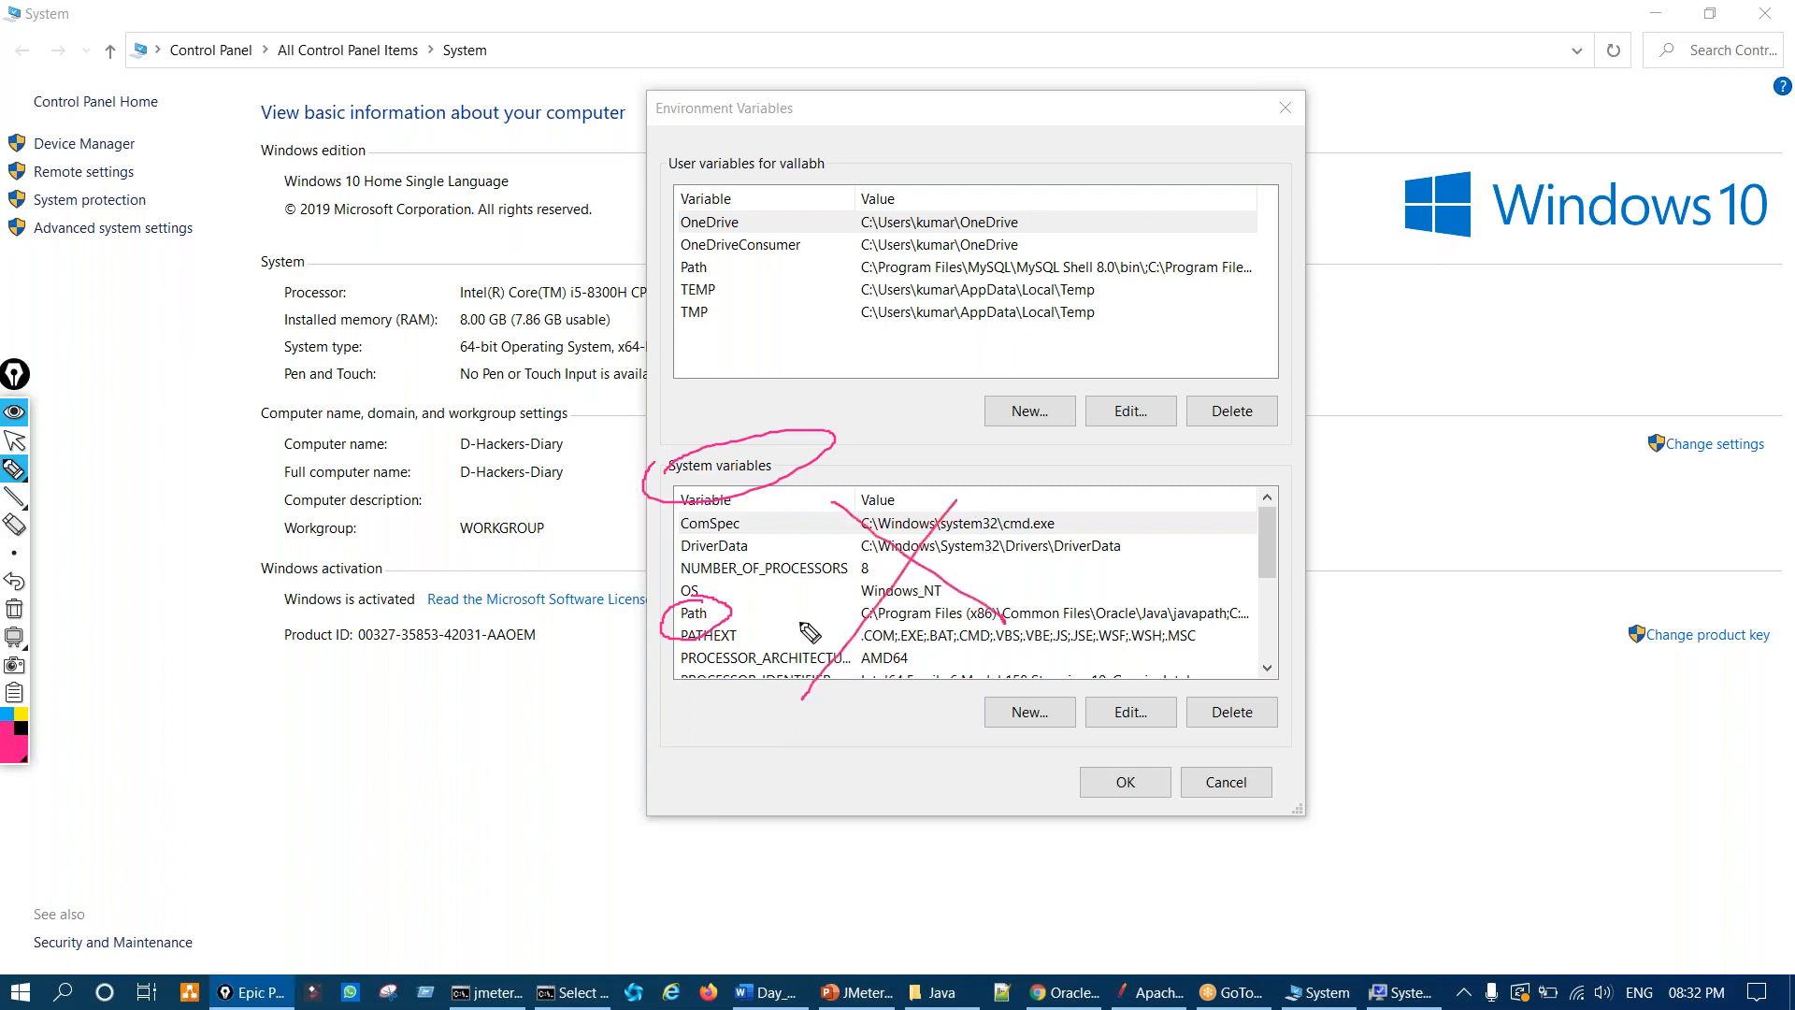
mouse_move(662, 185)
left_mouse_down()
mouse_move(659, 323)
mouse_move(679, 325)
left_mouse_up()
mouse_move(708, 265)
left_mouse_down()
mouse_move(677, 267)
mouse_move(739, 266)
mouse_move(703, 256)
left_mouse_up()
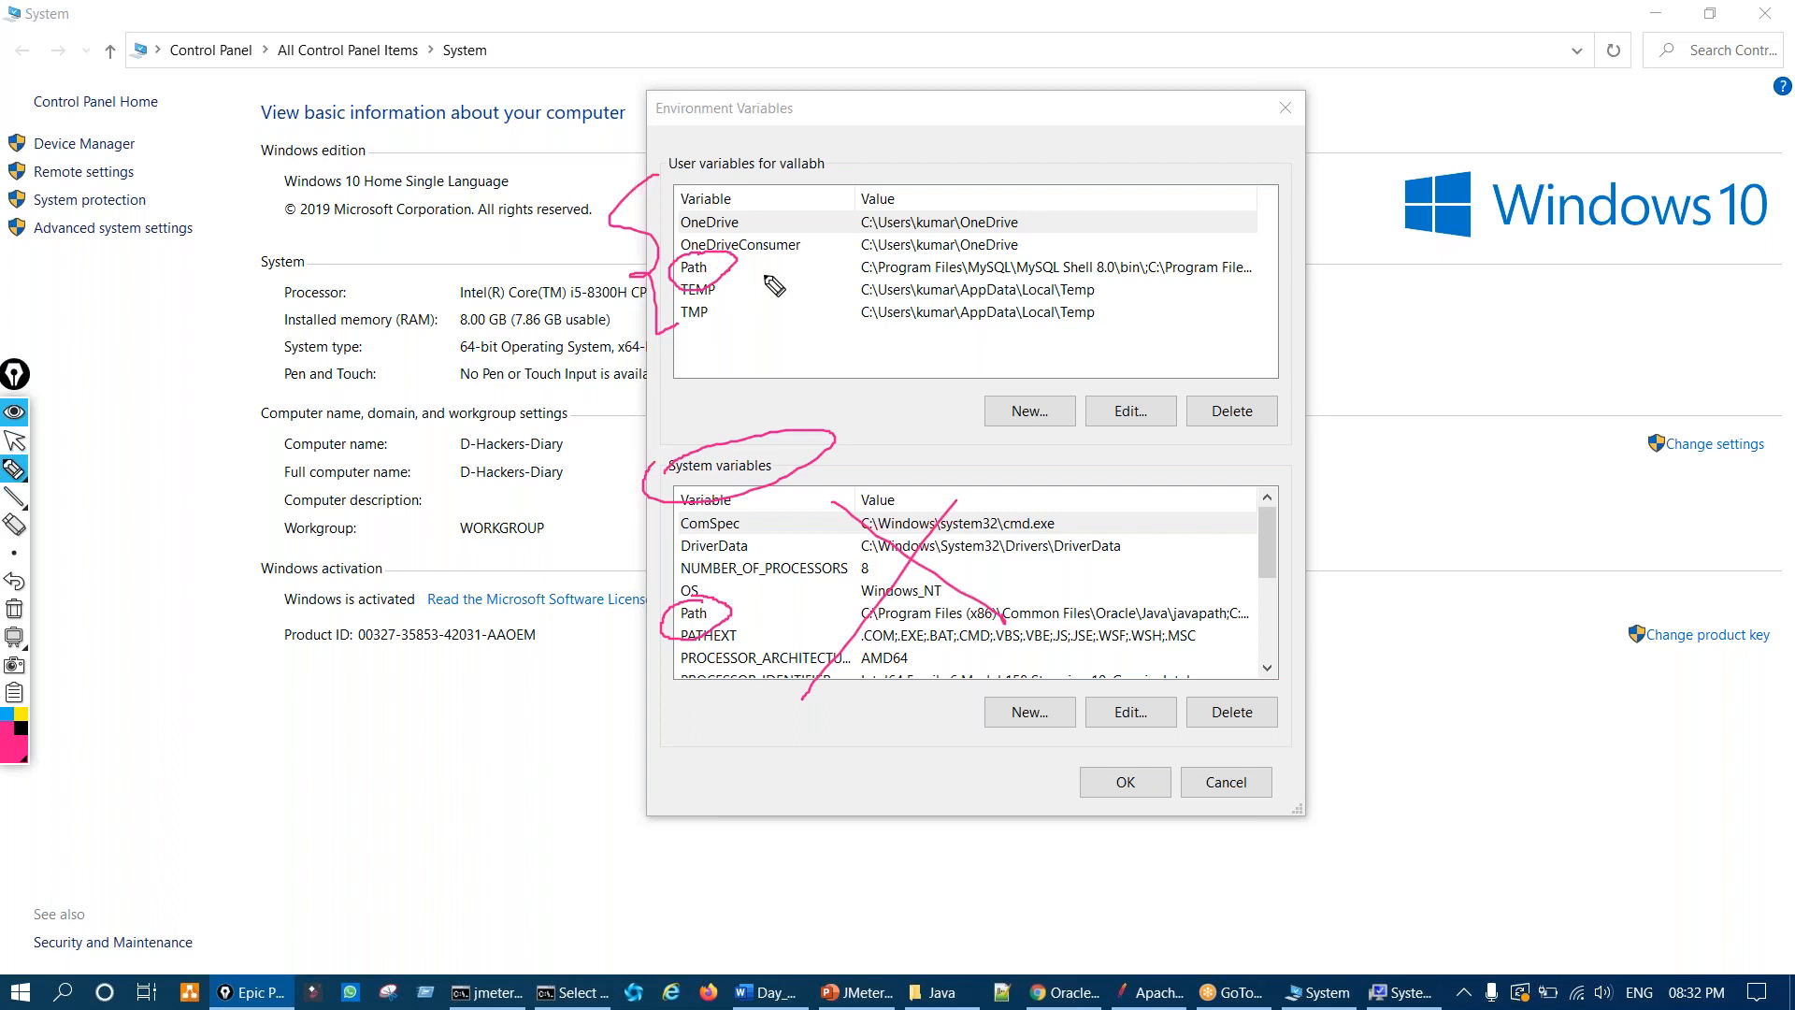
key("ctrl+shift+7")
Step: Draw an arrow from the System variables heading to its circled Path entry, and clear the marks
mouse_move(649, 472)
left_mouse_down()
mouse_move(675, 488)
mouse_move(757, 446)
left_mouse_up()
mouse_move(704, 608)
left_mouse_down()
mouse_move(671, 635)
mouse_move(731, 628)
mouse_move(710, 606)
left_mouse_up()
mouse_move(733, 467)
left_mouse_down()
mouse_move(755, 556)
mouse_move(732, 591)
left_mouse_up()
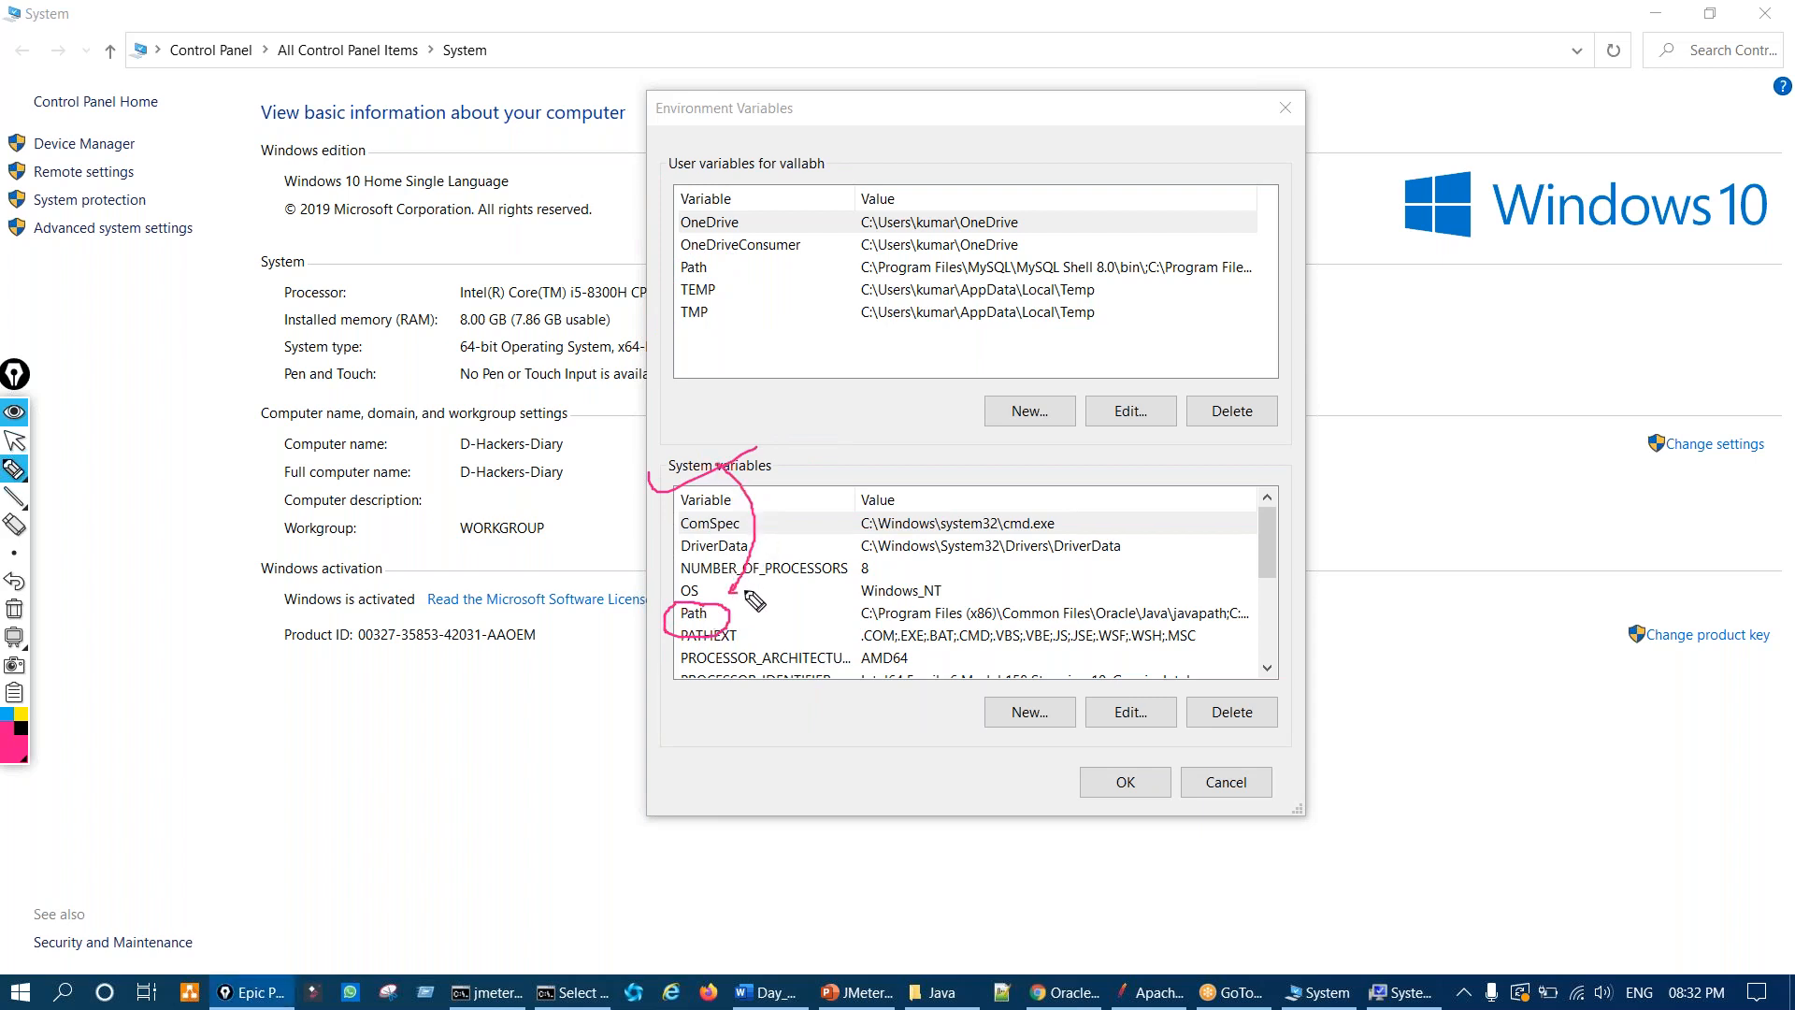
key("ctrl+shift+7")
Step: Mark the user Path and the system Path alternately with the pen, clearing the marks each time
mouse_move(715, 251)
left_mouse_down()
mouse_move(724, 280)
mouse_move(694, 270)
left_mouse_up()
mouse_move(694, 612)
left_mouse_down()
mouse_move(678, 631)
mouse_move(734, 603)
mouse_move(669, 622)
mouse_move(733, 608)
left_mouse_up()
key("ctrl+shift+7")
key("ctrl+shift+7")
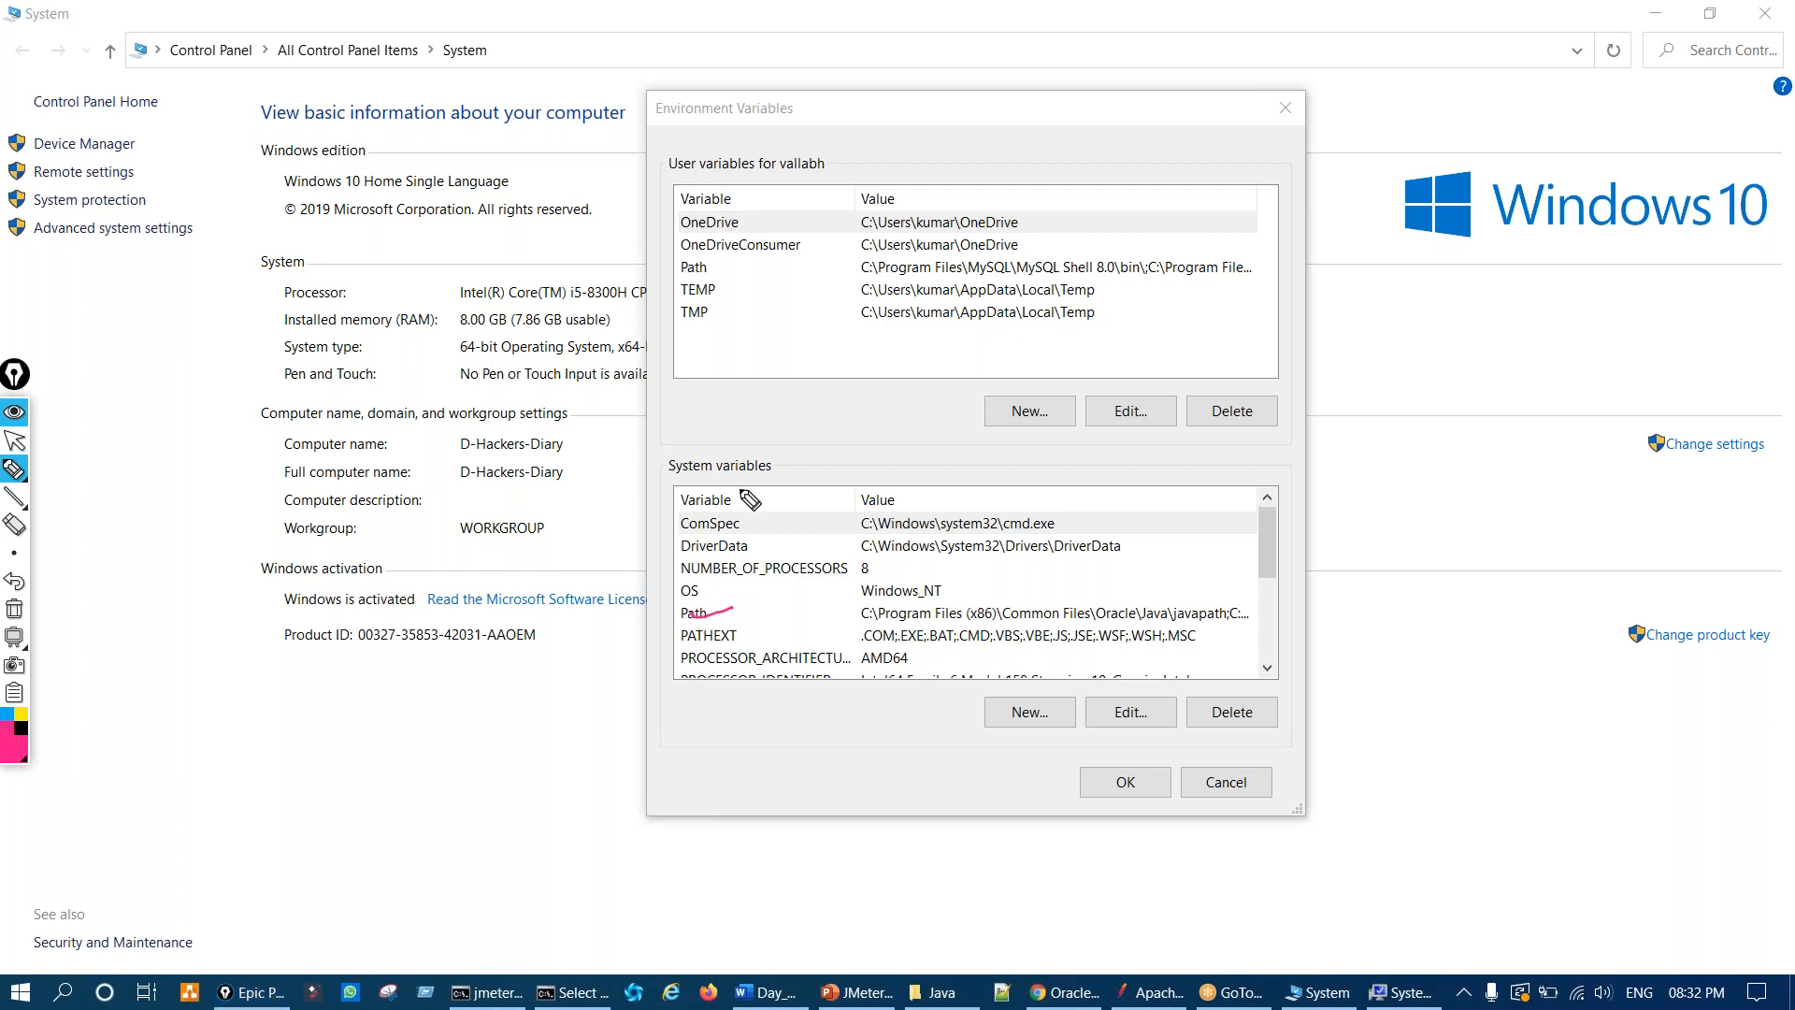
mouse_move(720, 260)
left_mouse_down()
mouse_move(678, 282)
mouse_move(710, 271)
left_mouse_up()
key("ctrl+shift+7")
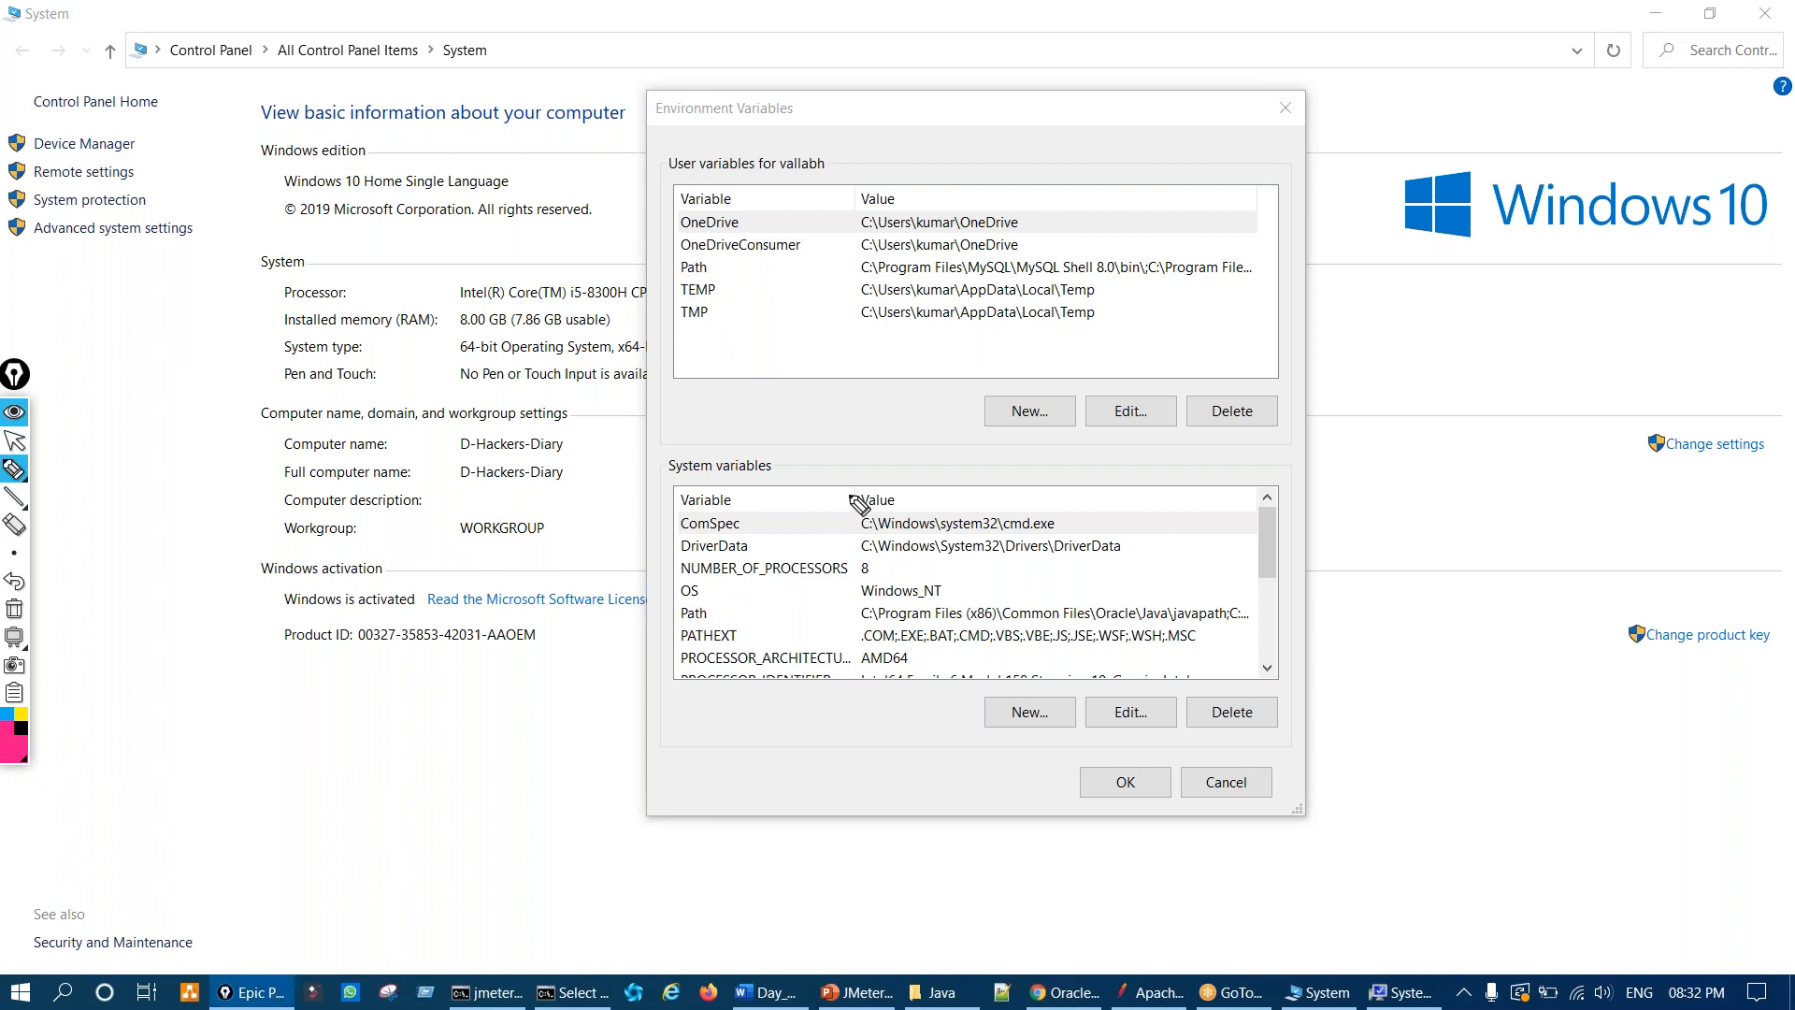
Step: Circle the Path entries in both lists, clear the marks, and select Path under System variables
key("ctrl+shift+2")
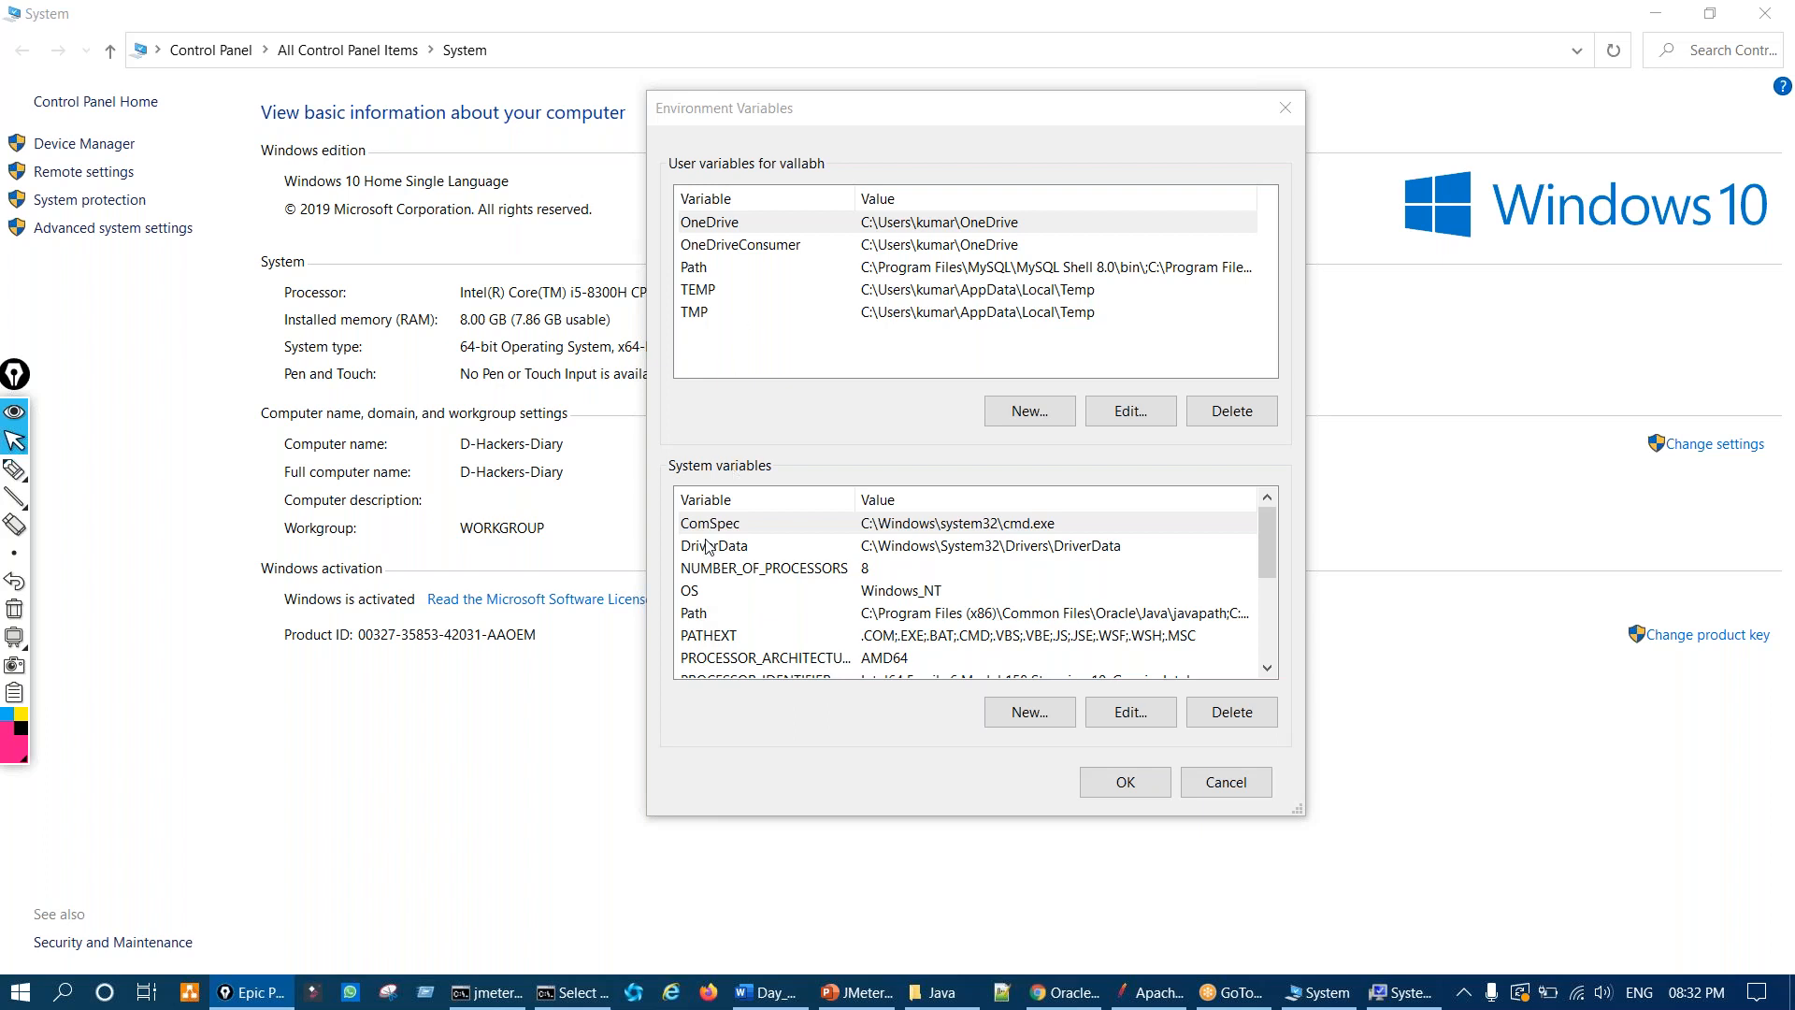
key("ctrl+shift+1")
mouse_move(703, 608)
left_mouse_down()
mouse_move(666, 612)
mouse_move(701, 624)
mouse_move(706, 610)
left_mouse_up()
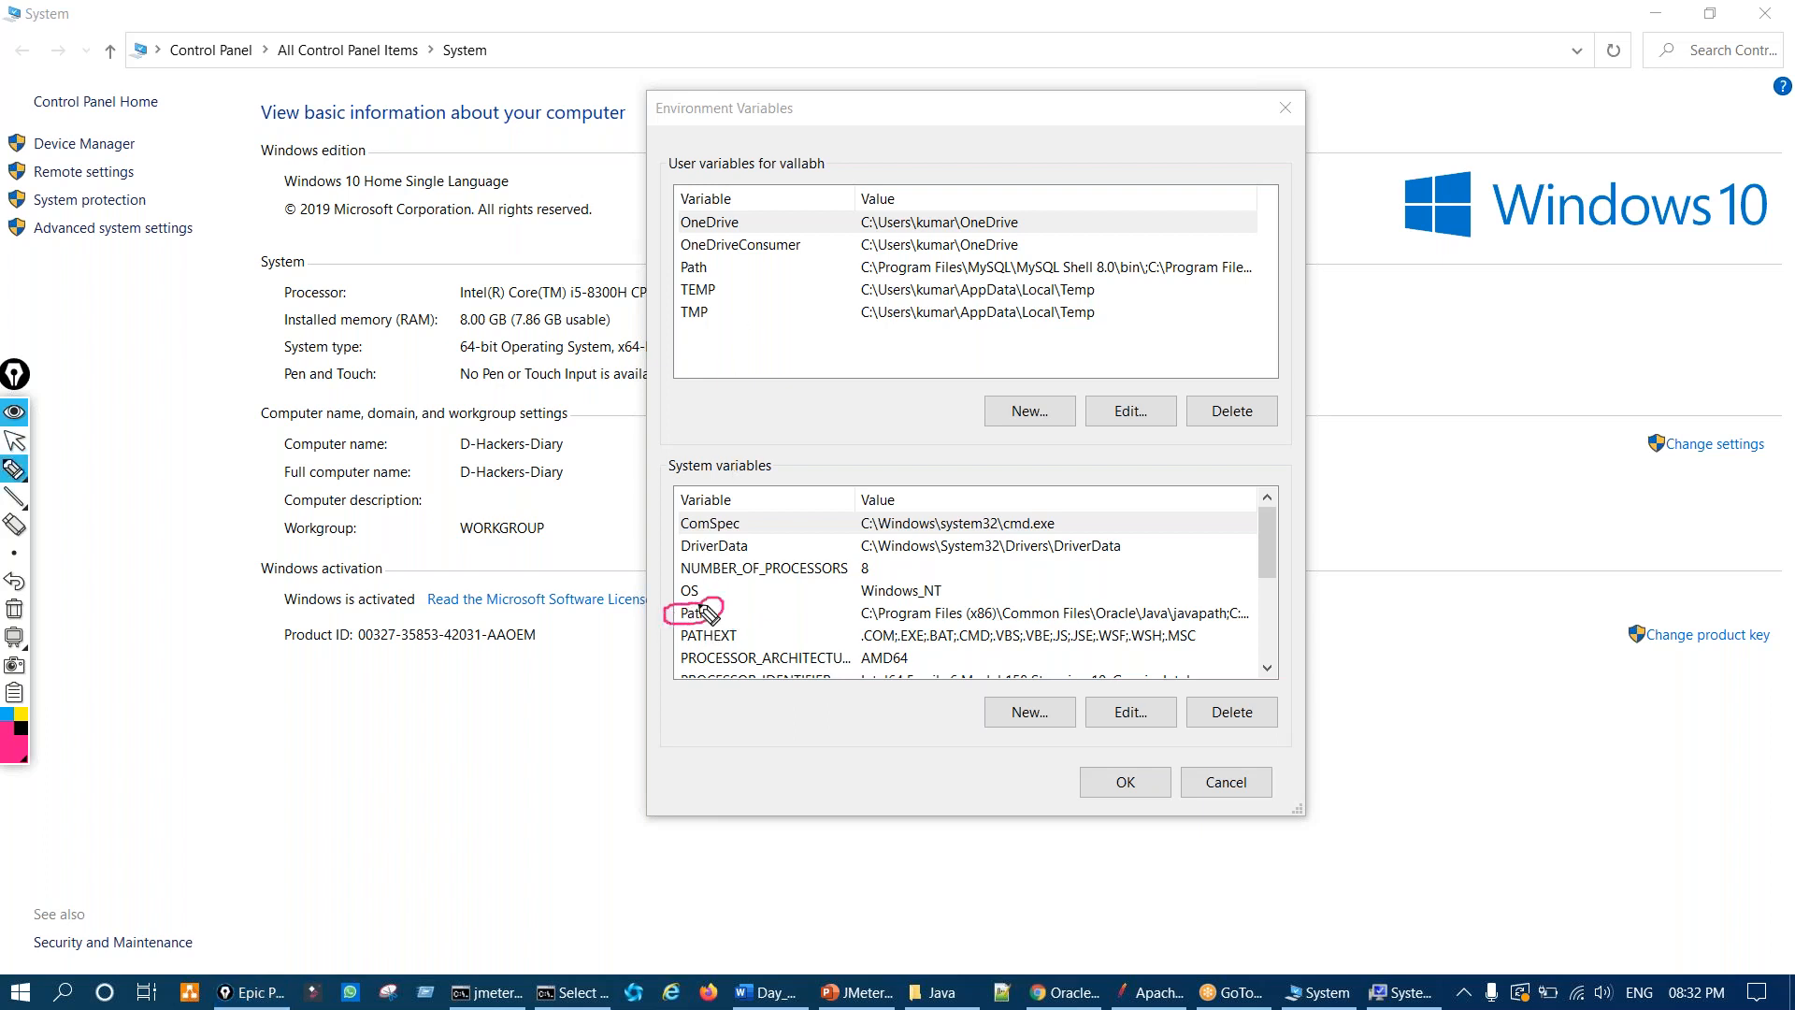
mouse_move(718, 255)
left_mouse_down()
mouse_move(688, 246)
mouse_move(697, 281)
mouse_move(722, 260)
left_mouse_up()
key("ctrl+shift+1")
left_click(702, 616)
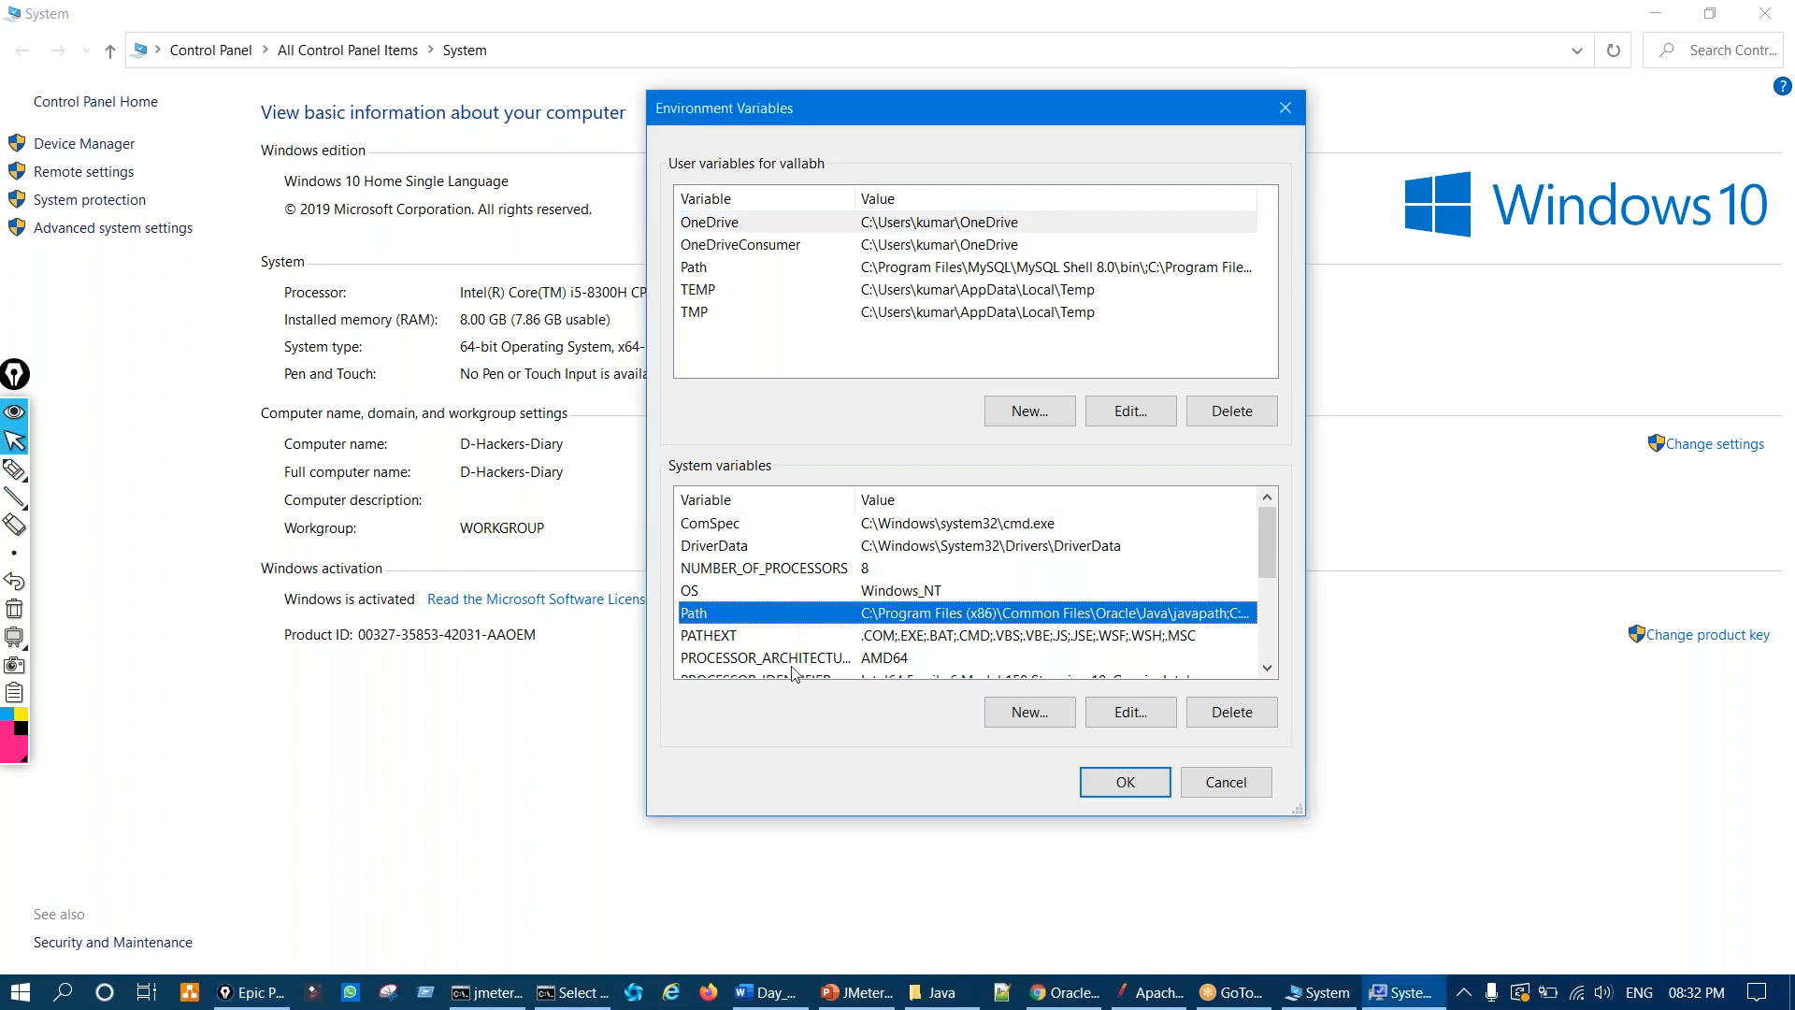
Step: Circle the system Path entry and Edit, clear the marks, and open the system Path variable for editing
key("ctrl+shift+3")
mouse_move(709, 608)
left_mouse_down()
mouse_move(665, 635)
mouse_move(708, 612)
left_mouse_up()
mouse_move(1128, 694)
left_mouse_down()
mouse_move(1105, 700)
mouse_move(1130, 697)
left_mouse_up()
key("ctrl+shift+7")
key("ctrl+shift+2")
left_click(724, 601)
left_click(726, 610)
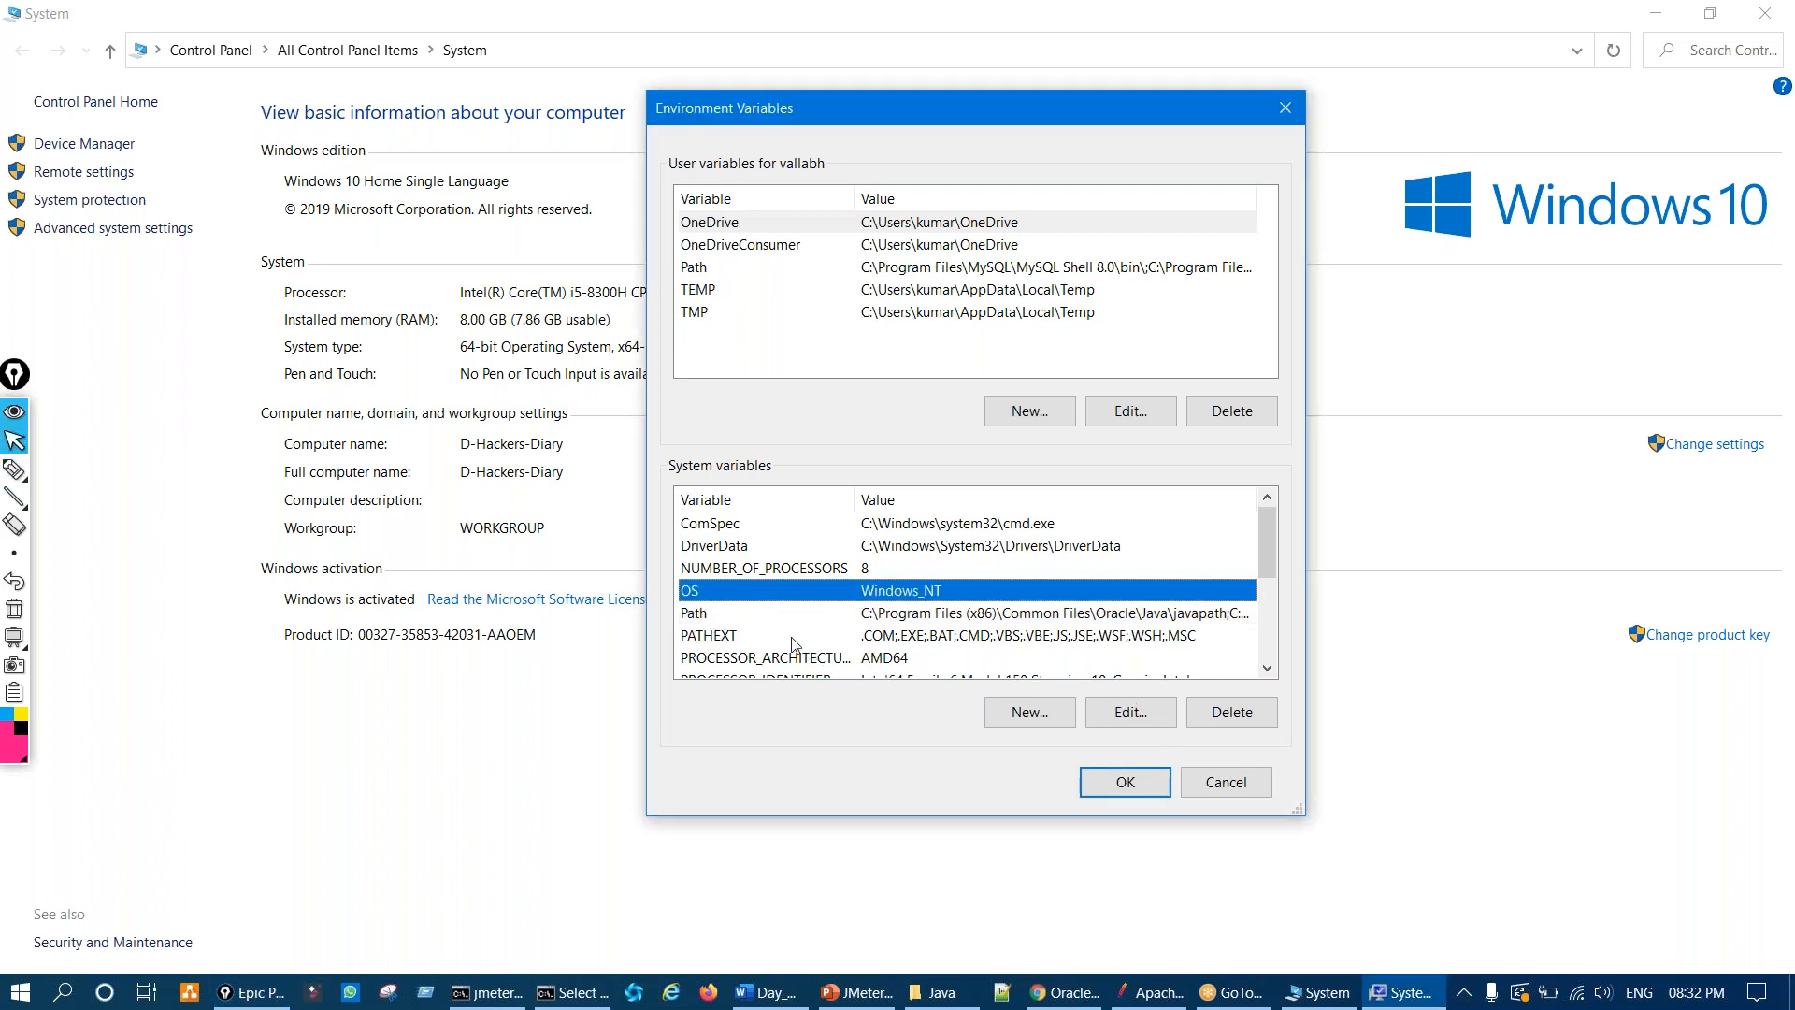
left_click(1131, 711)
Step: Circle the empty rows below the last entry in the Path list, and clear the marks
key("ctrl+shift+1")
left_click_drag(746, 561, 769, 612)
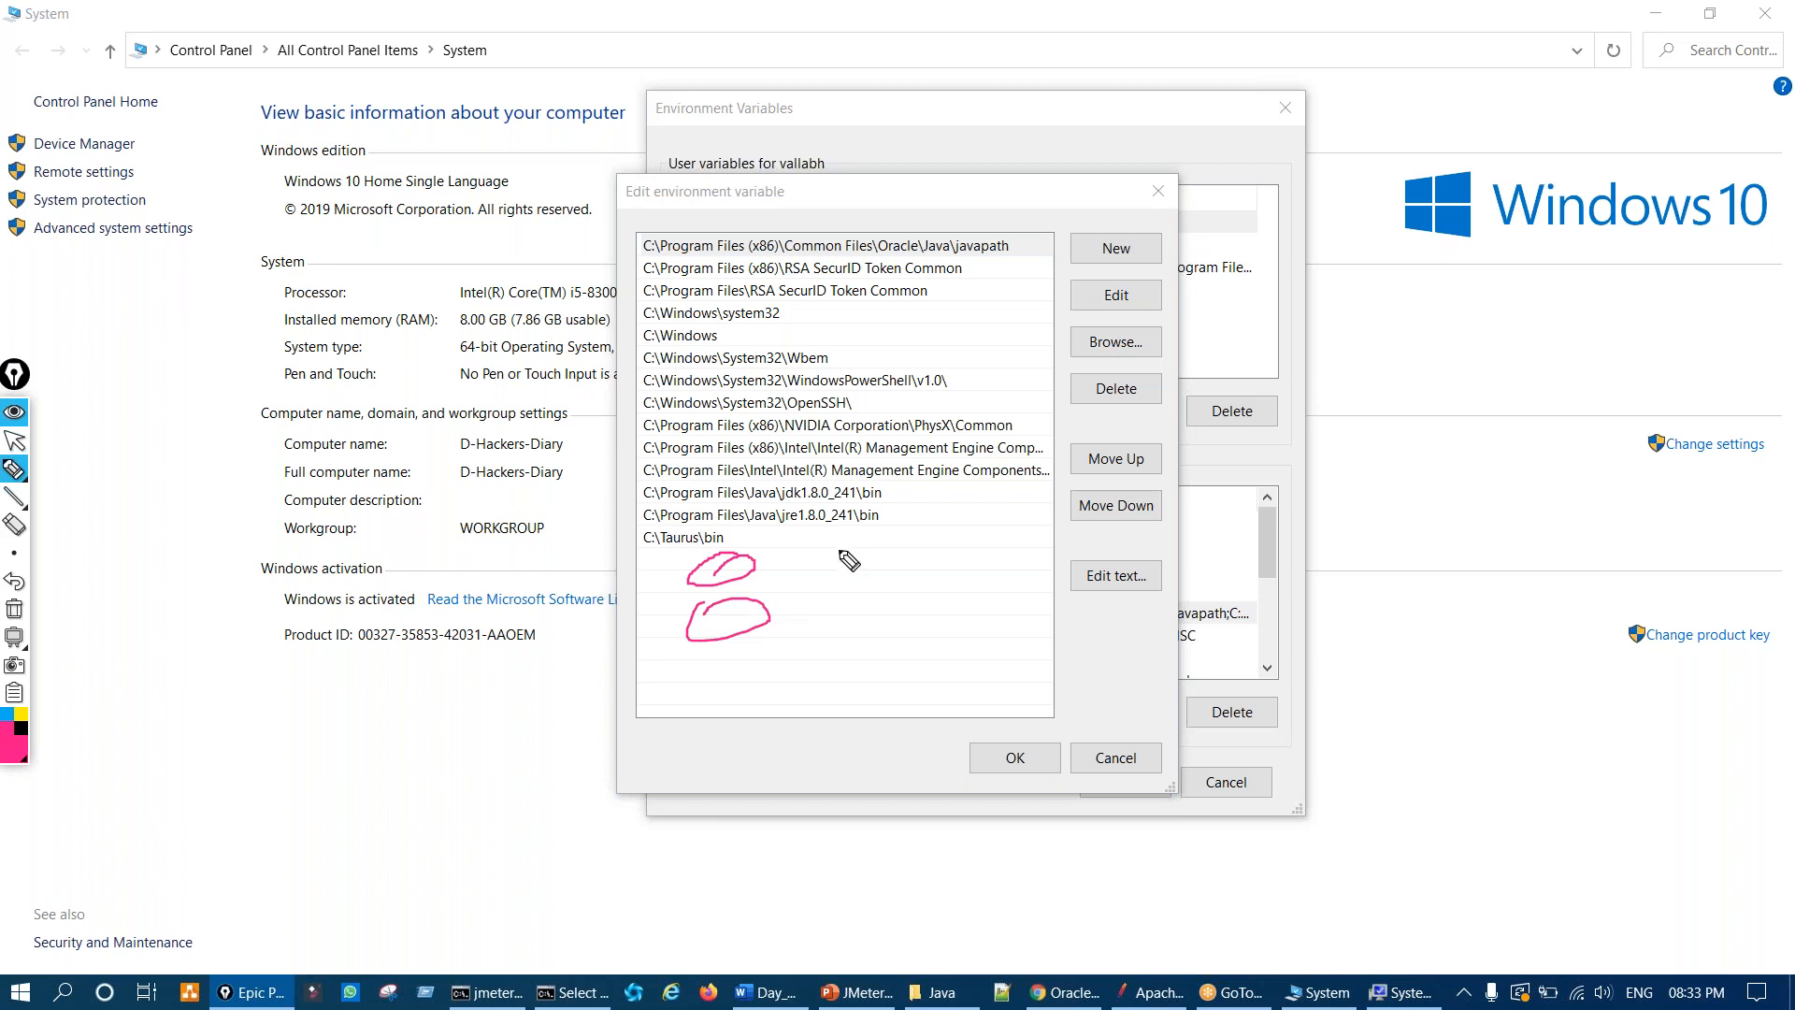
key("ctrl+shift+7")
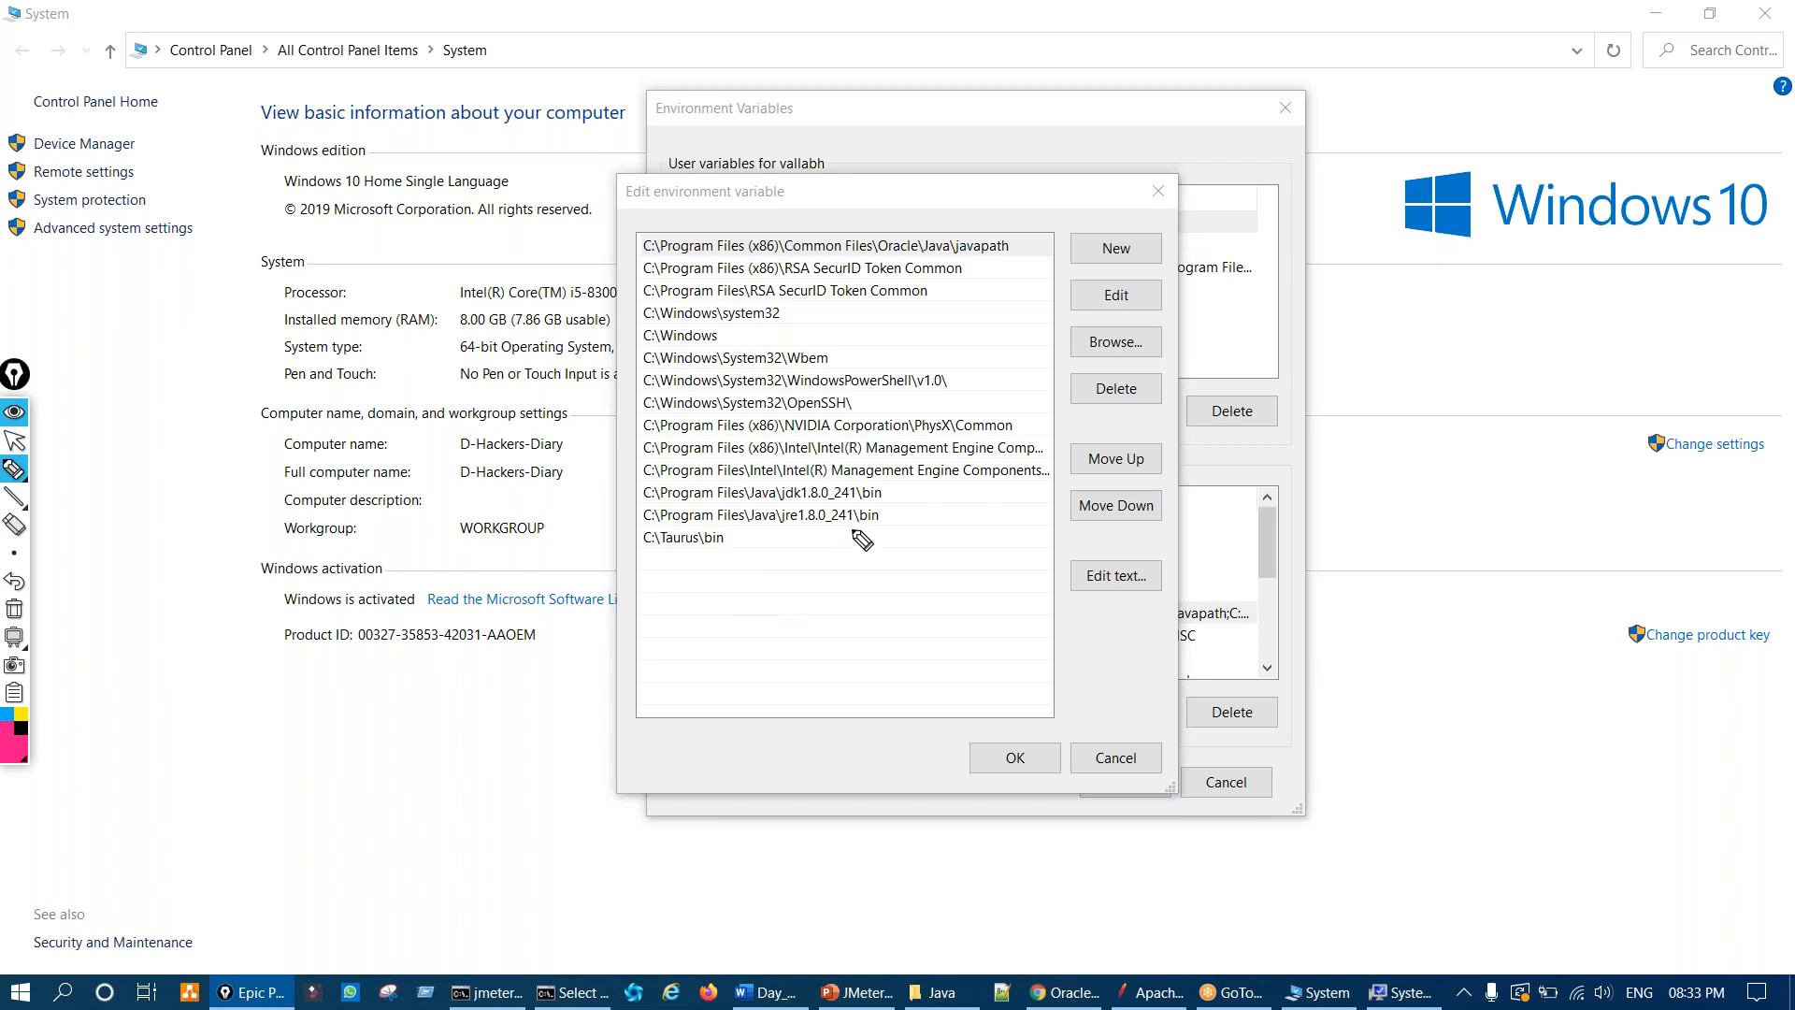
Step: Switch to the Java folder in File Explorer, mark Program Files, Java and the jdk1.8.0_241 folder, and clear the marks
key("ctrl+shift+2")
left_click(956, 982)
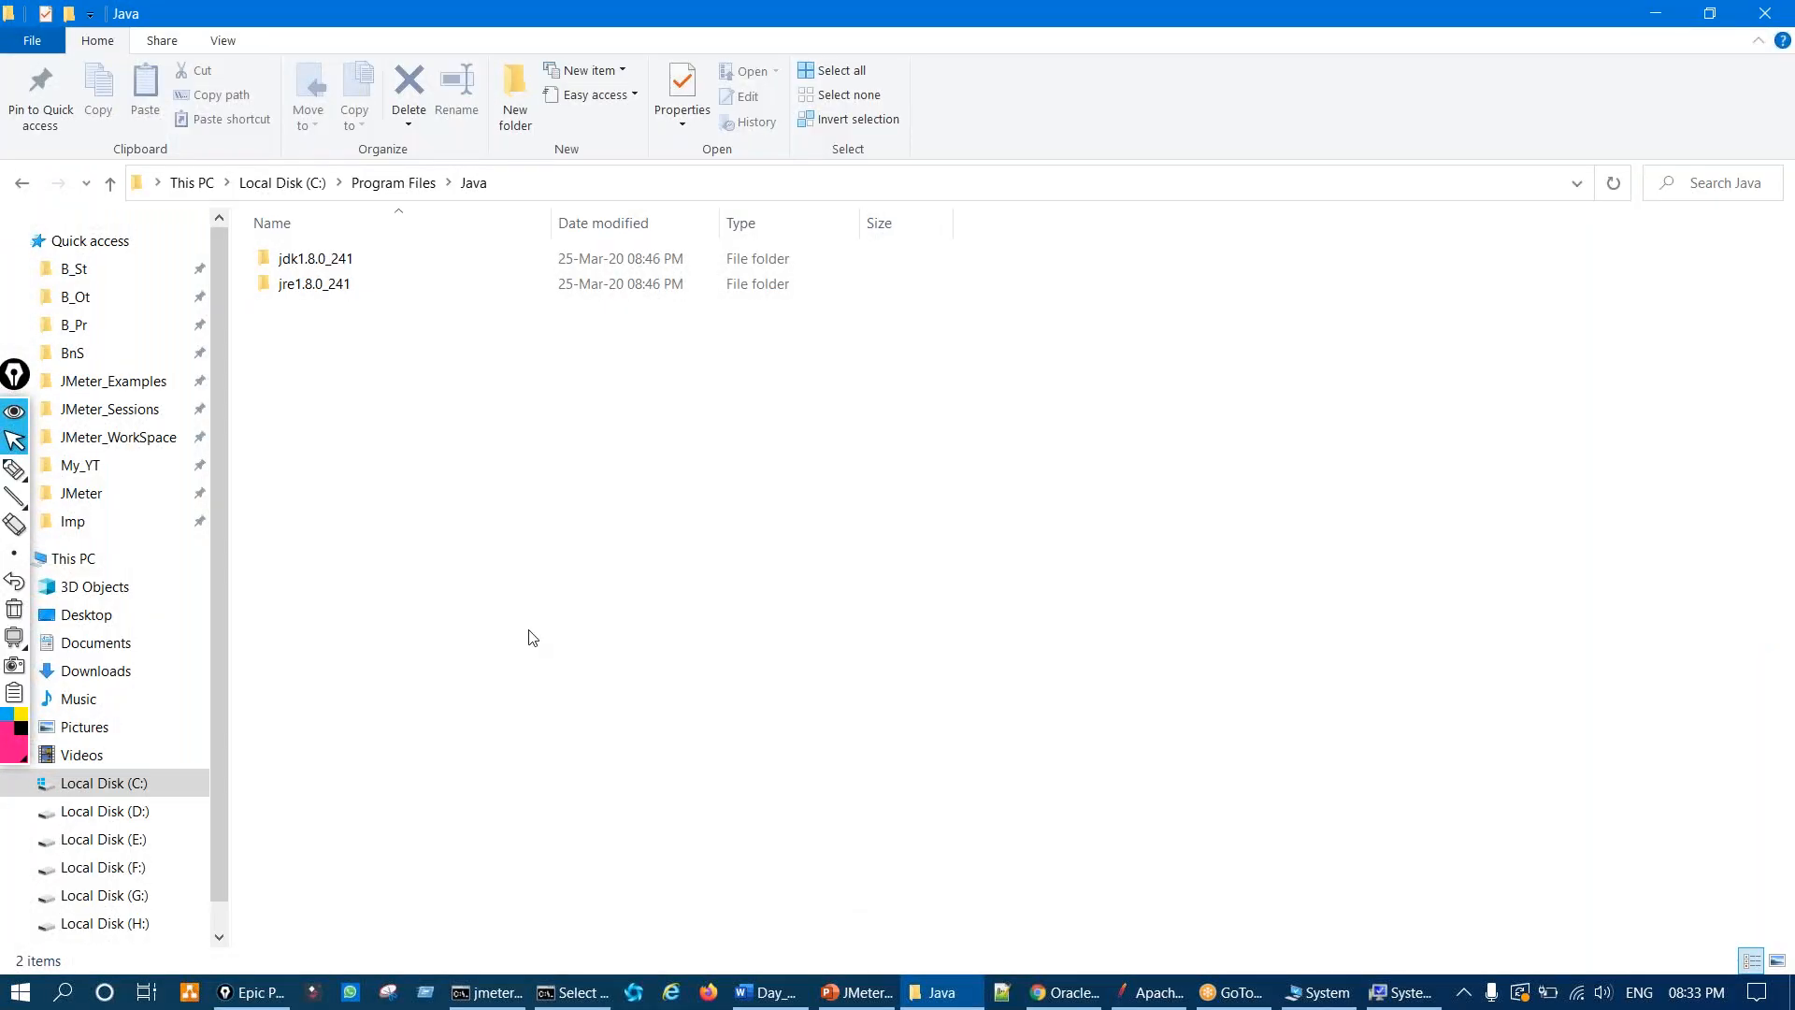
key("ctrl+shift+3")
mouse_move(312, 184)
left_mouse_down()
mouse_move(381, 165)
mouse_move(517, 192)
mouse_move(468, 163)
left_mouse_up()
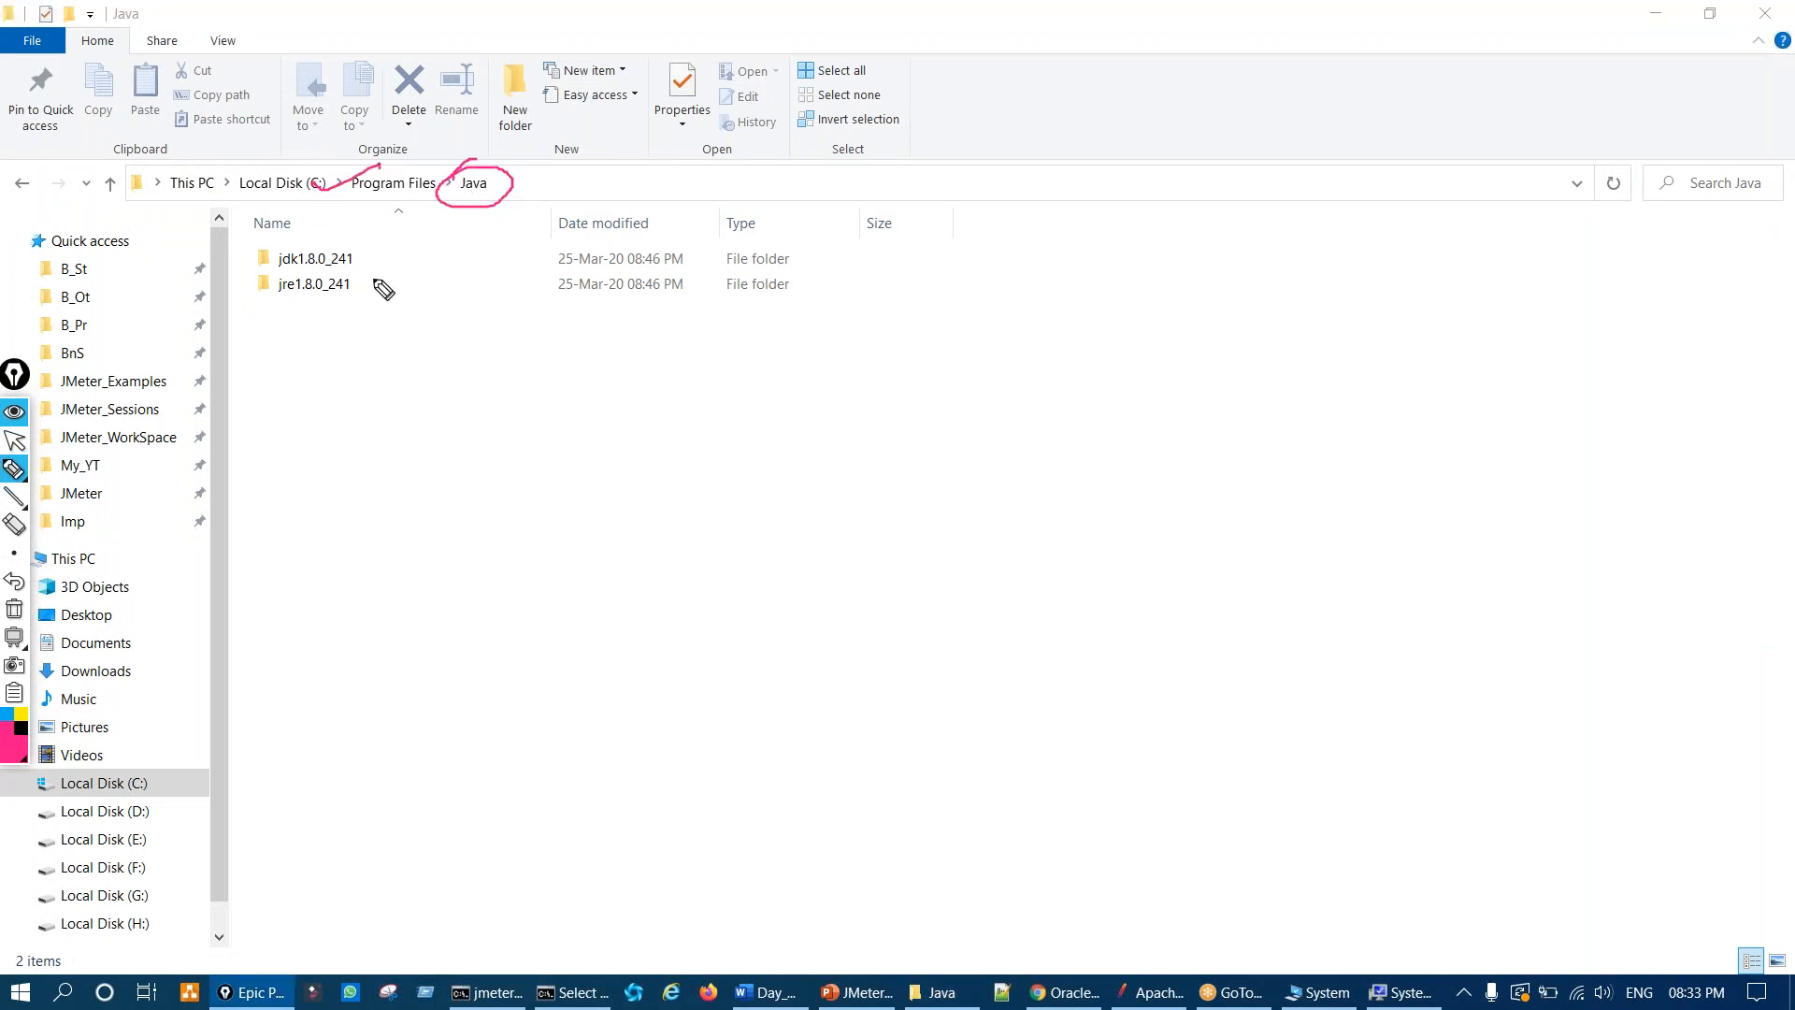
mouse_move(363, 263)
left_mouse_down()
mouse_move(394, 259)
mouse_move(382, 292)
mouse_move(337, 289)
mouse_move(319, 311)
mouse_move(335, 250)
left_mouse_up()
key("ctrl+shift+7")
key("ctrl+shift+7")
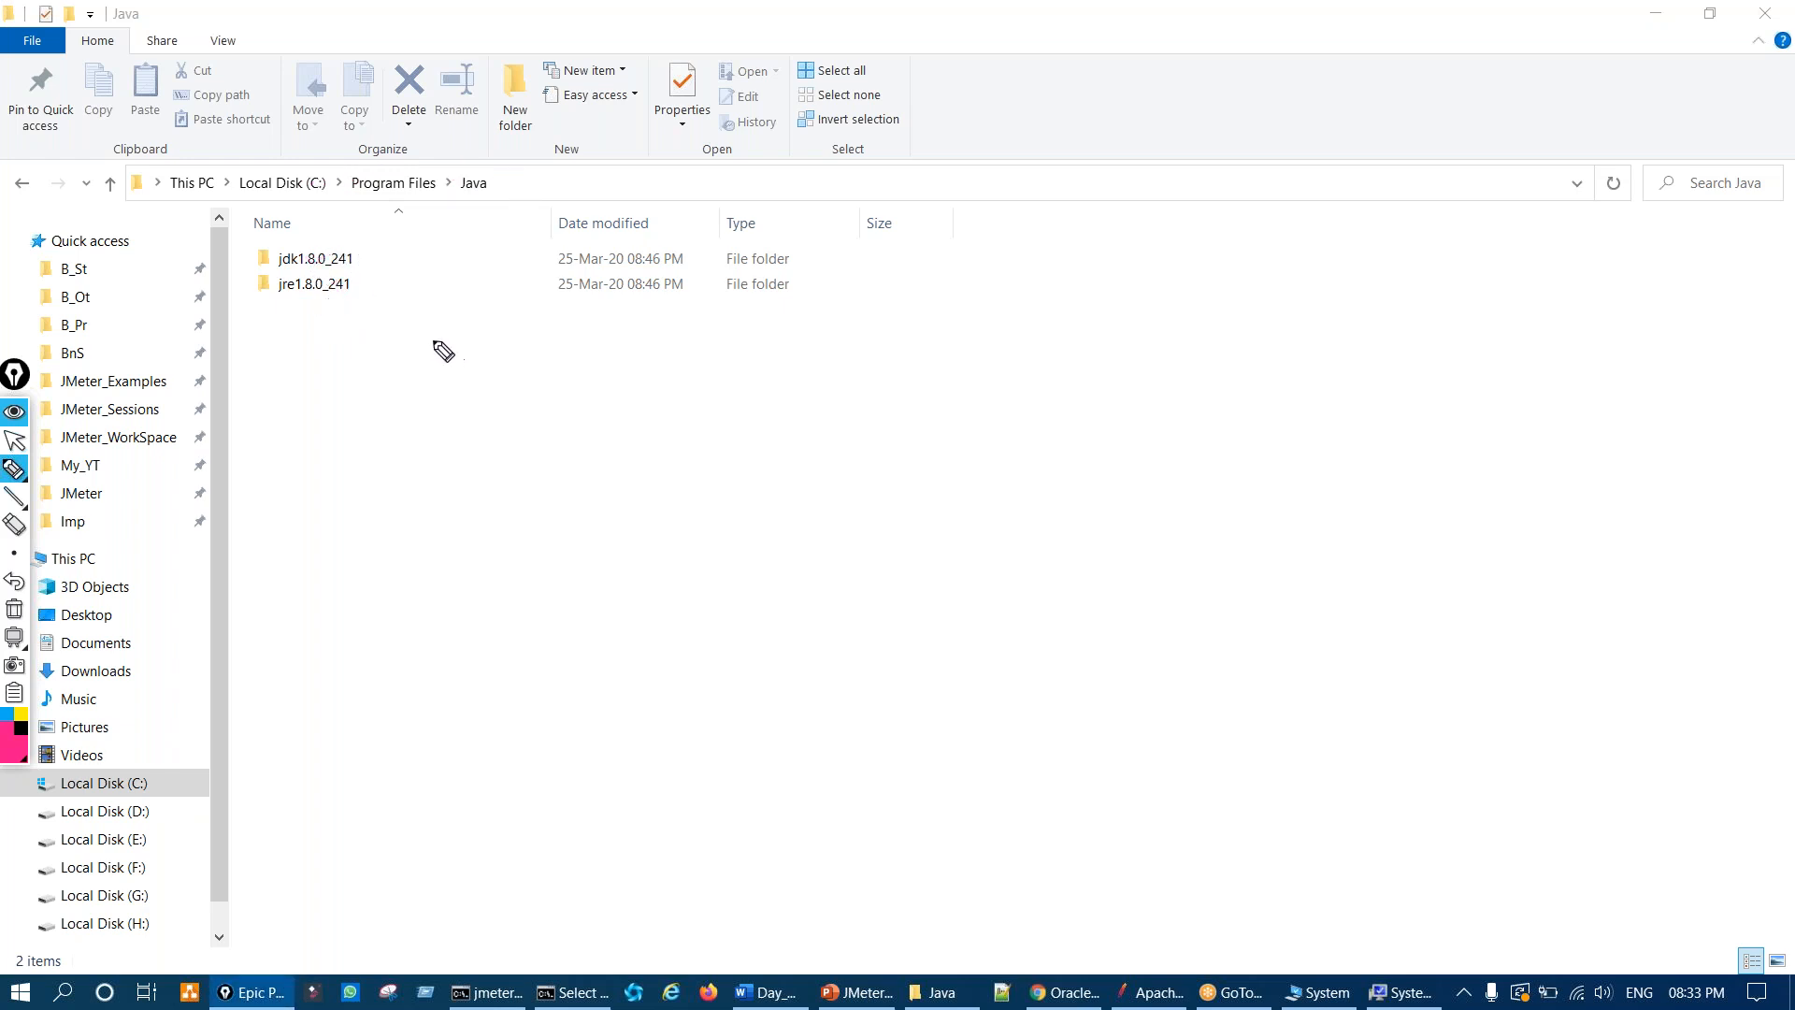
Step: Open the jdk1.8.0_241 folder, circle the bin folder, clear the mark, and open bin
key("ctrl+shift+1")
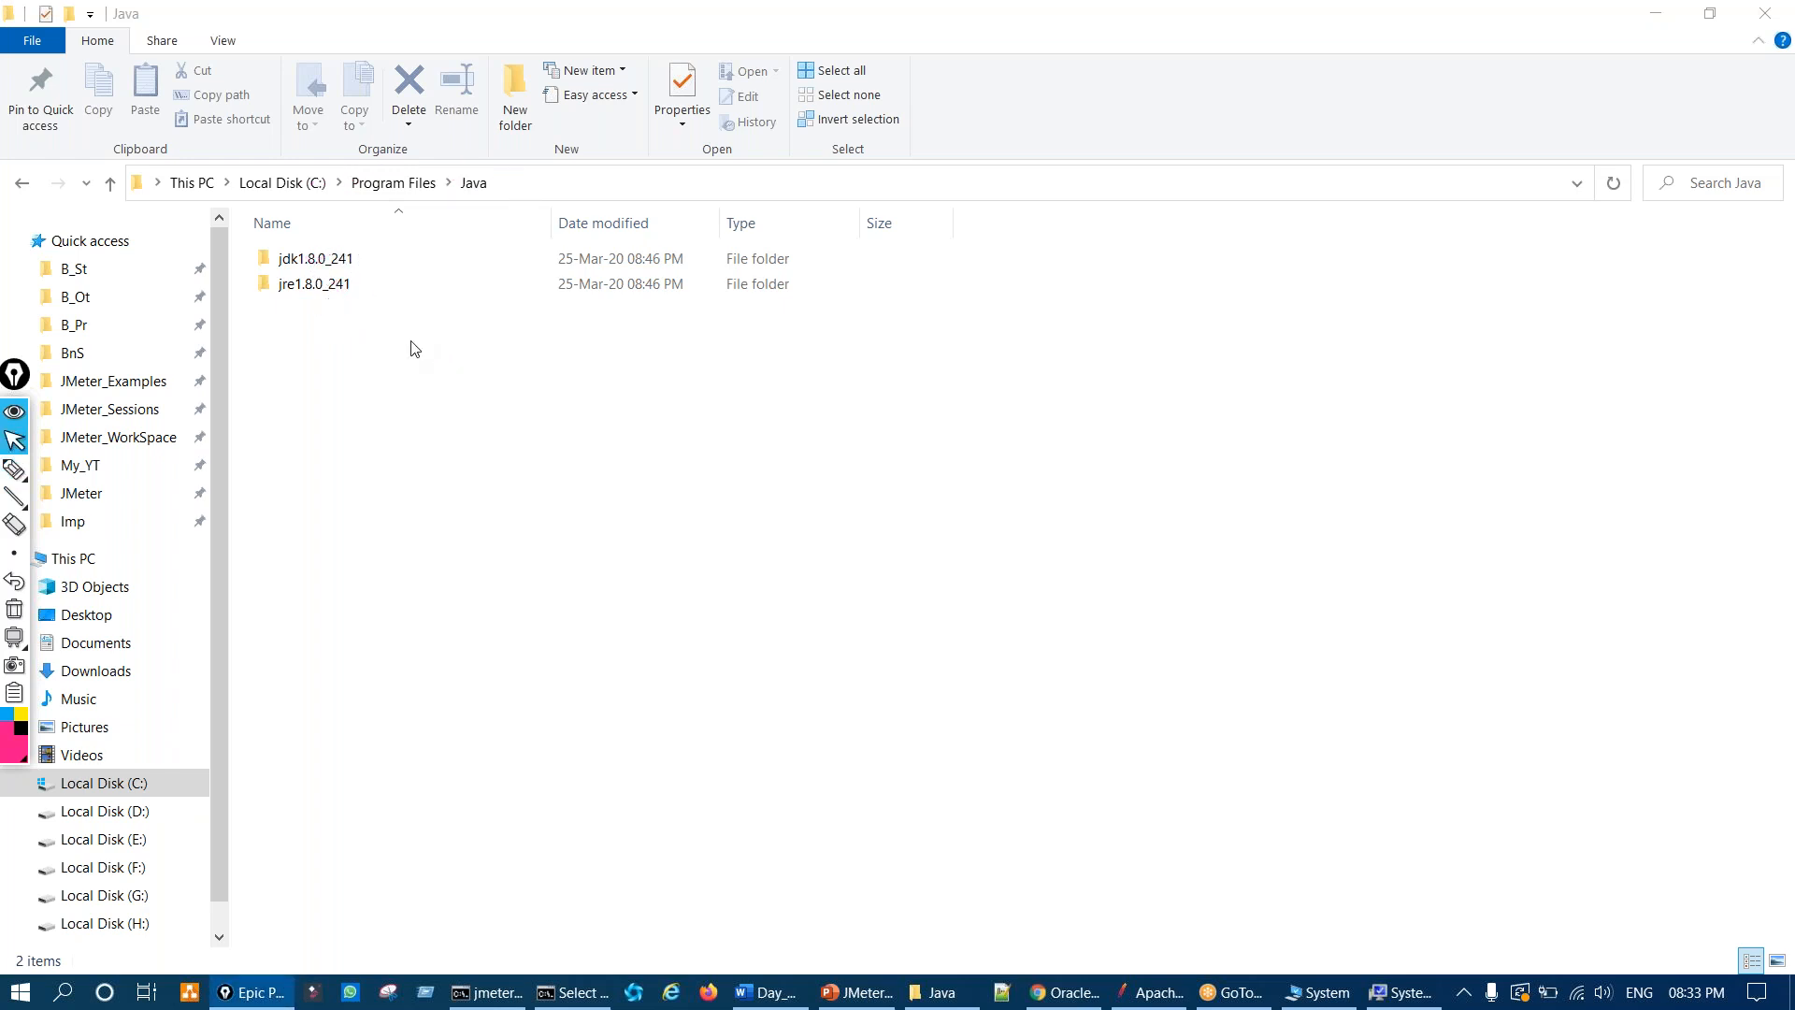
double_click(309, 261)
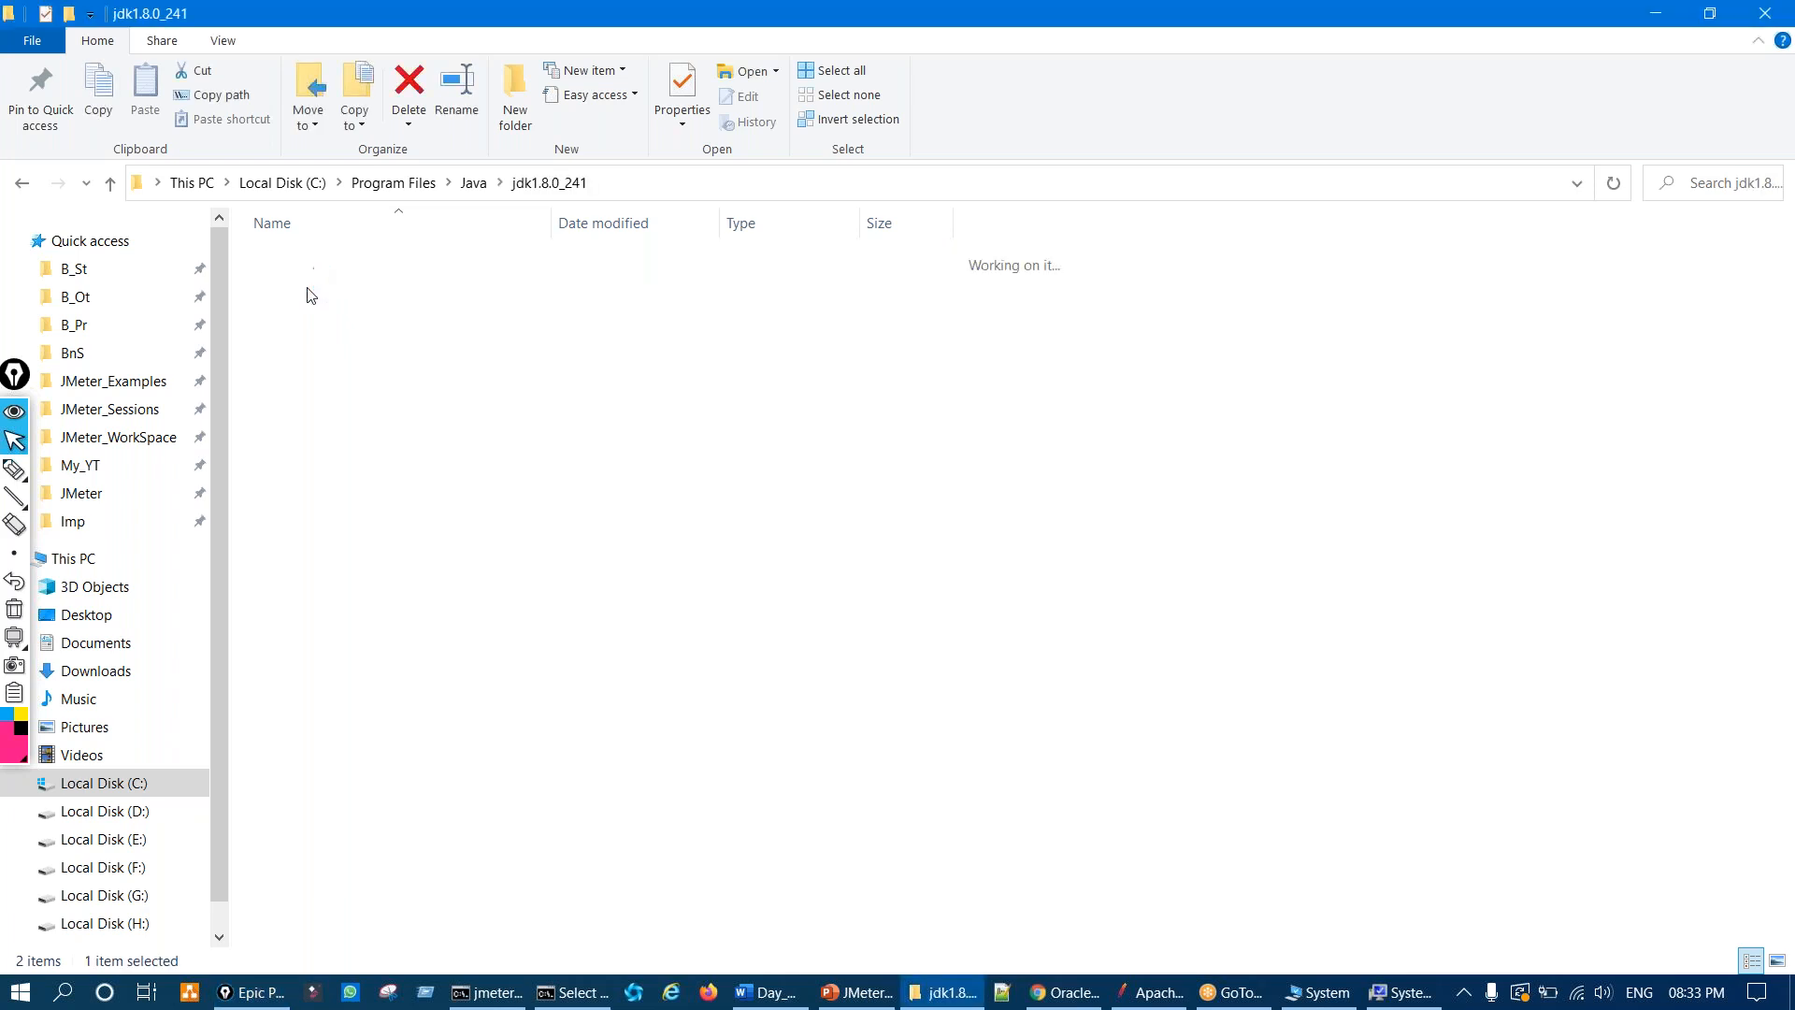
key("ctrl+shift+3")
mouse_move(300, 242)
left_mouse_down()
mouse_move(322, 251)
mouse_move(294, 241)
left_mouse_up()
key("ctrl+shift+7")
key("ctrl+shift+2")
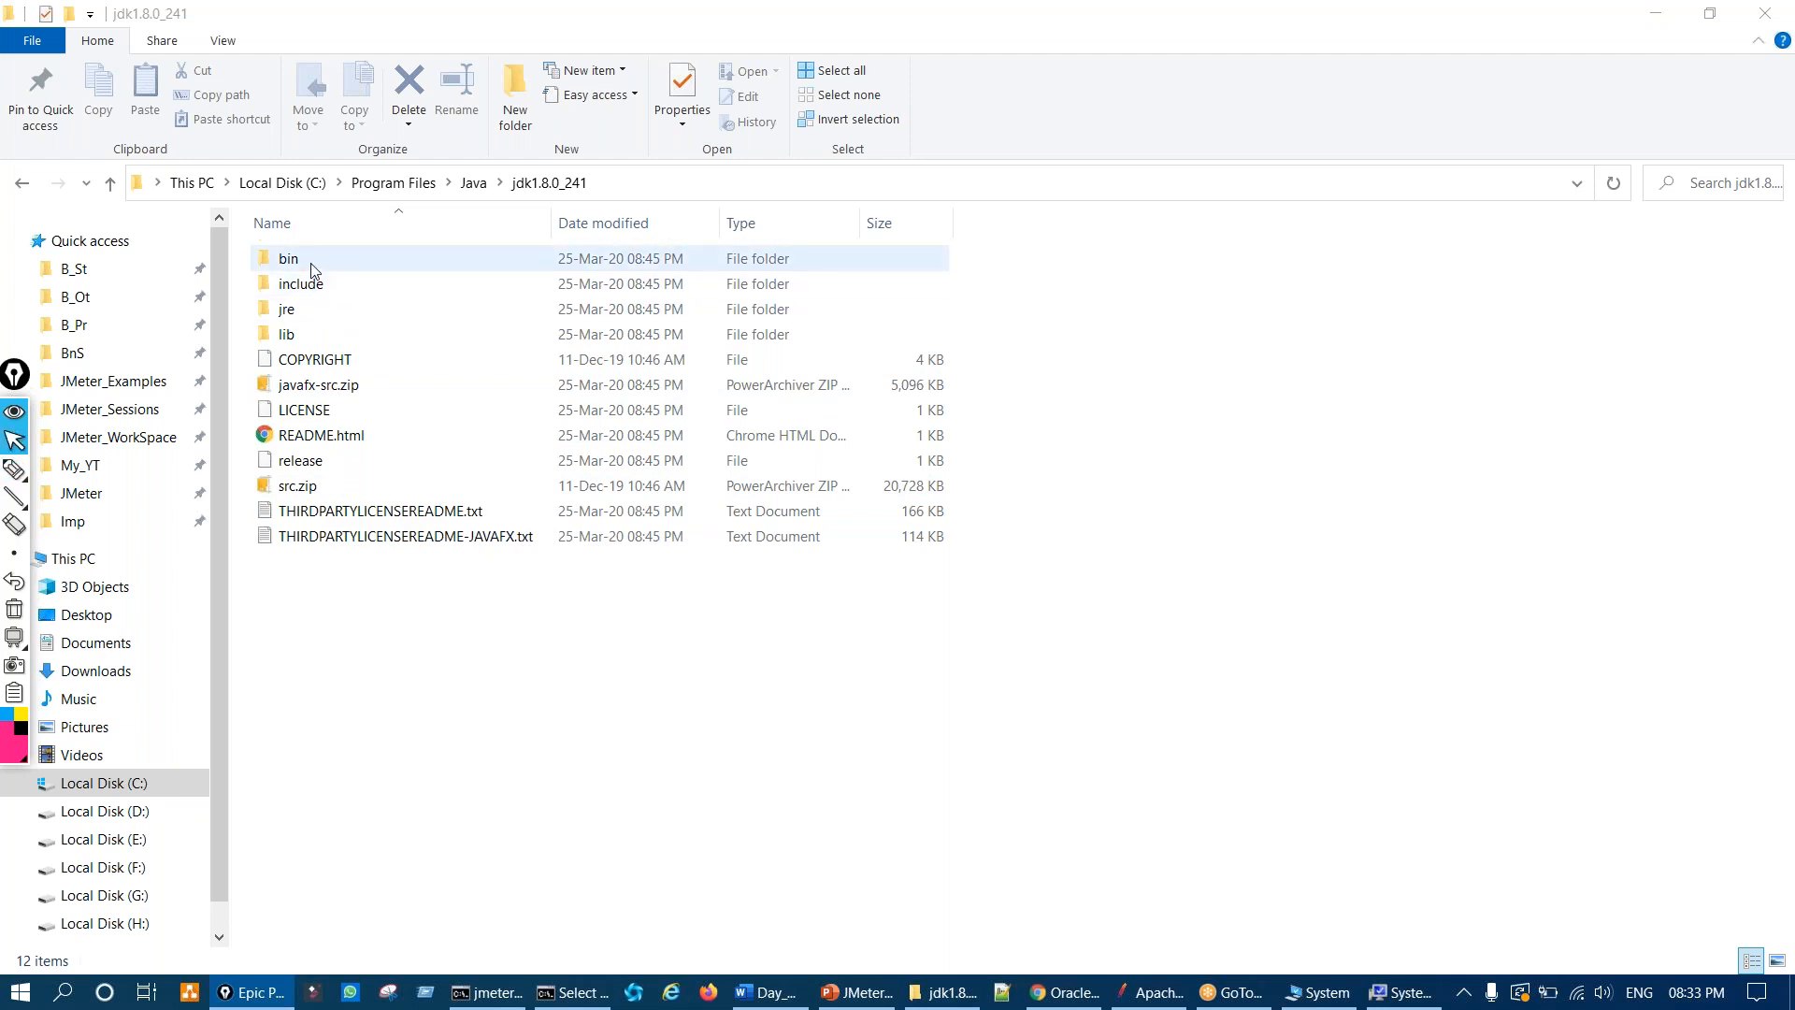
double_click(312, 267)
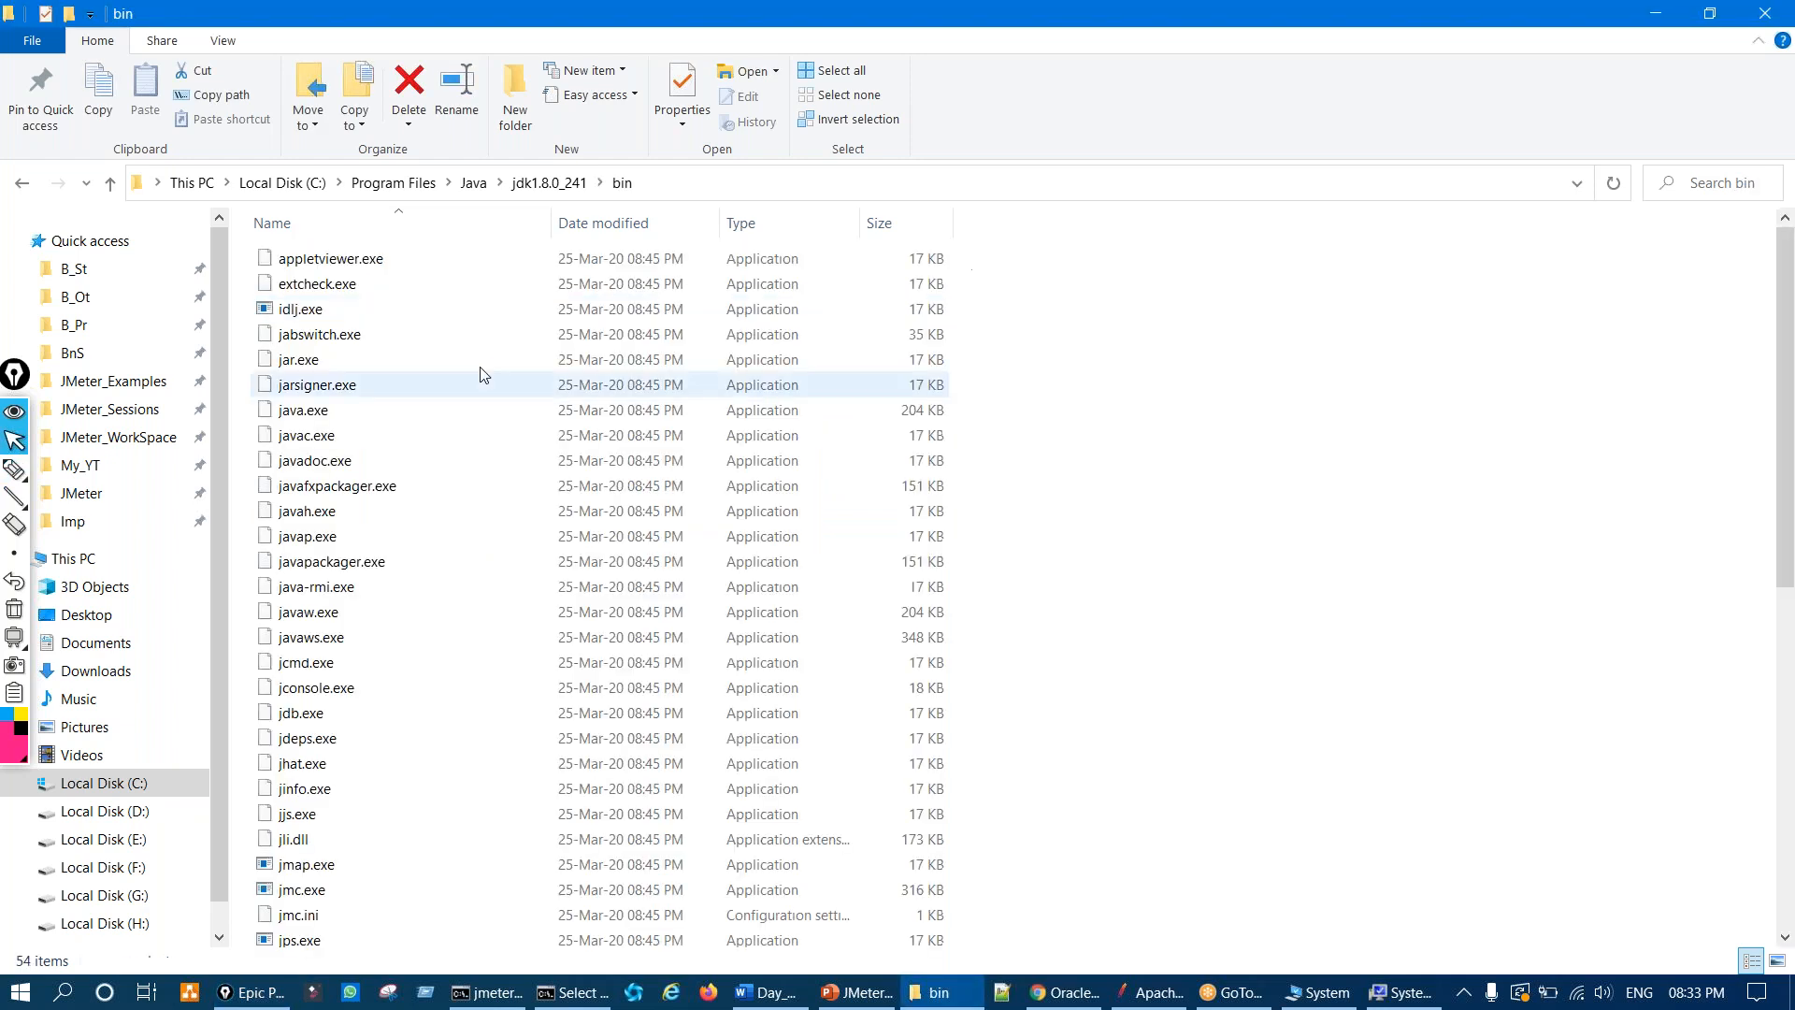
Step: Mark the application files in bin and the folder path above them, and clear the marks
key("ctrl+shift+1")
left_click_drag(402, 298, 427, 652)
mouse_move(505, 140)
left_mouse_down()
mouse_move(143, 190)
mouse_move(717, 184)
mouse_move(431, 151)
left_mouse_up()
key("ctrl+shift+7")
Step: Copy the folder path C:\Program Files\Java\jdk1.8.0_241\bin and add it as a new entry in the system Path variable
key("ctrl+shift+1")
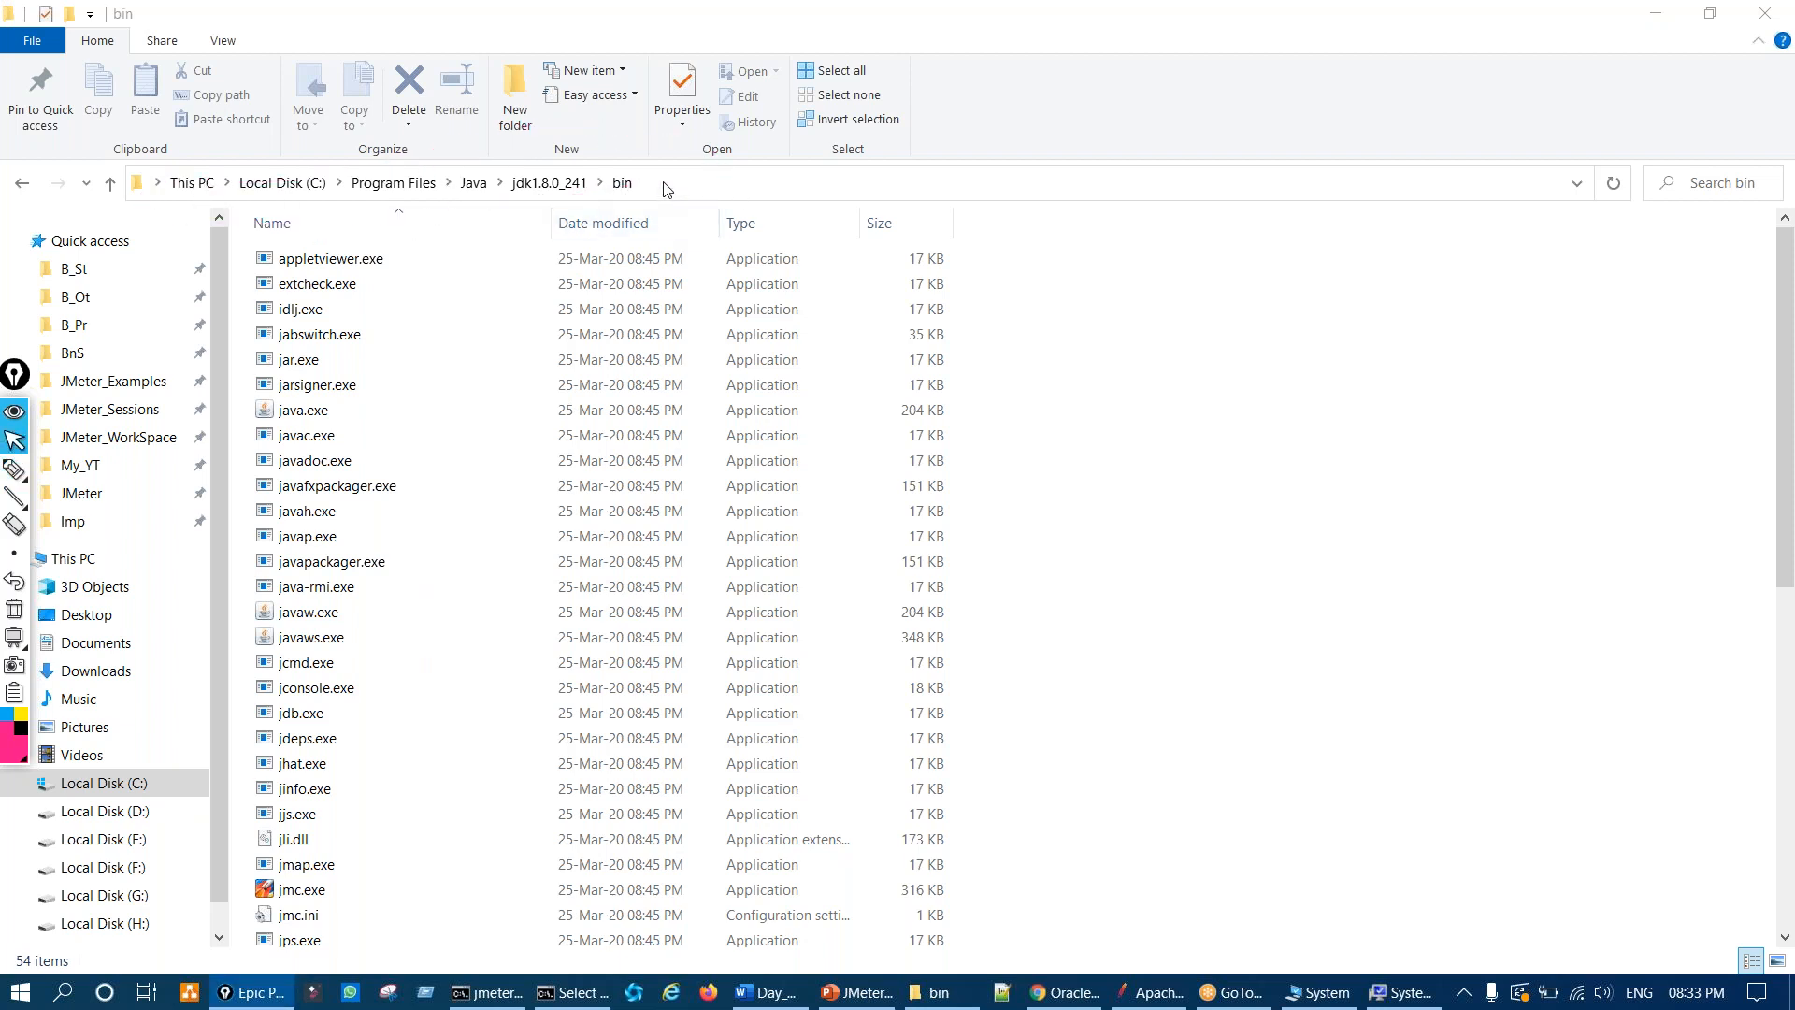
left_click(669, 185)
key("ctrl+c")
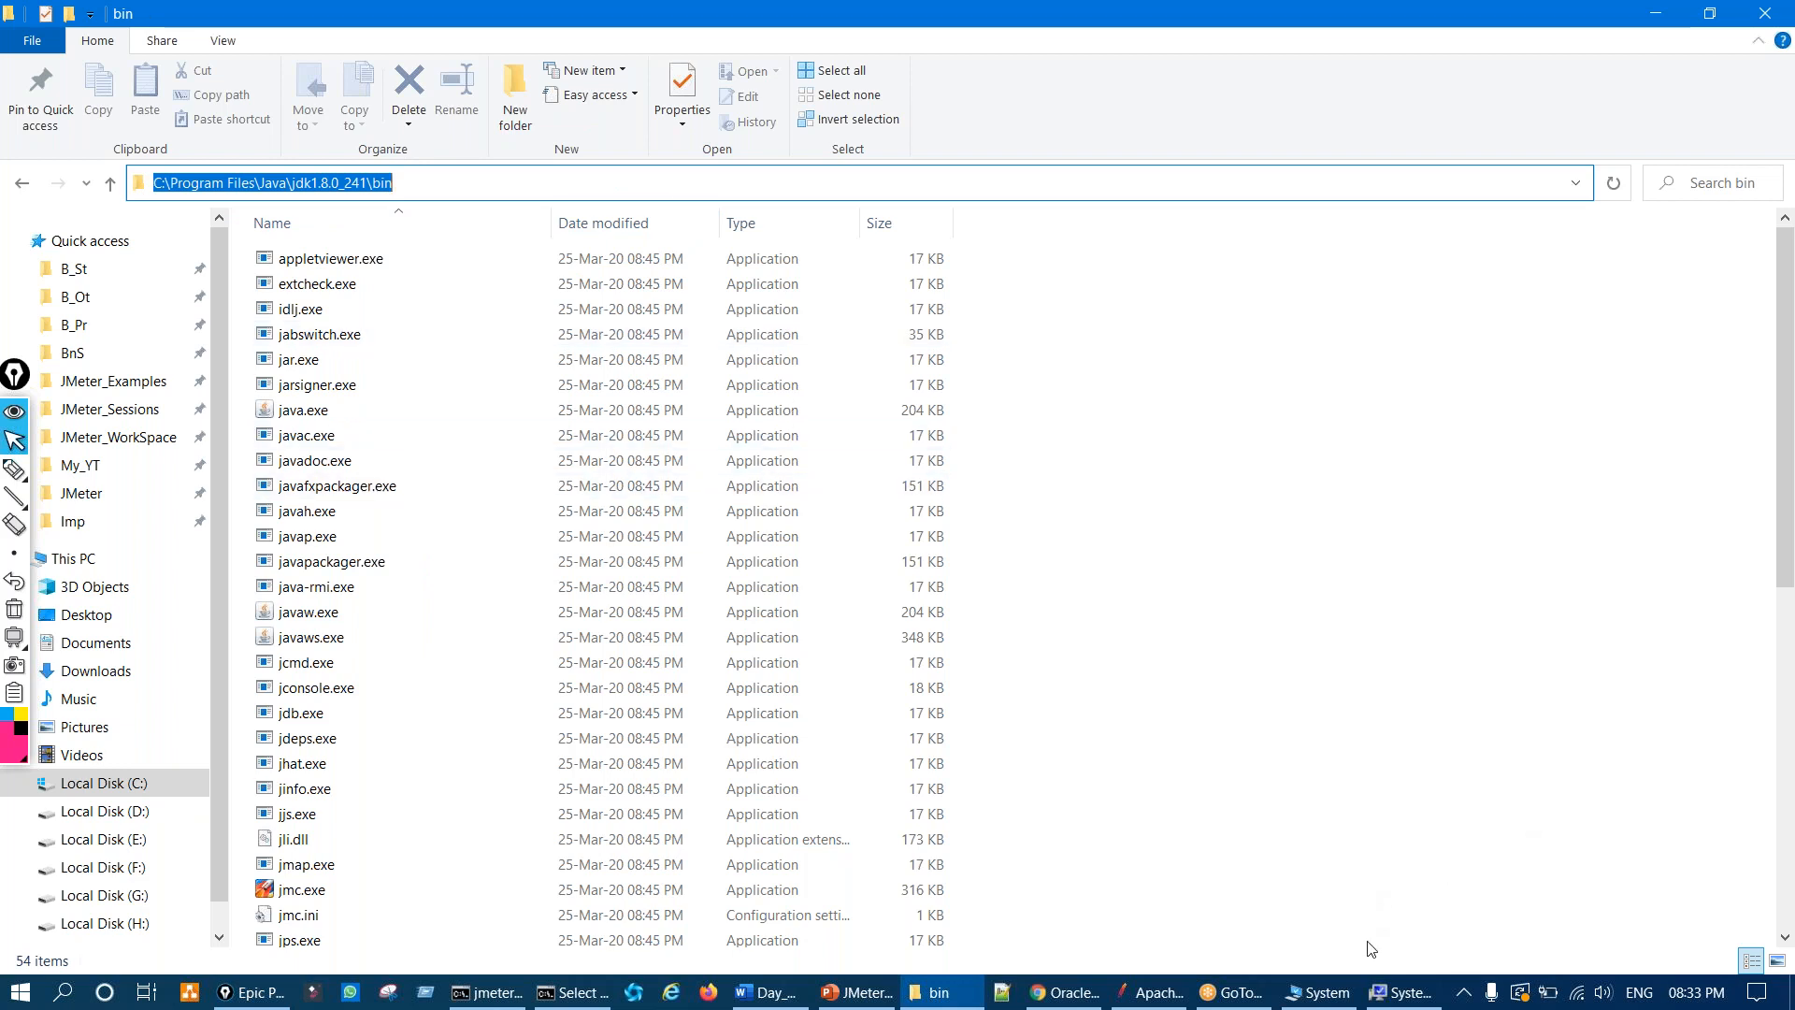
left_click(1402, 992)
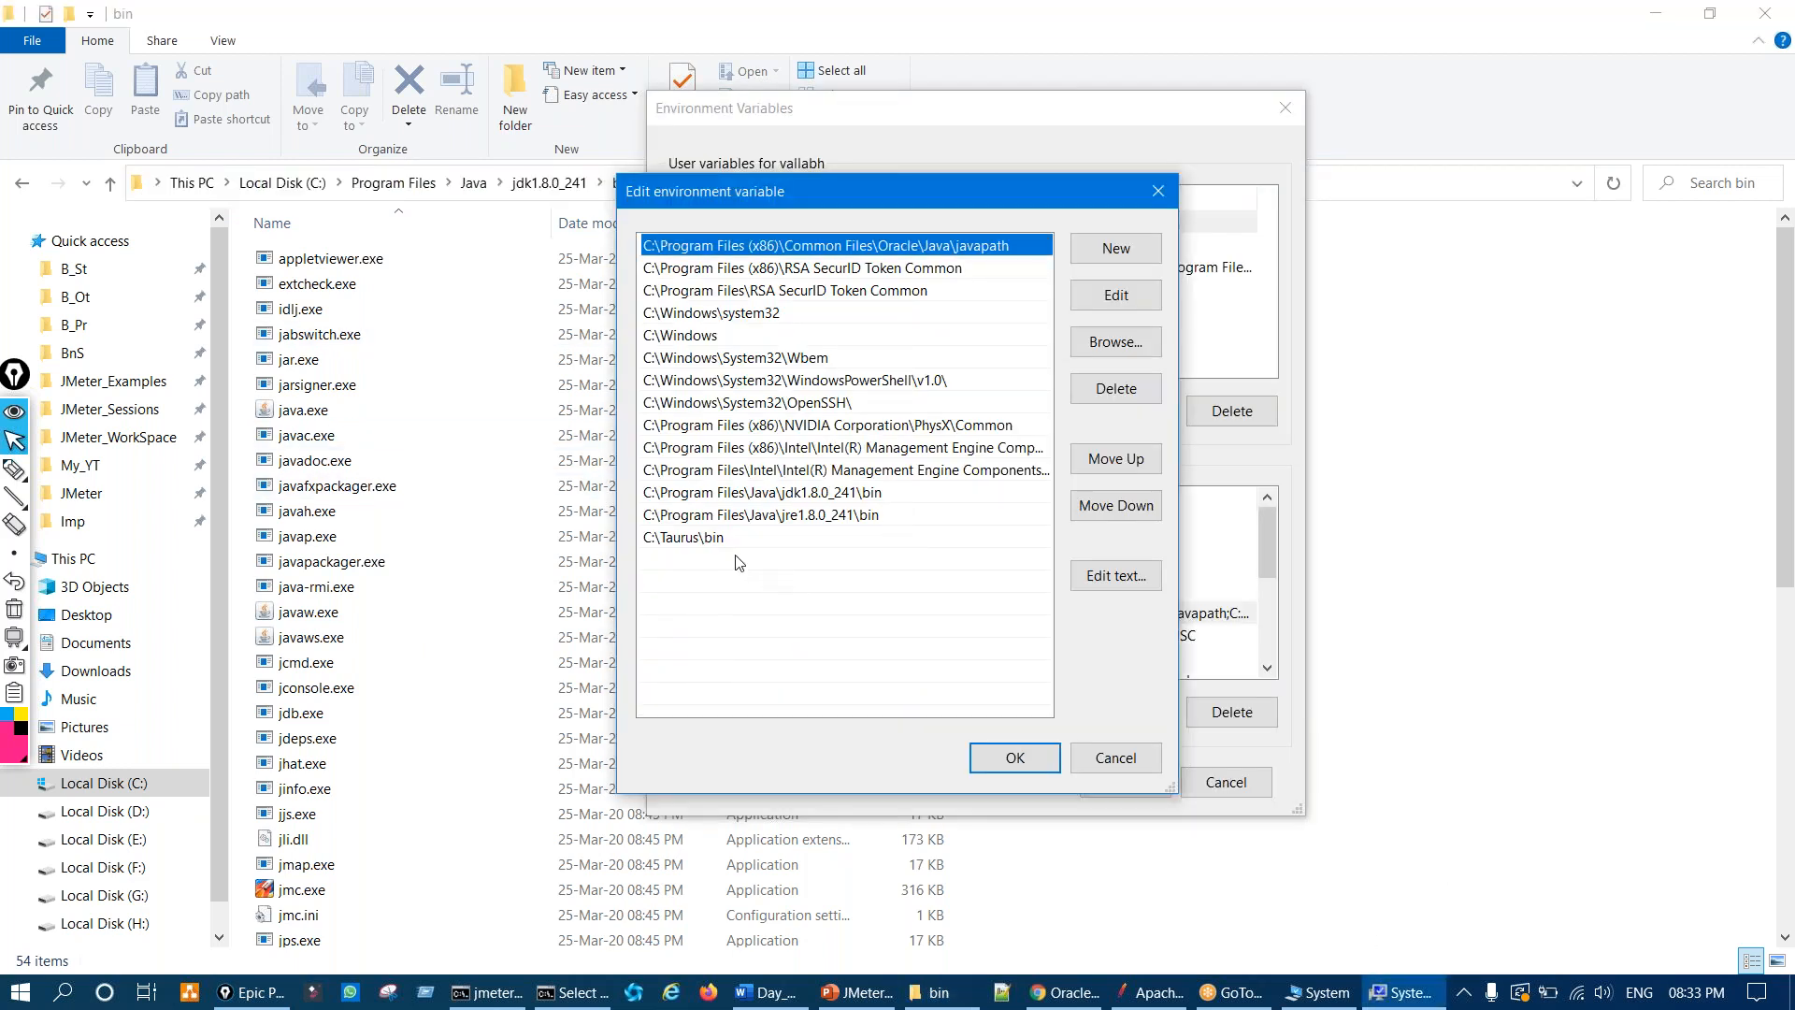
double_click(738, 561)
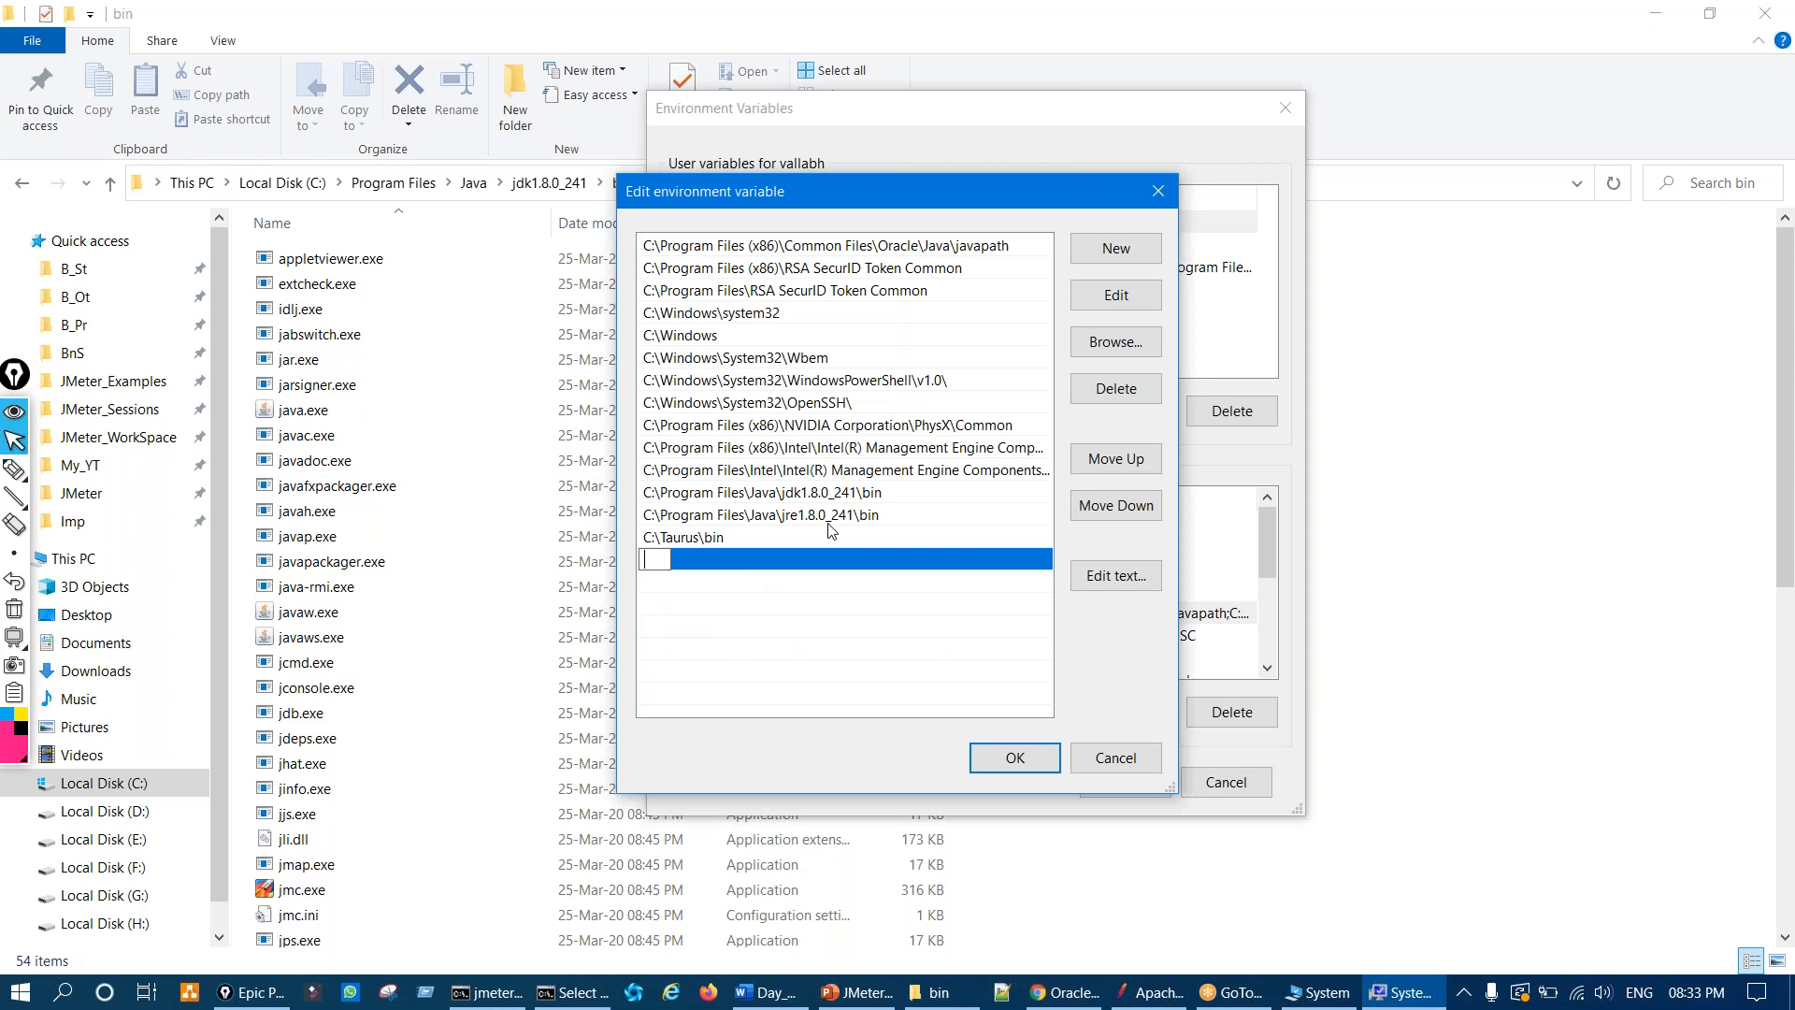
key("ctrl+v")
Step: Circle the newly added JDK bin entry at the end of the Path list, and clear the mark
key("ctrl+shift+3")
mouse_move(856, 538)
left_mouse_down()
mouse_move(854, 587)
mouse_move(858, 538)
left_mouse_up()
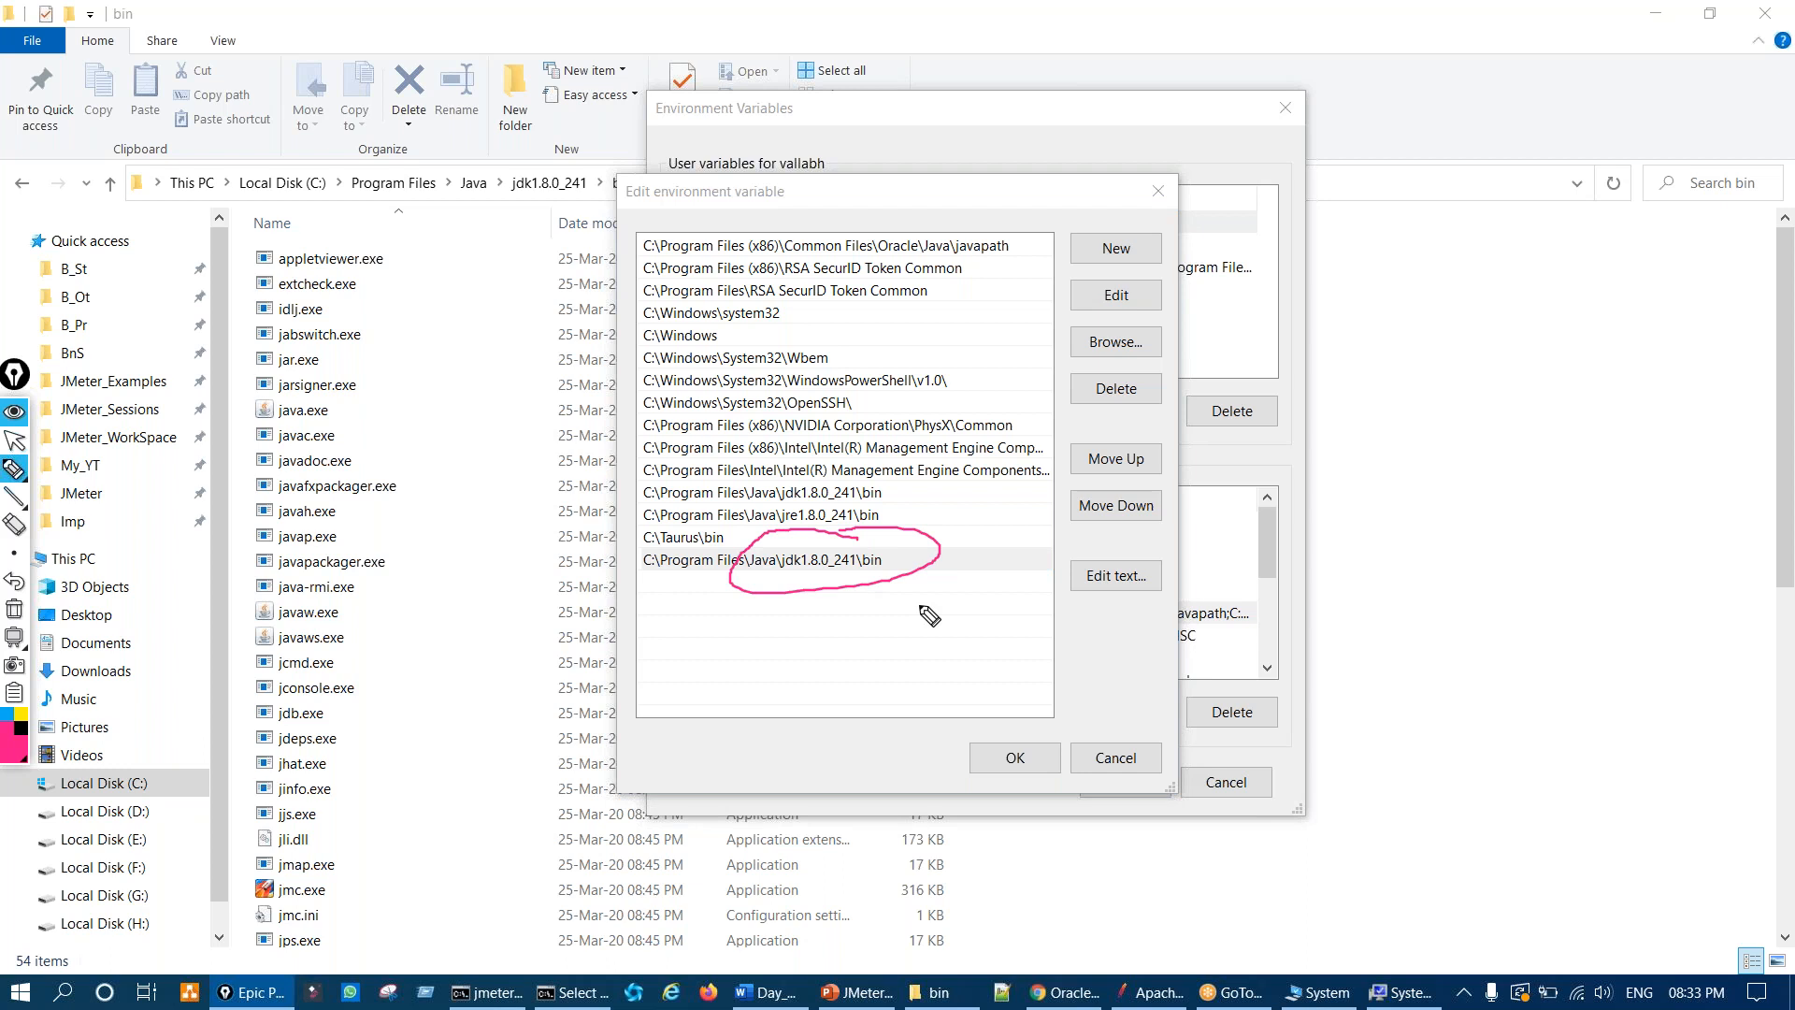
key("ctrl+shift+7")
key("ctrl+shift+2")
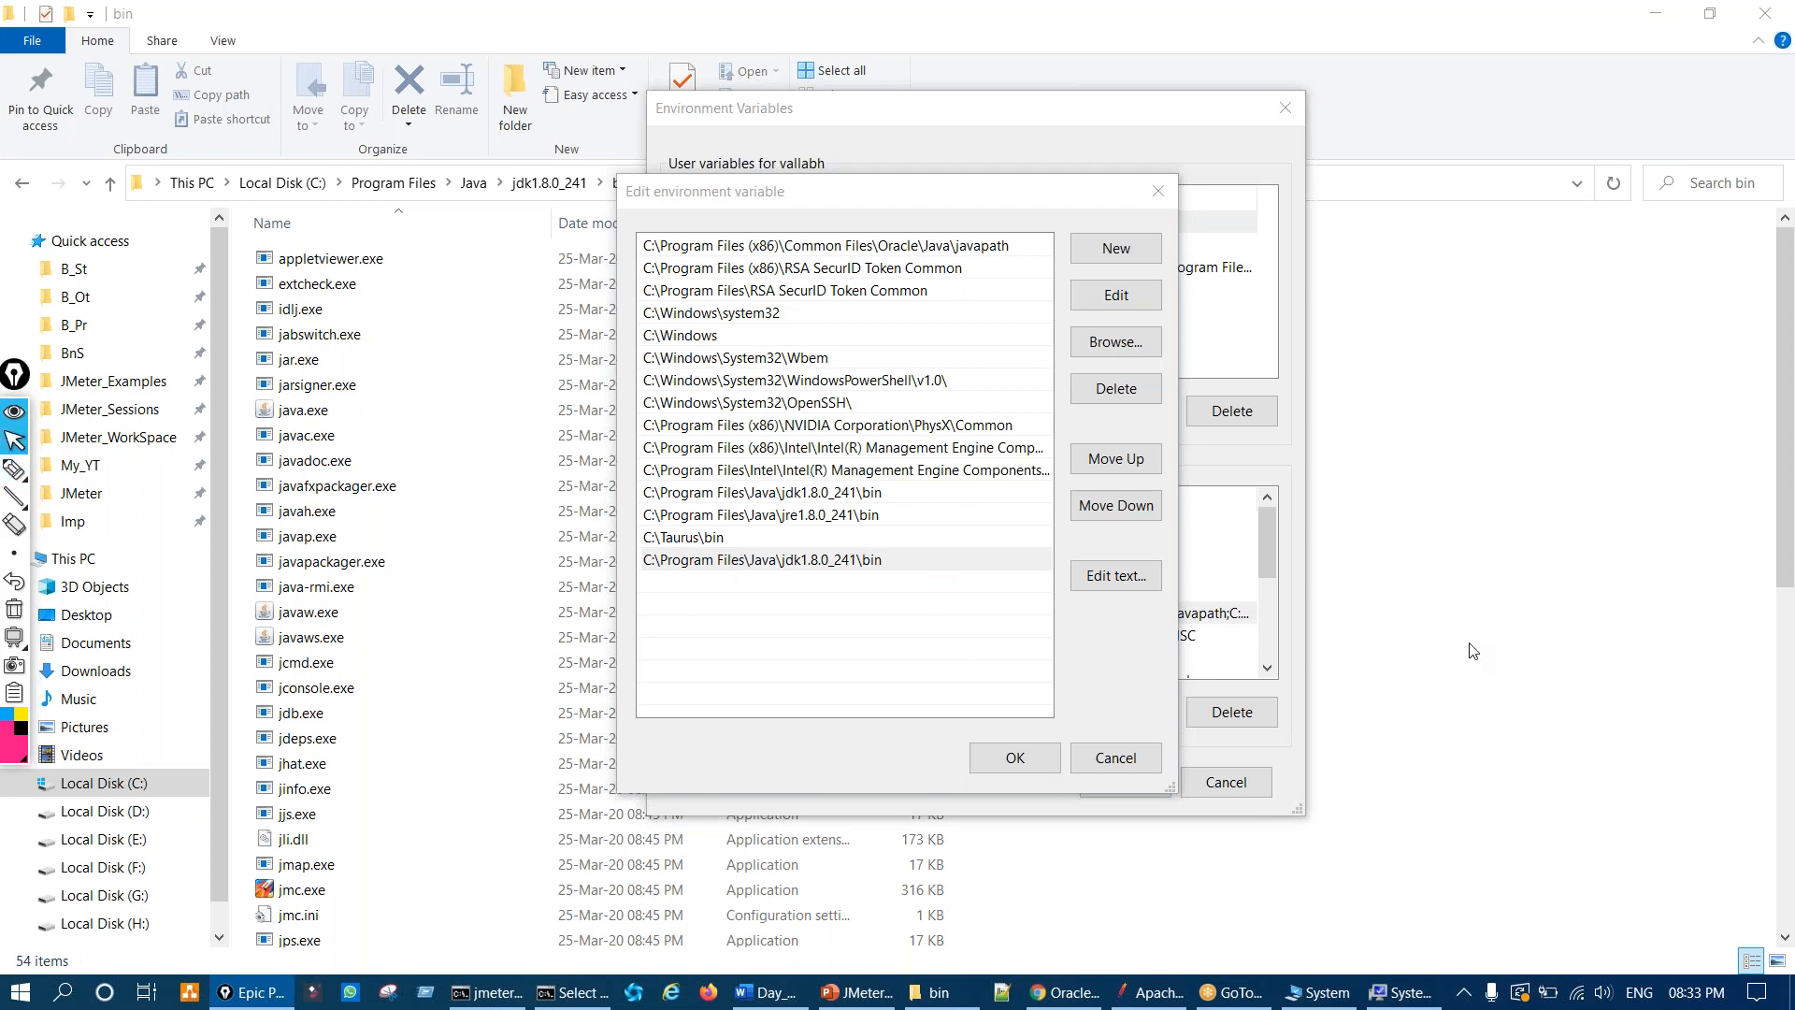
Step: Return to the Java folder in File Explorer, mark the jre1.8.0_241 folder, and clear the mark
left_click(1473, 652)
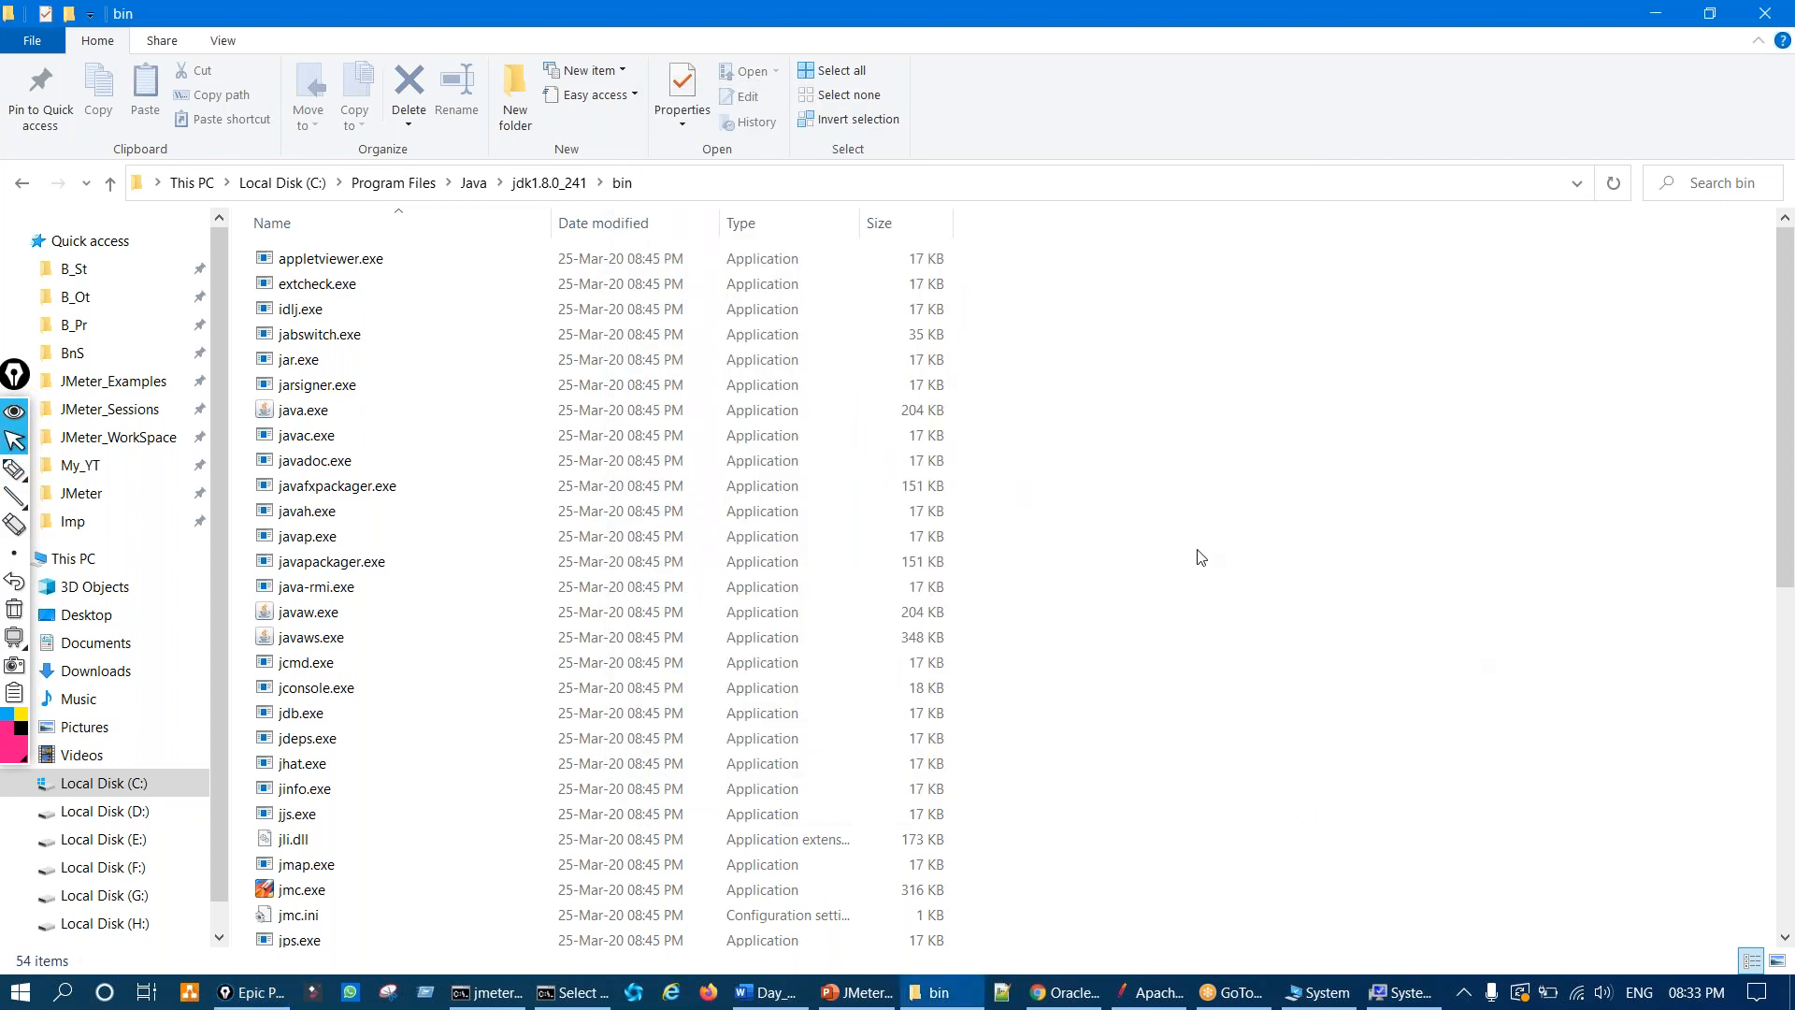
left_click(474, 183)
key("ctrl+shift+3")
mouse_move(336, 282)
left_mouse_down()
mouse_move(425, 311)
mouse_move(362, 317)
left_mouse_up()
key("ctrl+shift+7")
Step: Open the jre1.8.0_241 folder and its bin subfolder
key("ctrl+shift+2")
double_click(342, 293)
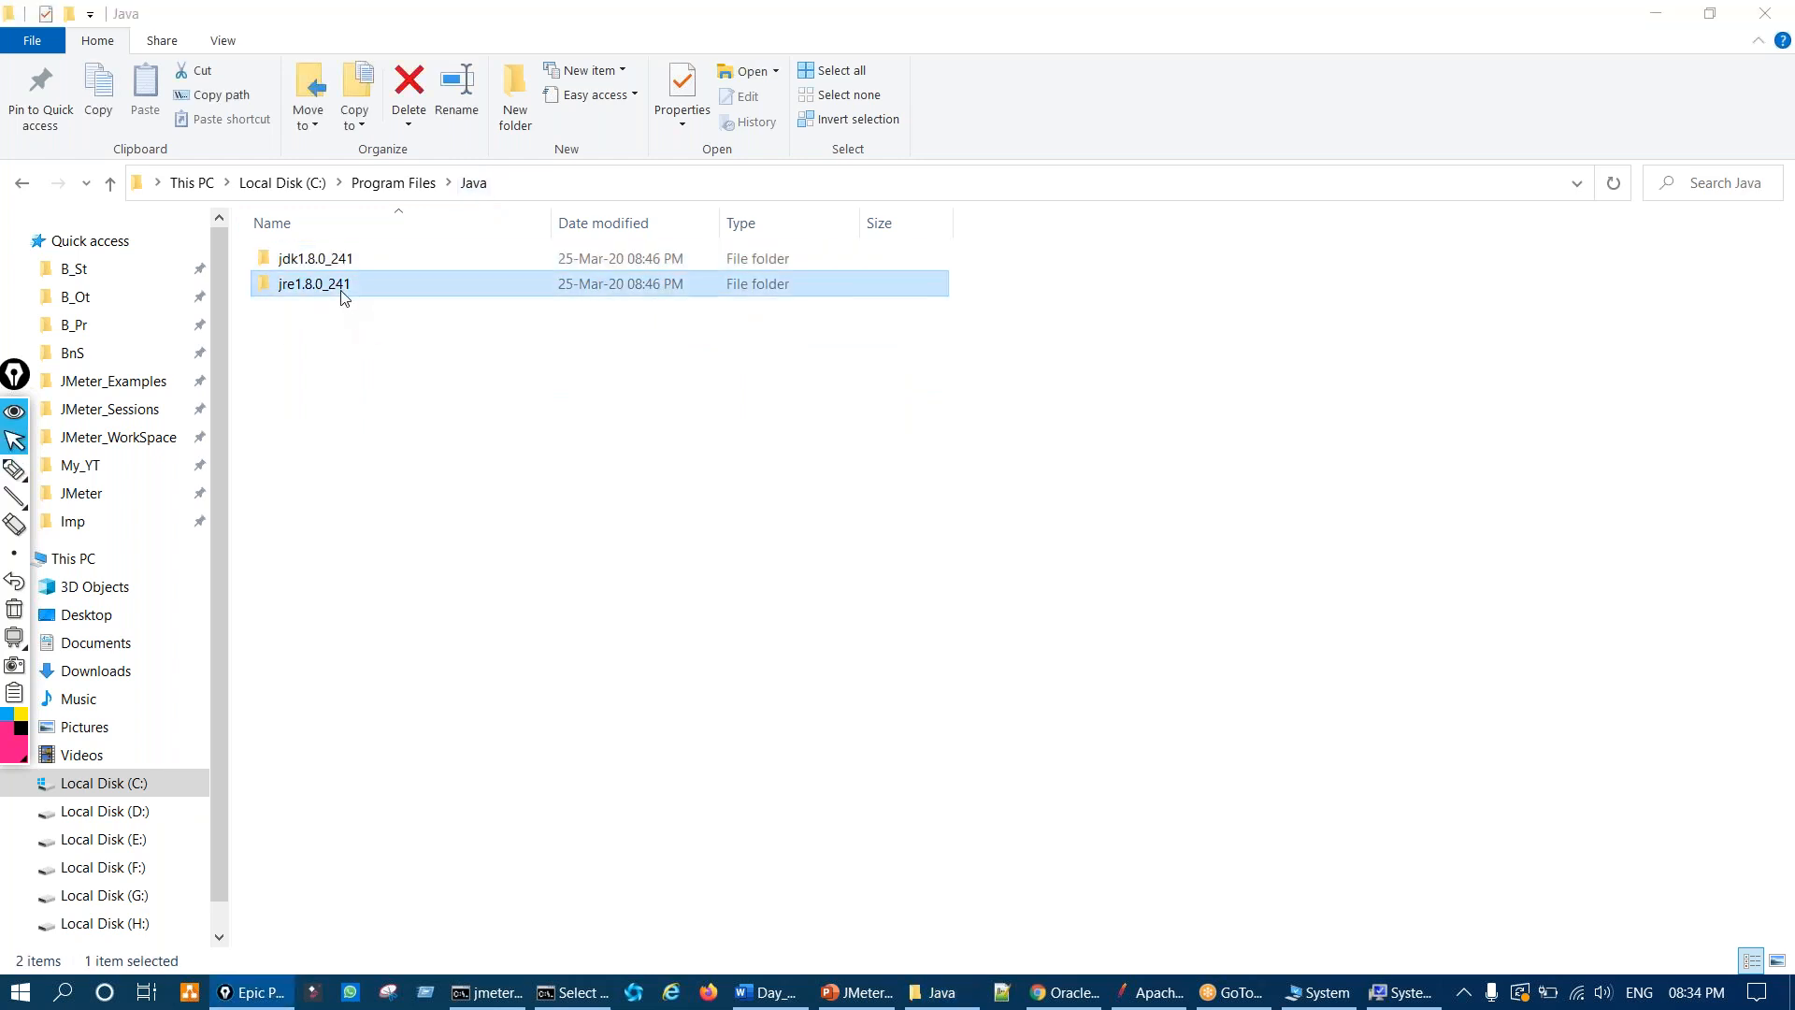
double_click(322, 262)
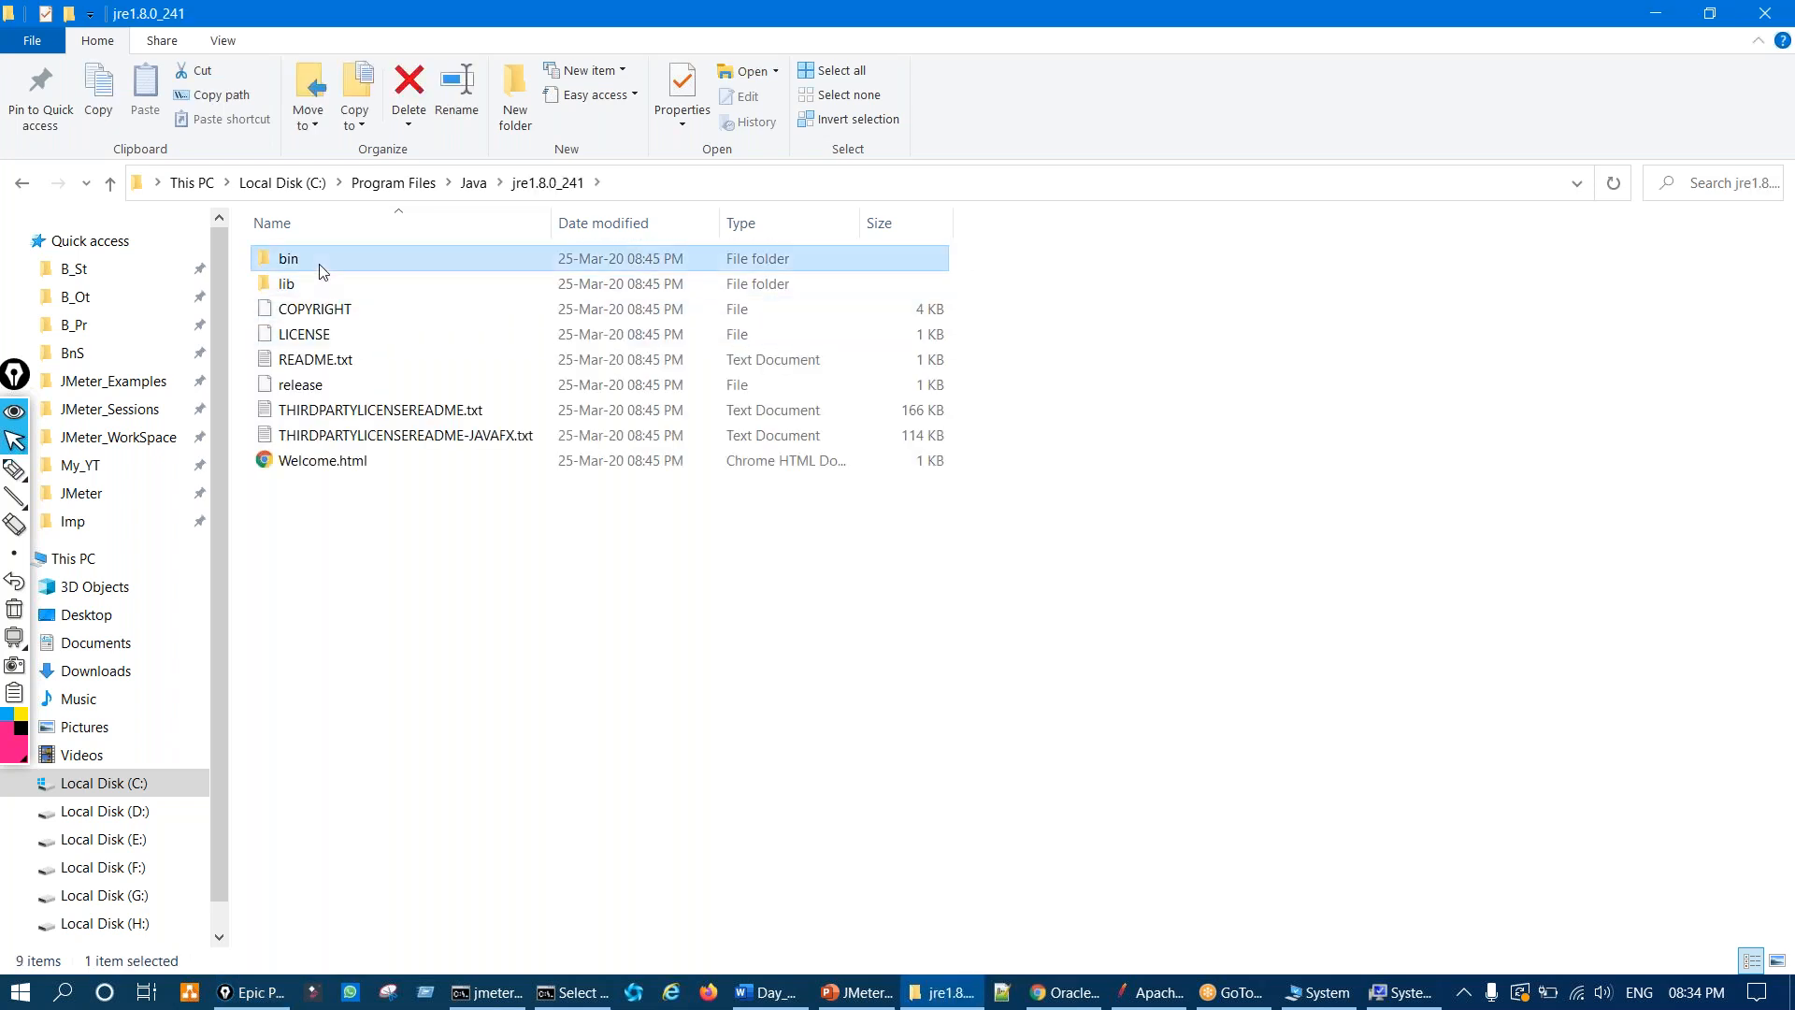
Step: Copy the folder path C:\Program Files\Java\jre1.8.0_241\bin and add it as a new entry in the system Path variable
left_click(822, 186)
key("ctrl+c")
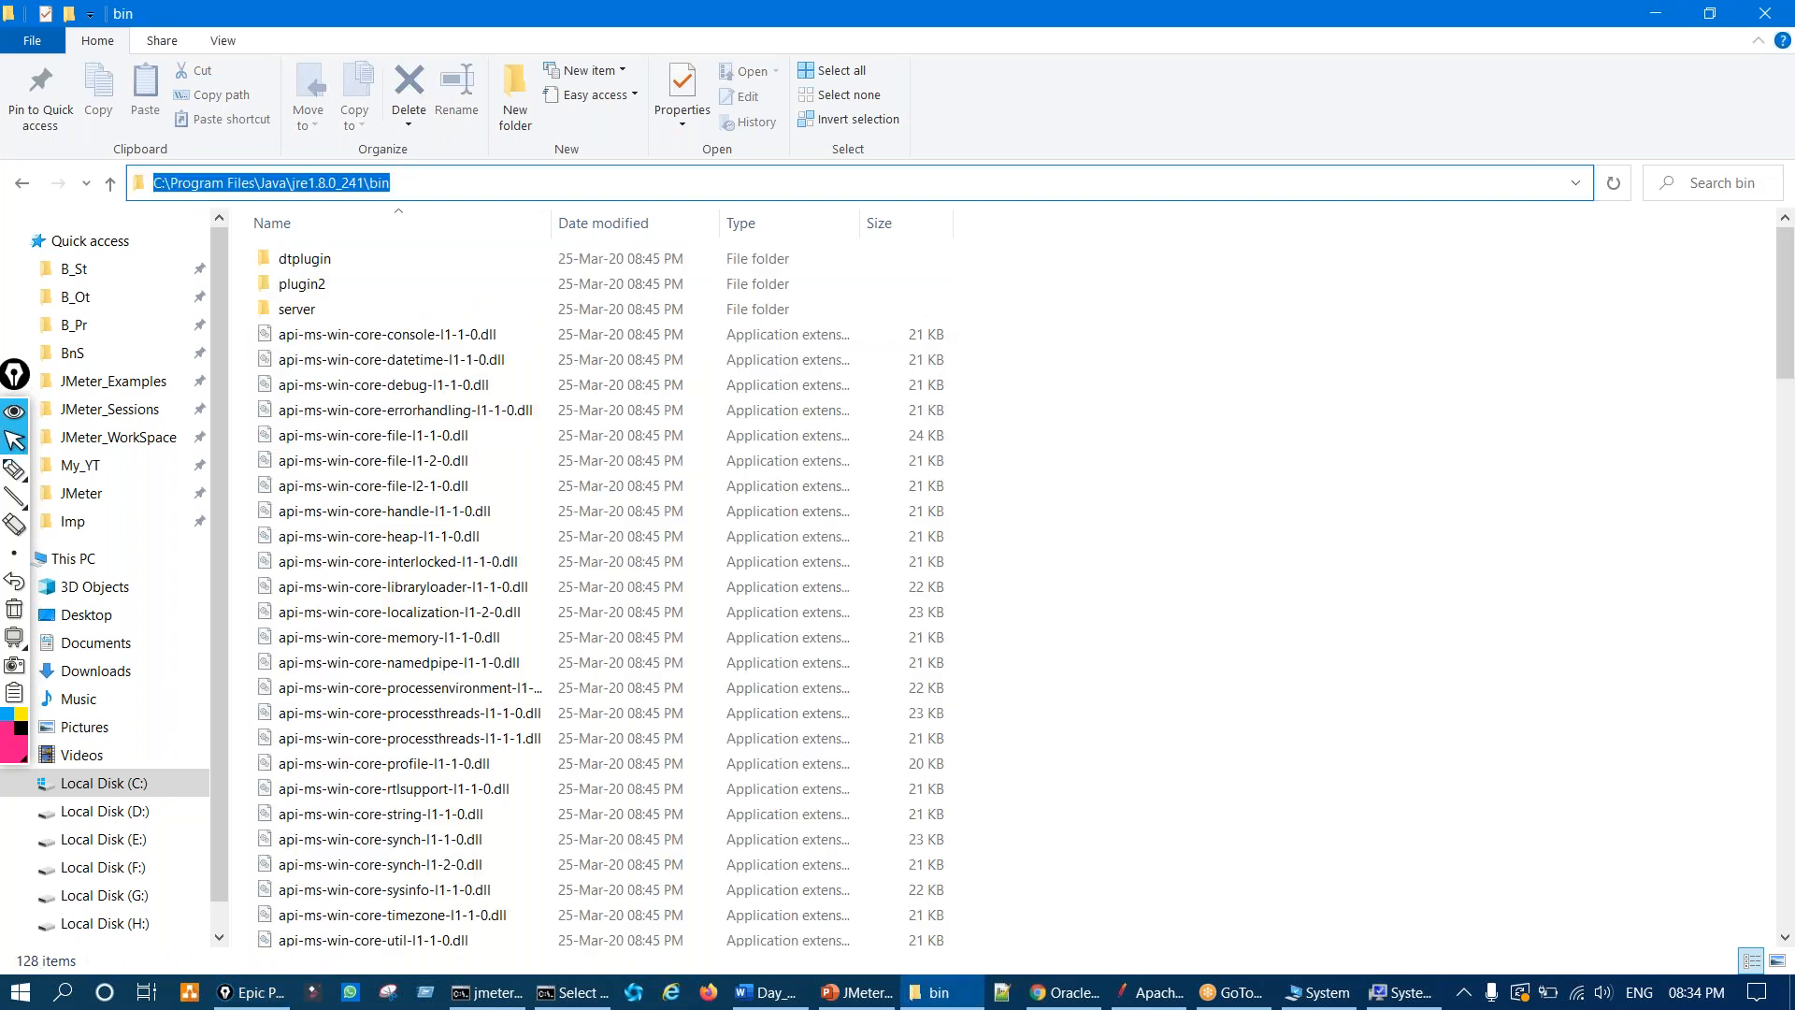
left_click(1122, 531)
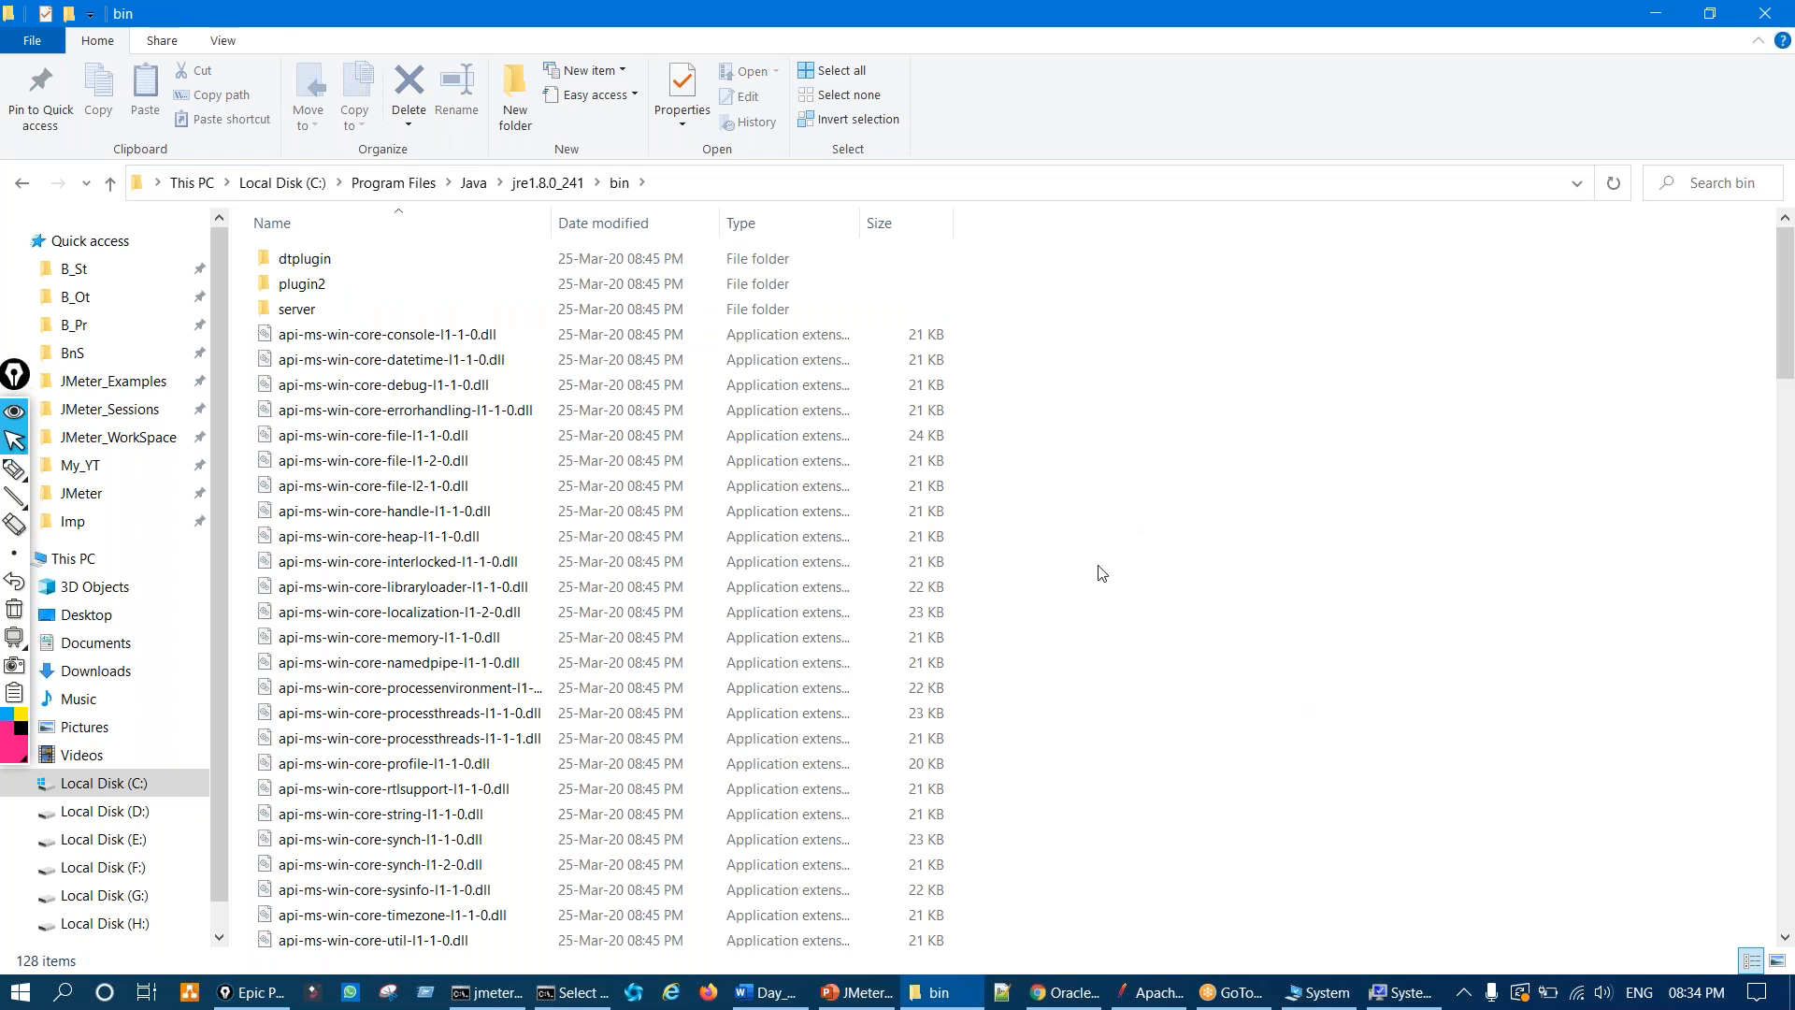
left_click(1403, 992)
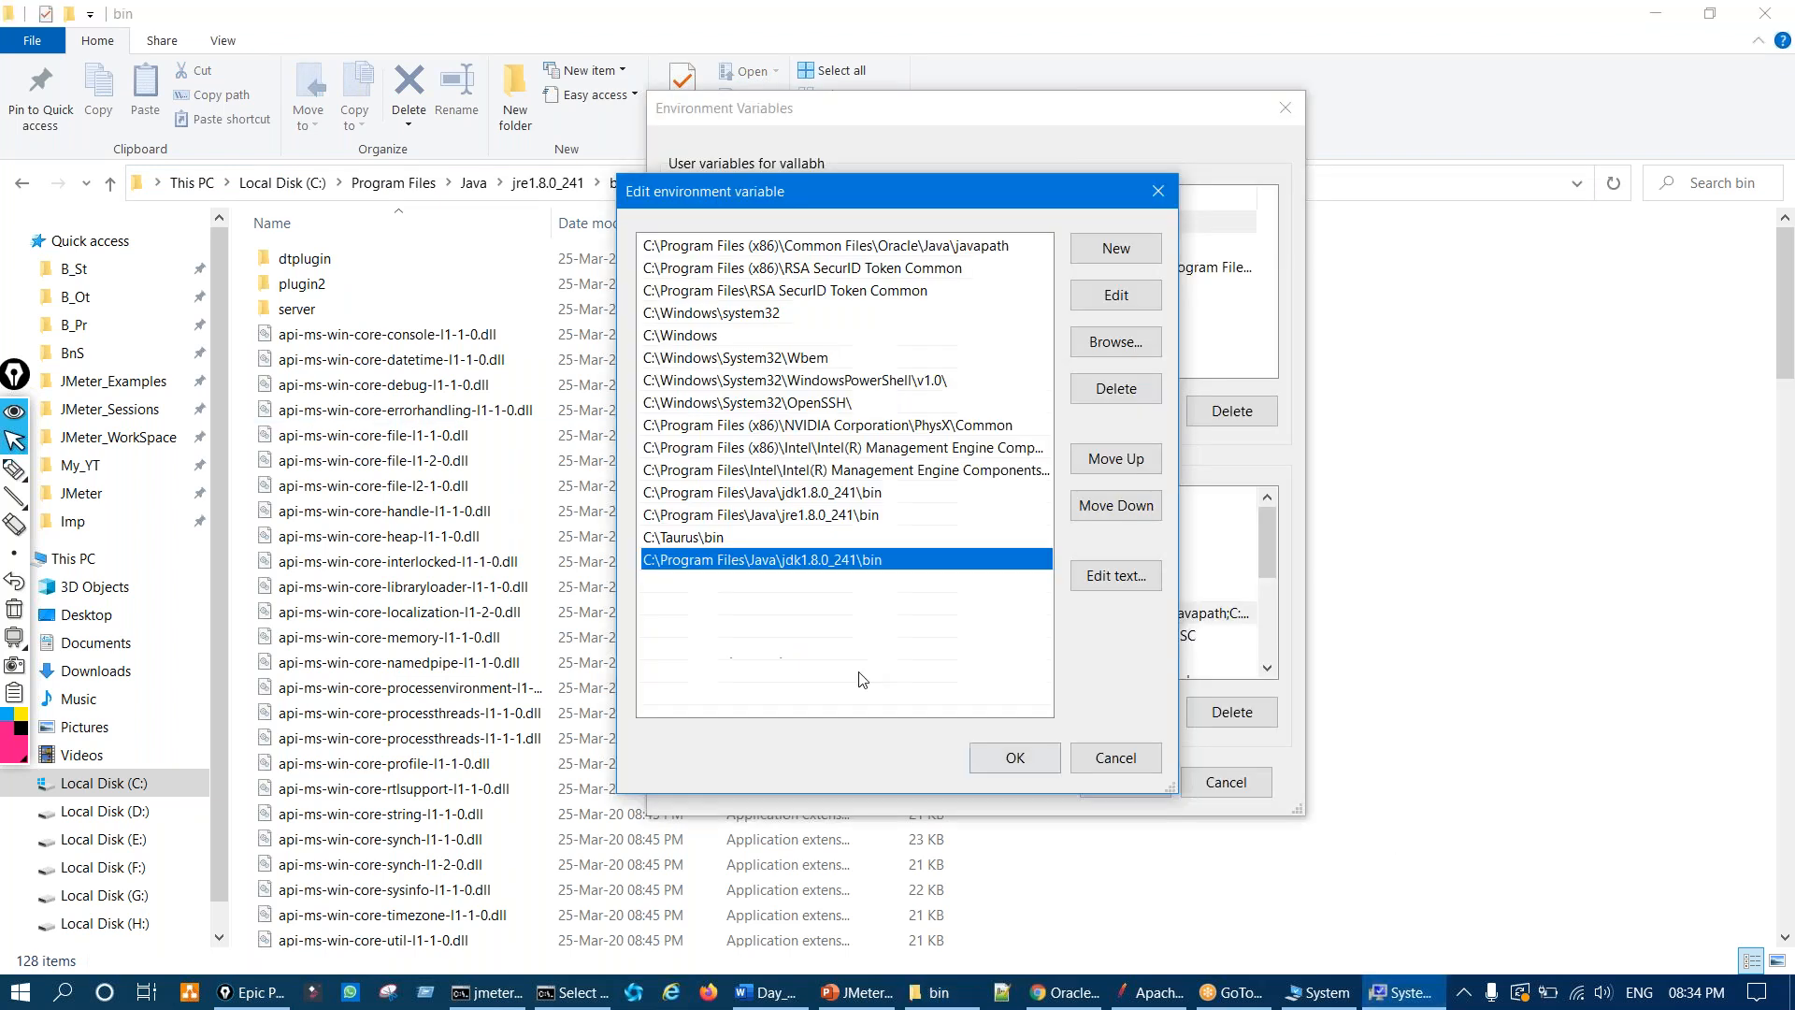
double_click(748, 594)
key("ctrl+v")
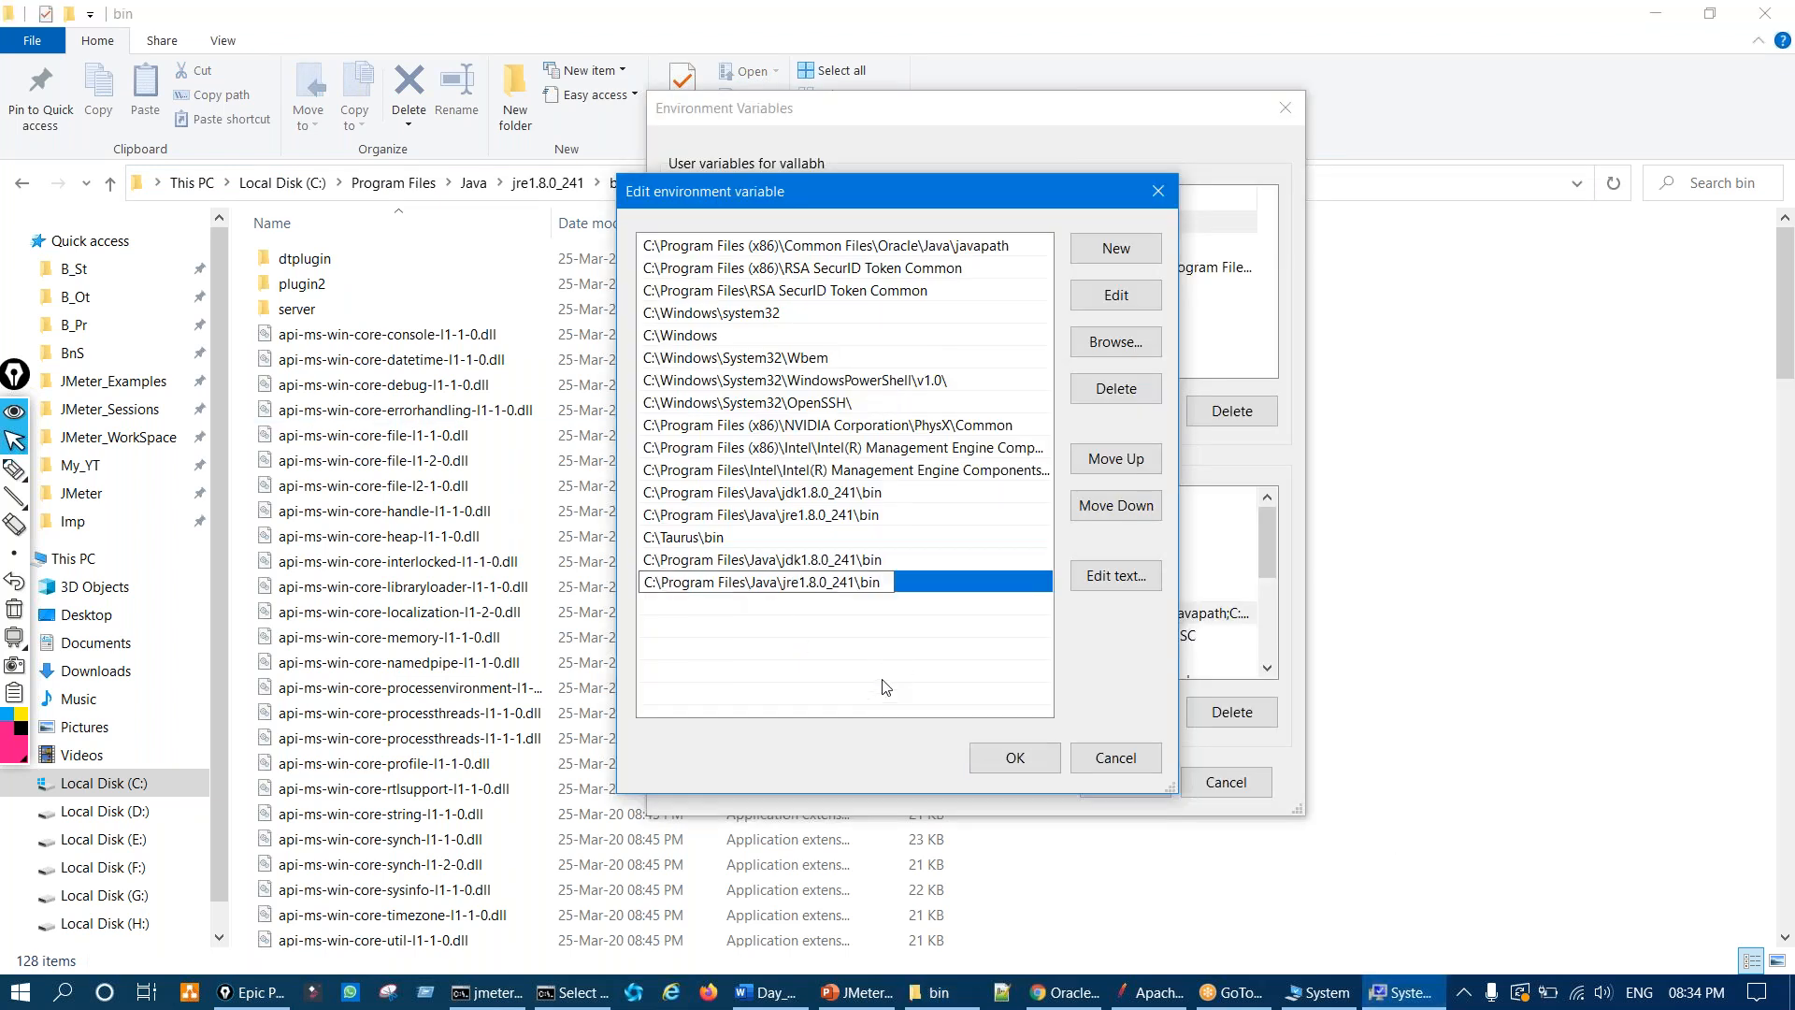
Step: Mark the JDK and JRE bin entries in the Path list with ticks, a circle and an underline, clearing each mark
key("ctrl+shift+3")
mouse_move(769, 579)
left_mouse_down()
mouse_move(794, 599)
mouse_move(760, 608)
mouse_move(865, 531)
mouse_move(917, 524)
left_mouse_up()
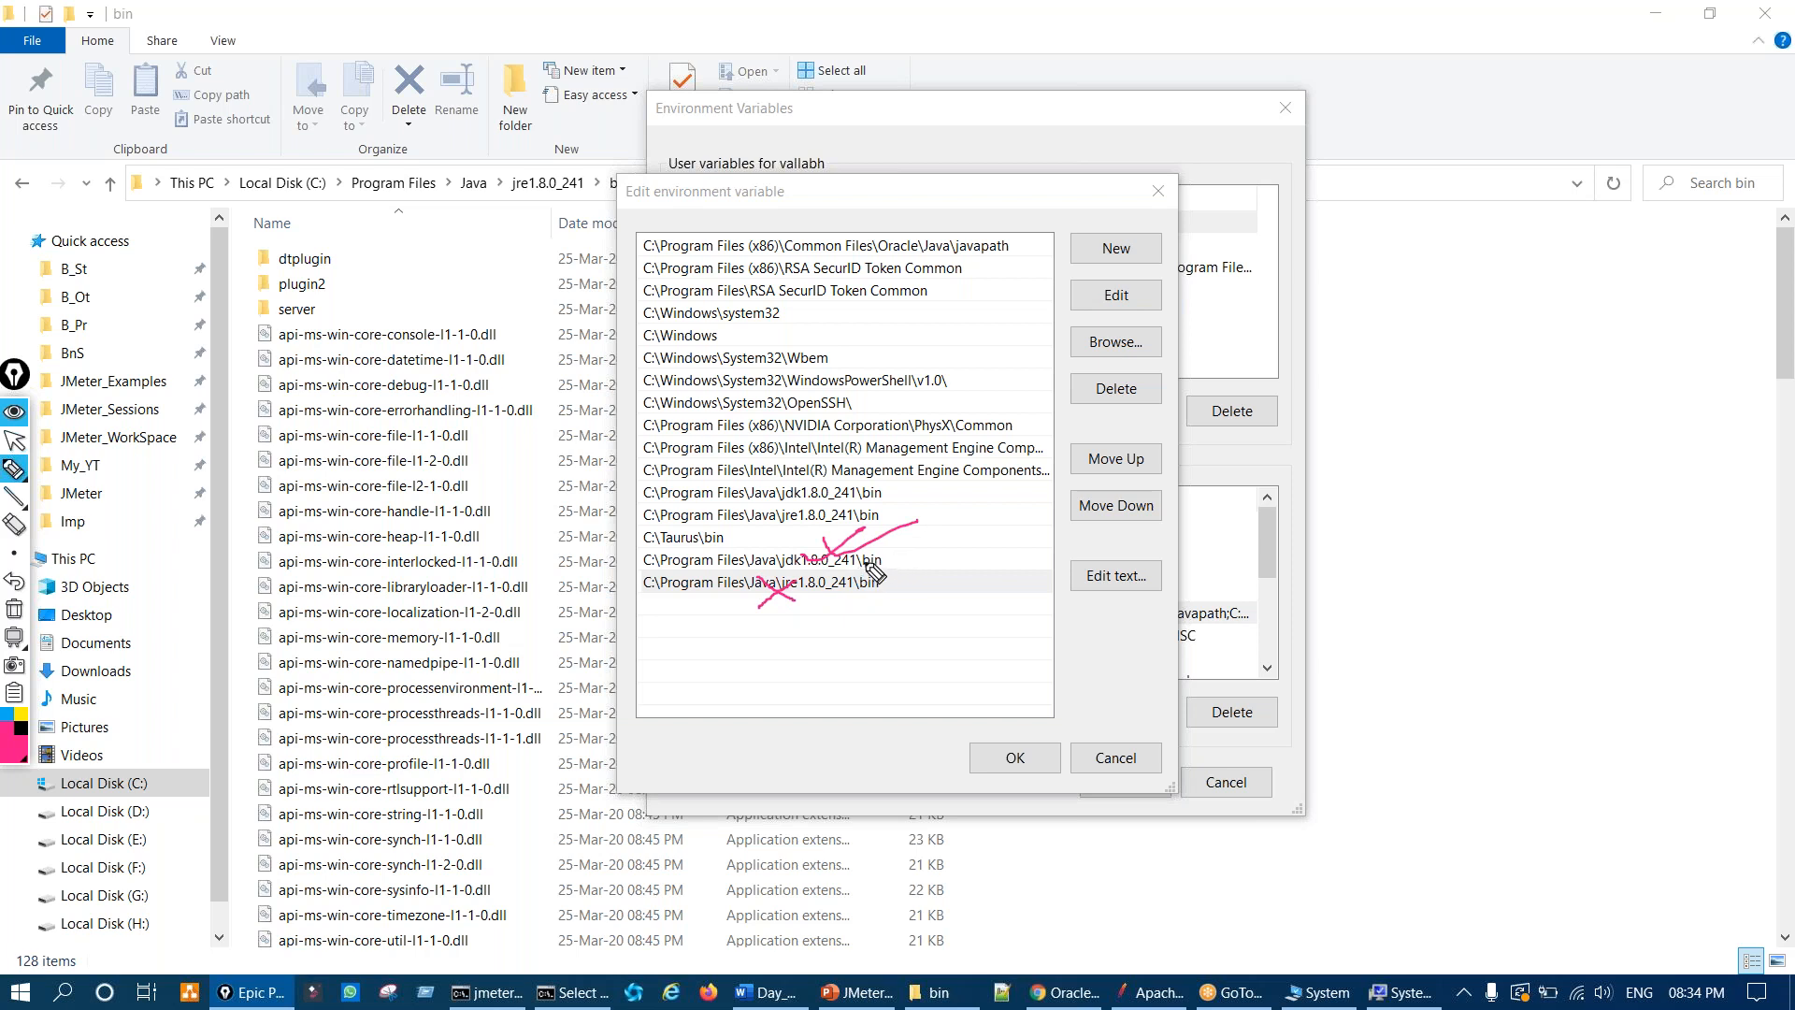
key("ctrl+shift+7")
left_click_drag(821, 621, 786, 603)
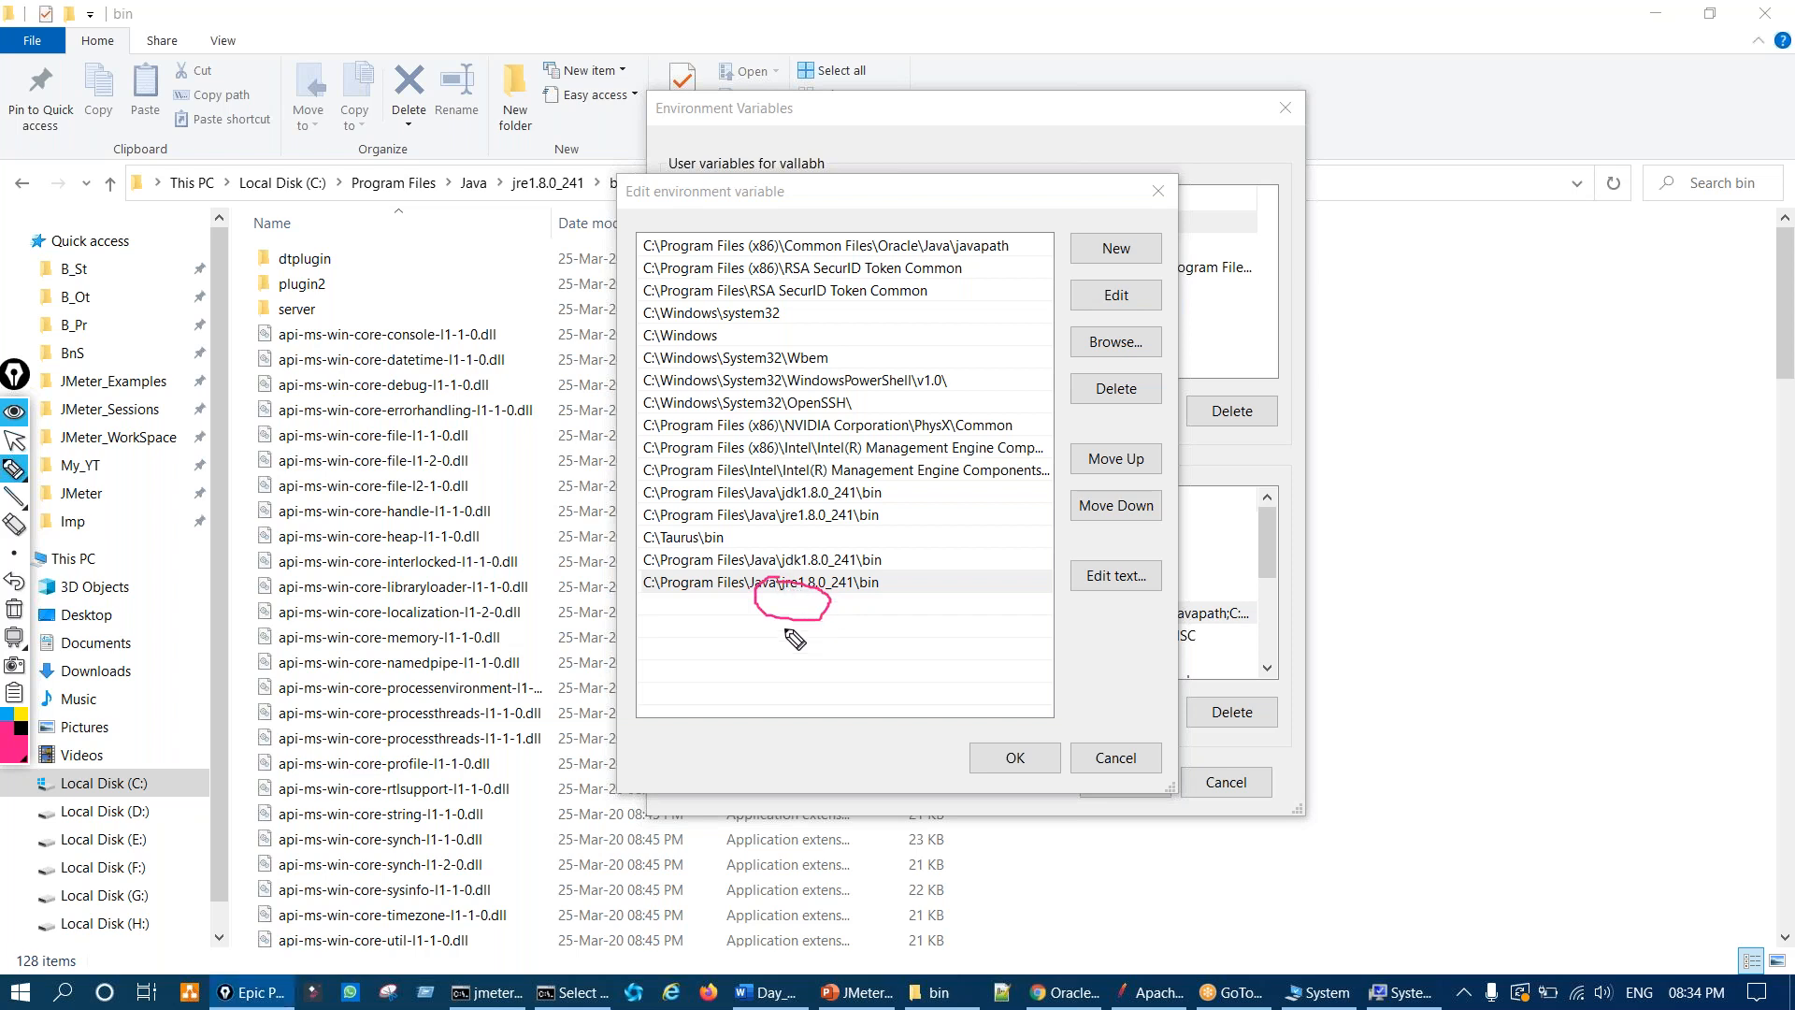
key("ctrl+shift+7")
left_click_drag(776, 591, 804, 590)
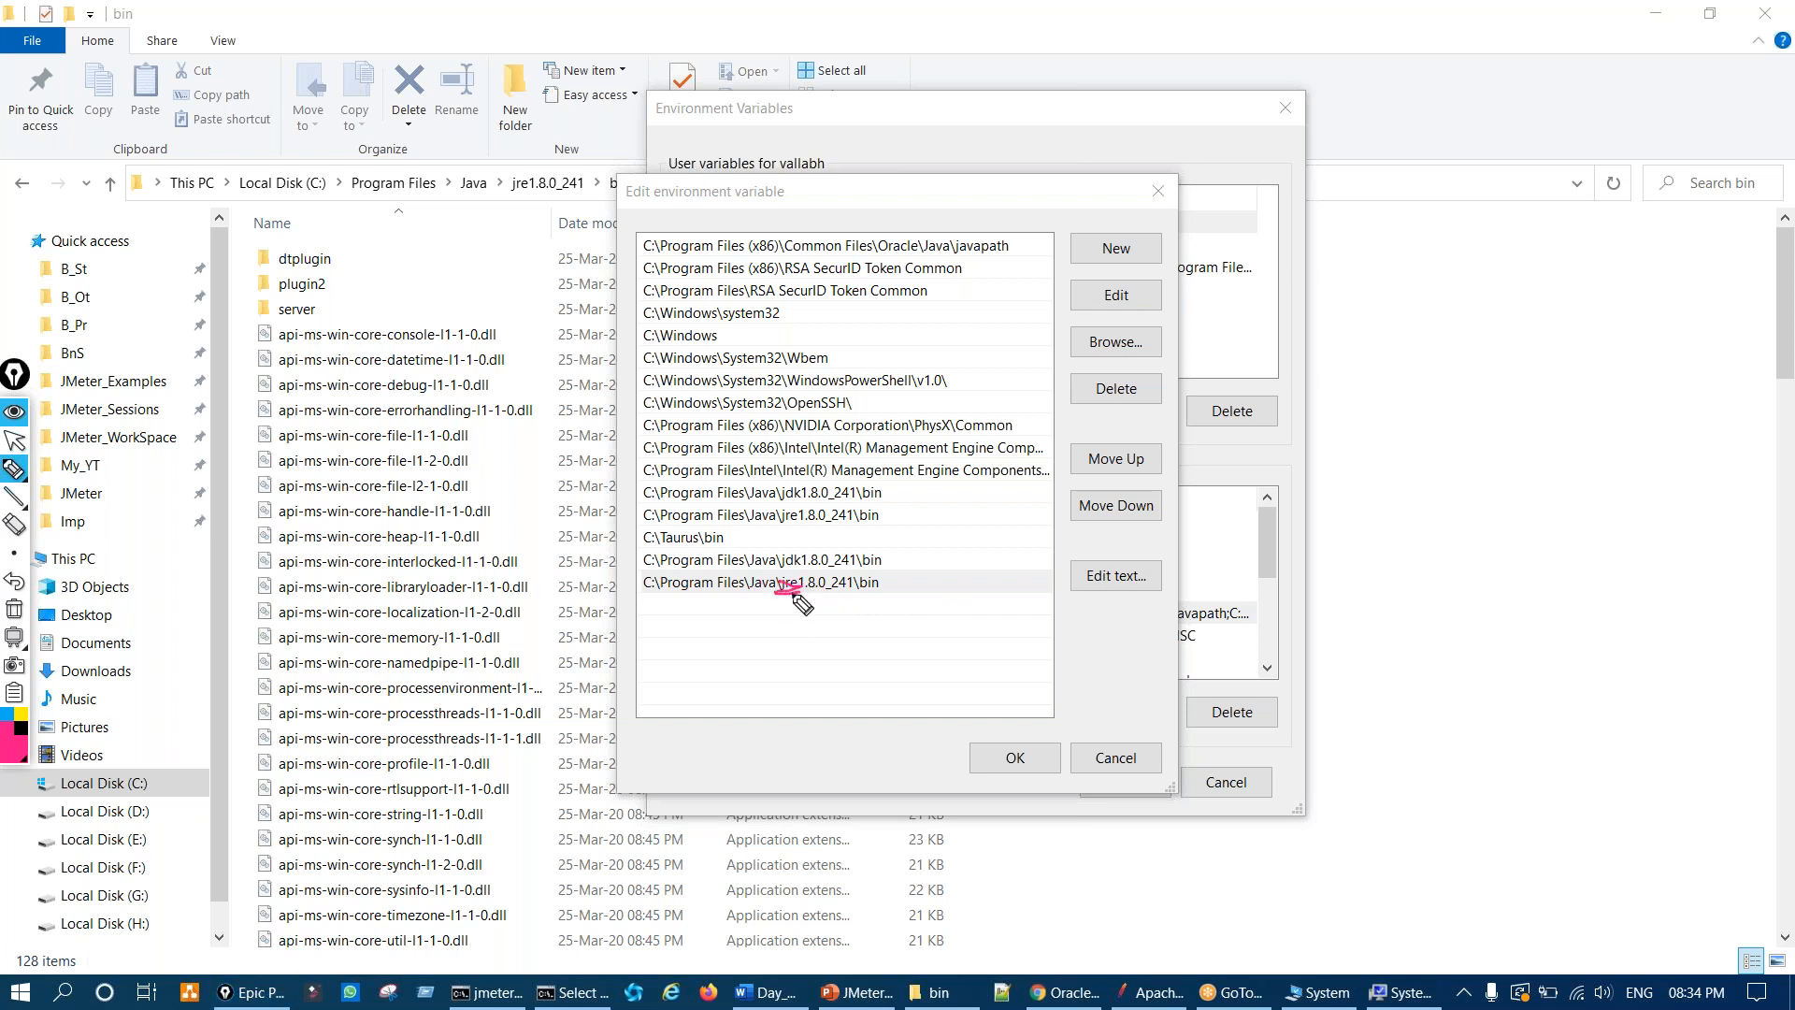
mouse_move(890, 547)
left_mouse_down()
mouse_move(893, 606)
mouse_move(1020, 728)
mouse_move(1056, 720)
mouse_move(1035, 806)
mouse_move(1014, 731)
left_mouse_up()
key("ctrl+shift+7")
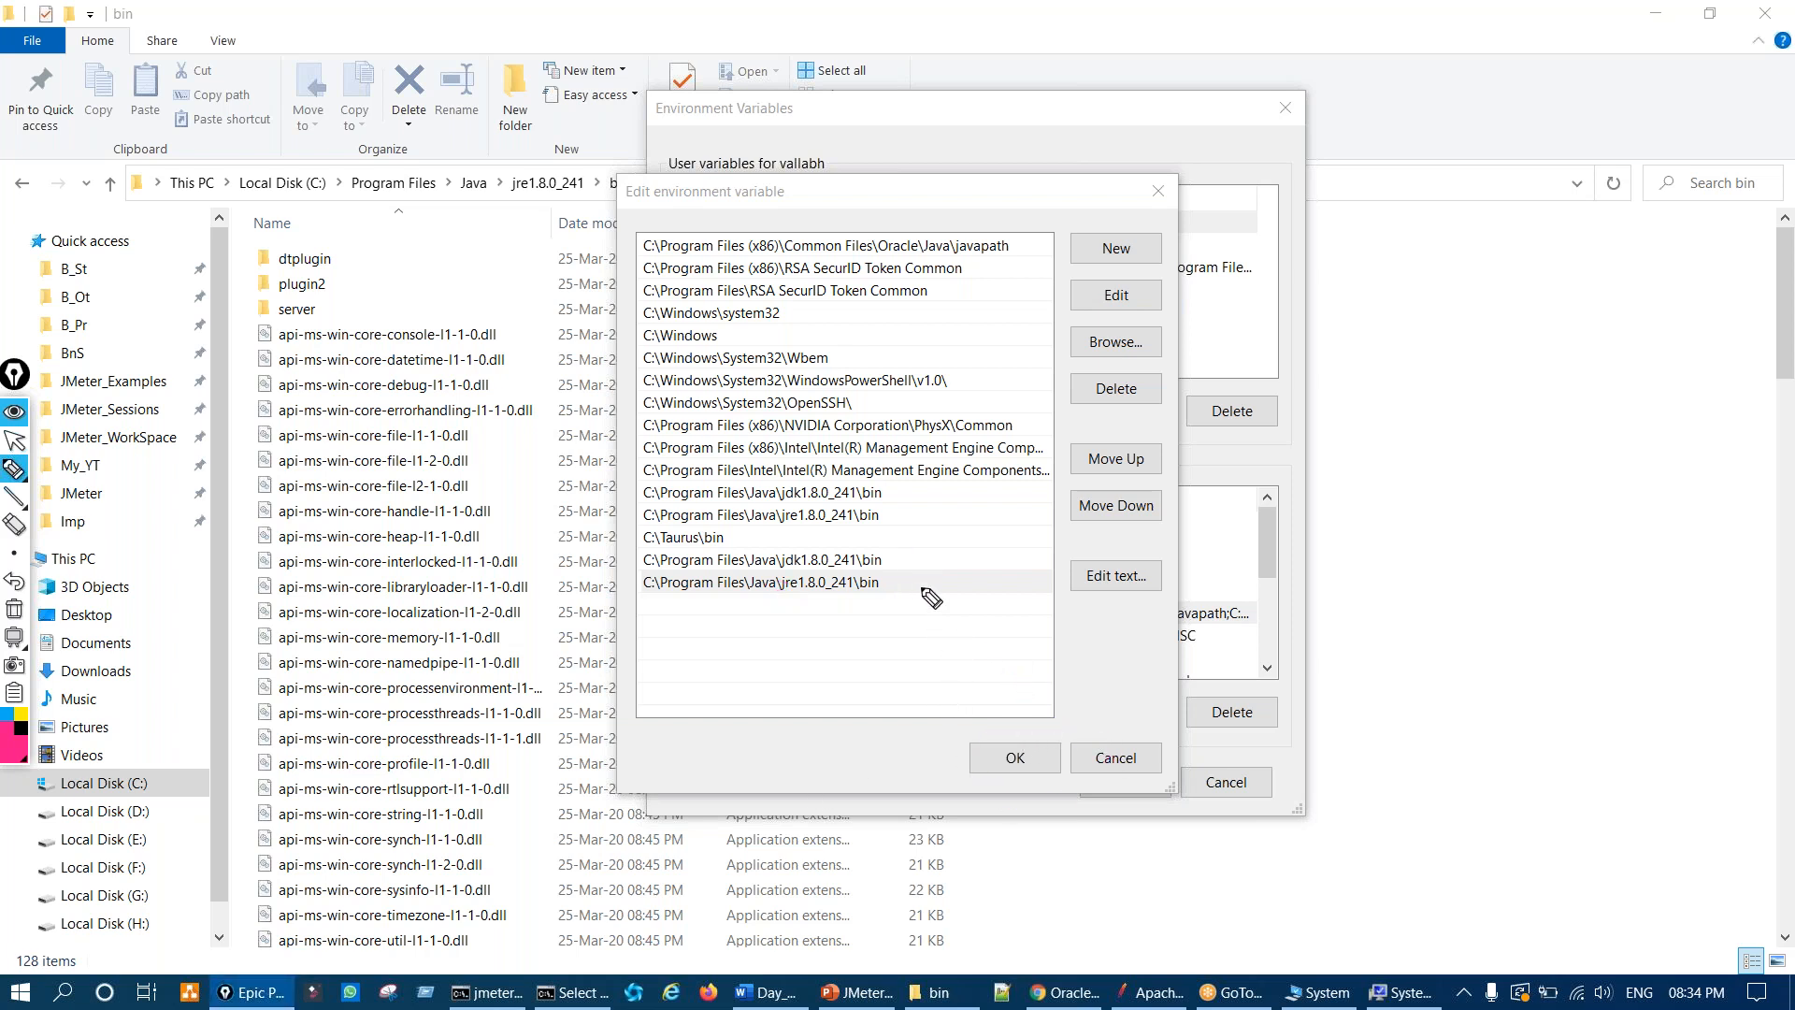
mouse_move(863, 487)
left_mouse_down()
mouse_move(912, 475)
mouse_move(946, 519)
left_mouse_up()
key("ctrl+shift+7")
Step: Delete the duplicate JRE and JDK bin entries at the end of the Path list
key("ctrl+shift+2")
left_click(872, 559)
left_click(876, 587)
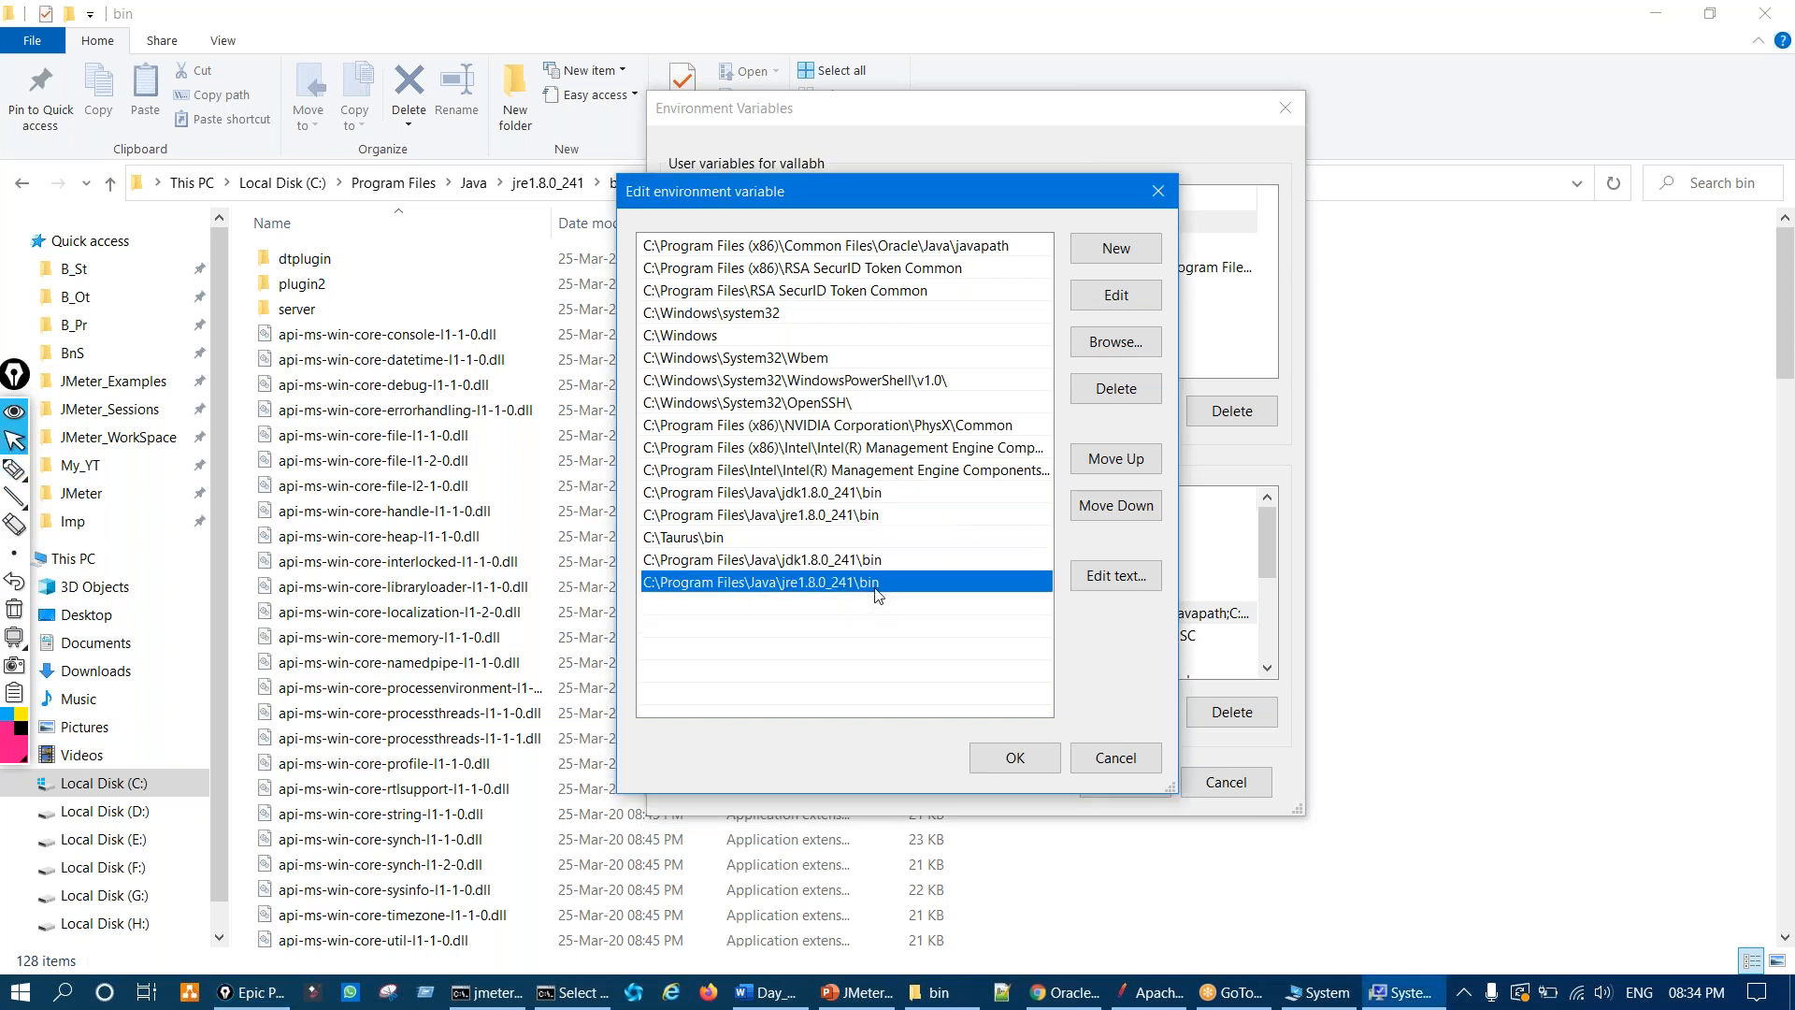
left_click(1101, 407)
left_click(1100, 407)
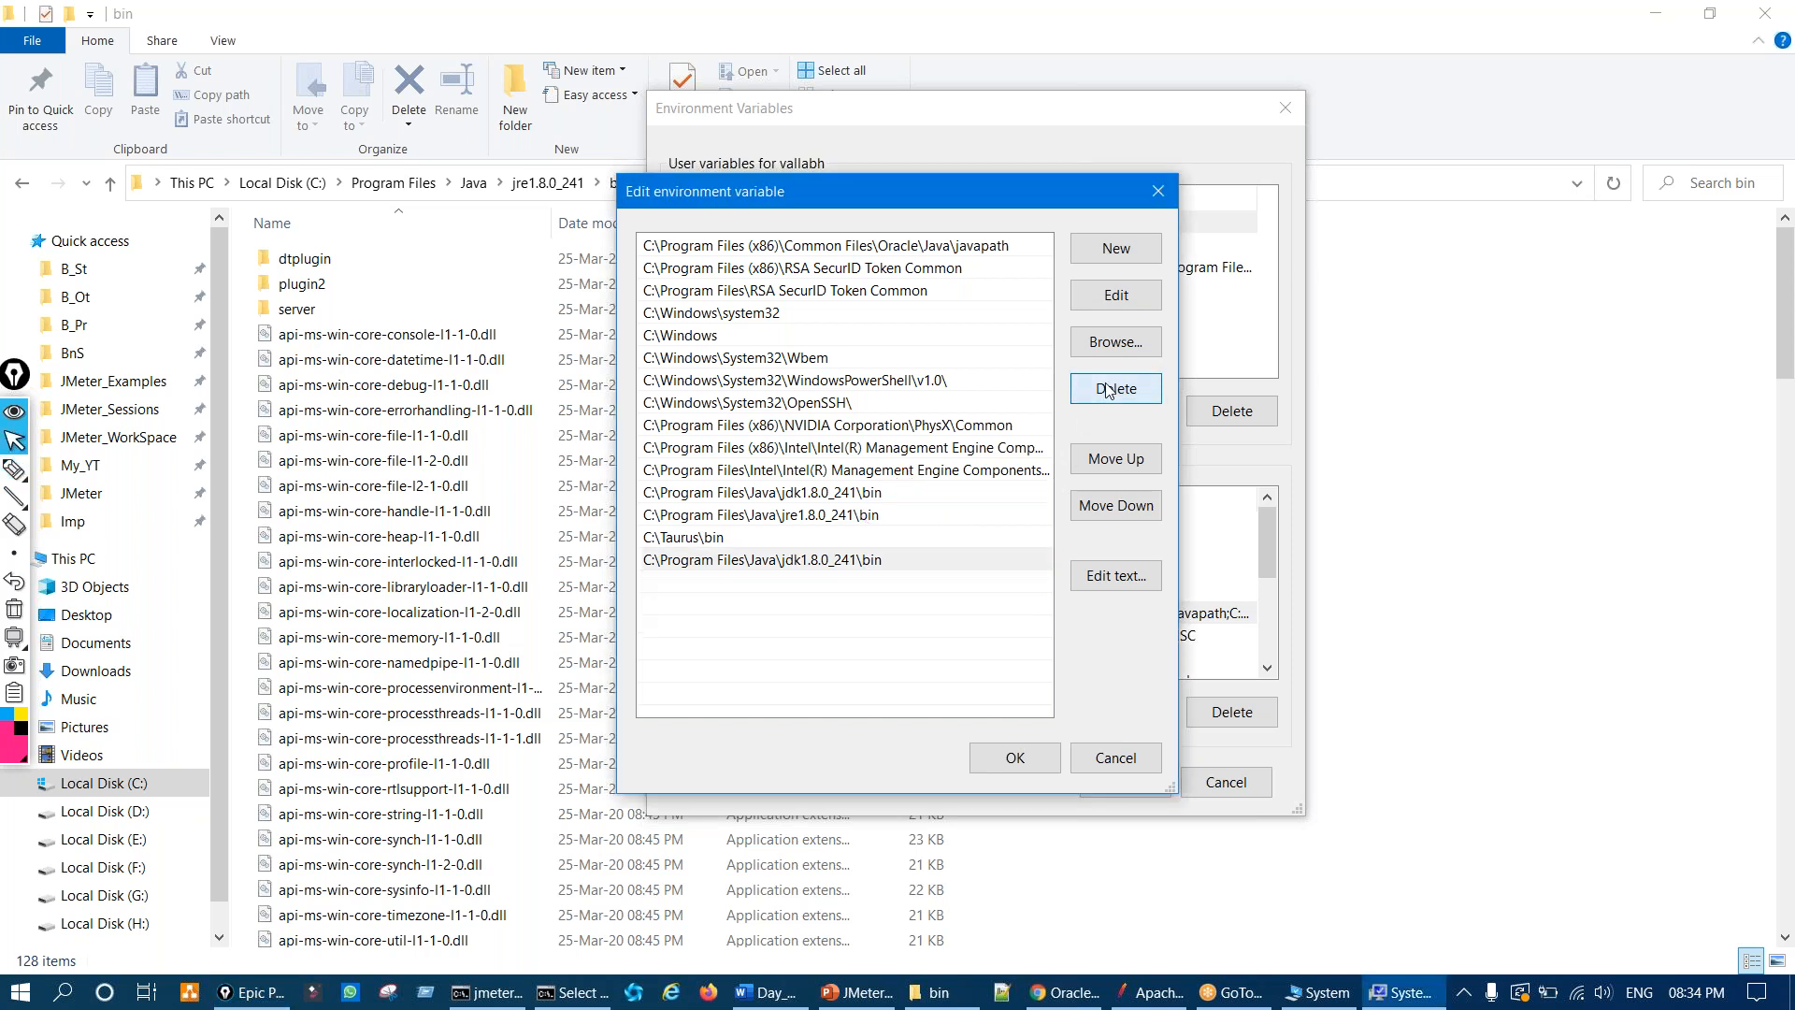
Step: Circle the remaining JDK bin entry, clear the marks, and confirm the system Path edit
key("ctrl+shift+2")
mouse_move(895, 509)
left_mouse_down()
mouse_move(911, 493)
mouse_move(867, 505)
left_mouse_up()
left_click_drag(912, 587, 1023, 736)
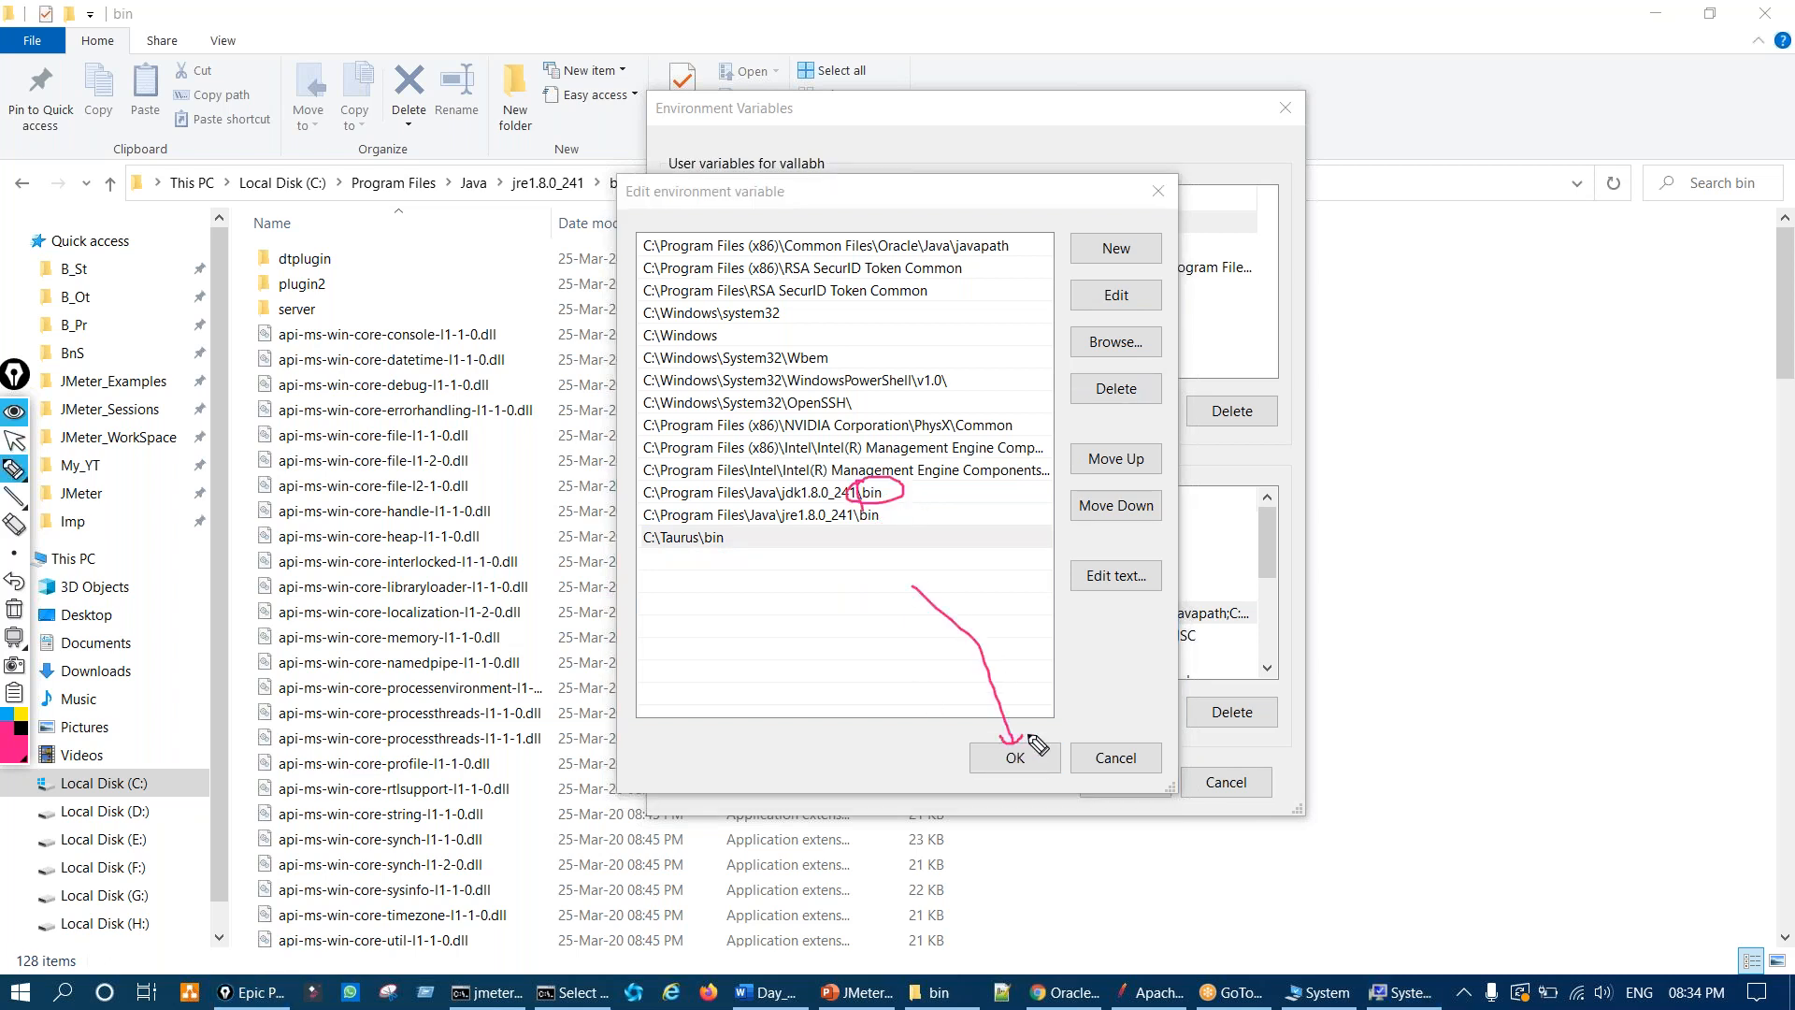
key("ctrl+shift+7")
key("ctrl+shift+2")
left_click(1020, 752)
left_click(1020, 758)
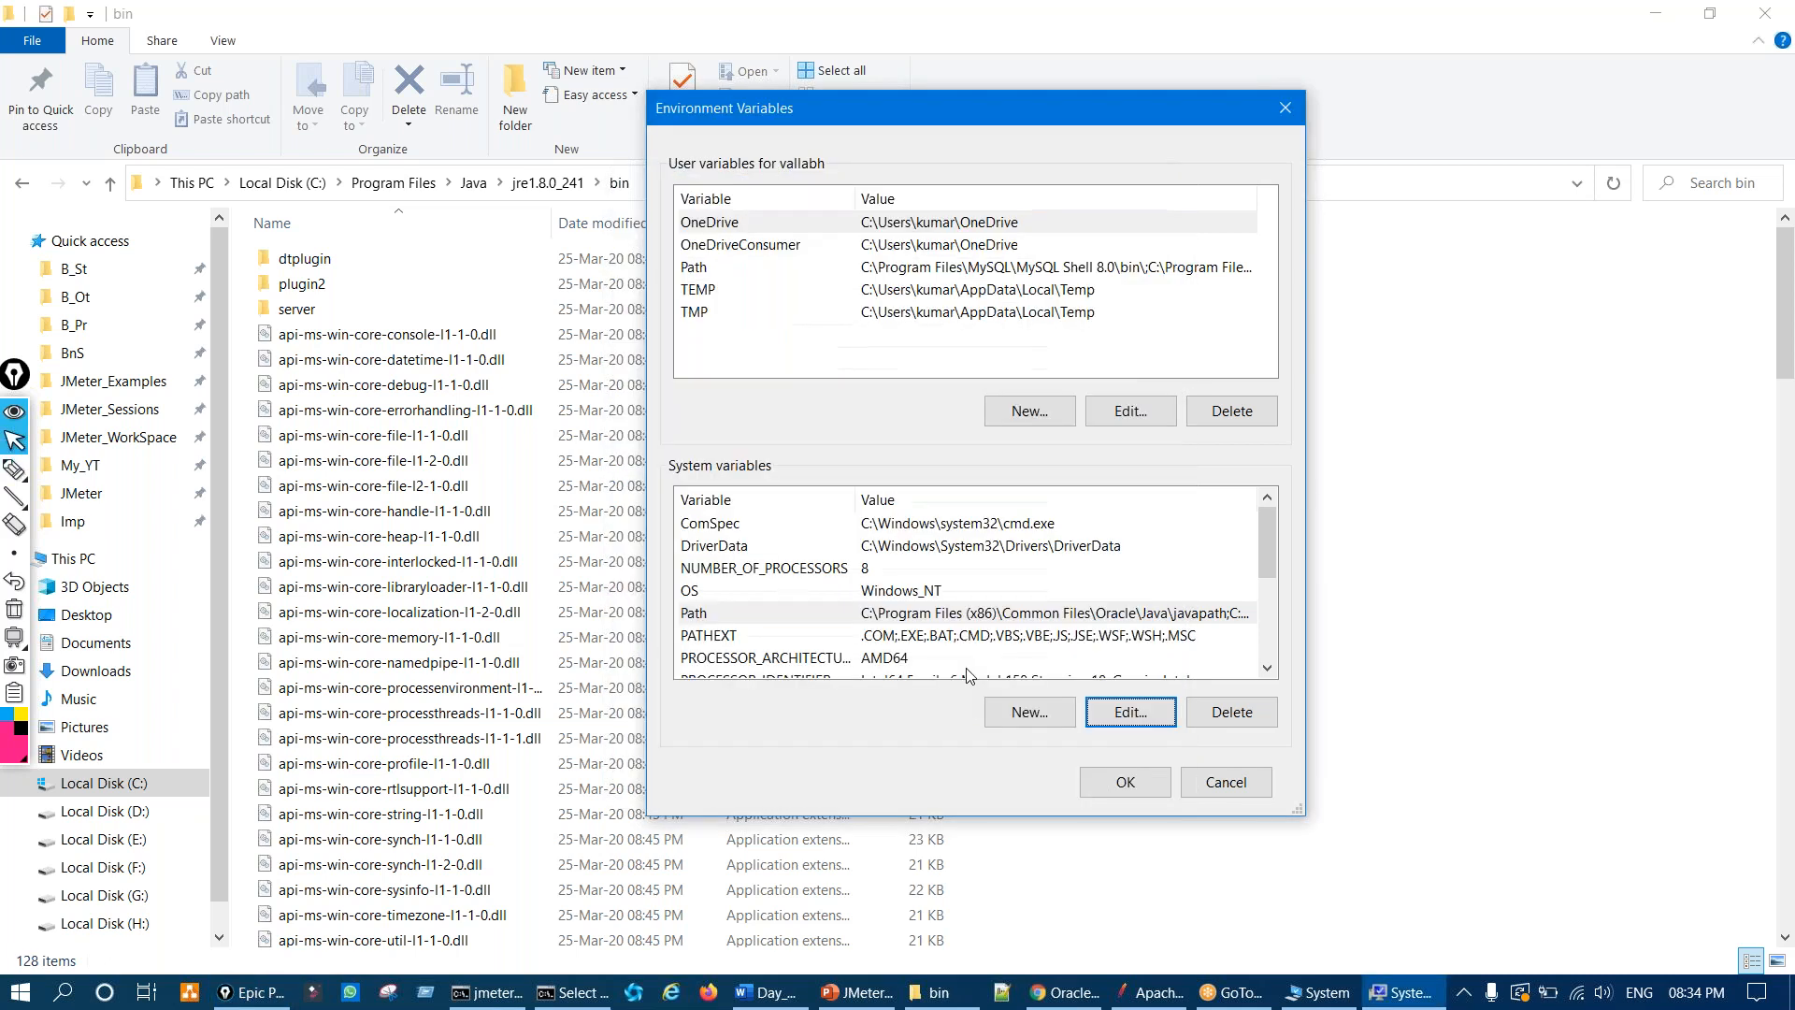
Step: Mark the control that confirms the Environment Variables dialog, and clear the mark
key("ctrl+shift+2")
mouse_move(1160, 776)
left_mouse_down()
mouse_move(1118, 792)
mouse_move(1169, 774)
left_mouse_up()
key("ctrl+shift+7")
key("ctrl+shift+2")
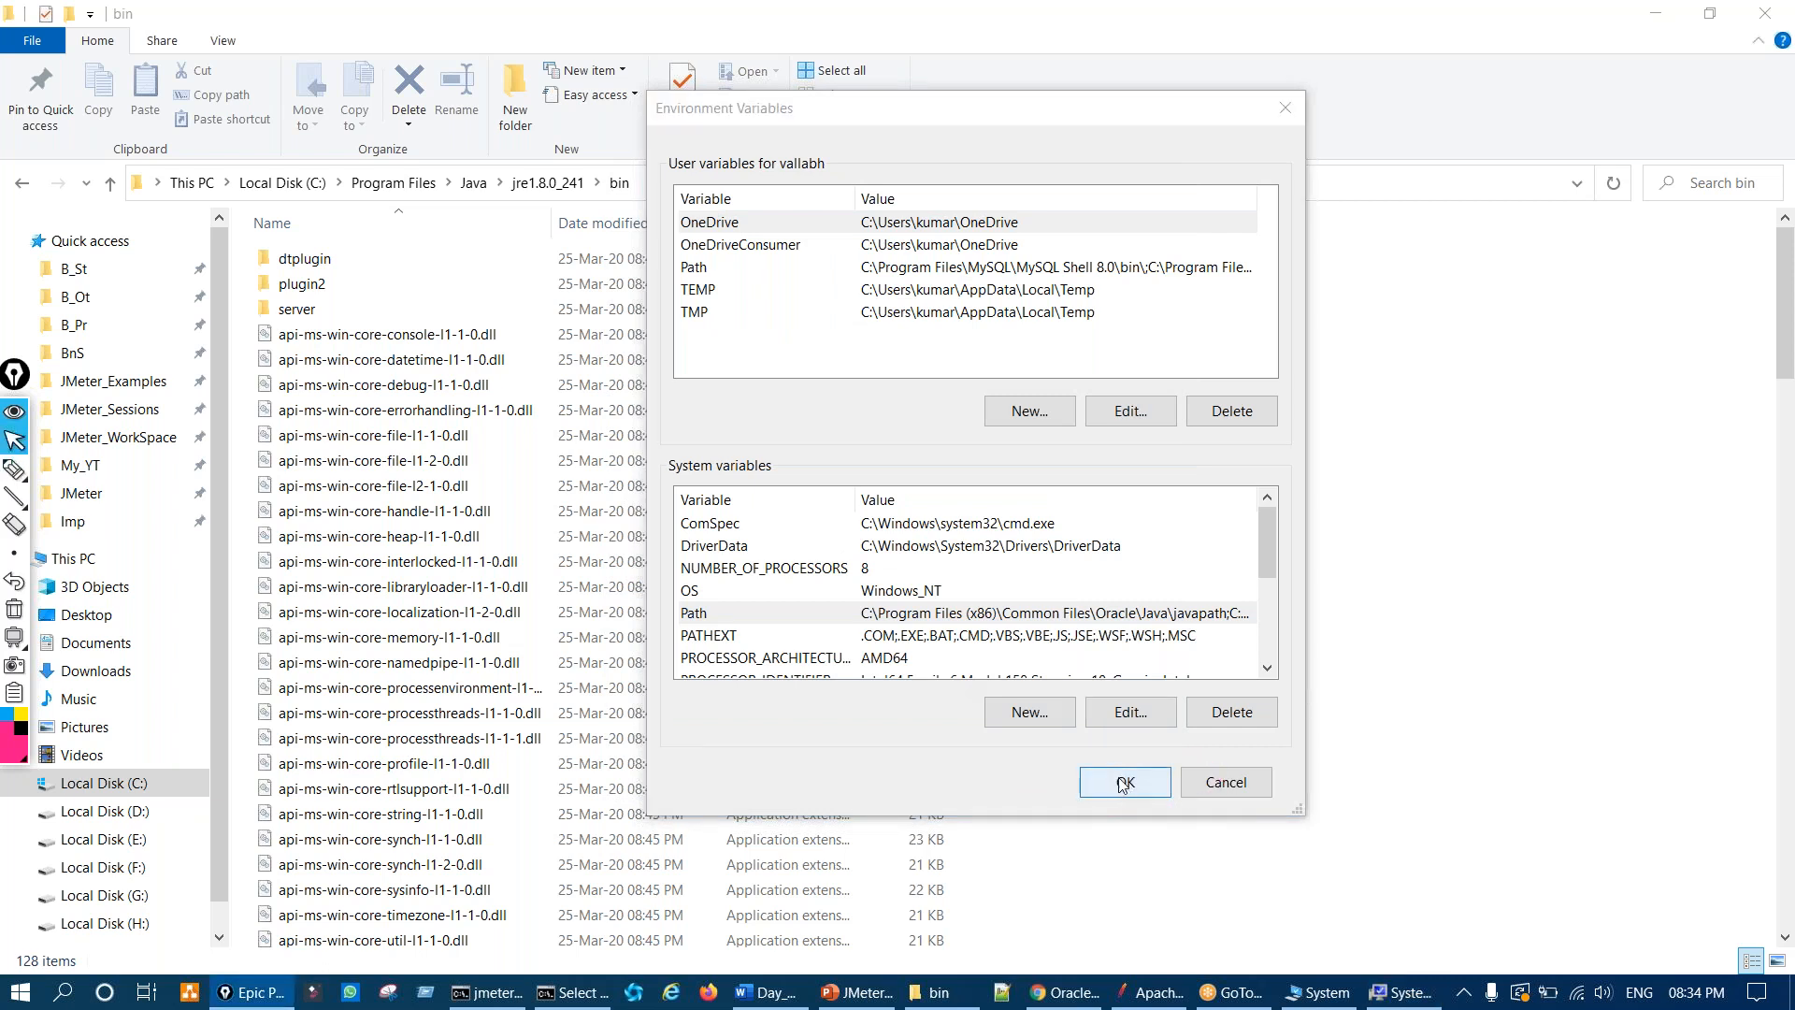
Step: Mark the Path variable among the user variables, clear the mark, and open the variable for editing
key("ctrl+shift+2")
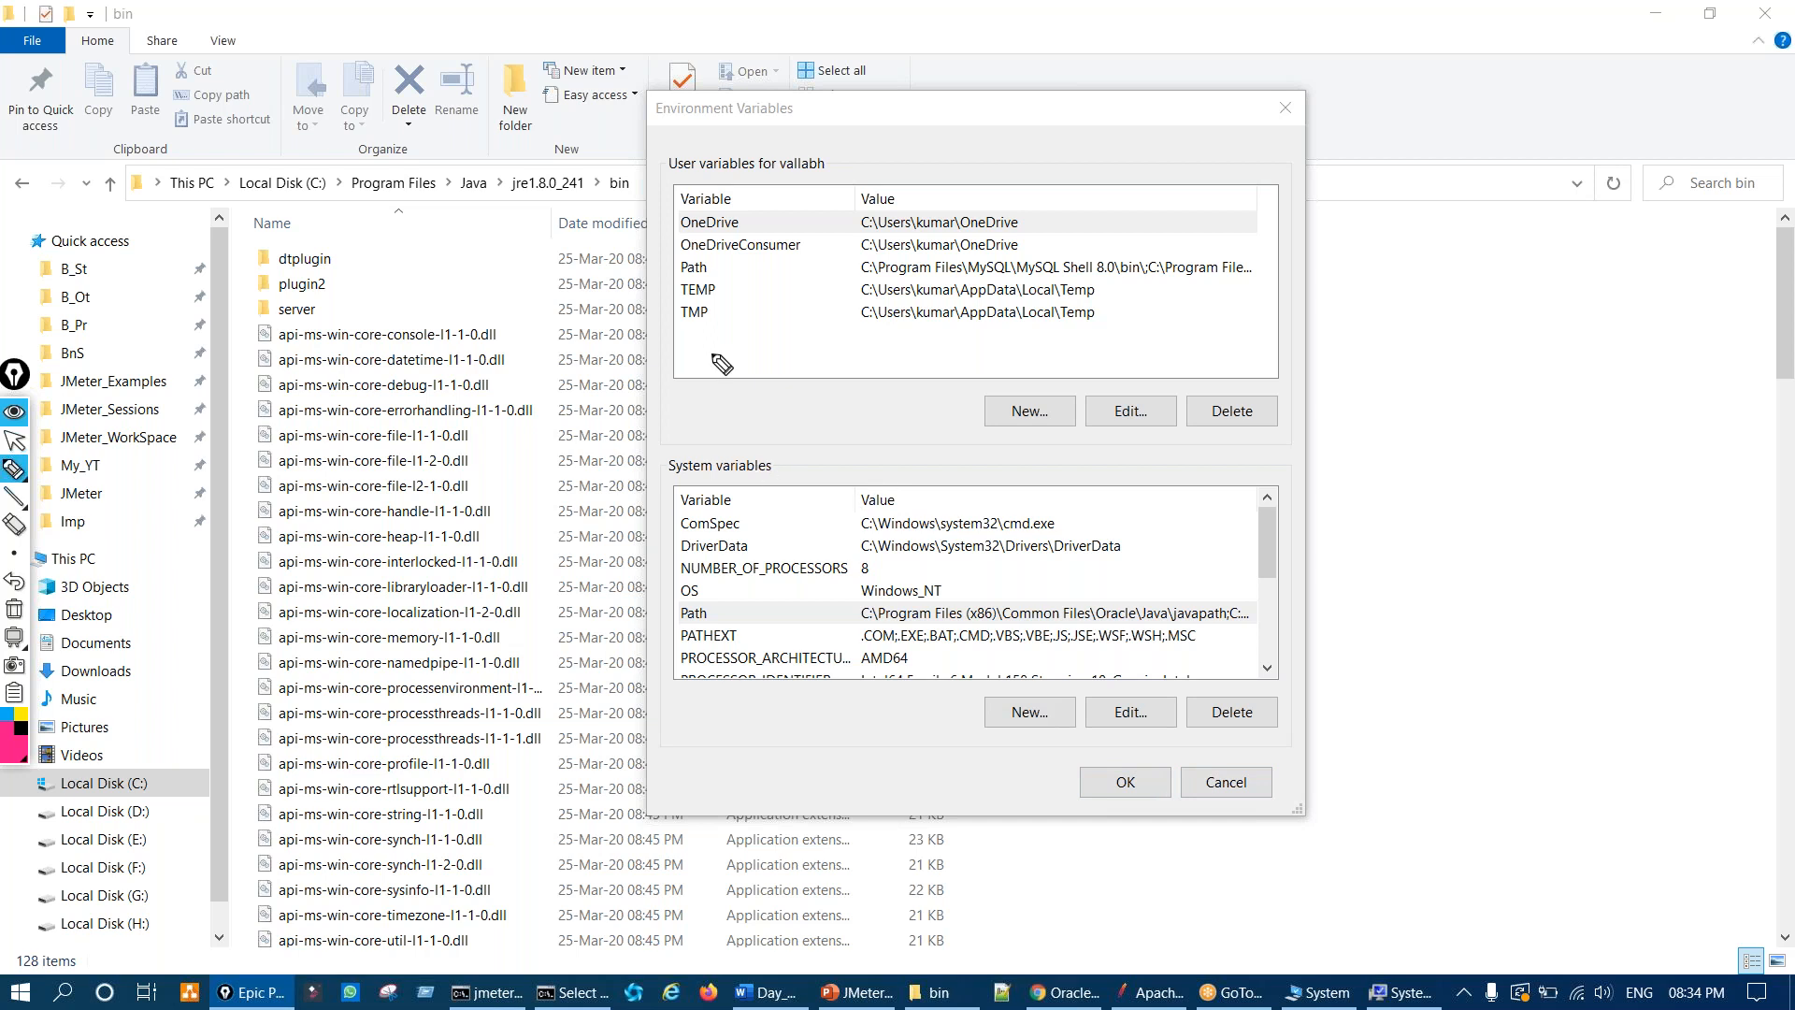
mouse_move(680, 269)
left_mouse_down()
mouse_move(697, 254)
mouse_move(739, 299)
mouse_move(702, 257)
left_mouse_up()
key("ctrl+shift+7")
key("ctrl+shift+2")
left_click(719, 268)
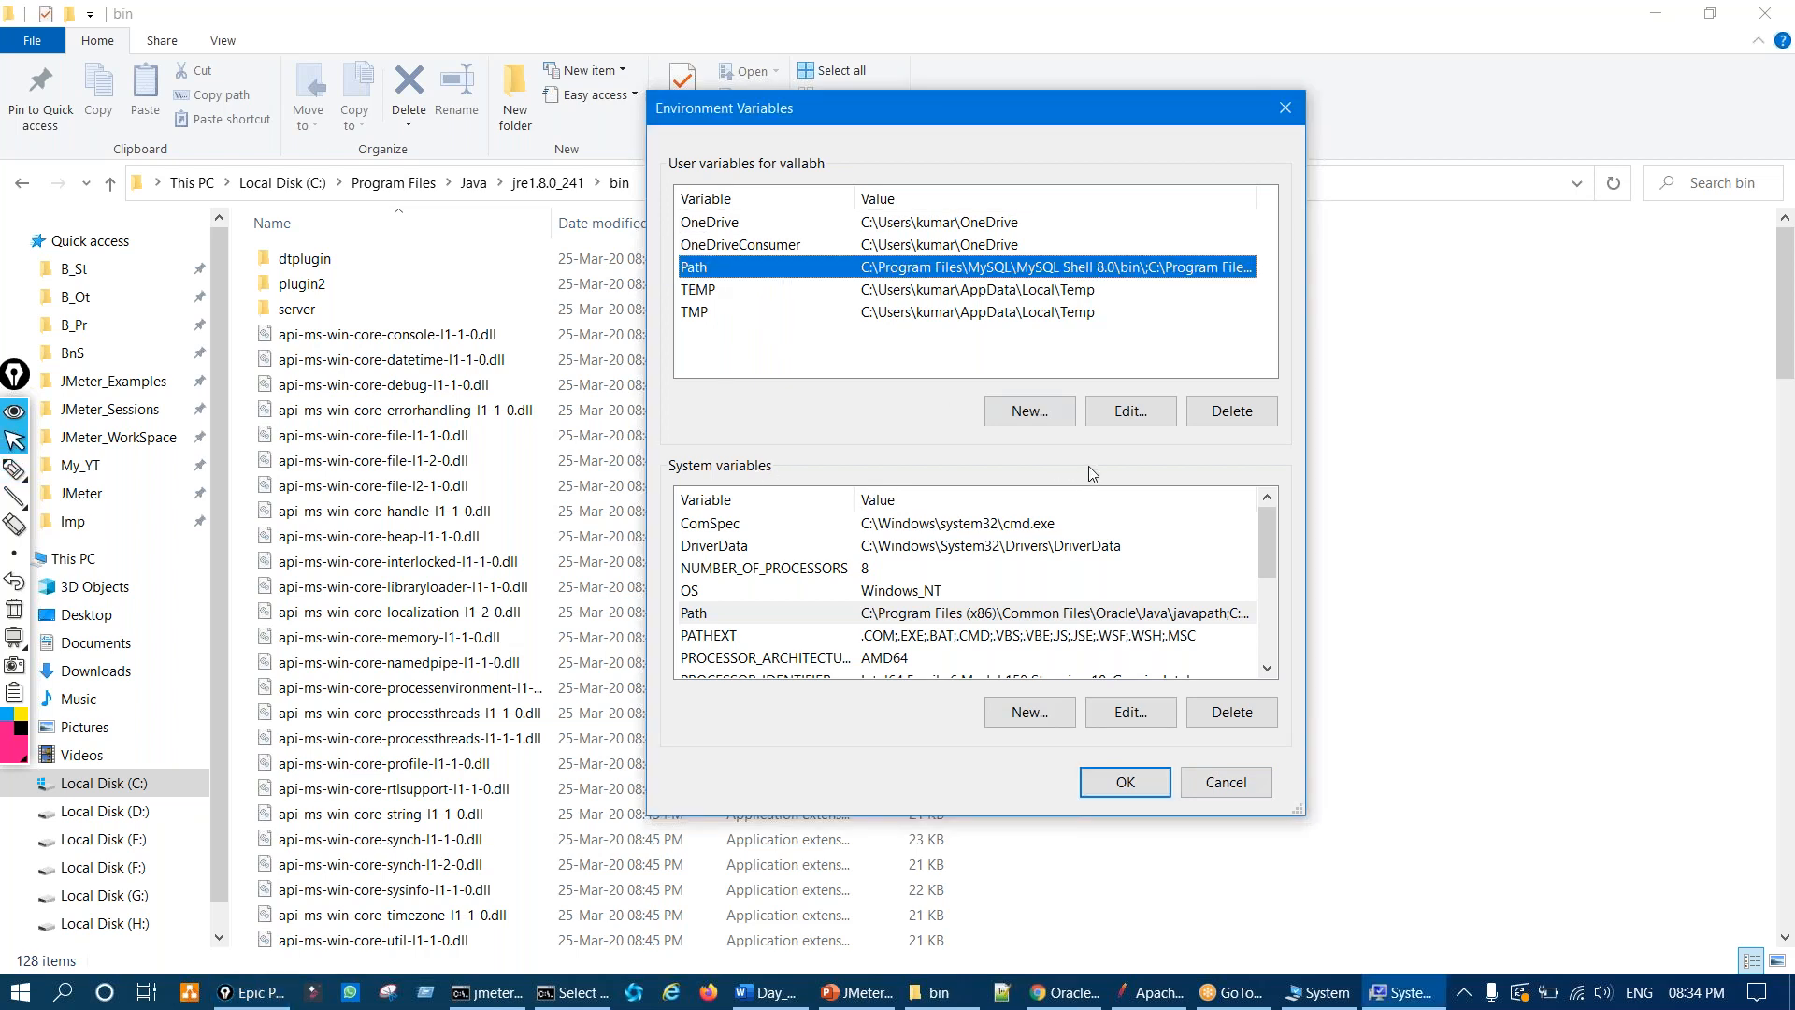
left_click(1131, 411)
Step: Sketch where new entries would go in the user Path list, clear the marks, and cancel the edit
key("ctrl+shift+3")
mouse_move(769, 312)
left_mouse_down()
mouse_move(782, 346)
mouse_move(741, 355)
left_mouse_up()
mouse_move(745, 371)
left_mouse_down()
mouse_move(732, 431)
mouse_move(743, 416)
left_mouse_up()
mouse_move(816, 333)
left_mouse_down()
mouse_move(925, 340)
mouse_move(948, 362)
left_mouse_up()
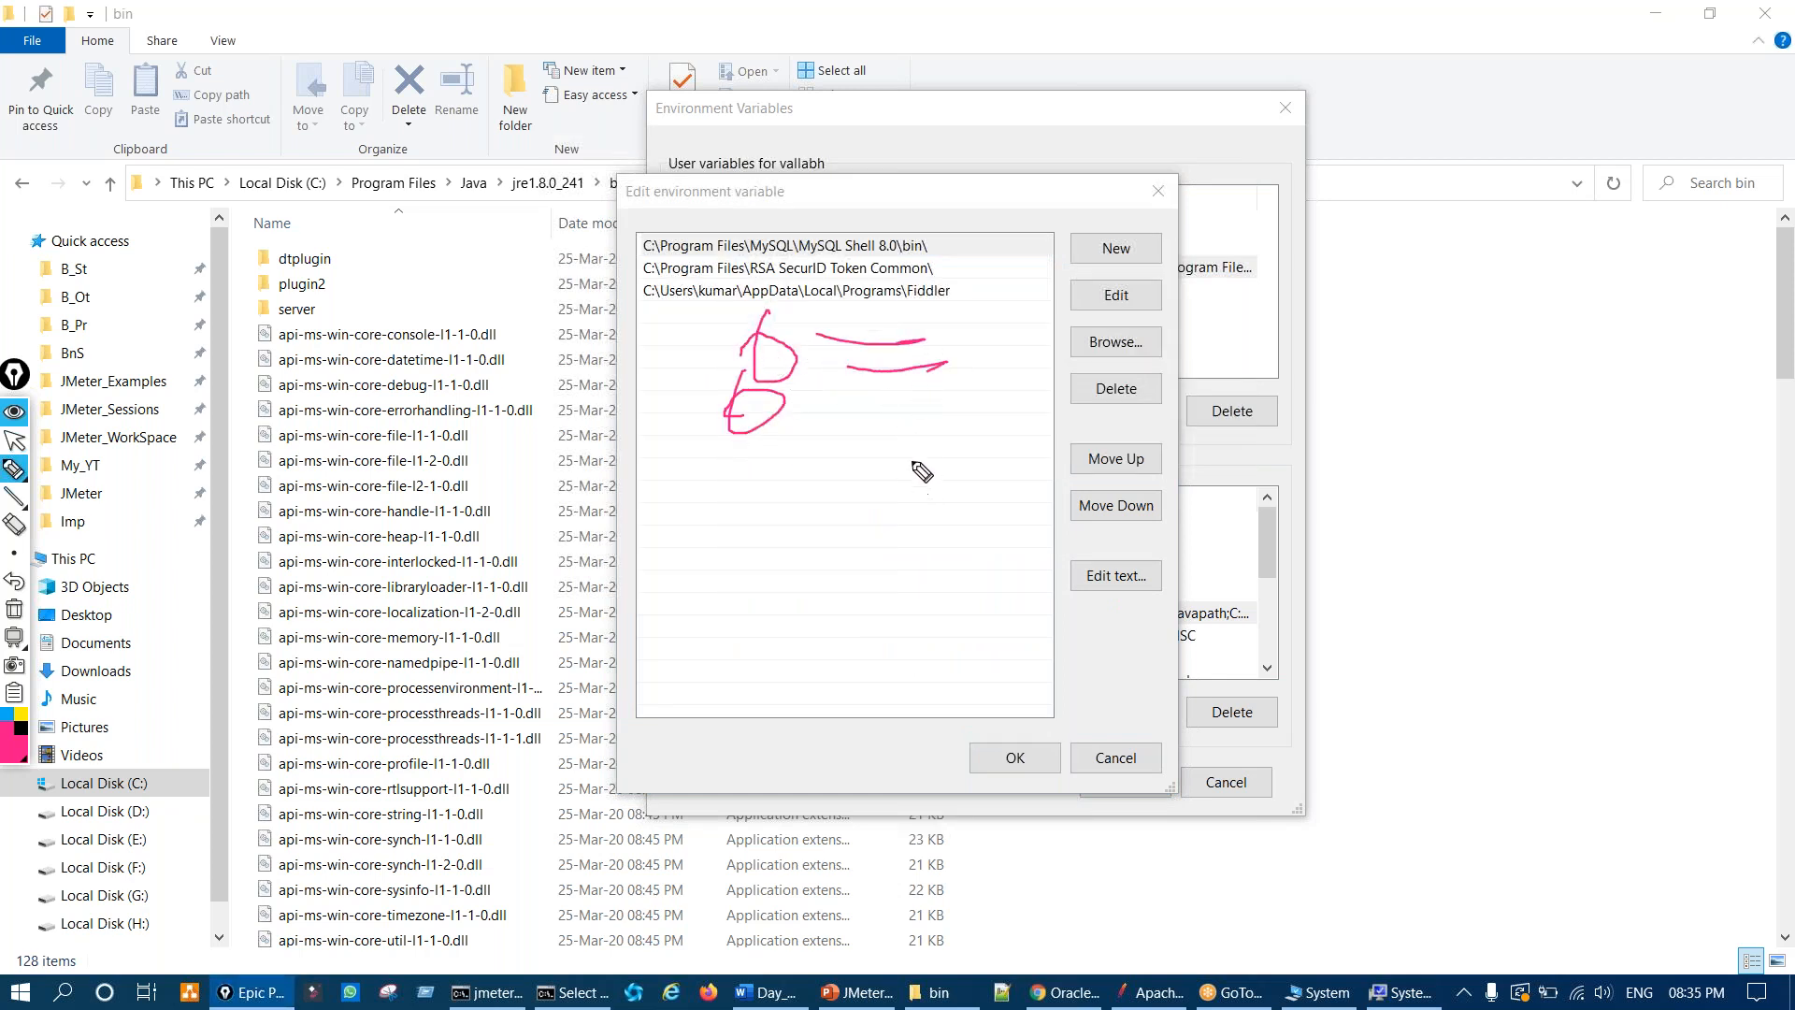
left_click_drag(969, 609, 981, 693)
key("ctrl+shift+7")
key("ctrl+shift+2")
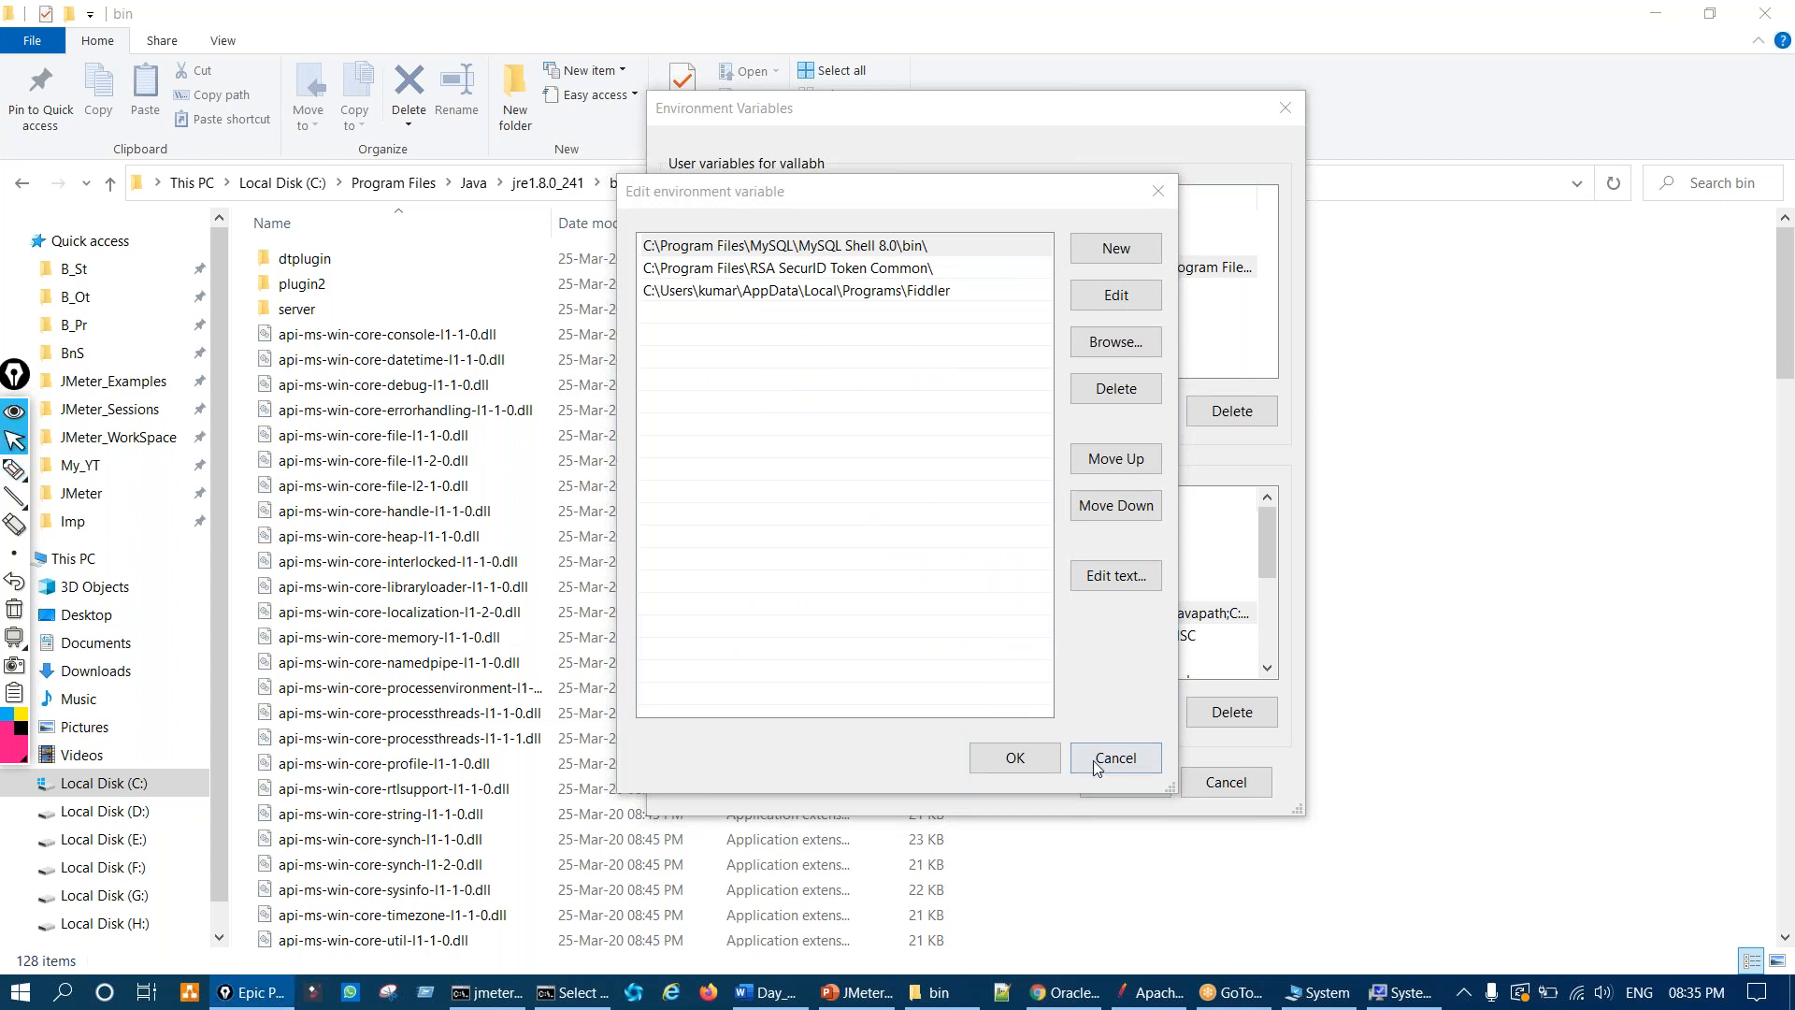
left_click(1096, 762)
Step: Confirm the environment variables and close the System Properties, File Explorer and System windows
left_click(1123, 788)
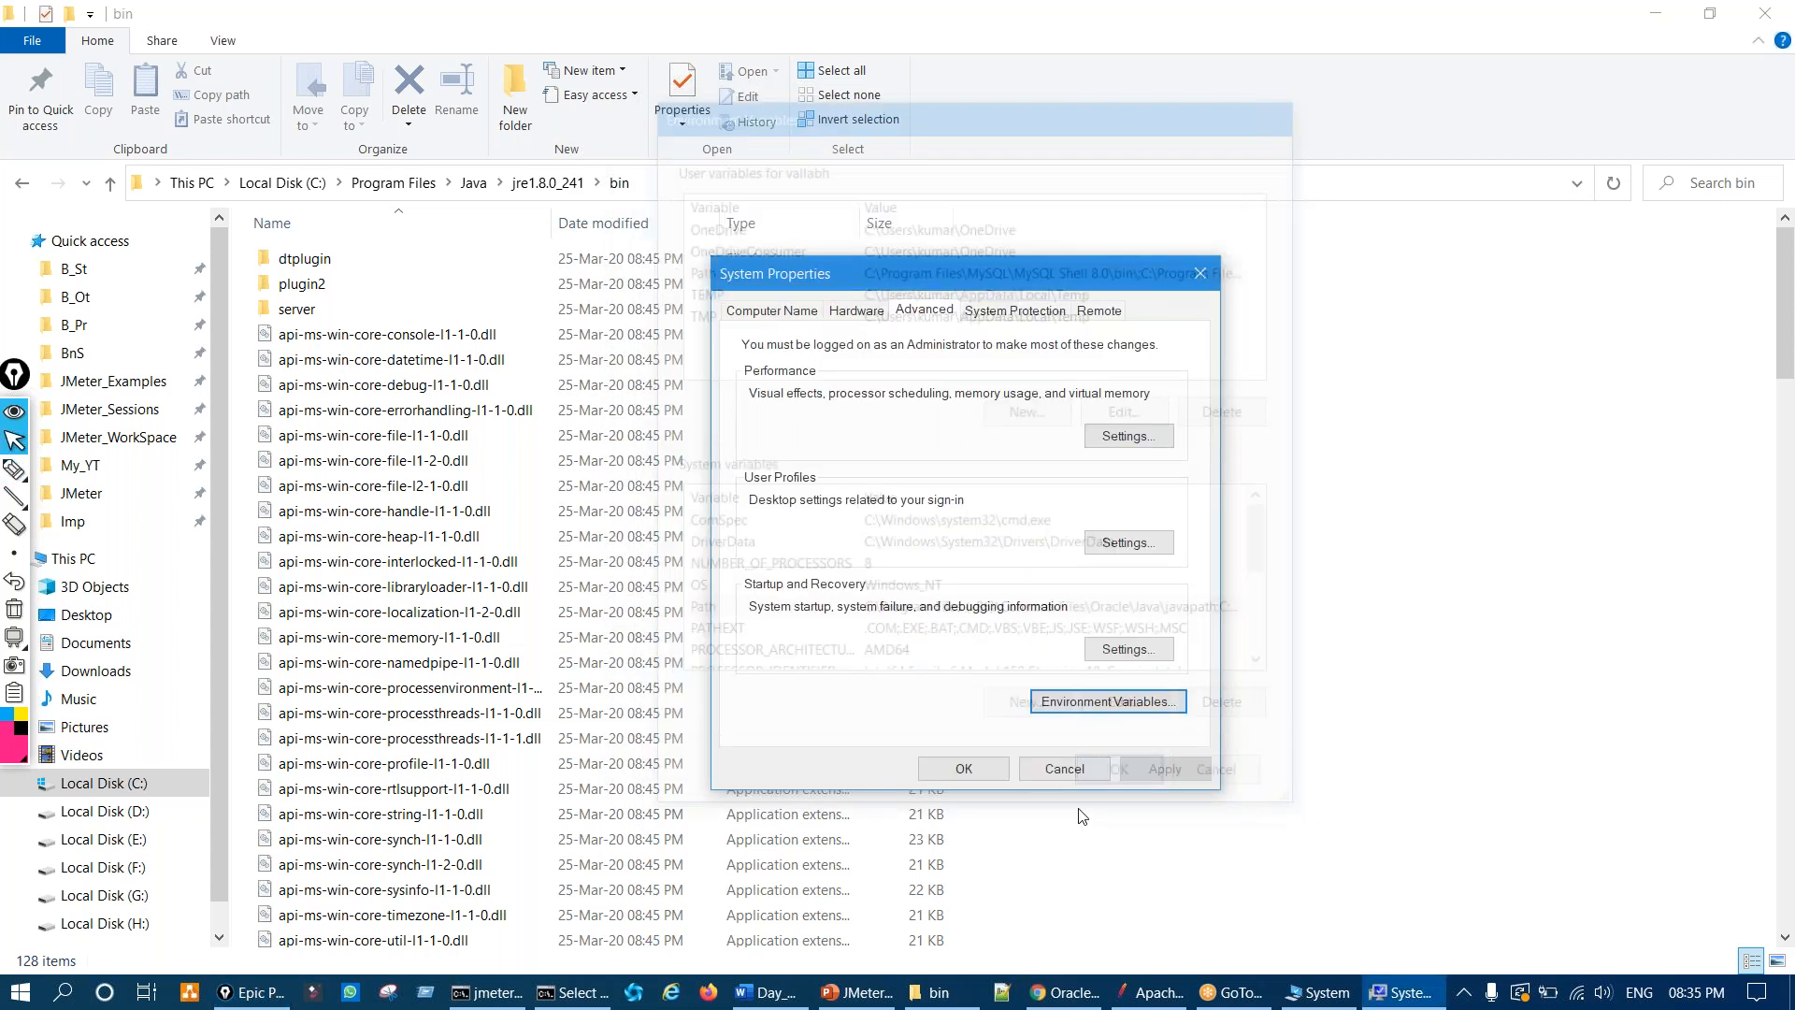
left_click(1070, 873)
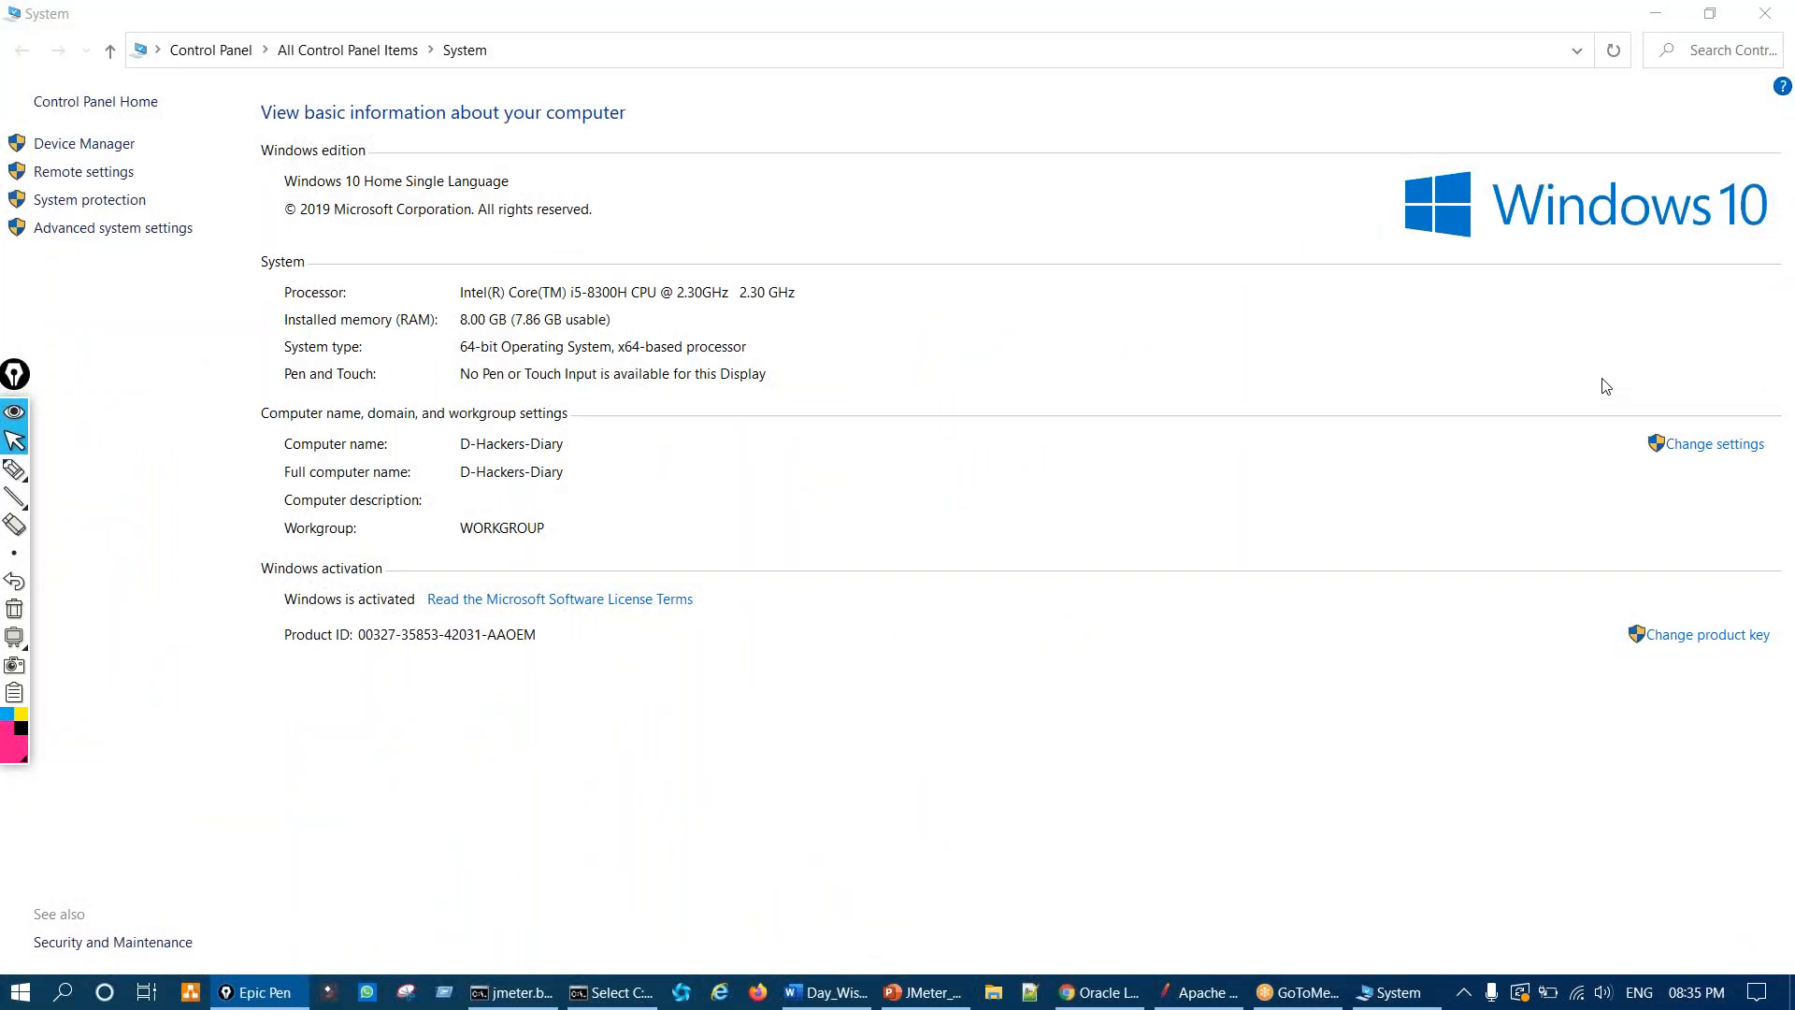
left_click(1765, 13)
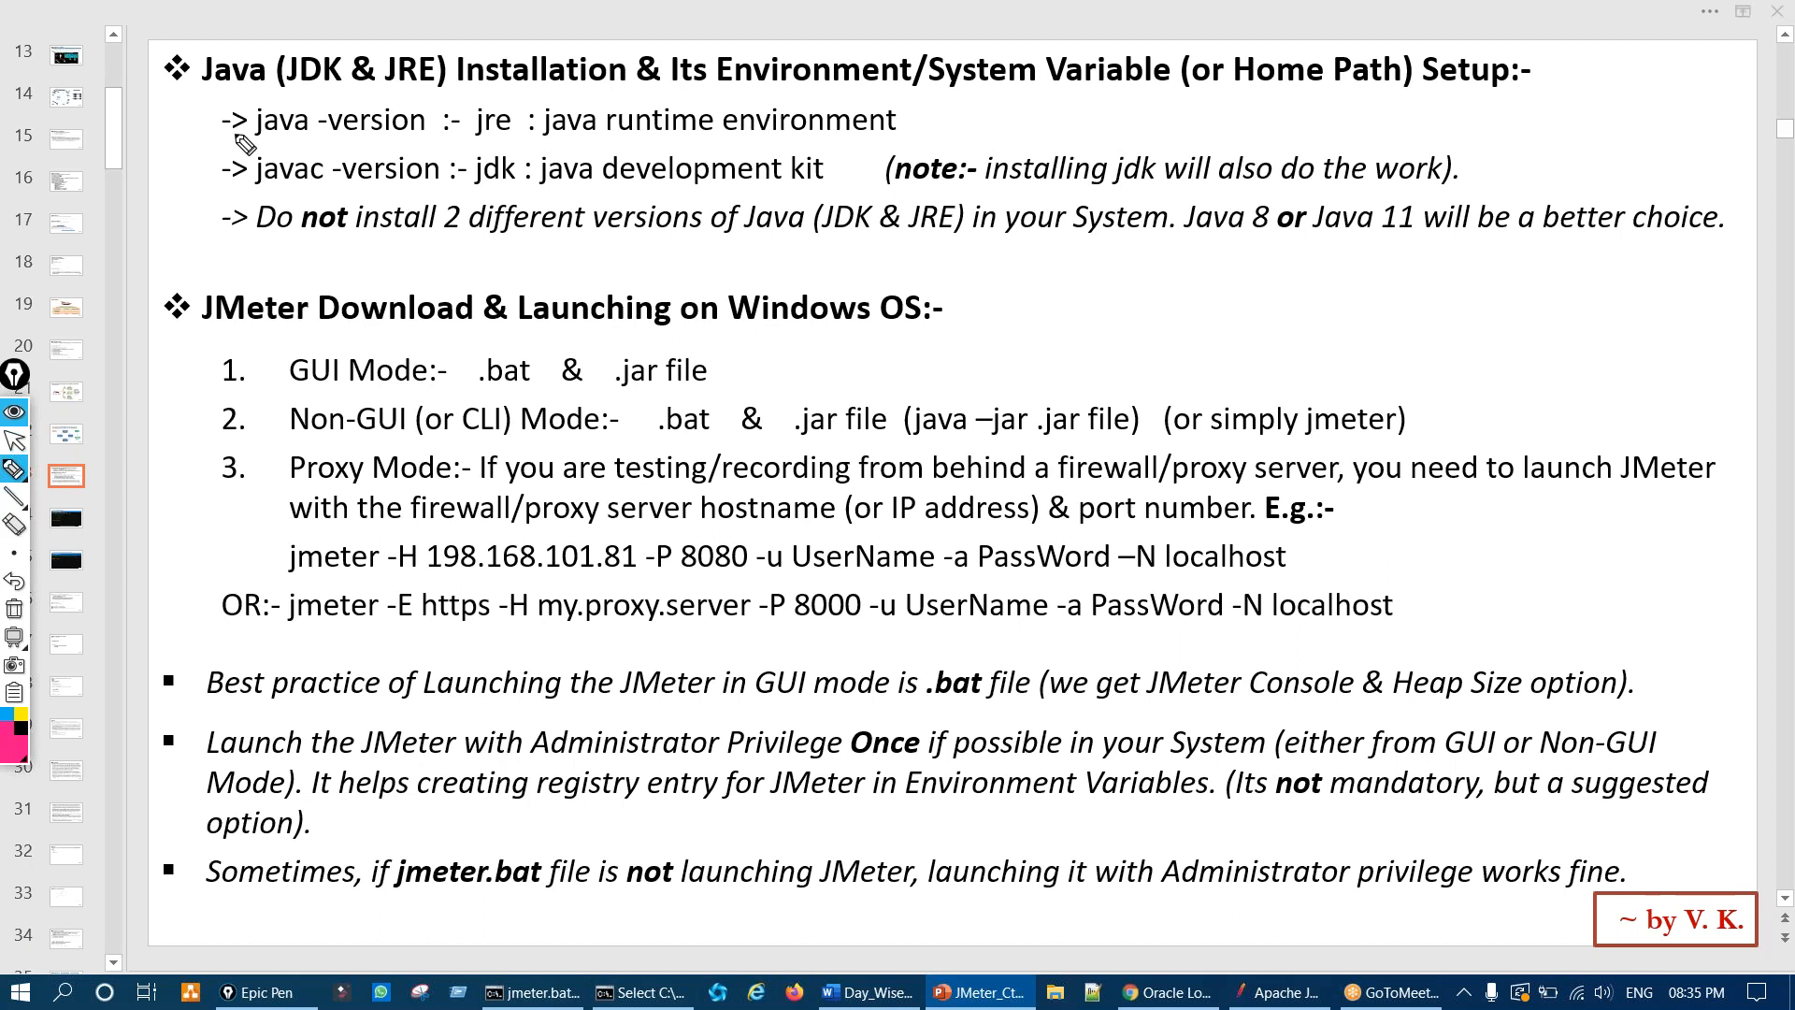
Step: Mark the java -version line on the presentation slide, and clear the mark
left_click_drag(236, 135, 347, 152)
key("ctrl+shift+7")
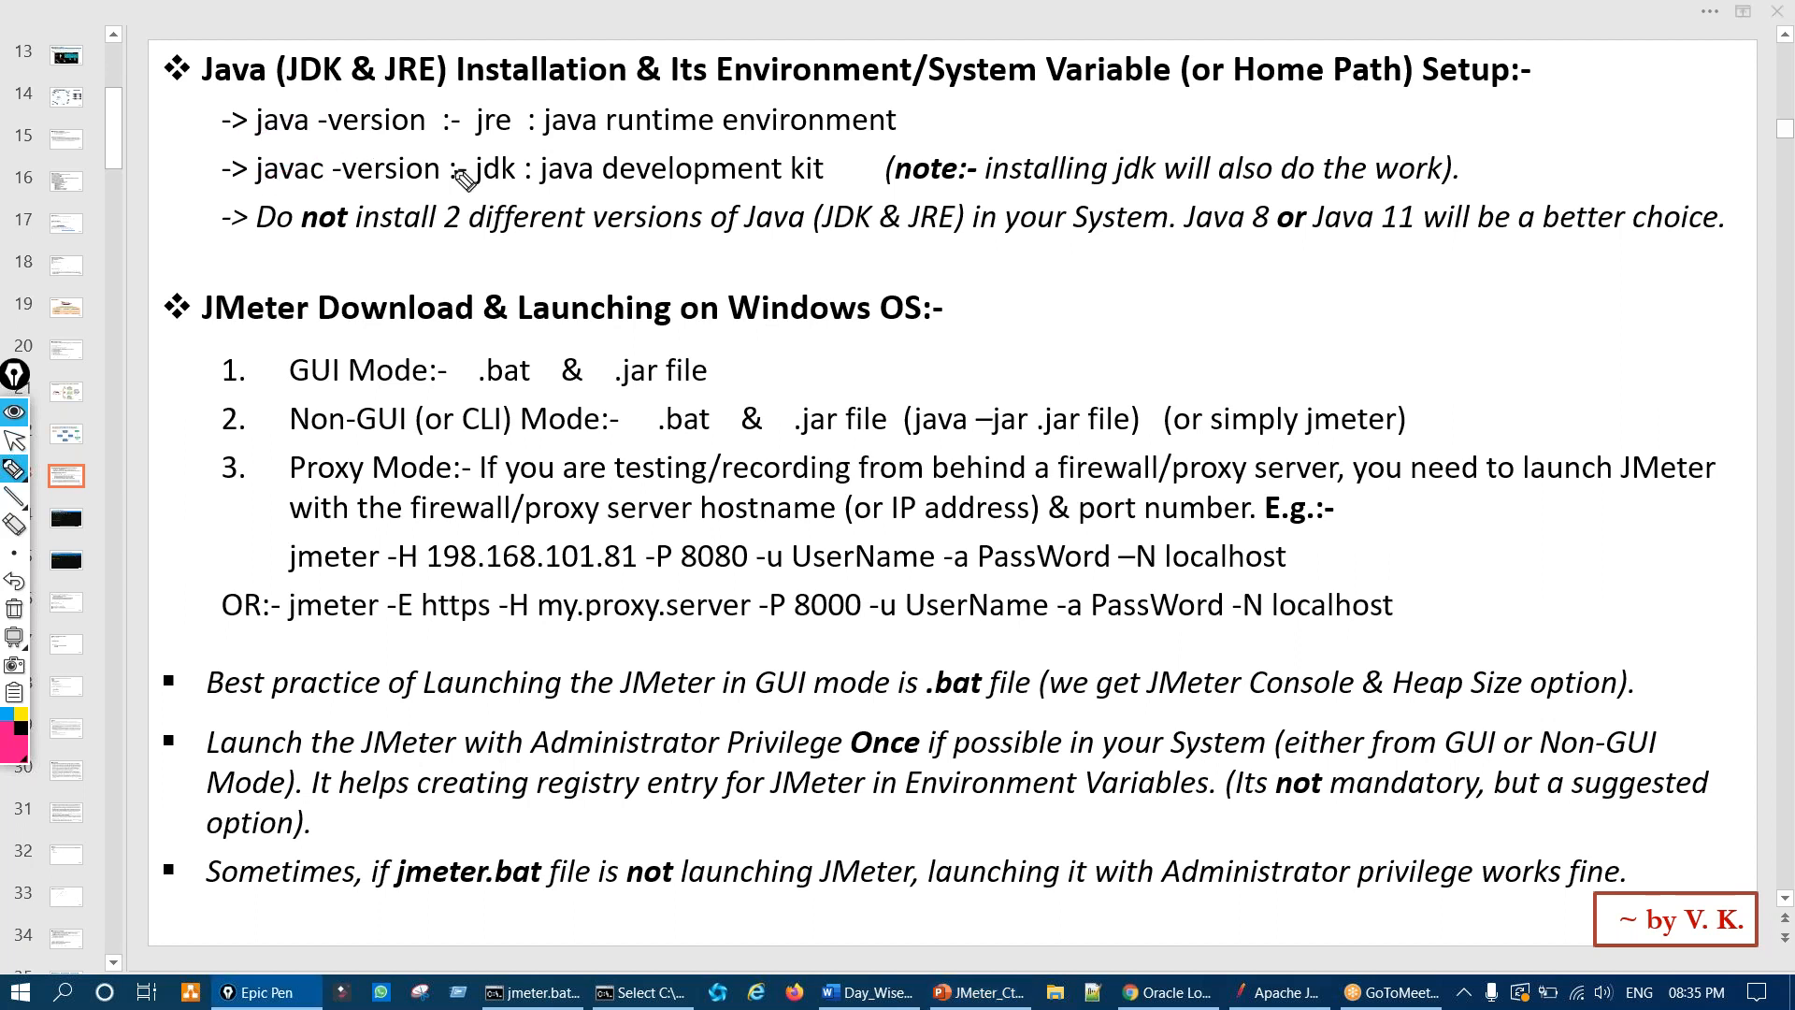
key("ctrl+shift+2")
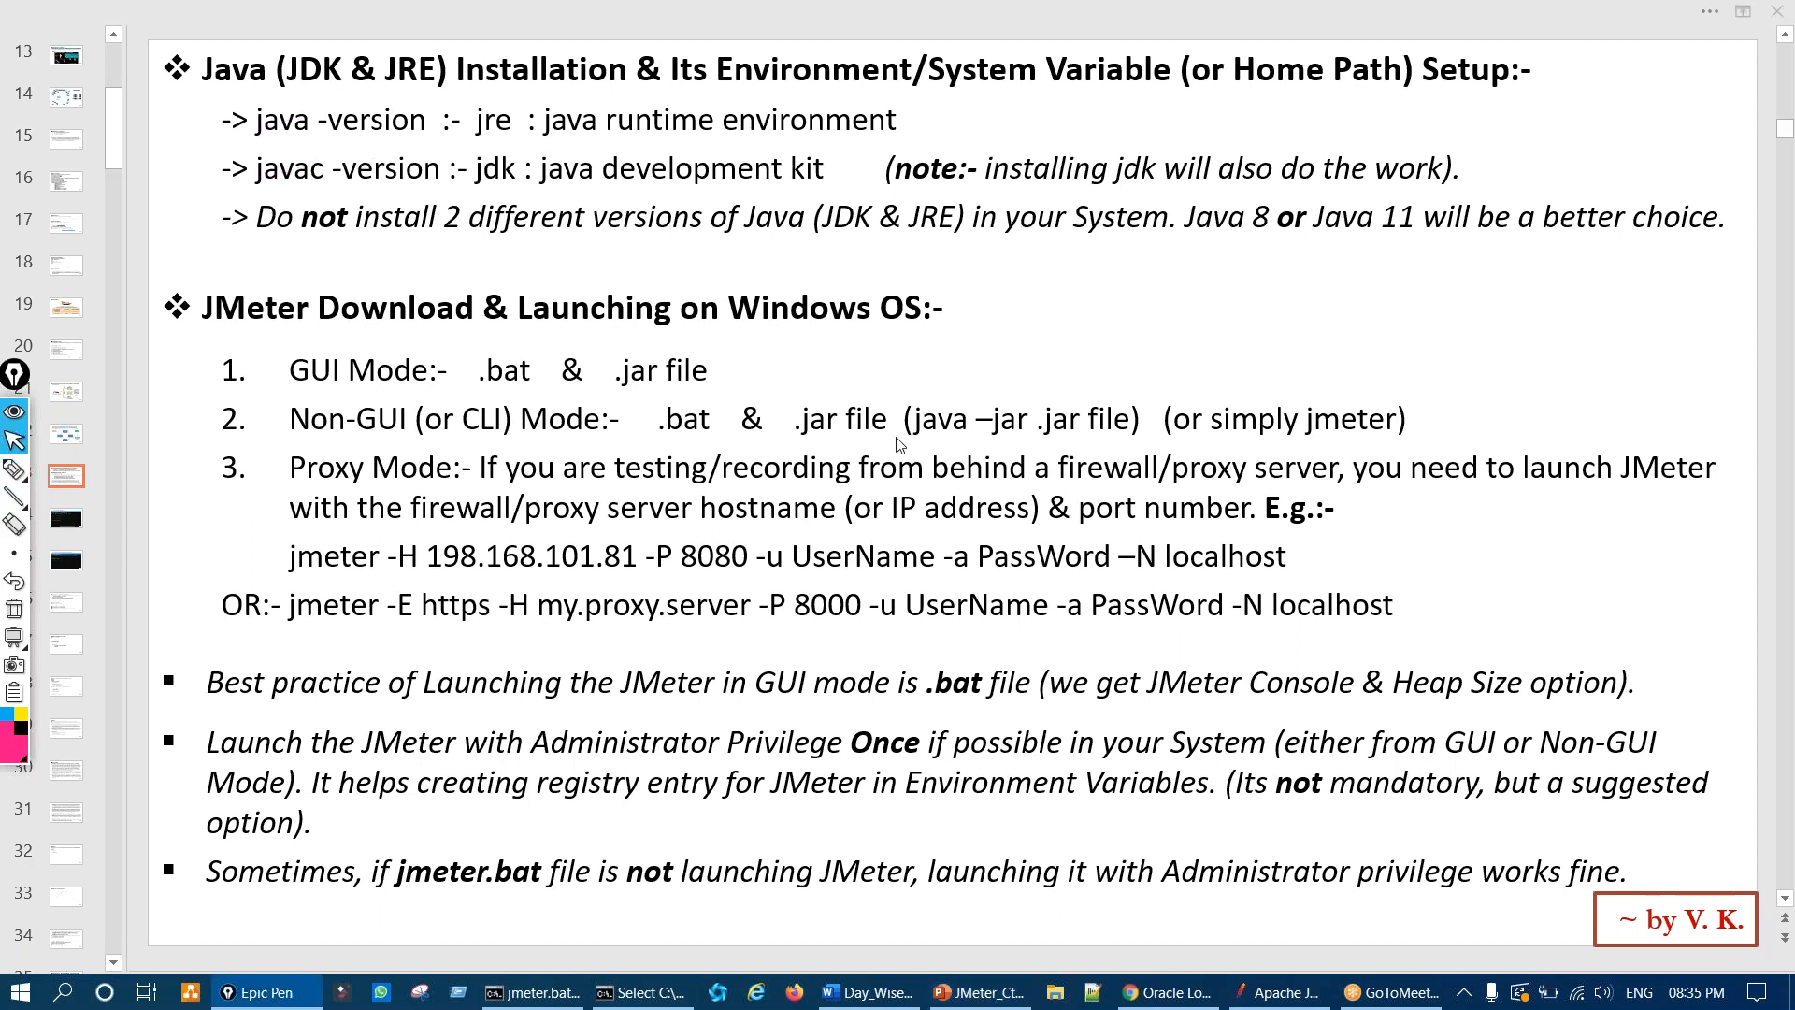
Step: Bring up the existing Command Prompt window and close it
left_click(643, 992)
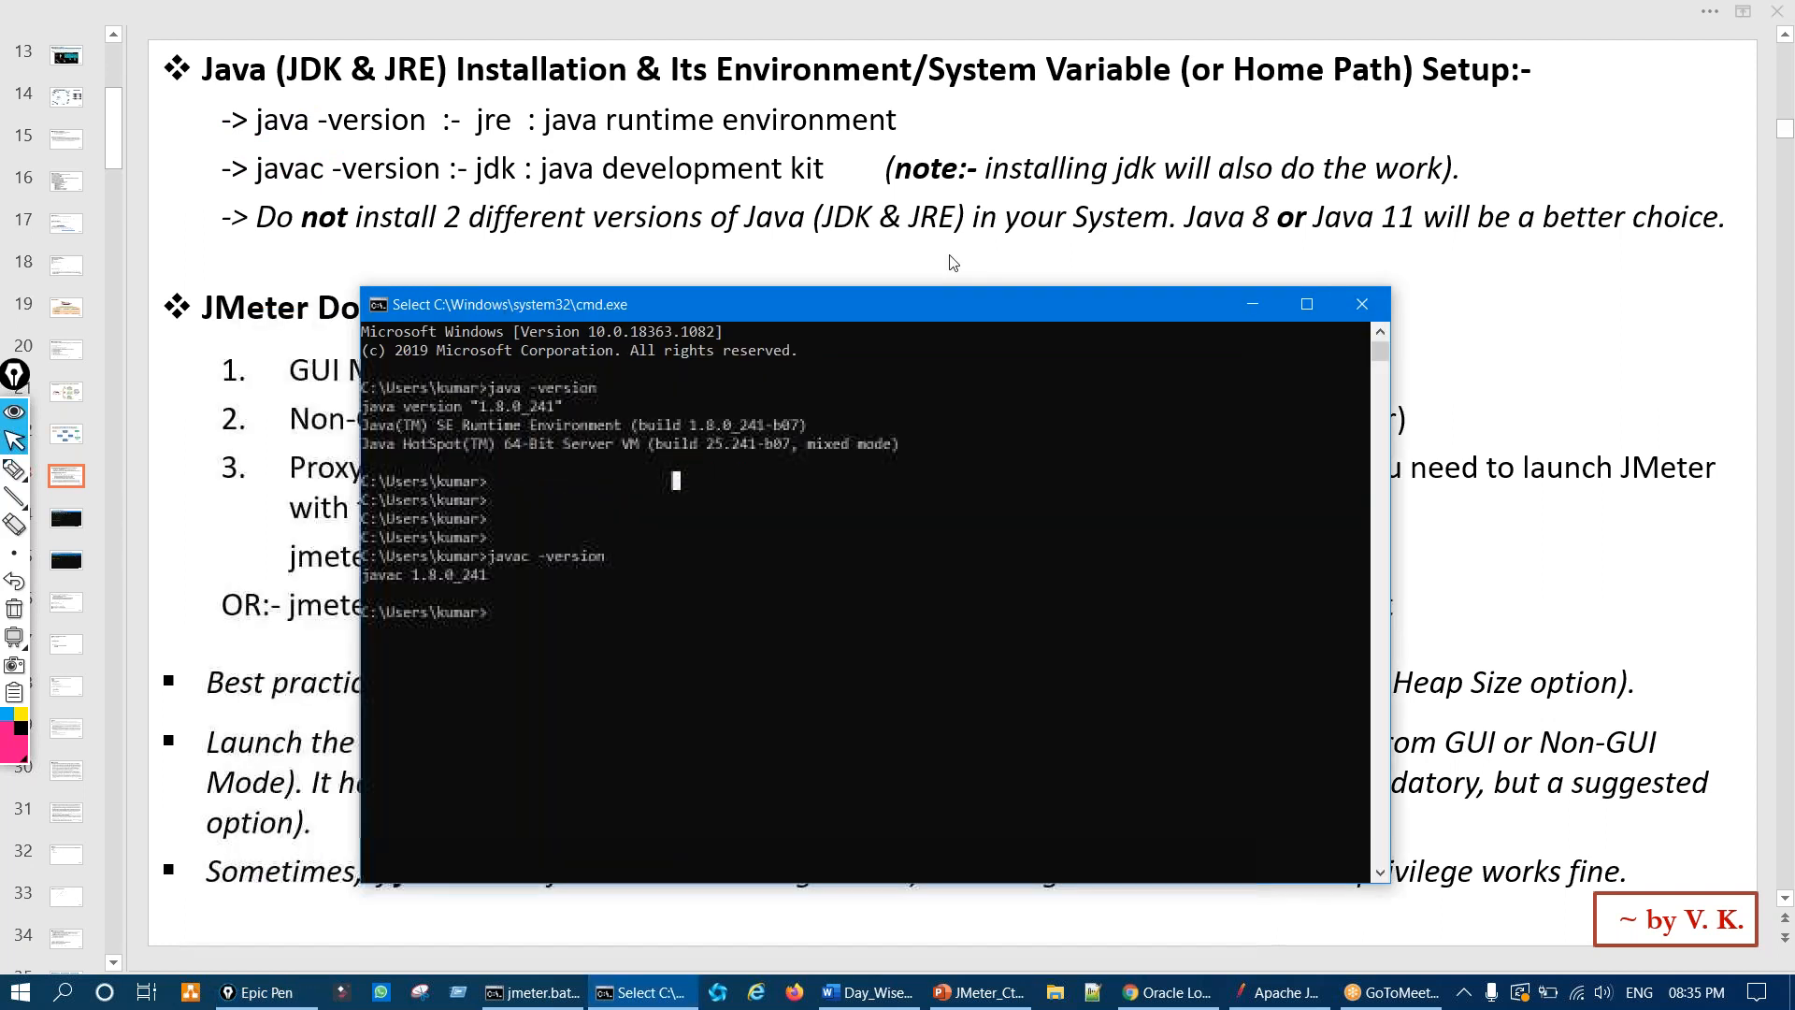
left_click_drag(950, 250, 849, 248)
left_click(1467, 245)
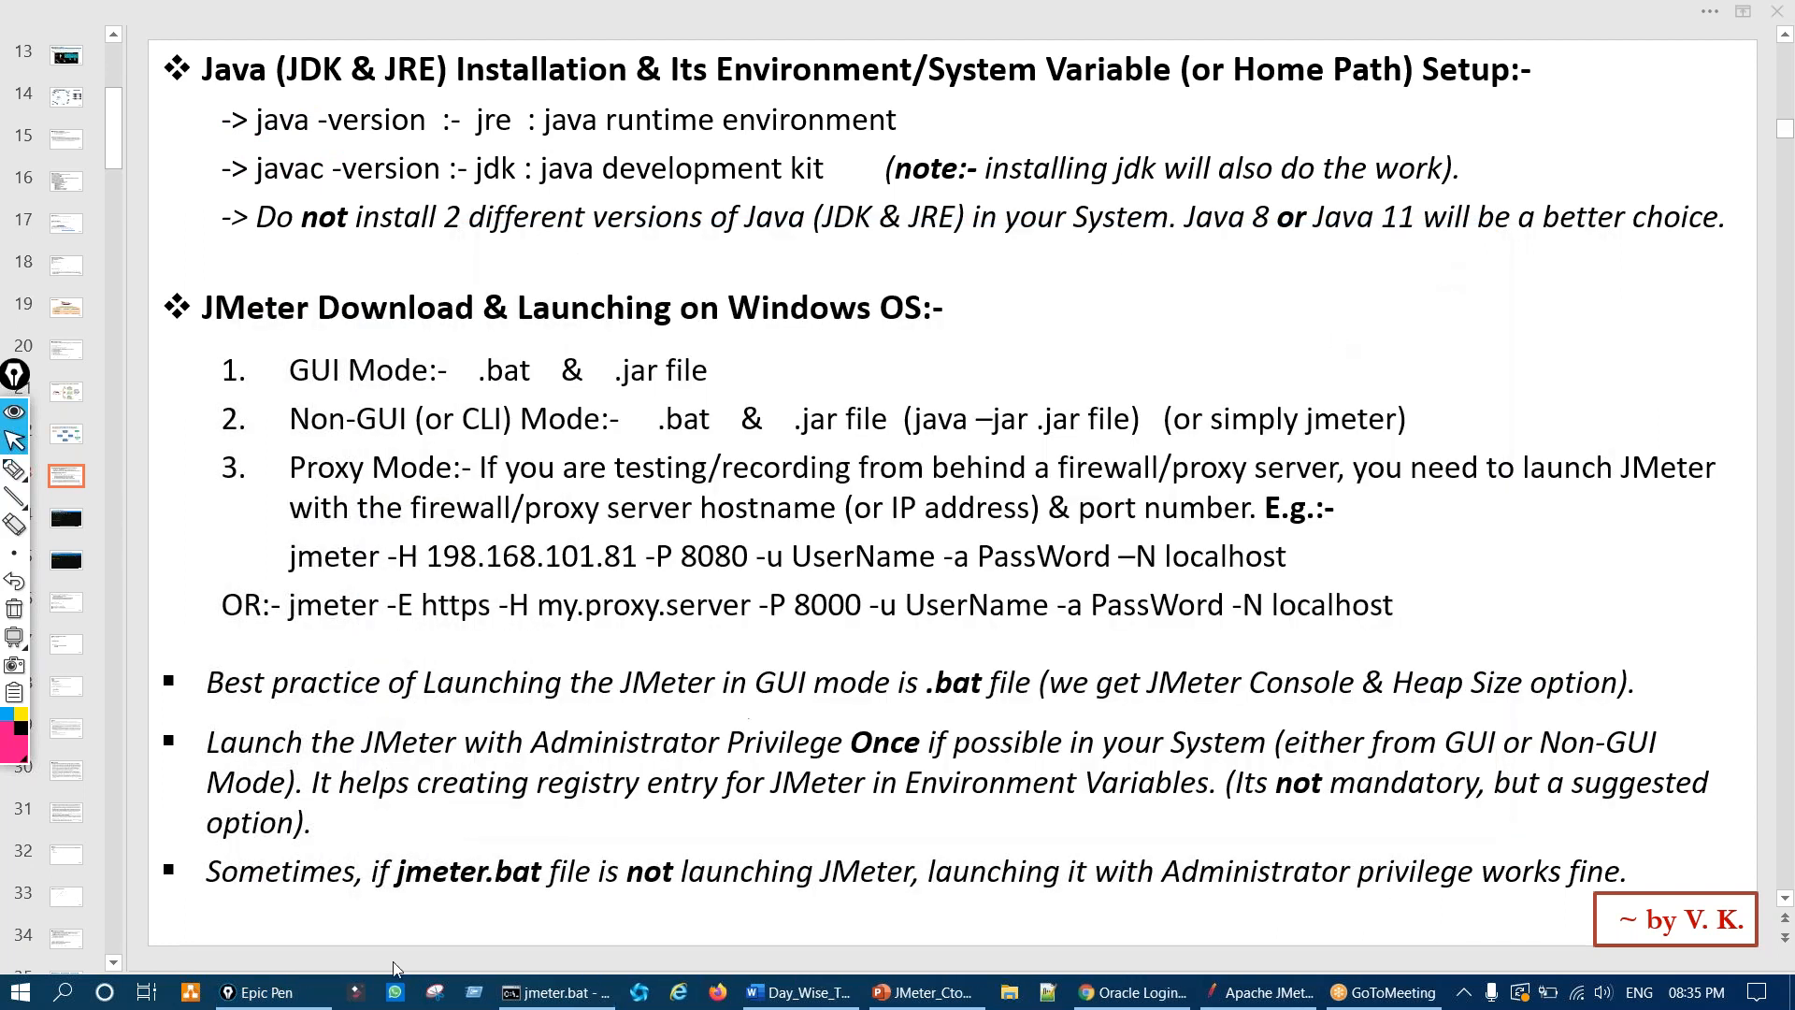
Step: Open a new Command Prompt, move it clear of the slide text, and check the installed JRE with java -version
key("super+r")
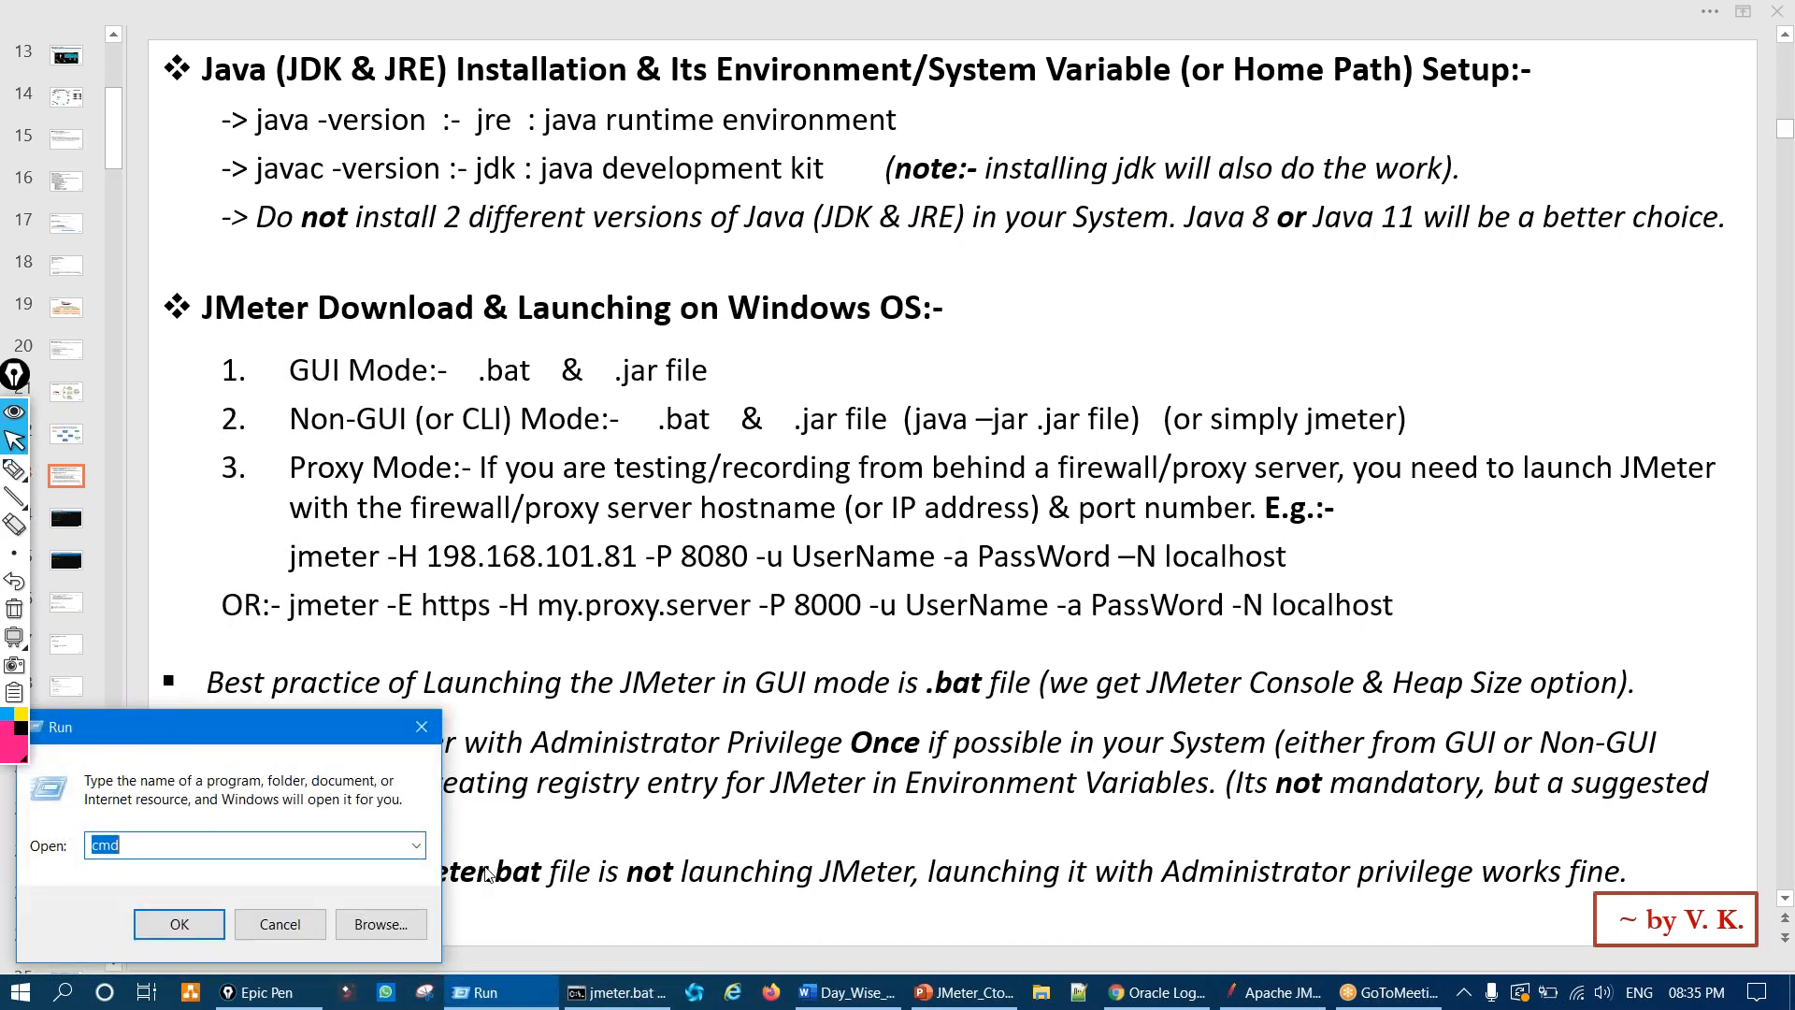
key("Return")
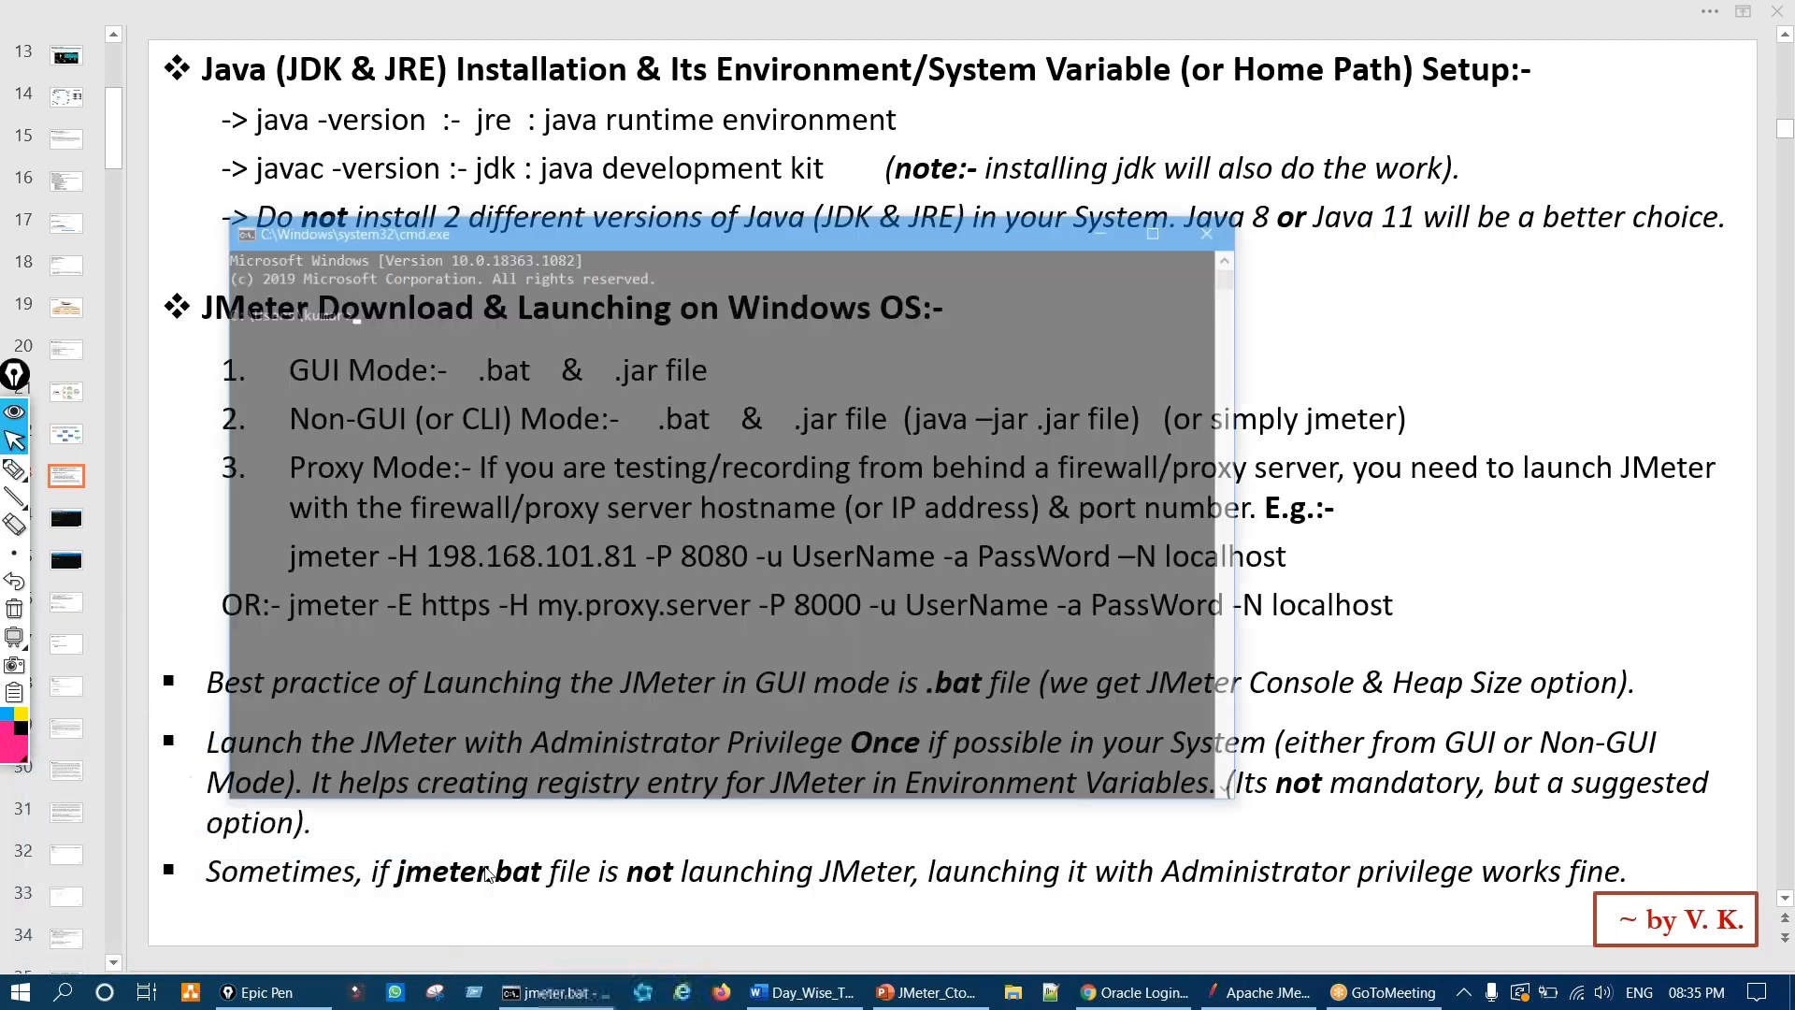
left_click_drag(675, 233, 1265, 212)
type("java -version")
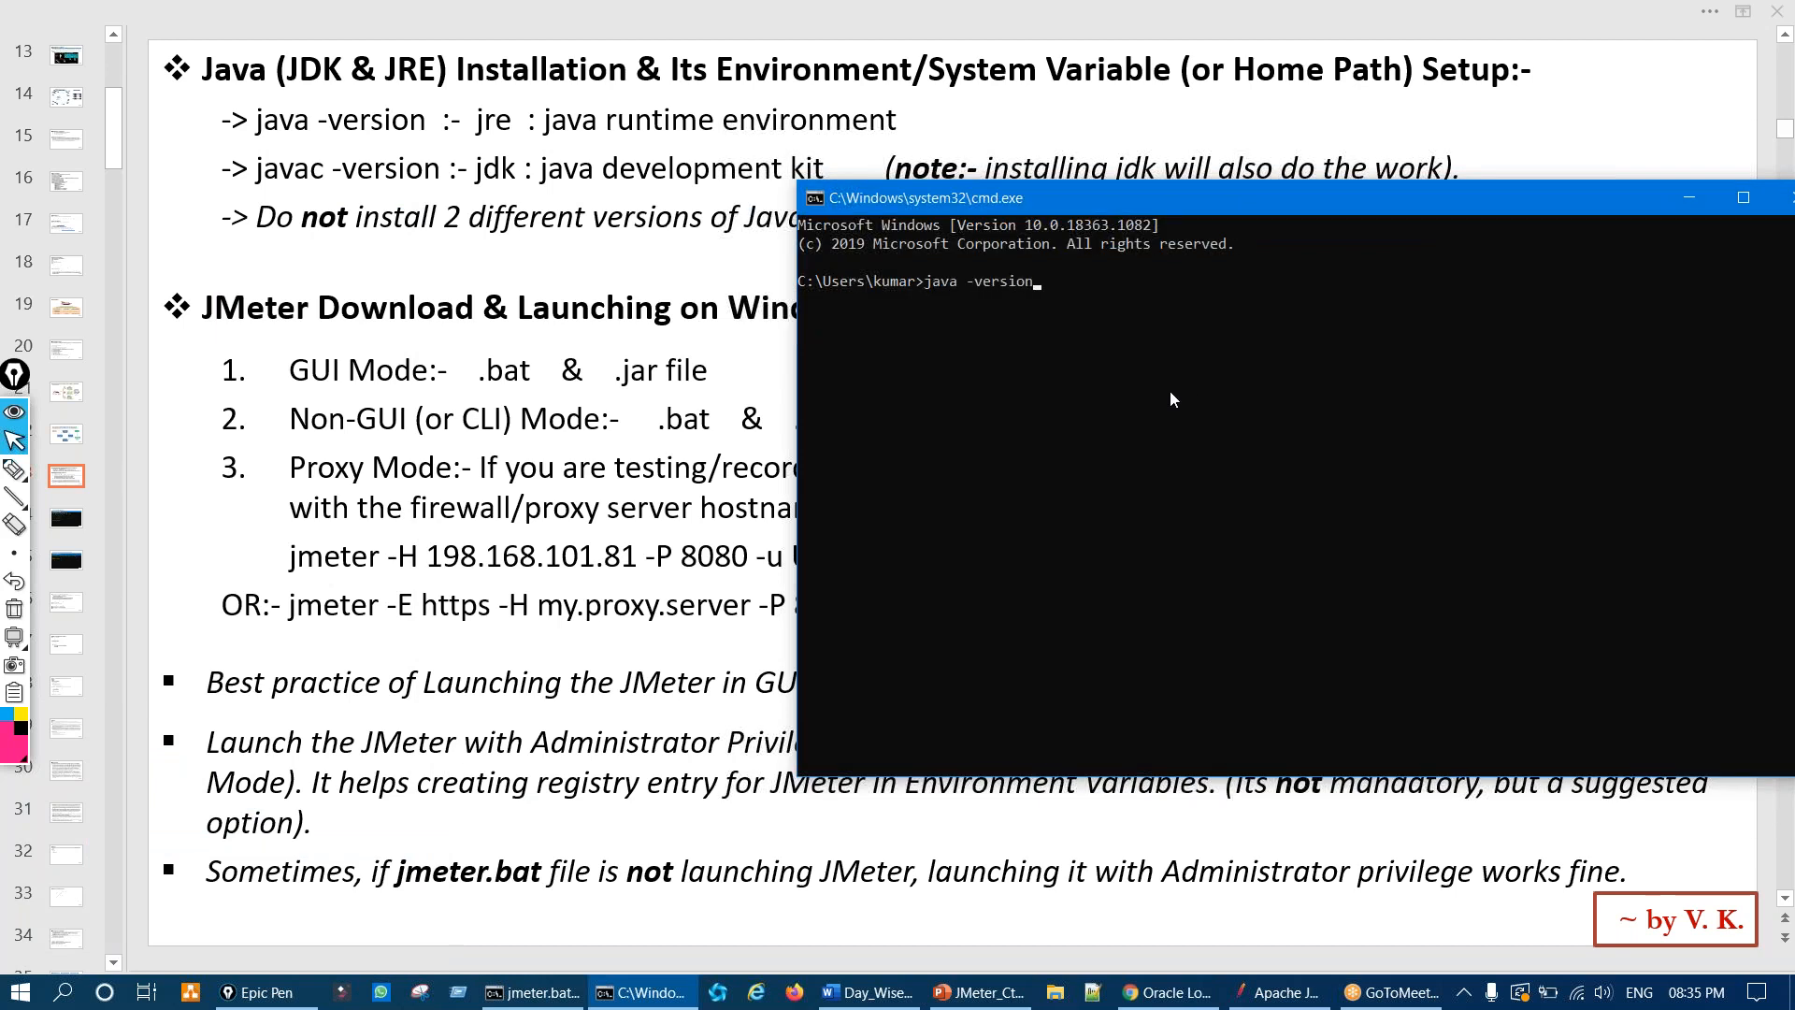
key("Return")
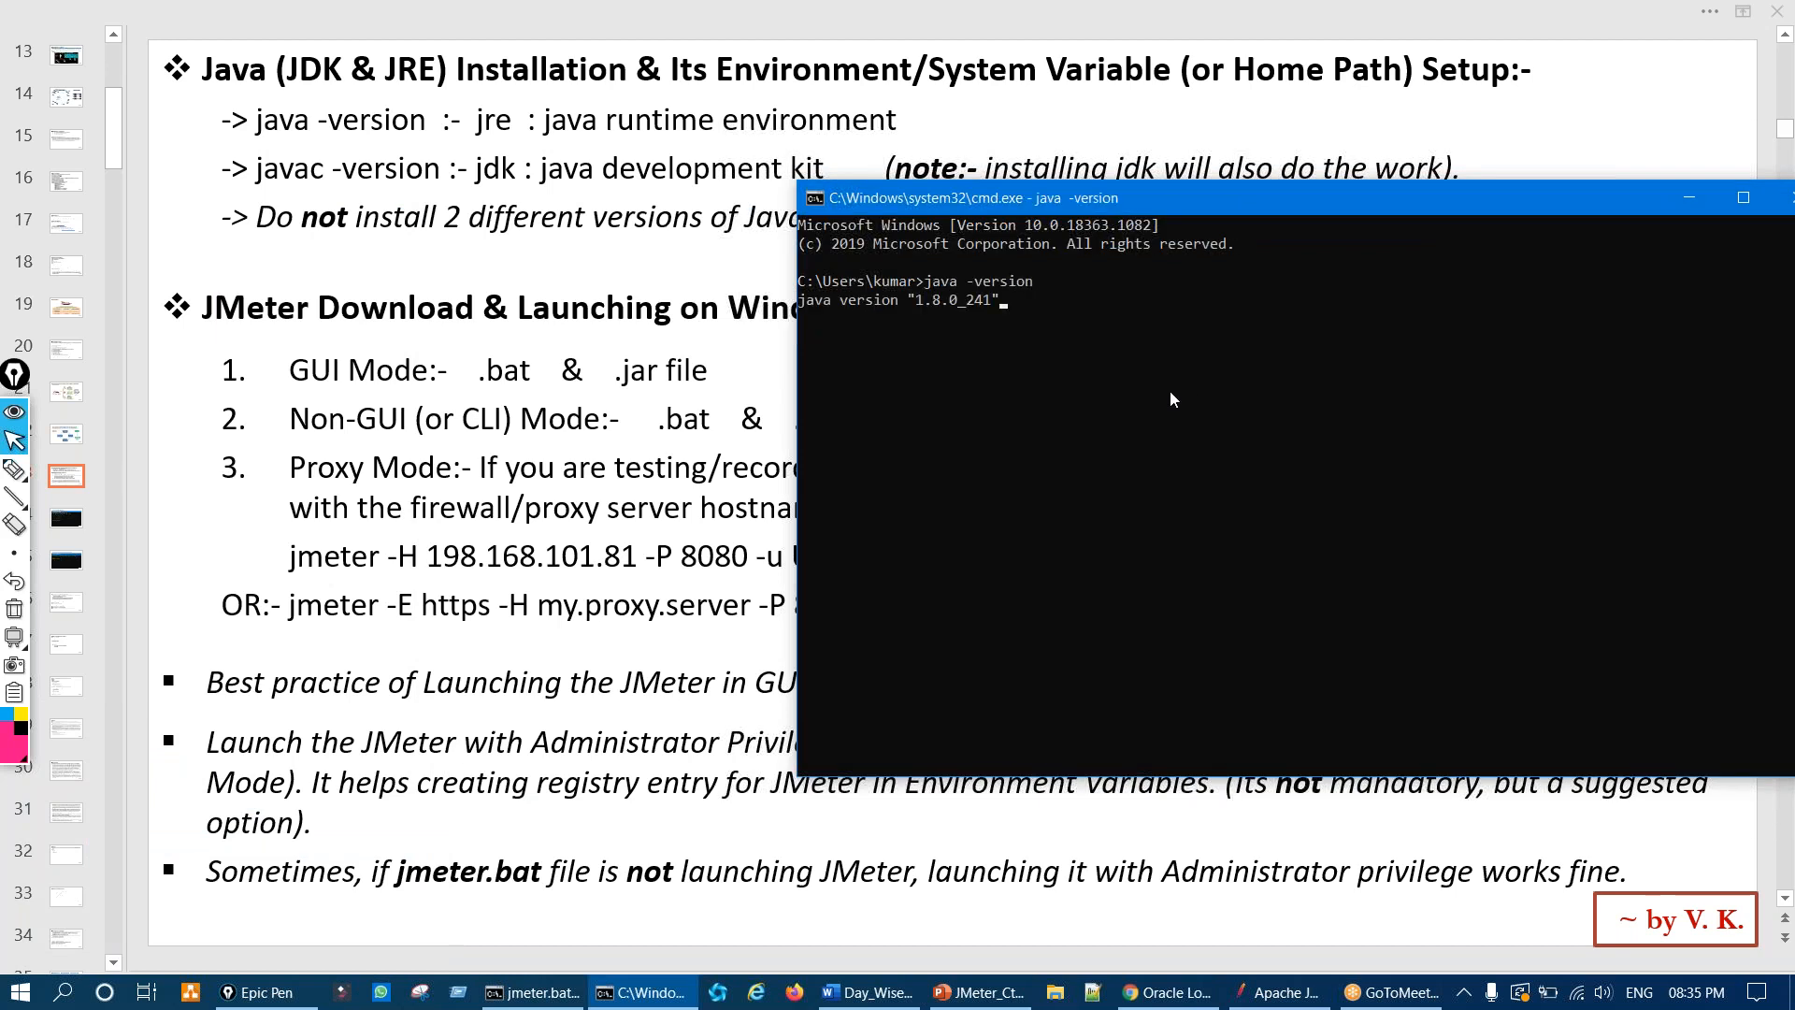
key("Return")
key("Return")
key("Return")
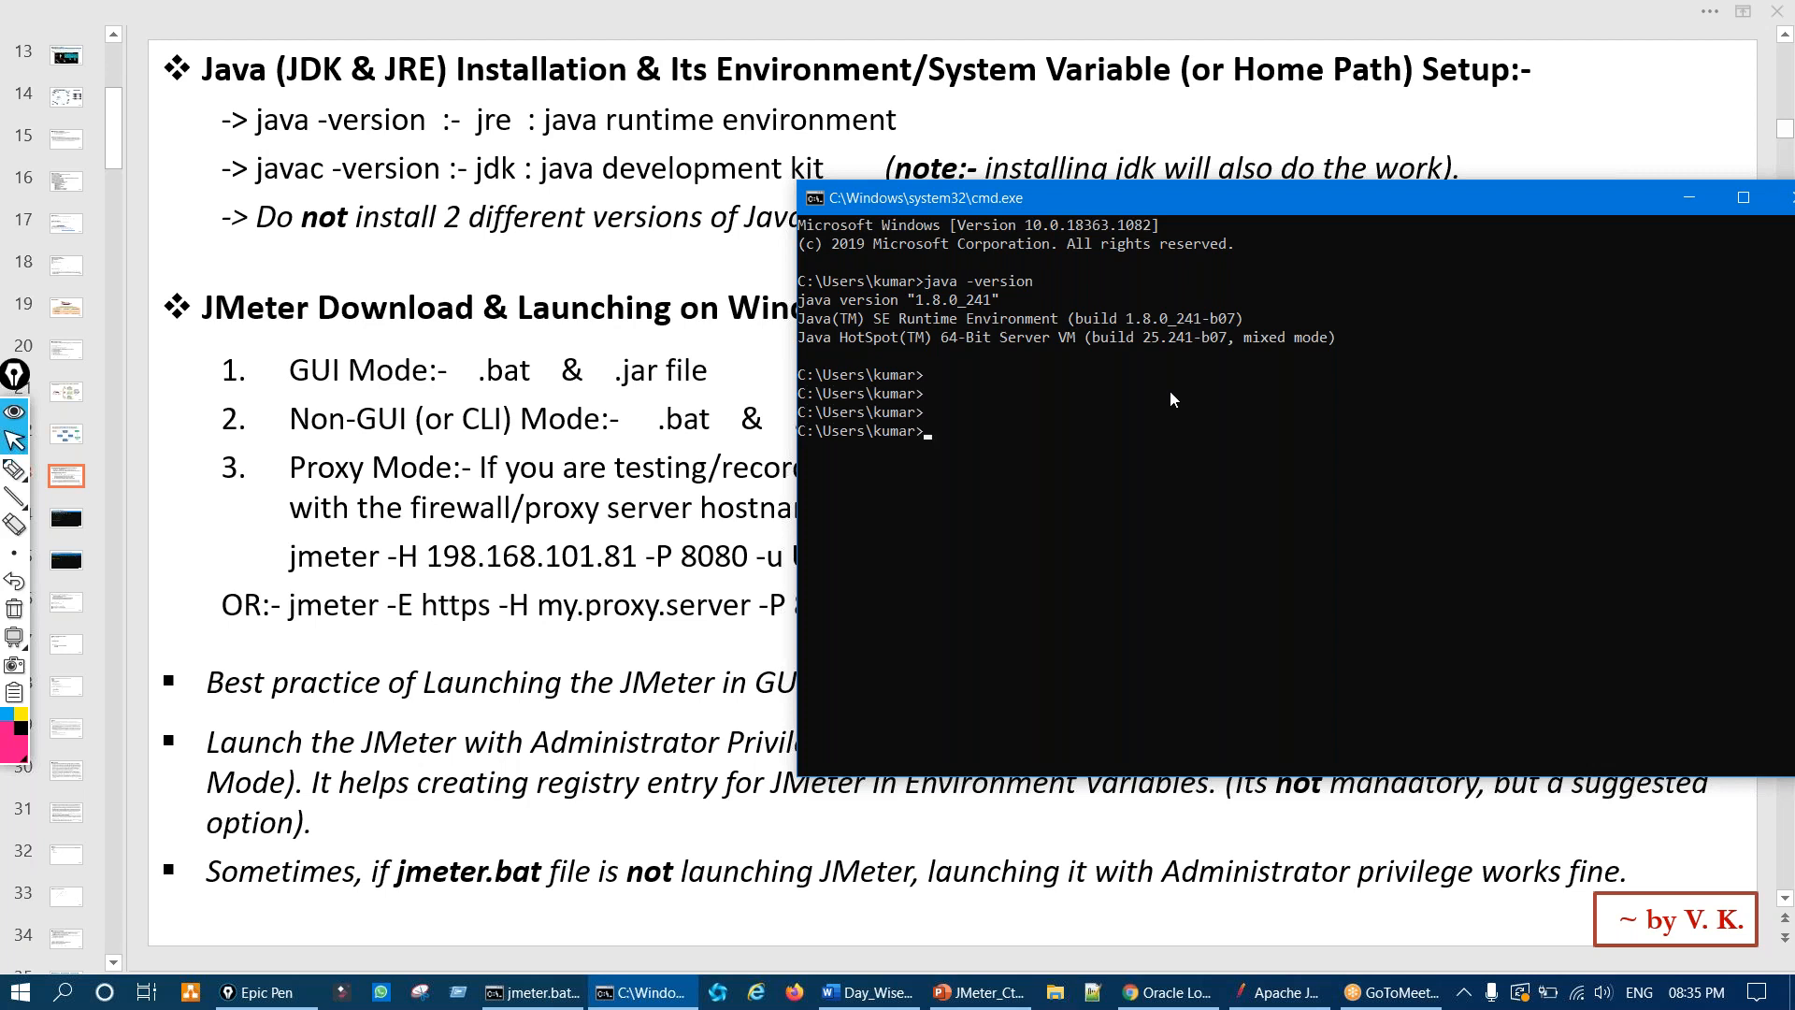
Step: Check the installed JDK by running javac -version in the Command Prompt
type("java")
key("BackSpace")
type("c -version")
key("Return")
key("Return")
key("Return")
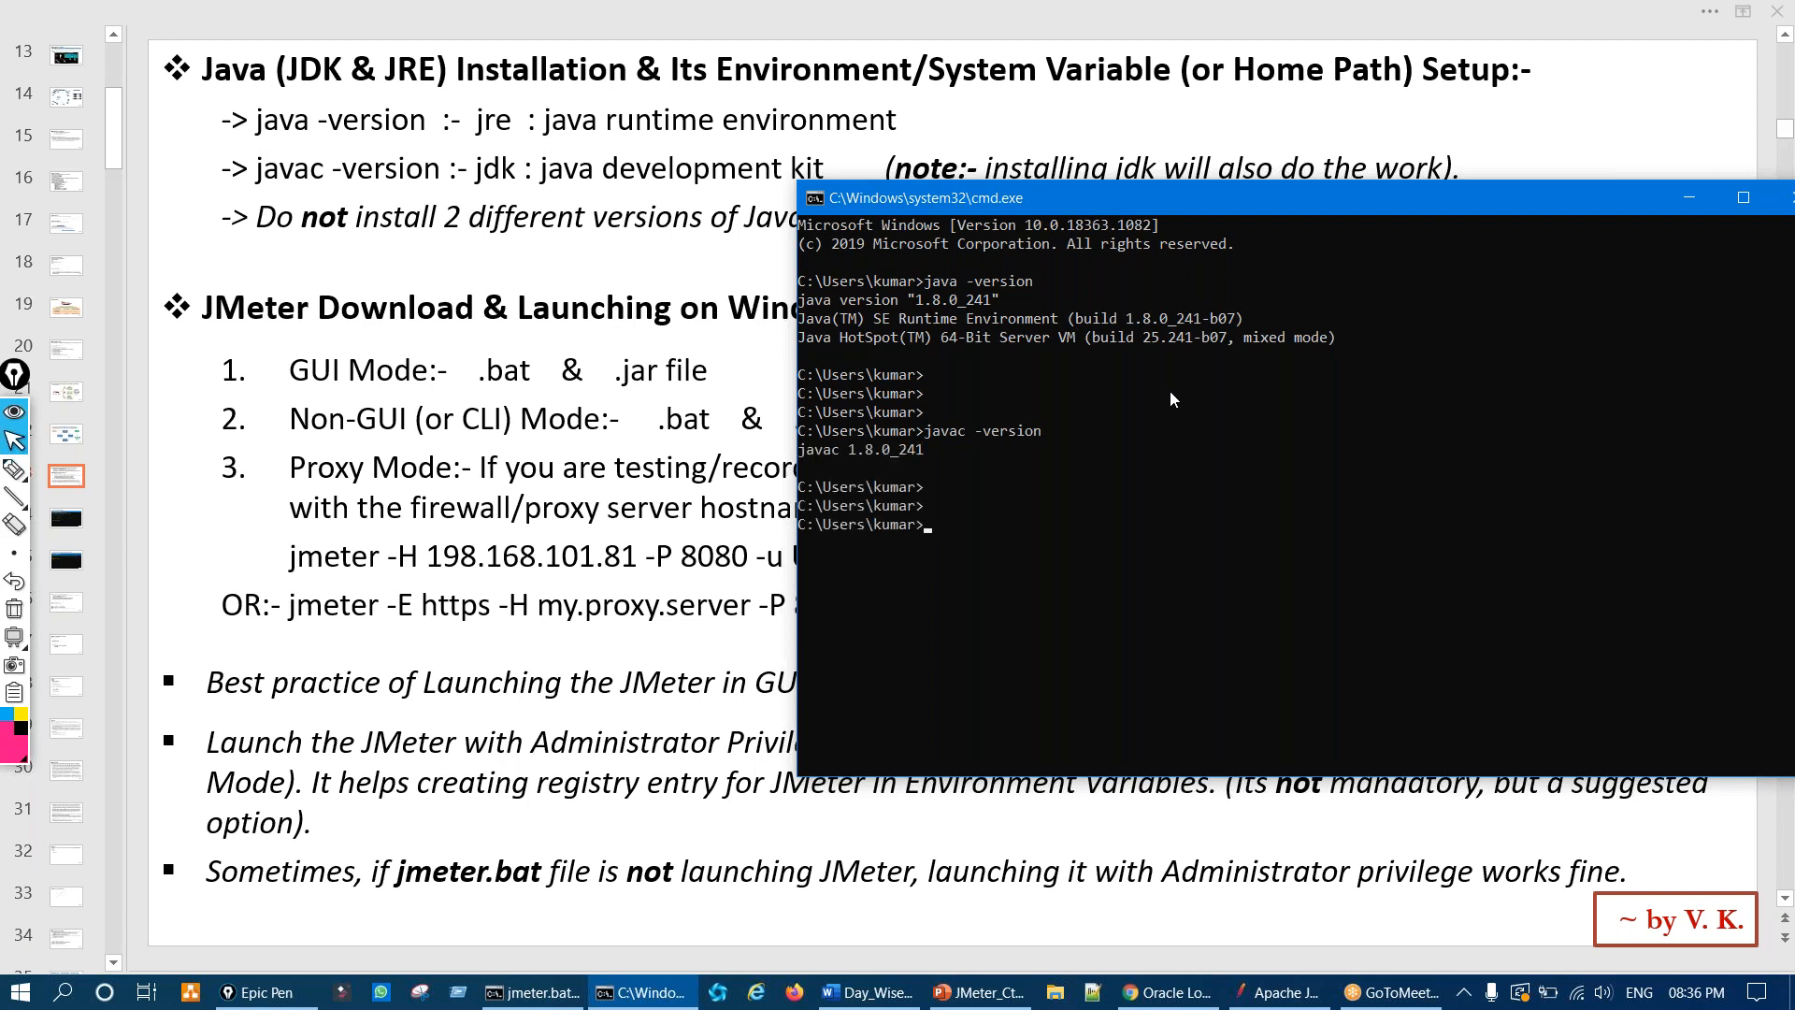
Step: Highlight the javac -version command with its output, and reposition the Command Prompt window to be fully on screen
left_click_drag(816, 300, 916, 505)
left_click_drag(815, 430, 973, 481)
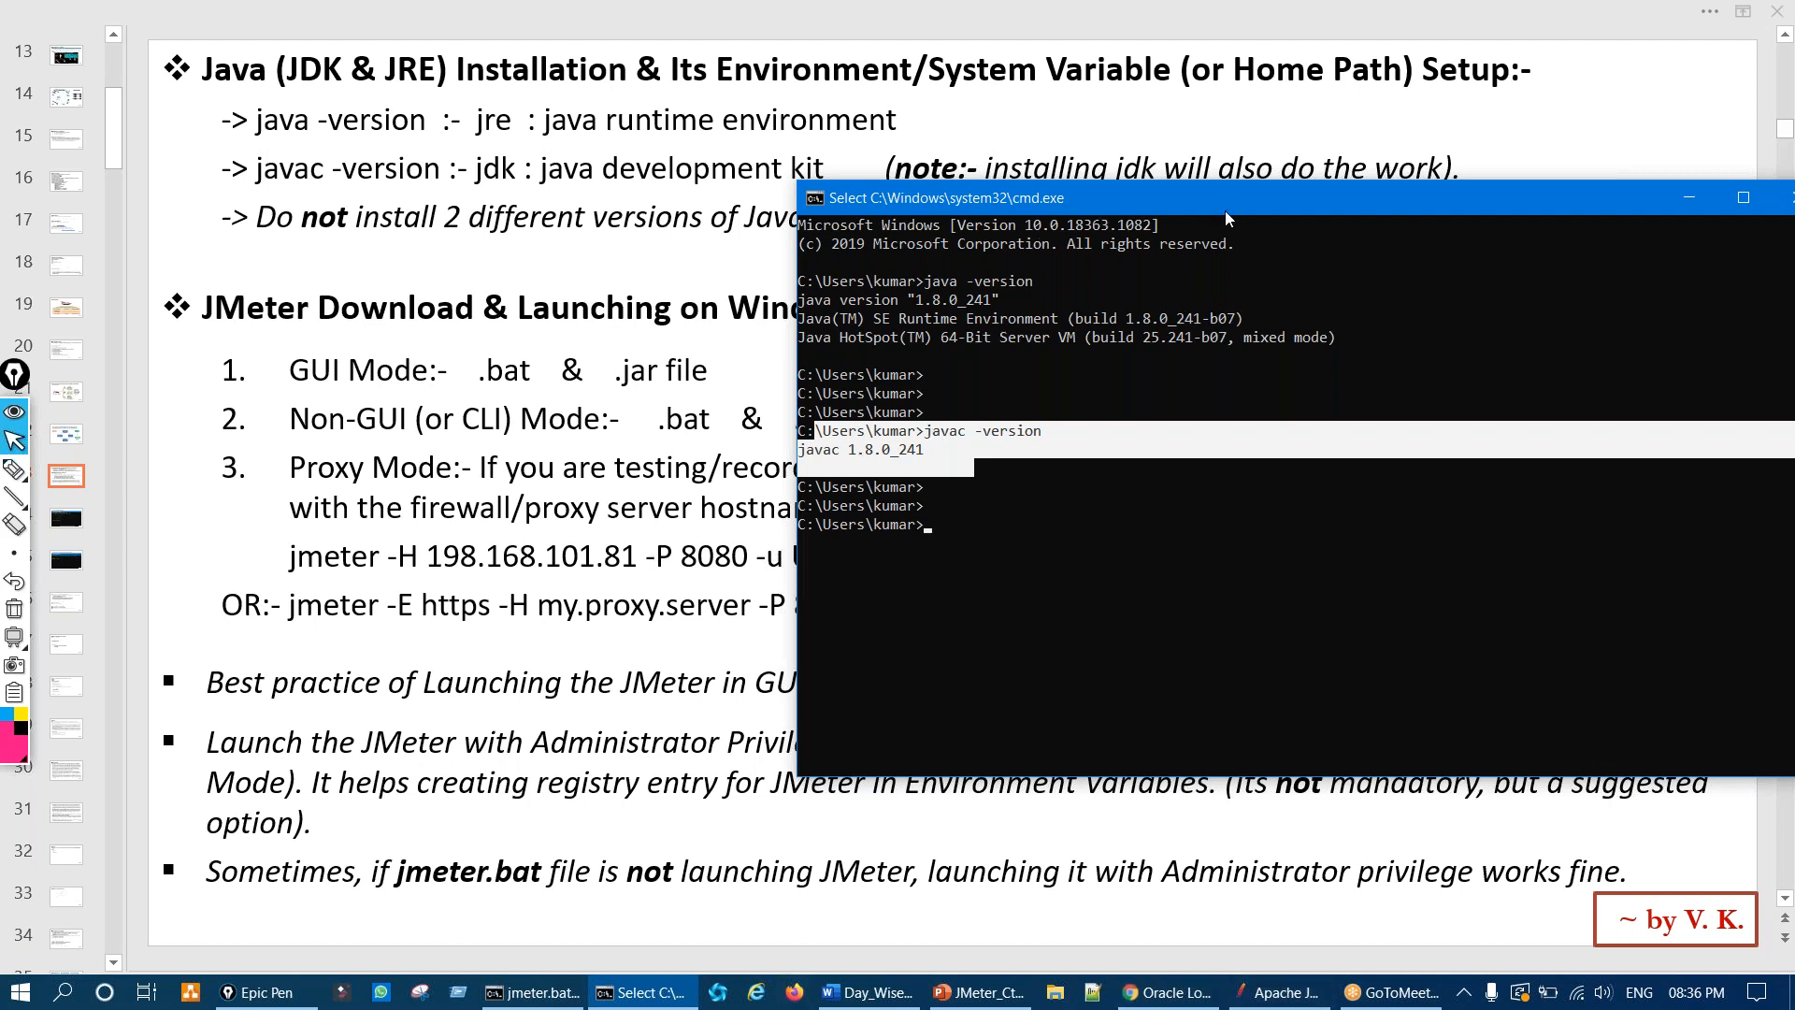
left_click_drag(1224, 206, 1023, 264)
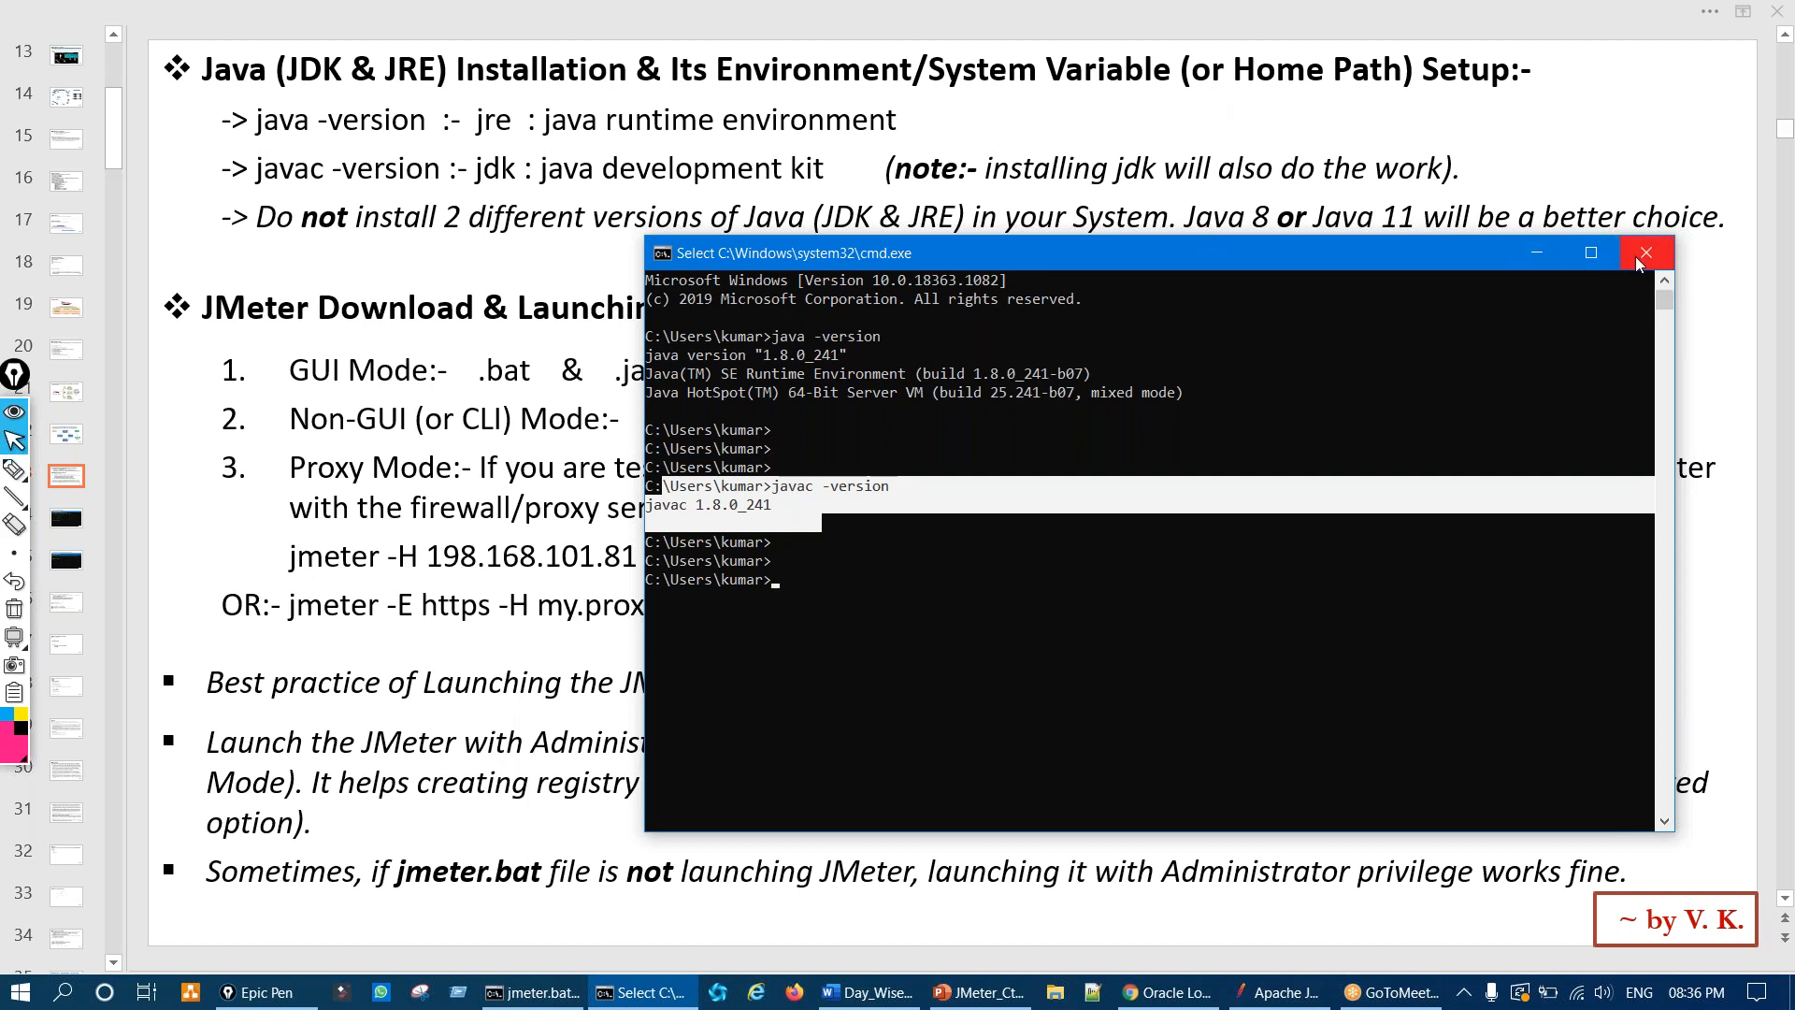
Step: Tick the java -version and javac -version commands in the Command Prompt, and clear the marks
key("ctrl+shift+3")
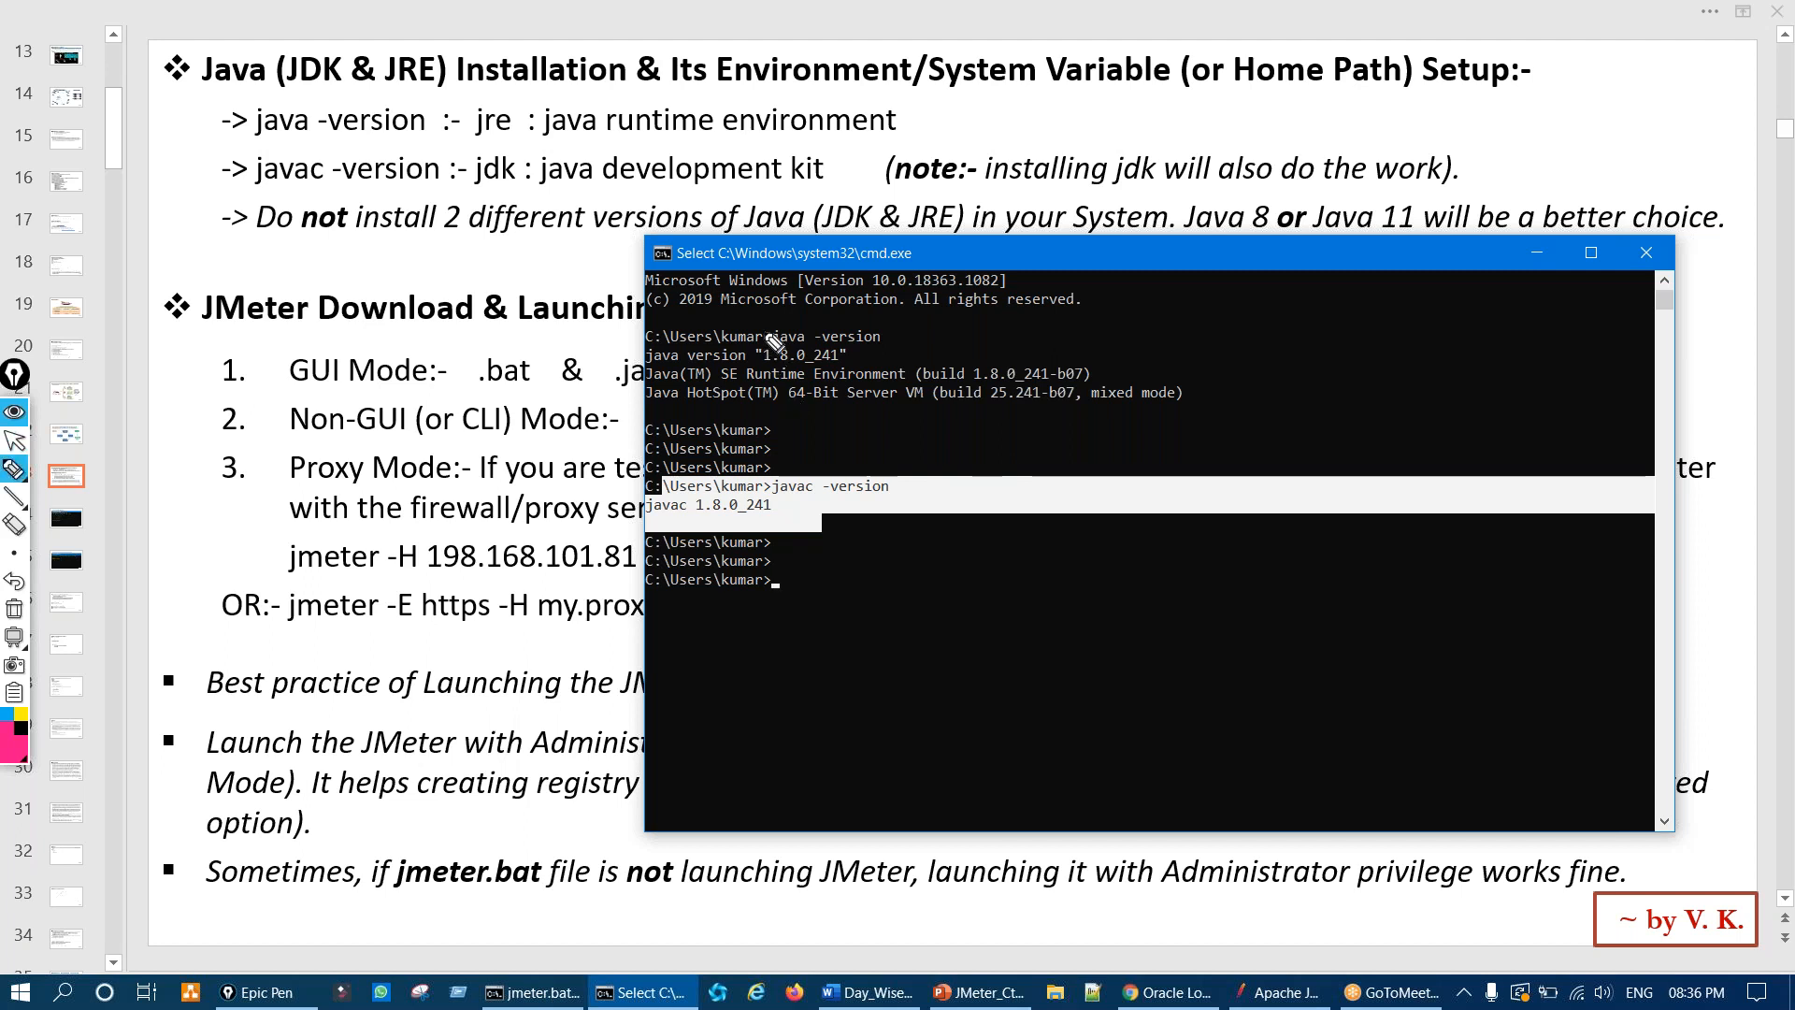
left_click_drag(768, 342, 865, 290)
left_click_drag(792, 498, 879, 456)
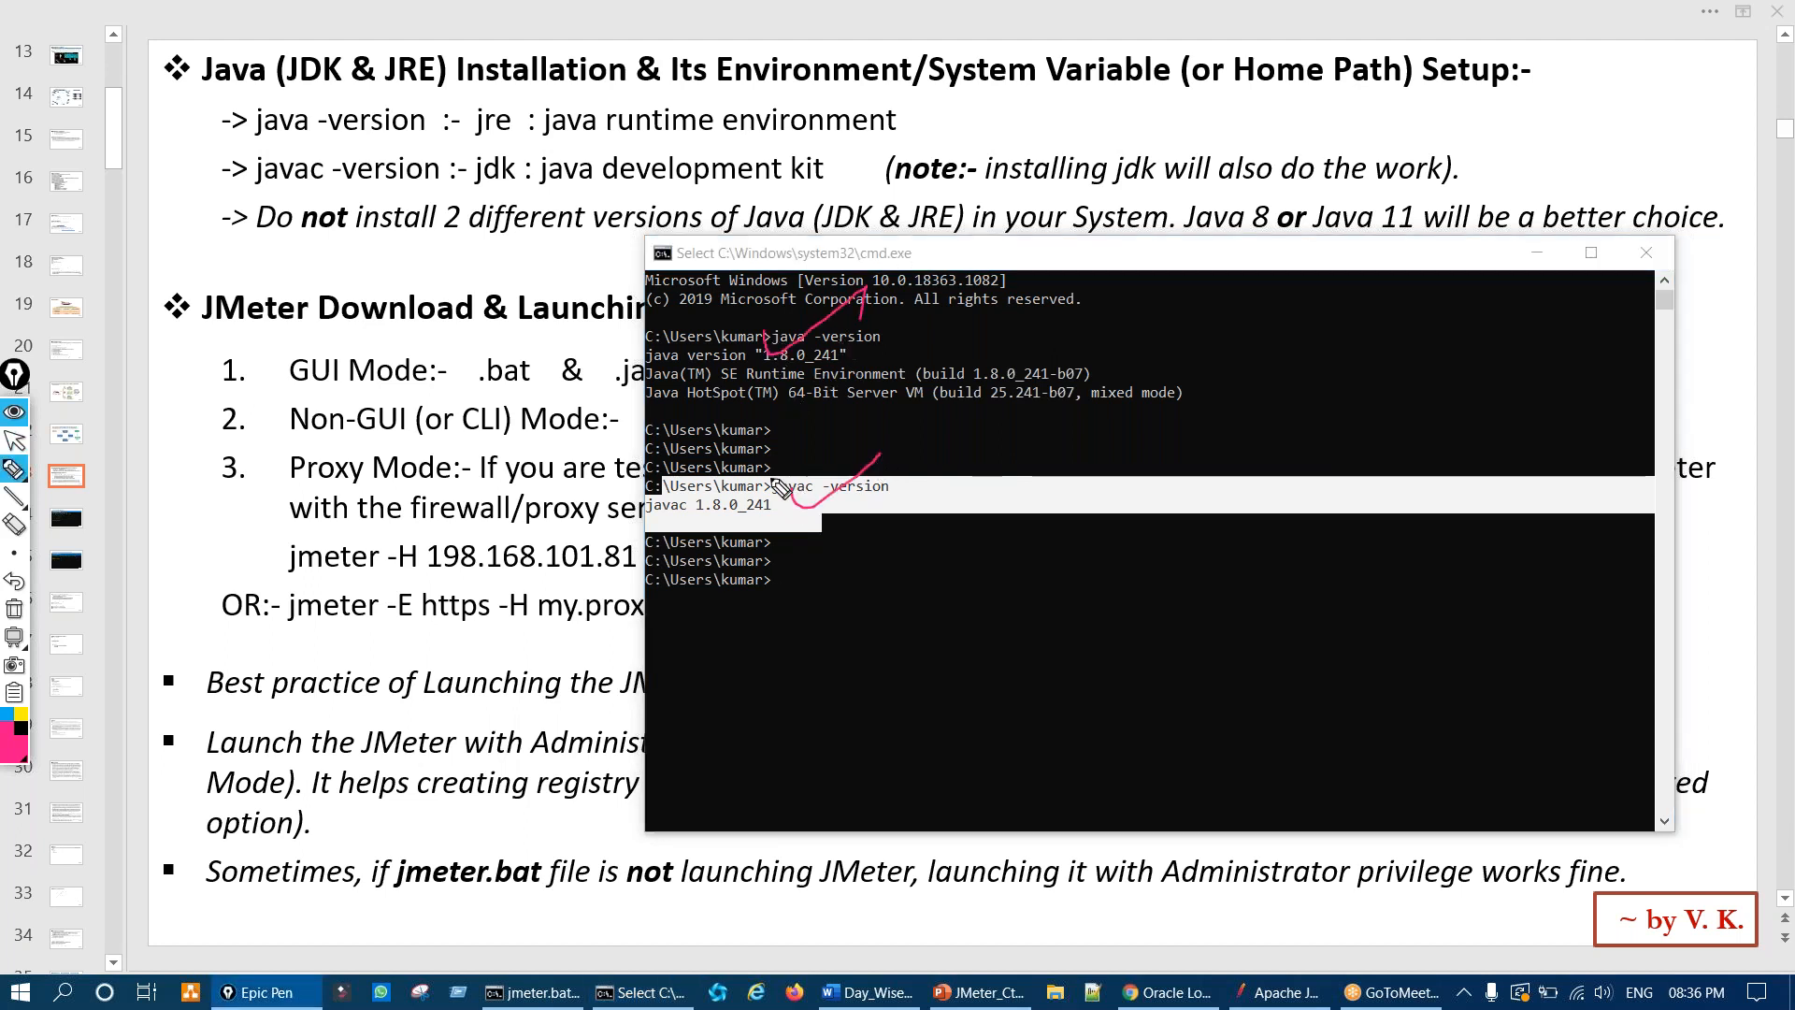
key("ctrl+shift+7")
key("ctrl+shift+2")
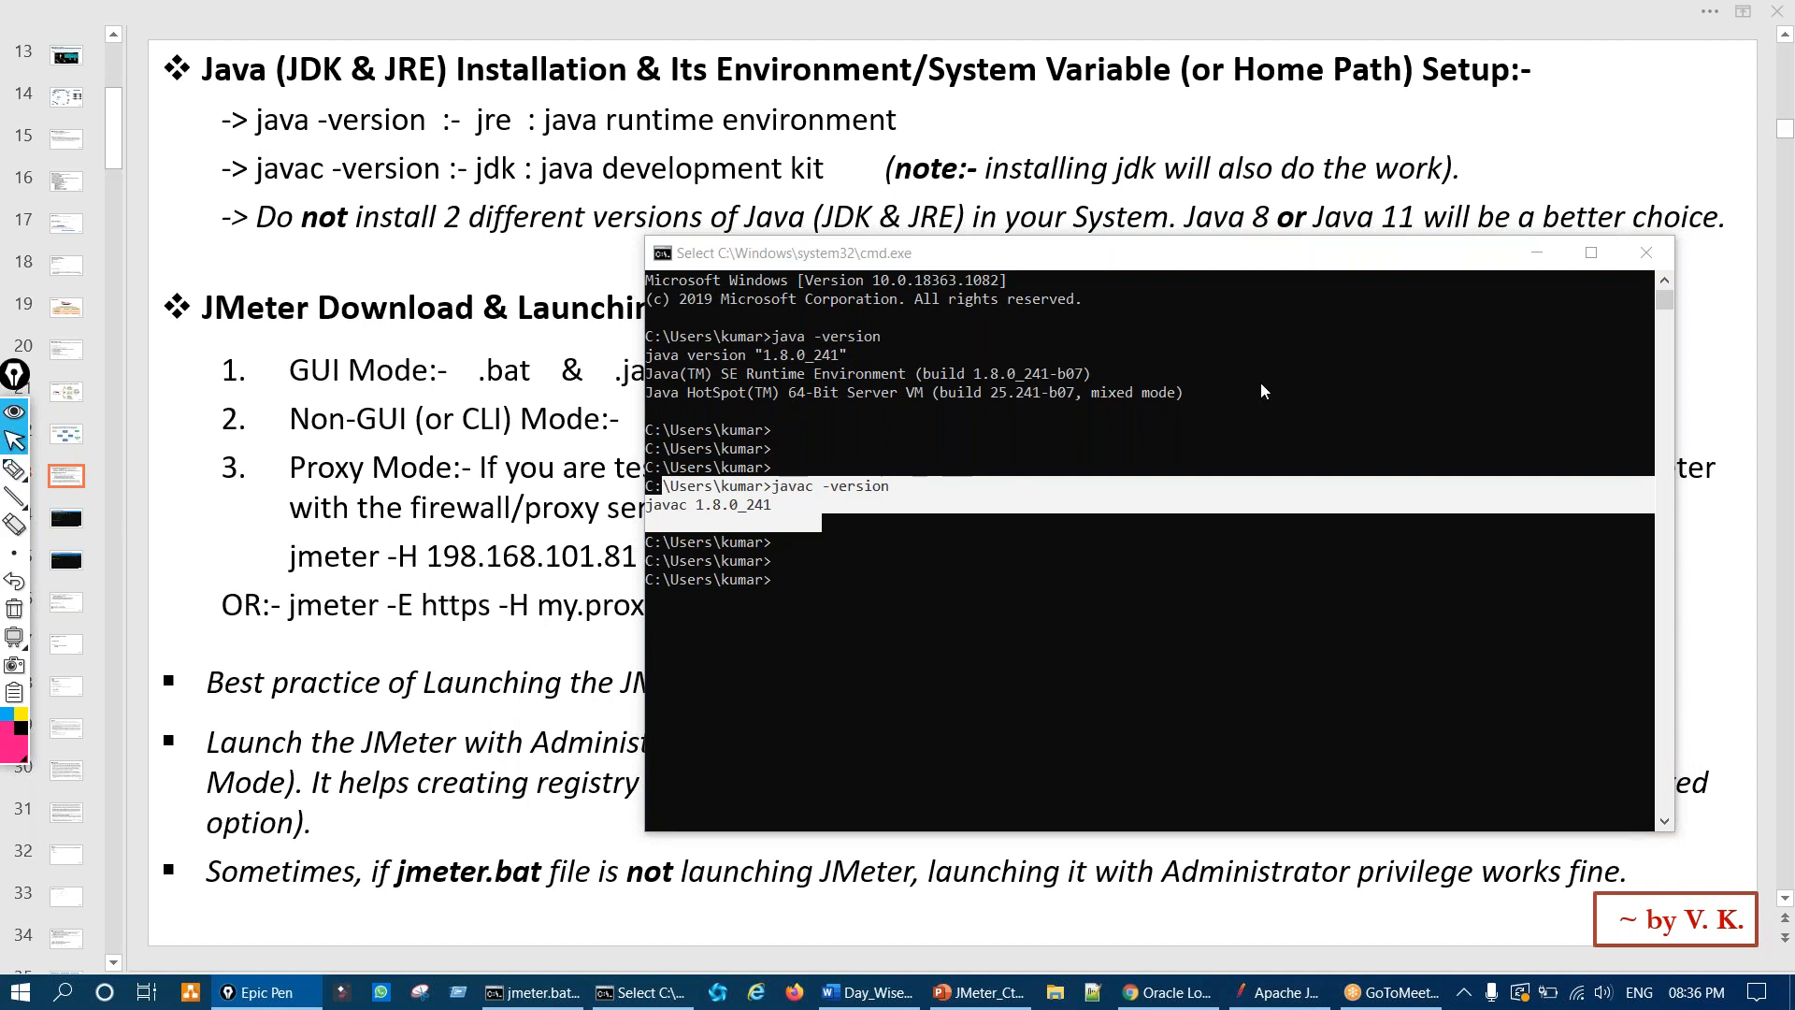
Step: Close the Command Prompt, tick the JMeter Download & Launching heading on the slide, and clear the tick
left_click(1650, 252)
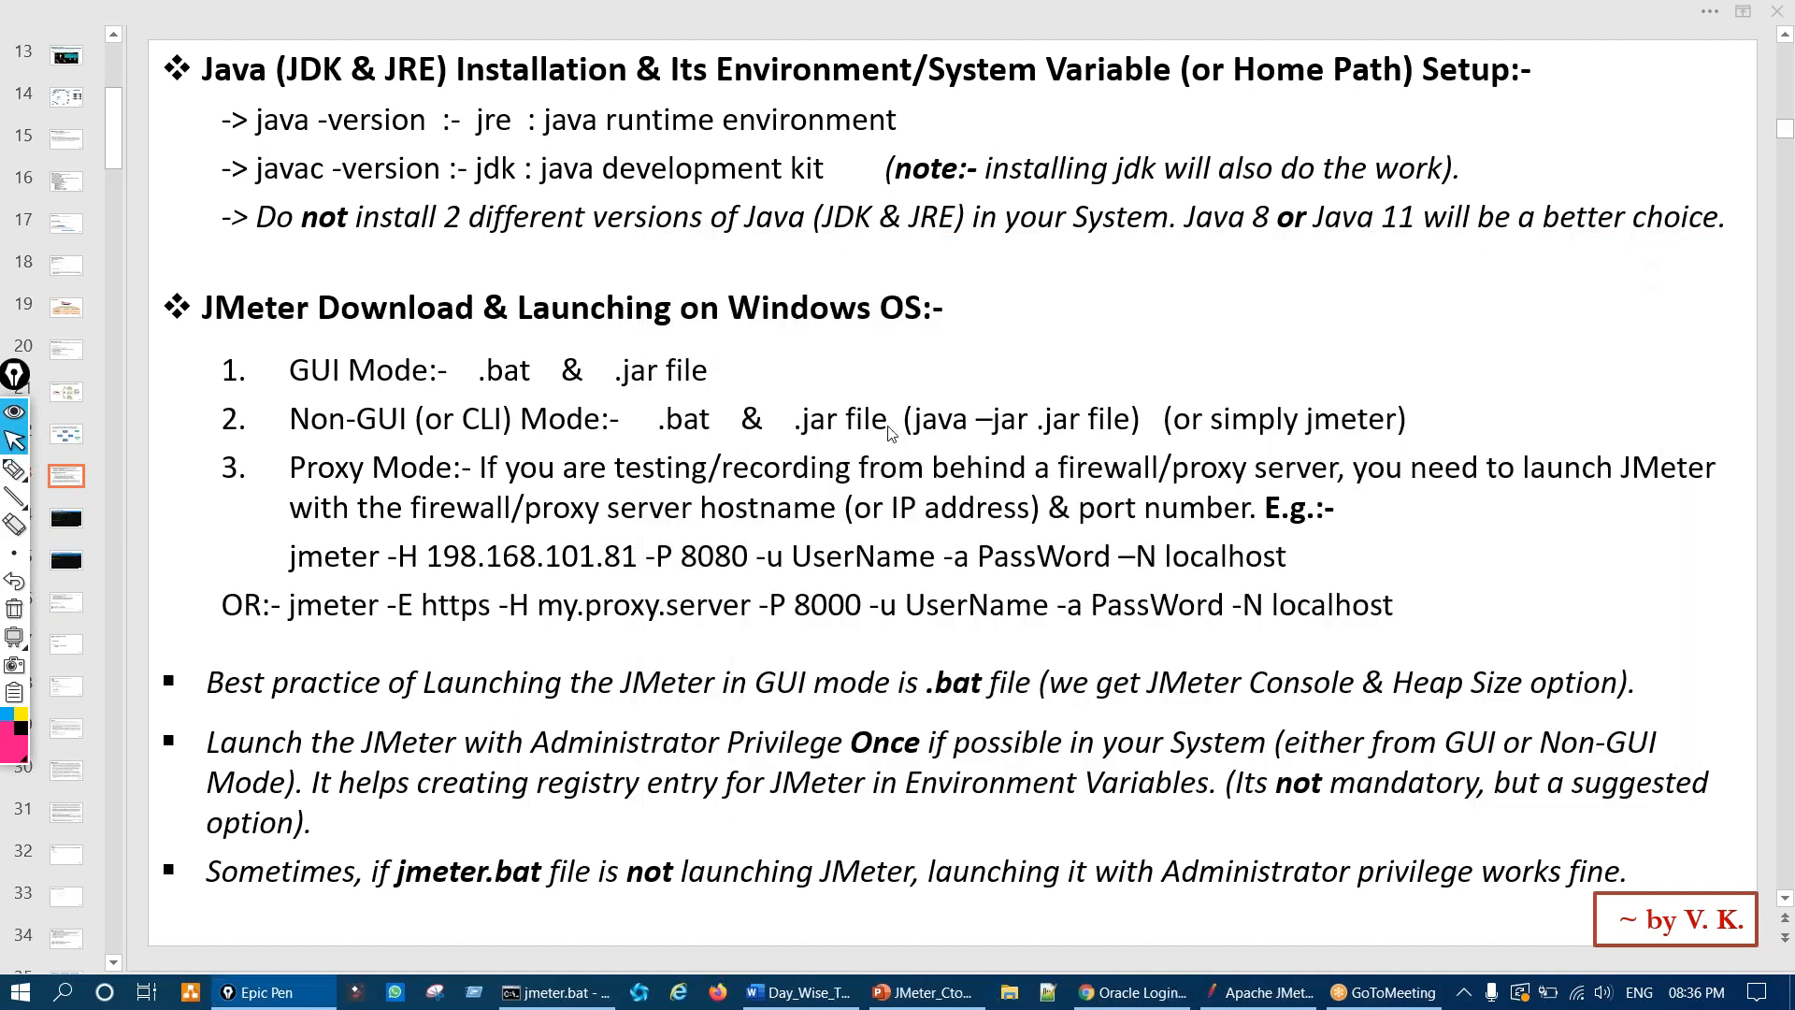
key("ctrl+shift+3")
mouse_move(460, 313)
left_mouse_down()
mouse_move(463, 333)
mouse_move(543, 287)
left_mouse_up()
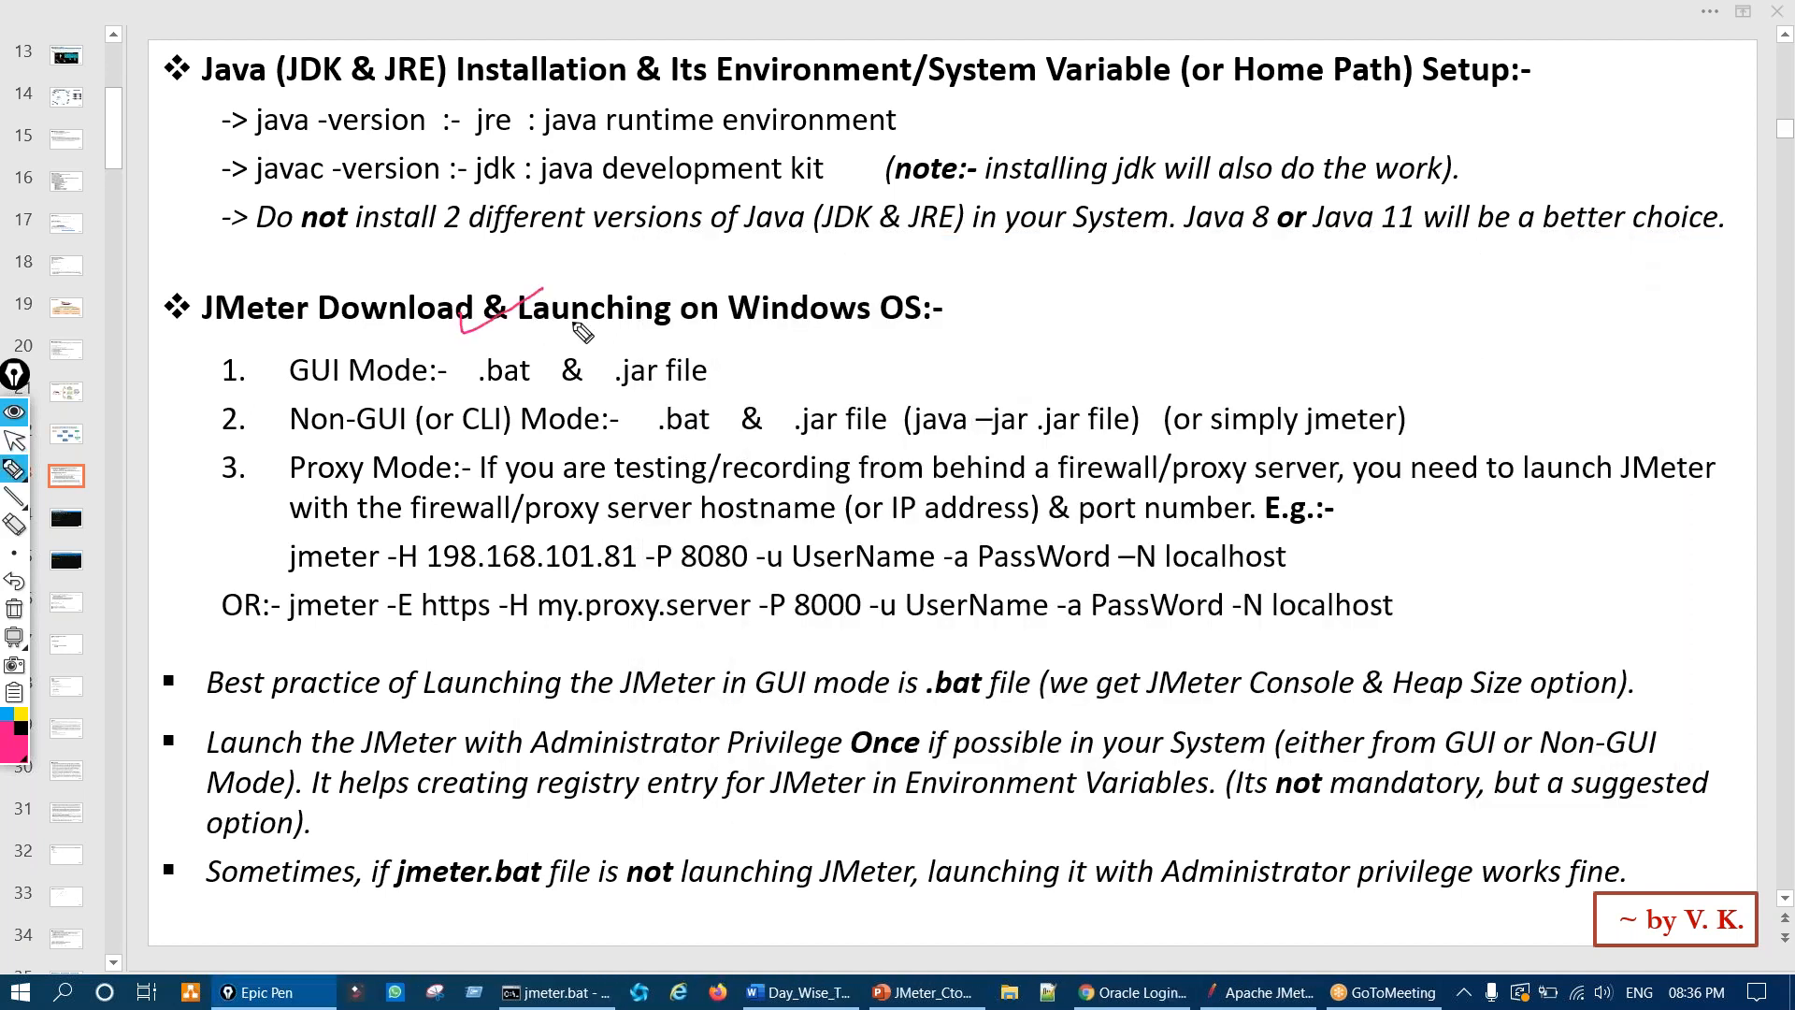
key("ctrl+shift+7")
key("ctrl+shift+2")
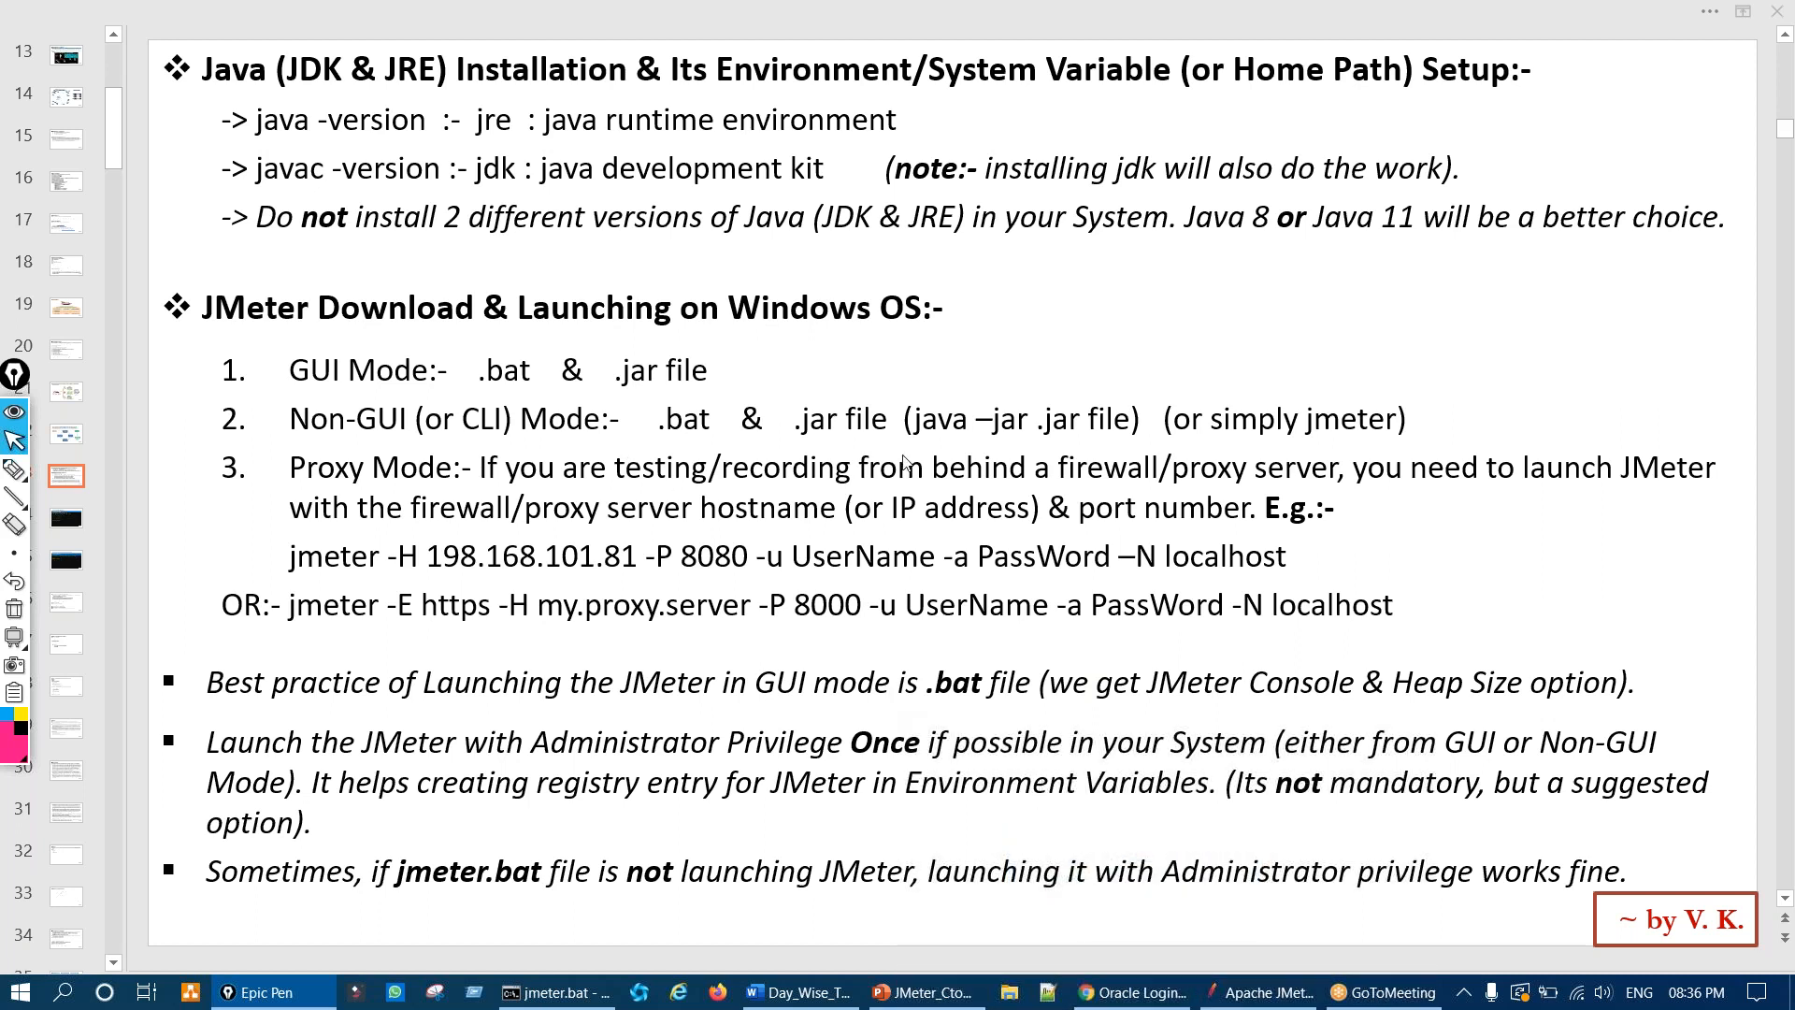
Step: Switch to Chrome and show the Download Apache JMeter page from its beginning
left_click(1139, 995)
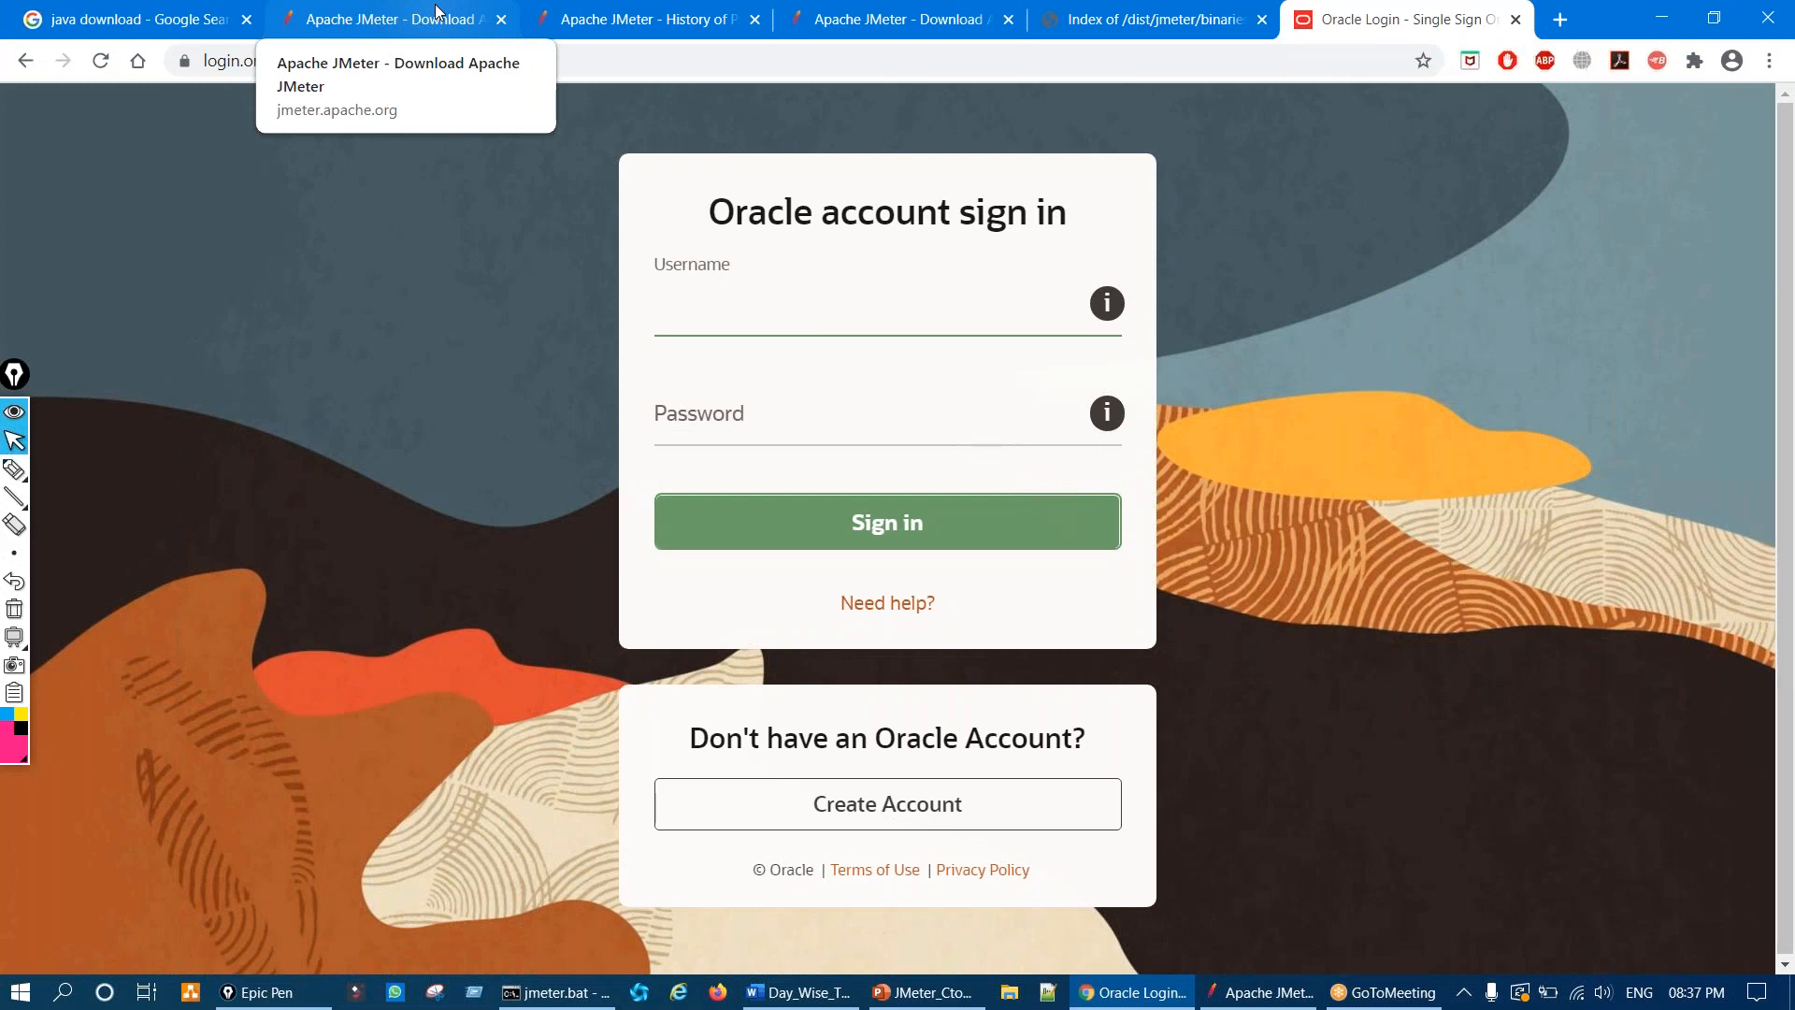
left_click(436, 12)
scroll(898, 524, "up", 4)
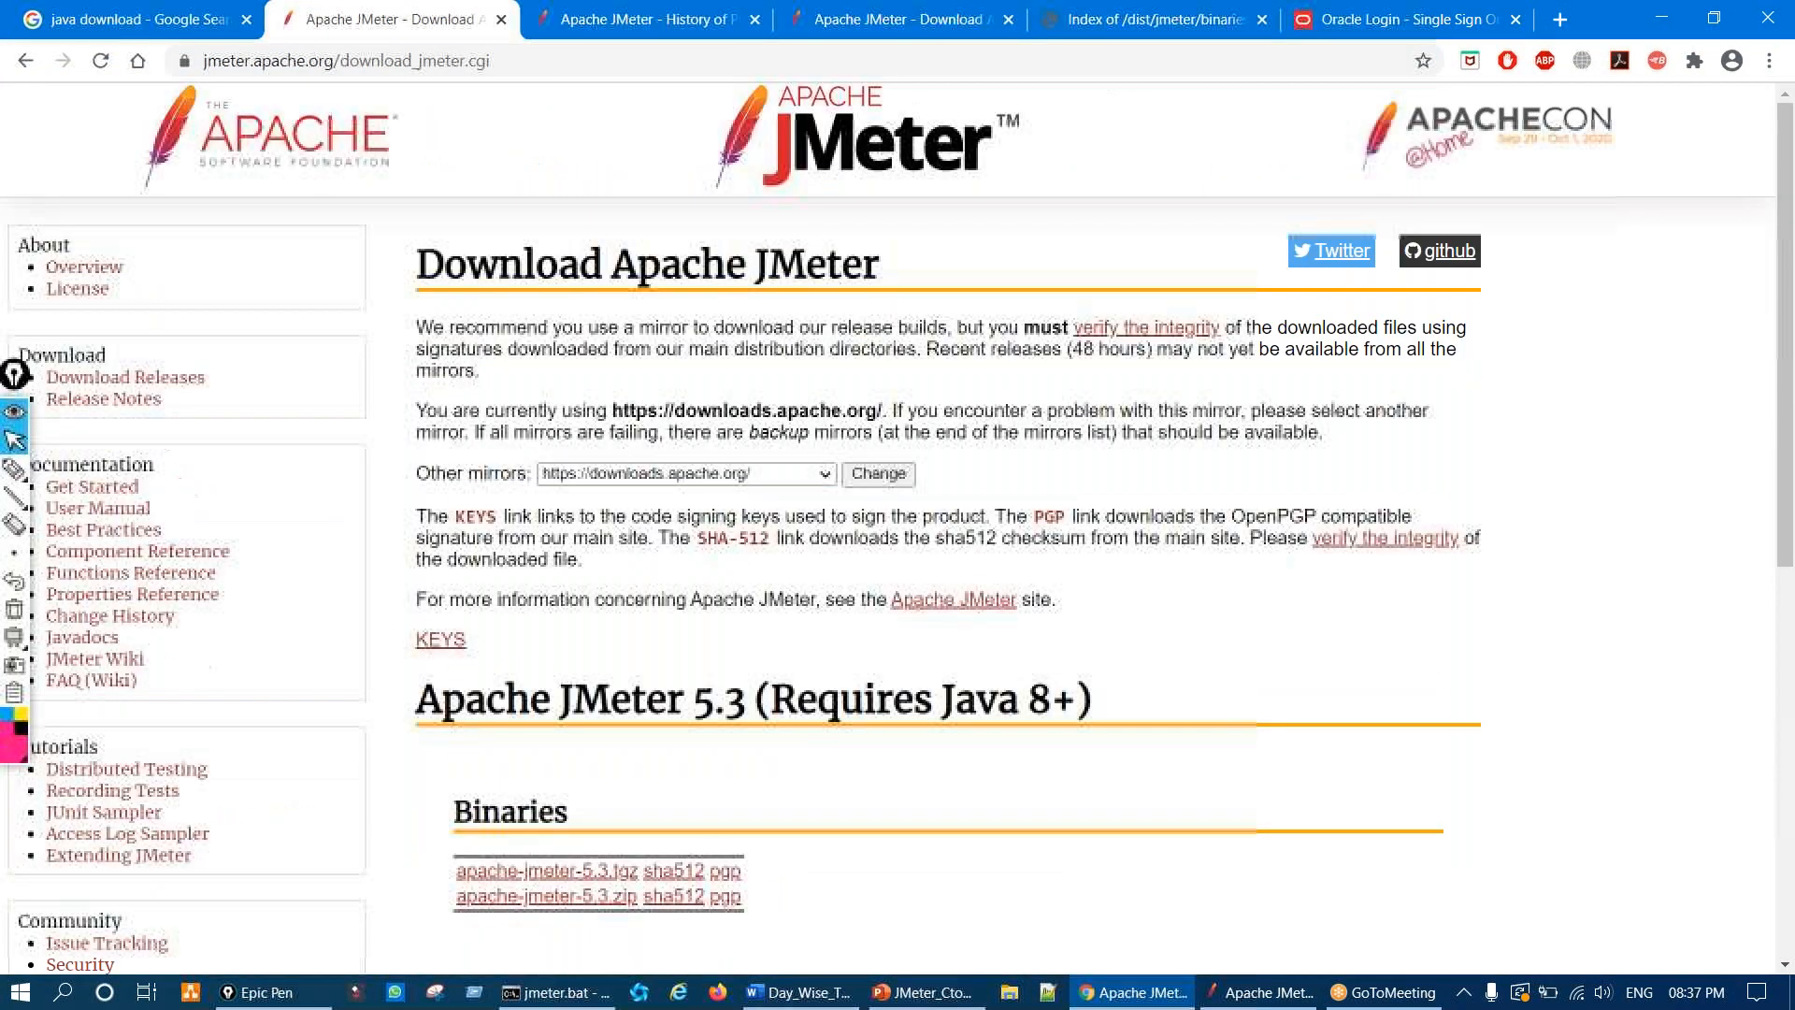
Step: Circle the Download Releases link on the JMeter site, remove the mark, and open the link
left_click(14, 469)
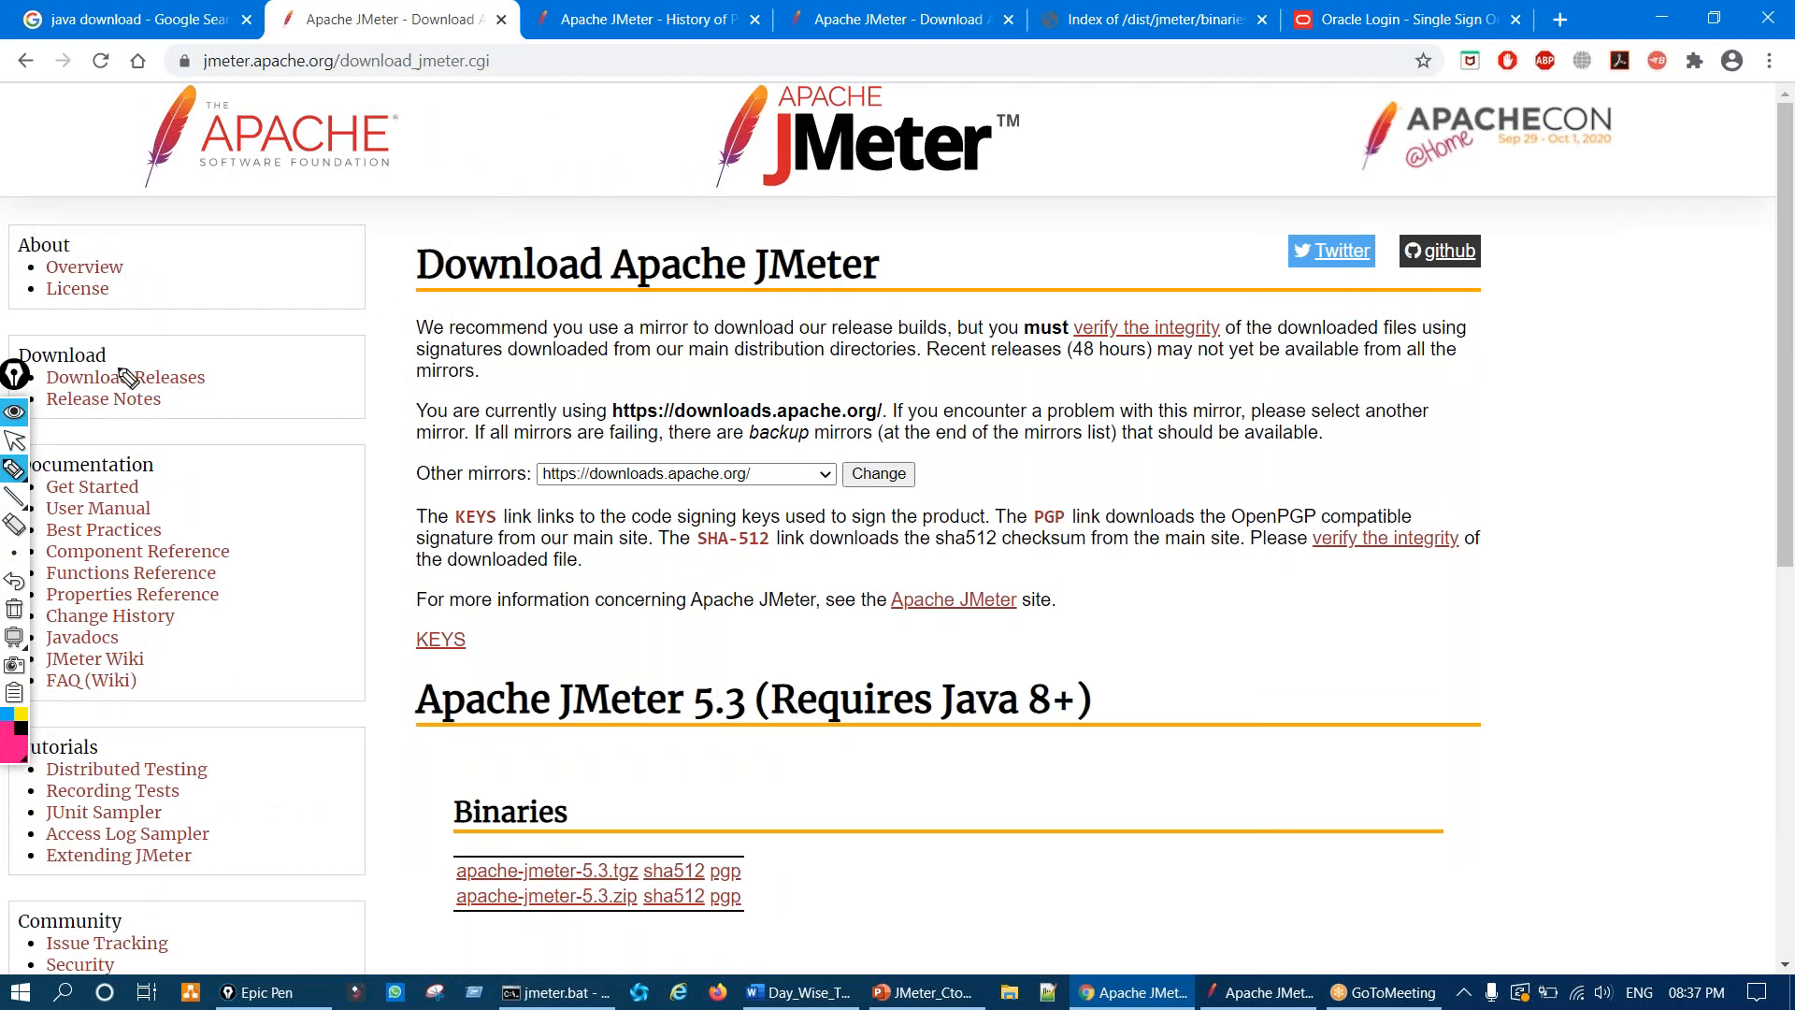
left_click_drag(117, 362, 117, 384)
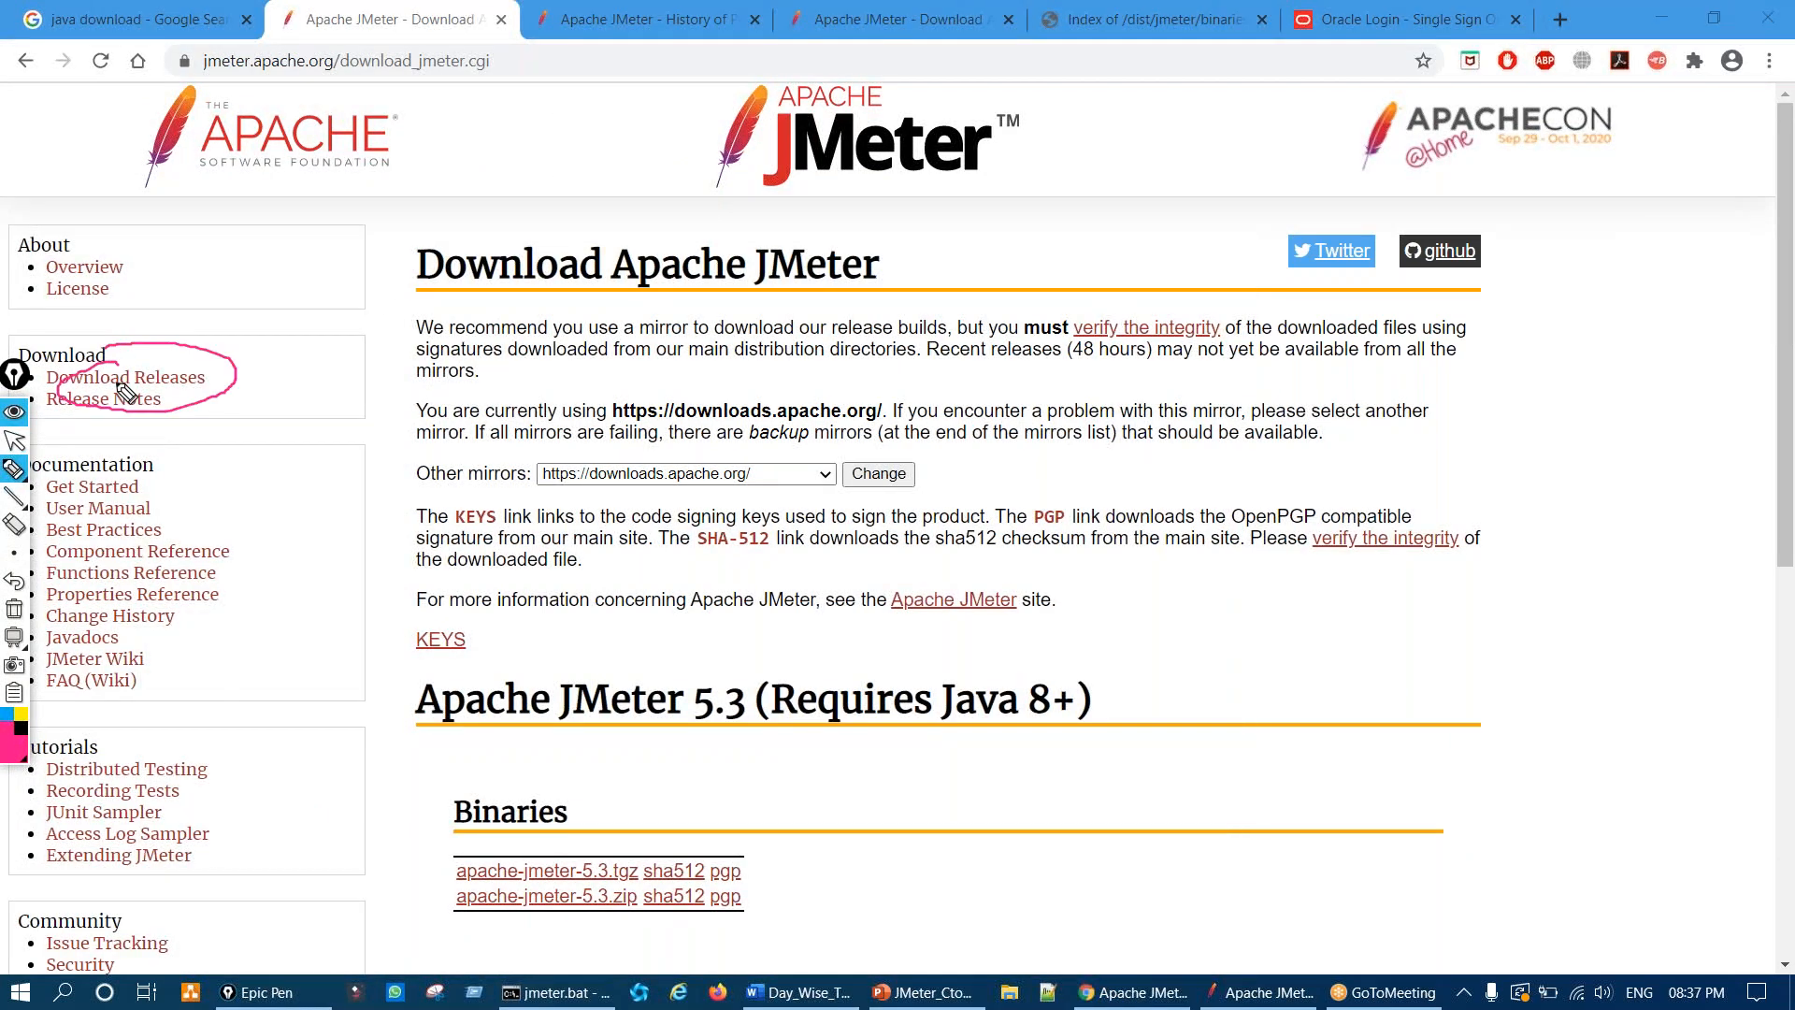
key("ctrl+z")
left_click(14, 440)
left_click(163, 379)
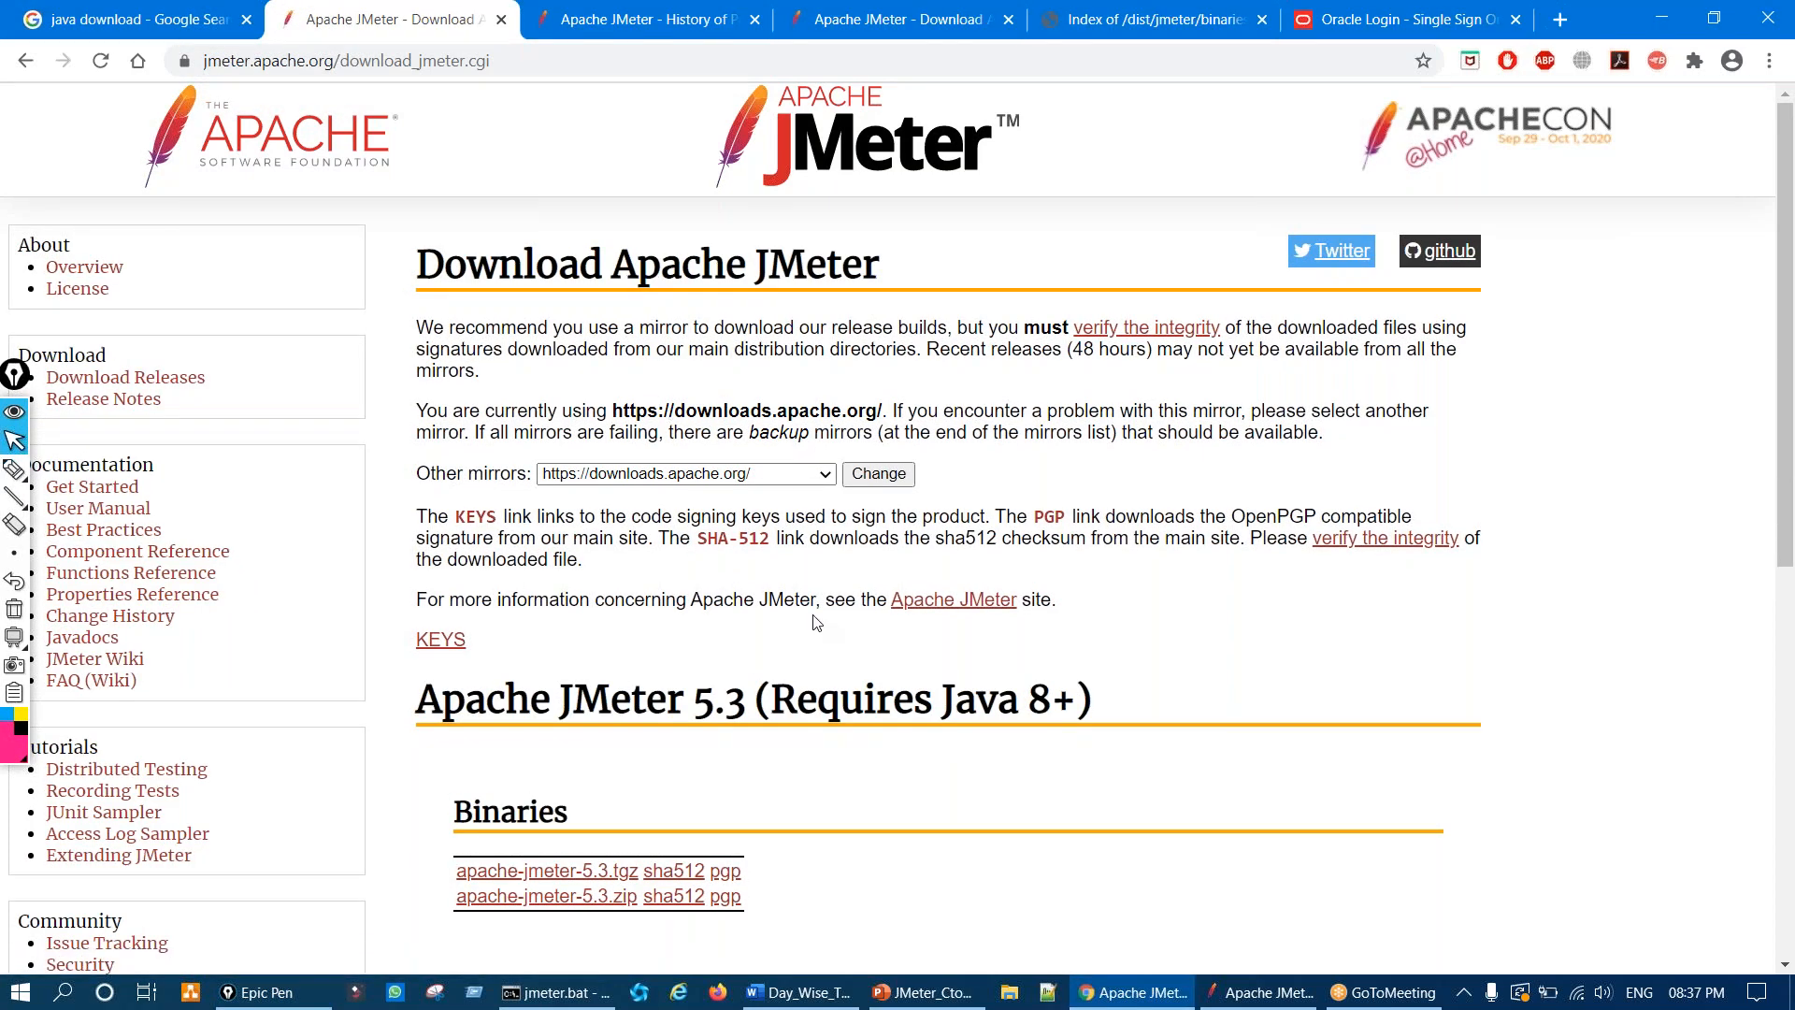
Step: Circle version 5.3 in the Apache JMeter 5.3 heading and clear the mark
scroll(812, 624, "down", 3)
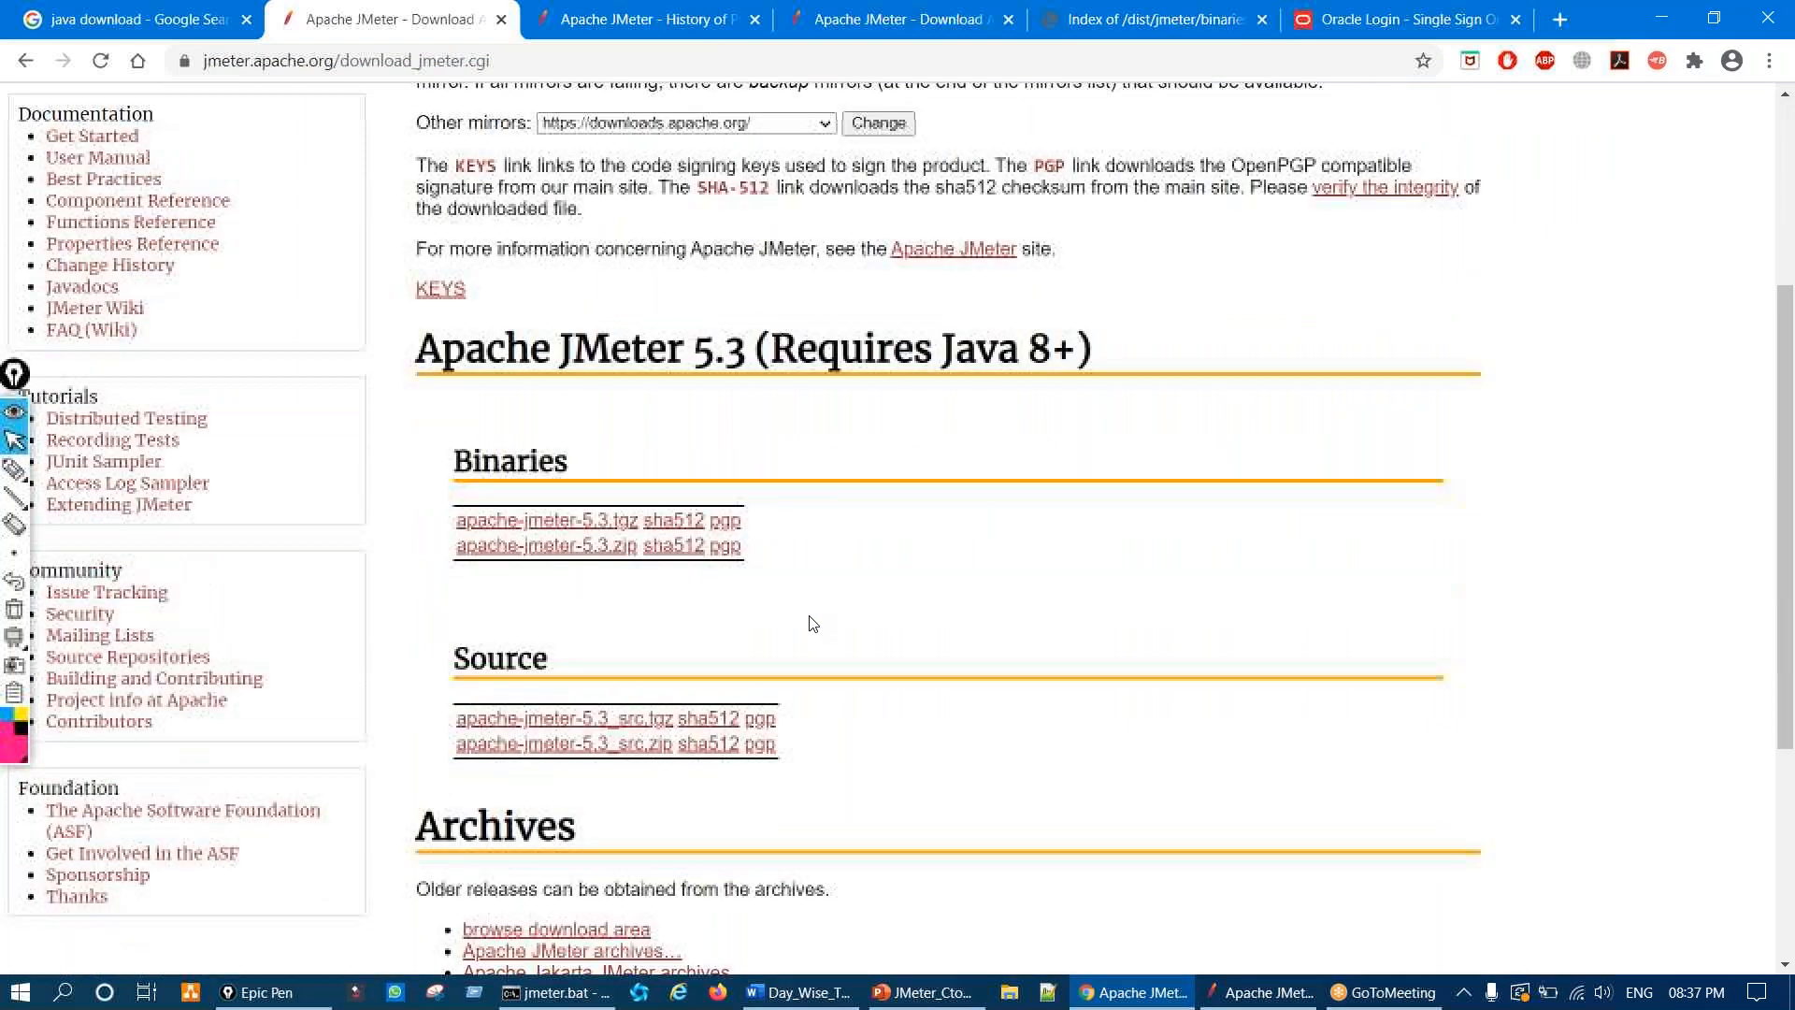
key("ctrl+shift+3")
left_click_drag(718, 338, 722, 274)
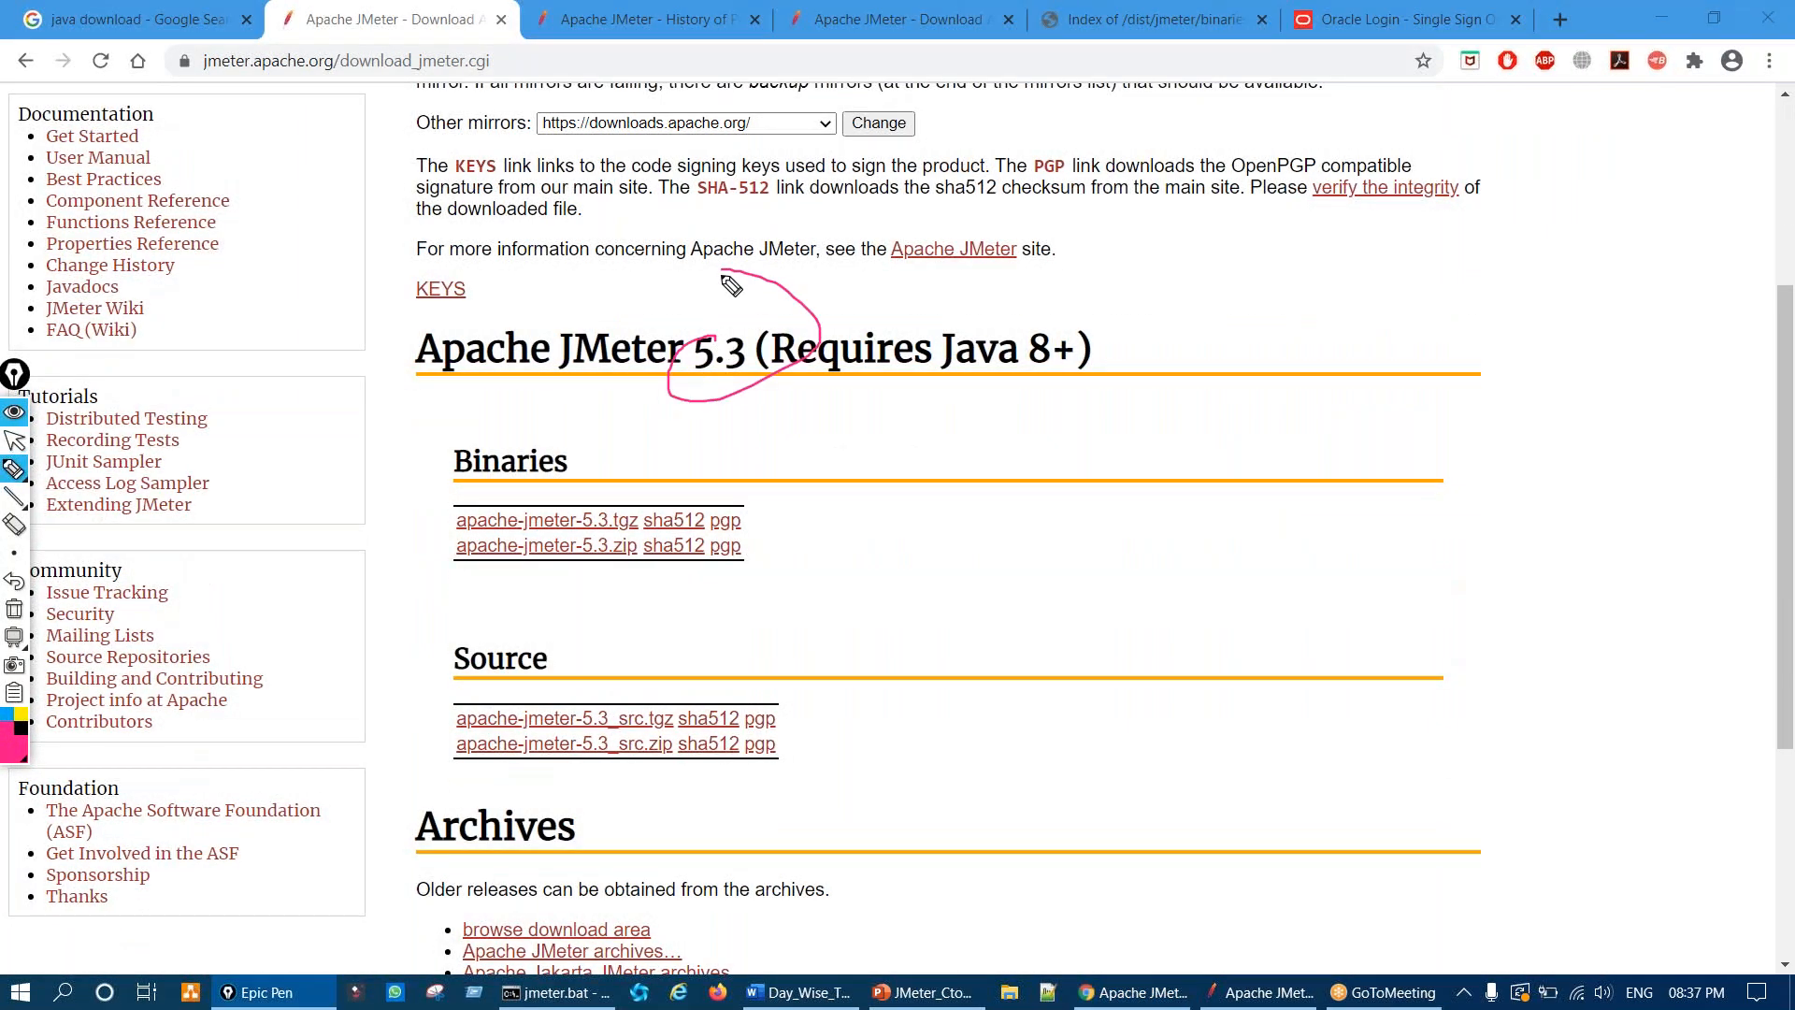
key("ctrl+shift+7")
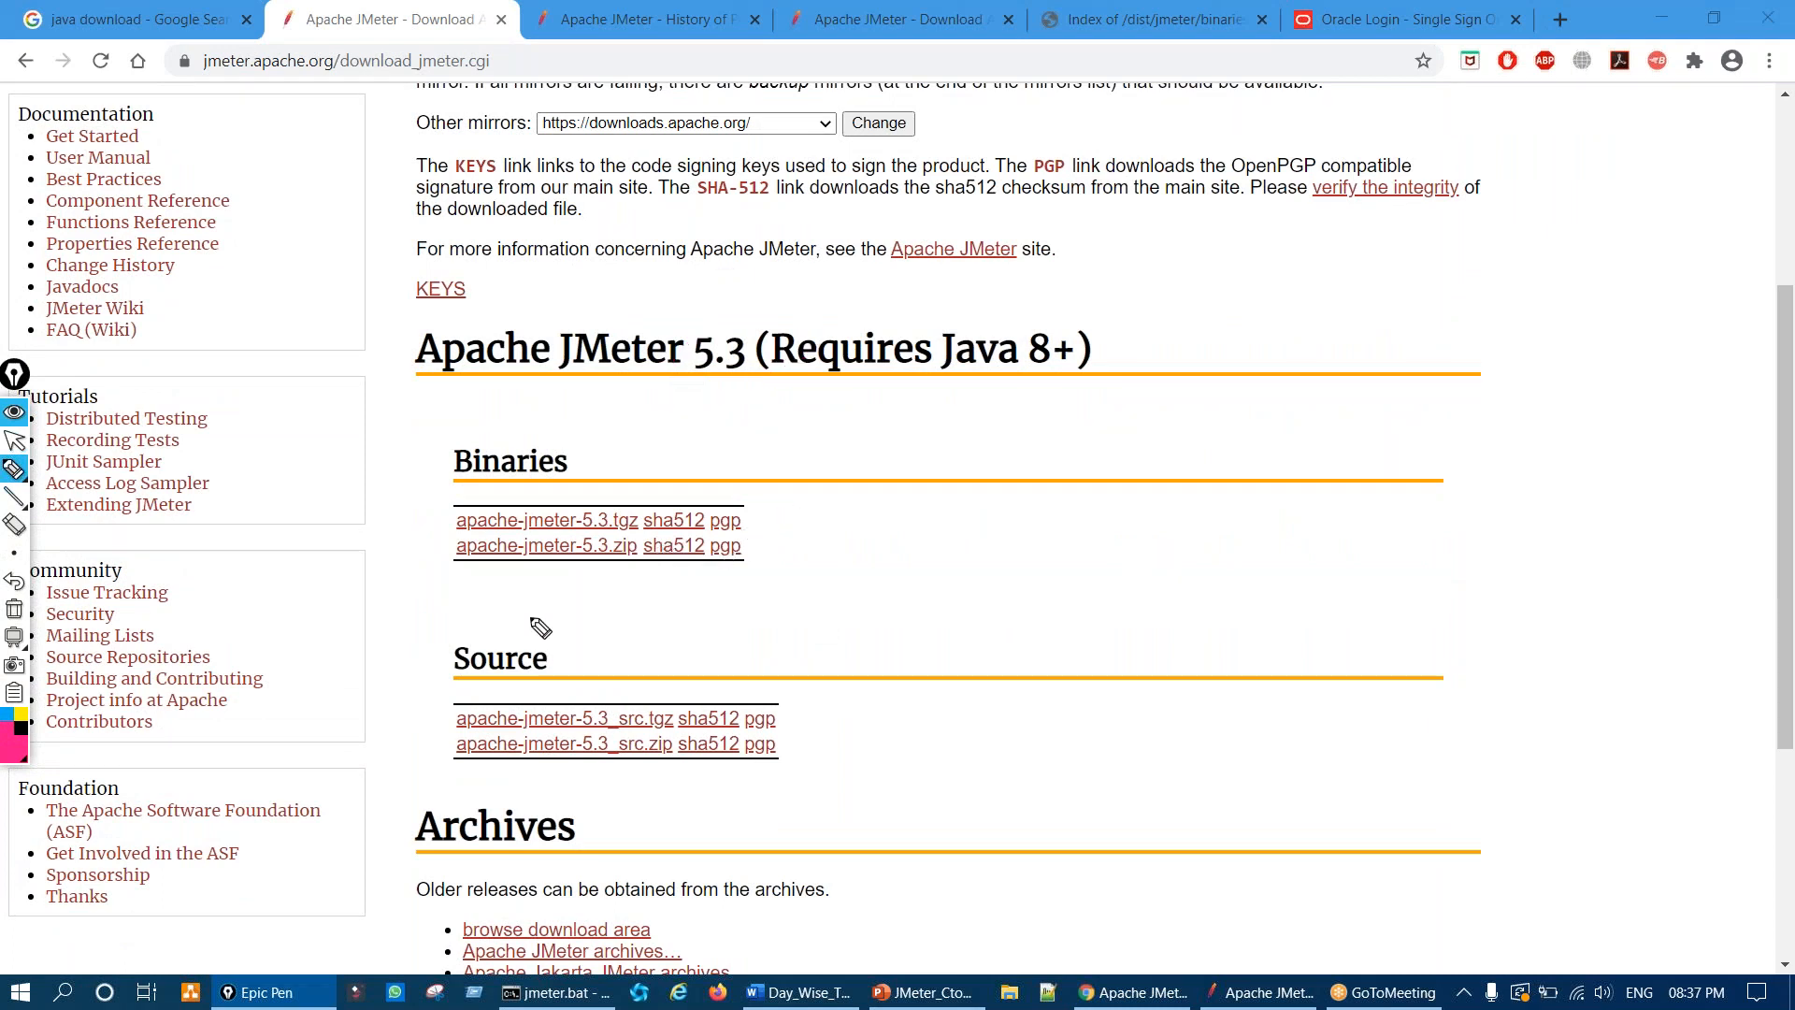
Step: Circle the .tgz binary with an arrow, handwrite "Unix / Linux / Ubuntu" beside it, and clear all the marks
mouse_move(621, 506)
left_mouse_down()
mouse_move(602, 515)
mouse_move(617, 533)
mouse_move(654, 509)
mouse_move(620, 499)
mouse_move(791, 432)
left_mouse_up()
left_click_drag(662, 467, 720, 490)
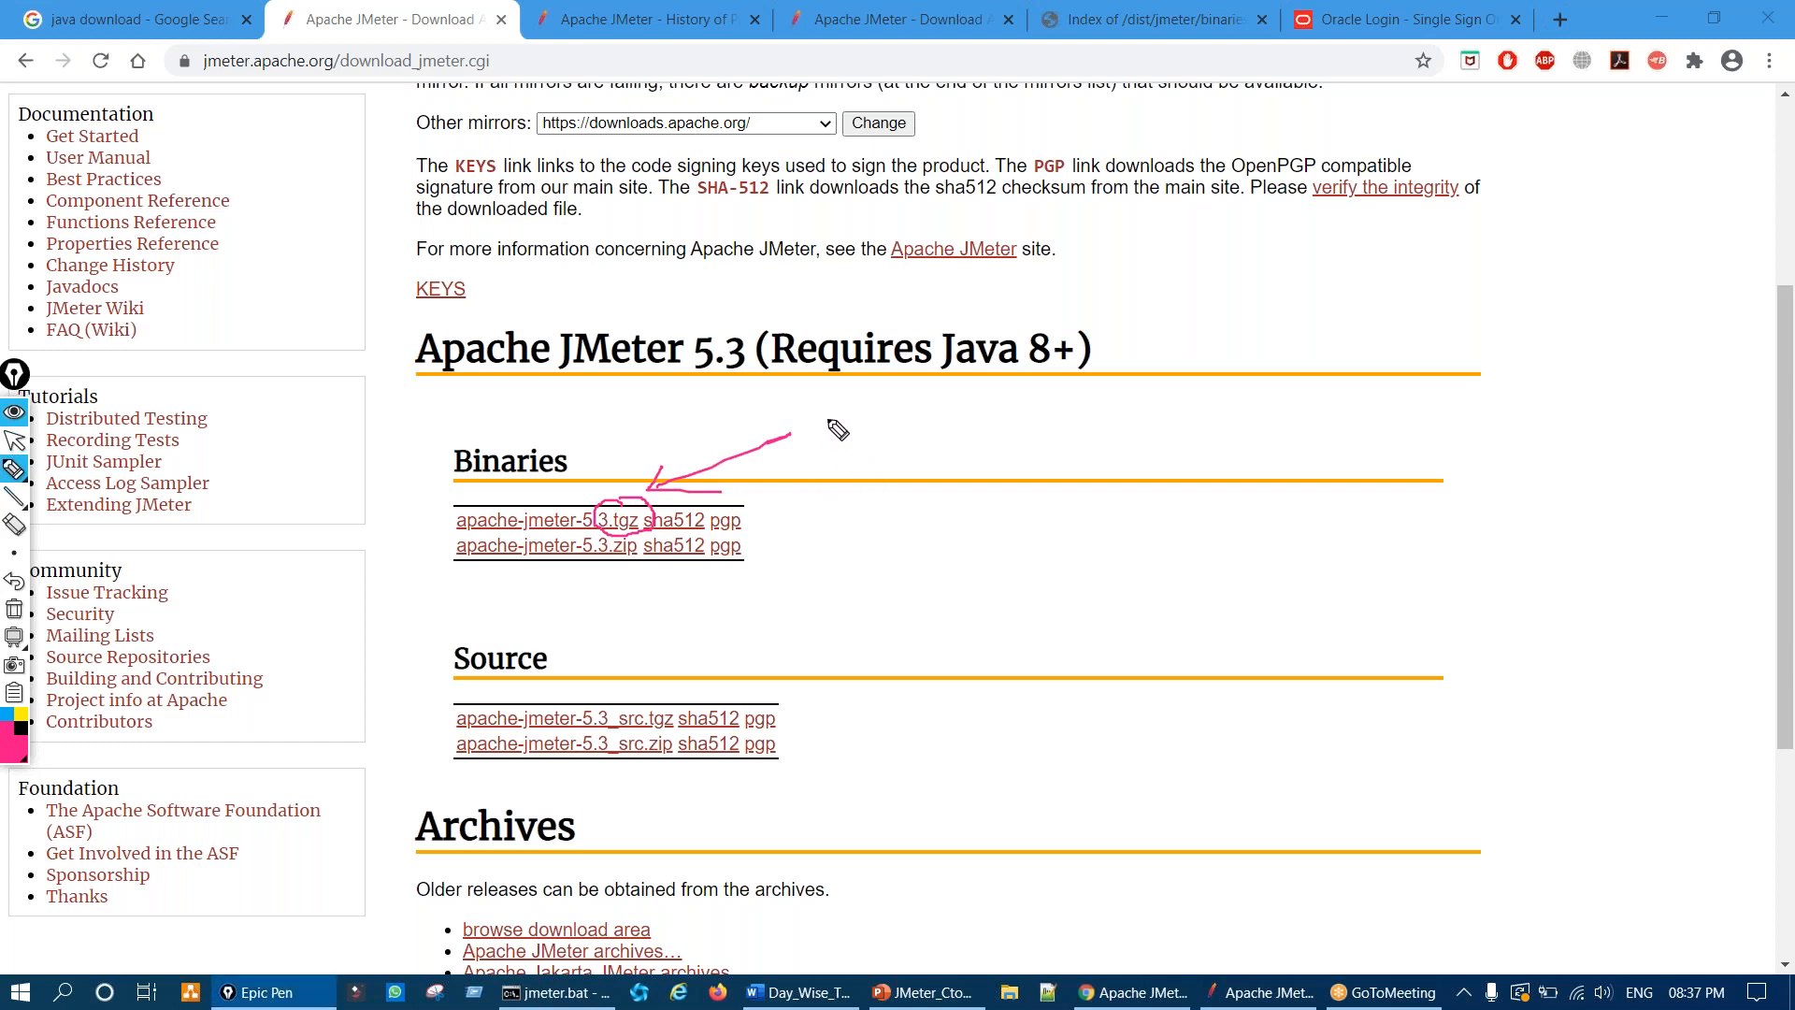
mouse_move(827, 411)
left_mouse_down()
mouse_move(883, 432)
mouse_move(867, 400)
mouse_move(1009, 421)
mouse_move(1096, 397)
left_mouse_up()
left_click_drag(1152, 325, 1133, 439)
mouse_move(1203, 338)
left_mouse_down()
mouse_move(1215, 363)
mouse_move(1264, 348)
mouse_move(1272, 318)
mouse_move(1374, 306)
mouse_move(1464, 268)
left_mouse_up()
left_click_drag(1514, 206, 1419, 486)
mouse_move(1530, 263)
left_mouse_down()
mouse_move(1594, 213)
mouse_move(1618, 270)
mouse_move(1750, 199)
left_mouse_up()
mouse_move(1748, 166)
left_mouse_down()
mouse_move(1760, 207)
mouse_move(1585, 254)
left_mouse_up()
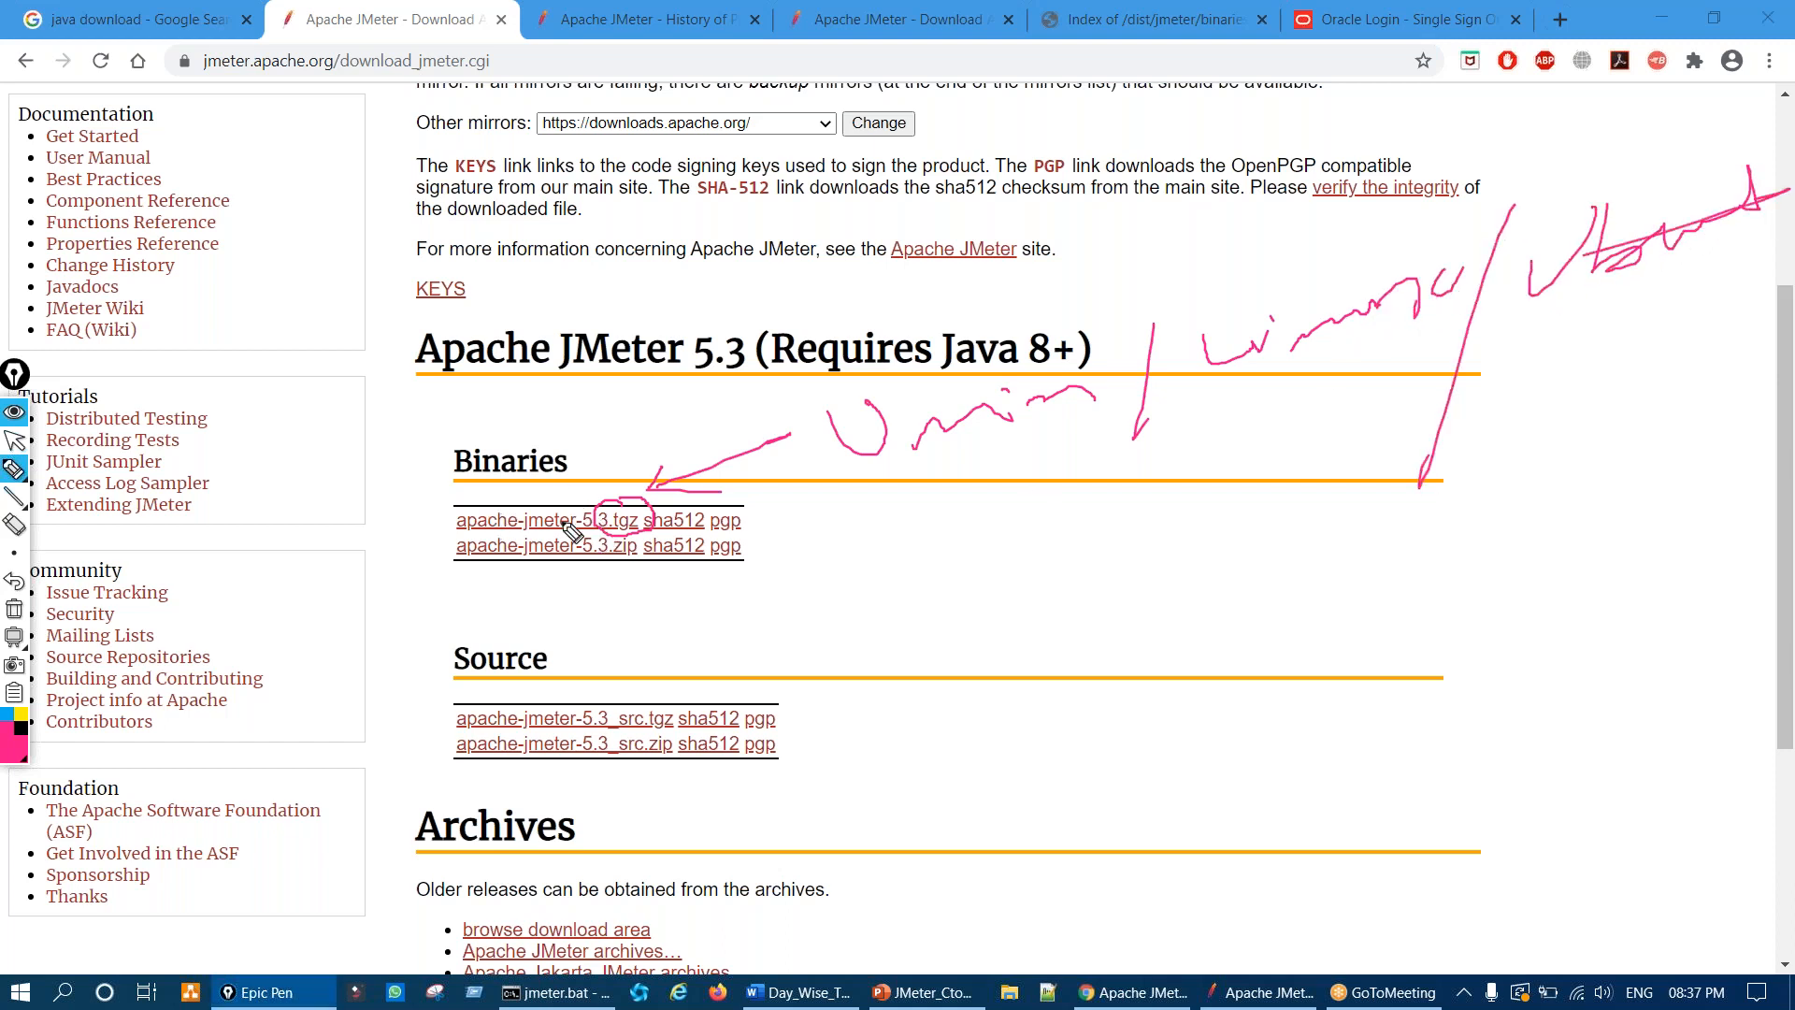
key("ctrl+shift+7")
Step: Circle the apache-jmeter-5.3.zip binary, draw a line out from it, and handwrite "Windows" next to it
mouse_move(598, 533)
left_mouse_down()
mouse_move(442, 559)
mouse_move(566, 594)
mouse_move(654, 558)
mouse_move(587, 523)
left_mouse_up()
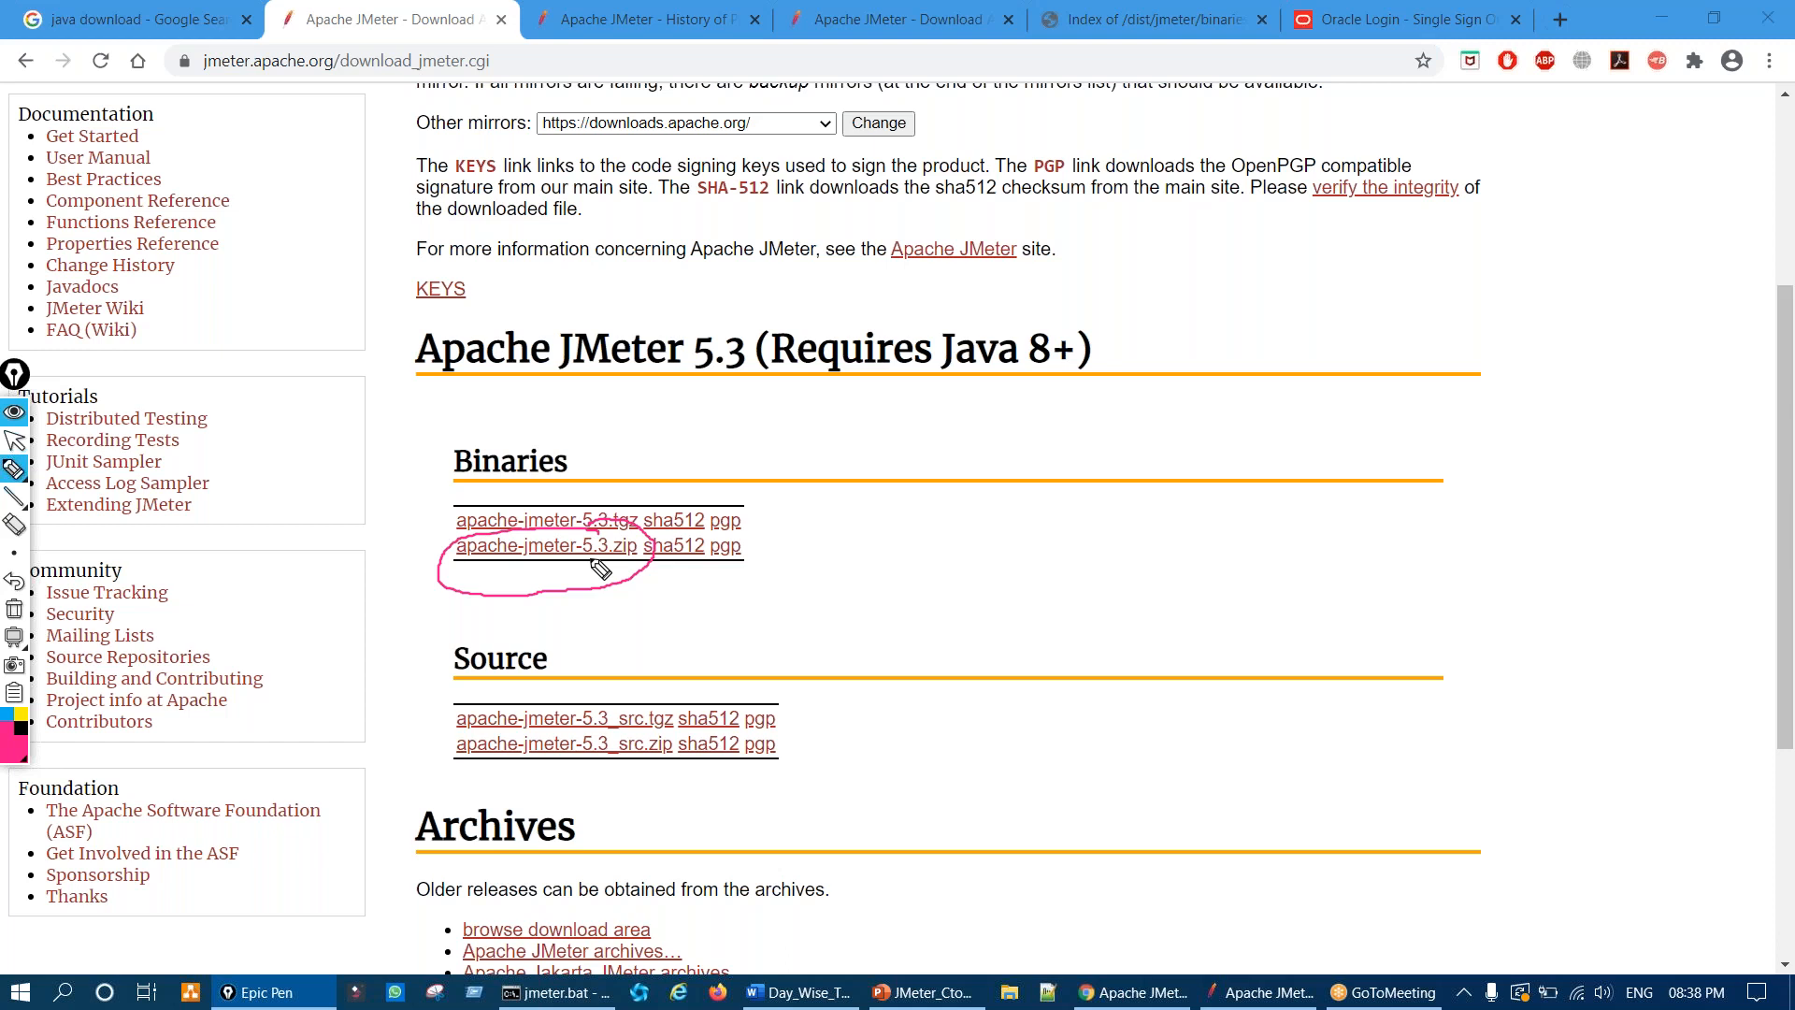
left_click_drag(592, 572, 598, 609)
mouse_move(675, 664)
left_mouse_down()
mouse_move(900, 619)
mouse_move(1168, 603)
mouse_move(1127, 528)
left_mouse_up()
mouse_move(1213, 606)
left_mouse_down()
mouse_move(1366, 524)
mouse_move(1470, 497)
mouse_move(1618, 500)
left_mouse_up()
left_click(1191, 500)
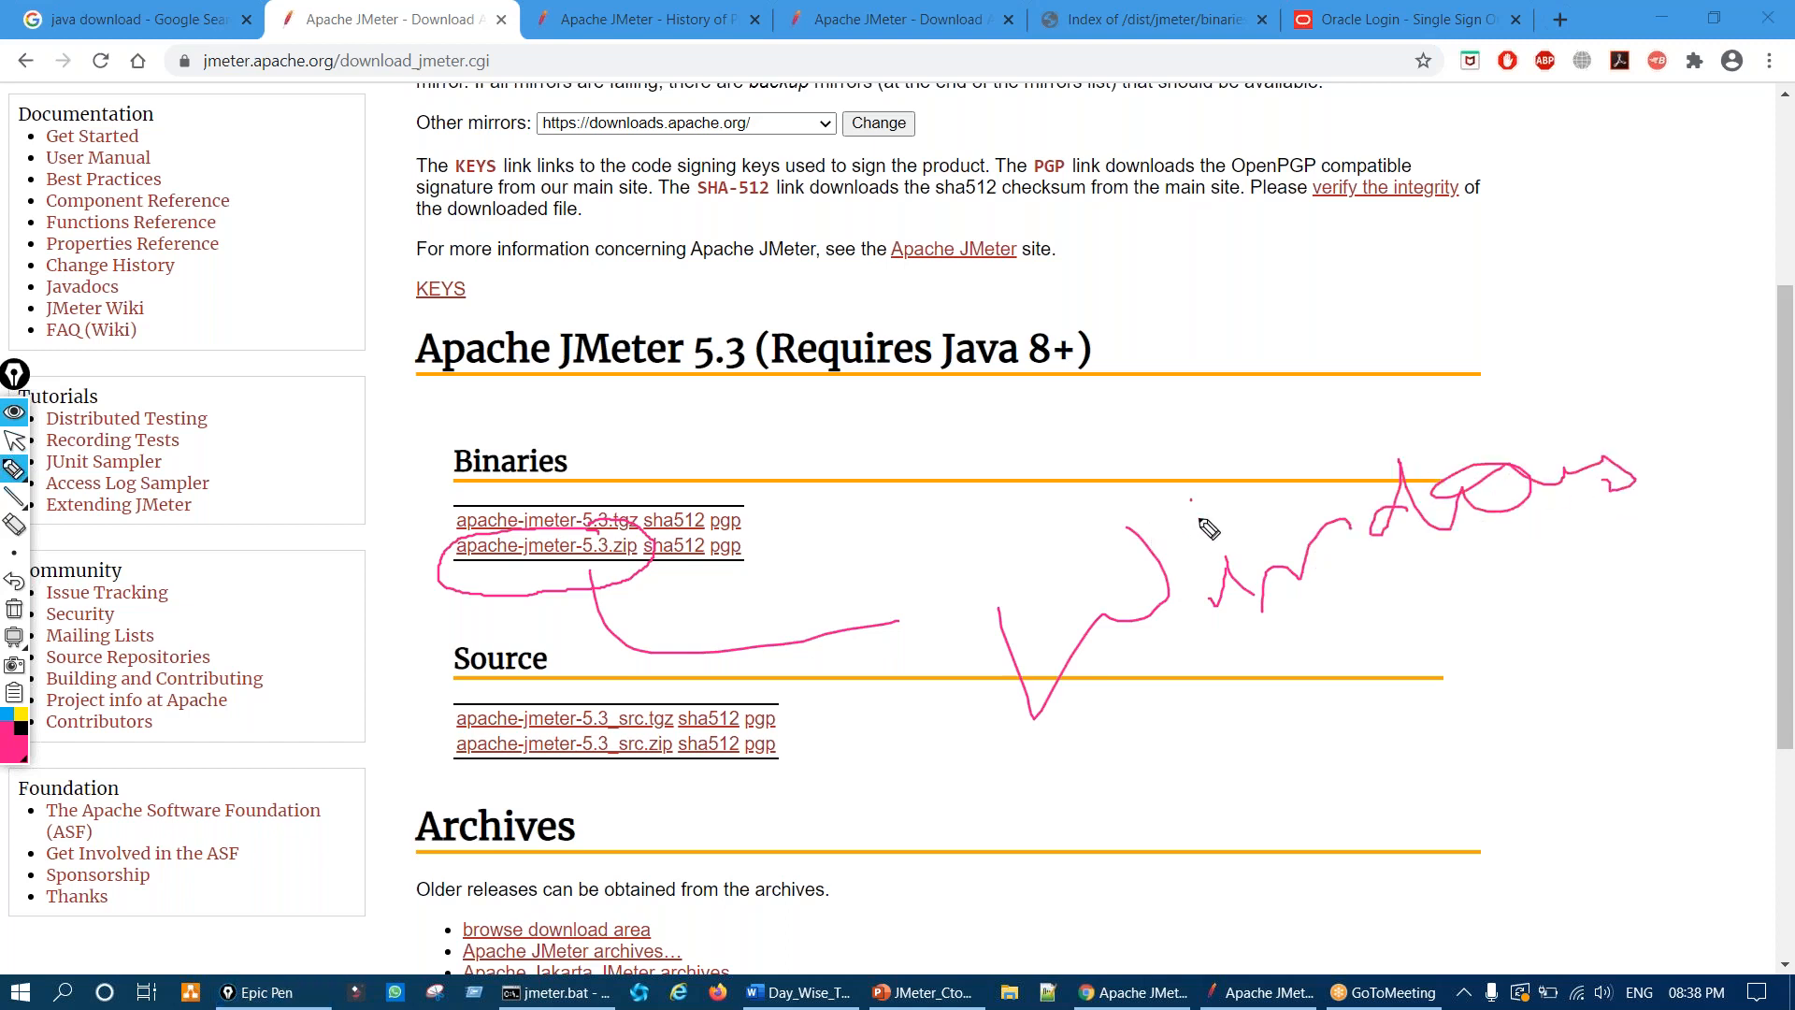
Step: Handwrite "& MAC OS" below the Windows note and underline the OS part
mouse_move(1243, 746)
left_mouse_down()
mouse_move(1214, 786)
mouse_move(1239, 805)
left_mouse_up()
mouse_move(1343, 761)
left_mouse_down()
mouse_move(1359, 859)
mouse_move(1403, 819)
mouse_move(1496, 785)
mouse_move(1540, 804)
mouse_move(1566, 748)
left_mouse_up()
left_click_drag(1636, 696, 1641, 743)
left_click_drag(1603, 846, 1680, 828)
mouse_move(1746, 799)
left_mouse_down()
mouse_move(1747, 841)
mouse_move(1701, 871)
left_mouse_up()
mouse_move(1623, 920)
left_mouse_down()
mouse_move(1704, 884)
mouse_move(1669, 915)
left_mouse_up()
left_click_drag(1645, 930, 1680, 928)
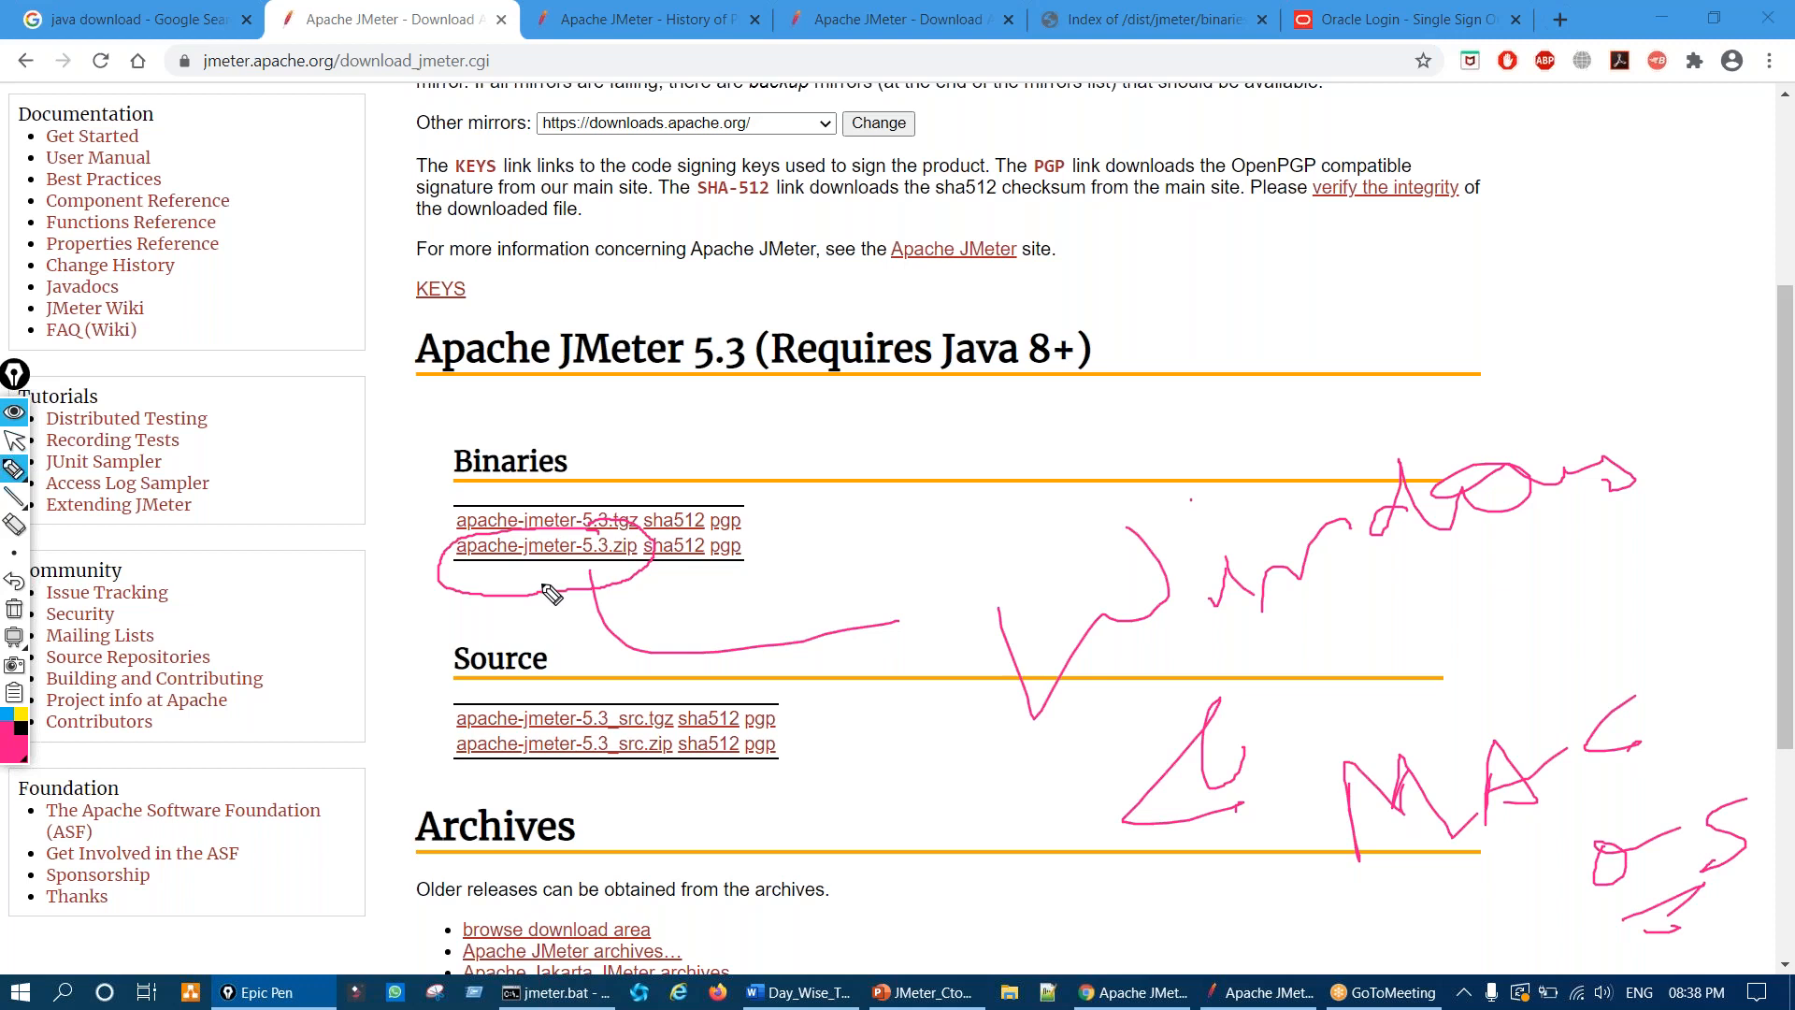
Step: Add an arrowhead pointing to the zip binary, underline the Windows note, and clear all the marks
left_click_drag(563, 595, 589, 572)
left_click_drag(589, 571, 643, 603)
left_click_drag(1412, 589, 1506, 545)
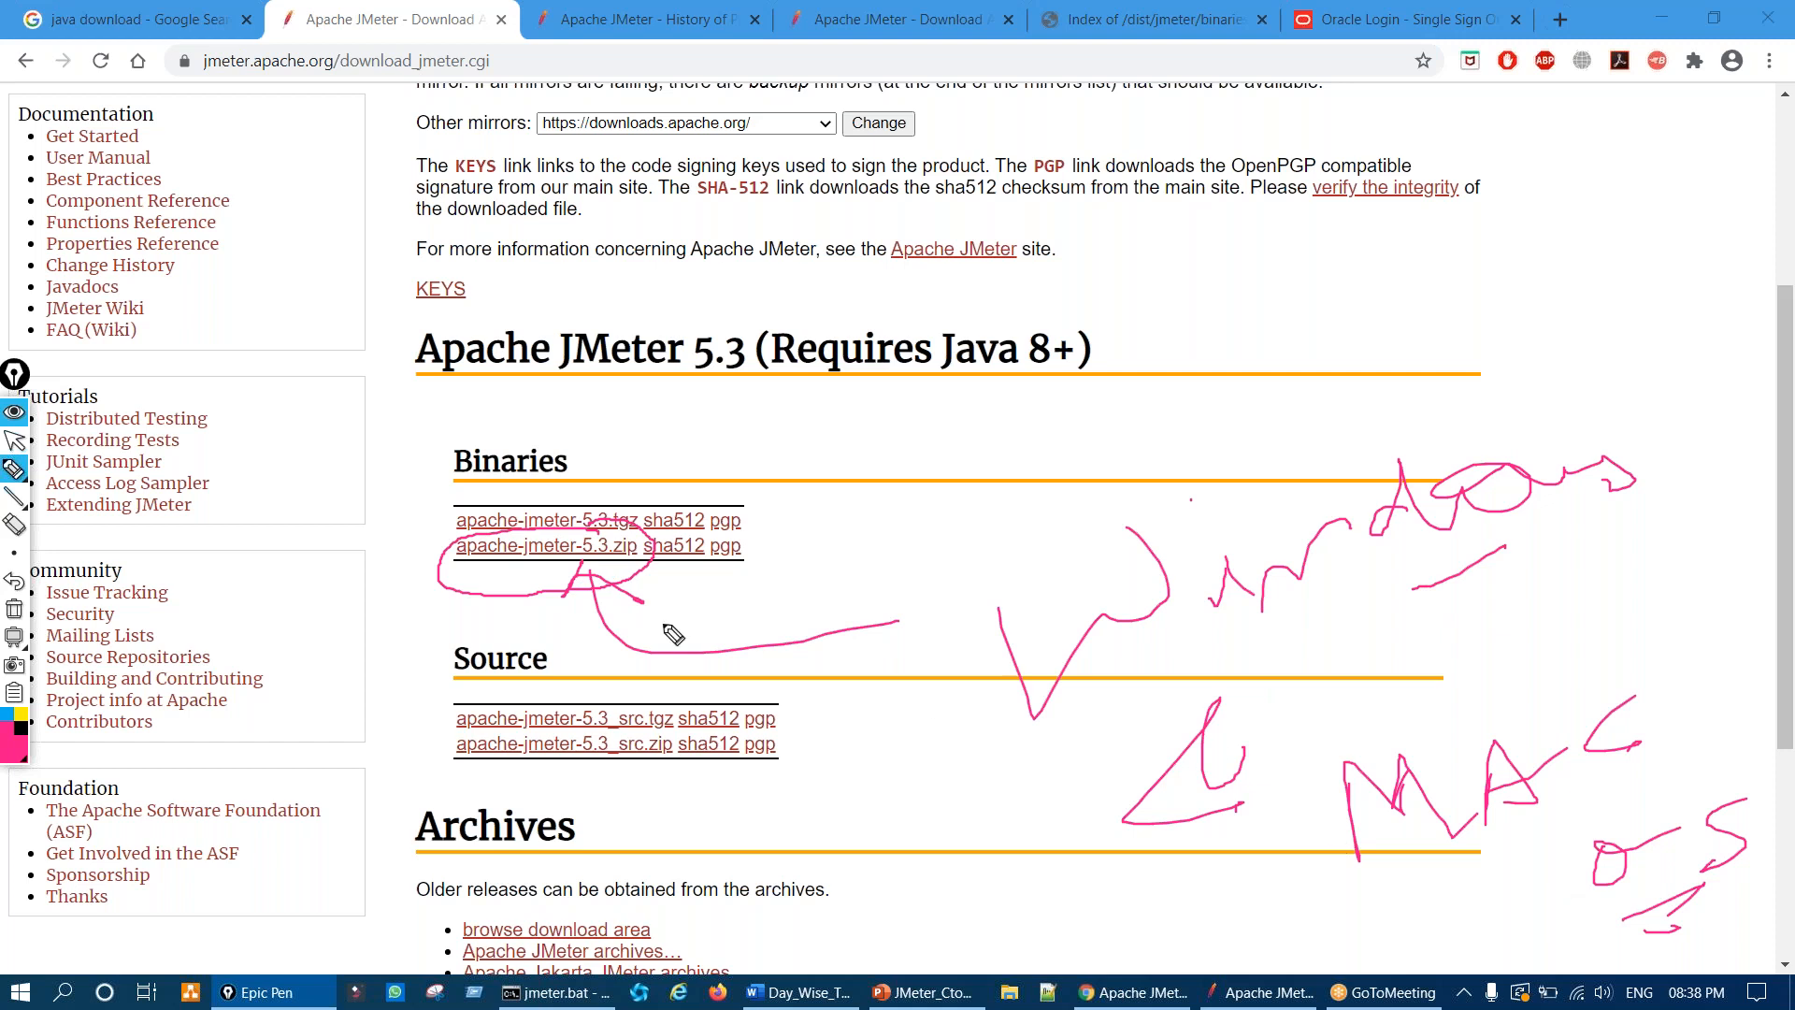
key("ctrl+shift+2")
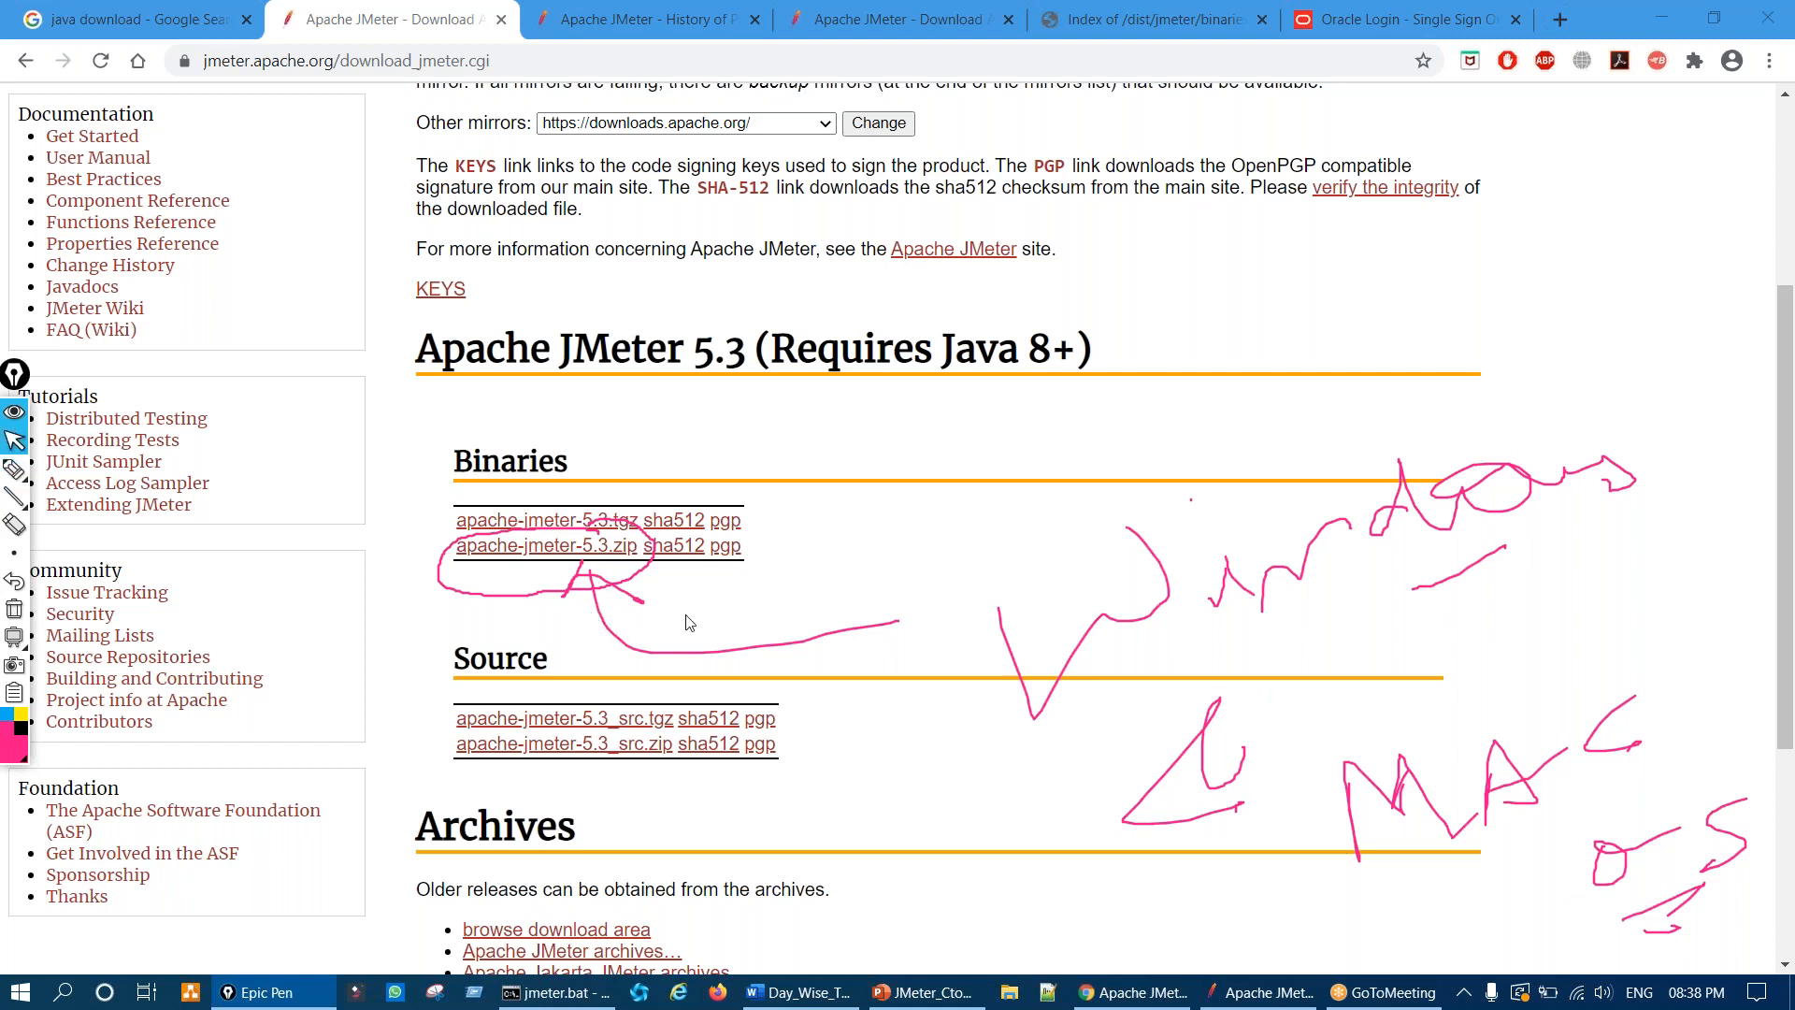
left_click(756, 616)
key("ctrl+shift+7")
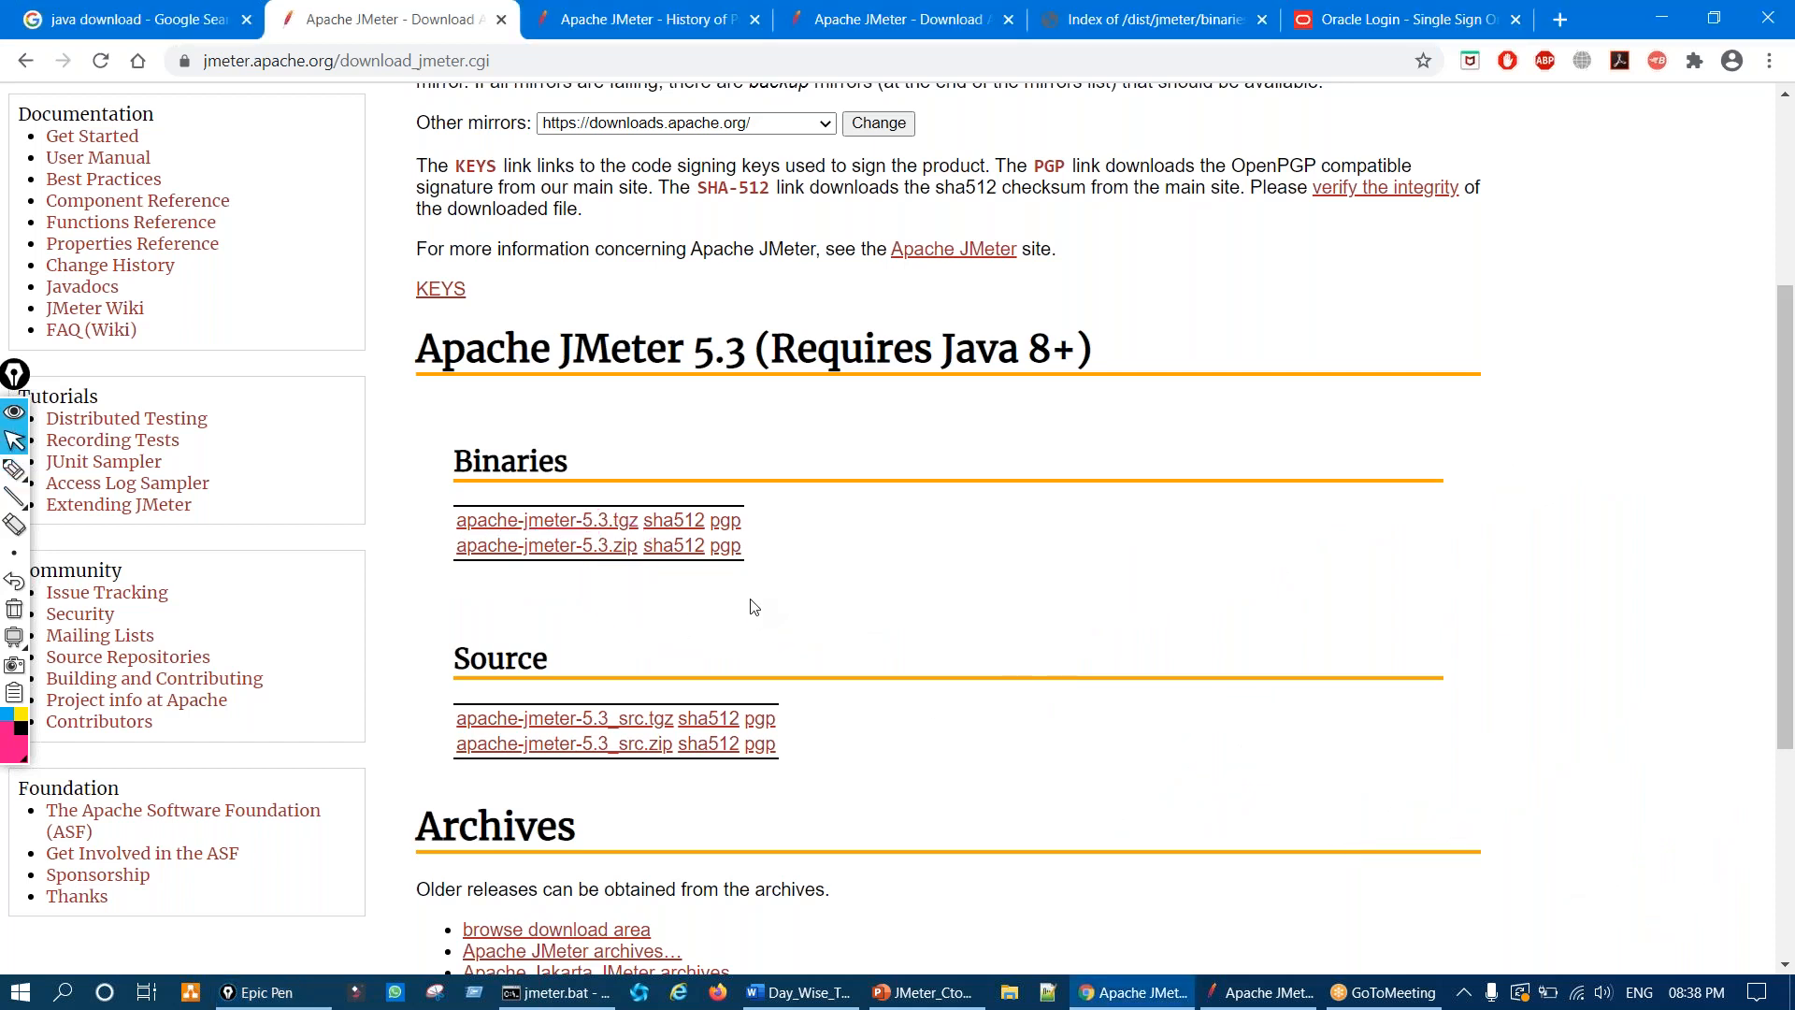
Step: Mark the JMeter 5.3 binary links once more and clear the mark
key("ctrl+shift+1")
mouse_move(596, 530)
left_mouse_down()
mouse_move(613, 557)
mouse_move(598, 529)
left_mouse_up()
key("ctrl+shift+7")
key("ctrl+shift+1")
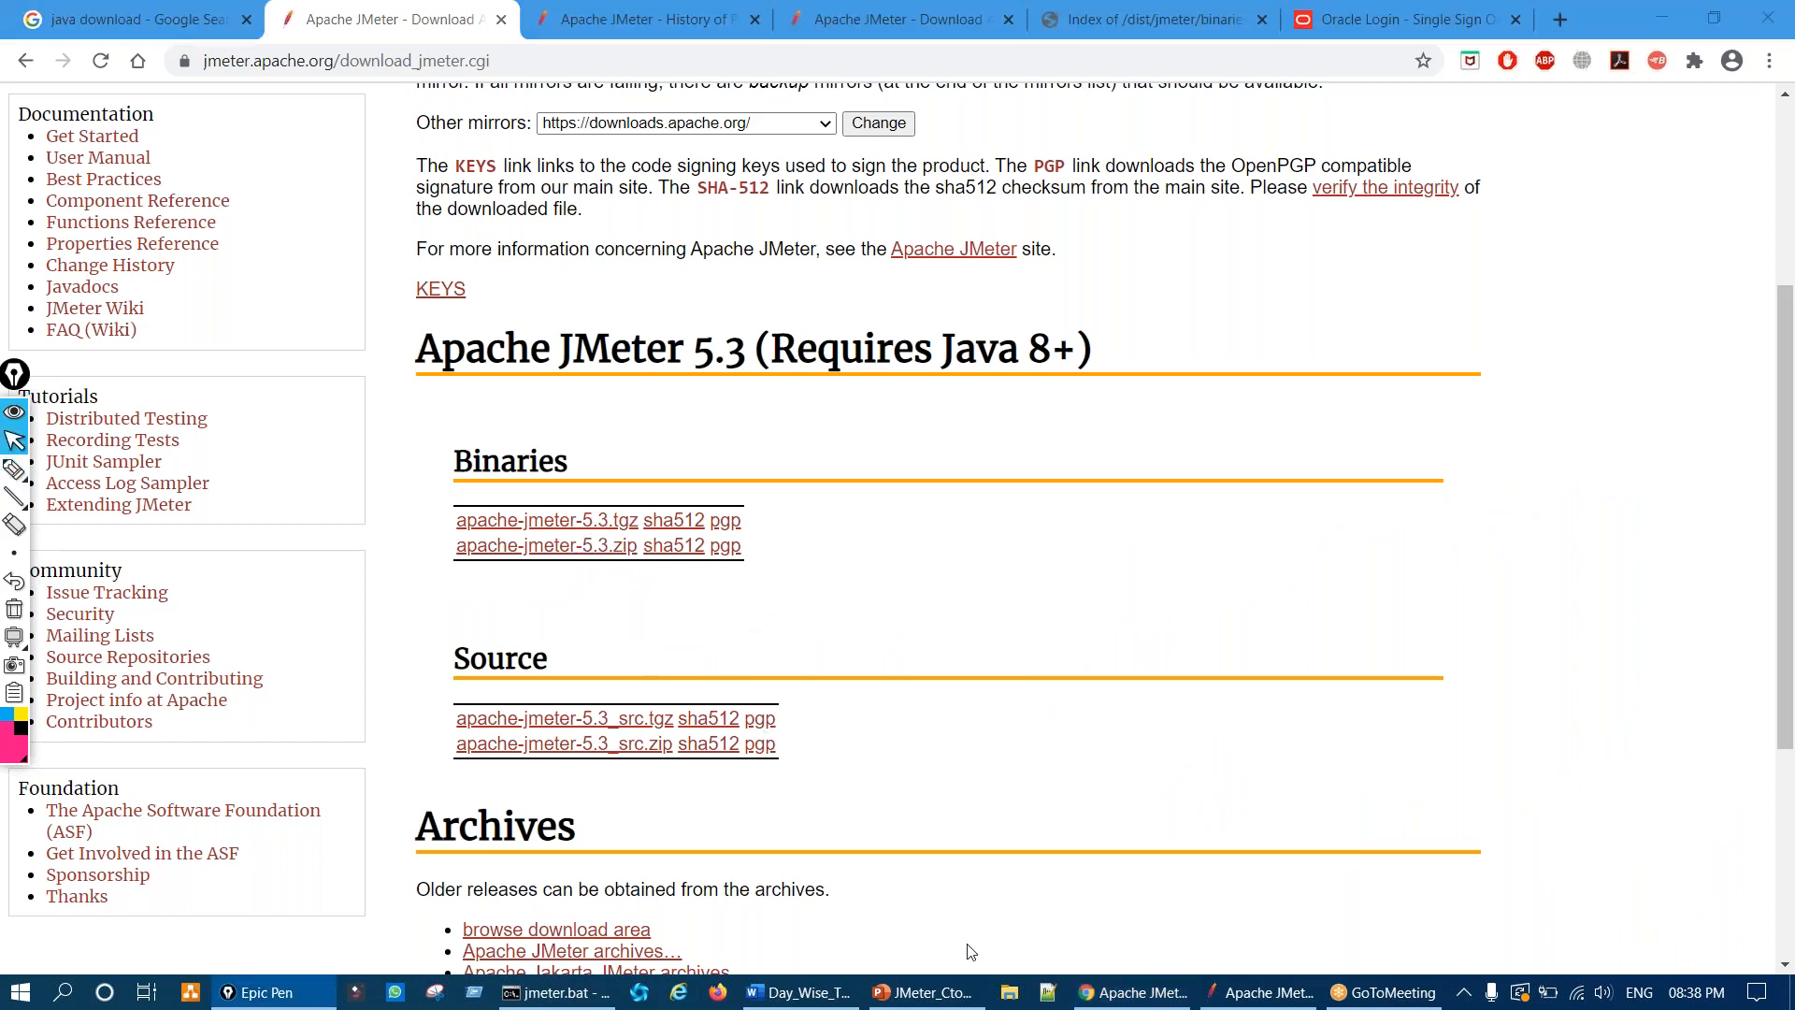
Step: Open the Downloads folder in File Explorer, circle apache-jmeter-5.3.zip, and clear the circle
left_click(1009, 992)
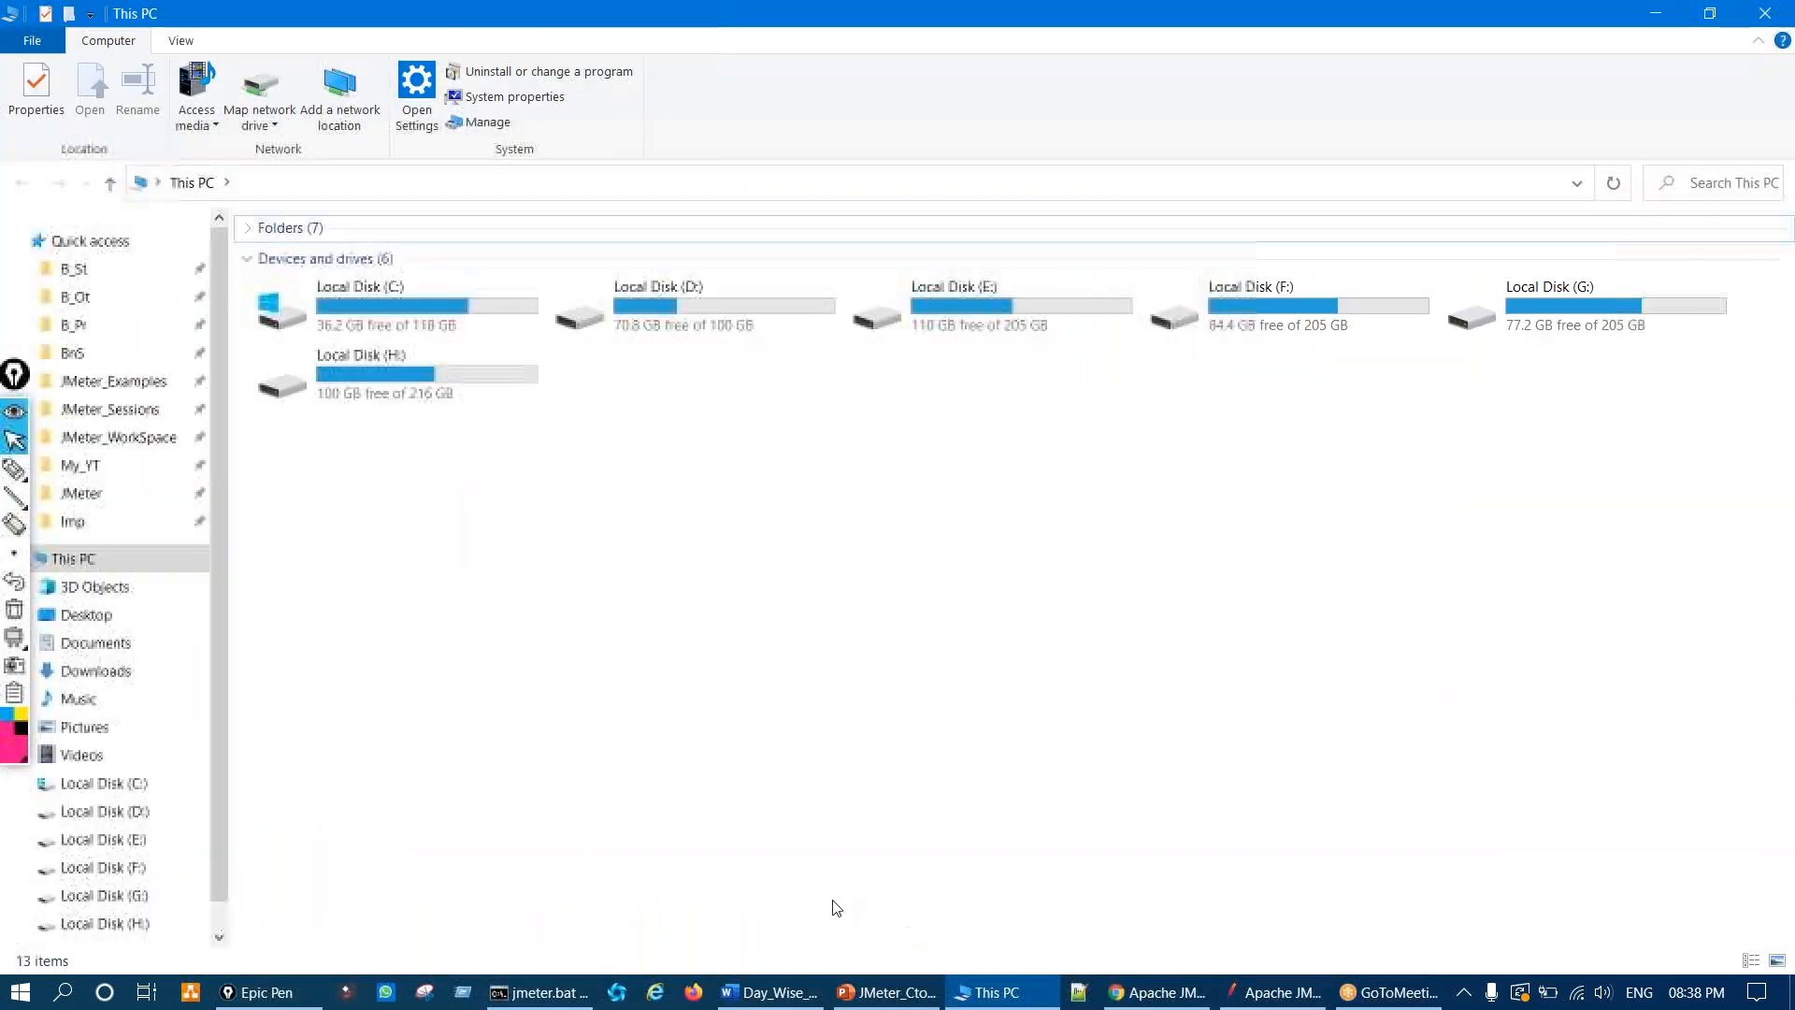
left_click(140, 671)
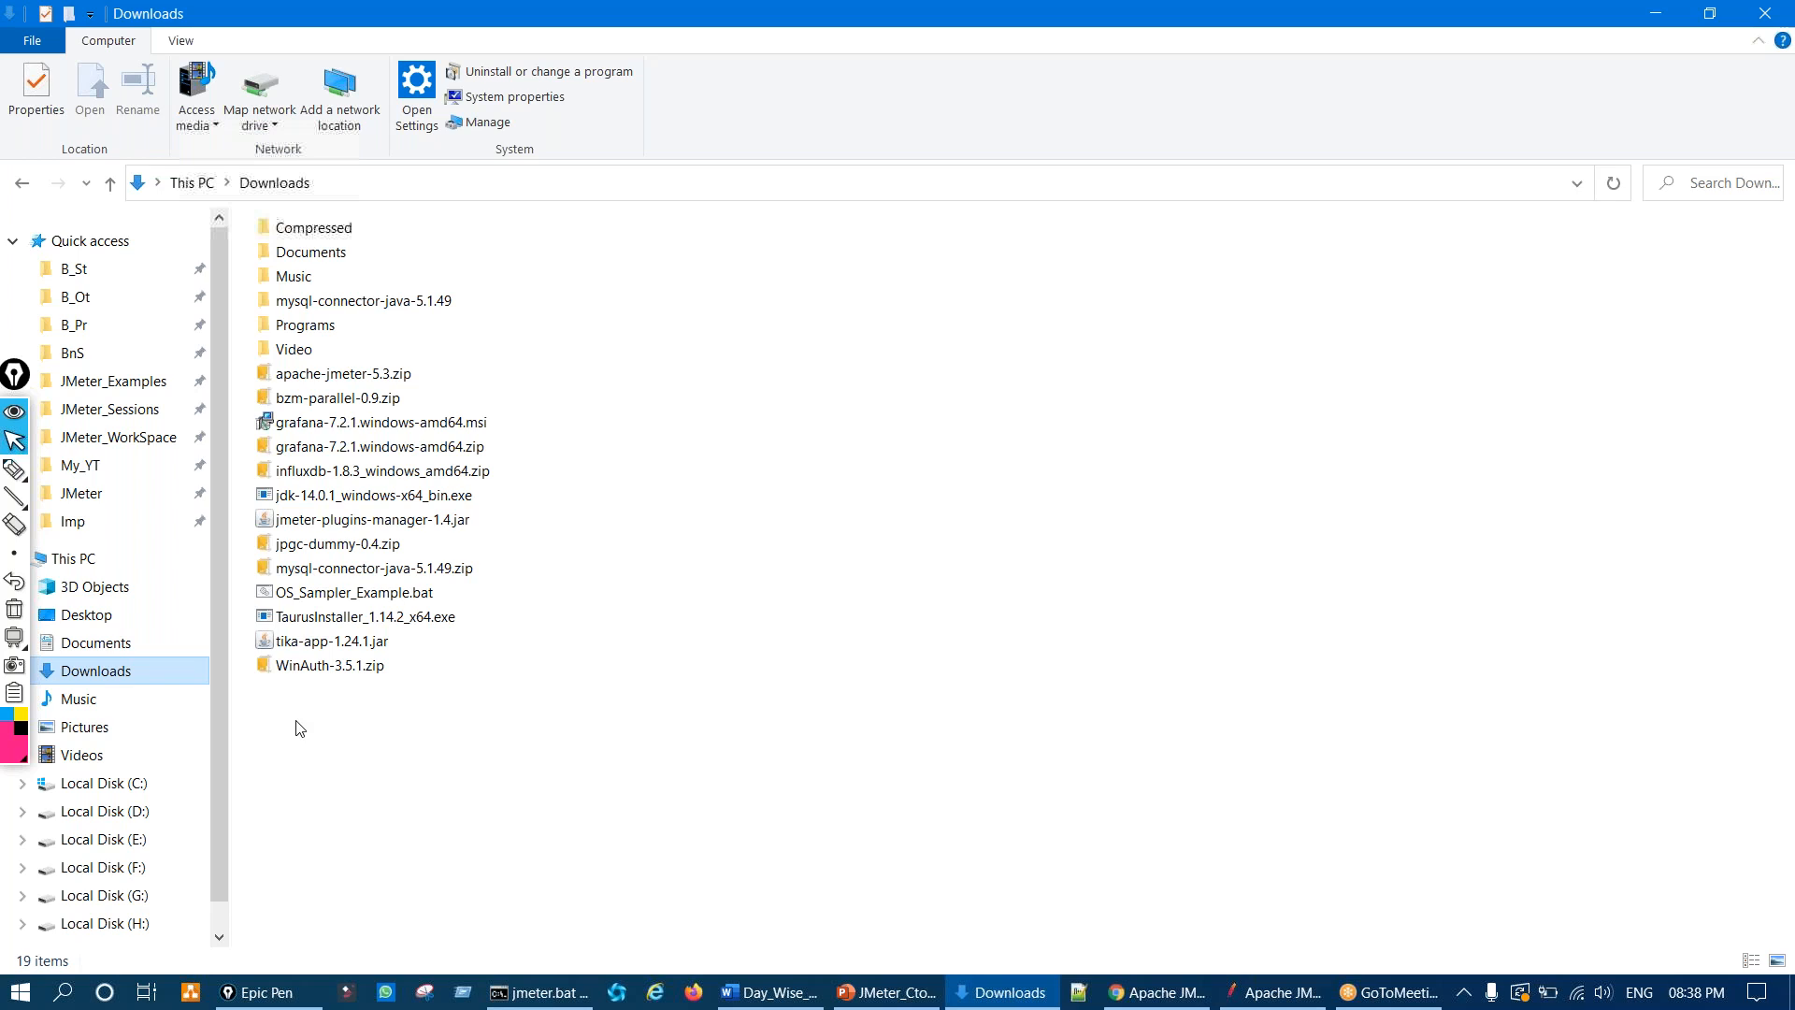
key("ctrl+shift+3")
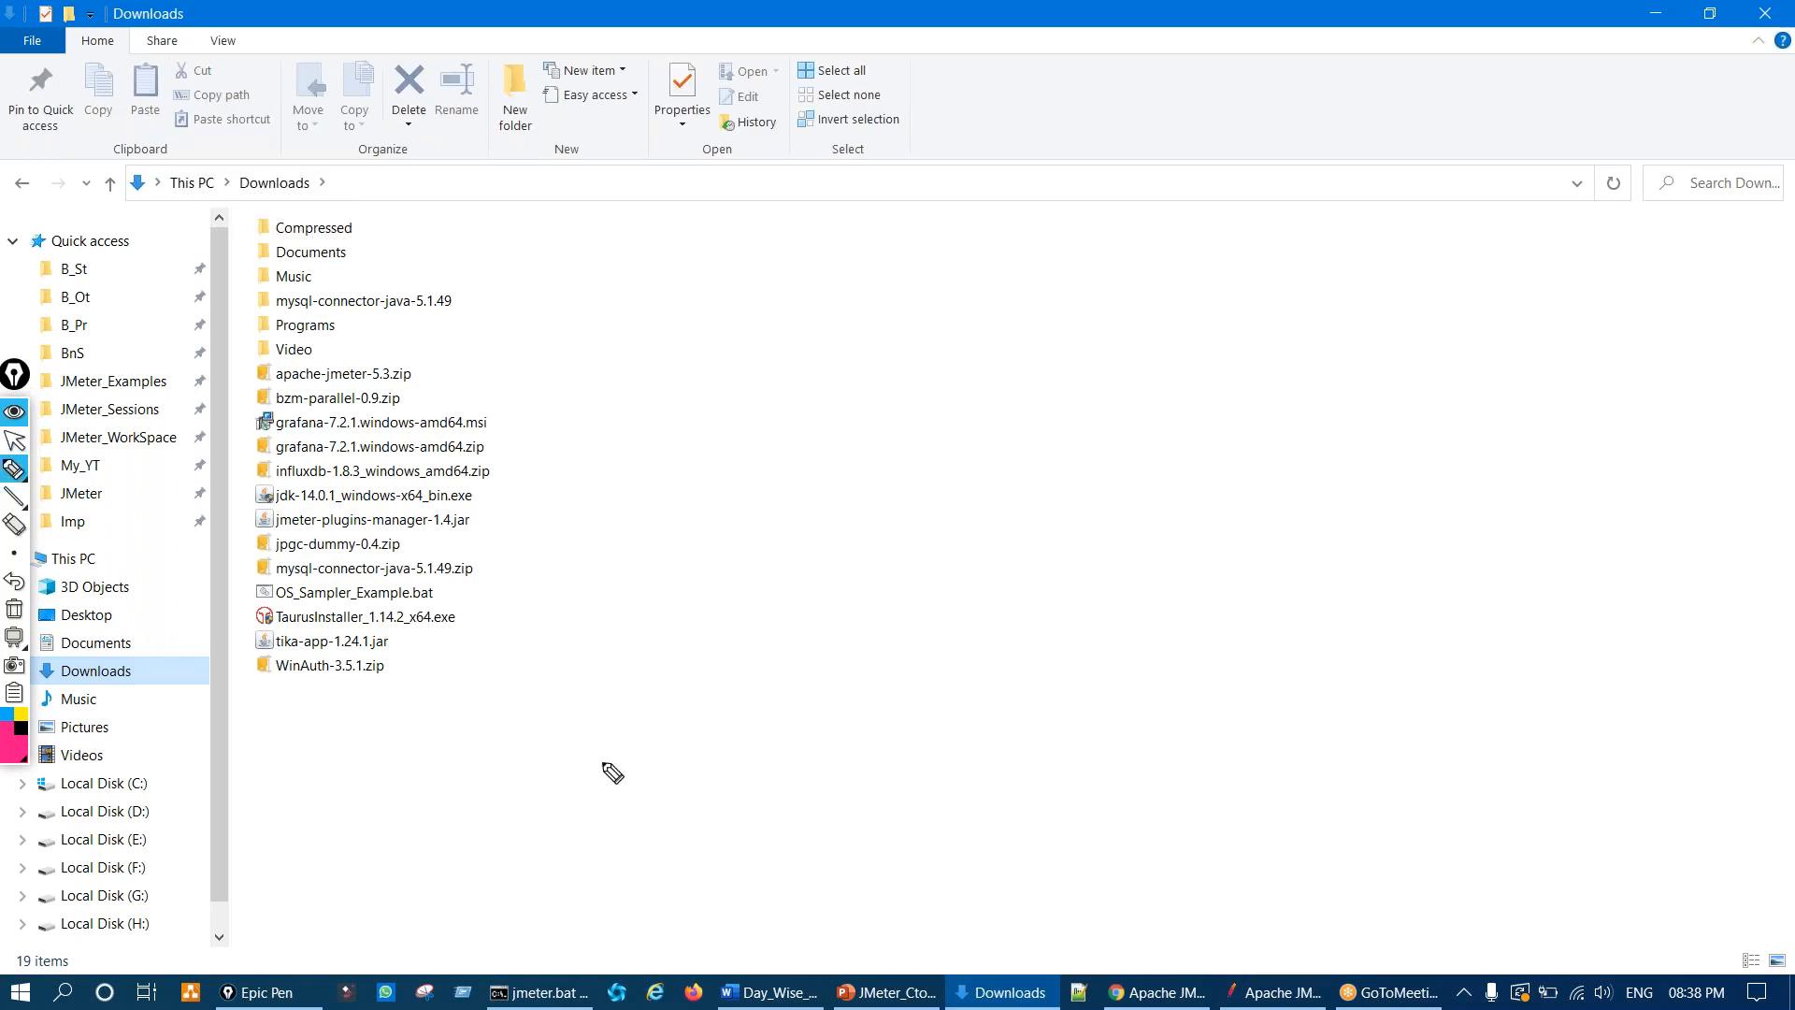
mouse_move(314, 379)
left_mouse_down()
mouse_move(289, 348)
mouse_move(276, 400)
mouse_move(348, 404)
left_mouse_up()
left_click_drag(420, 378, 320, 344)
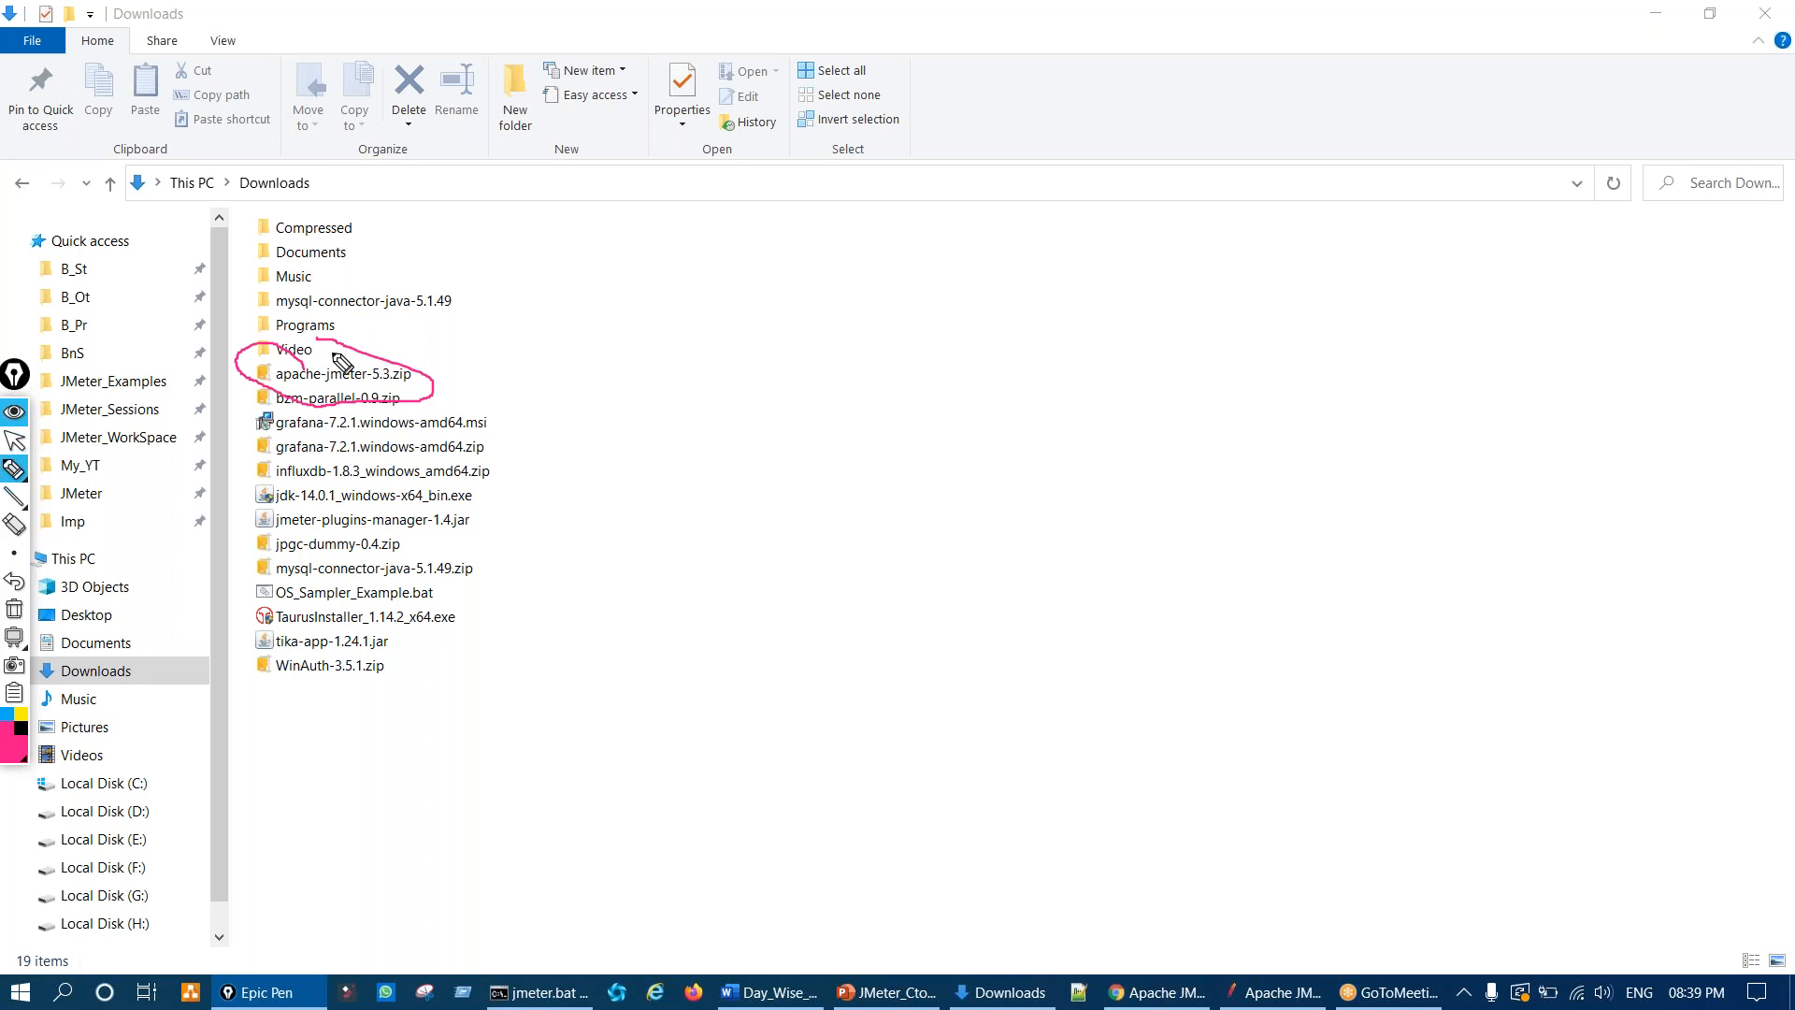
key("ctrl+shift+7")
Step: Circle the apache-jmeter-5.3.zip file name again, draw an arrow pointing to it, and clear the marks
mouse_move(374, 360)
left_mouse_down()
mouse_move(339, 355)
mouse_move(325, 384)
mouse_move(422, 384)
mouse_move(373, 350)
left_mouse_up()
key("ctrl+shift+7")
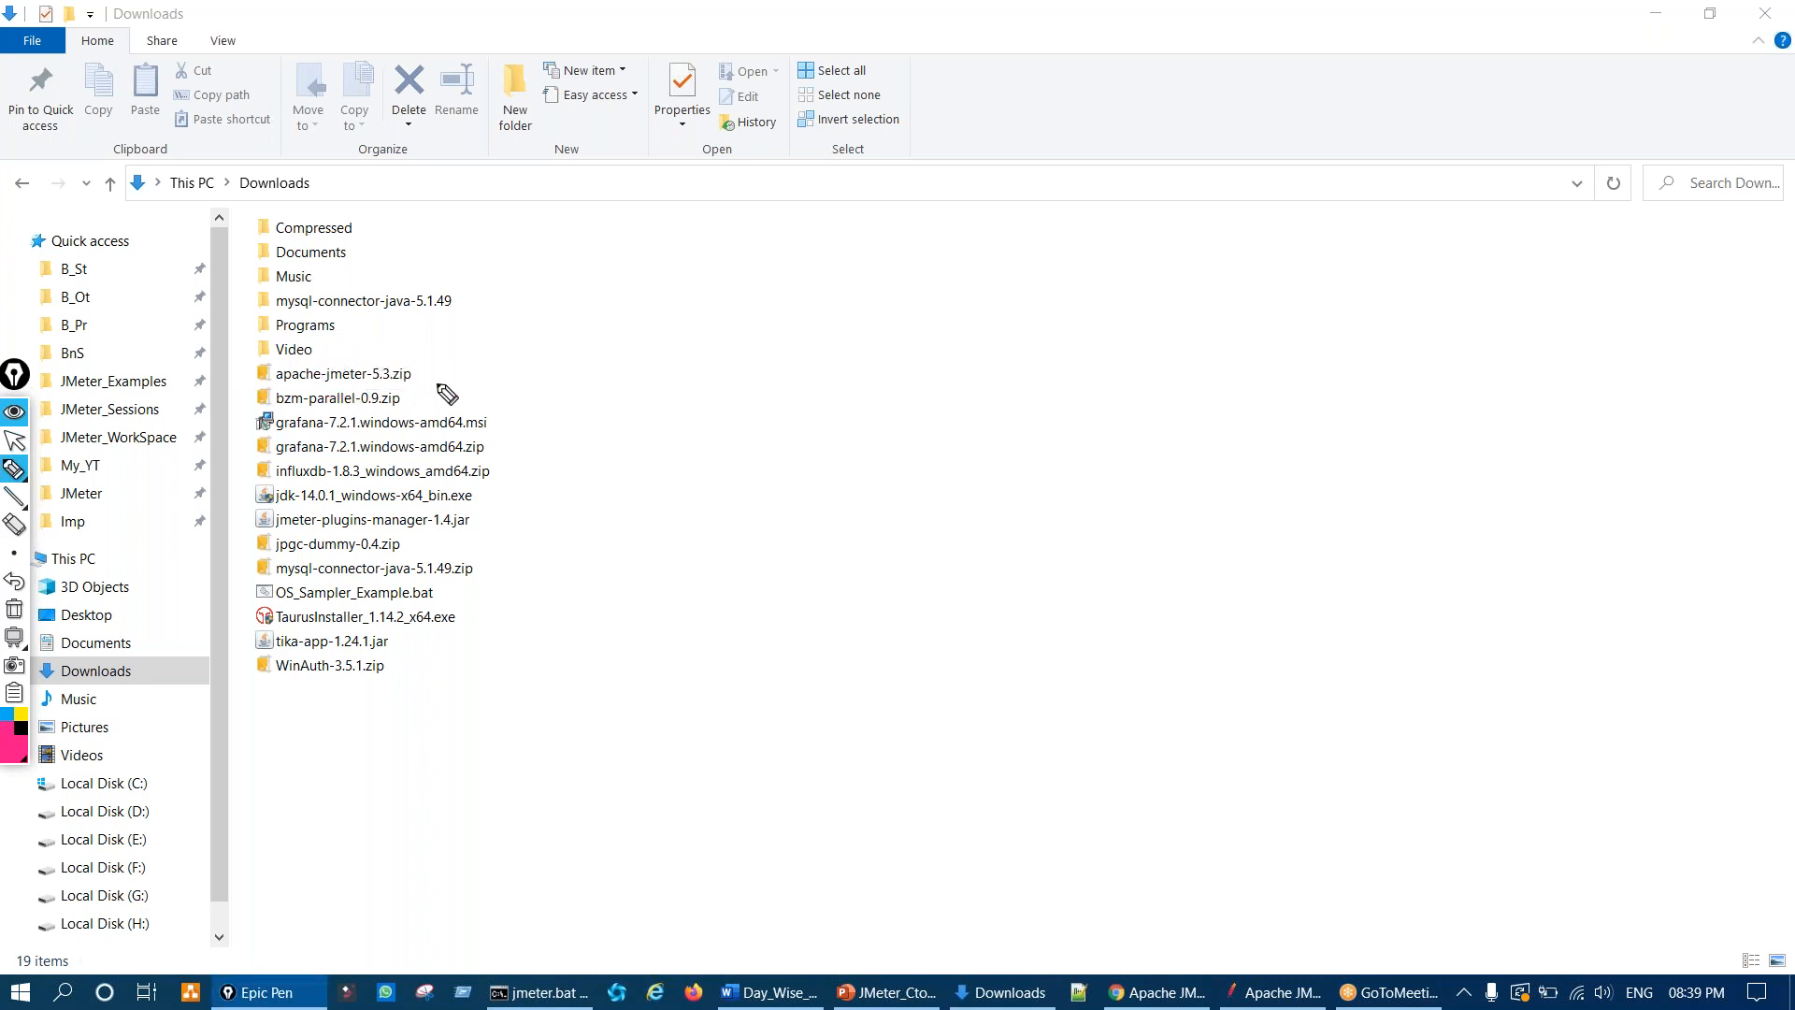
key("ctrl+shift+2")
key("ctrl+shift+3")
mouse_move(376, 355)
left_mouse_down()
mouse_move(329, 370)
mouse_move(423, 388)
mouse_move(374, 351)
mouse_move(505, 351)
mouse_move(489, 384)
left_mouse_up()
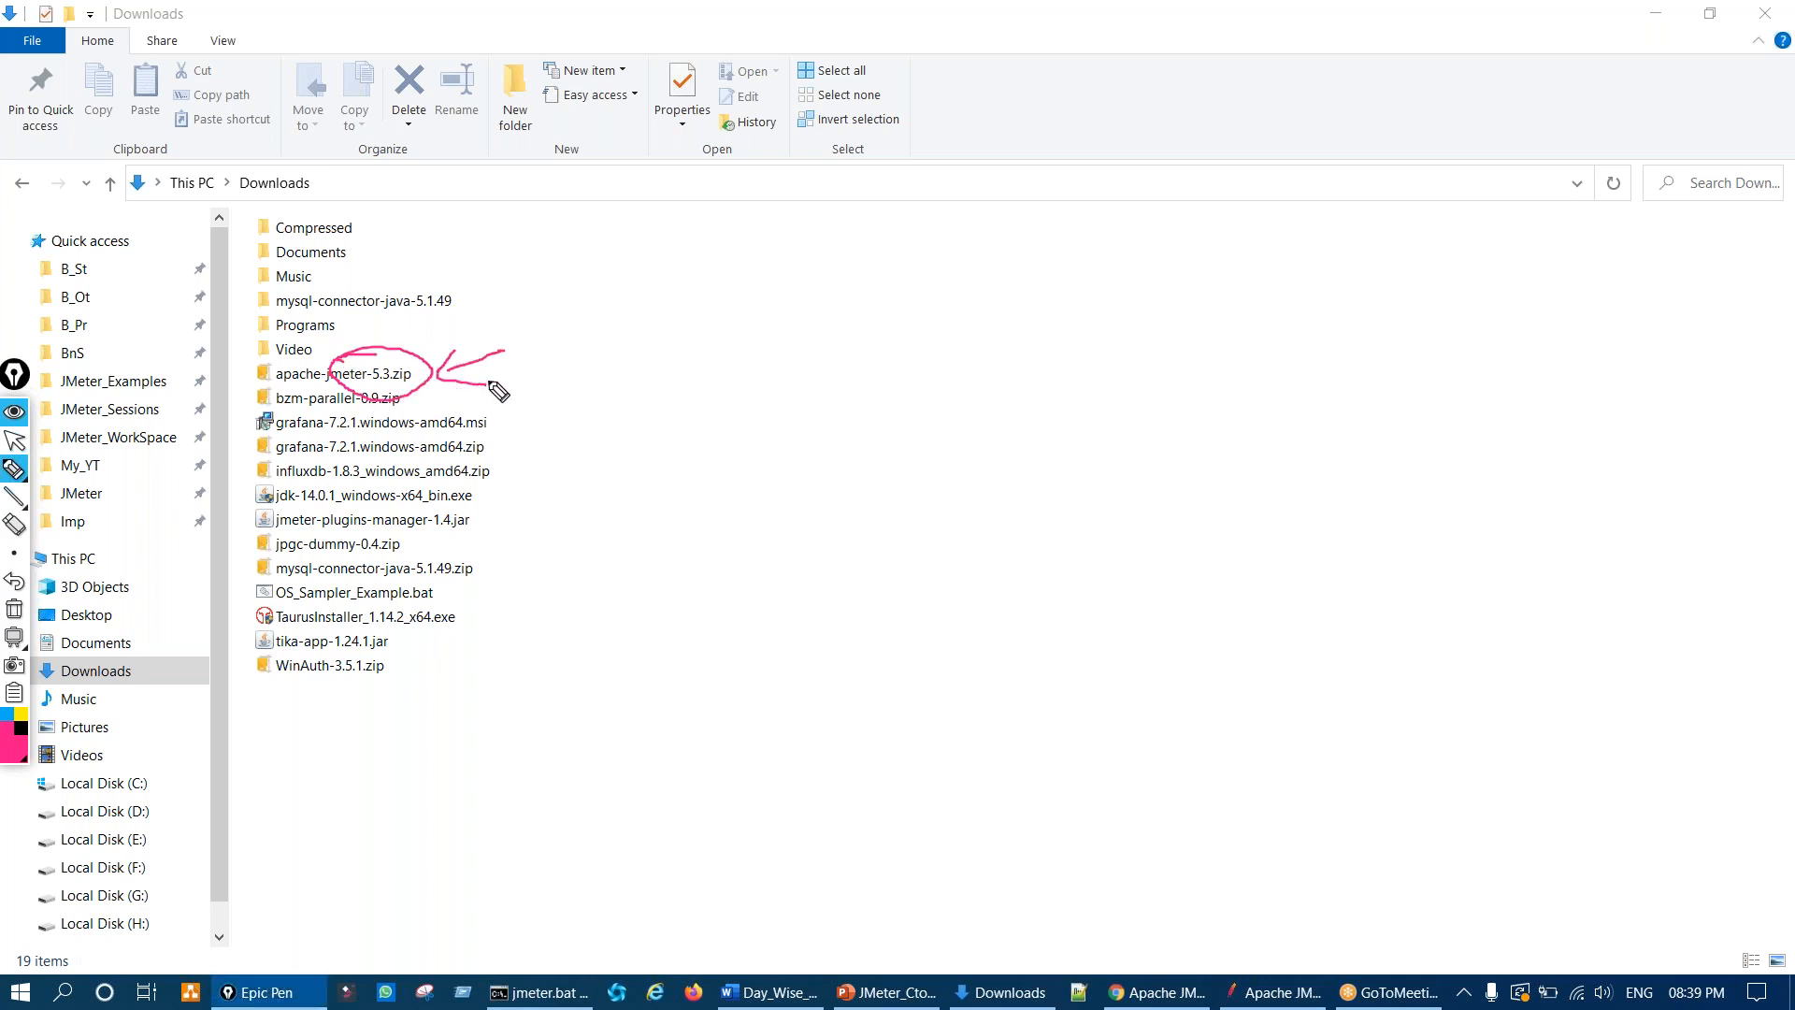
key("ctrl+shift+7")
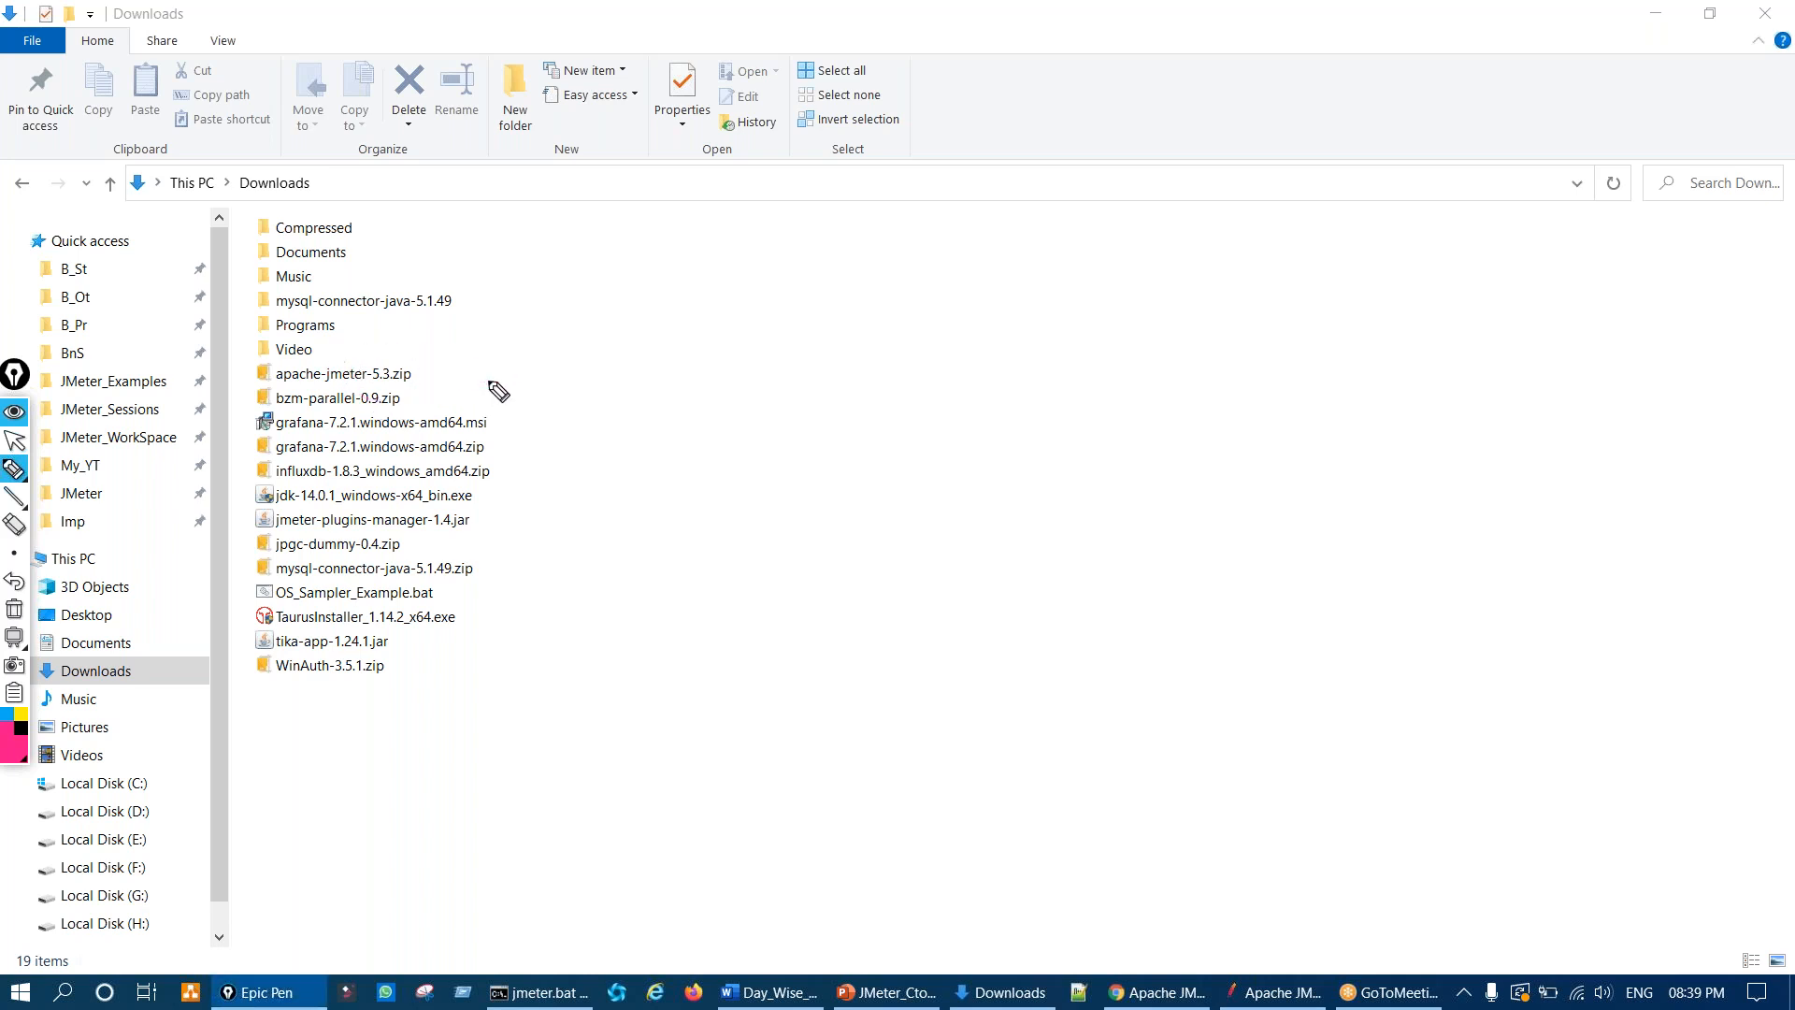
key("ctrl+shift+1")
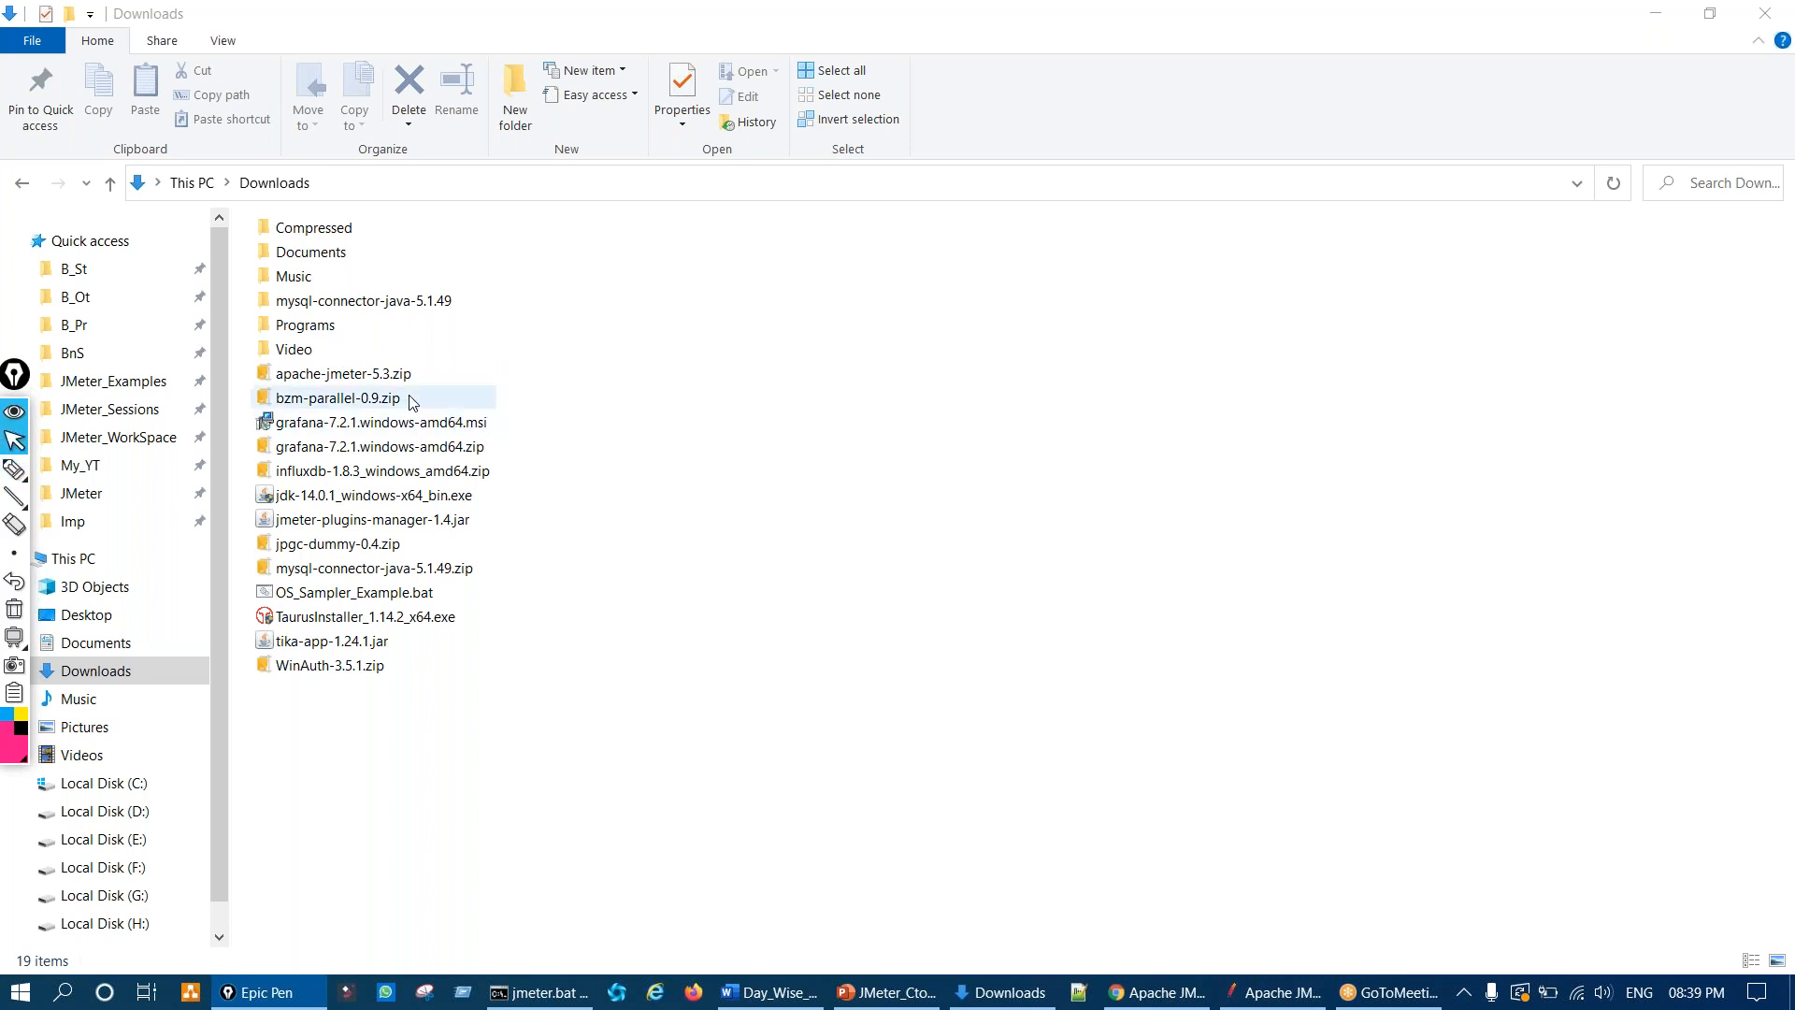
Step: Select apache-jmeter-5.3.zip, circle its size in the status bar, handwrite "70 mb", and clear the marks
left_click(388, 375)
key("ctrl+shift+3")
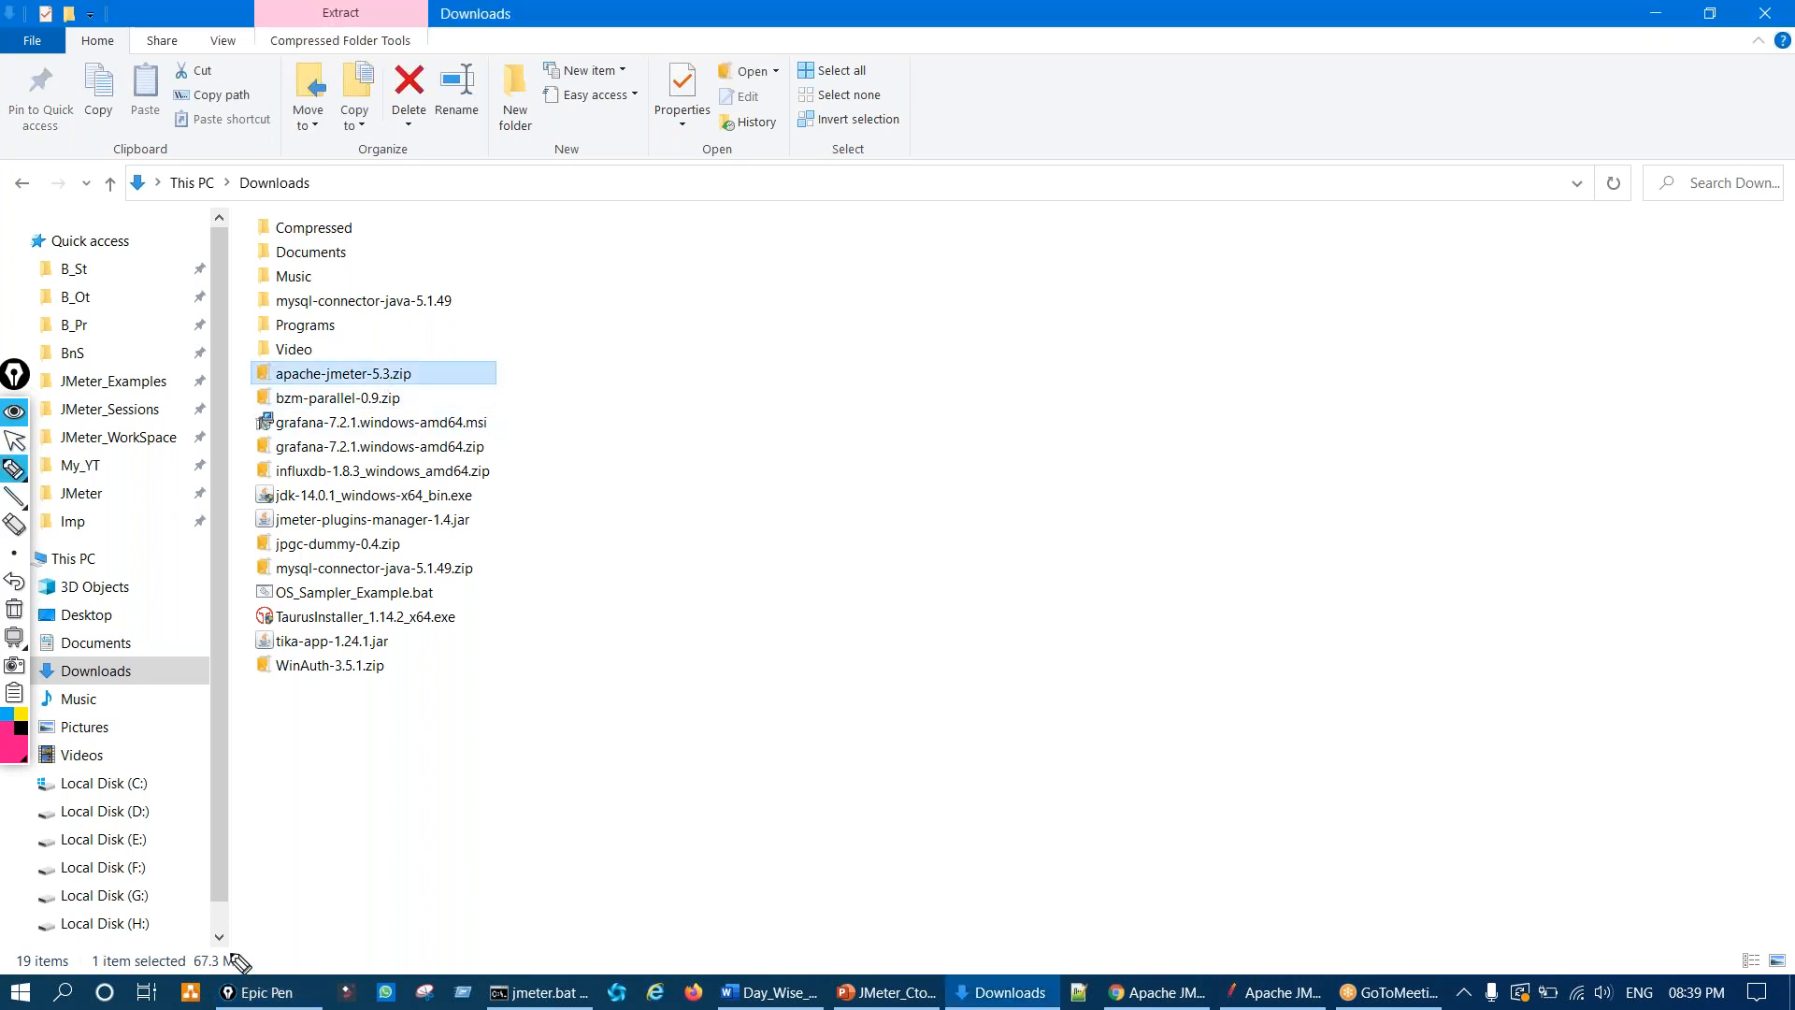
mouse_move(212, 934)
left_mouse_down()
mouse_move(262, 990)
mouse_move(174, 904)
left_mouse_up()
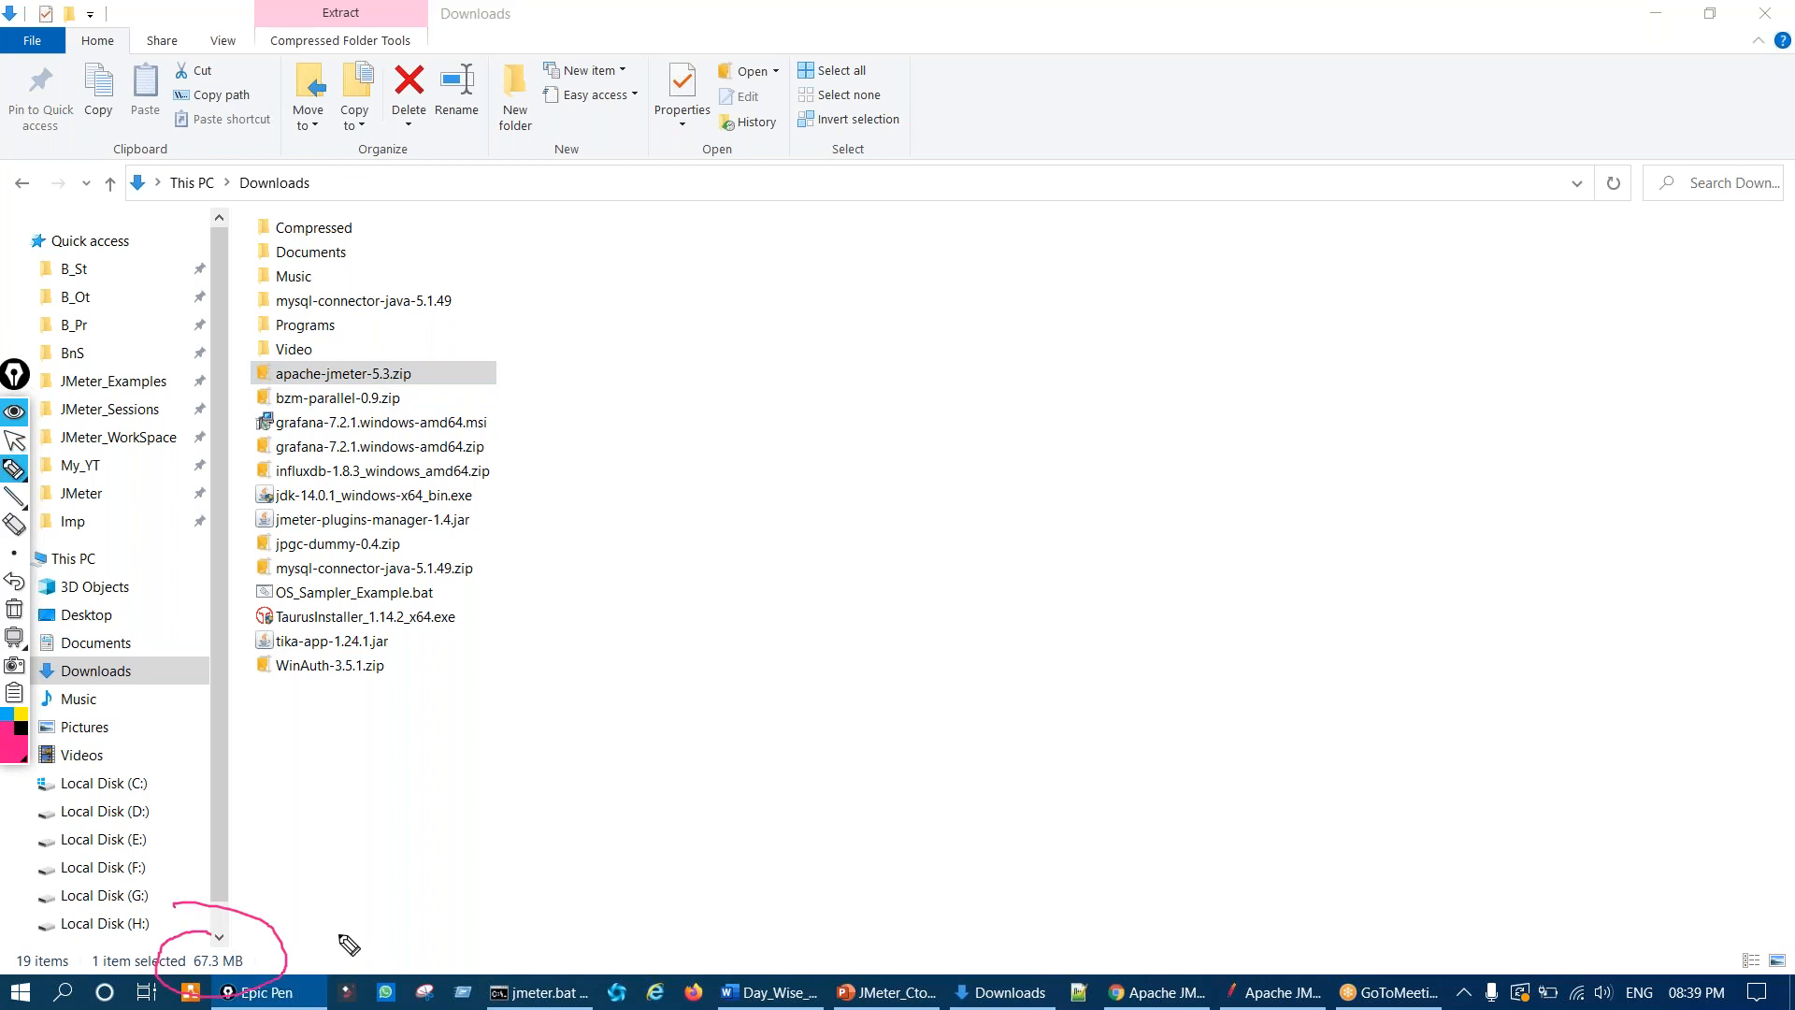
mouse_move(472, 769)
left_mouse_down()
mouse_move(596, 738)
mouse_move(613, 893)
left_mouse_up()
mouse_move(653, 776)
left_mouse_down()
mouse_move(697, 845)
mouse_move(604, 736)
left_mouse_up()
mouse_move(782, 785)
left_mouse_down()
mouse_move(928, 678)
mouse_move(745, 666)
left_mouse_up()
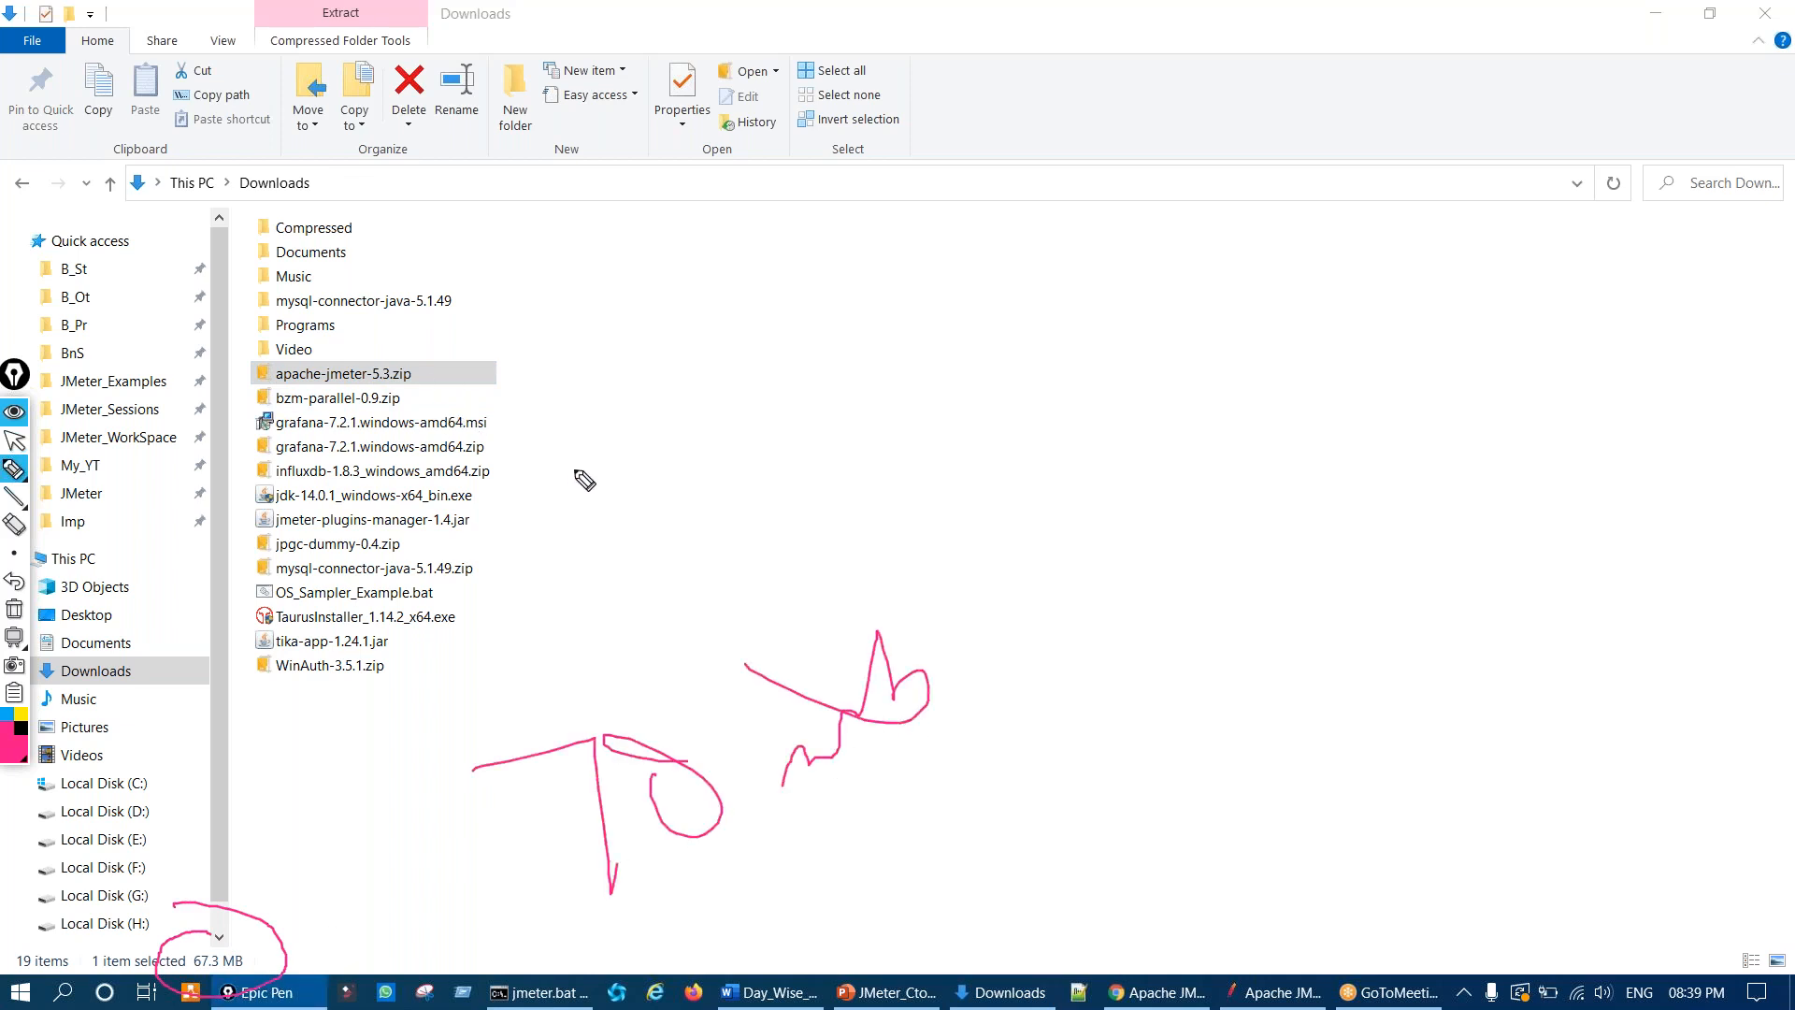
key("ctrl+shift+7")
key("ctrl+shift+2")
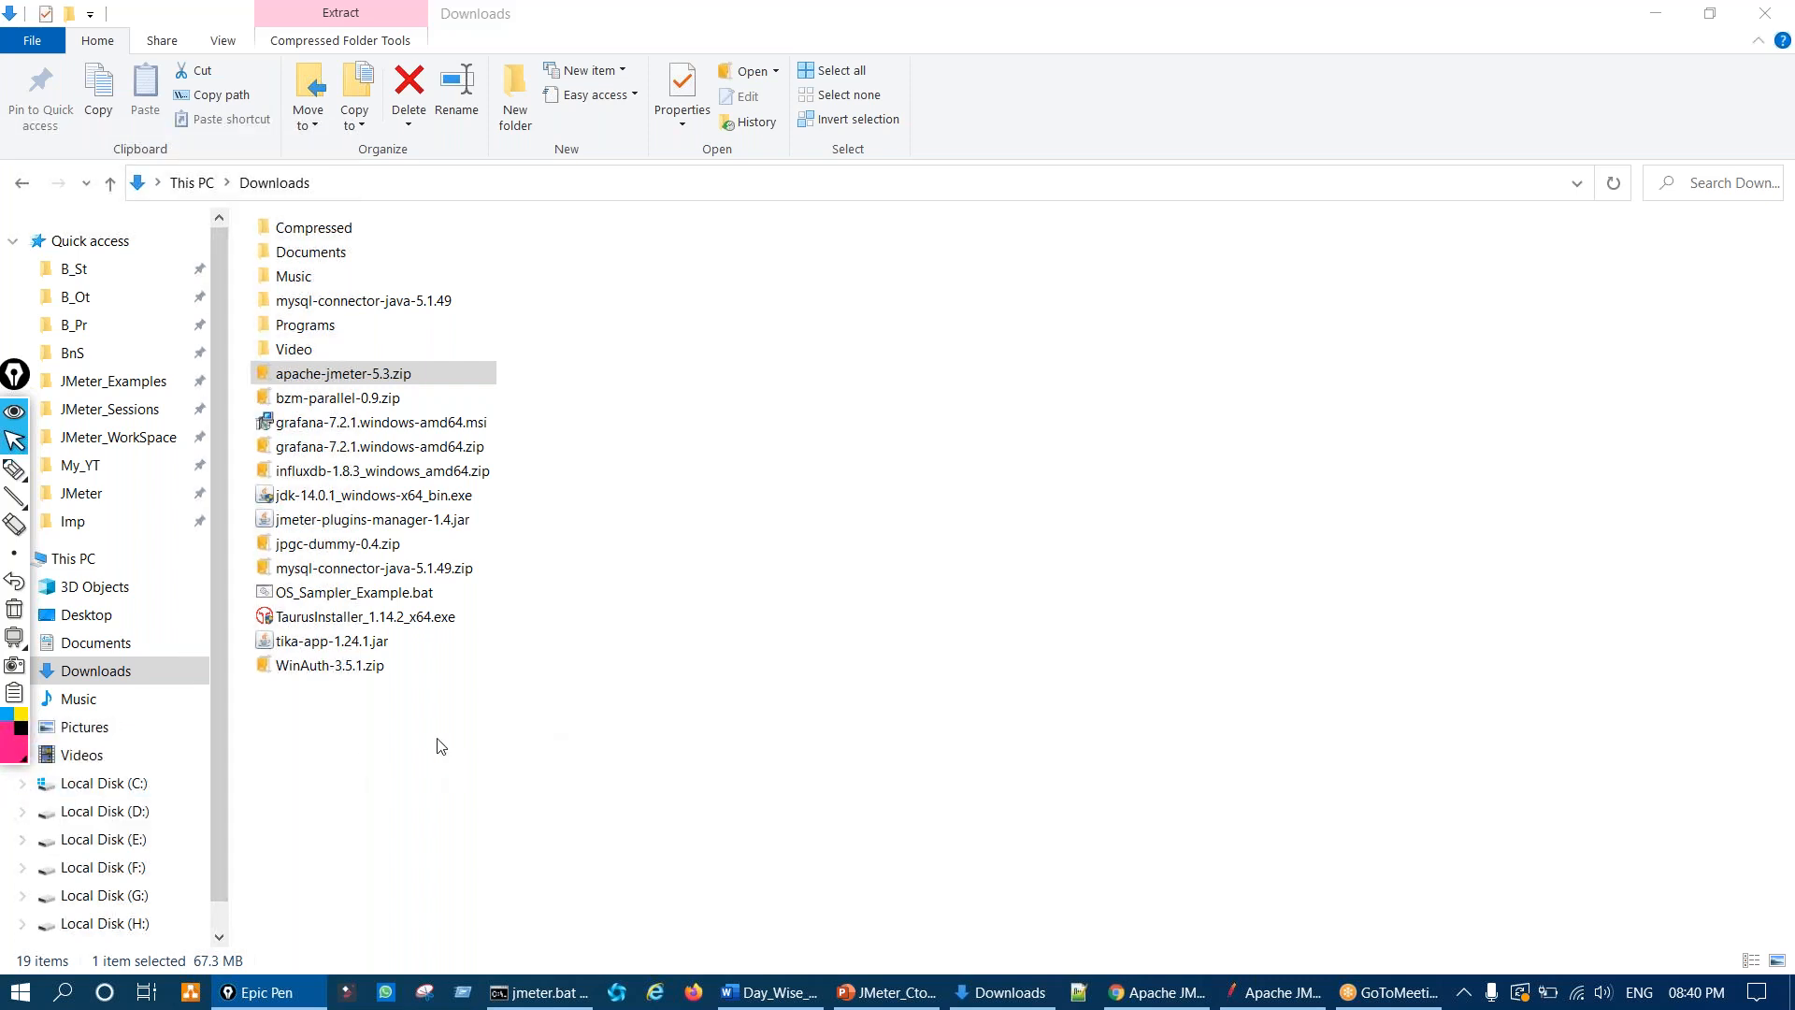
Step: Open Local Disk (C:) and circle the apache-jmeter-5.3.zip copy in its file list
left_click(98, 783)
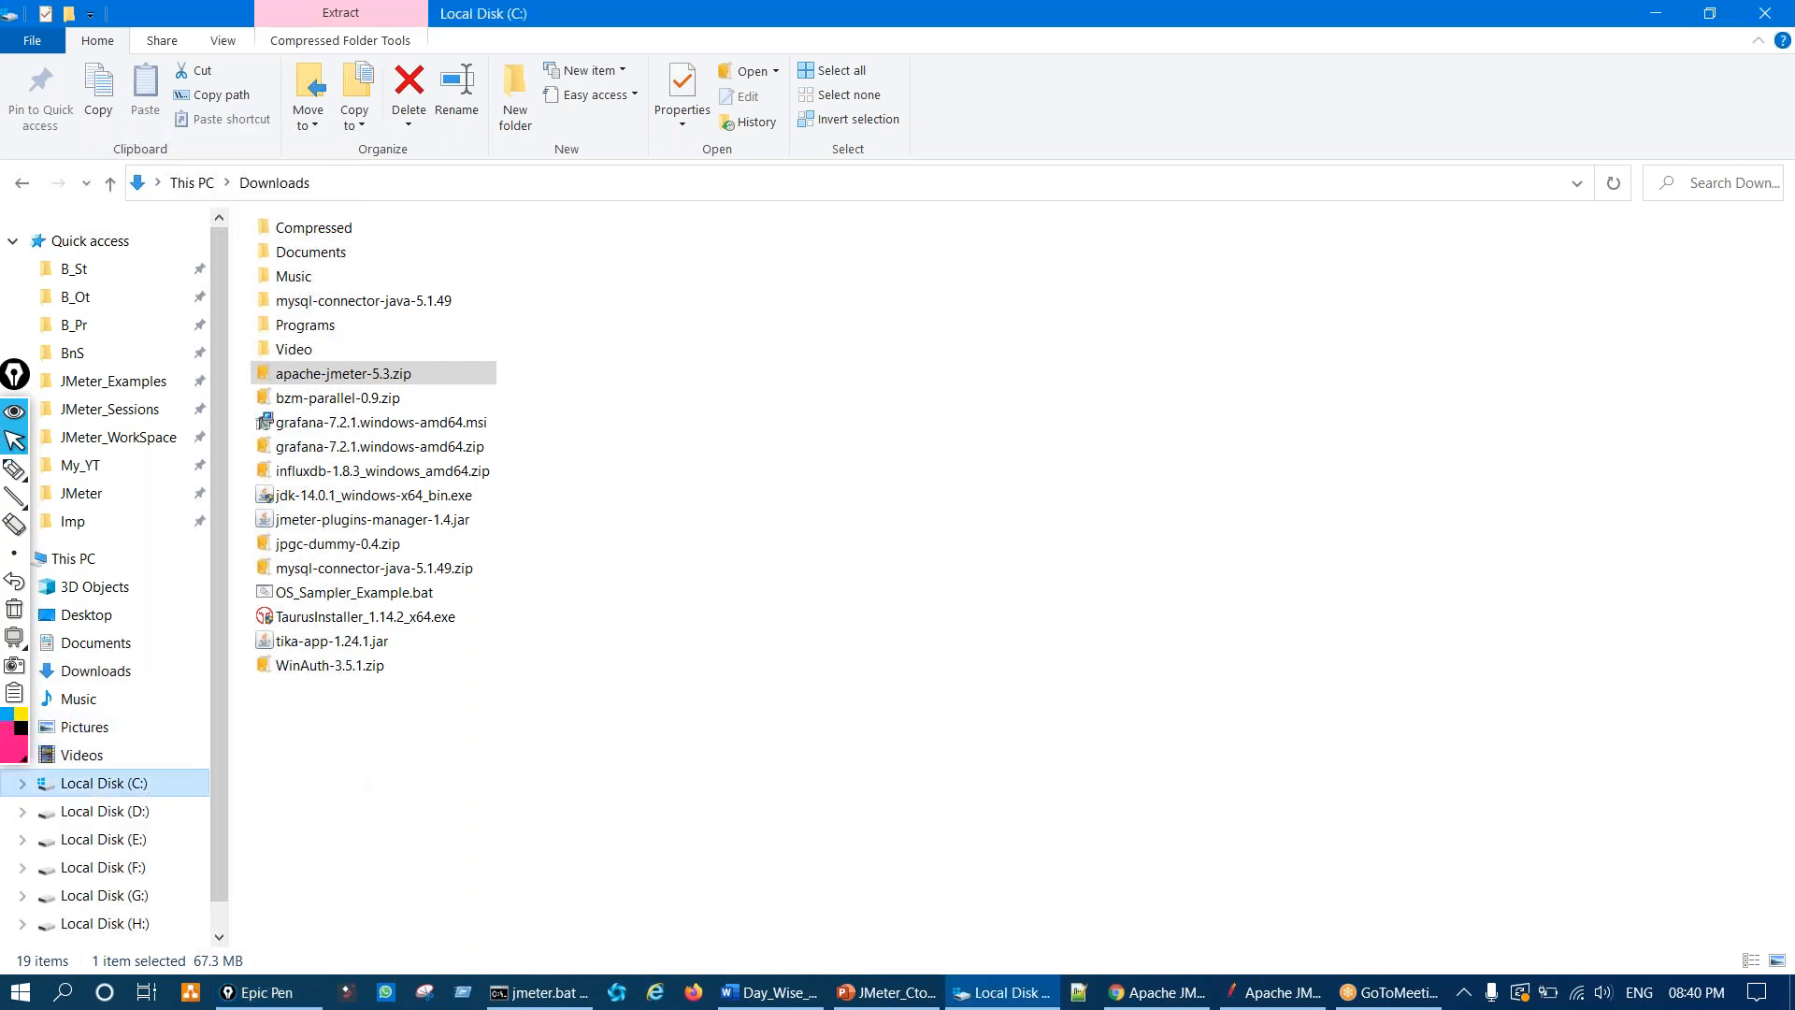
key("ctrl+shift+3")
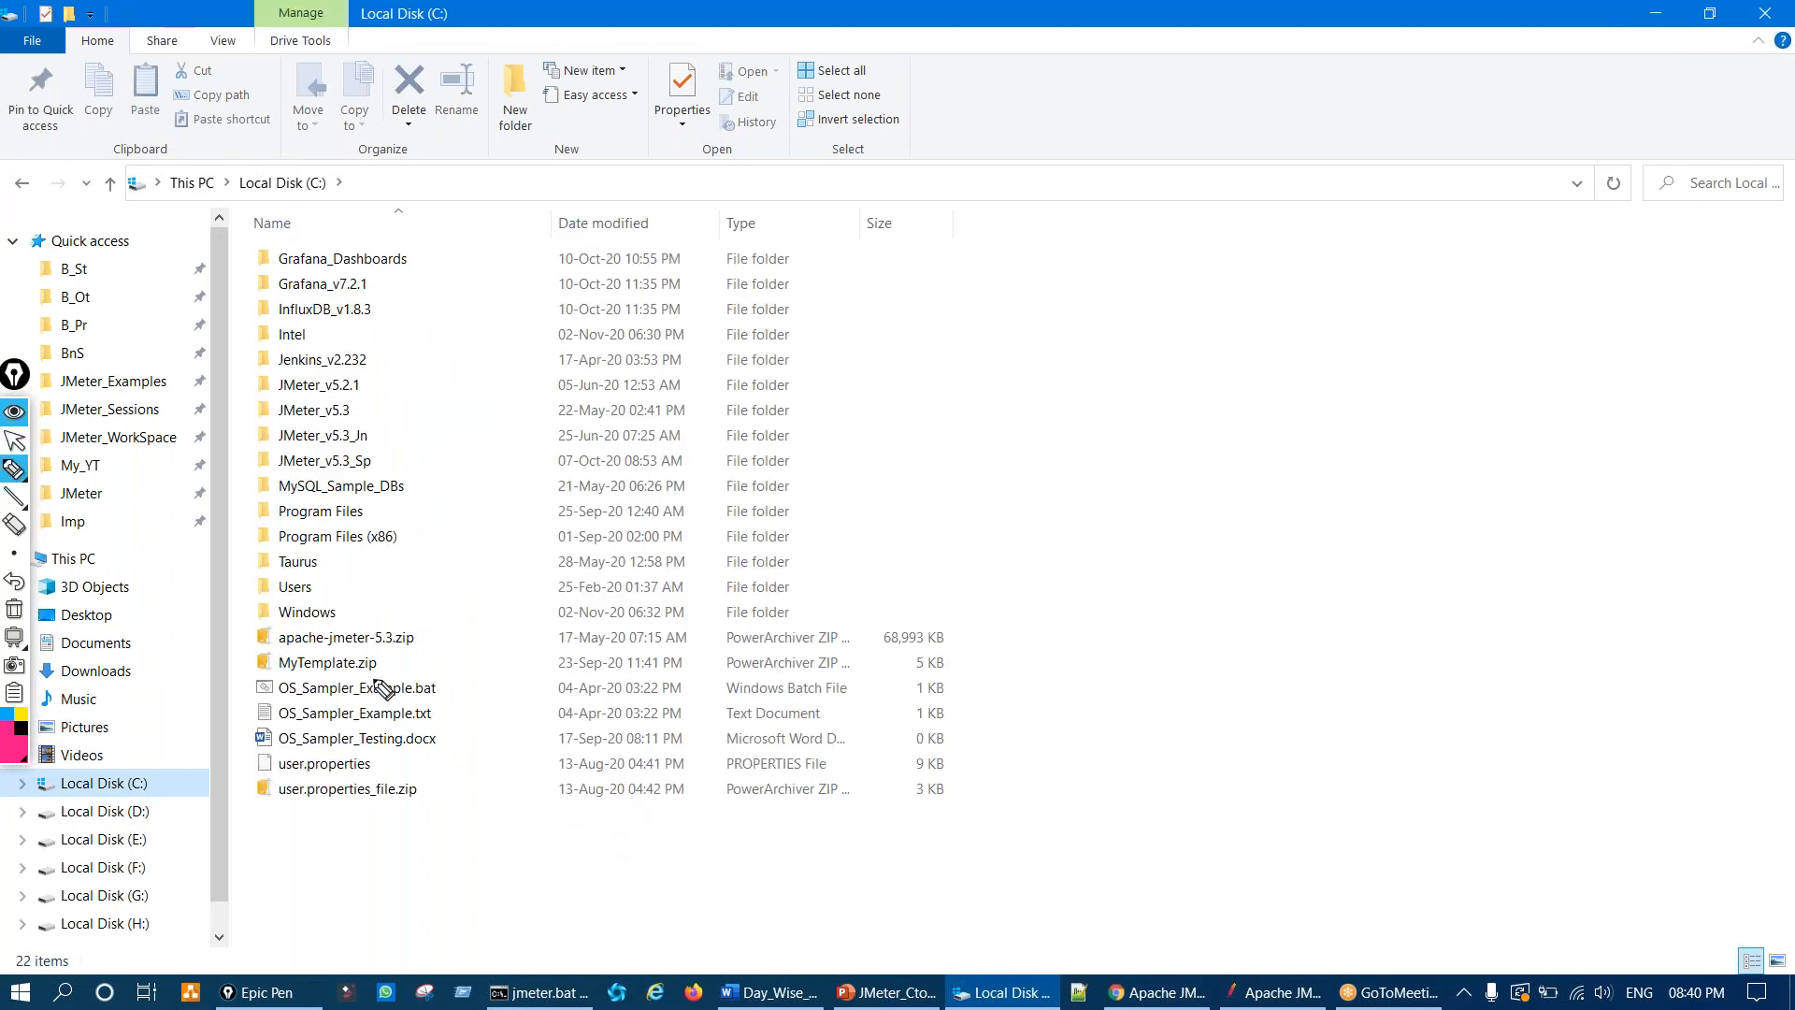
mouse_move(390, 631)
left_mouse_down()
mouse_move(390, 650)
mouse_move(376, 624)
left_mouse_up()
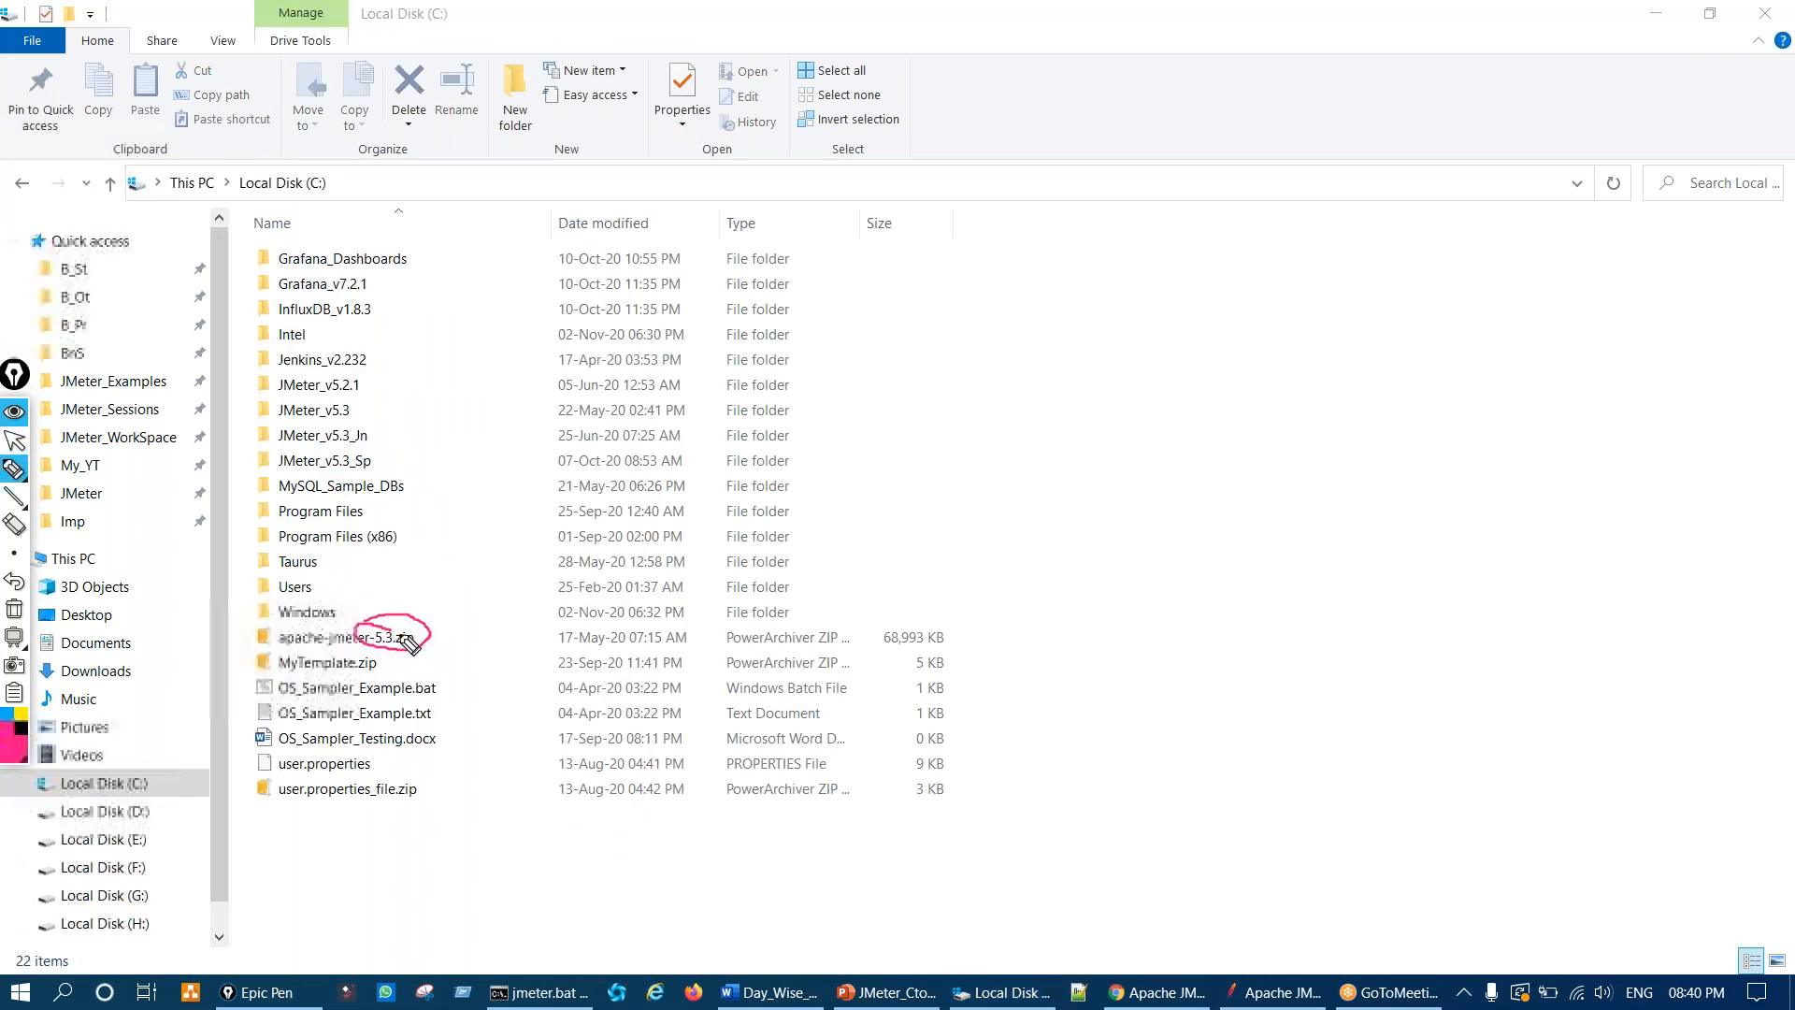
Step: Clear the circle and extract apache-jmeter-5.3.zip directly into Local Disk (C:)
key("ctrl+shift+7")
key("ctrl+shift+2")
left_click(387, 637)
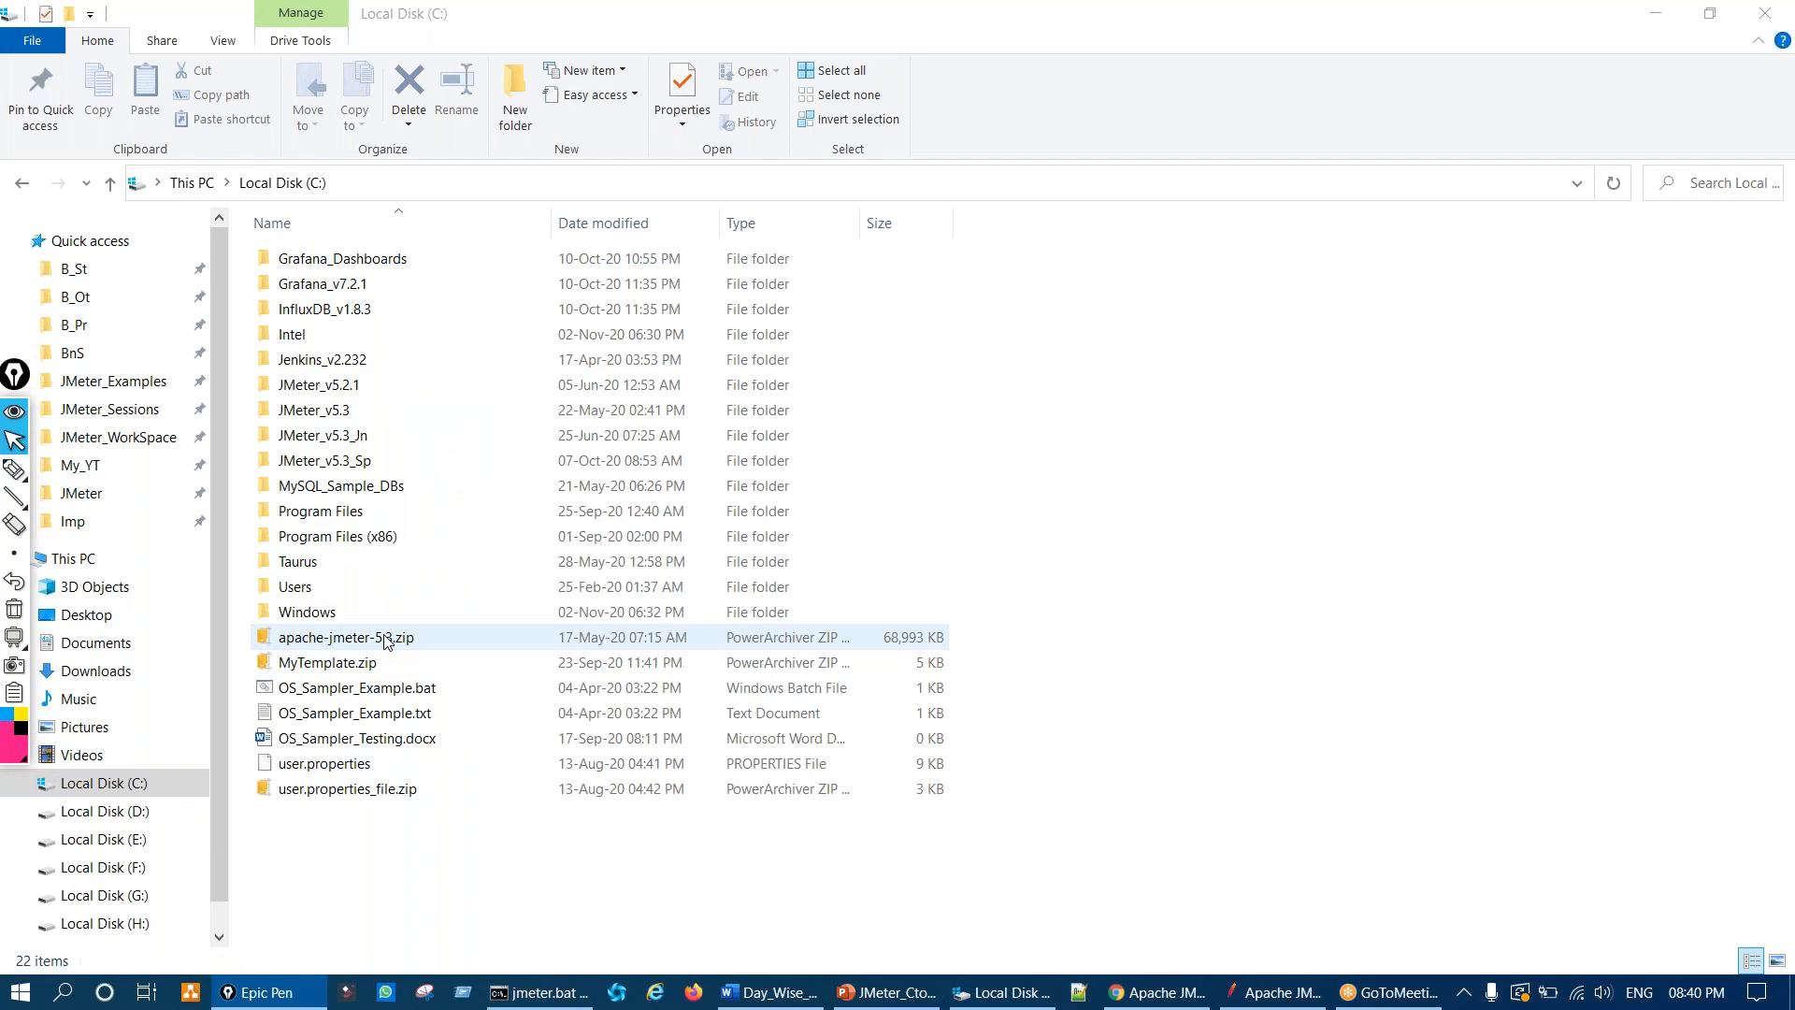
right_click(385, 636)
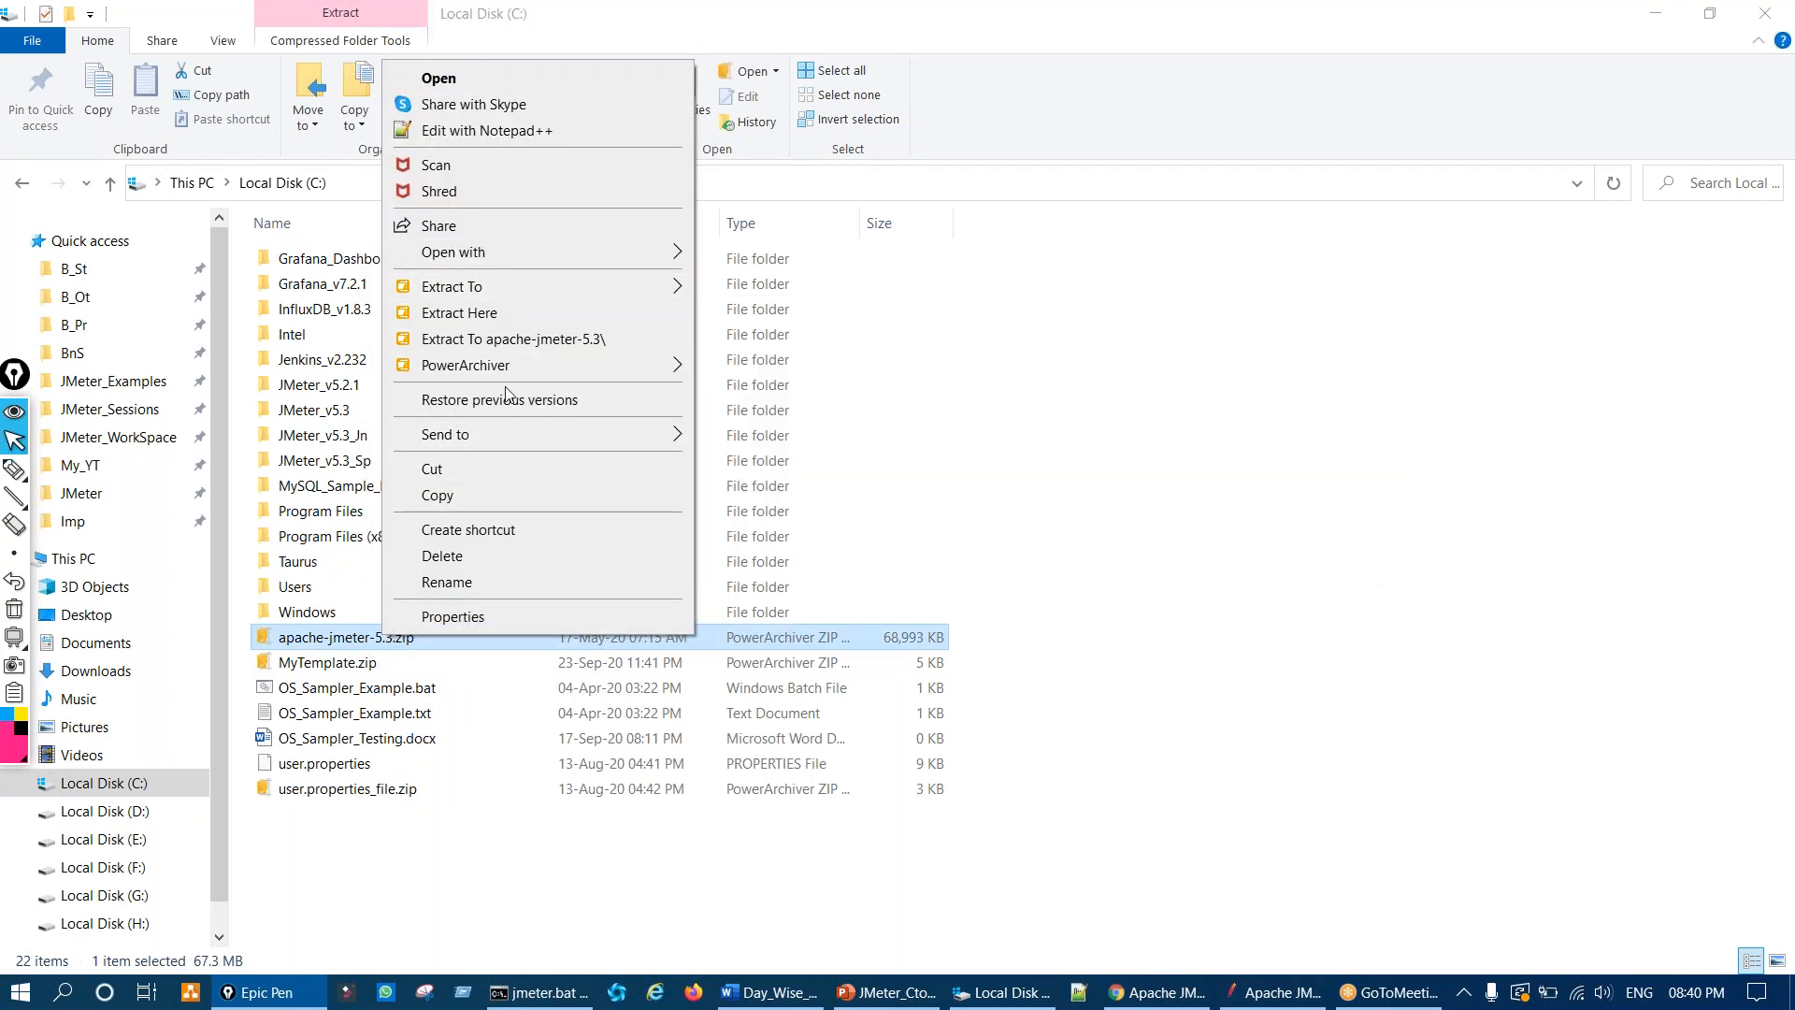
left_click(550, 312)
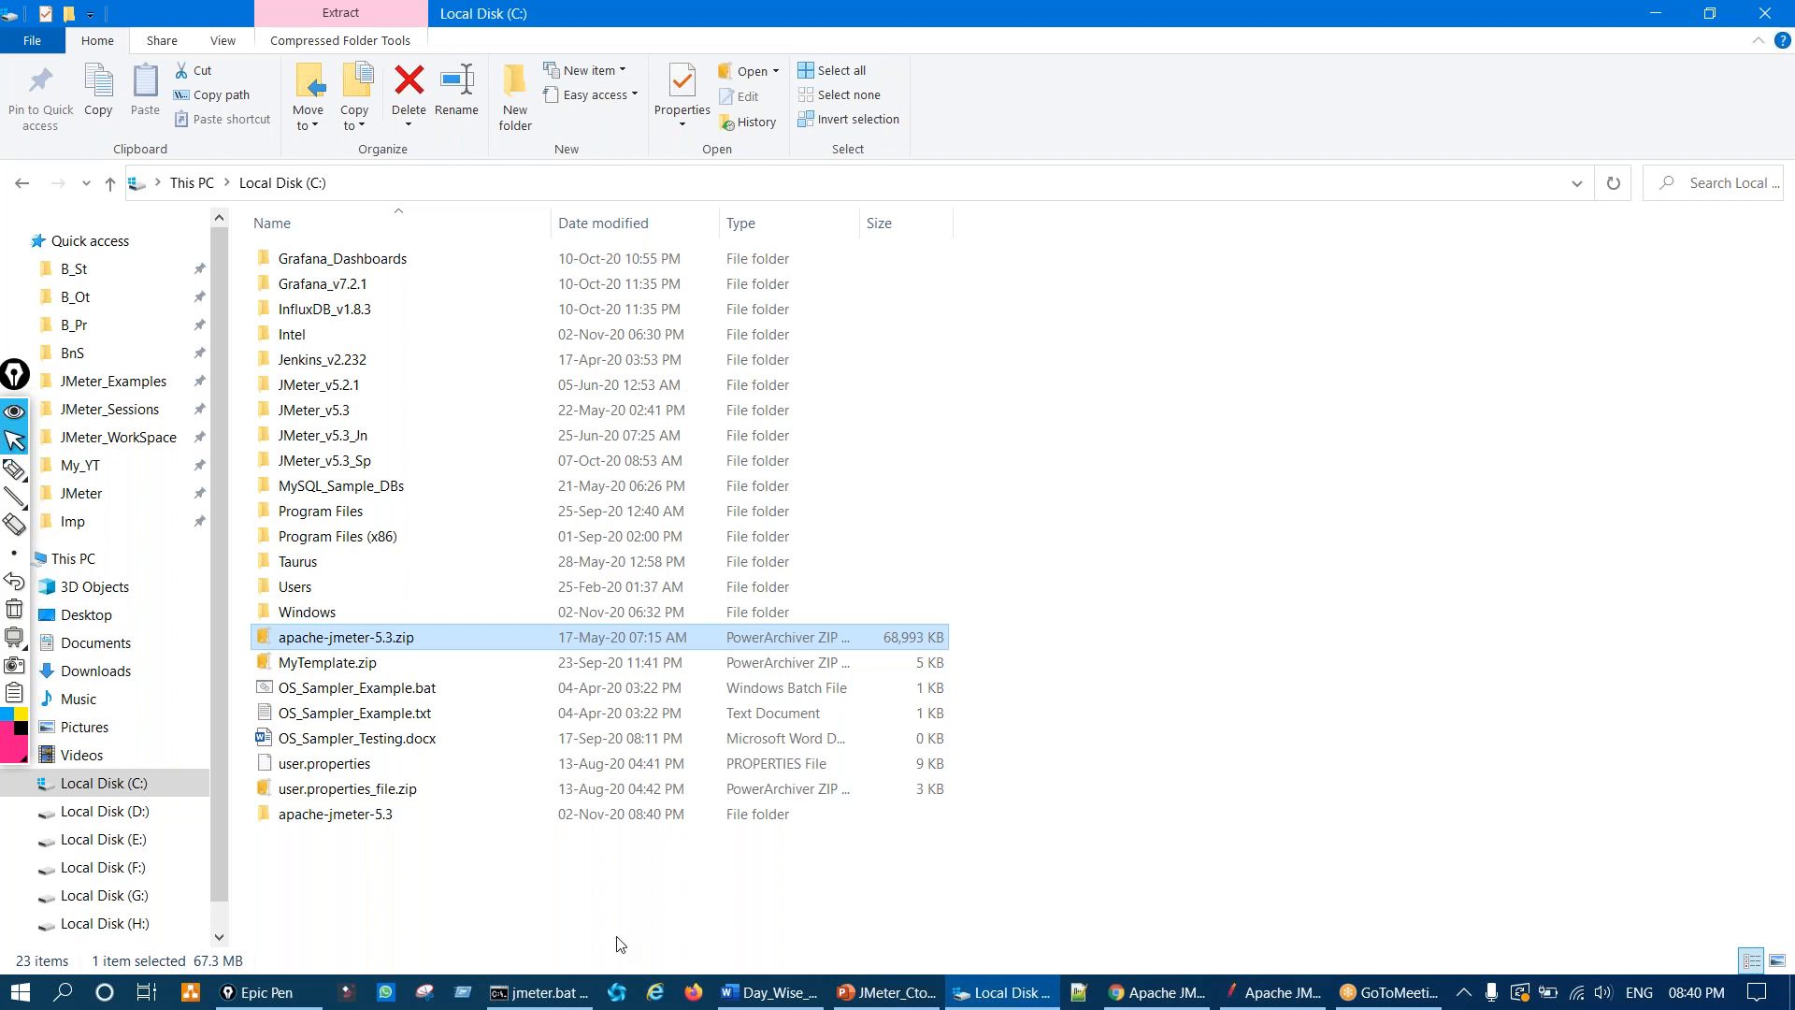
left_click(1350, 754)
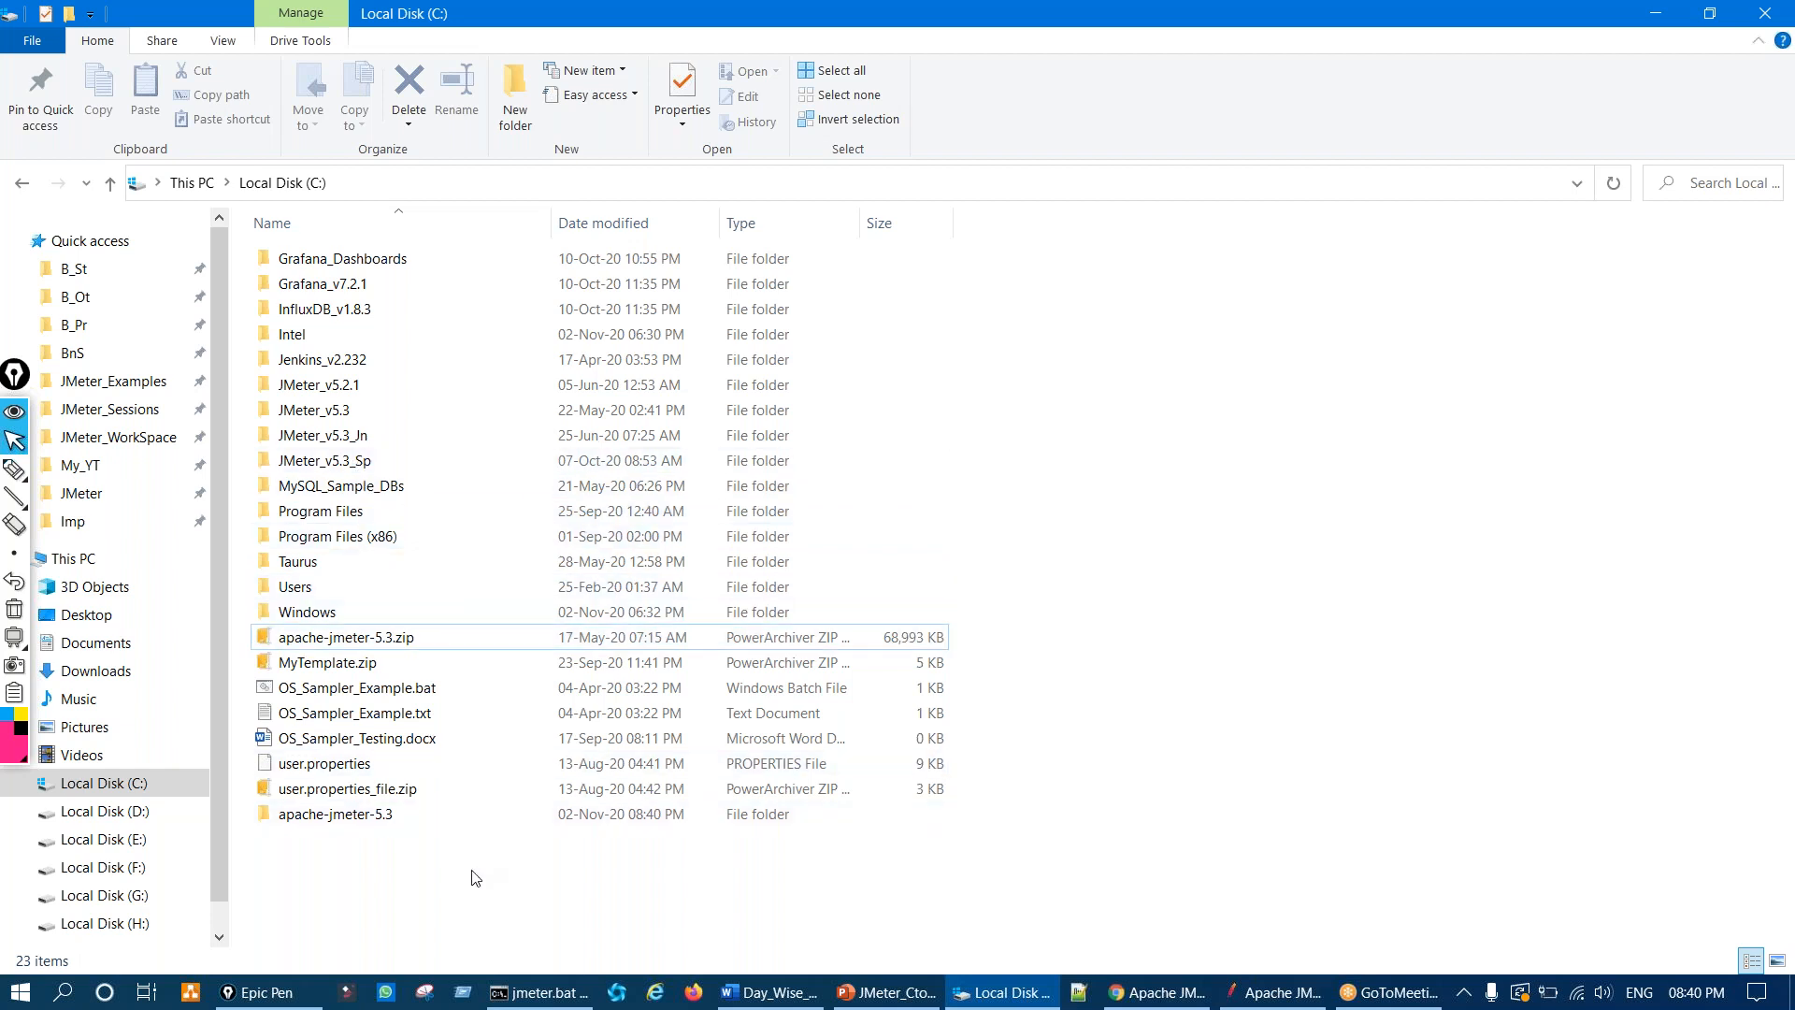
Step: Circle the extracted apache-jmeter-5.3 folder, clear the mark, and open the folder
key("ctrl+shift+1")
mouse_move(347, 801)
left_mouse_down()
mouse_move(273, 853)
mouse_move(427, 829)
mouse_move(364, 779)
mouse_move(344, 803)
left_mouse_up()
key("ctrl+shift+7")
key("ctrl+shift+2")
double_click(391, 815)
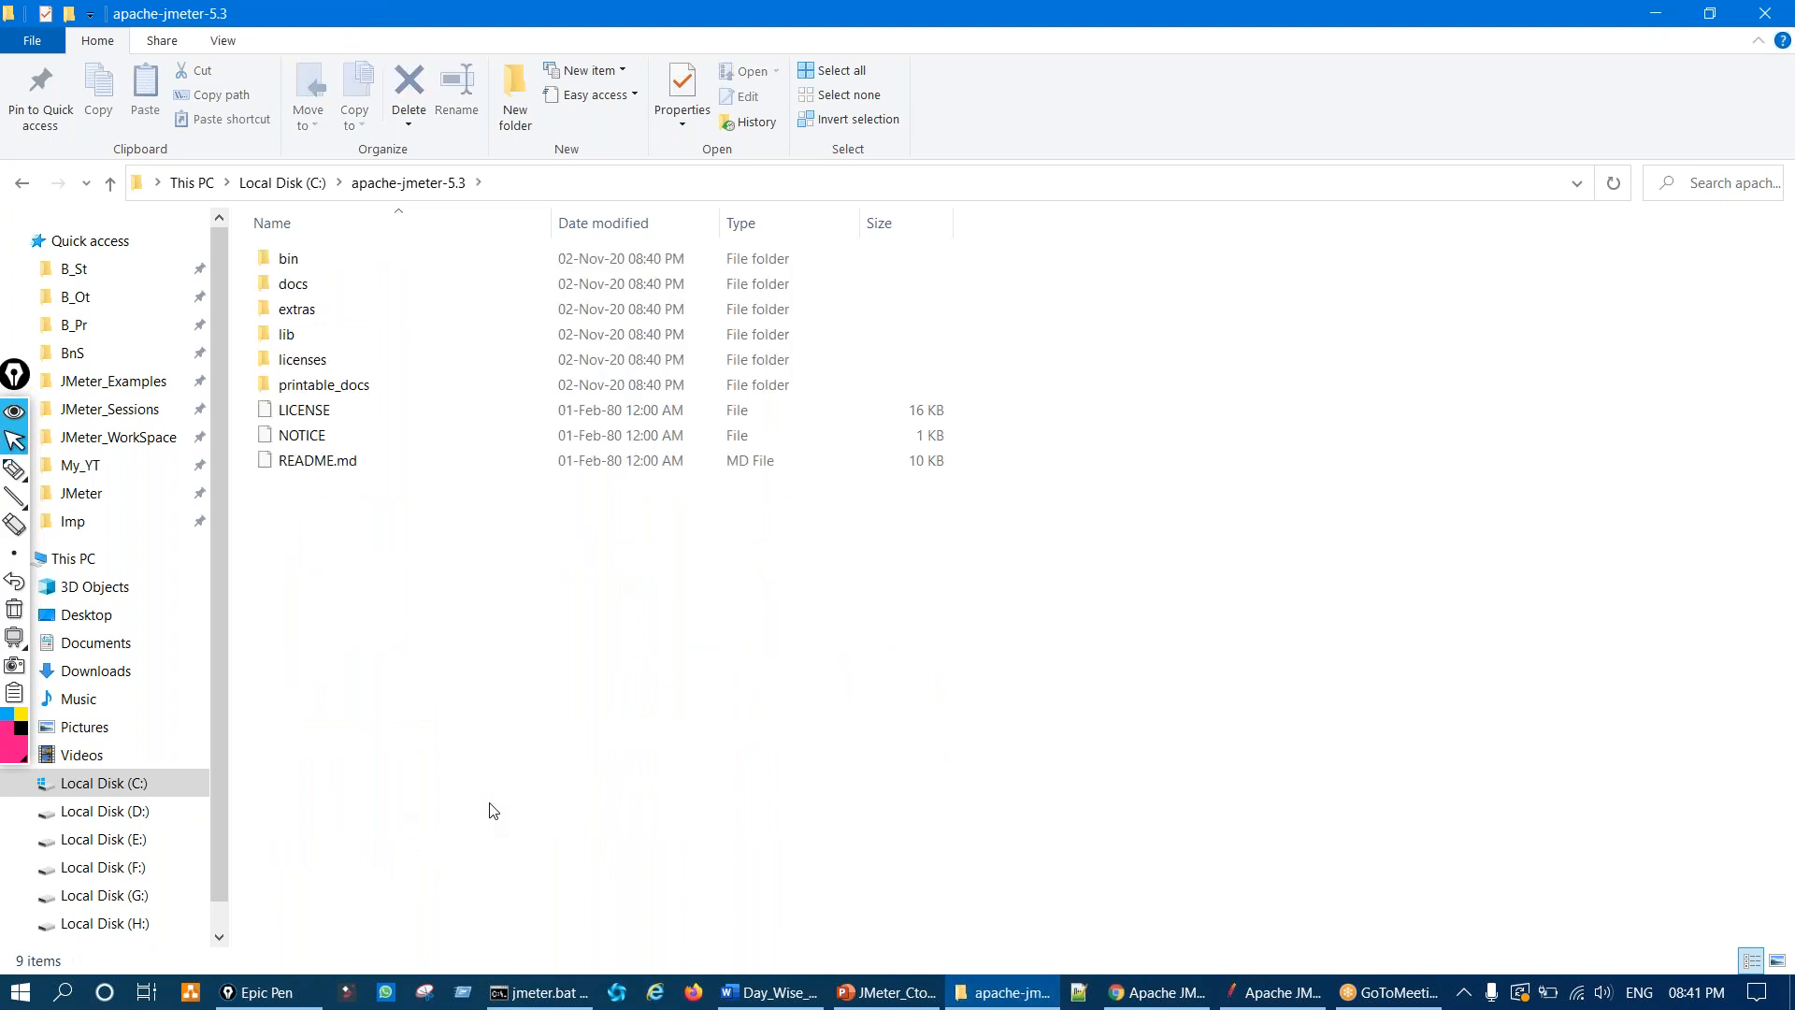
Step: Mark the folder's contents with a bracket and lines, circle apache-jmeter in the path, and clear the marks
key("ctrl+shift+3")
mouse_move(318, 234)
left_mouse_down()
mouse_move(396, 414)
mouse_move(322, 566)
mouse_move(297, 565)
left_mouse_up()
left_click_drag(246, 634, 418, 545)
left_click_drag(318, 648, 481, 610)
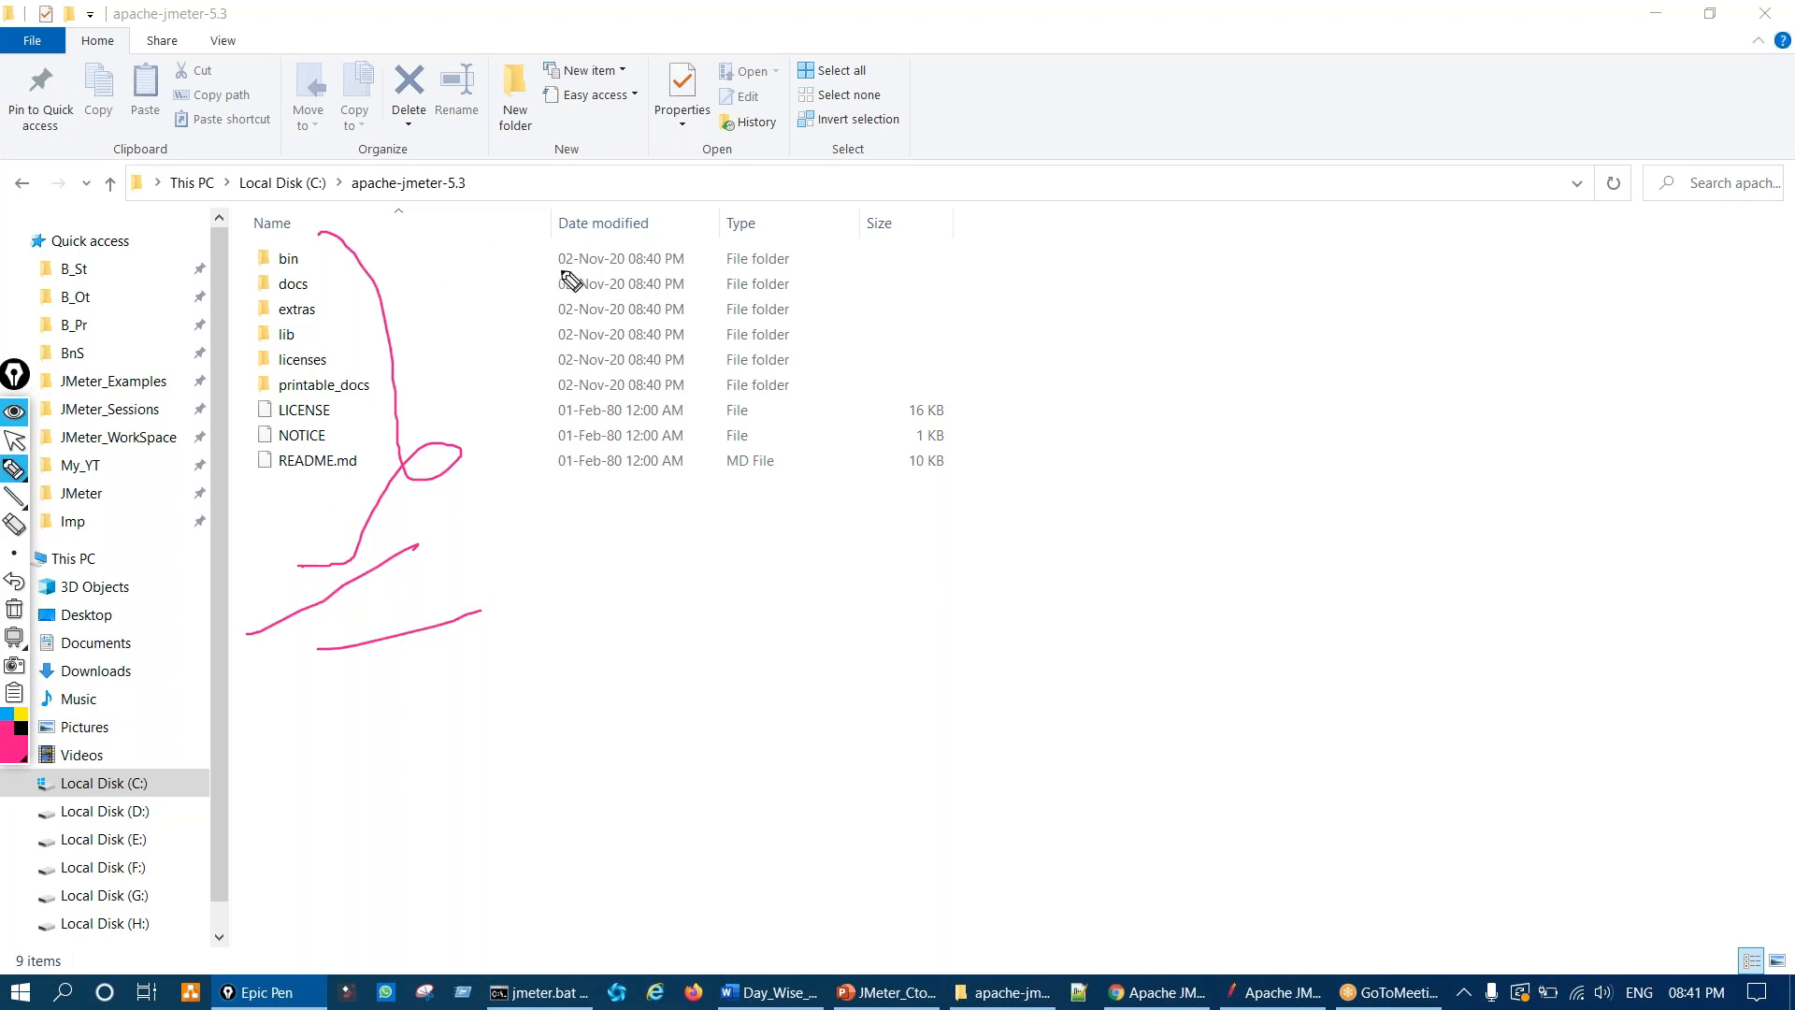
mouse_move(363, 184)
left_mouse_down()
mouse_move(451, 201)
mouse_move(381, 163)
left_mouse_up()
left_click_drag(326, 254, 333, 452)
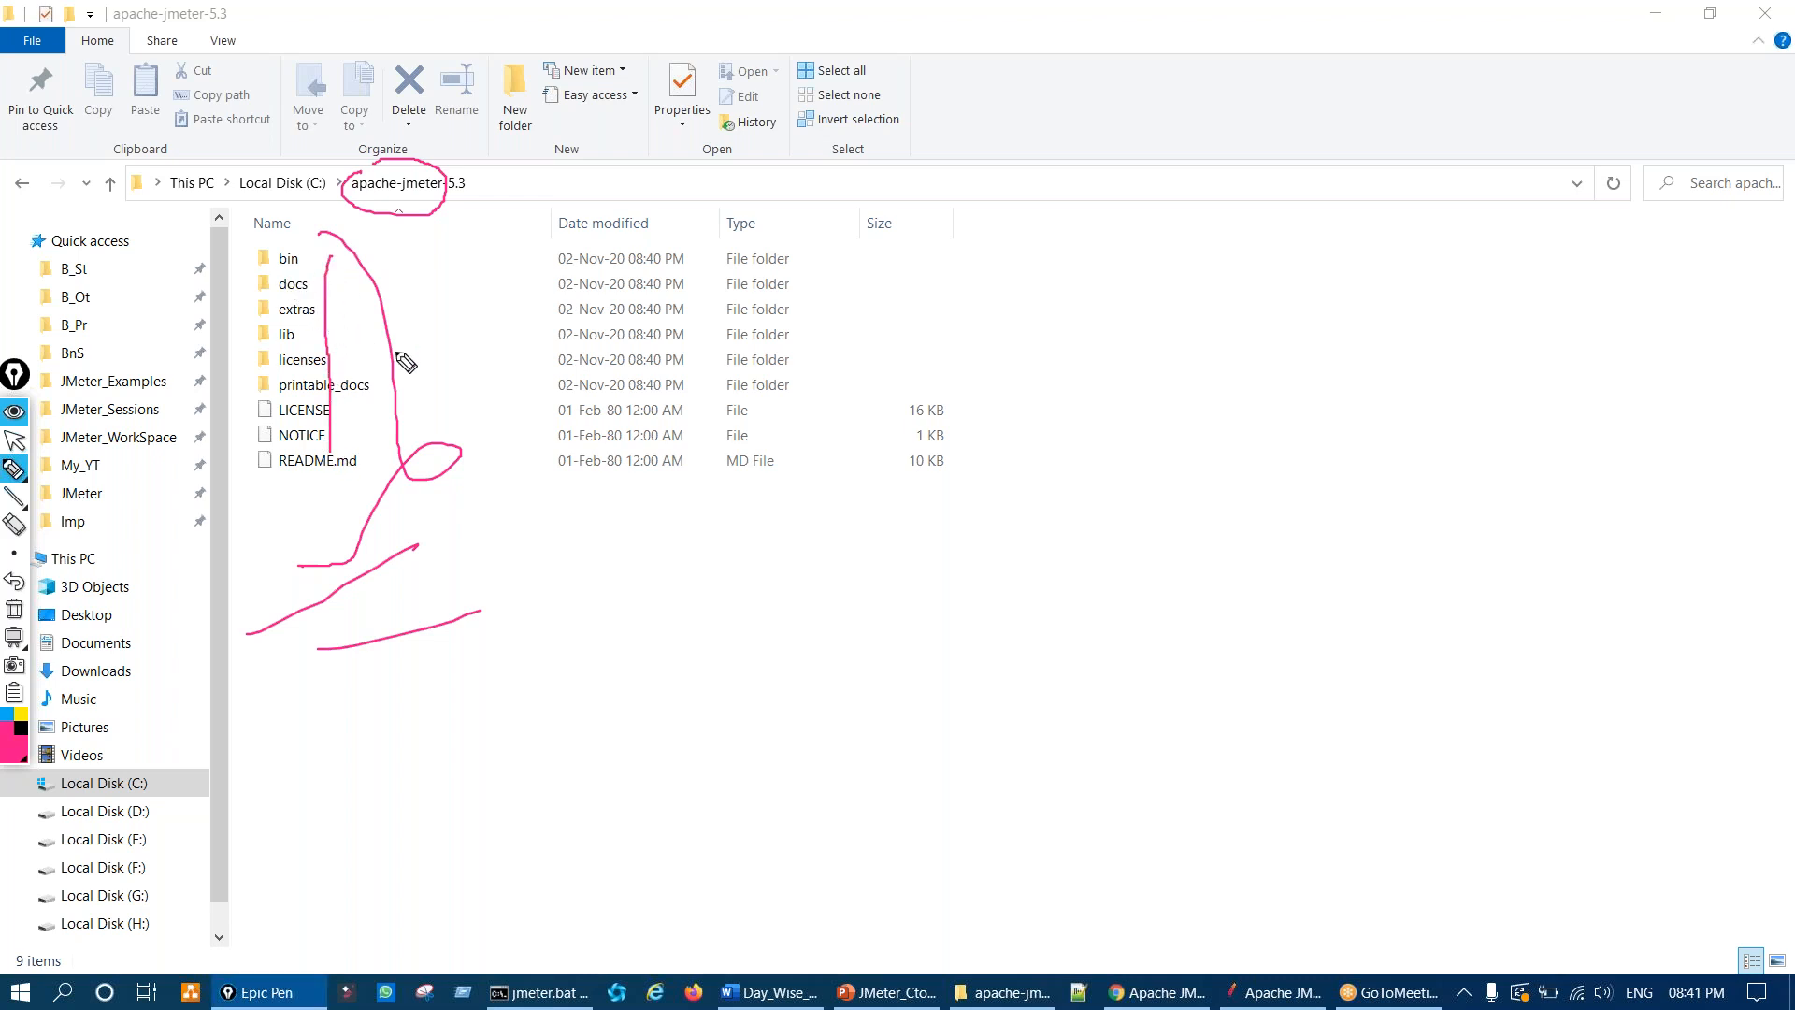
key("ctrl+shift+7")
Step: Circle the bin folder with an arrow pointing to it, handwrite "important", and clear the marks
mouse_move(281, 247)
left_mouse_down()
mouse_move(398, 225)
mouse_move(344, 263)
left_mouse_up()
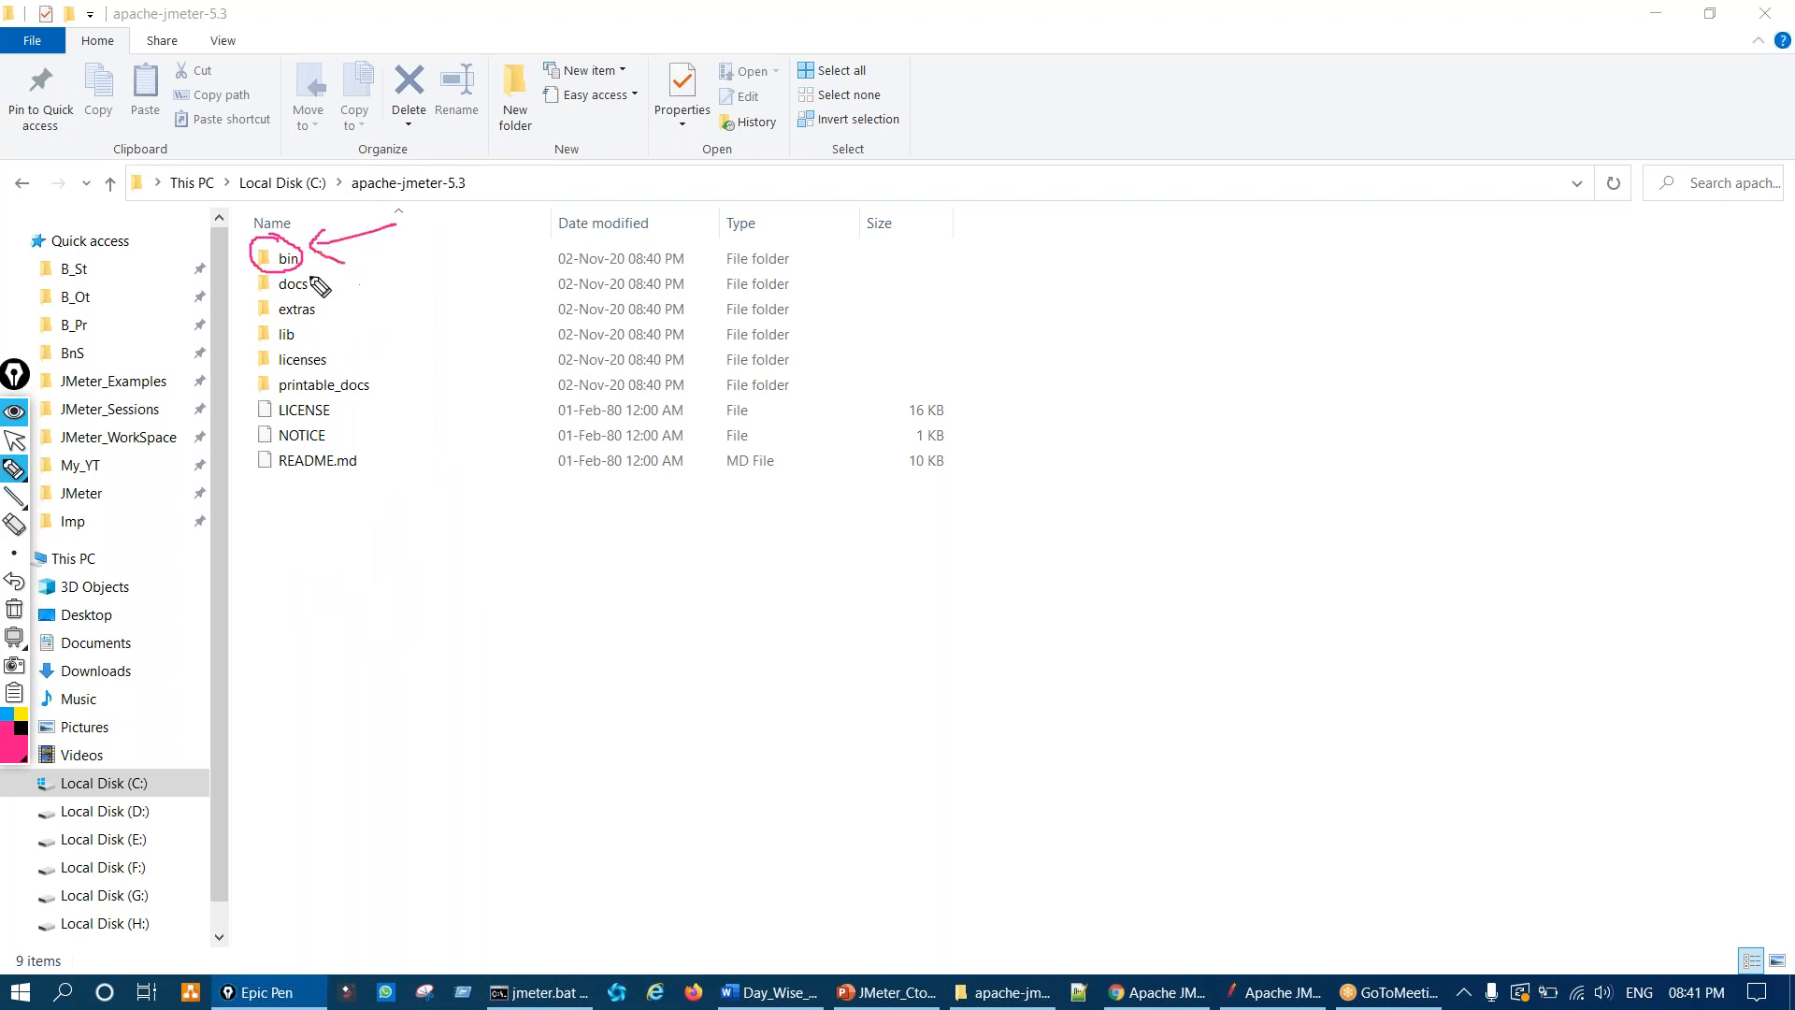
mouse_move(468, 374)
left_mouse_down()
mouse_move(456, 313)
mouse_move(541, 368)
mouse_move(753, 339)
mouse_move(830, 414)
left_mouse_up()
mouse_move(830, 333)
left_mouse_down()
mouse_move(953, 316)
mouse_move(976, 276)
left_mouse_up()
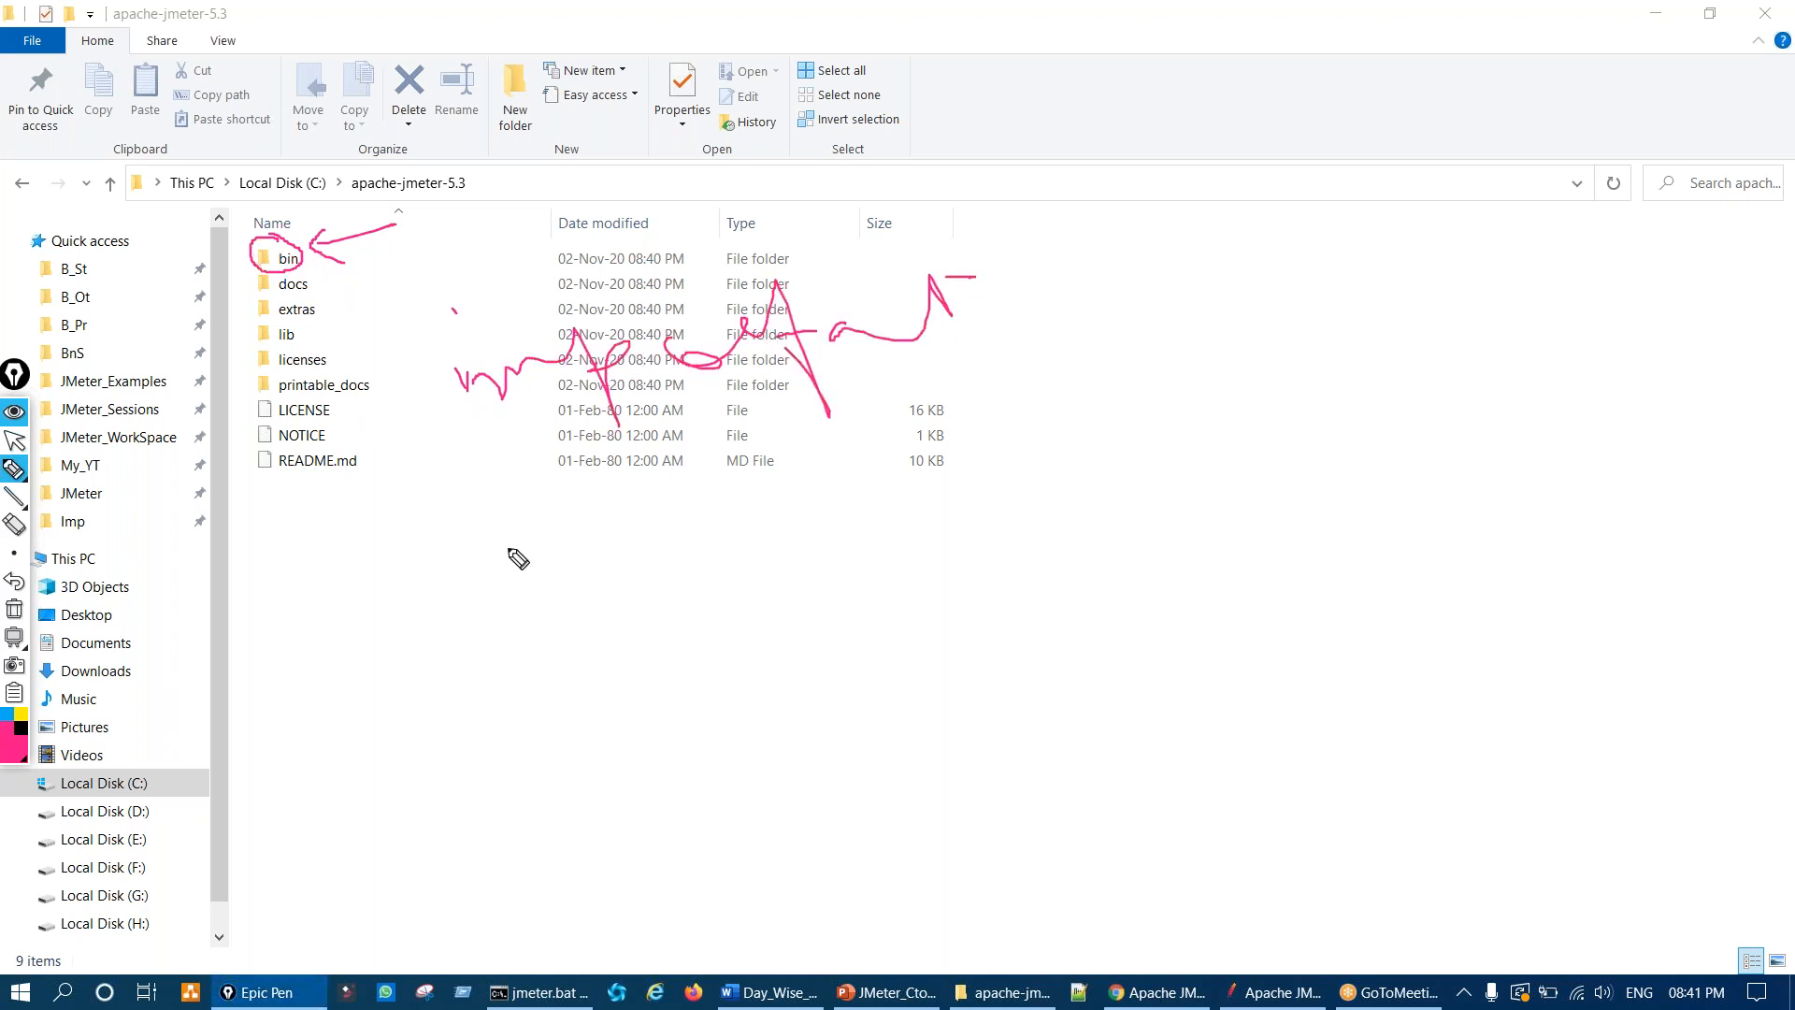
key("ctrl+shift+7")
key("ctrl+shift+2")
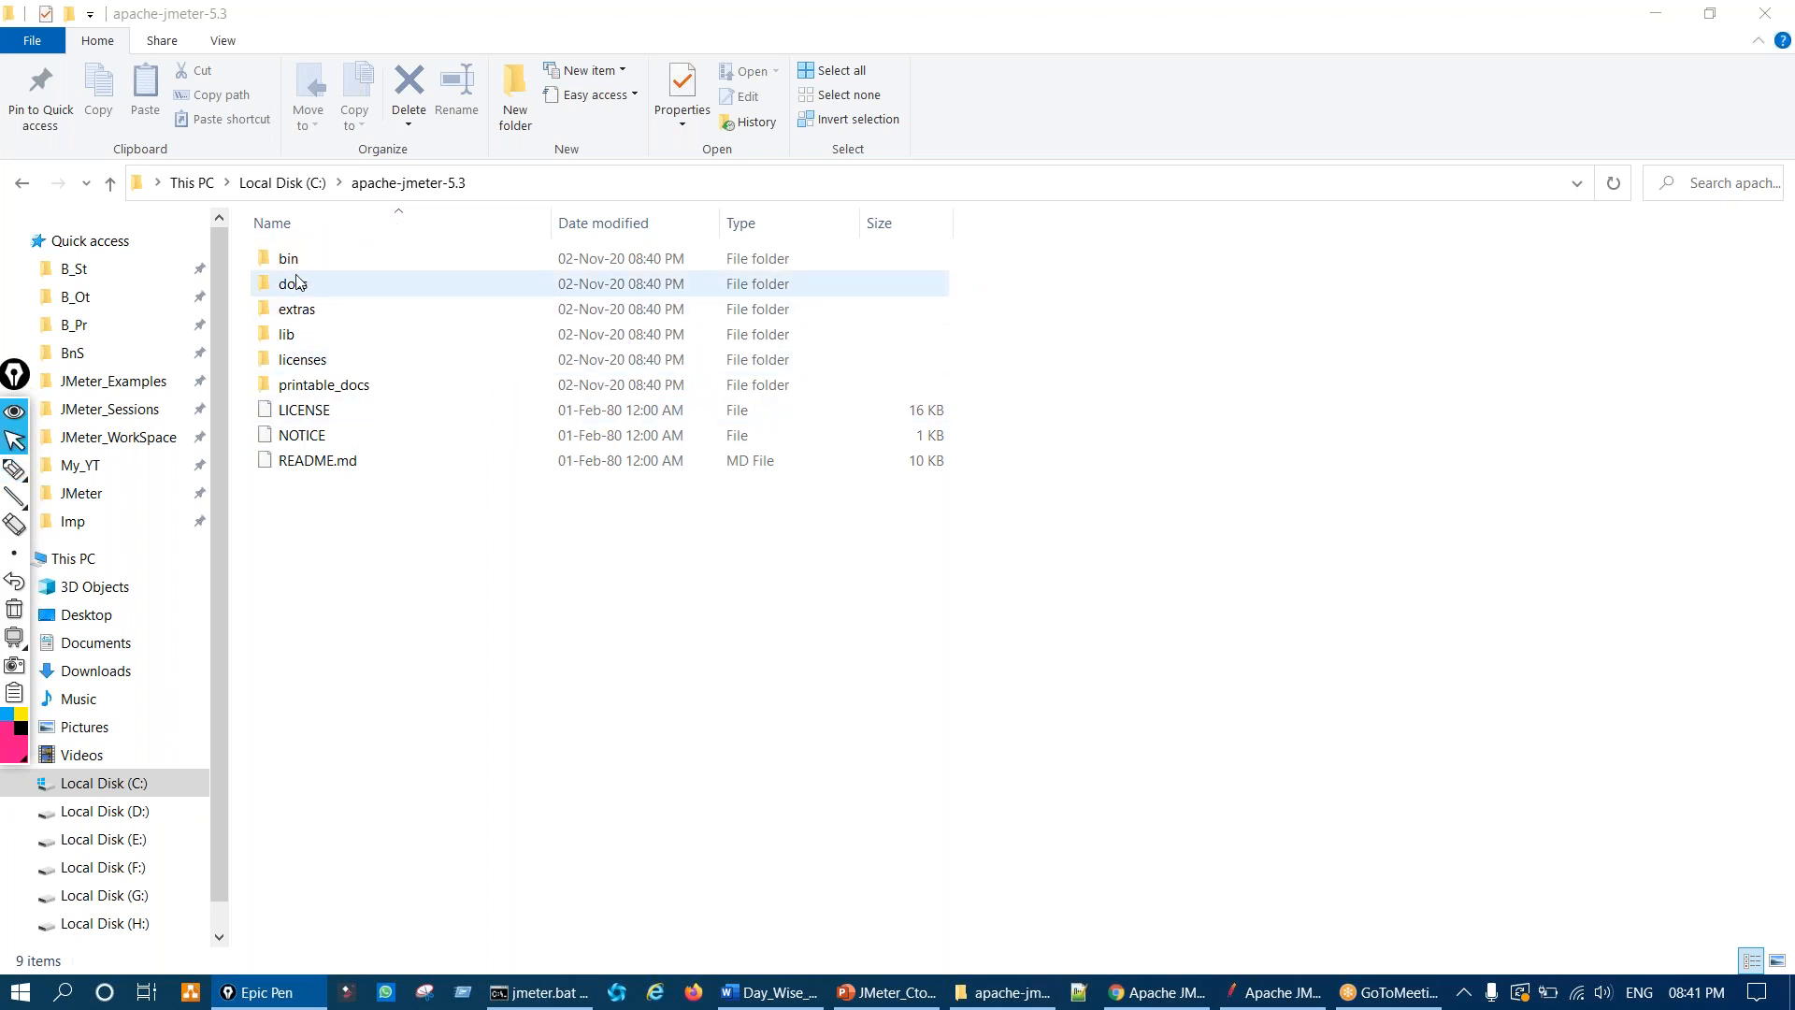
Step: Open the bin folder, mark its file list, clear the marks, and look through its files
double_click(293, 262)
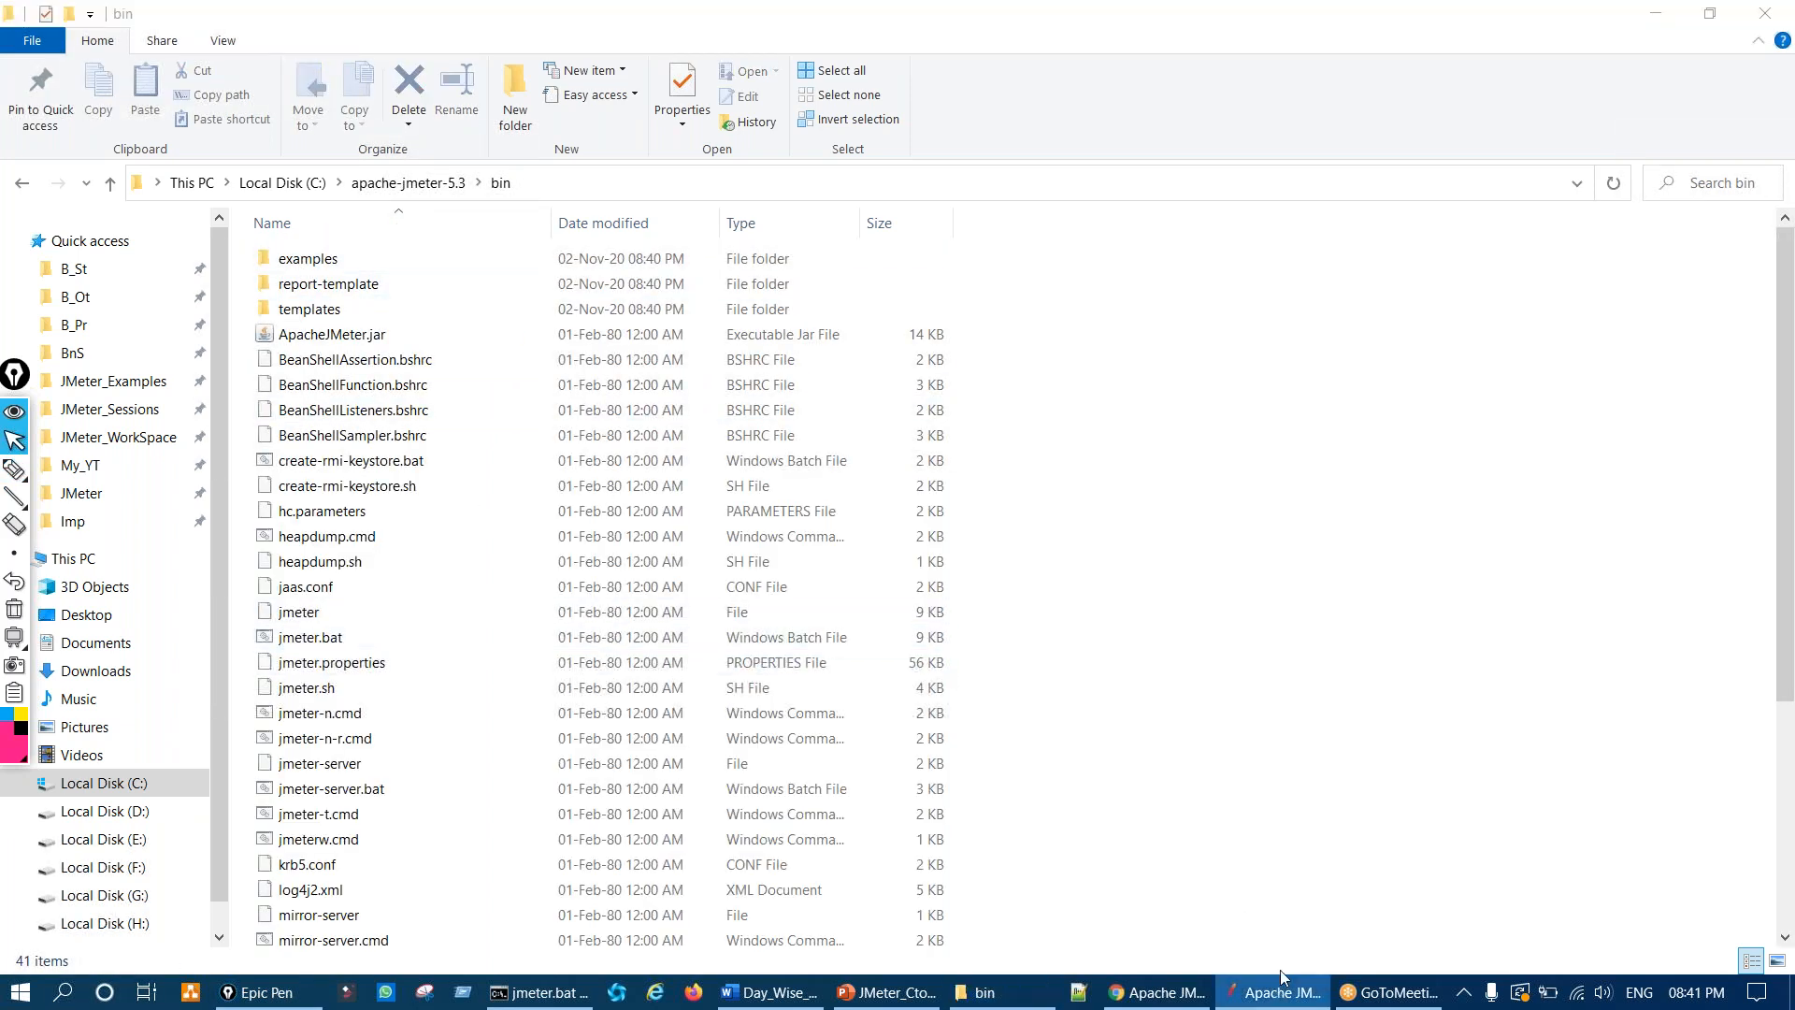
scroll(1001, 701, "down", 1)
scroll(1002, 704, "up", 1)
key("ctrl+shift+3")
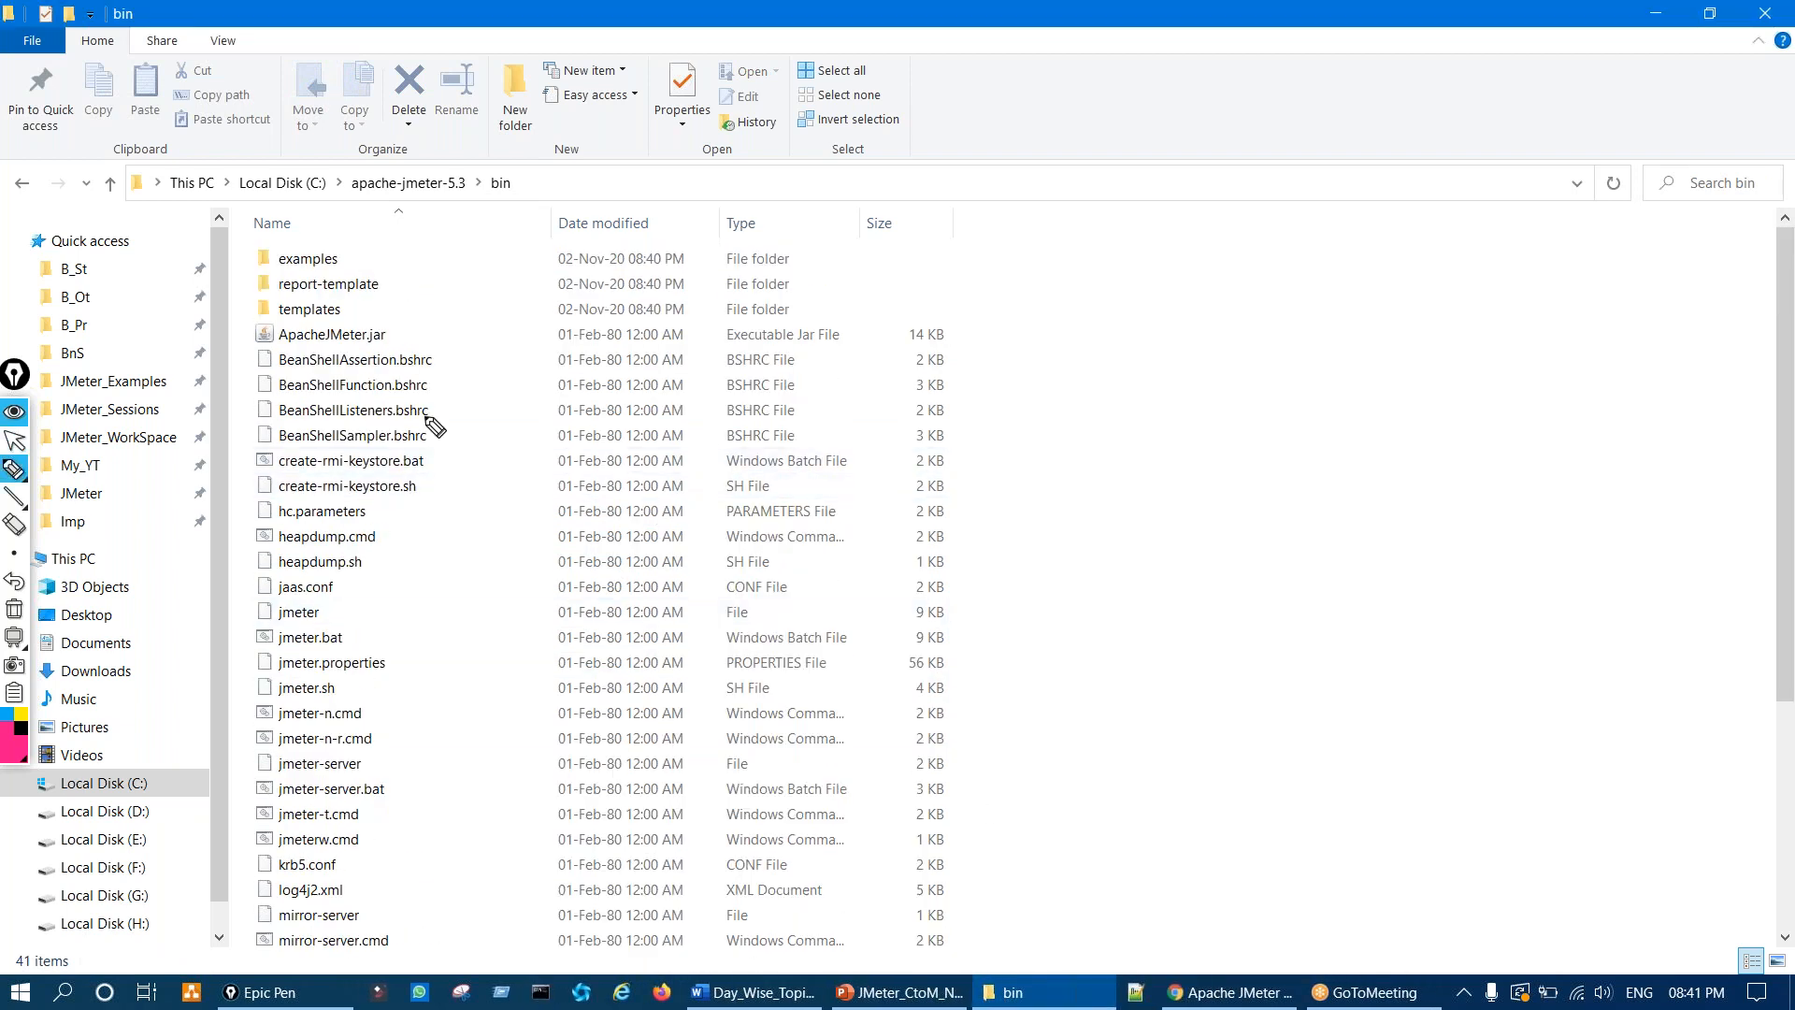
mouse_move(337, 239)
left_mouse_down()
mouse_move(385, 277)
mouse_move(348, 251)
left_mouse_up()
mouse_move(430, 395)
left_mouse_down()
mouse_move(510, 678)
mouse_move(467, 895)
left_mouse_up()
key("ctrl+shift+1")
scroll(502, 739, "down", 5)
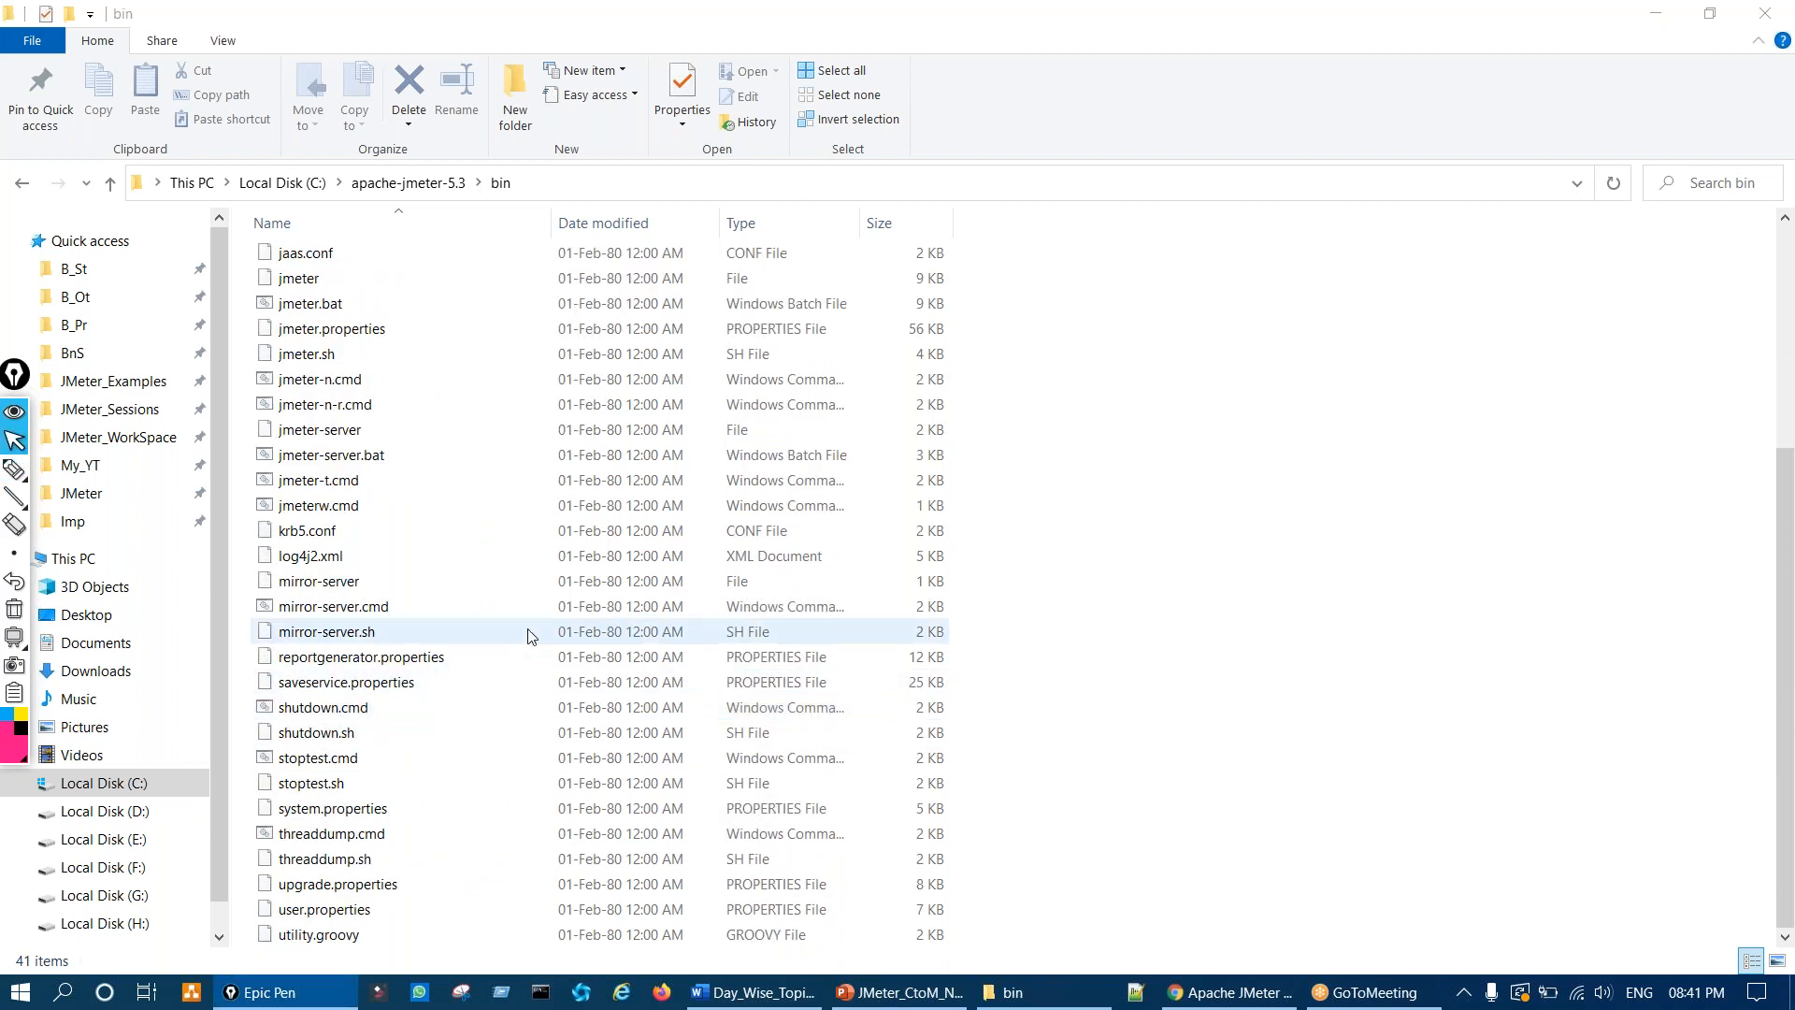
scroll(530, 636, "up", 4)
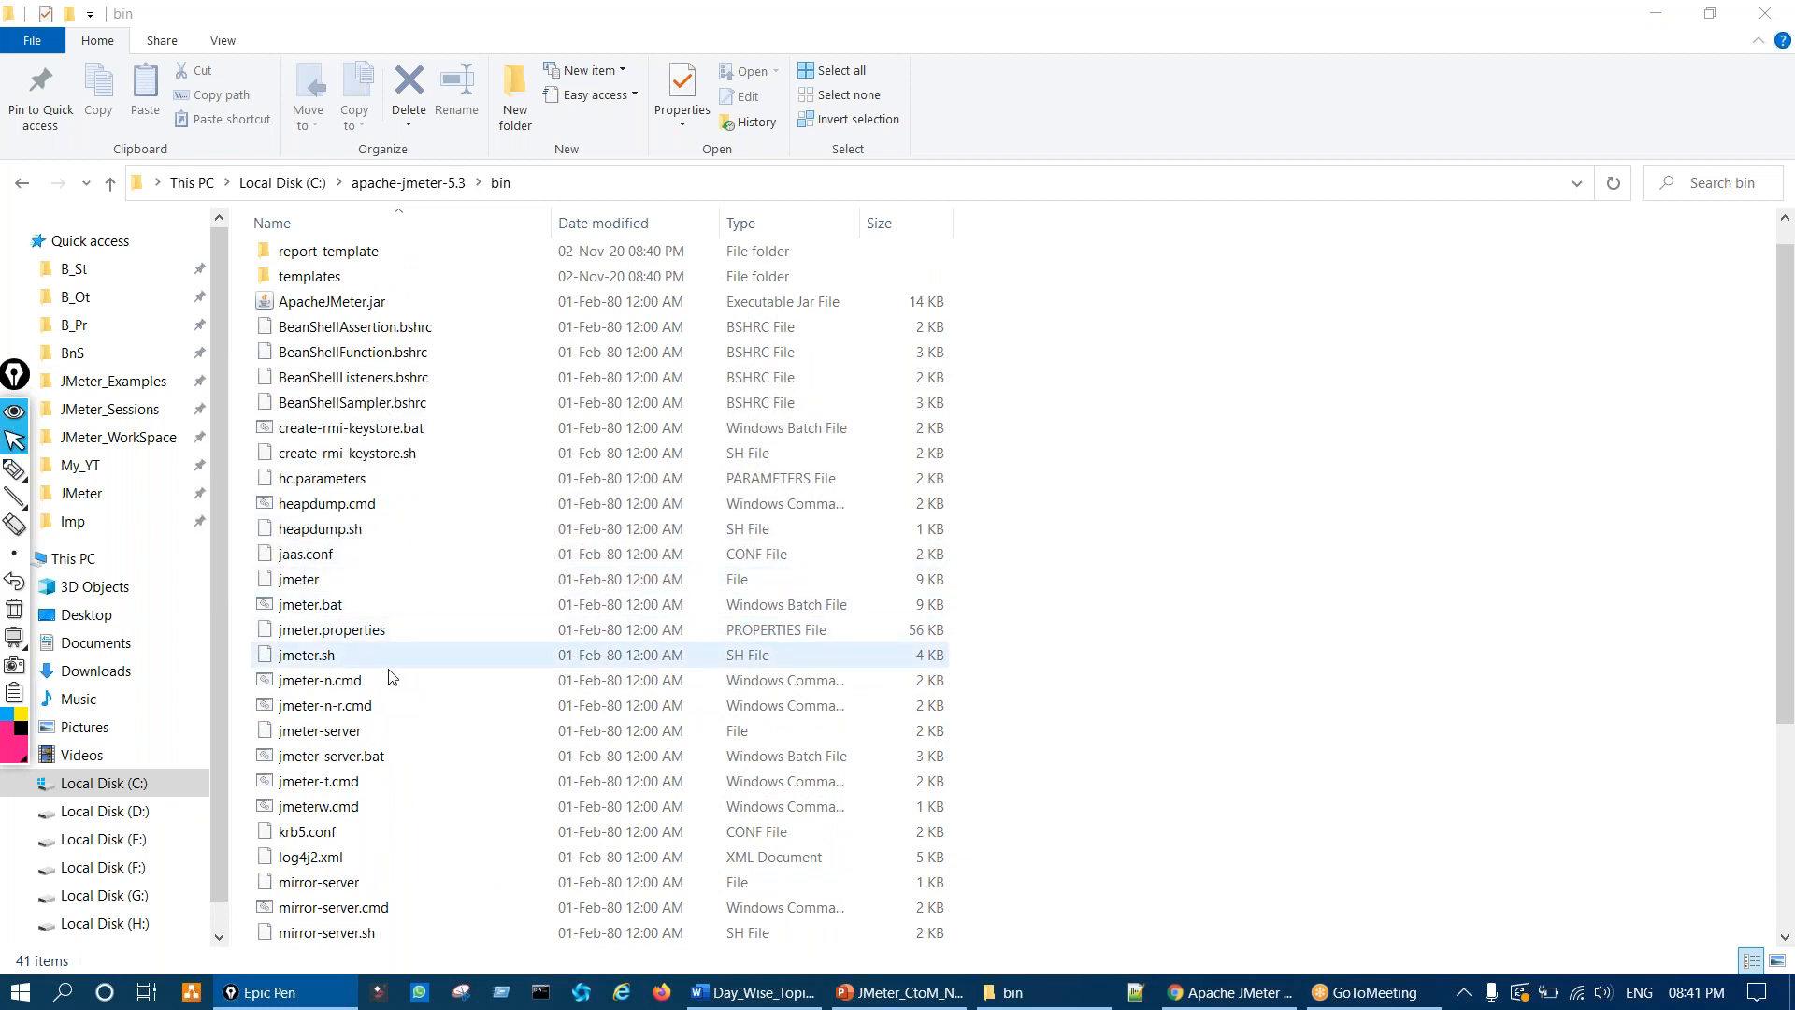
Step: Circle apache-jmeter and bin in the folder path, add an arrow and a handwritten note, and clear the marks
key("ctrl+shift+3")
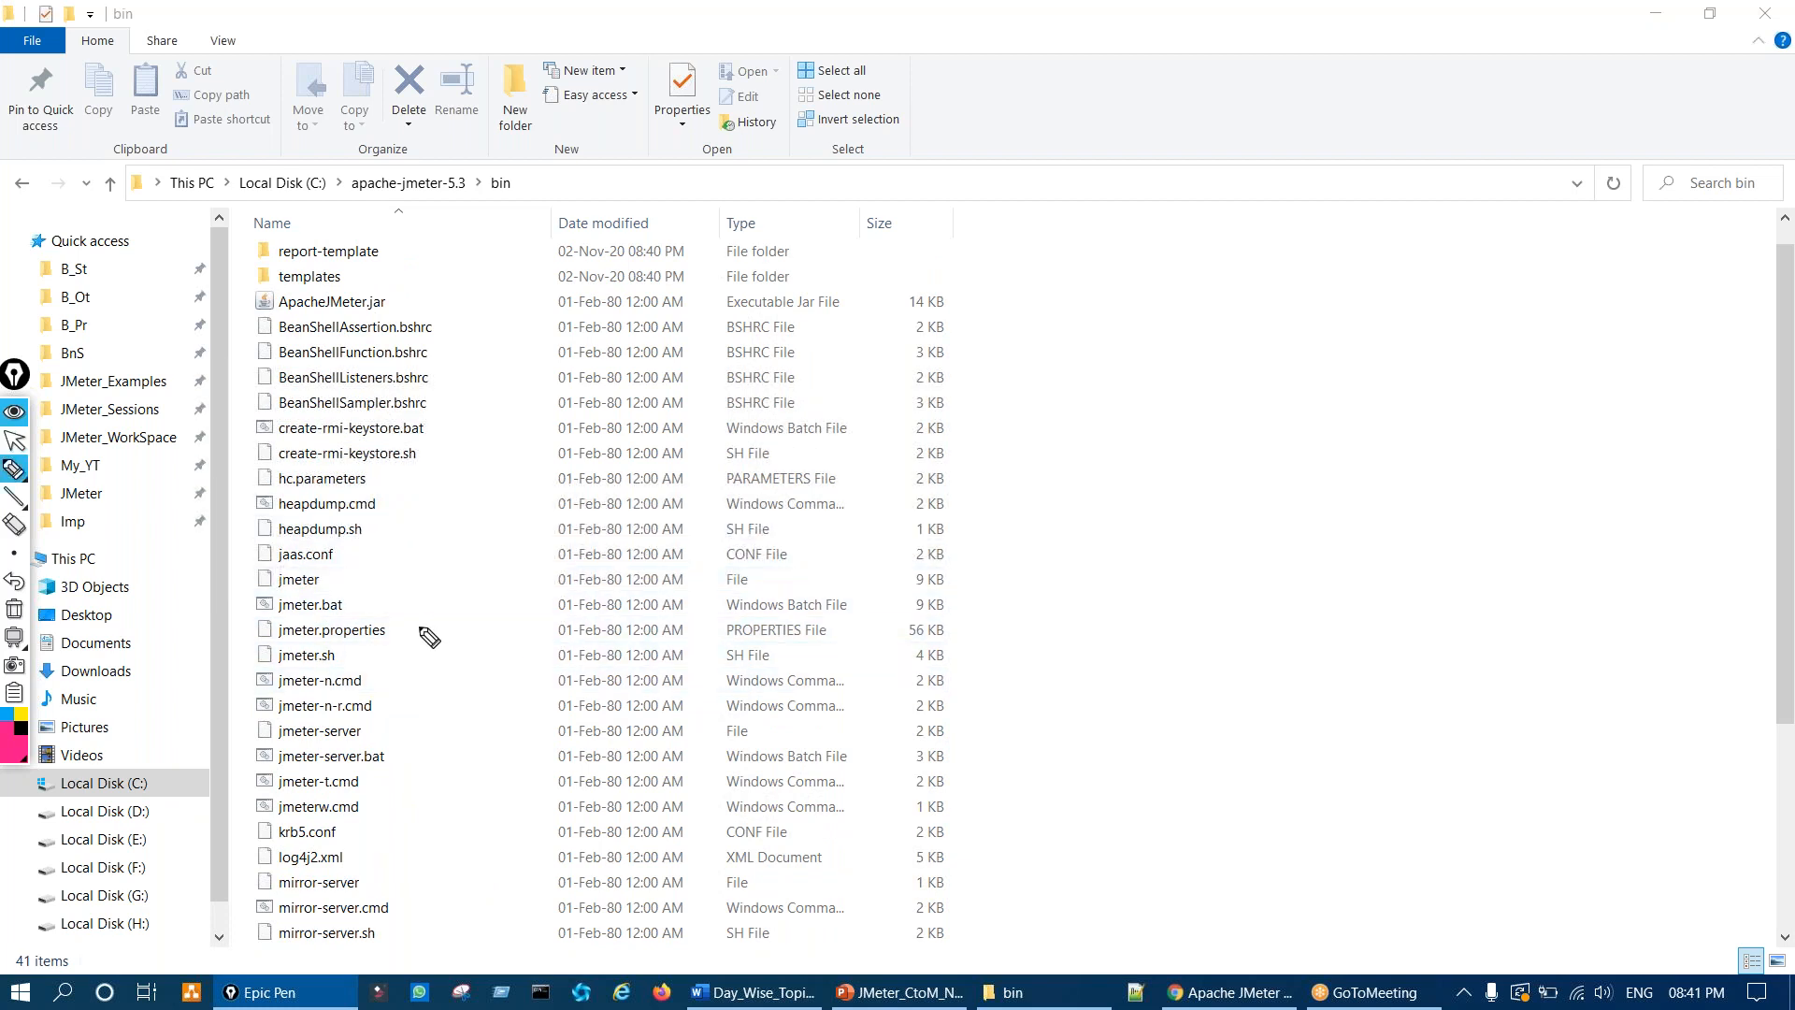
mouse_move(423, 176)
left_mouse_down()
mouse_move(546, 182)
mouse_move(512, 160)
left_mouse_up()
mouse_move(512, 260)
left_mouse_down()
mouse_move(603, 504)
mouse_move(696, 439)
mouse_move(842, 412)
mouse_move(822, 512)
mouse_move(492, 281)
left_mouse_up()
left_click_drag(641, 311, 645, 315)
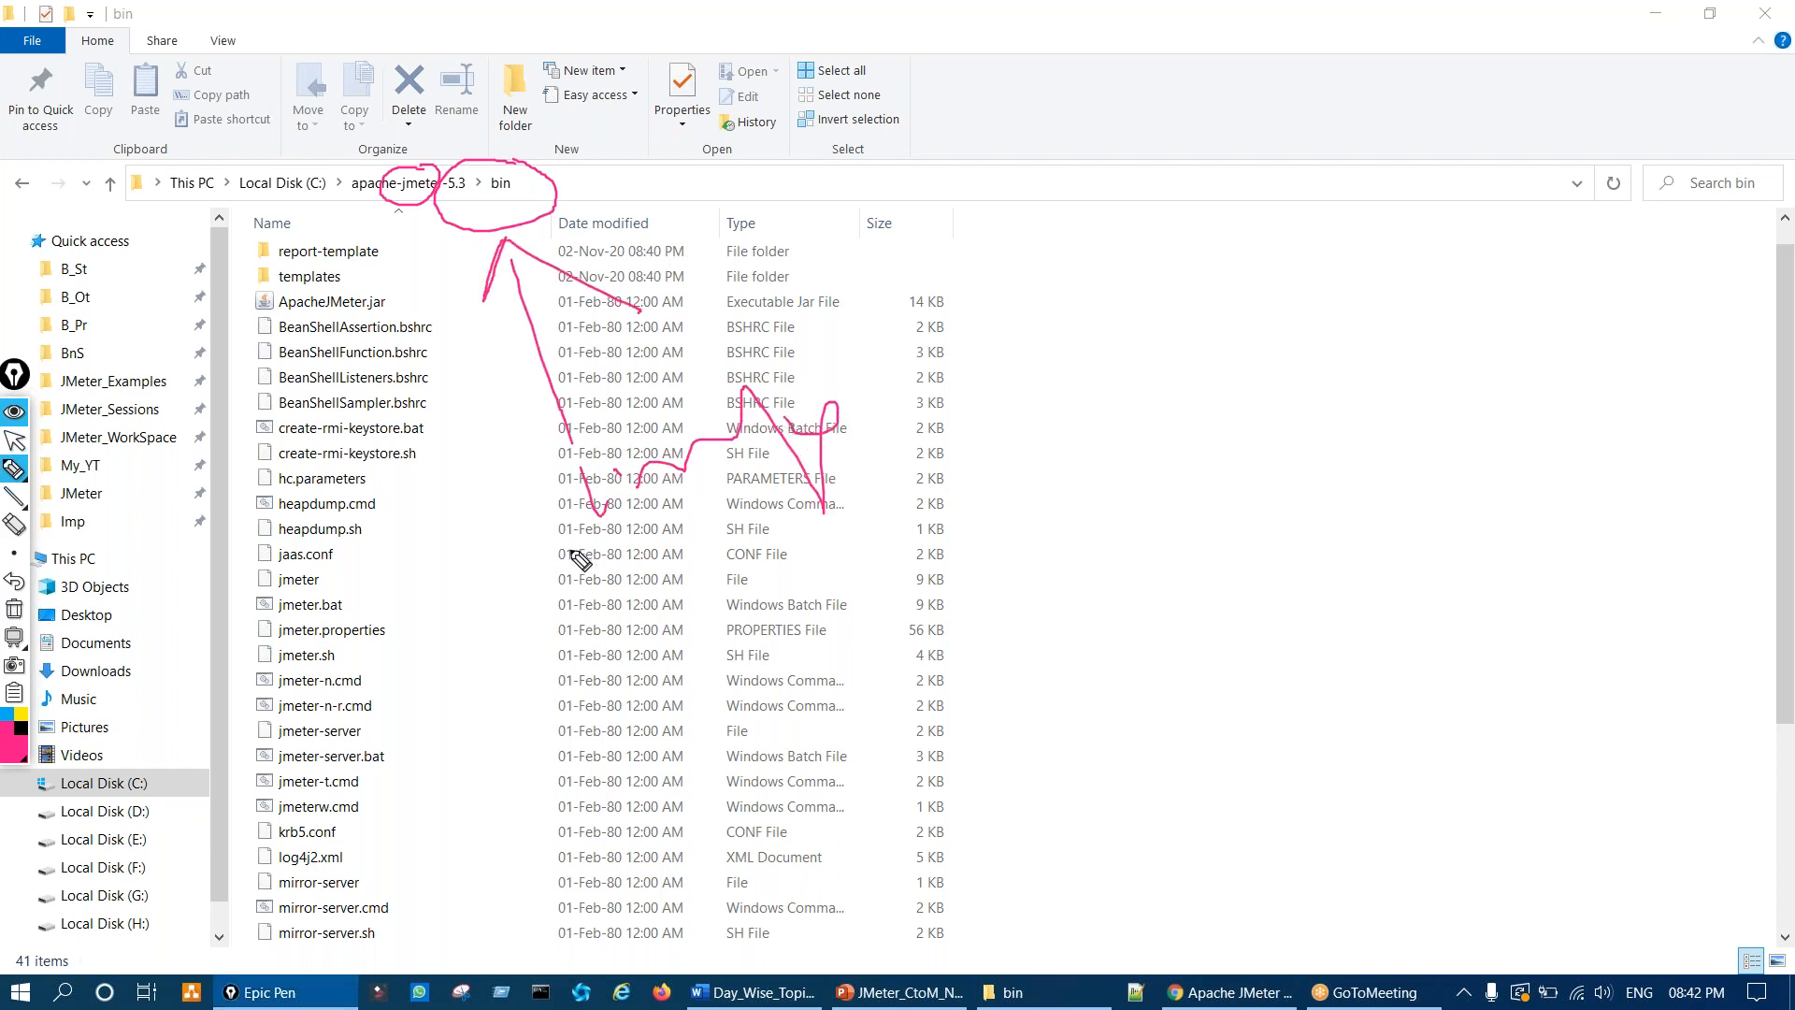
key("ctrl+shift+7")
Step: Circle jmeter.bat with an arrow pointing to it, handwrite a note beside it, and clear the marks
mouse_move(316, 600)
left_mouse_down()
mouse_move(245, 606)
mouse_move(321, 626)
mouse_move(350, 612)
mouse_move(299, 589)
mouse_move(501, 551)
left_mouse_up()
mouse_move(379, 587)
left_mouse_down()
mouse_move(360, 606)
mouse_move(430, 632)
left_mouse_up()
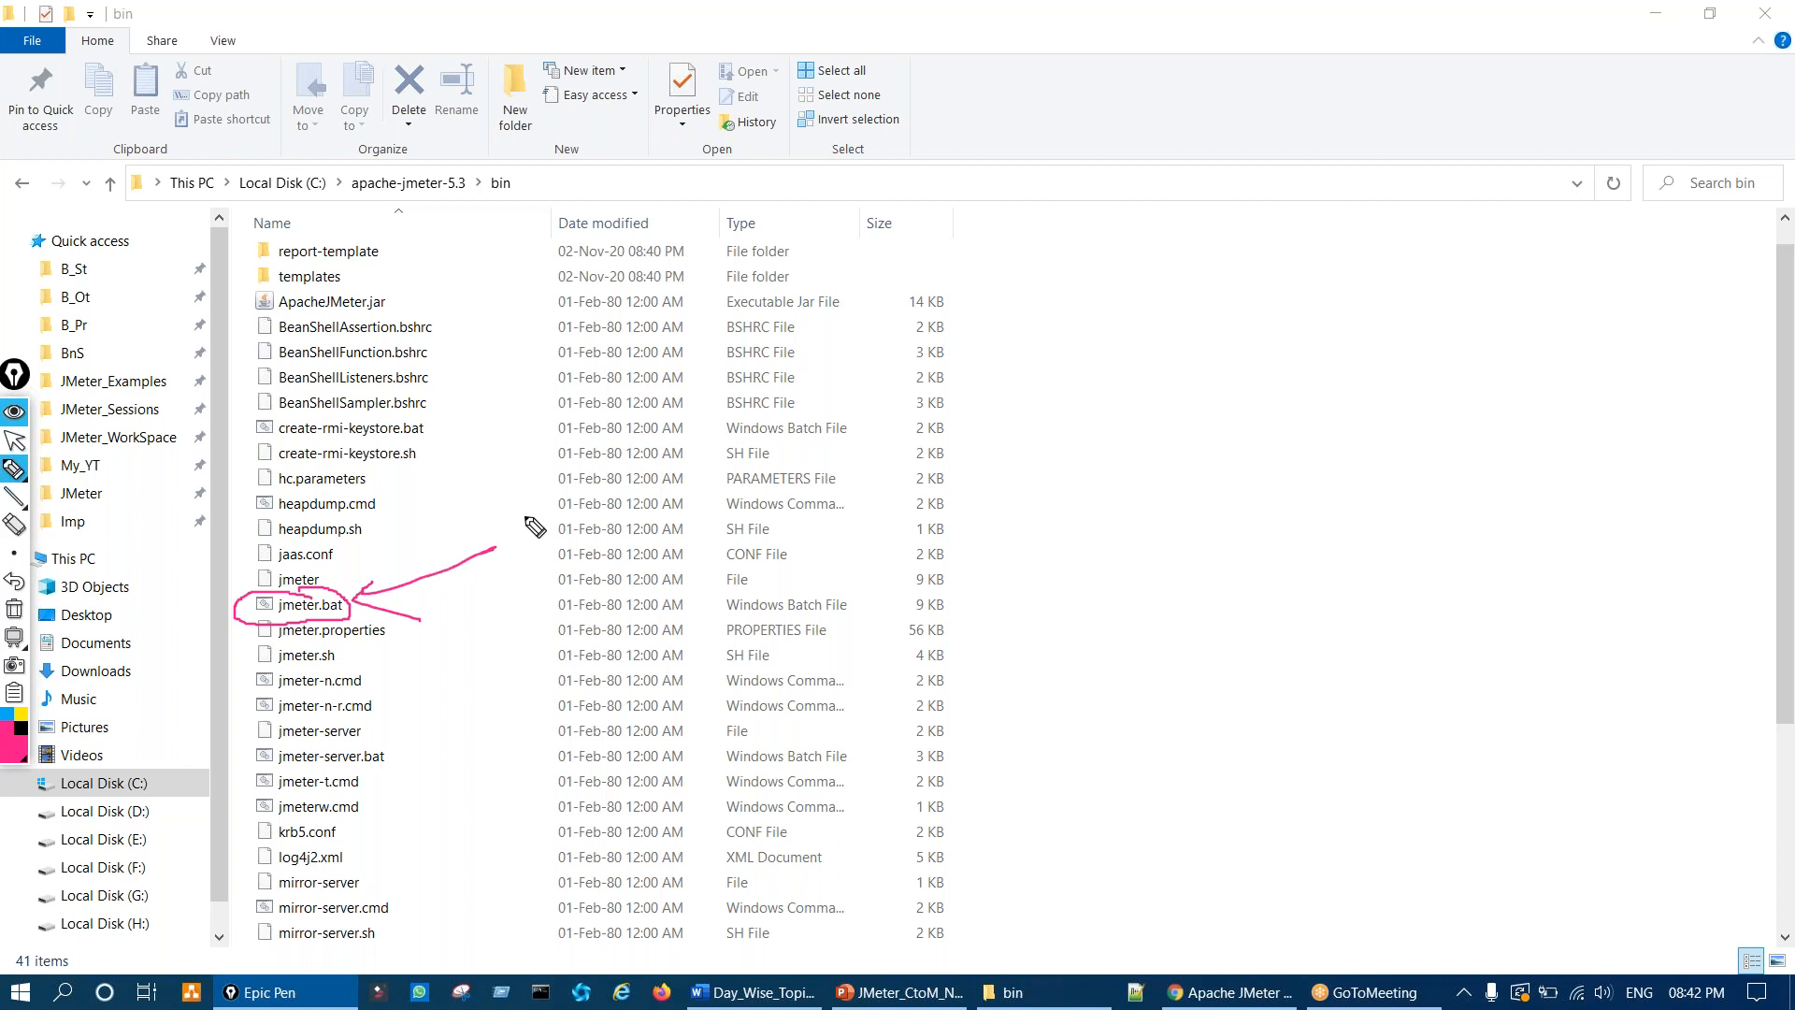
mouse_move(528, 516)
left_mouse_down()
mouse_move(552, 566)
mouse_move(698, 468)
mouse_move(699, 495)
mouse_move(776, 463)
left_mouse_up()
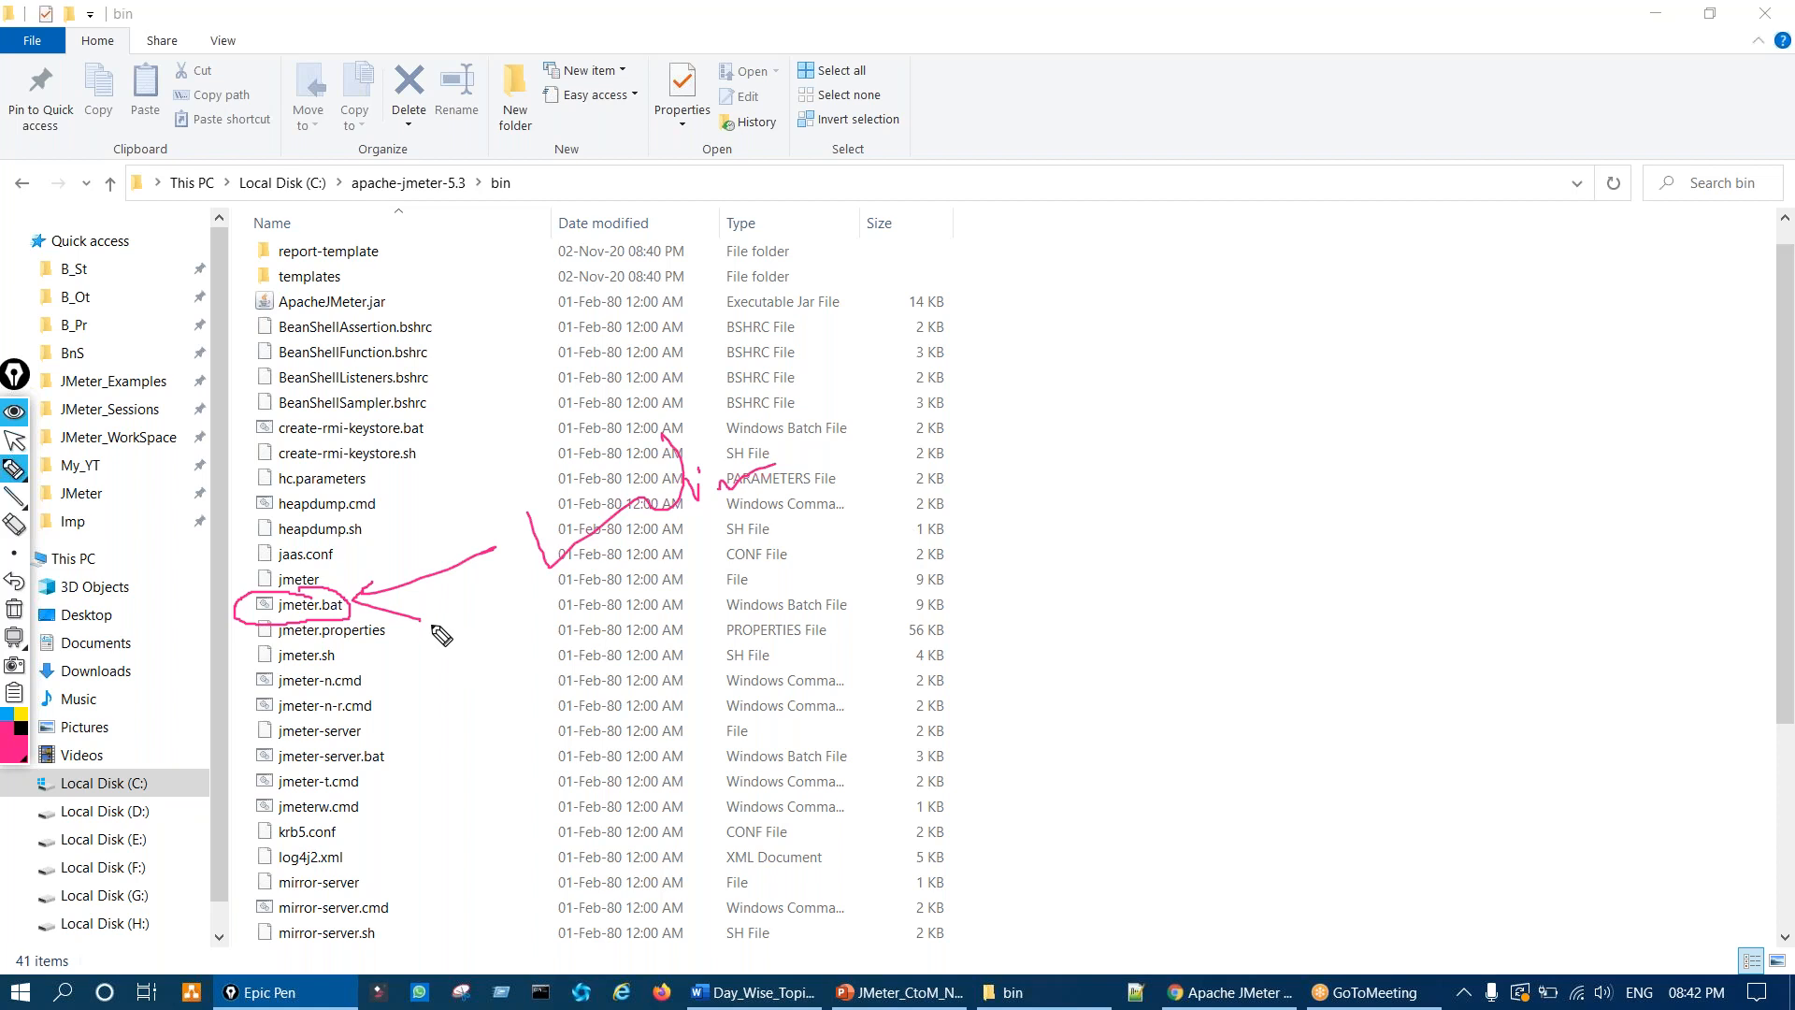
key("ctrl+shift+7")
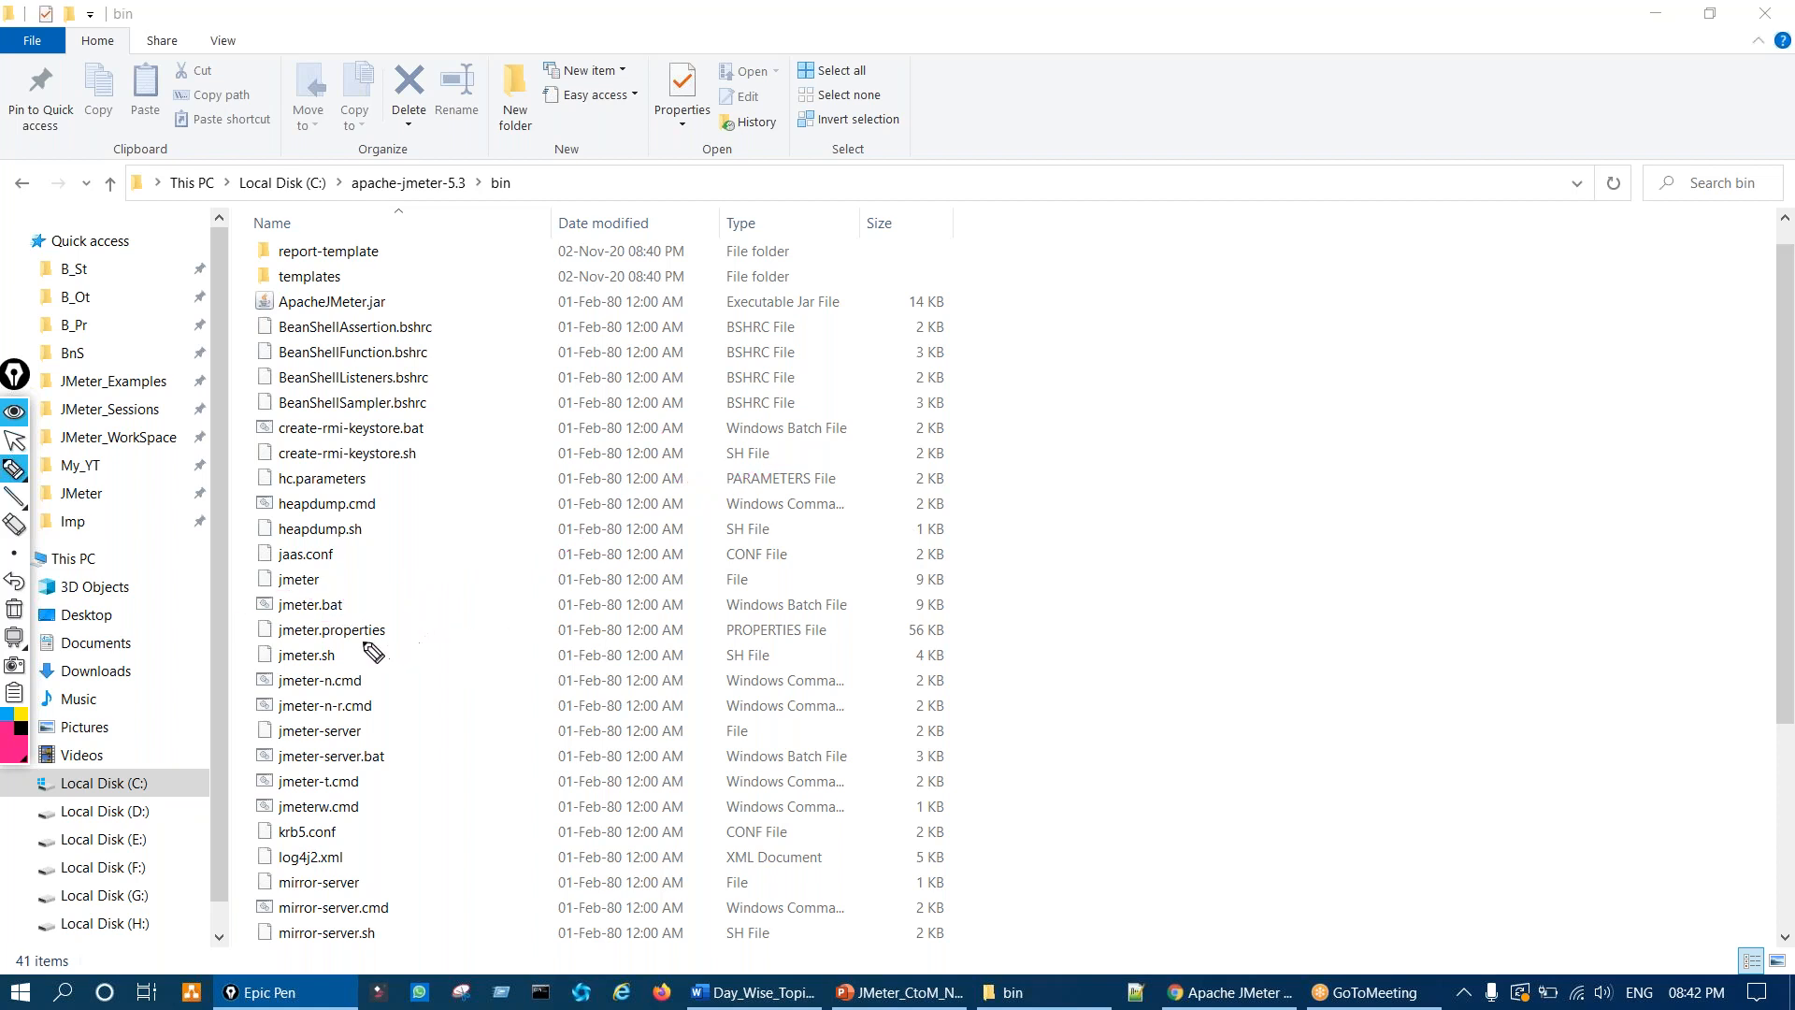
Step: Circle jmeter.bat again with an arrow, clear it, mark its .bat extension, and clear that mark too
mouse_move(301, 589)
left_mouse_down()
mouse_move(272, 606)
mouse_move(297, 641)
mouse_move(360, 644)
mouse_move(300, 584)
mouse_move(464, 595)
mouse_move(420, 633)
left_mouse_up()
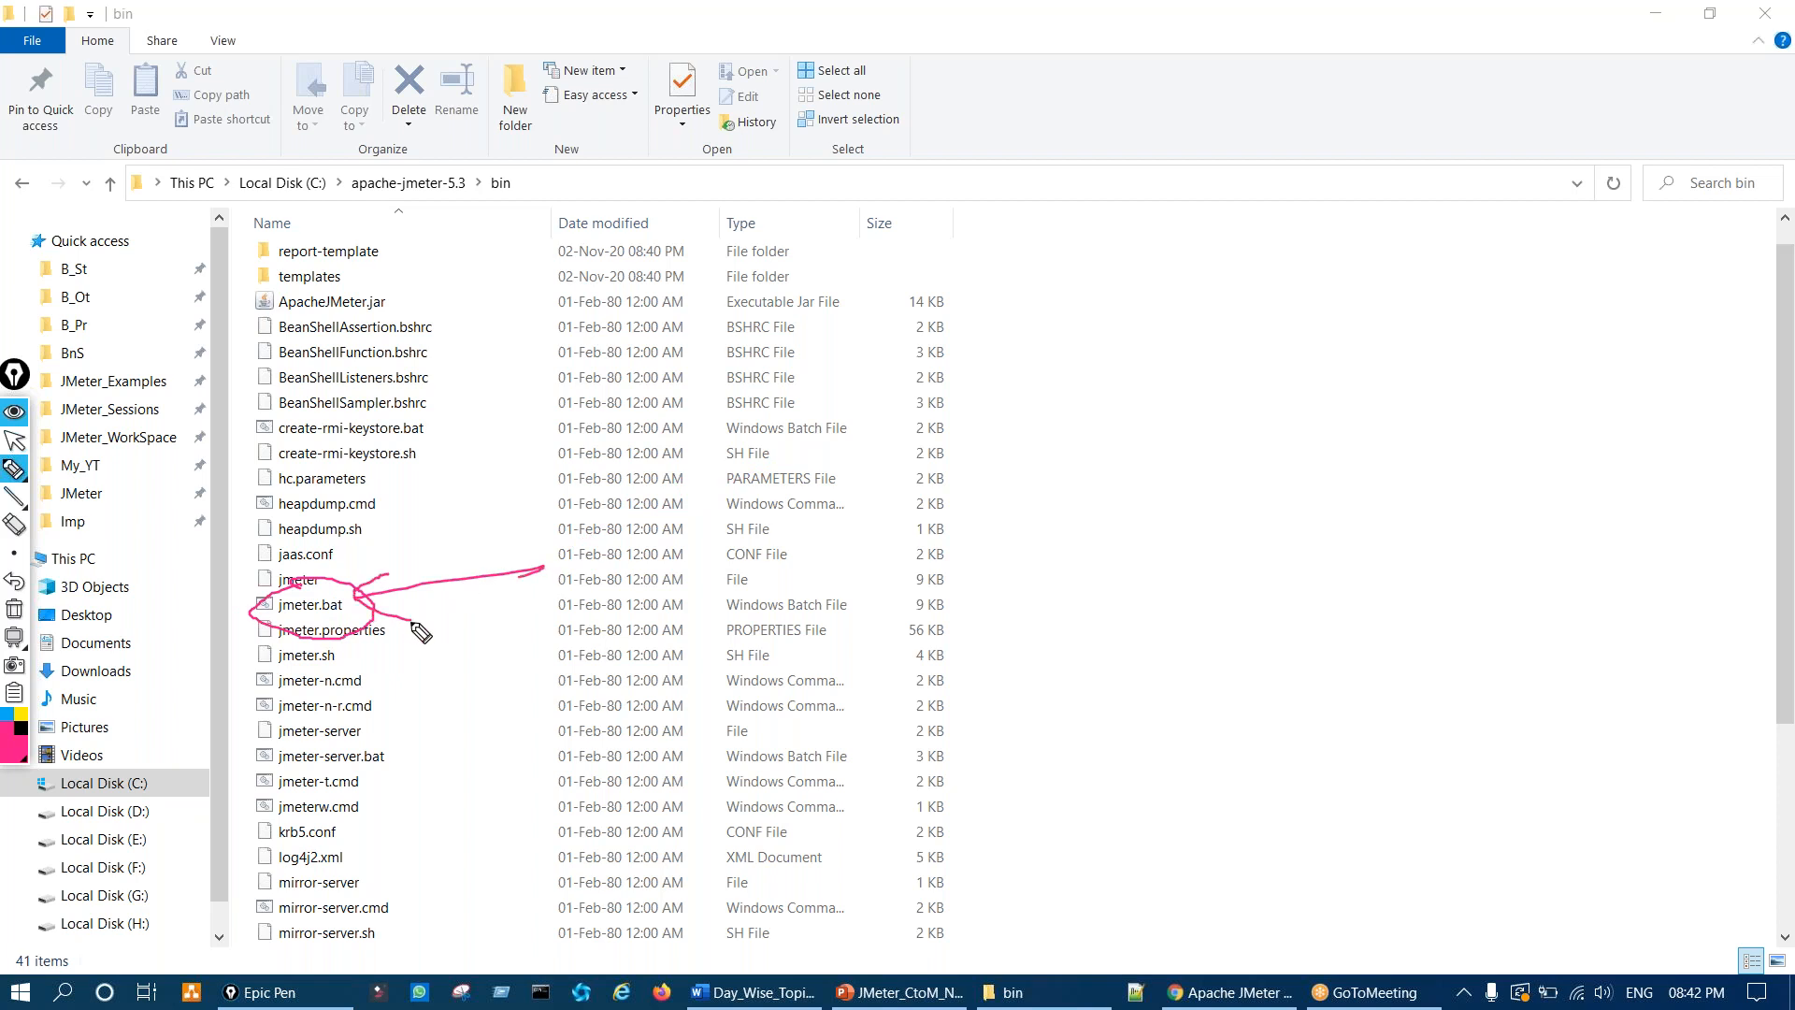
key("ctrl+shift+7")
key("ctrl+shift+1")
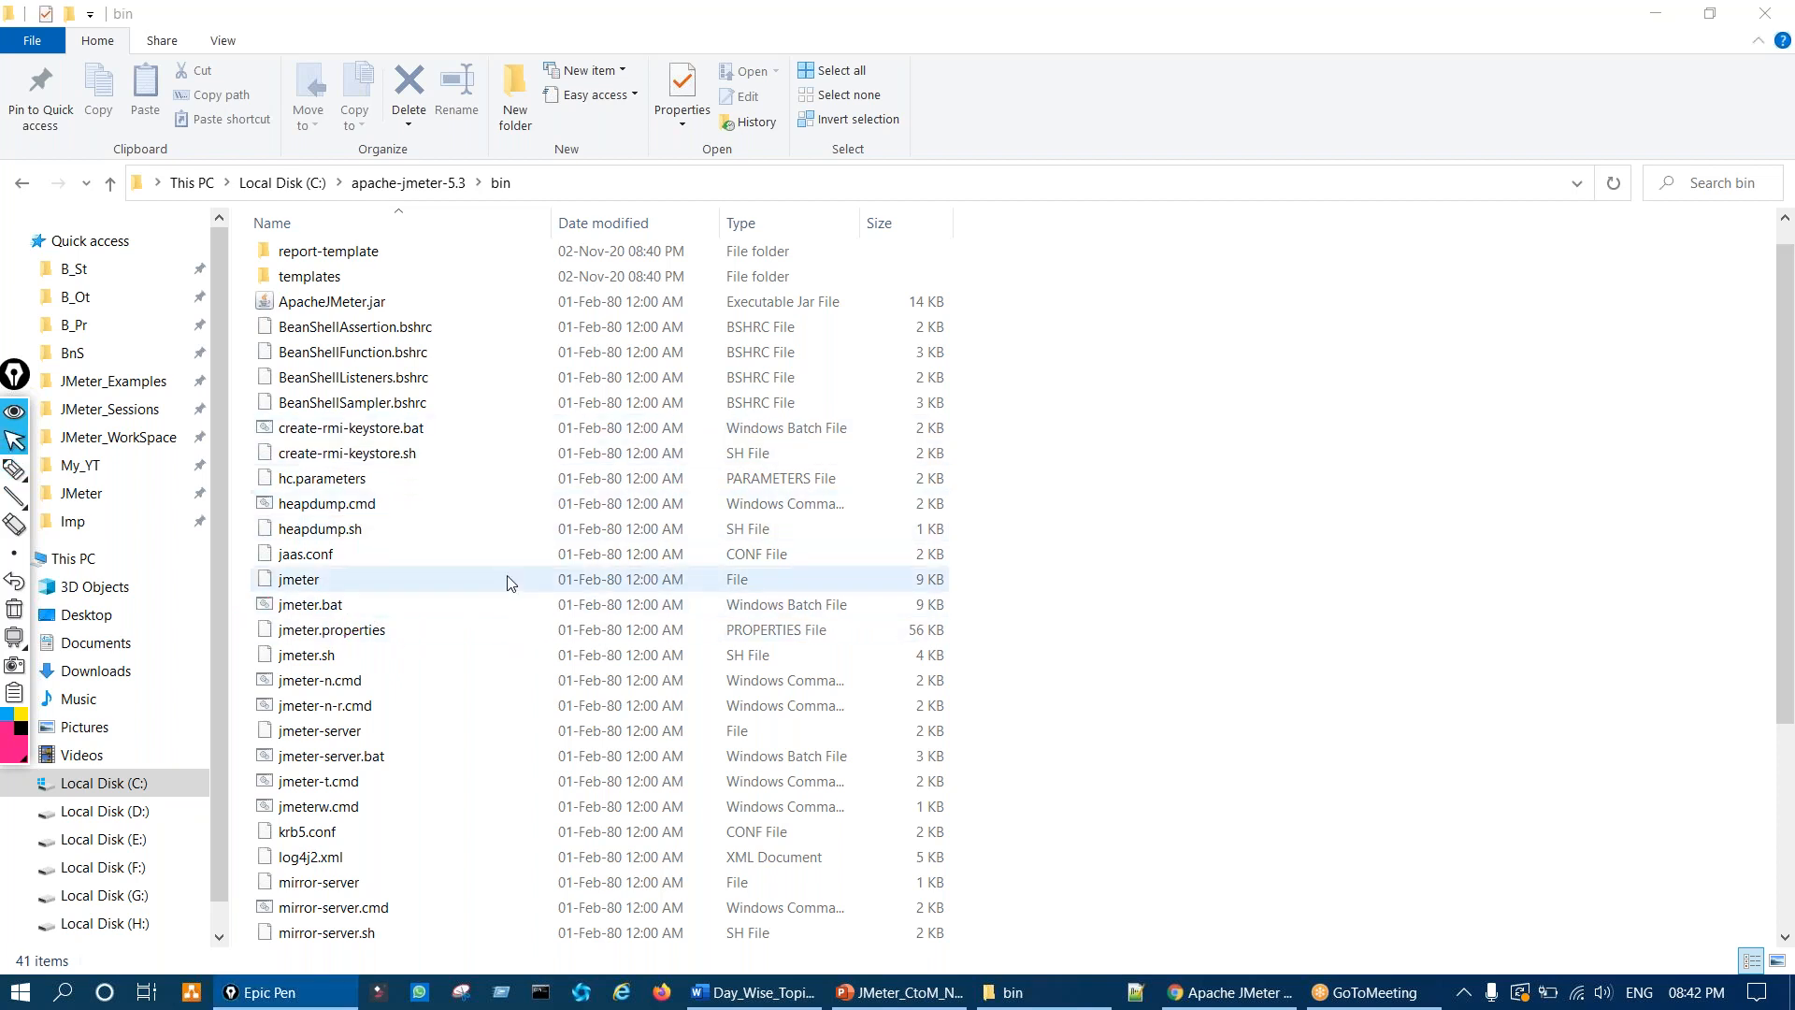
key("ctrl+shift+3")
mouse_move(328, 590)
left_mouse_down()
mouse_move(352, 618)
mouse_move(324, 587)
left_mouse_up()
key("ctrl+shift+7")
key("ctrl+shift+1")
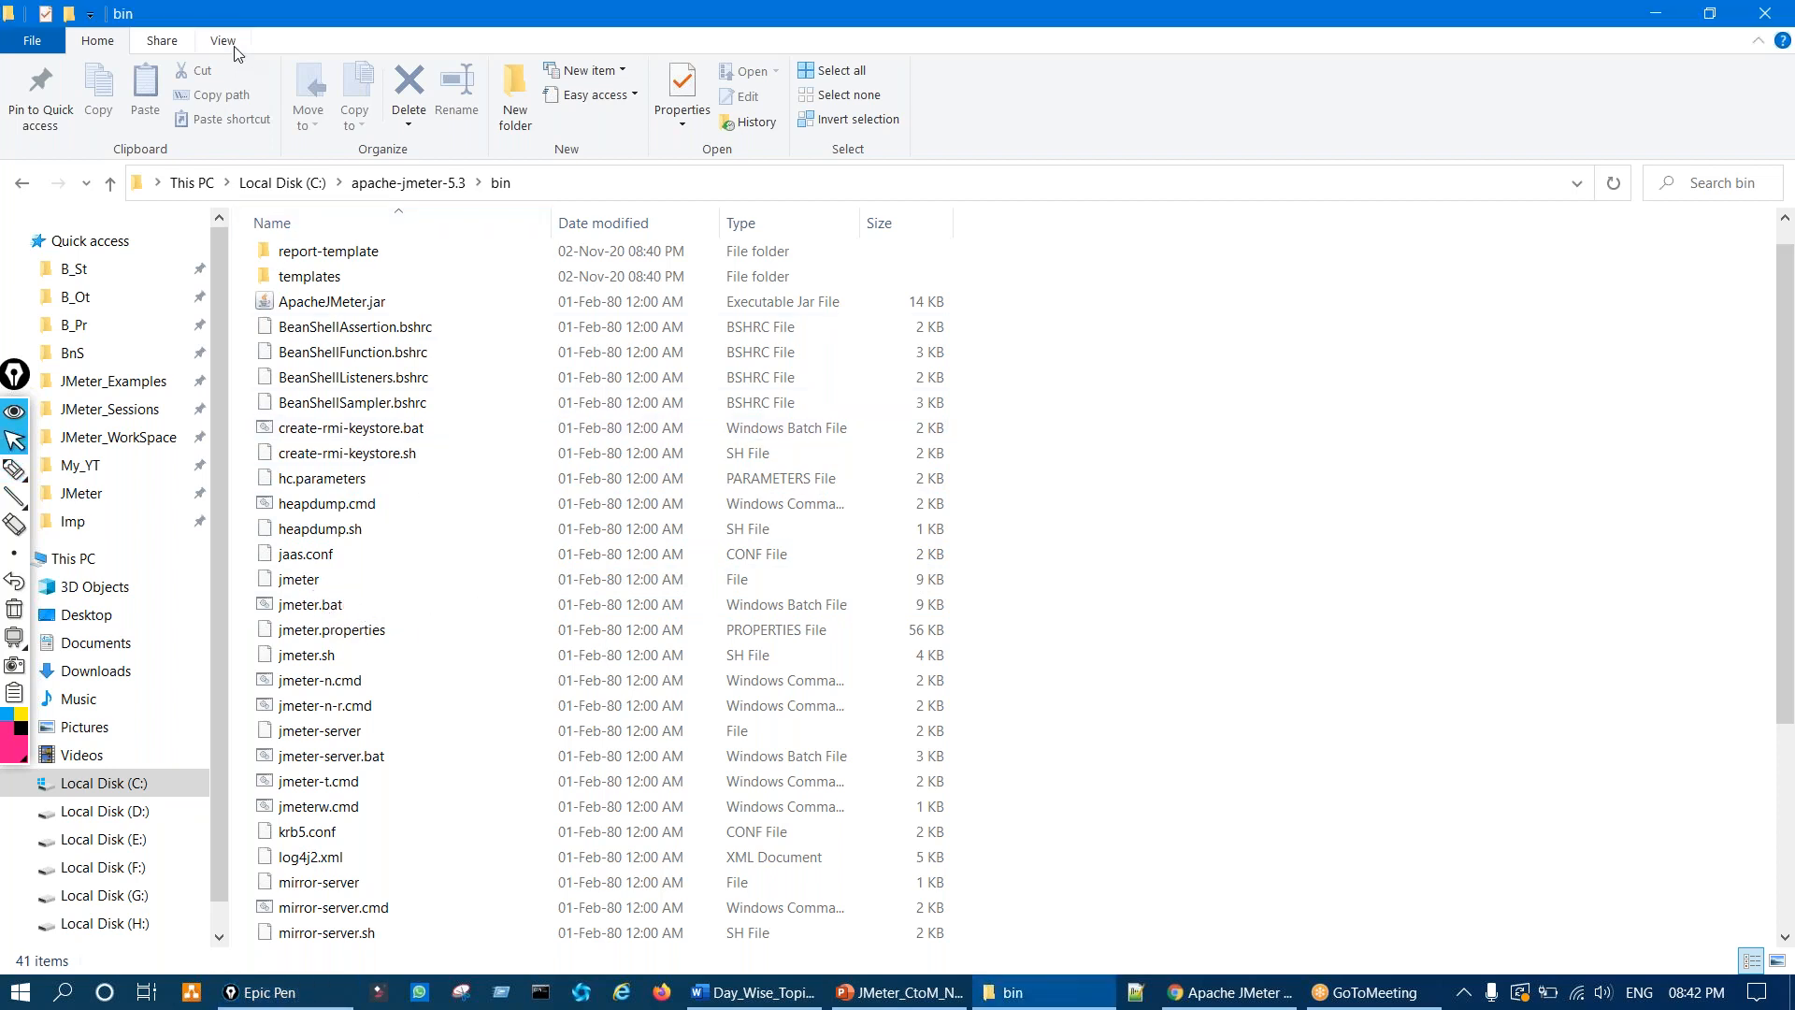
Step: Hide file name extensions in the bin folder, mark the spot after the jmeter batch file's name, and clear the mark
left_click(225, 43)
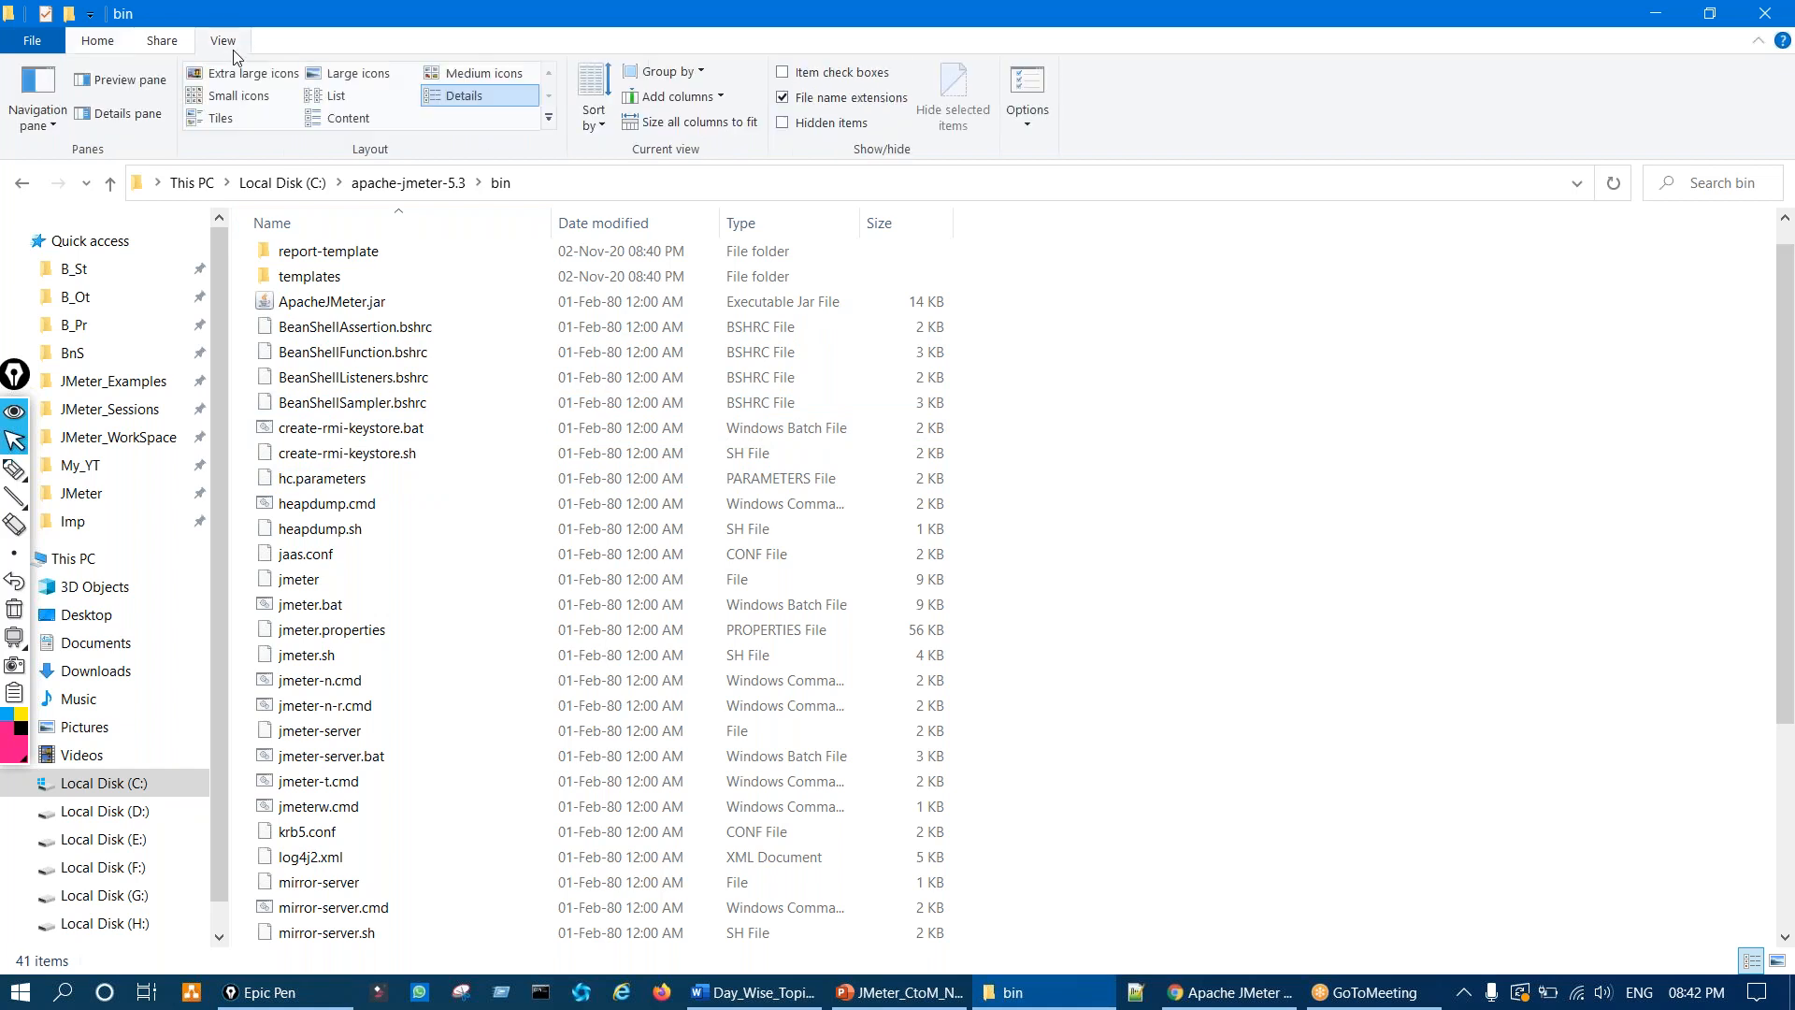
left_click(782, 99)
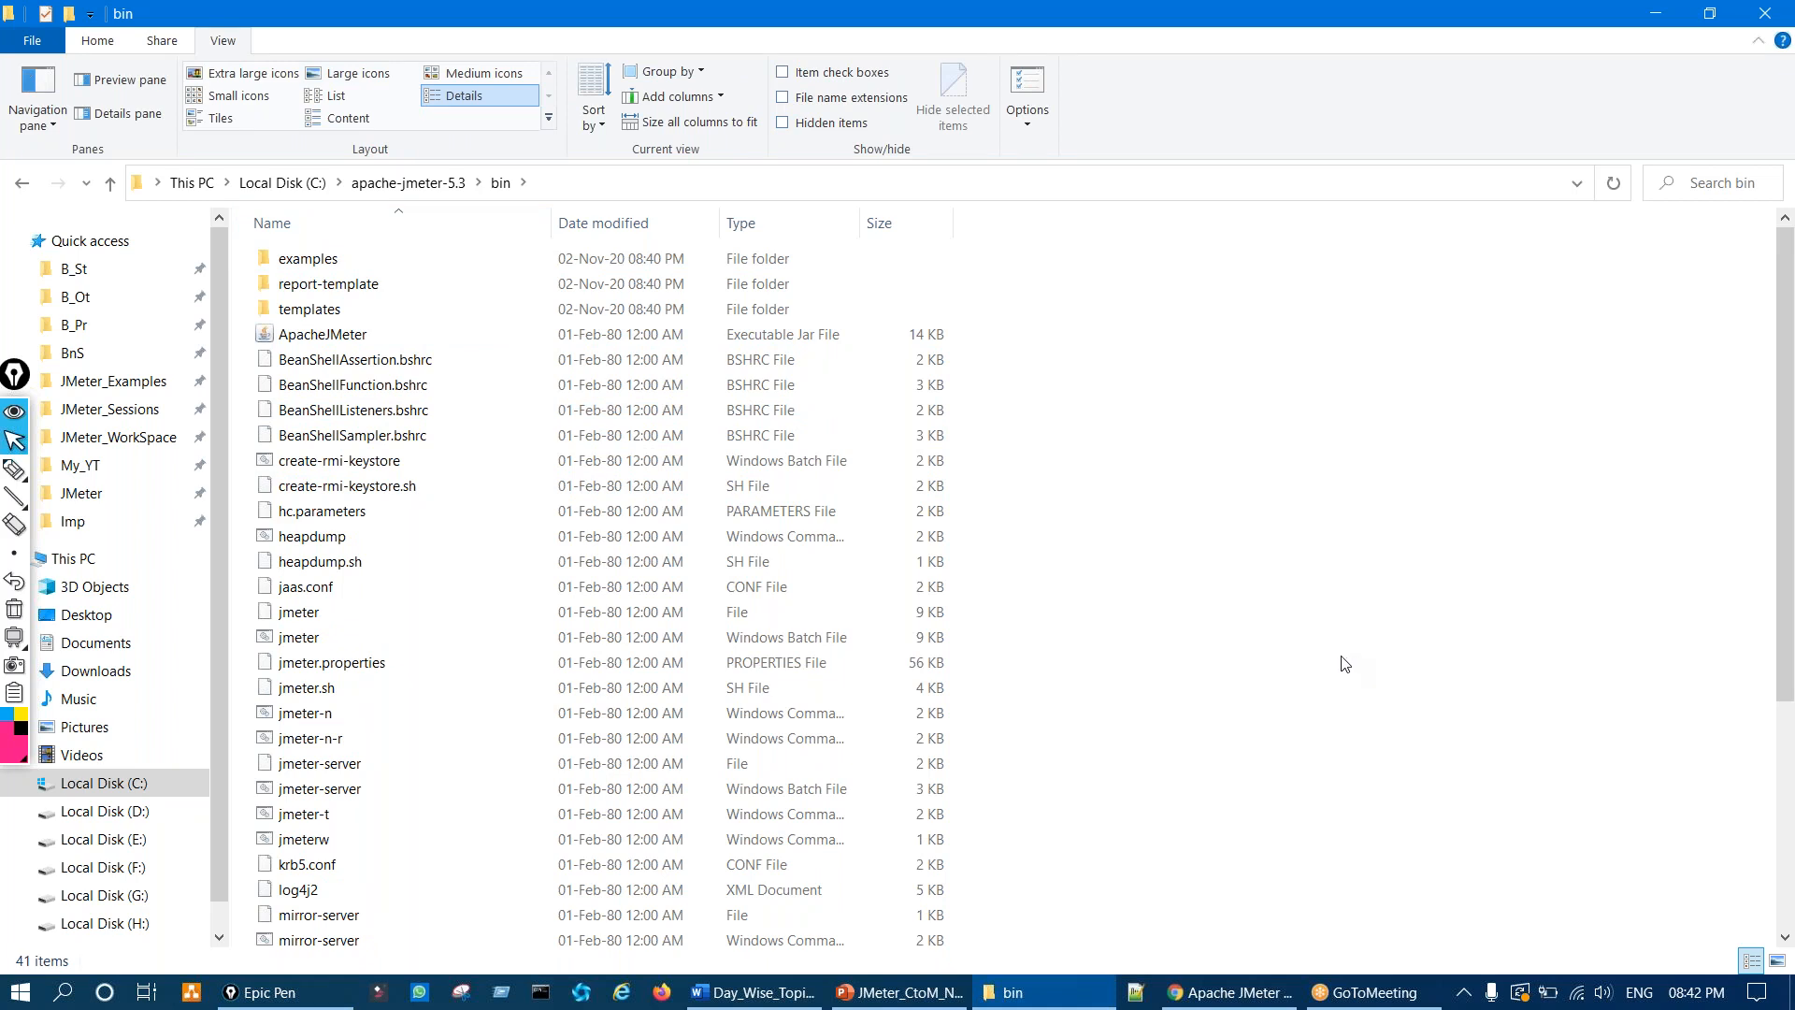
key("ctrl+shift+3")
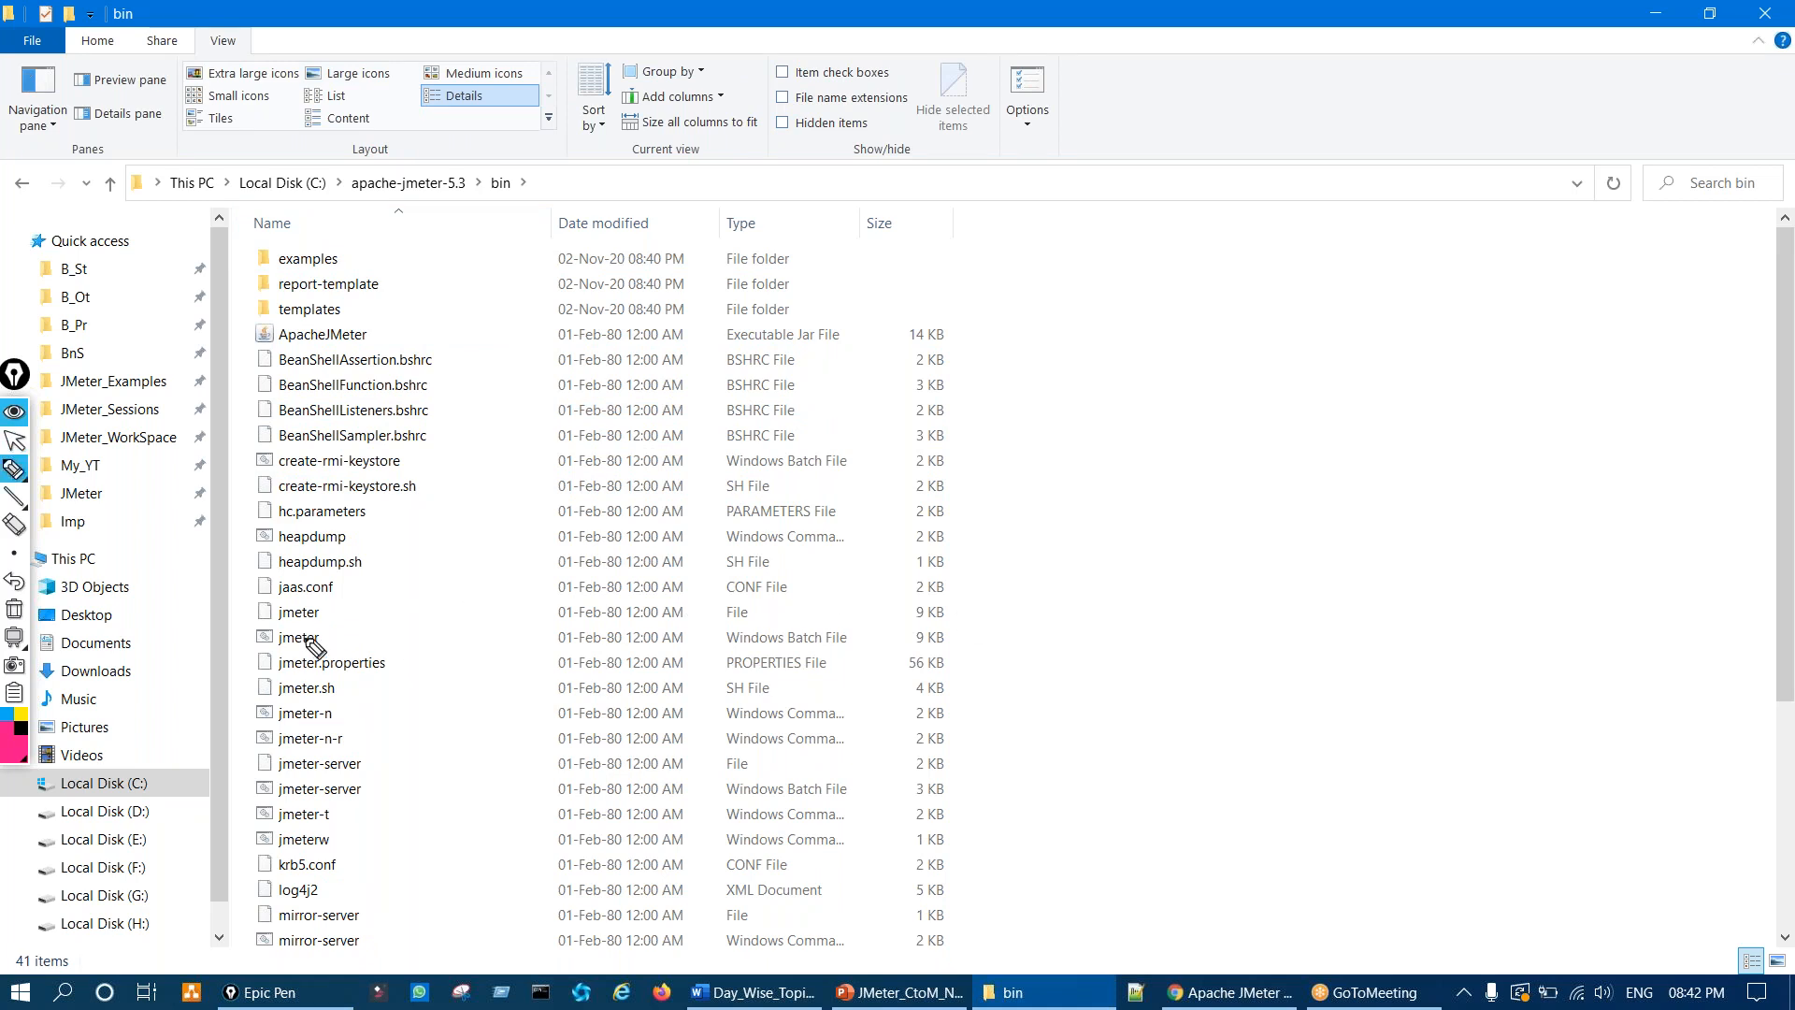
mouse_move(320, 638)
left_mouse_down()
mouse_move(355, 637)
mouse_move(325, 640)
left_mouse_up()
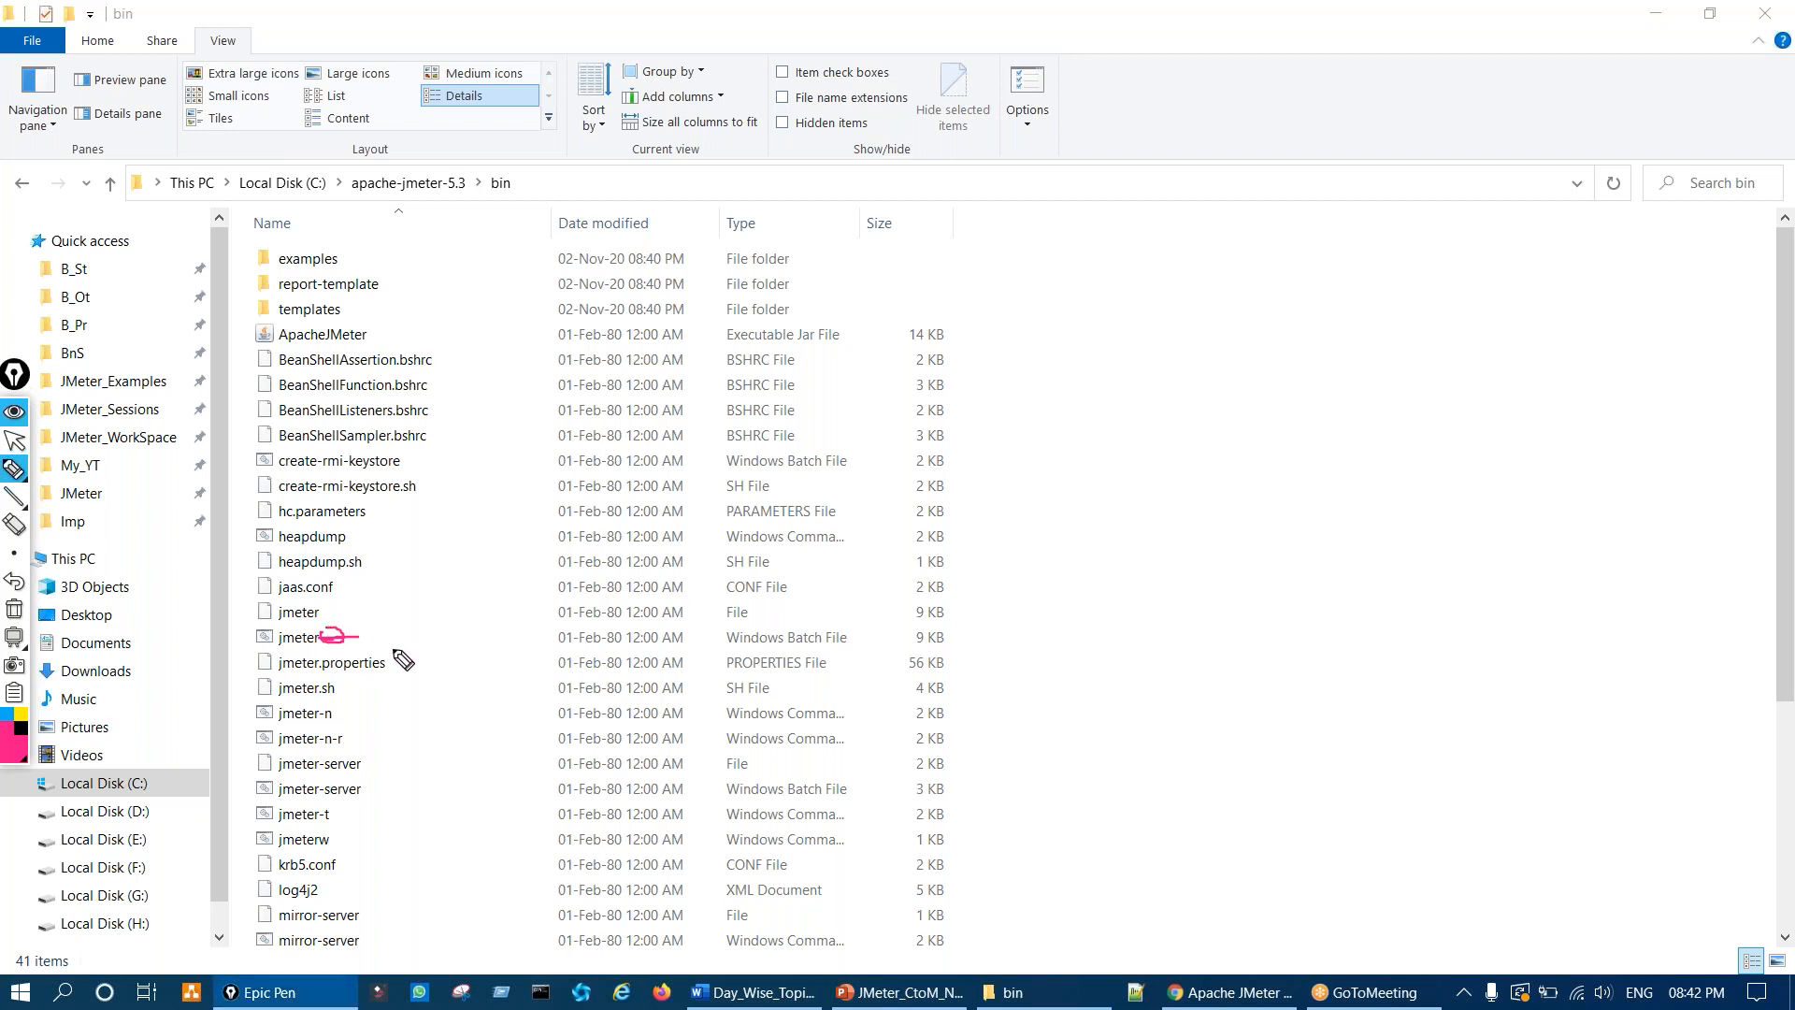
key("ctrl+shift+7")
Step: Circle the Windows Batch File type and the matching jmeter name, draw a line beside it, and clear the marks
mouse_move(777, 627)
left_mouse_down()
mouse_move(760, 627)
mouse_move(874, 653)
mouse_move(811, 609)
mouse_move(773, 620)
left_mouse_up()
mouse_move(329, 626)
left_mouse_down()
mouse_move(292, 649)
mouse_move(353, 643)
mouse_move(340, 626)
mouse_move(427, 642)
left_mouse_up()
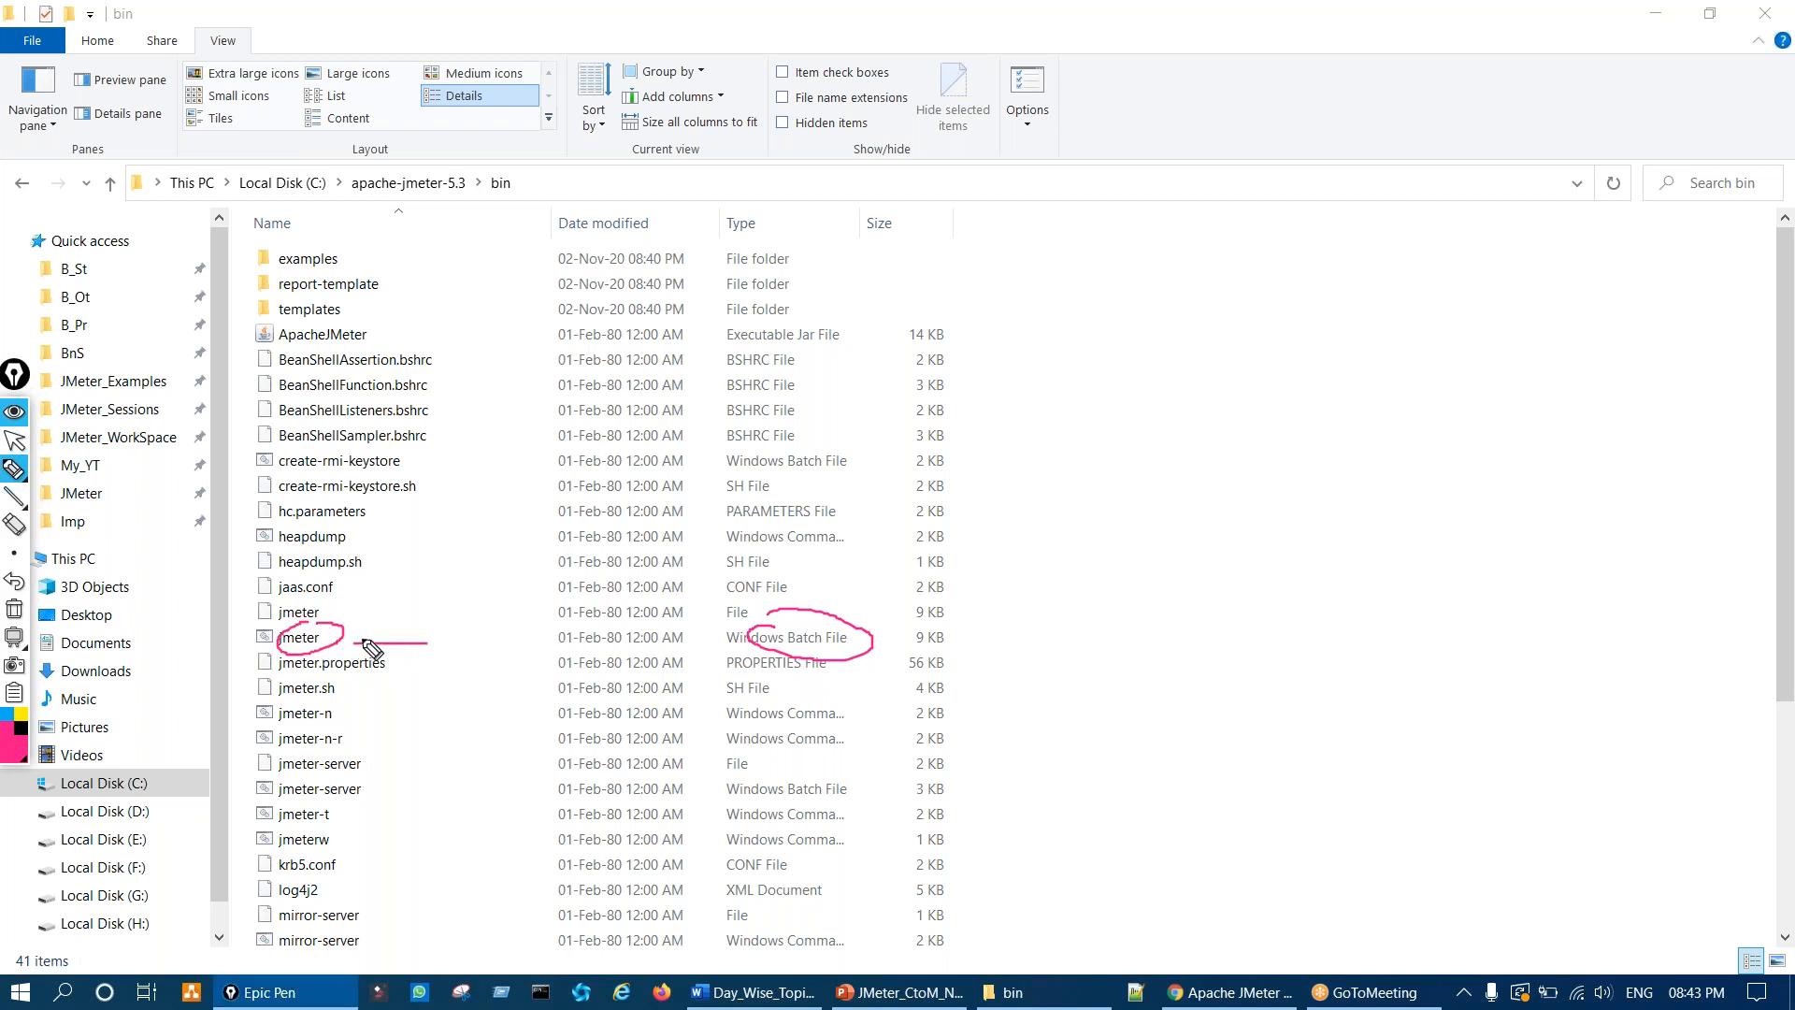
key("ctrl+shift+7")
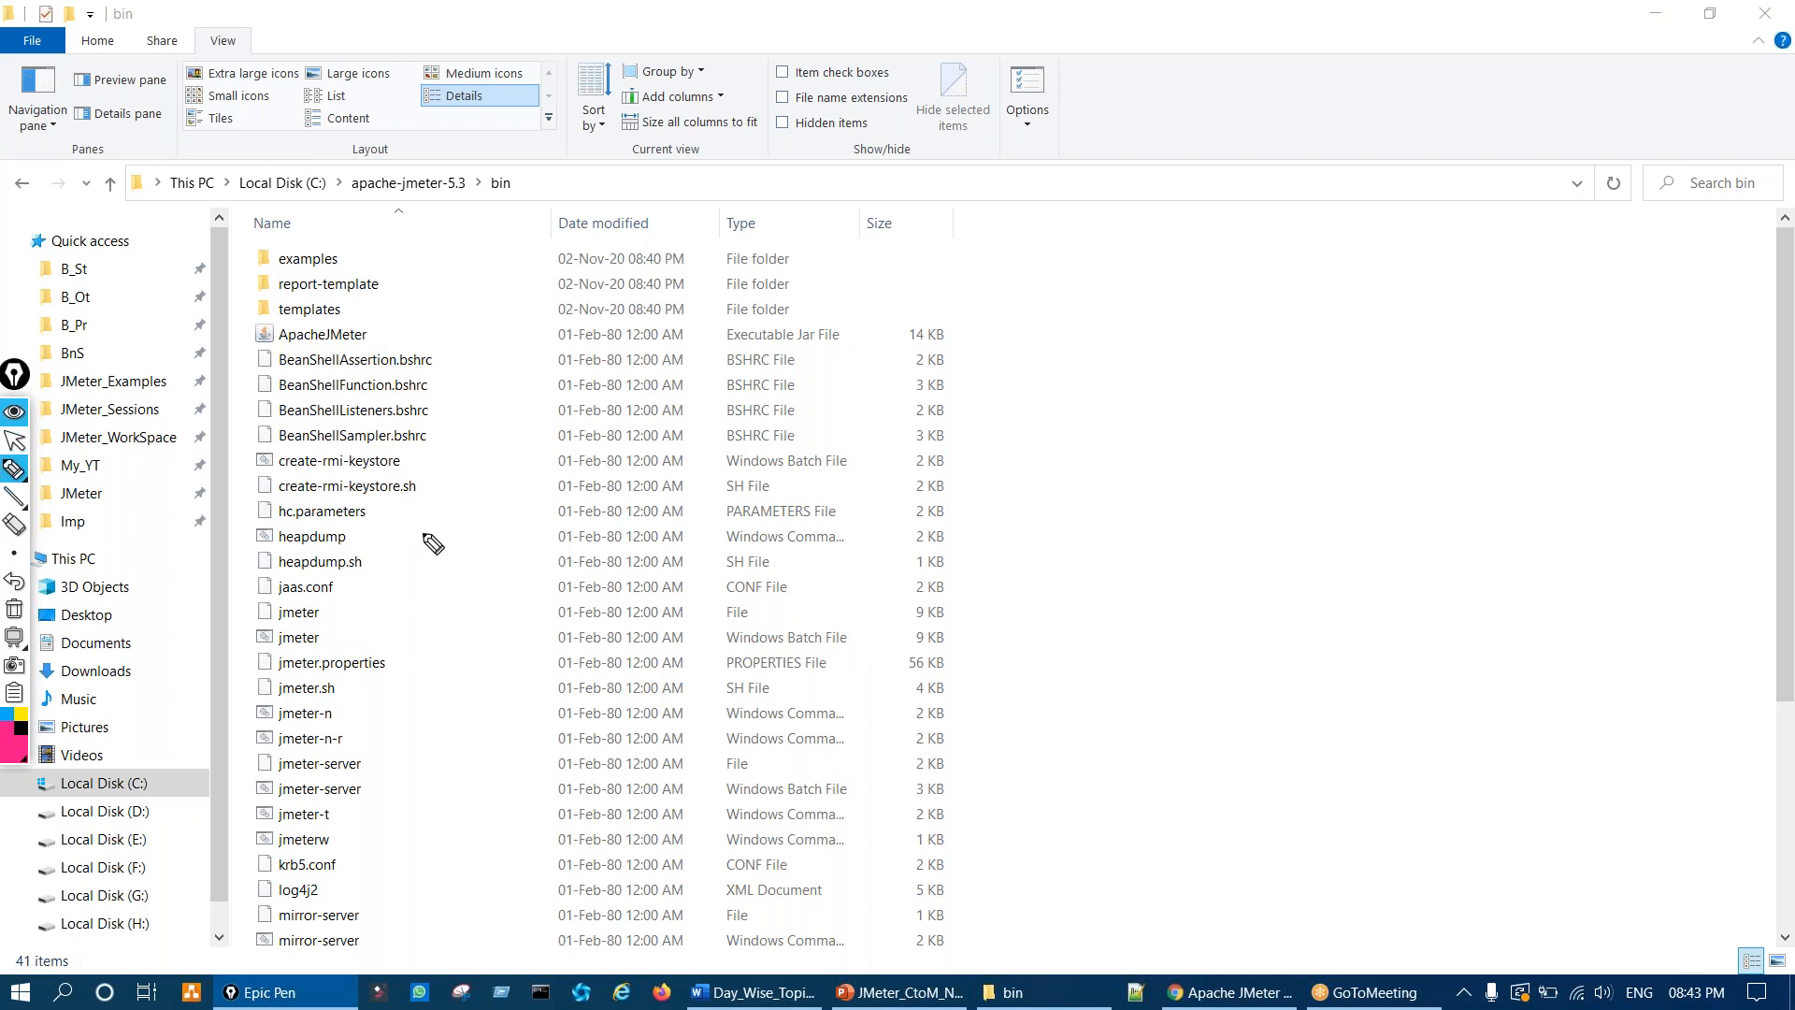
key("ctrl+shift+1")
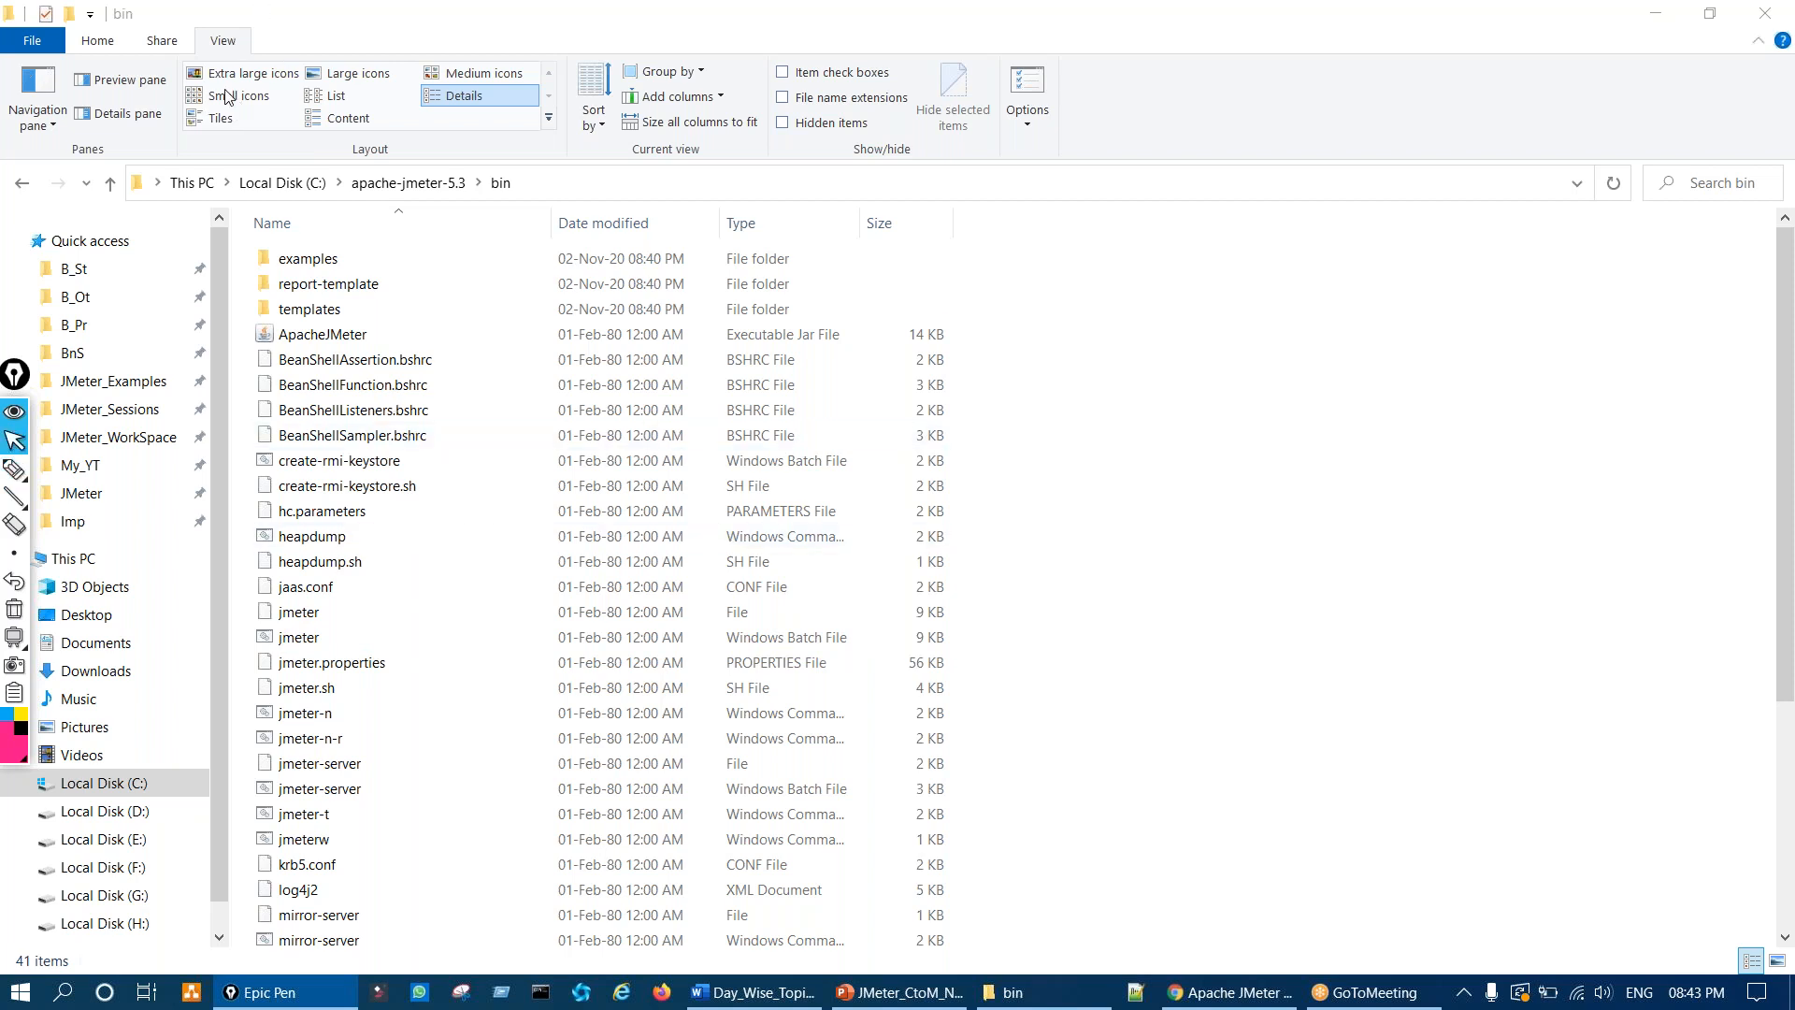
Step: Handwrite "10" in the empty area beside the file list, underline it, and clear the marks
key("ctrl+shift+3")
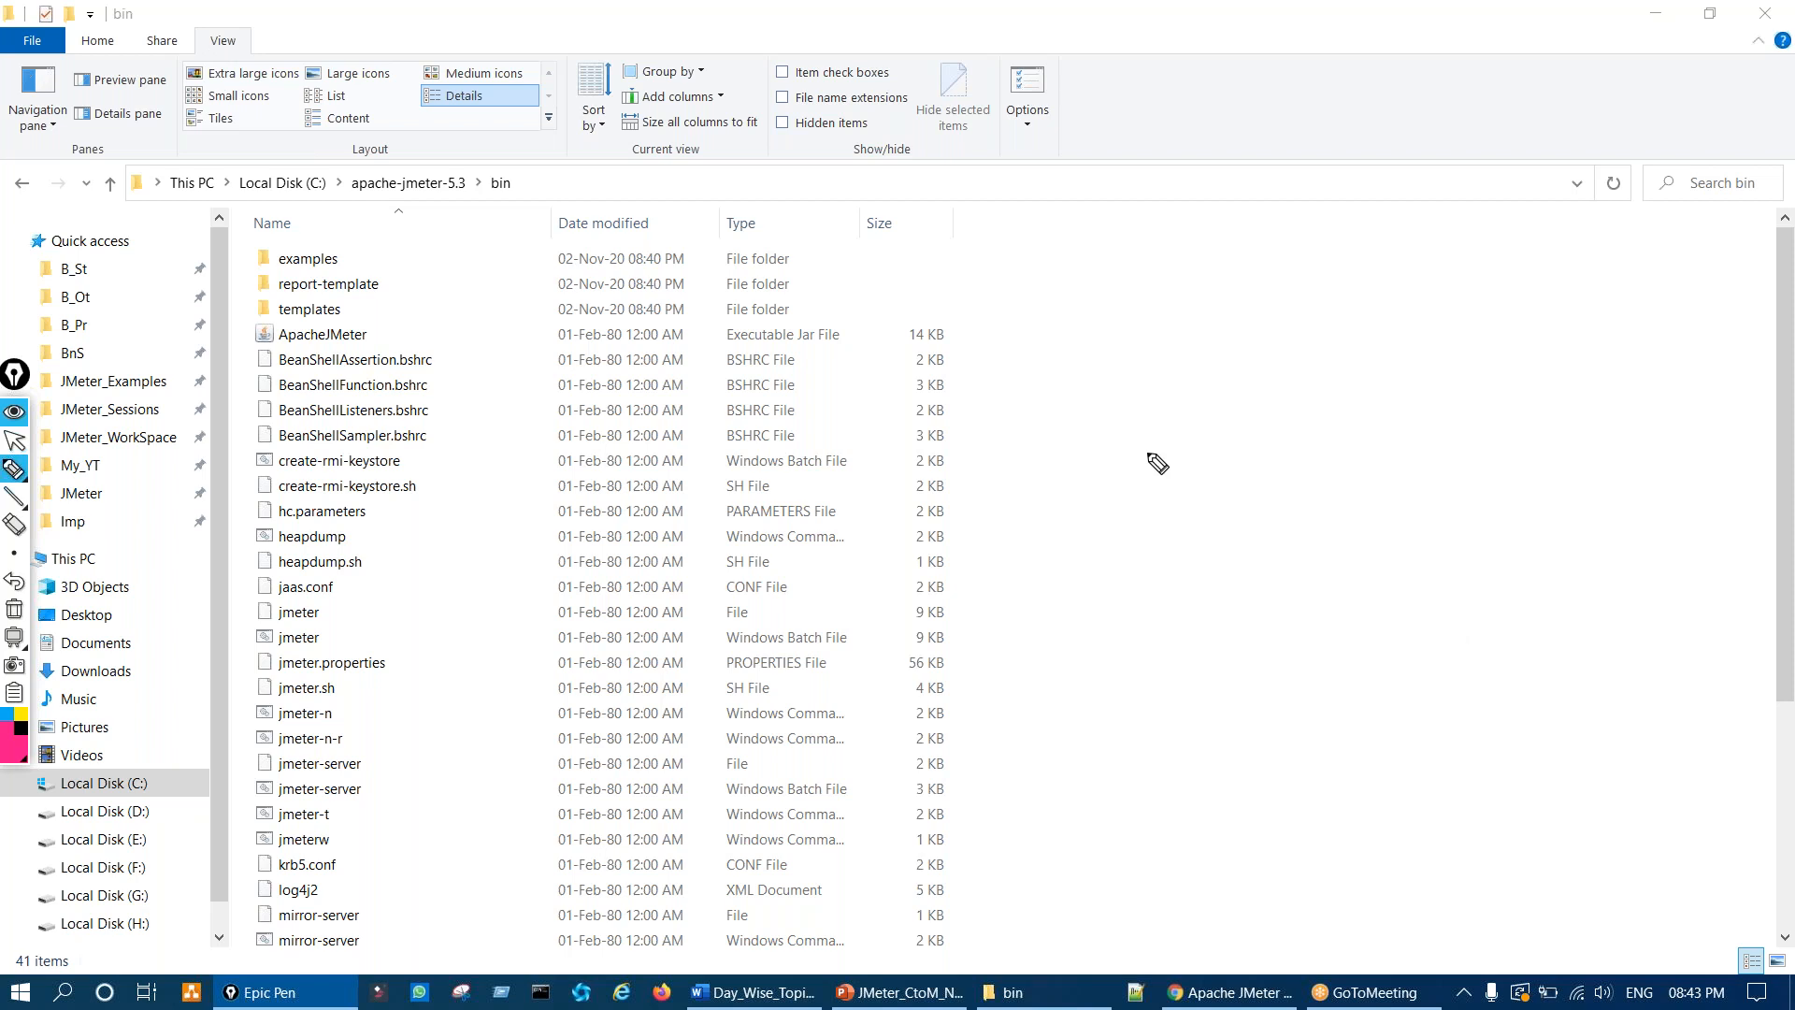
mouse_move(1194, 436)
left_mouse_down()
mouse_move(1216, 514)
mouse_move(1299, 416)
mouse_move(1242, 458)
left_mouse_up()
left_click_drag(1252, 537, 1365, 520)
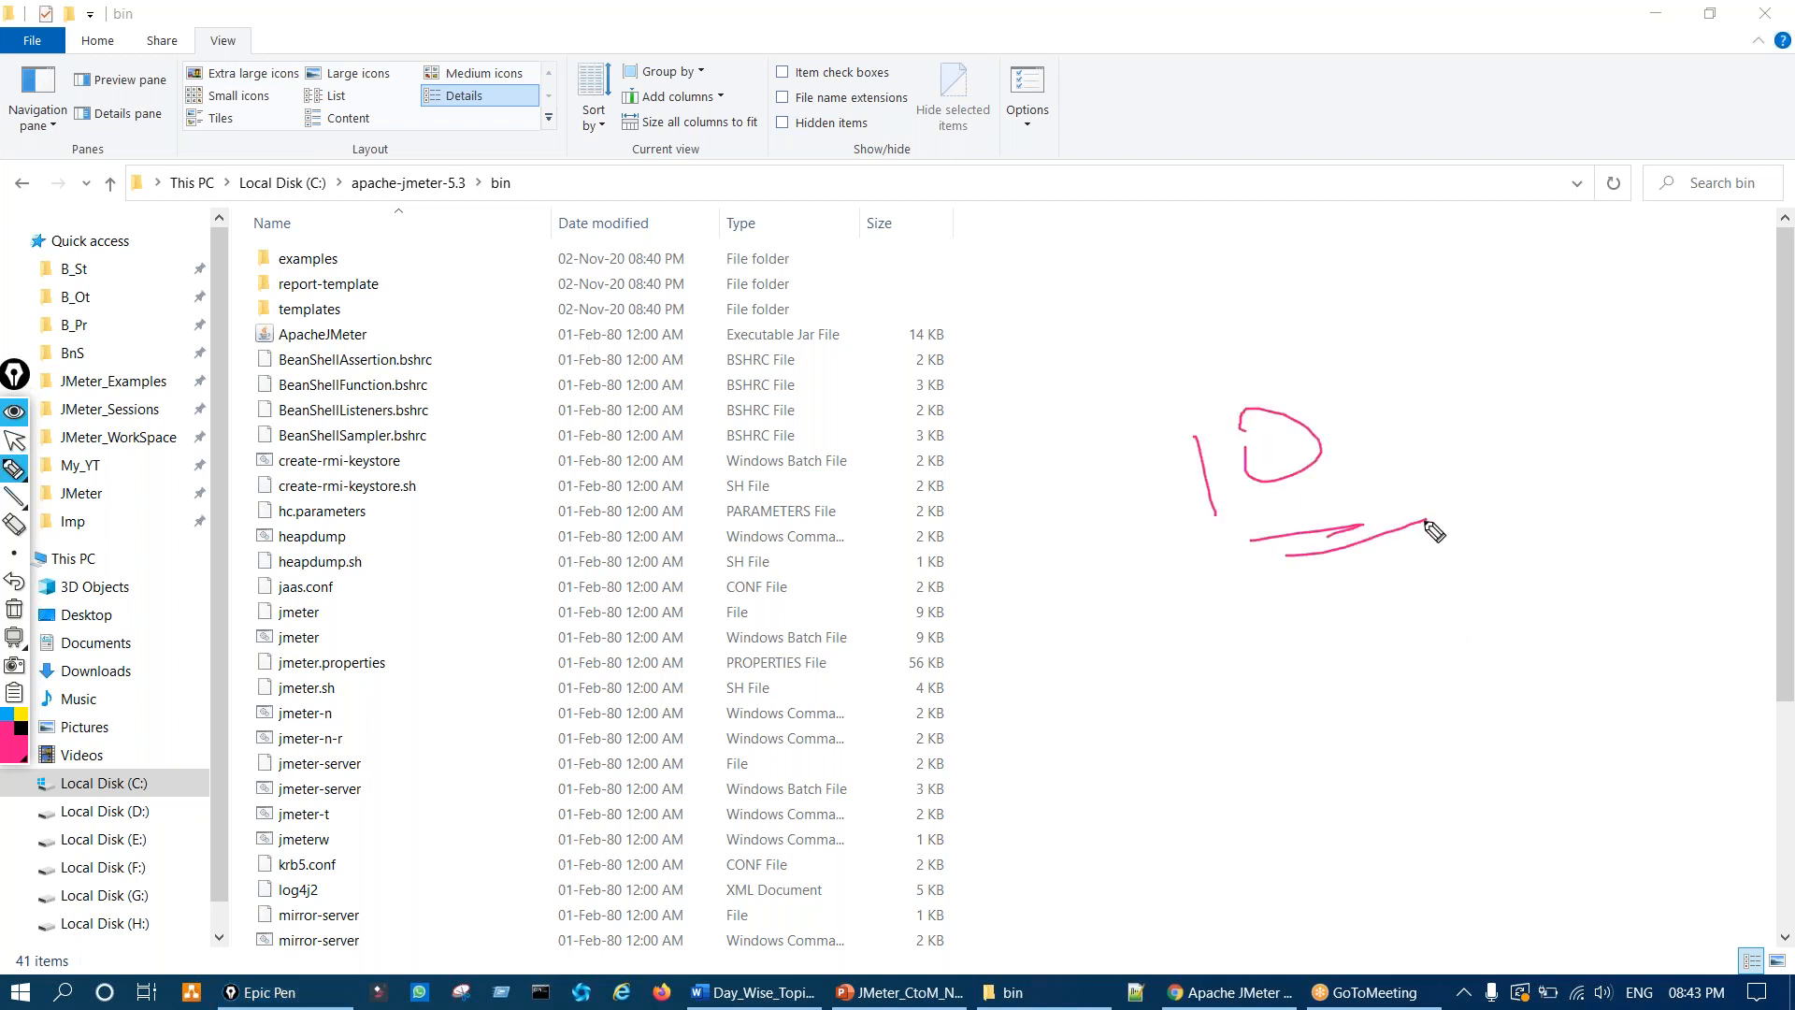
key("ctrl+shift+5")
key("ctrl+shift+1")
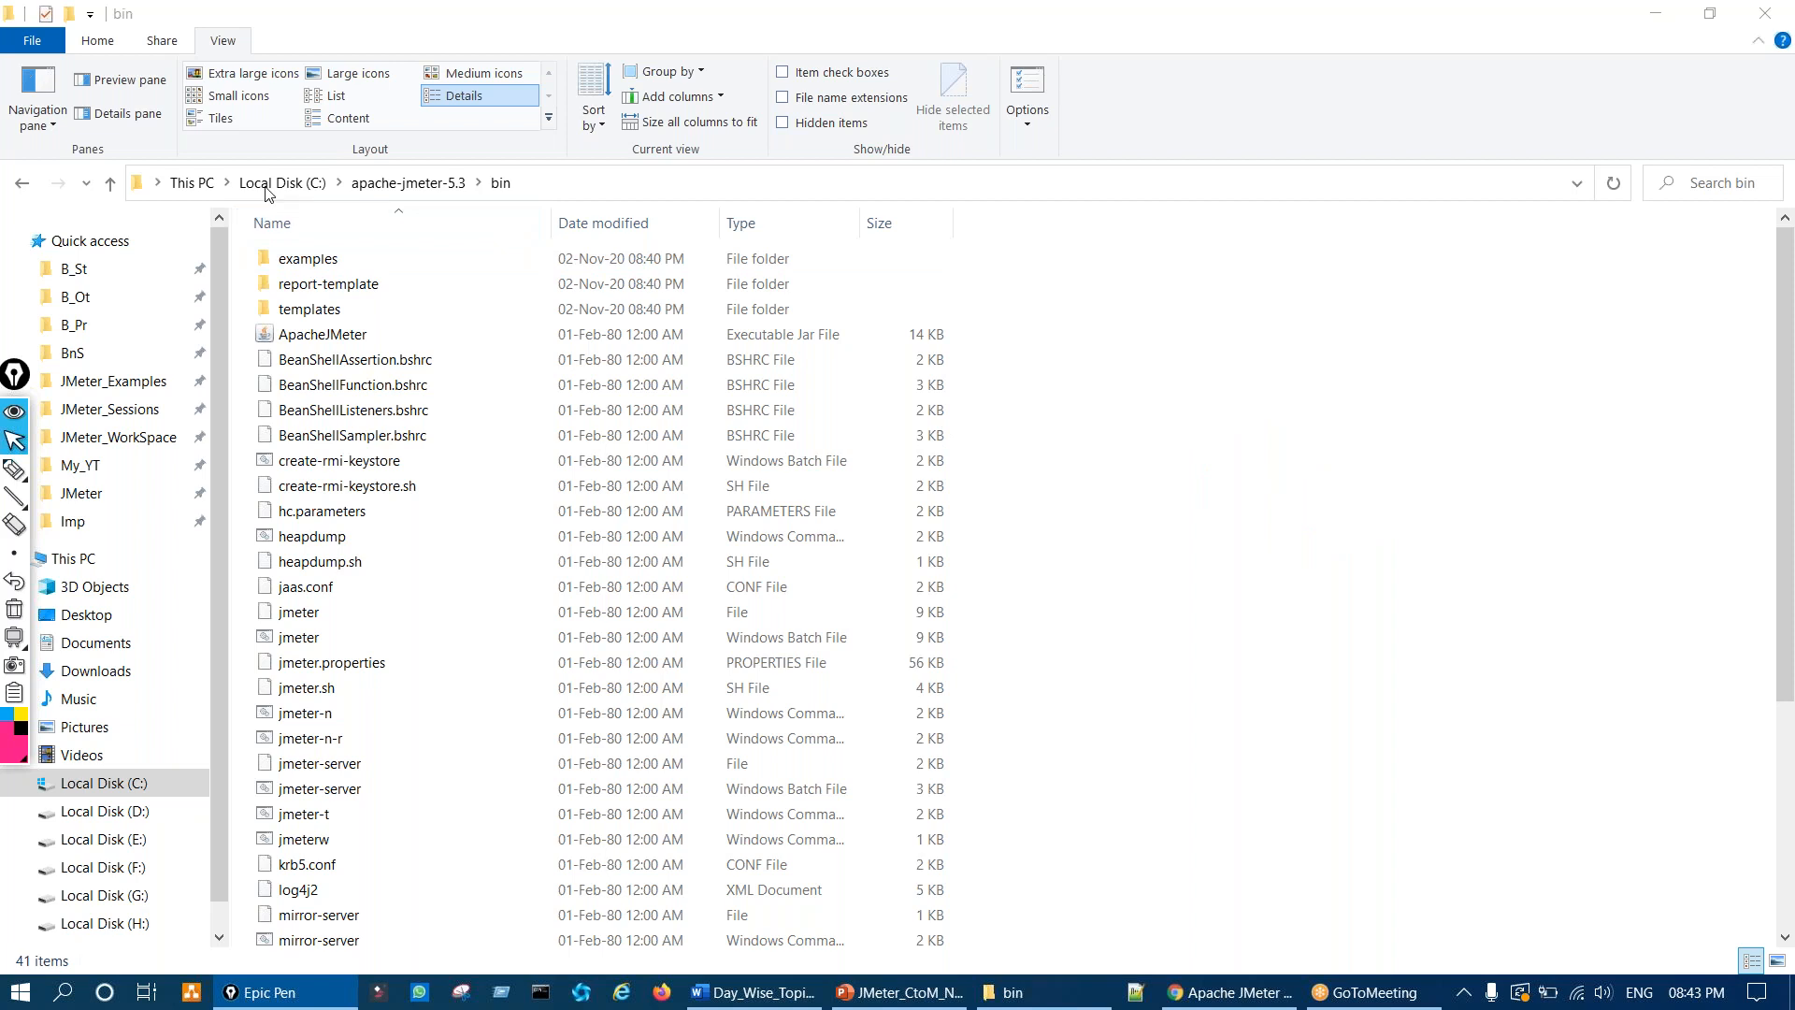
Step: Preview the List layout for the bin folder, circle the View label, and clear the circle
left_click(215, 47)
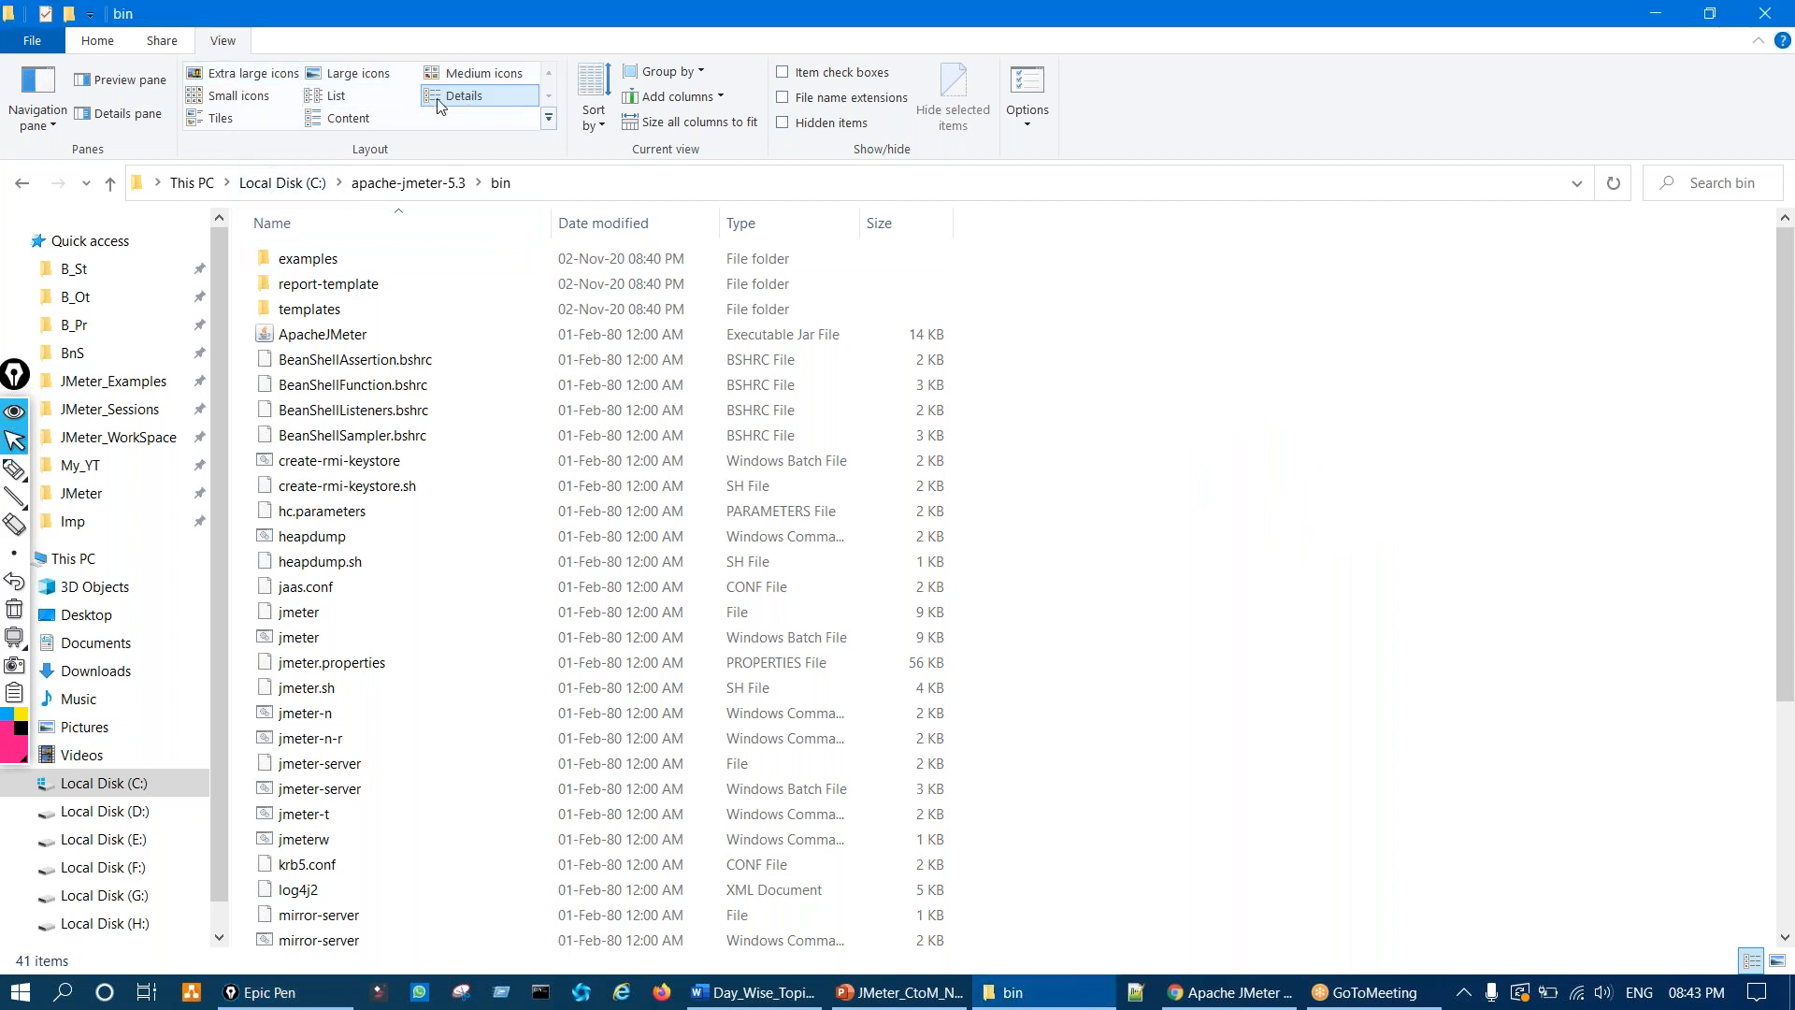
left_click(339, 102)
key("ctrl+shift+3")
mouse_move(217, 17)
left_mouse_down()
mouse_move(195, 40)
mouse_move(241, 44)
mouse_move(216, 27)
left_mouse_up()
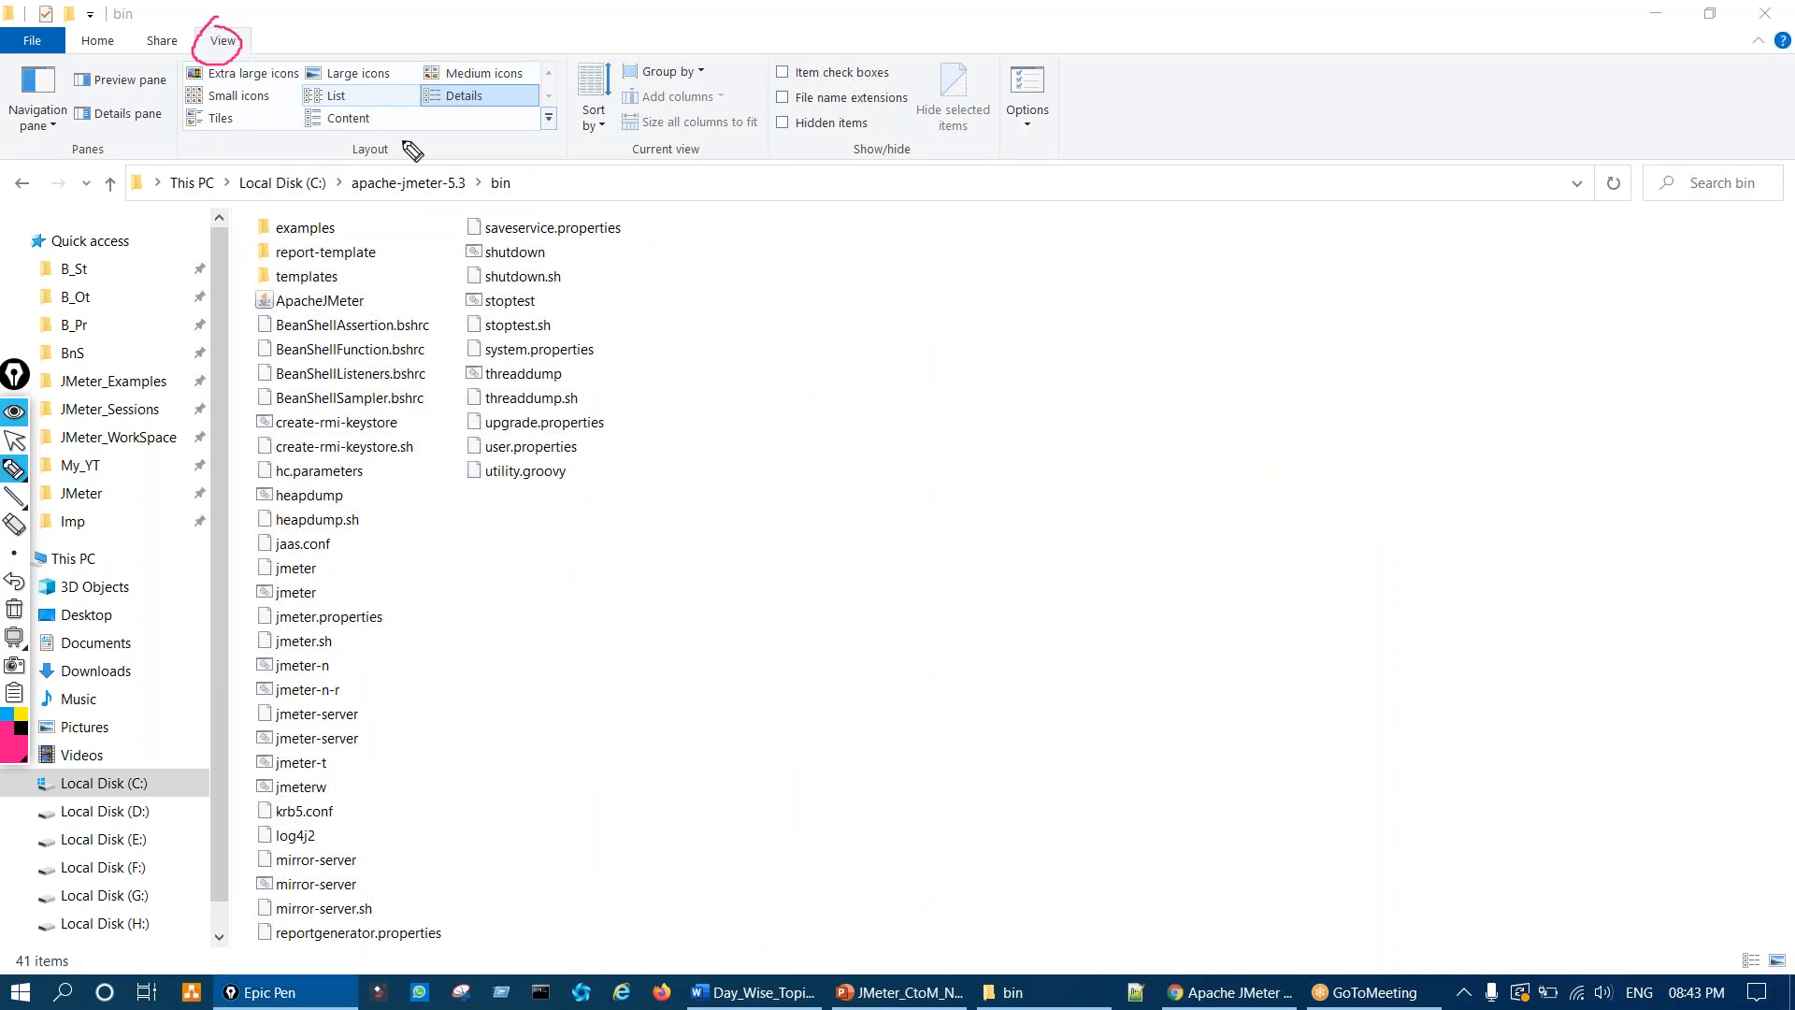
key("ctrl+shift+7")
key("ctrl+shift+2")
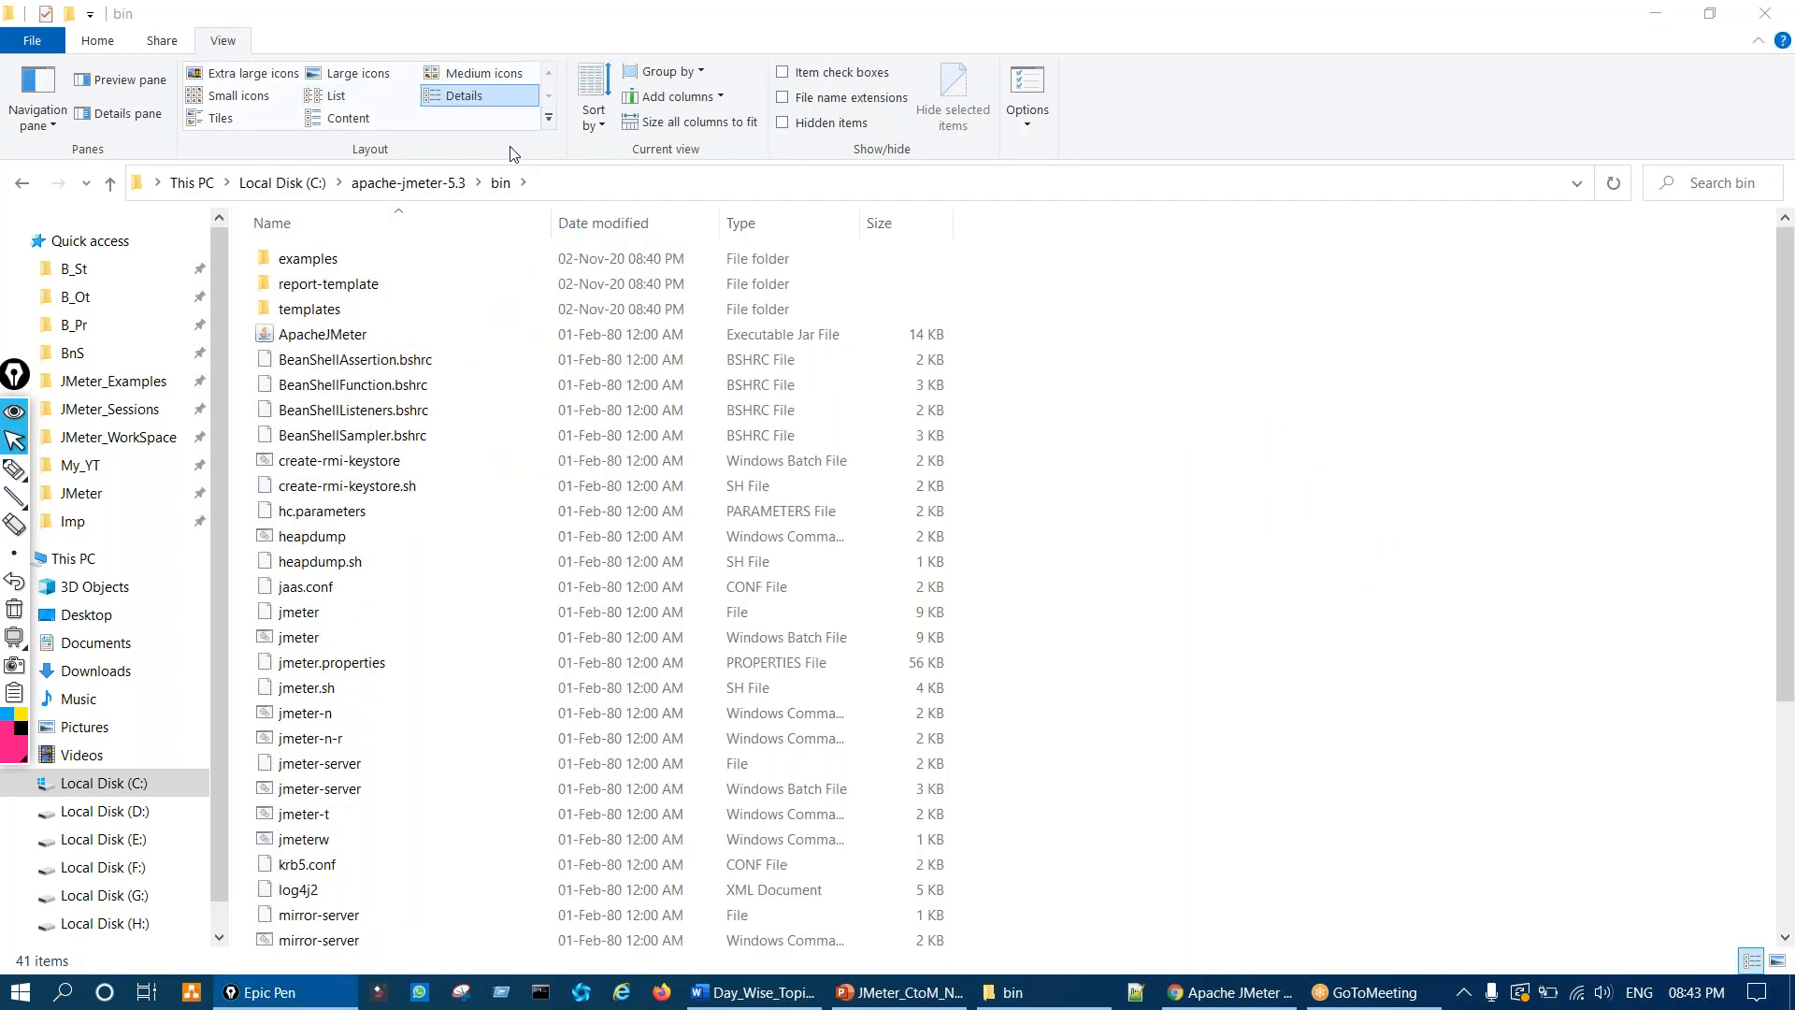
Step: Circle the View label and the File name extensions option with a connecting line, clear the marks, and show file name extensions
left_click(472, 96)
key("ctrl+shift+3")
mouse_move(234, 31)
left_mouse_down()
mouse_move(250, 51)
mouse_move(641, 10)
mouse_move(832, 66)
mouse_move(831, 87)
mouse_move(745, 84)
mouse_move(775, 124)
mouse_move(853, 122)
mouse_move(832, 87)
mouse_move(796, 93)
left_mouse_up()
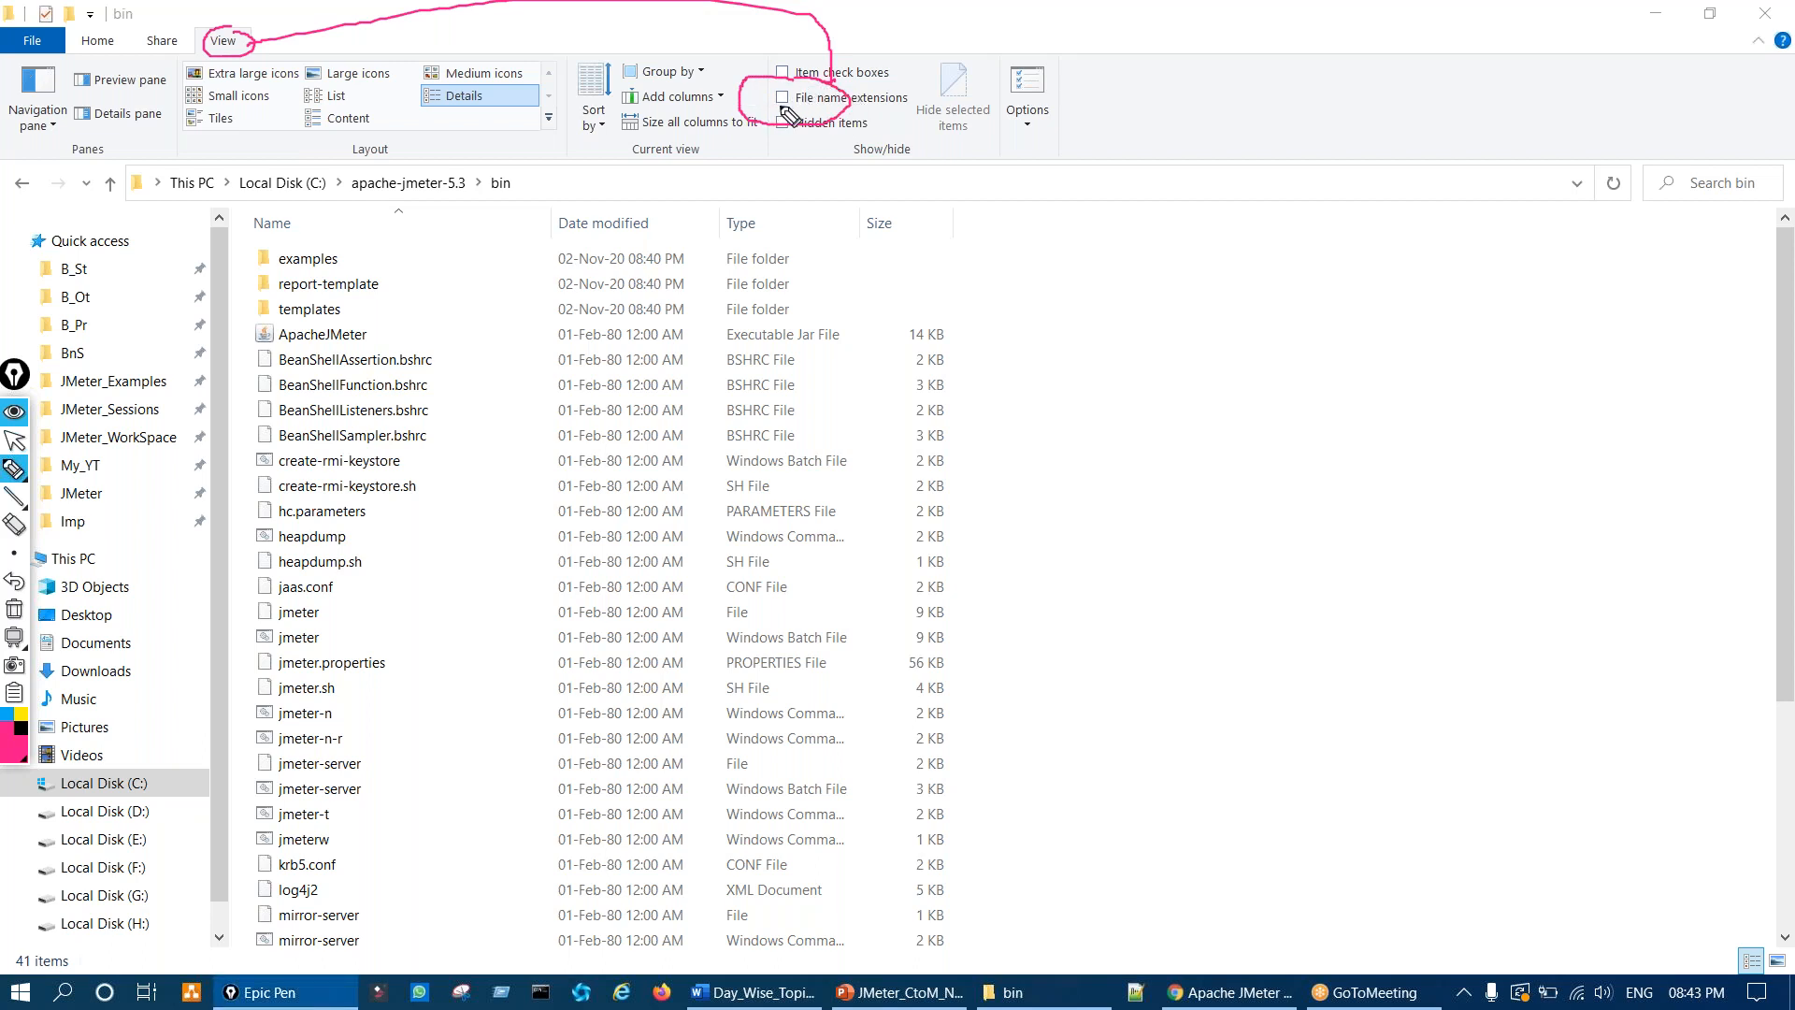
key("ctrl+shift+7")
key("ctrl+shift+2")
left_click(784, 97)
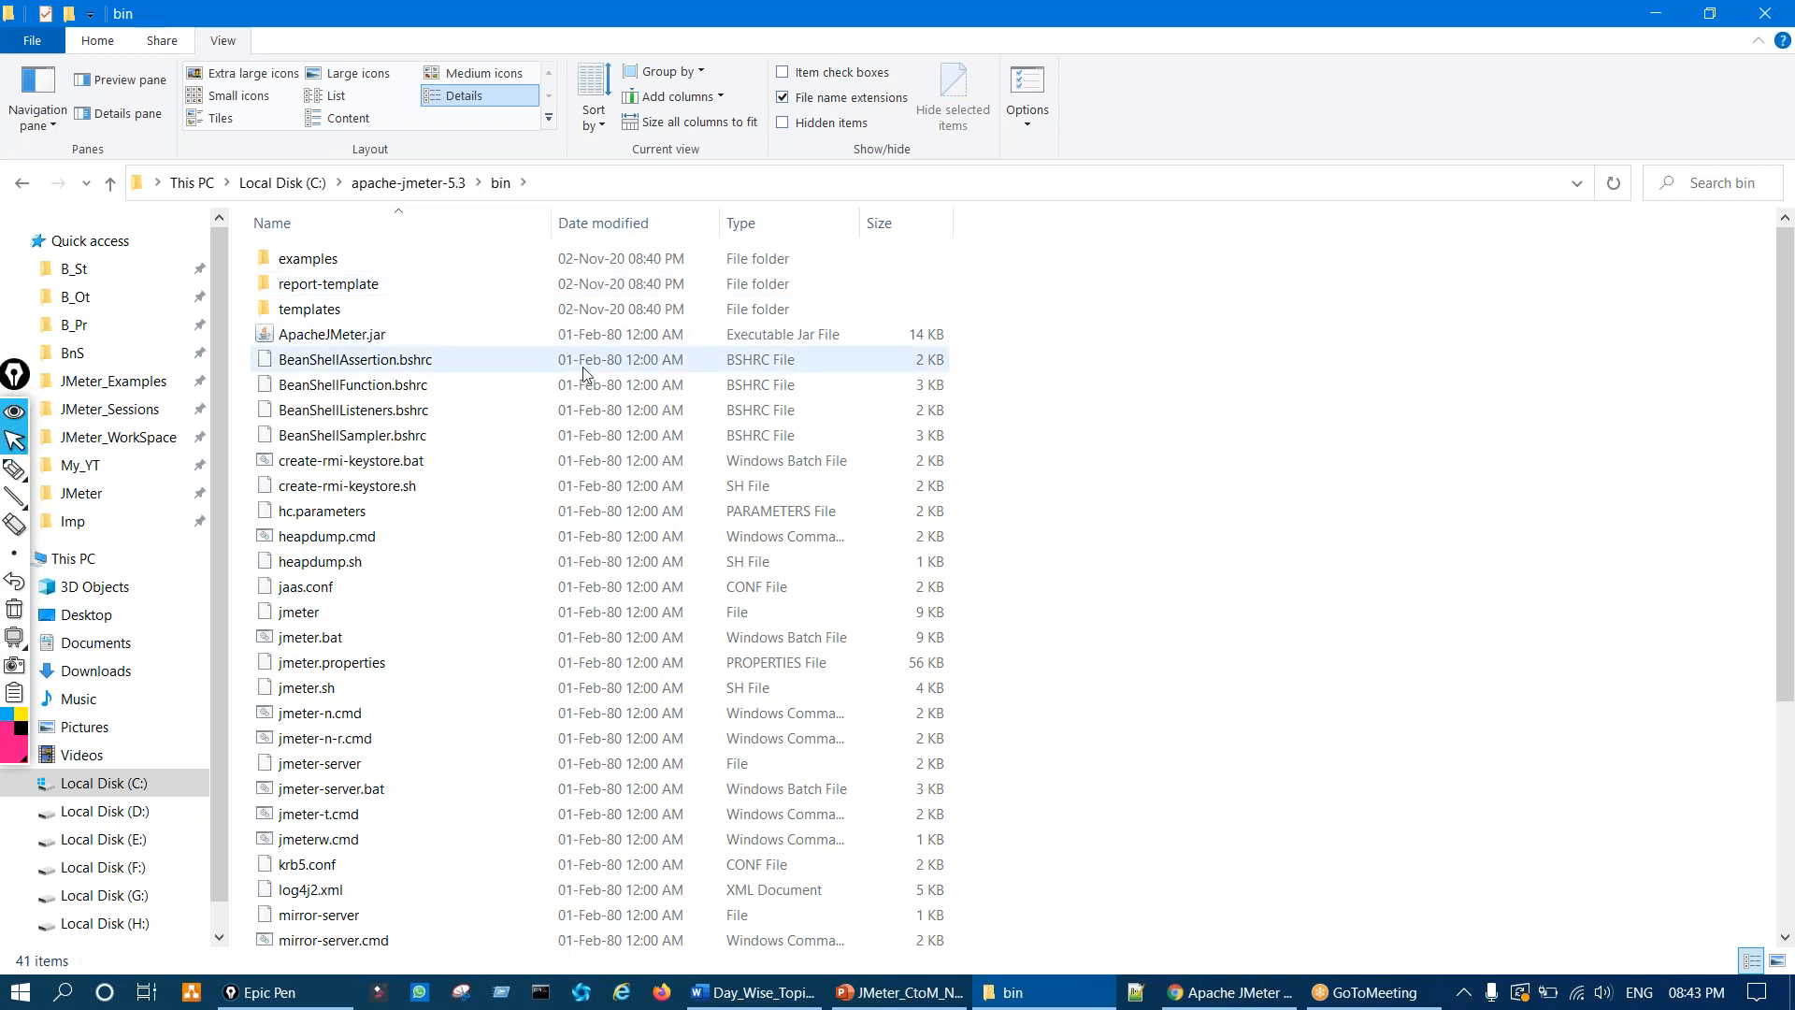
Step: Circle jmeter.bat in the bin folder, add pen strokes beside it, and clear all the marks
key("ctrl+shift+3")
left_click_drag(351, 589, 394, 708)
left_click_drag(381, 776, 402, 849)
key("ctrl+shift+7")
mouse_move(327, 632)
left_mouse_down()
mouse_move(277, 630)
mouse_move(363, 661)
mouse_move(341, 636)
mouse_move(769, 561)
left_mouse_up()
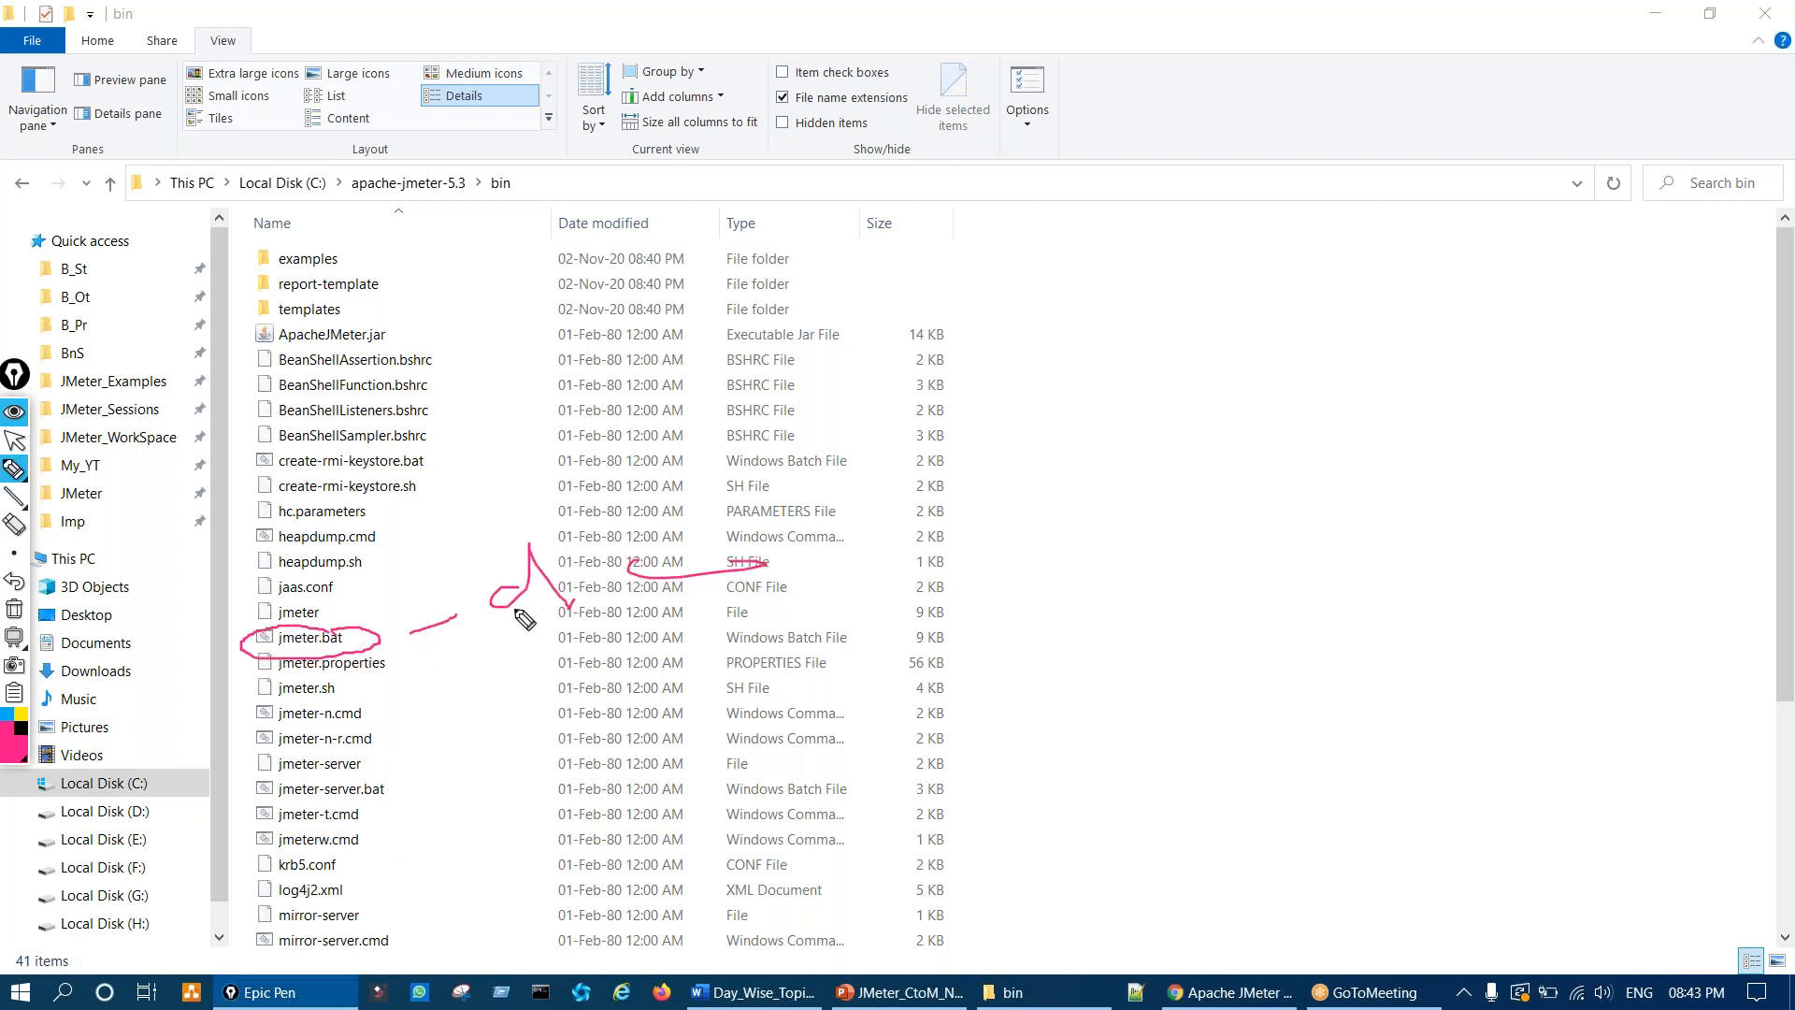
key("ctrl+shift+7")
key("ctrl+shift+2")
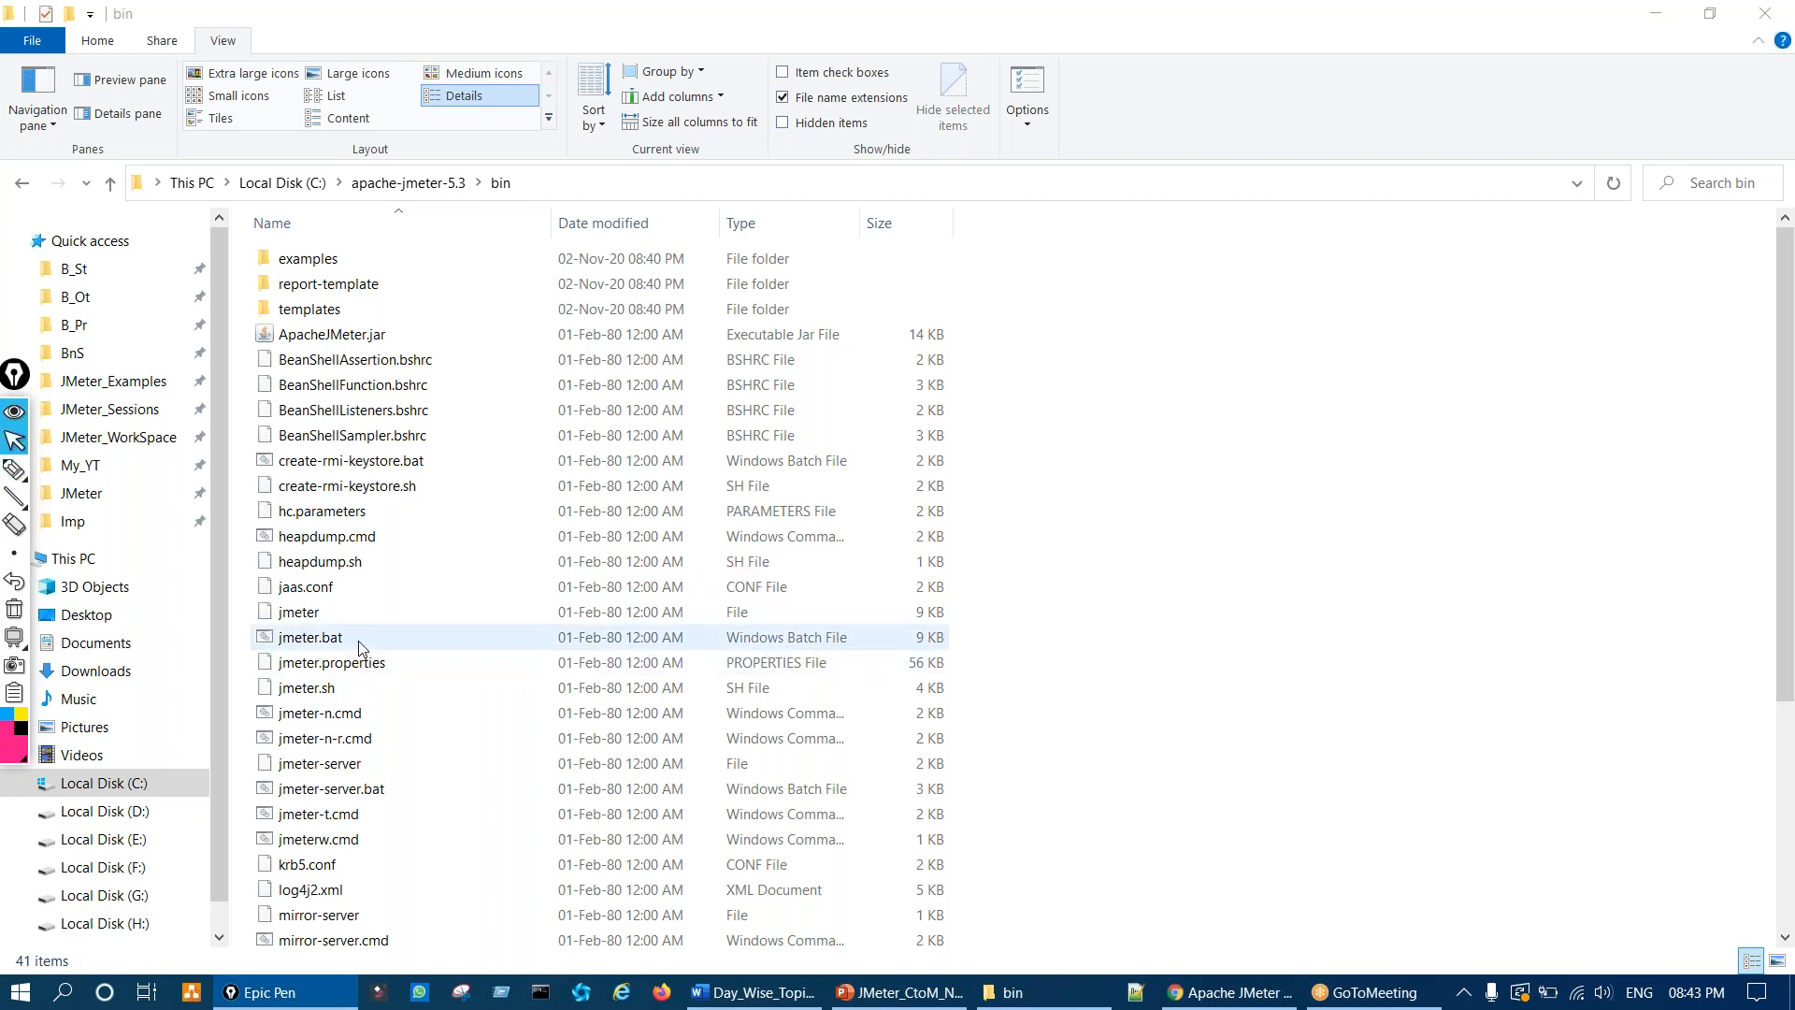
Step: Run jmeter.bat, move the JMeter window aside, and bring its command window to the front
double_click(358, 641)
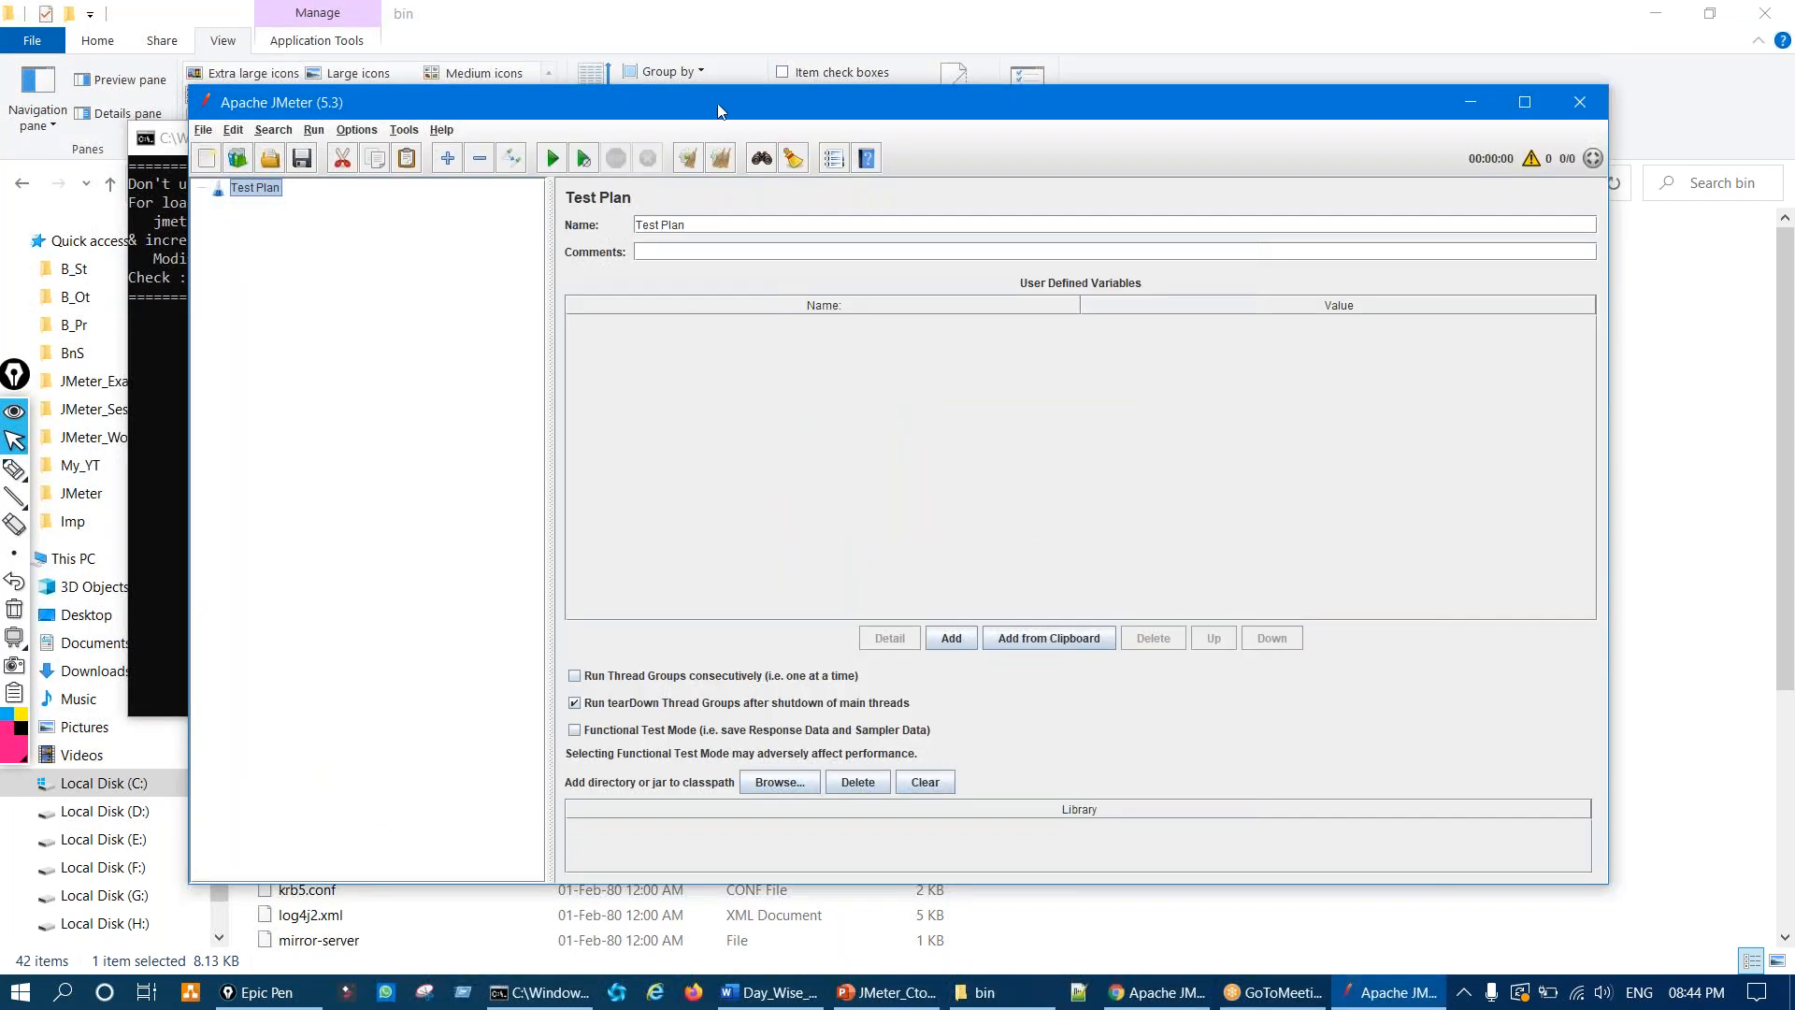
left_click_drag(721, 99, 993, 115)
left_click(399, 435)
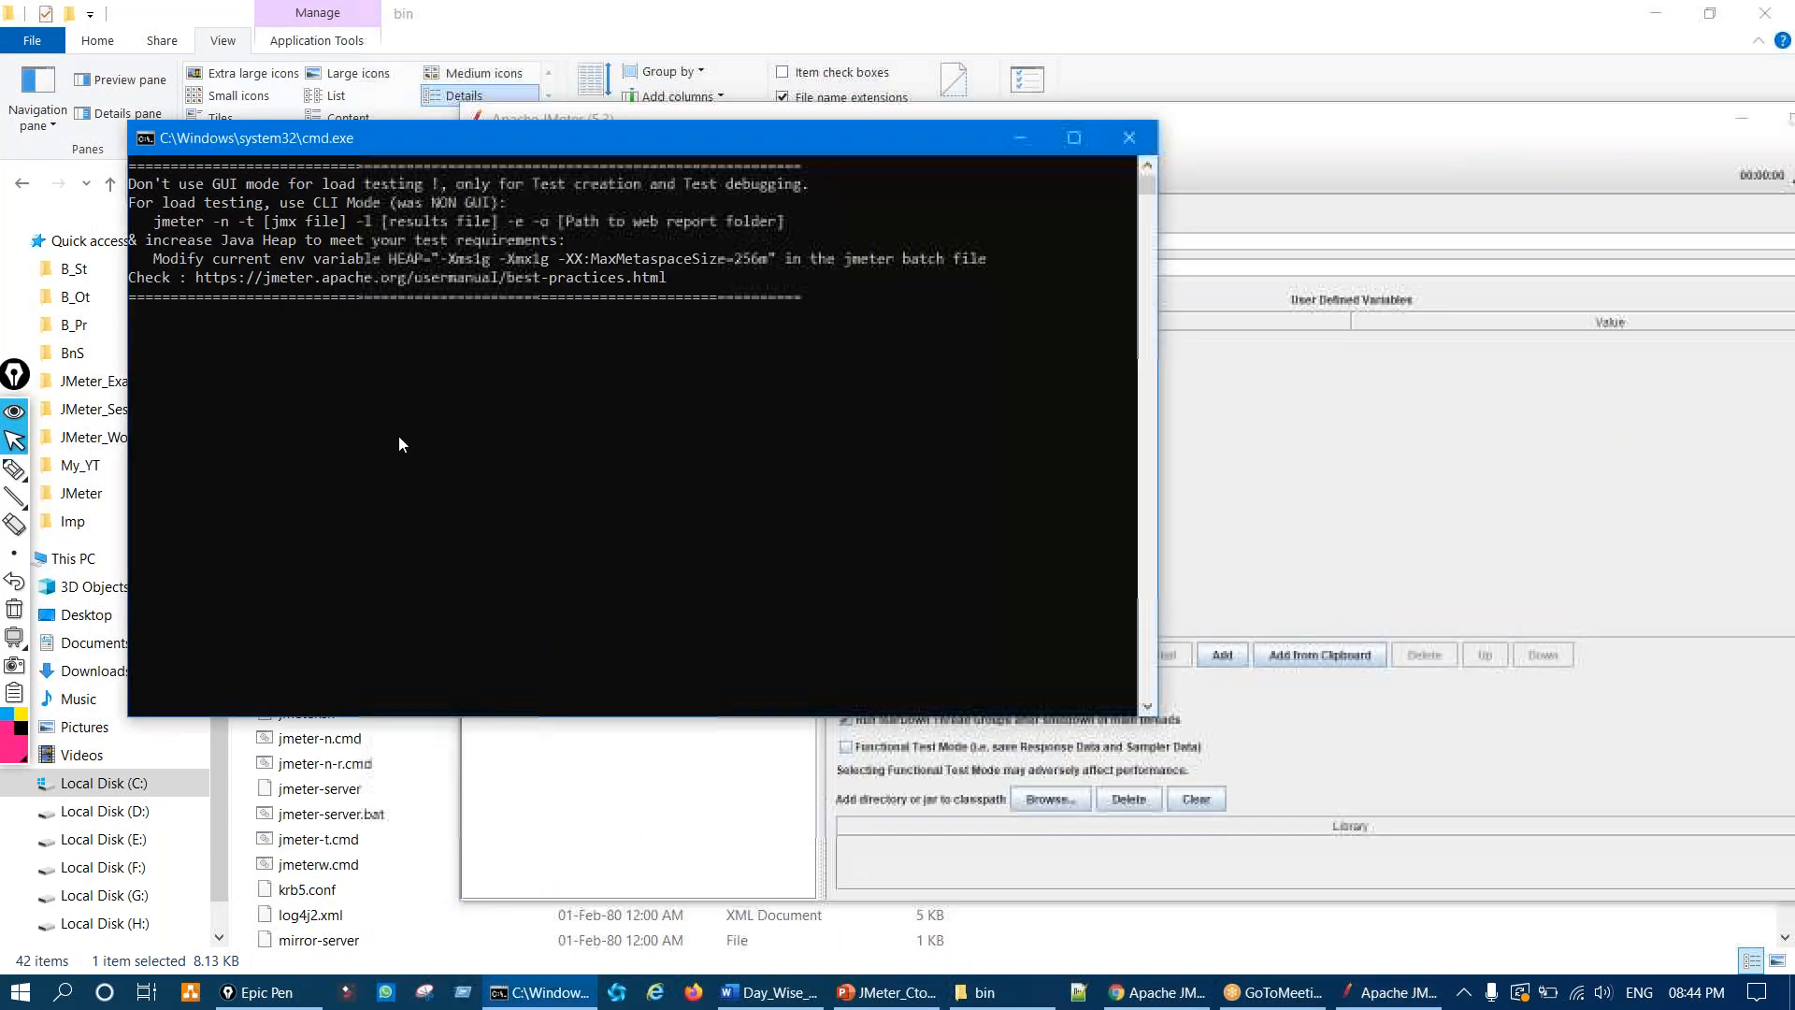
key("ctrl+shift+3")
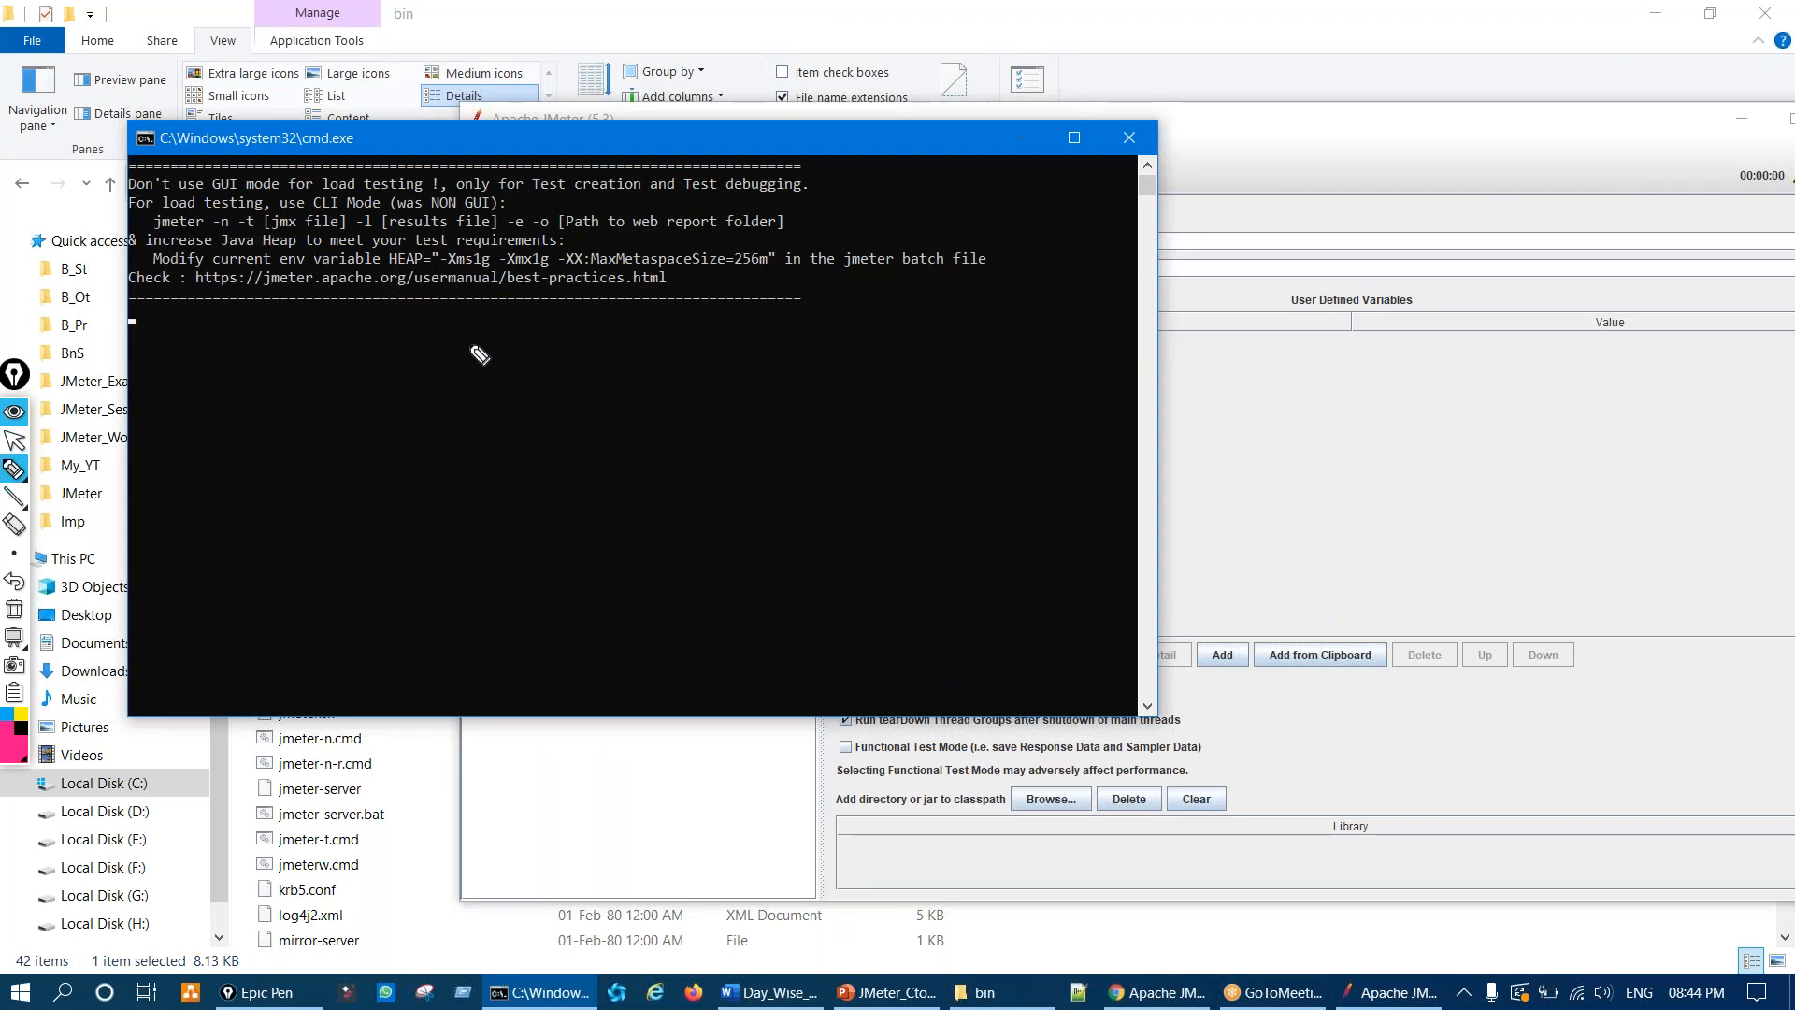
key("ctrl+shift+1")
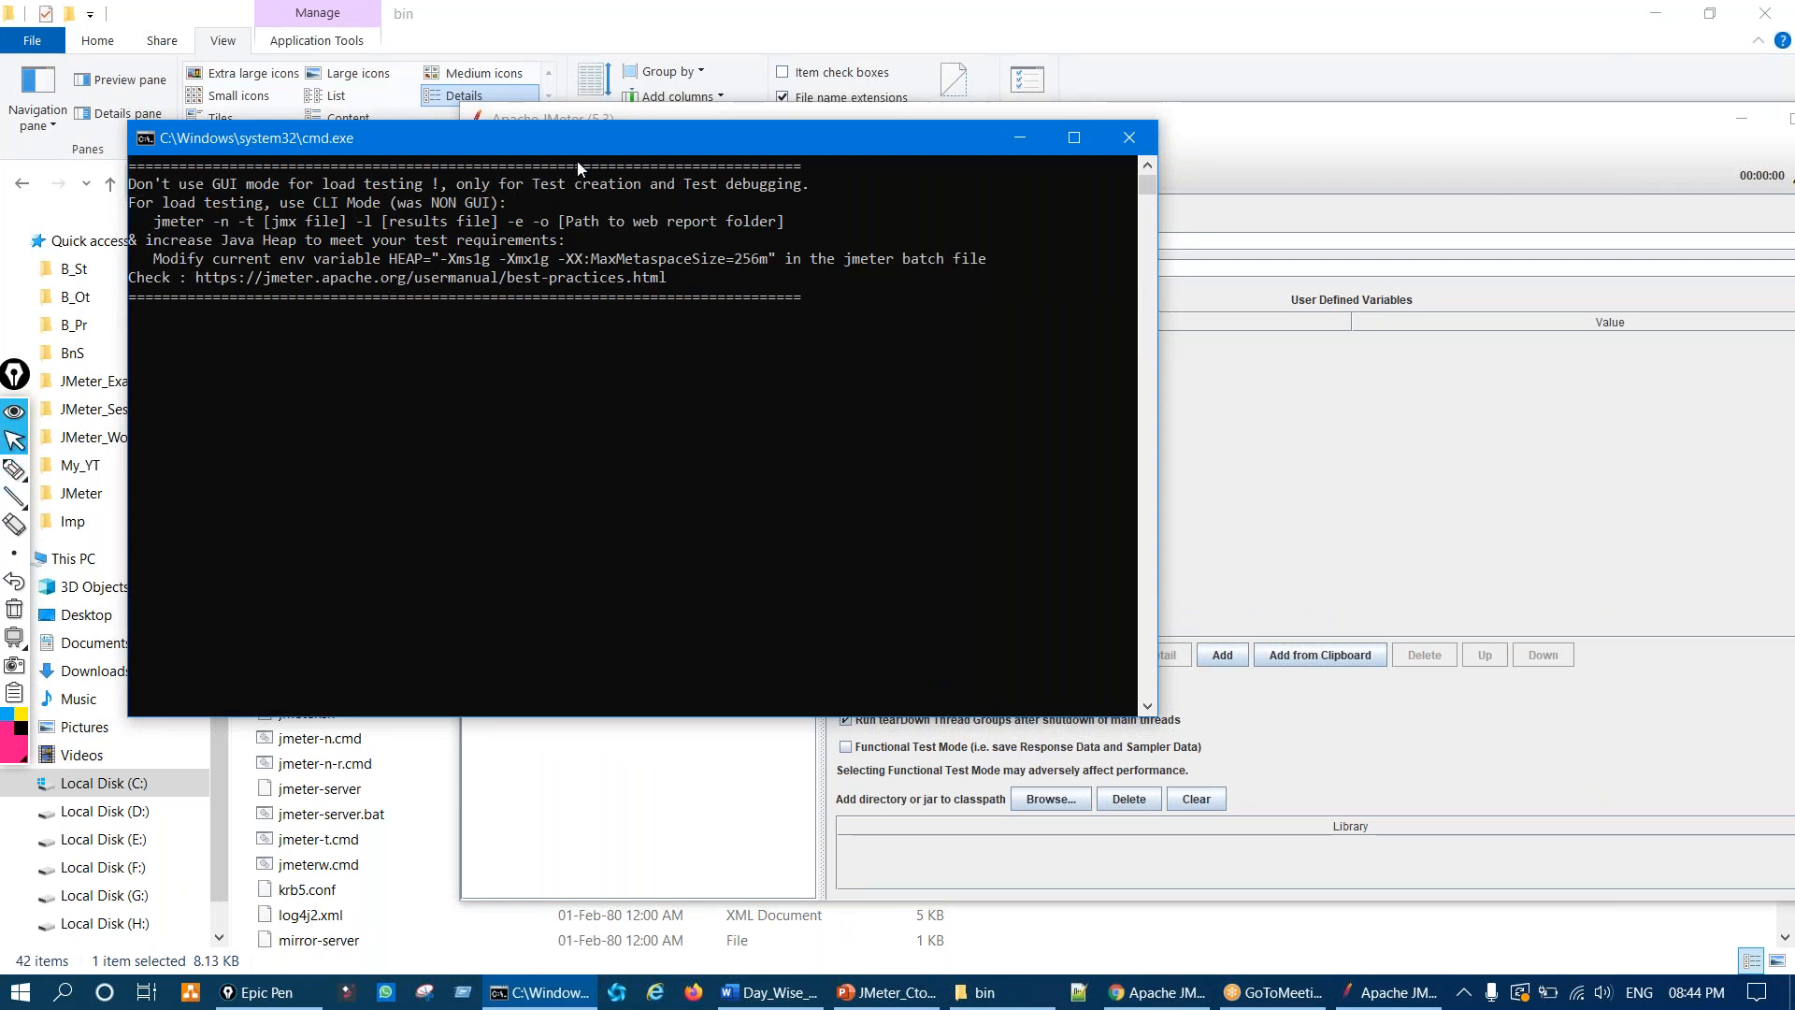
mouse_move(597, 140)
left_mouse_down()
mouse_move(821, 214)
mouse_move(1343, 334)
mouse_move(1227, 336)
mouse_move(573, 182)
left_mouse_up()
Step: Draw an outline around the command window, clear it, and close the command window
key("ctrl+shift+3")
key("ctrl+shift+1")
key("ctrl+shift+3")
mouse_move(187, 204)
left_mouse_down()
mouse_move(196, 748)
mouse_move(1266, 791)
mouse_move(1188, 187)
mouse_move(443, 144)
left_mouse_up()
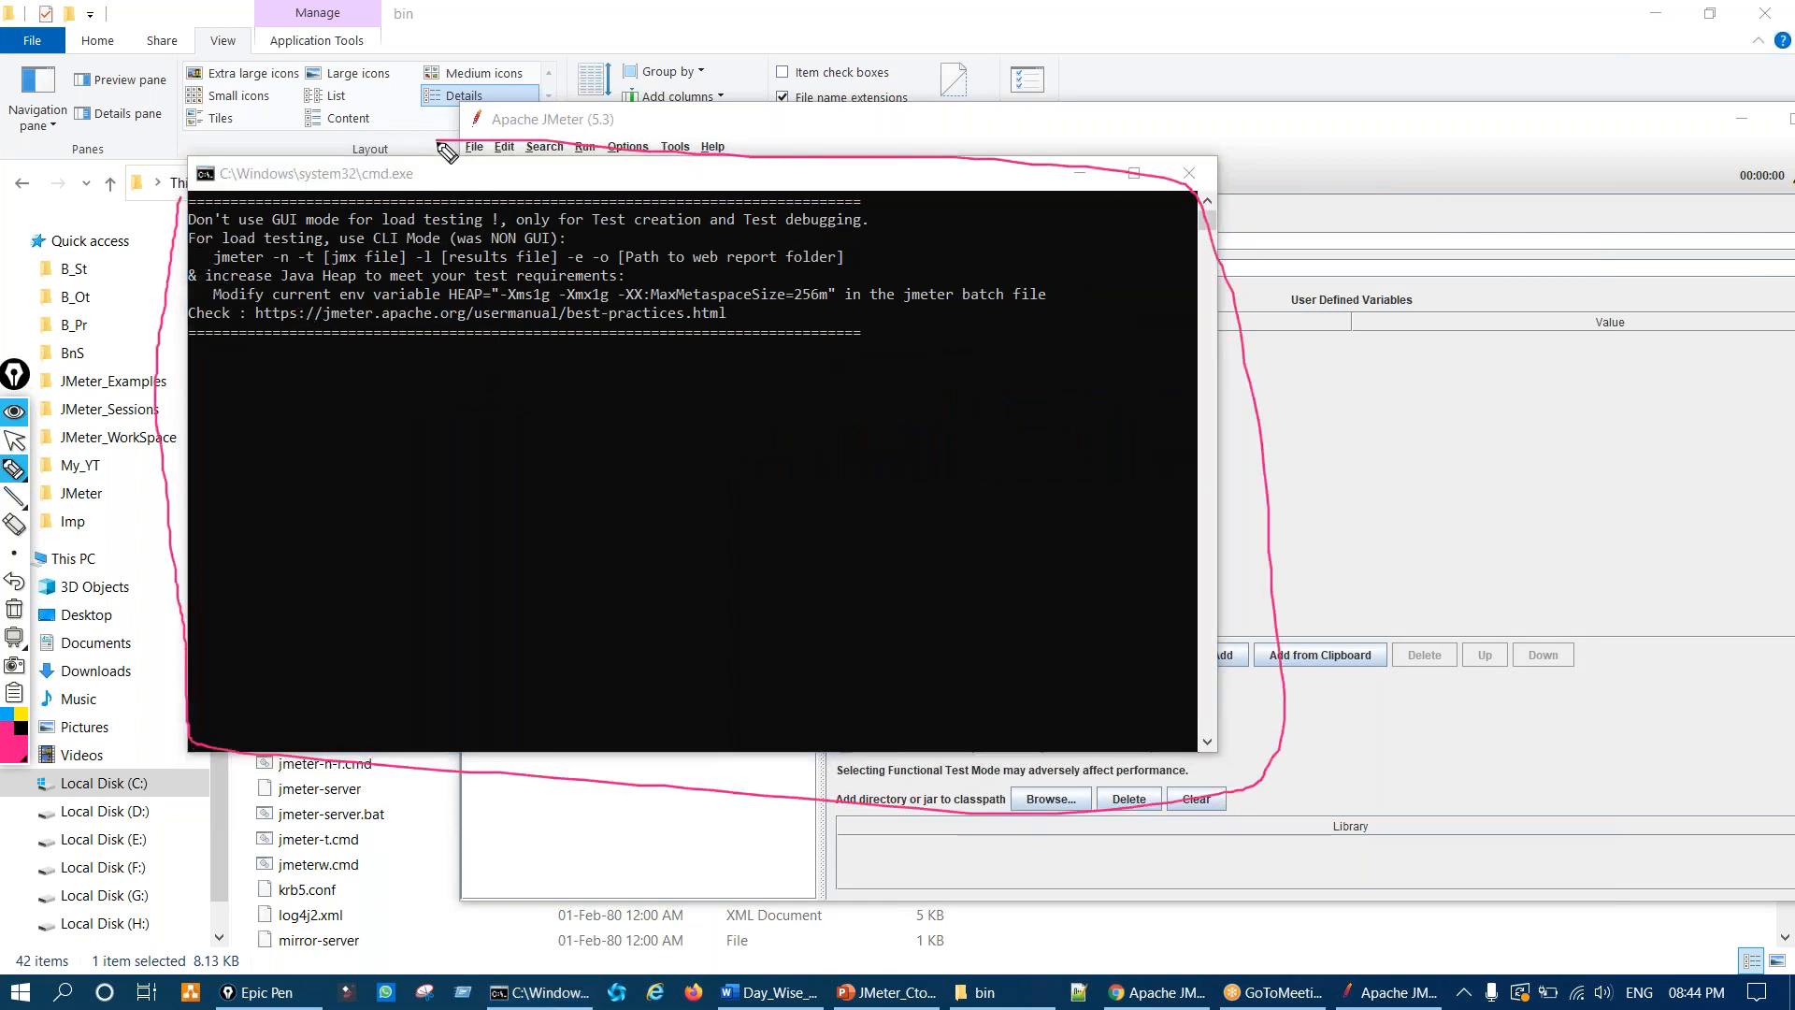
key("ctrl+shift+7")
key("ctrl+shift+2")
left_click(1191, 175)
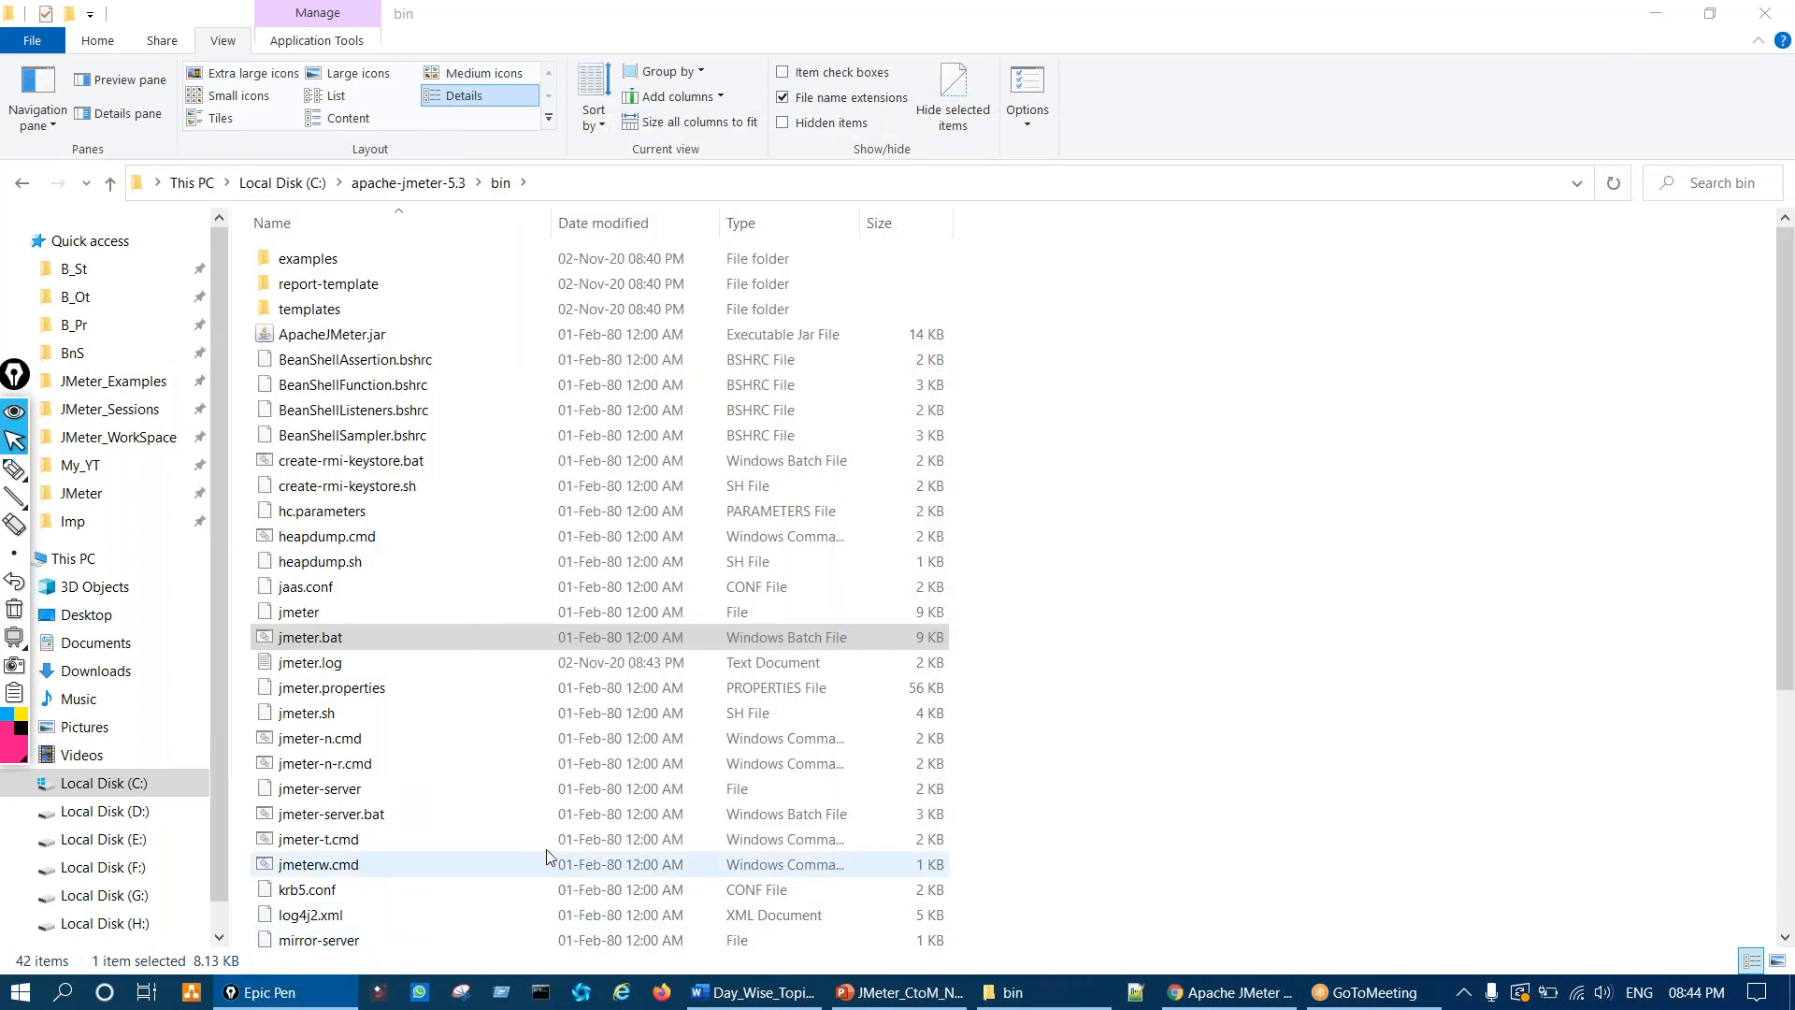
Step: Run jmeter.bat again, move the JMeter window aside, and highlight the startup message in its command window
double_click(349, 642)
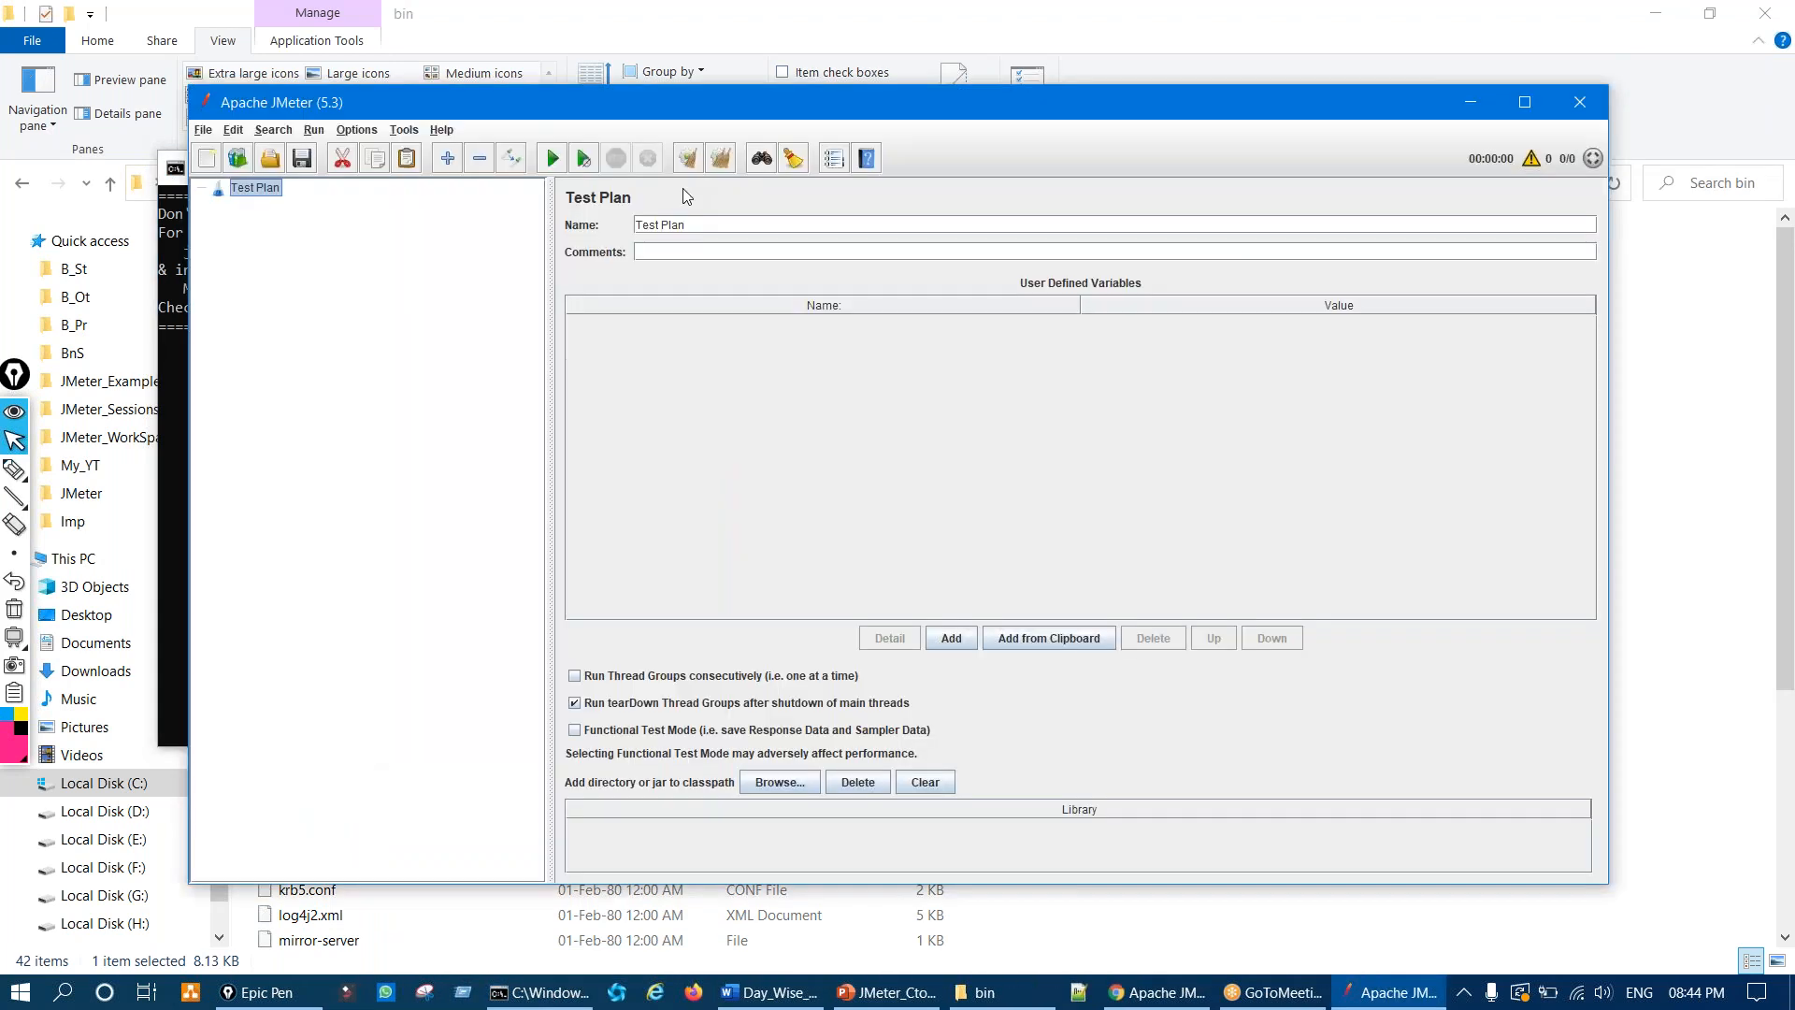
left_click_drag(768, 105, 1107, 174)
left_click(396, 474)
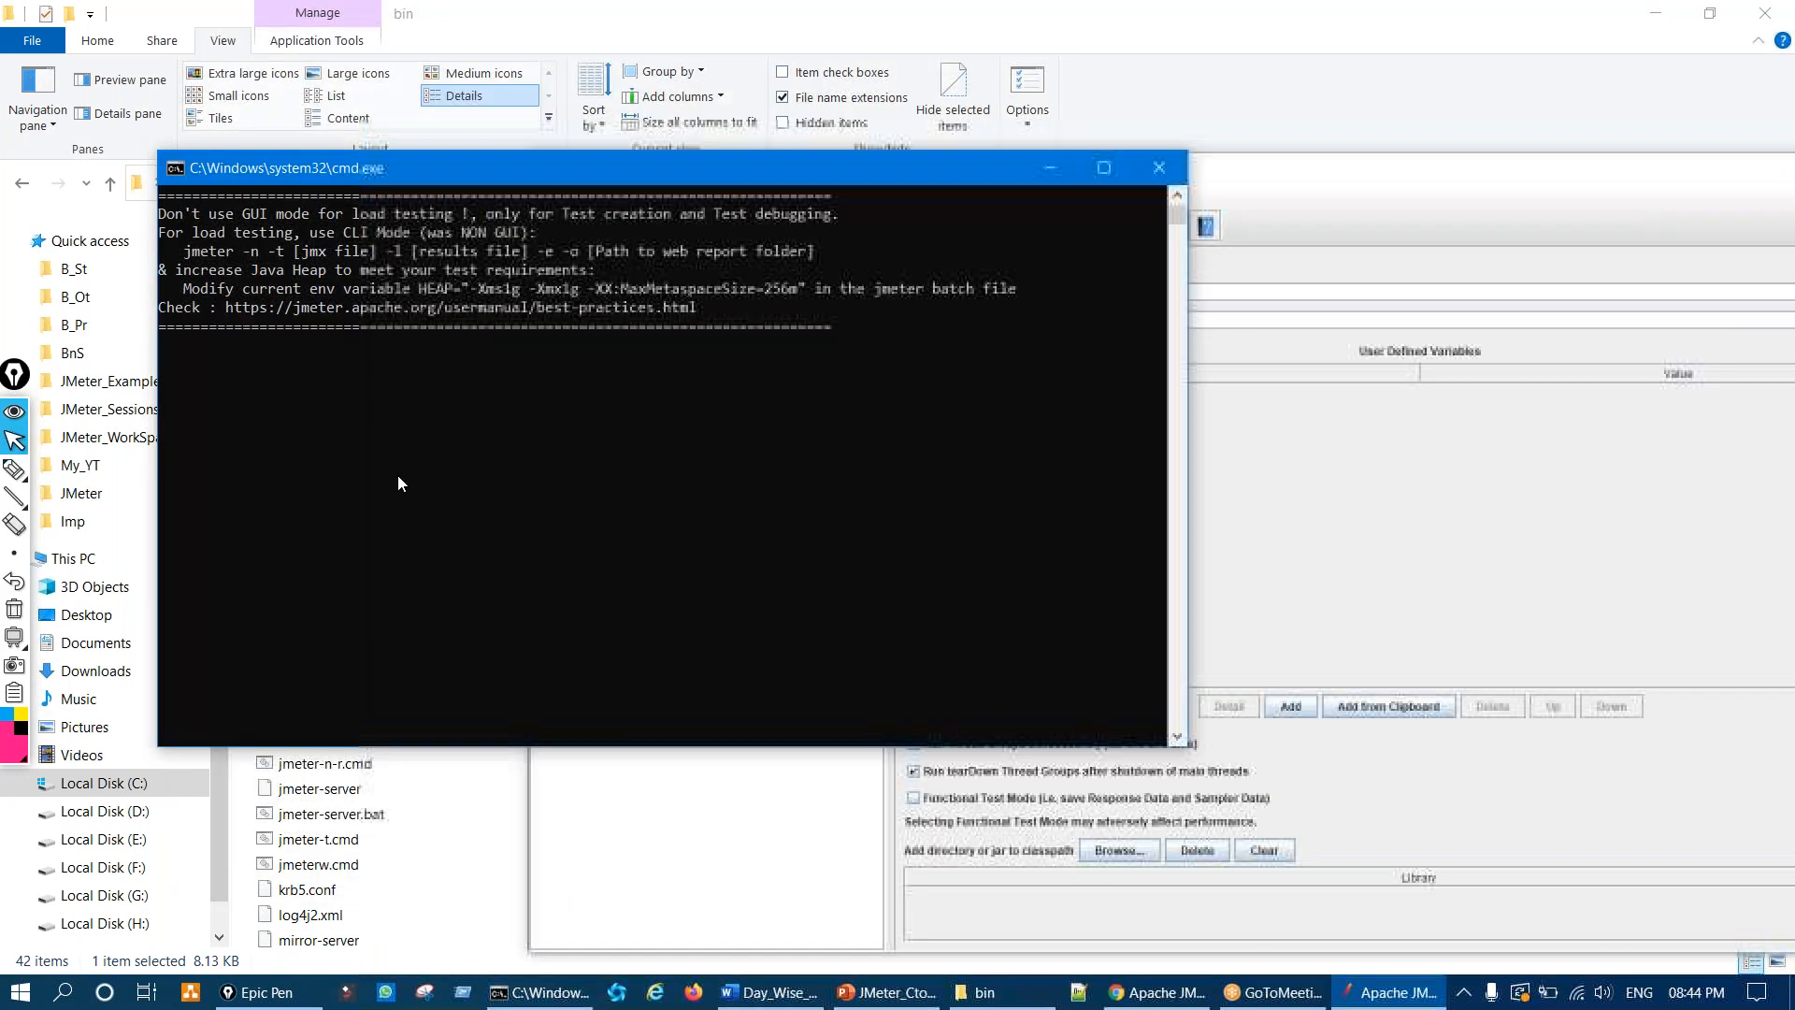
left_click_drag(161, 193, 838, 354)
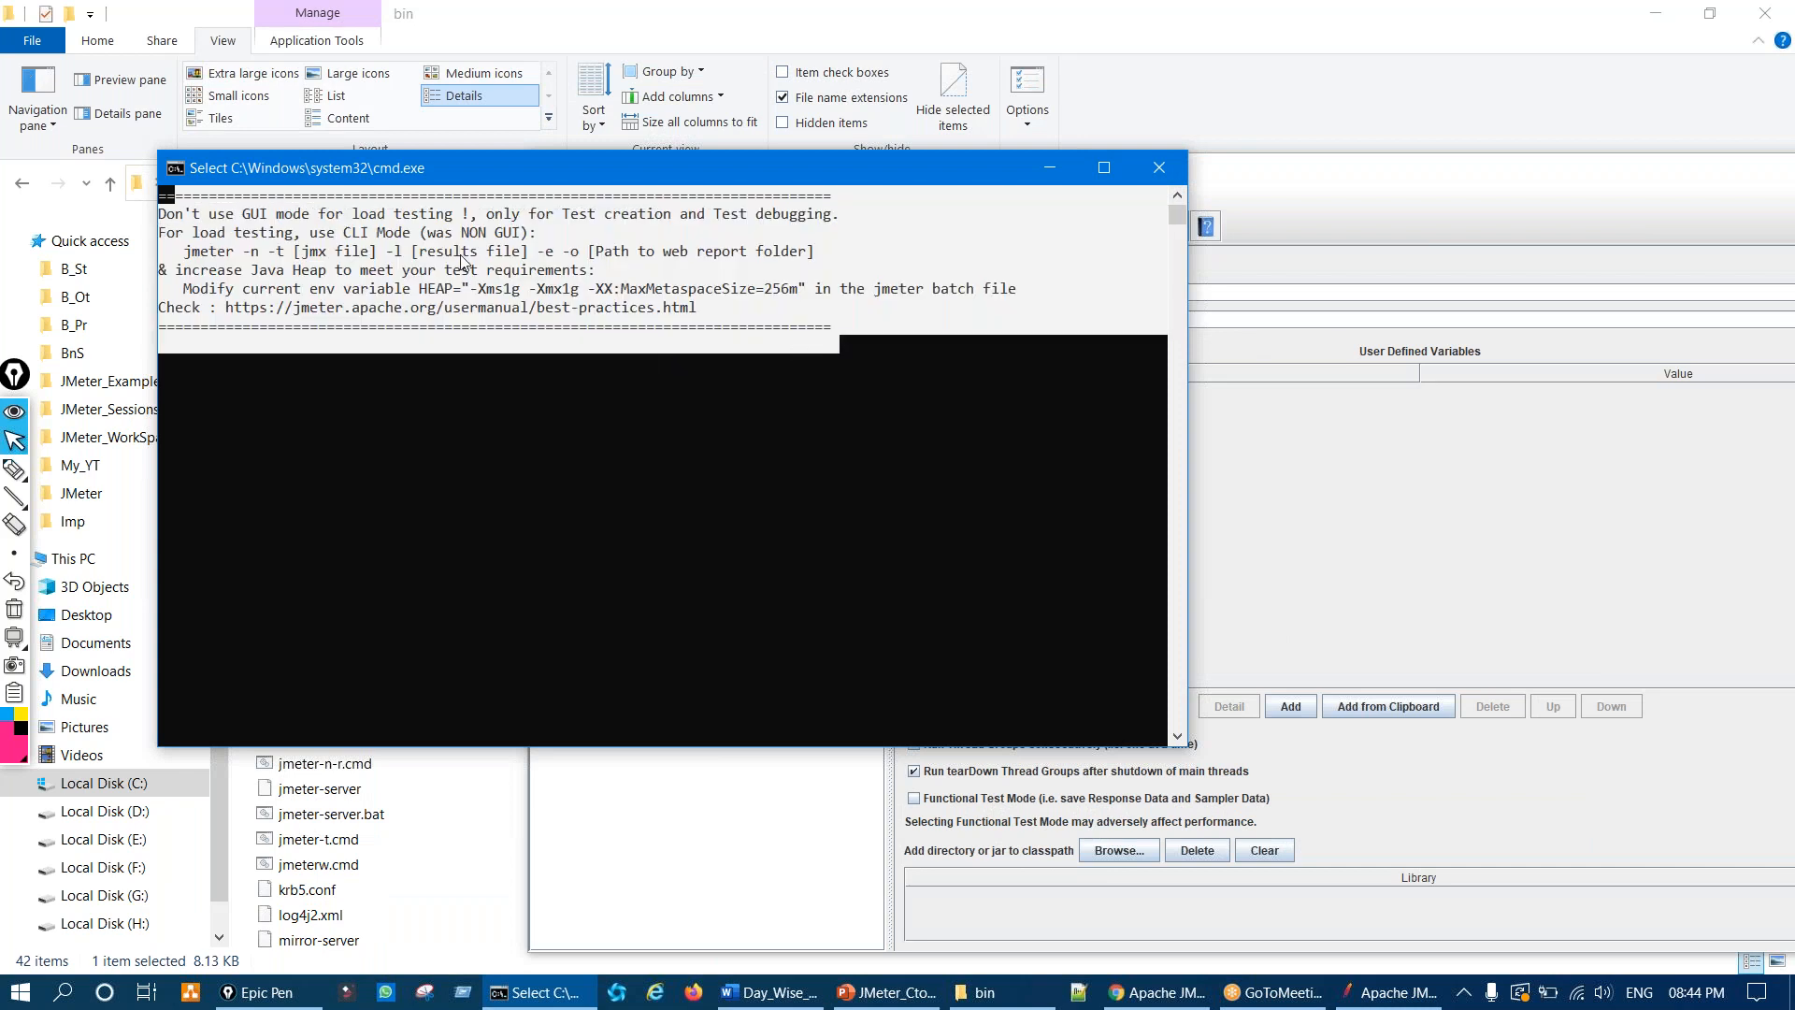
left_click(709, 474)
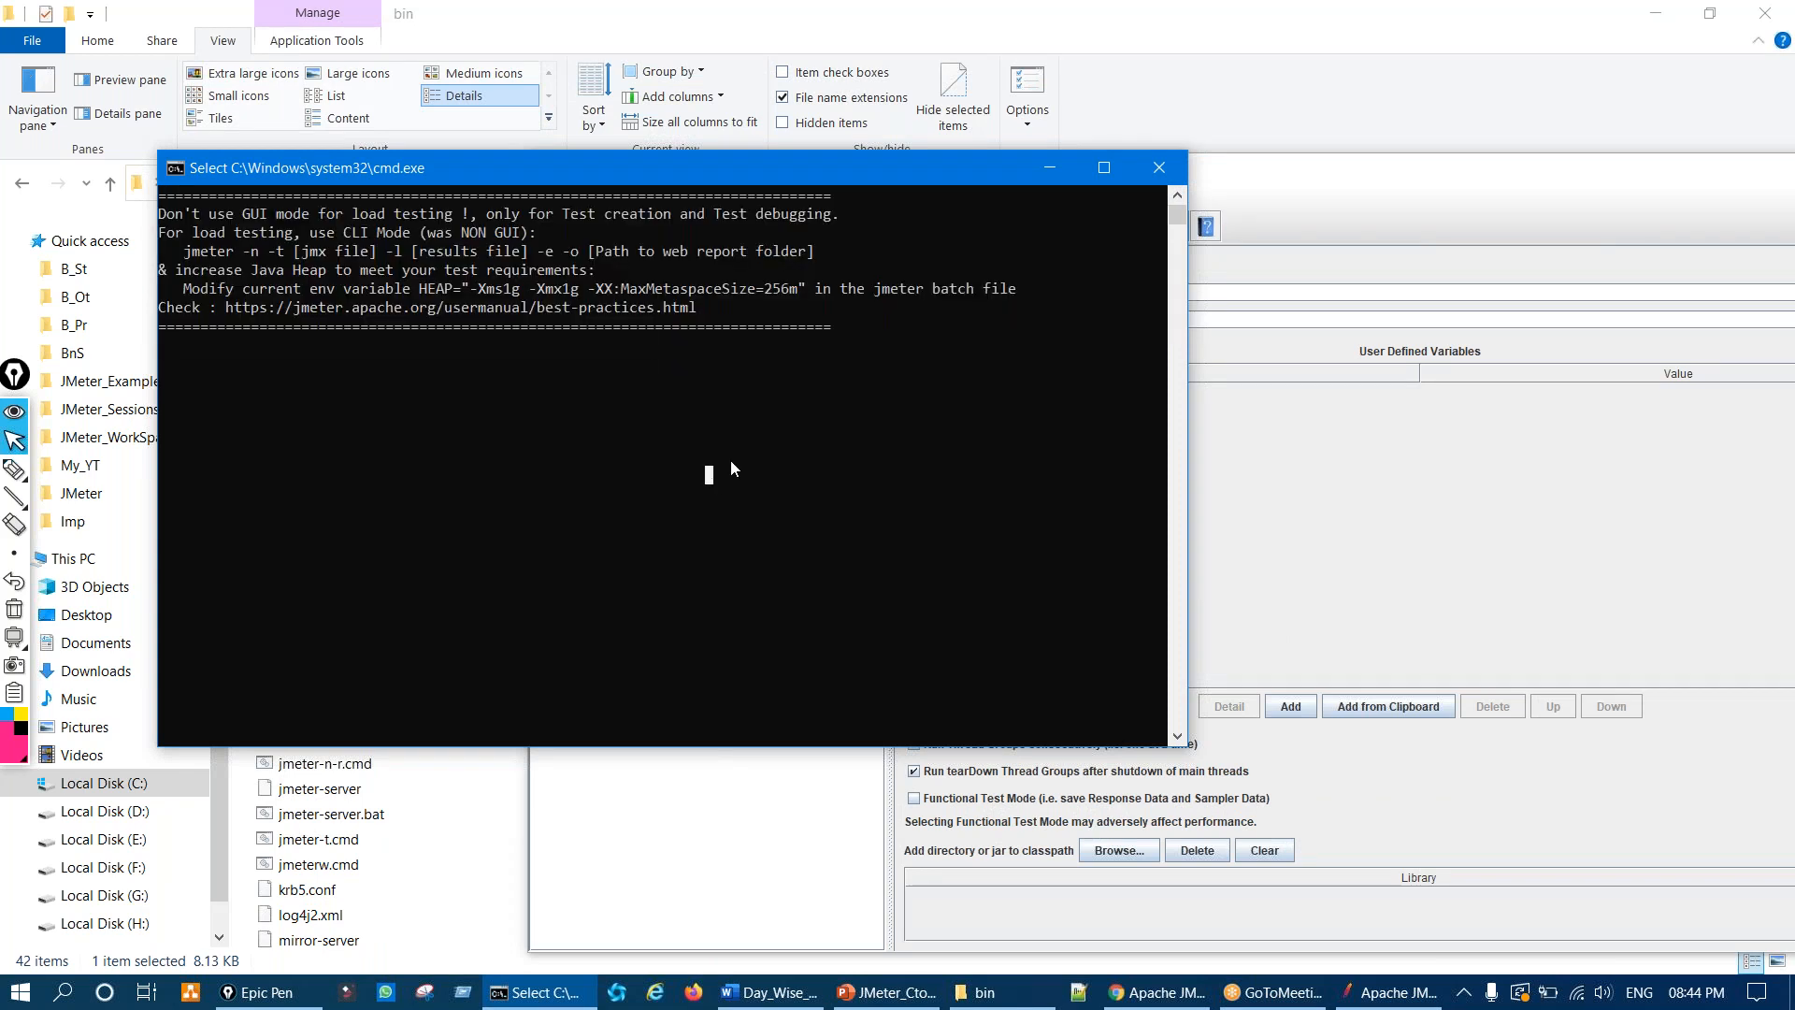
Step: Minimize the command window and maximize the Apache JMeter window
left_click(1051, 170)
left_click_drag(1174, 169, 913, 120)
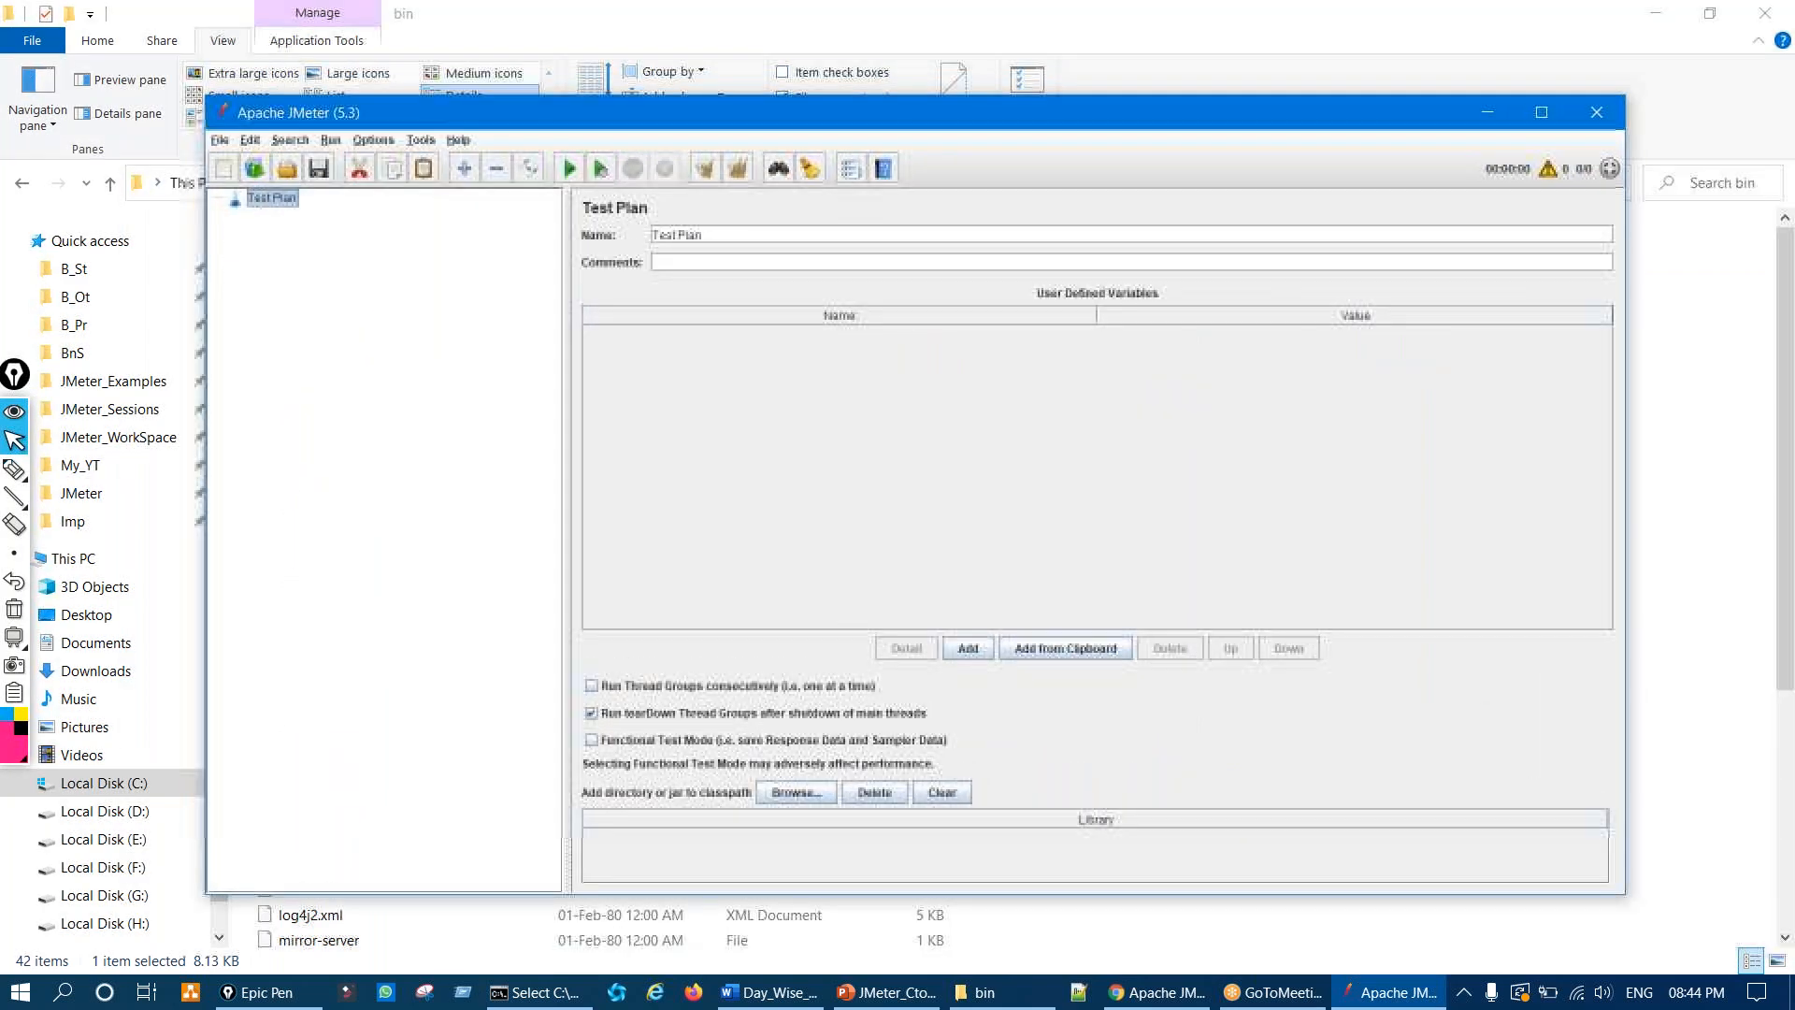
left_click(1544, 107)
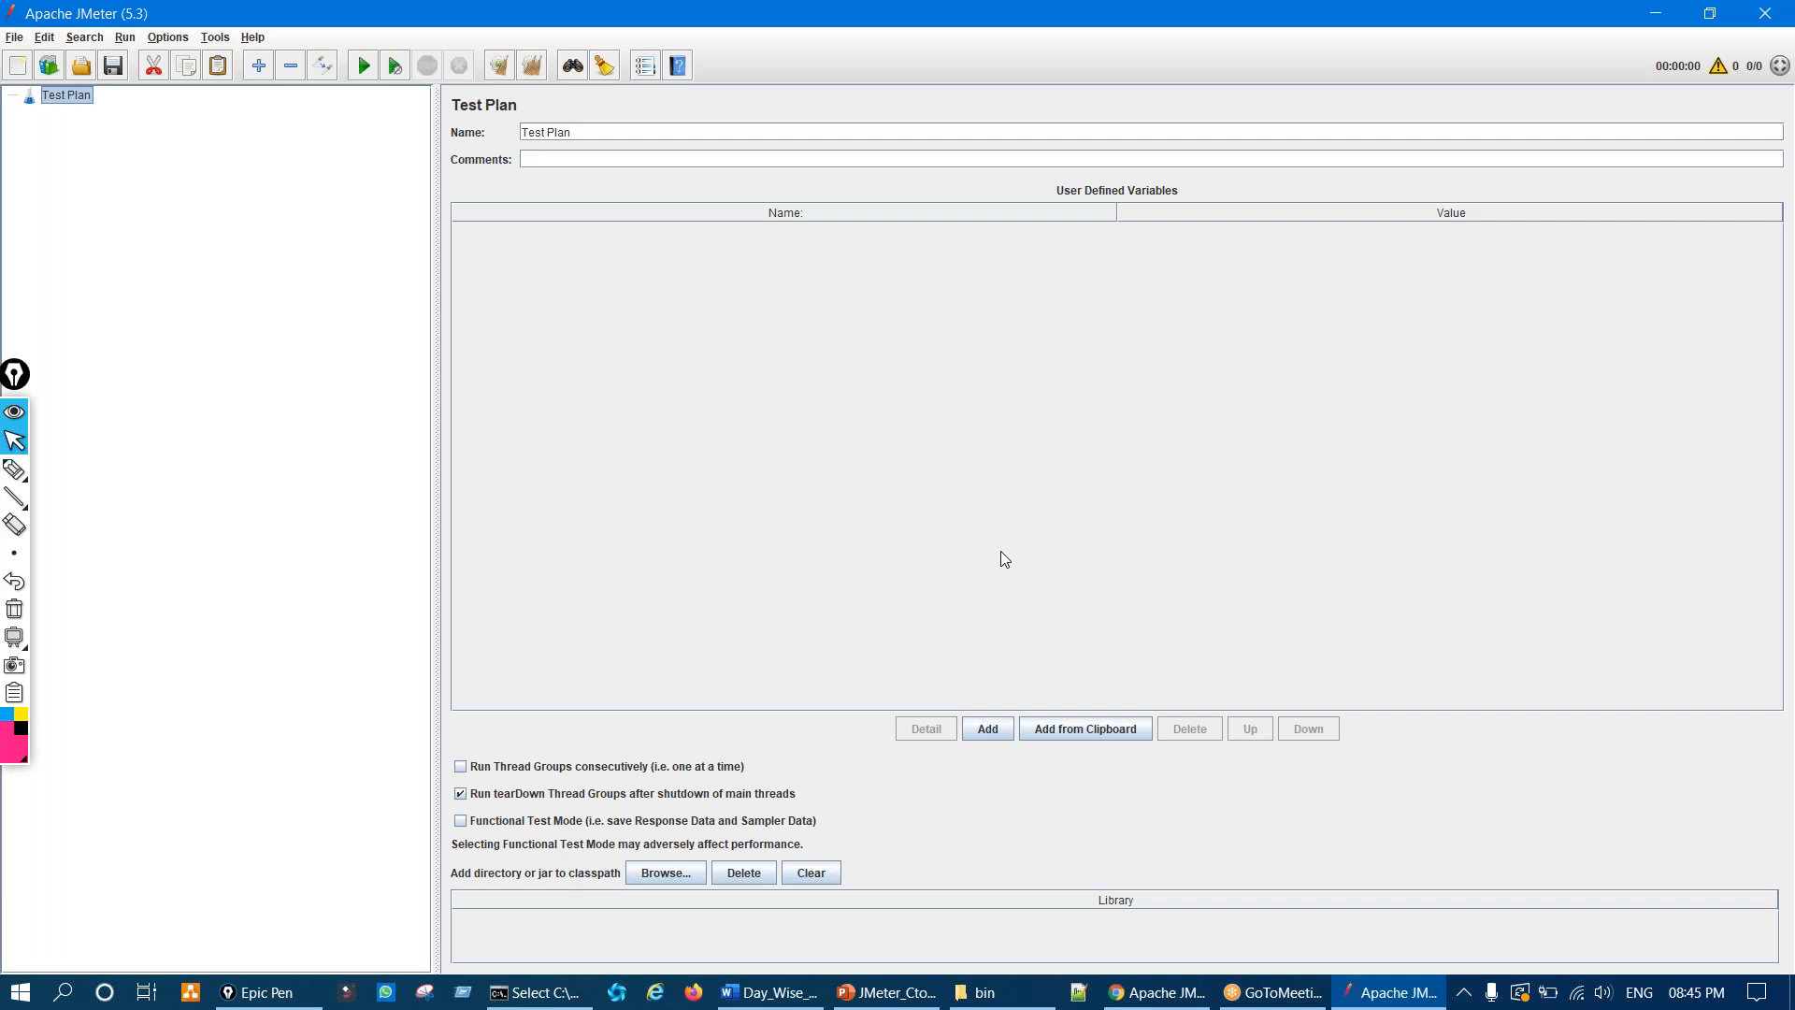
Step: Outline the JMeter window, handwrite "GUI" in the Test Plan pane, underline it, and clear the marks
left_click(14, 468)
mouse_move(2, 112)
left_mouse_down()
mouse_move(425, 938)
mouse_move(1591, 365)
left_mouse_up()
mouse_move(1587, 246)
left_mouse_down()
mouse_move(645, 80)
mouse_move(11, 89)
left_mouse_up()
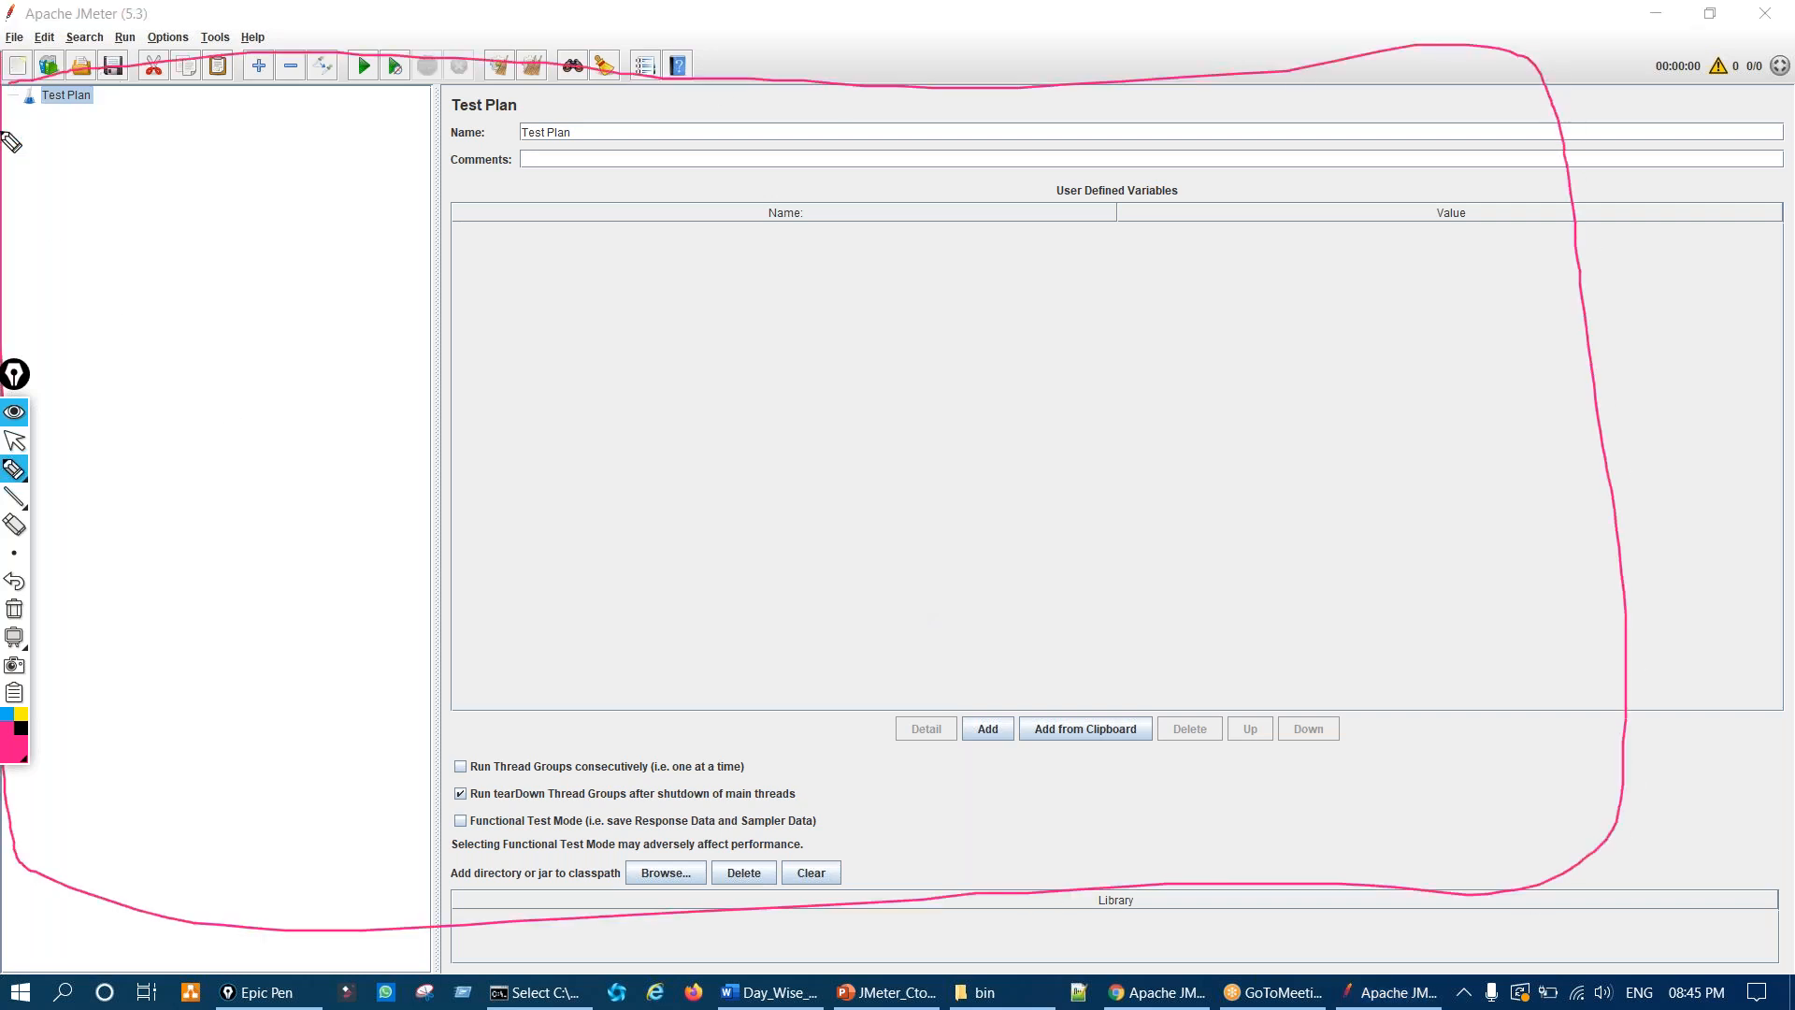
mouse_move(706, 402)
left_mouse_down()
mouse_move(809, 598)
mouse_move(805, 510)
left_mouse_up()
mouse_move(820, 402)
left_mouse_down()
mouse_move(903, 432)
mouse_move(908, 377)
left_mouse_up()
mouse_move(962, 325)
left_mouse_down()
mouse_move(1033, 472)
mouse_move(997, 296)
left_mouse_up()
left_click_drag(925, 615, 1061, 556)
left_click_drag(1077, 541, 974, 641)
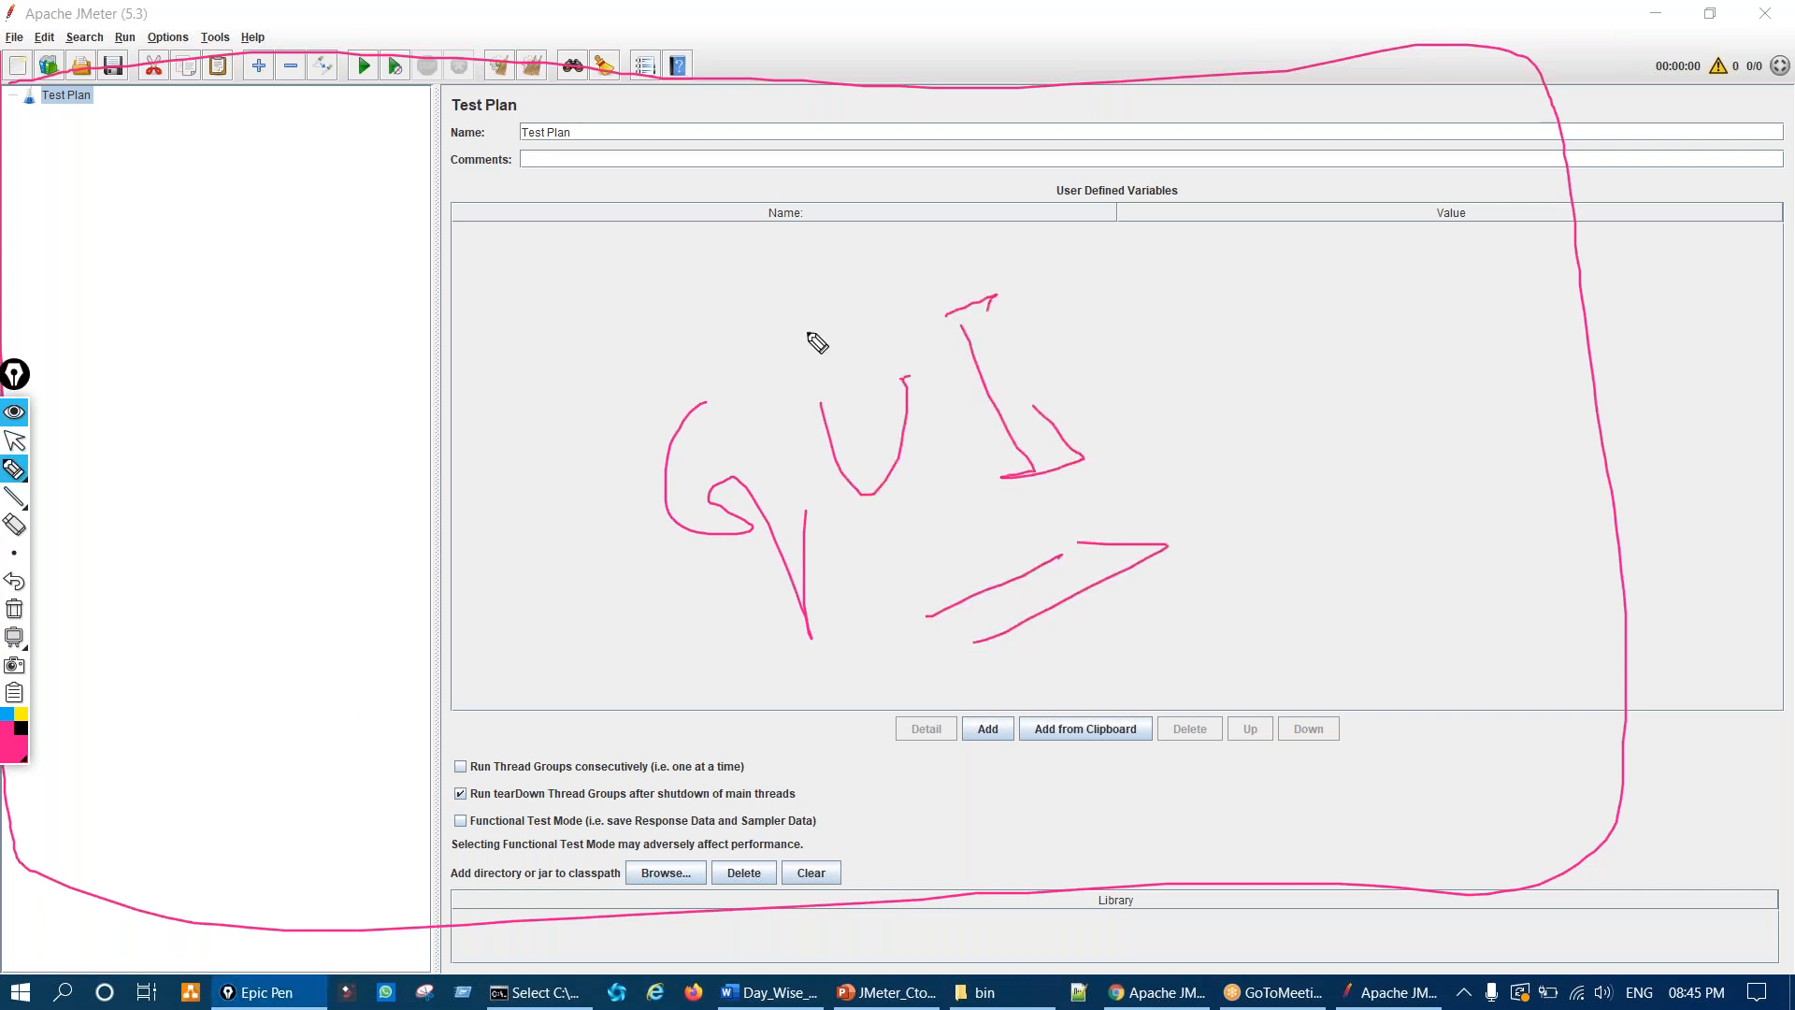
key("ctrl+shift+7")
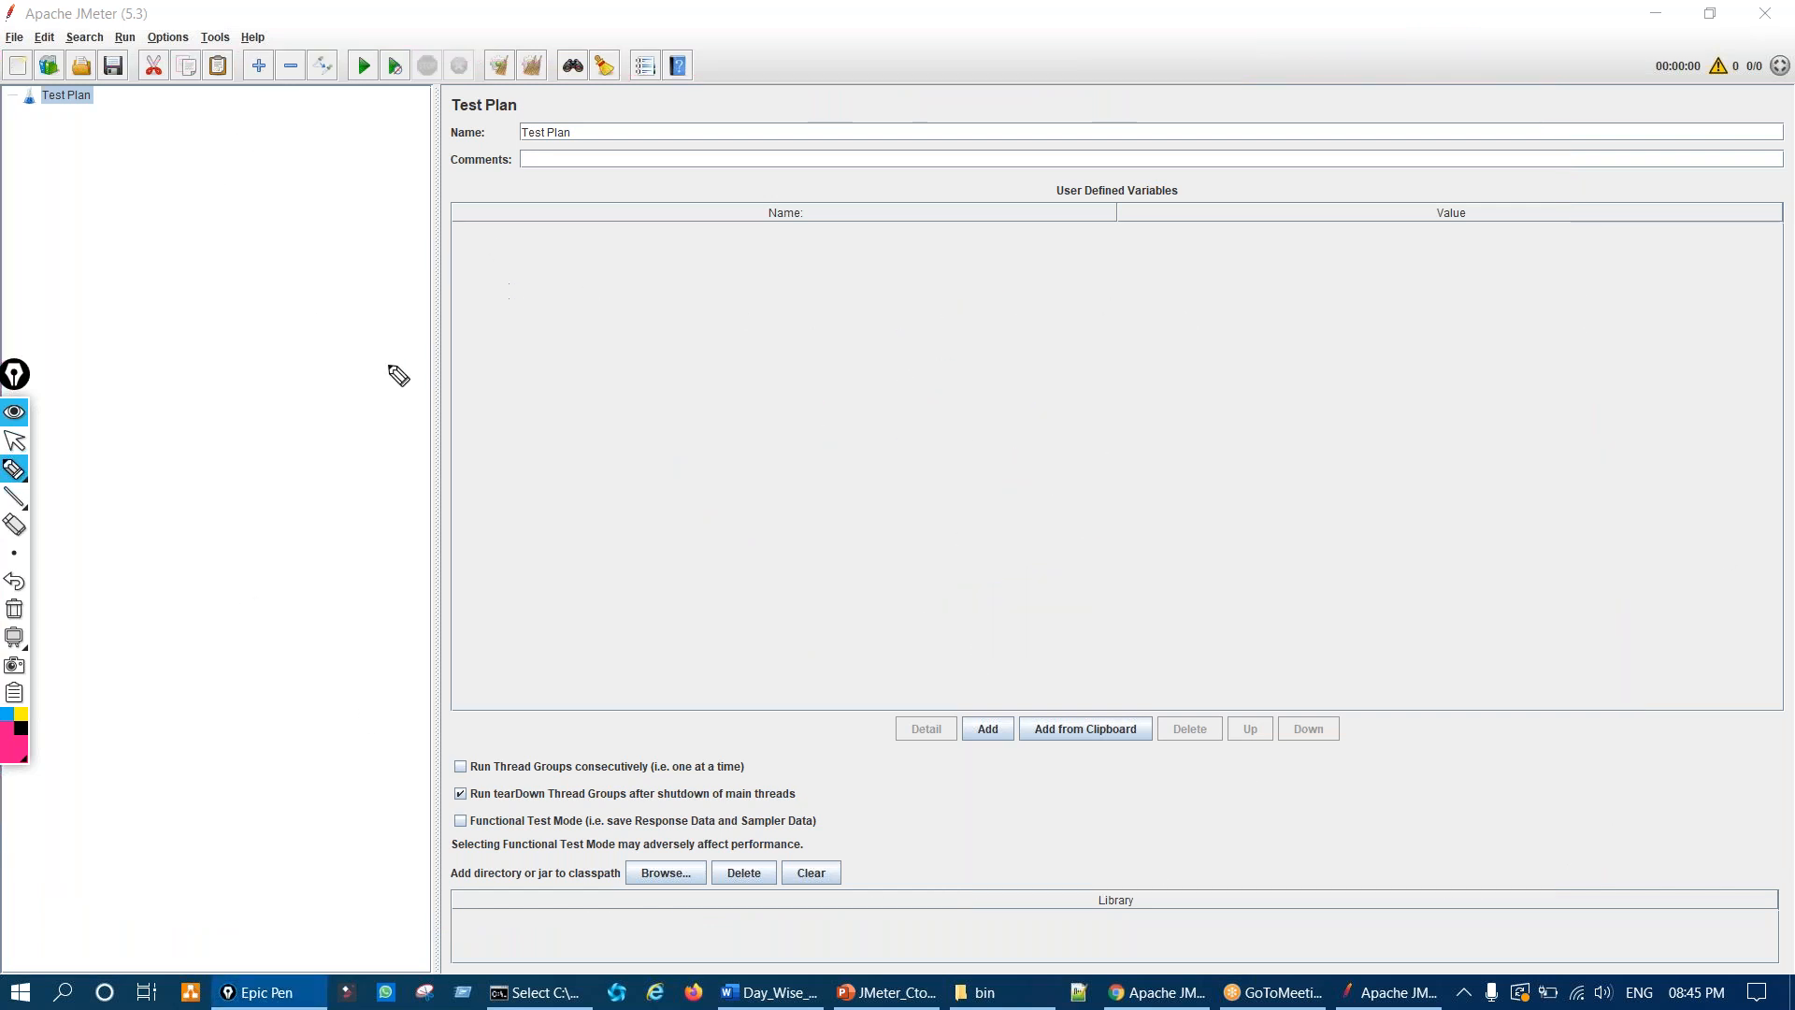
Step: Circle JMeter's menu and toolbar area and clear it, mark the Test Plan node with a circle and arrow, and clear again
mouse_move(39, 10)
left_mouse_down()
mouse_move(2, 51)
mouse_move(392, 152)
mouse_move(584, 17)
mouse_move(48, 20)
left_mouse_up()
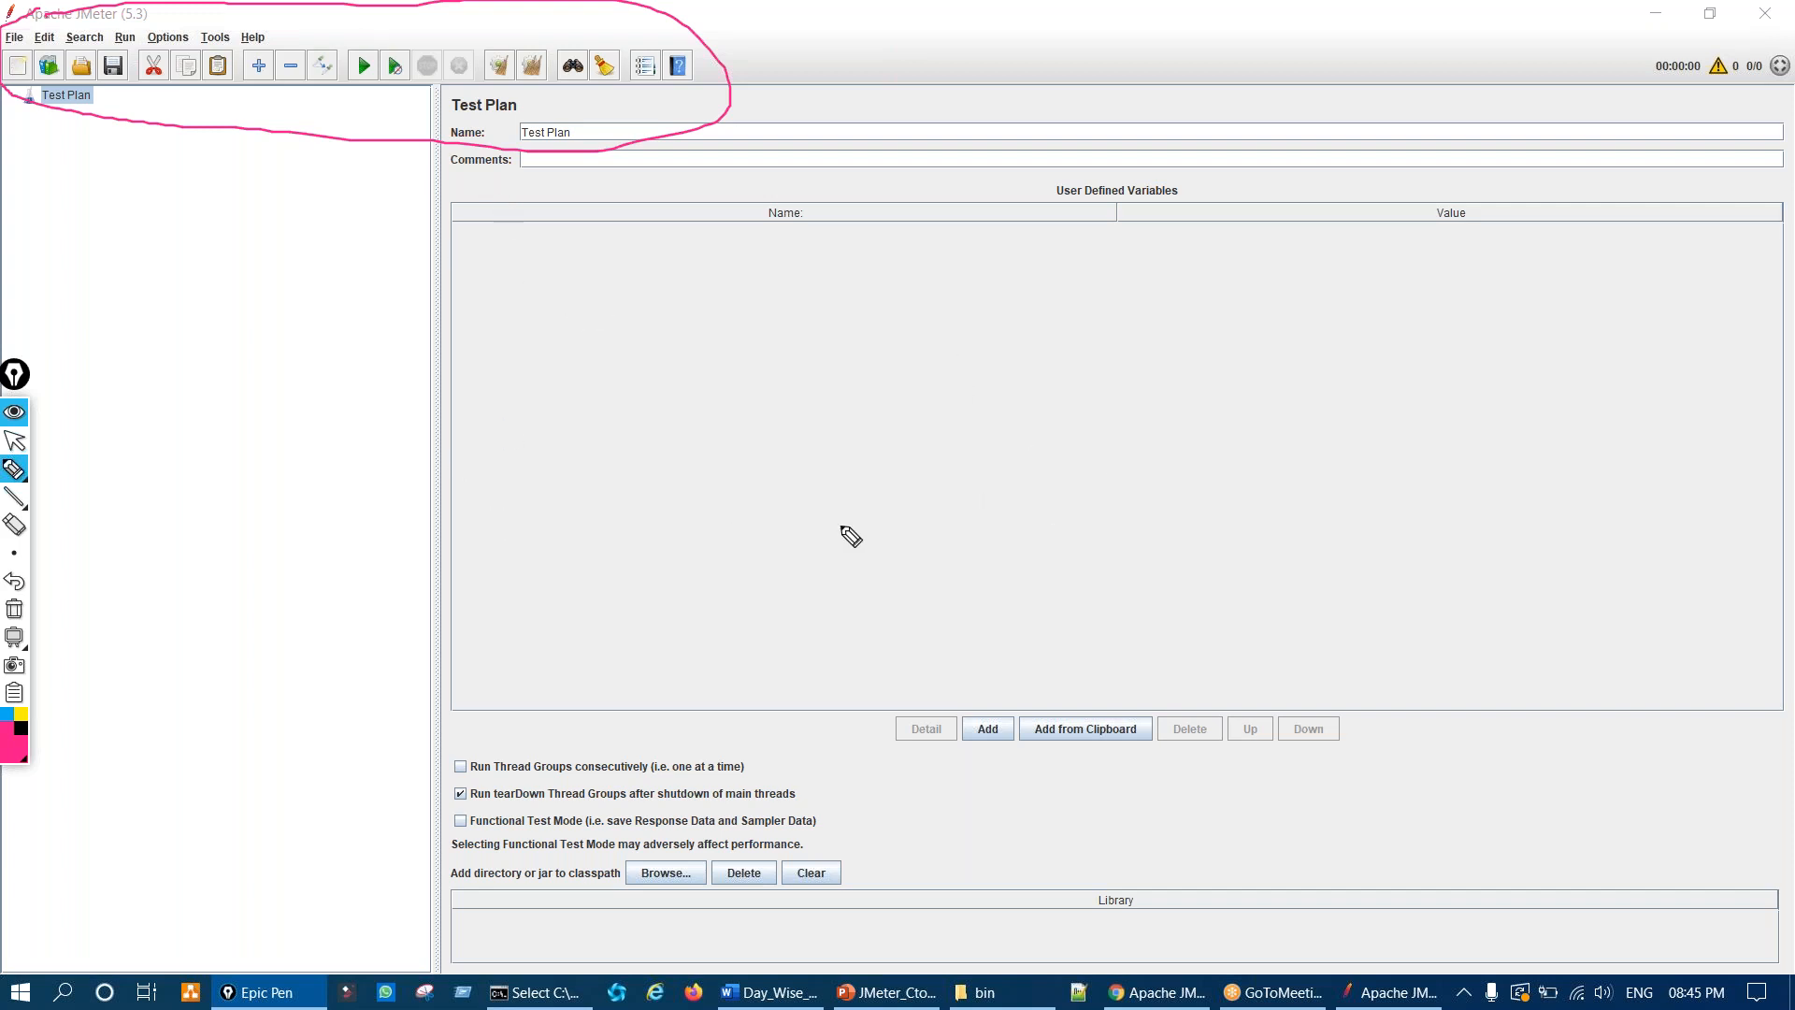
left_click(14, 609)
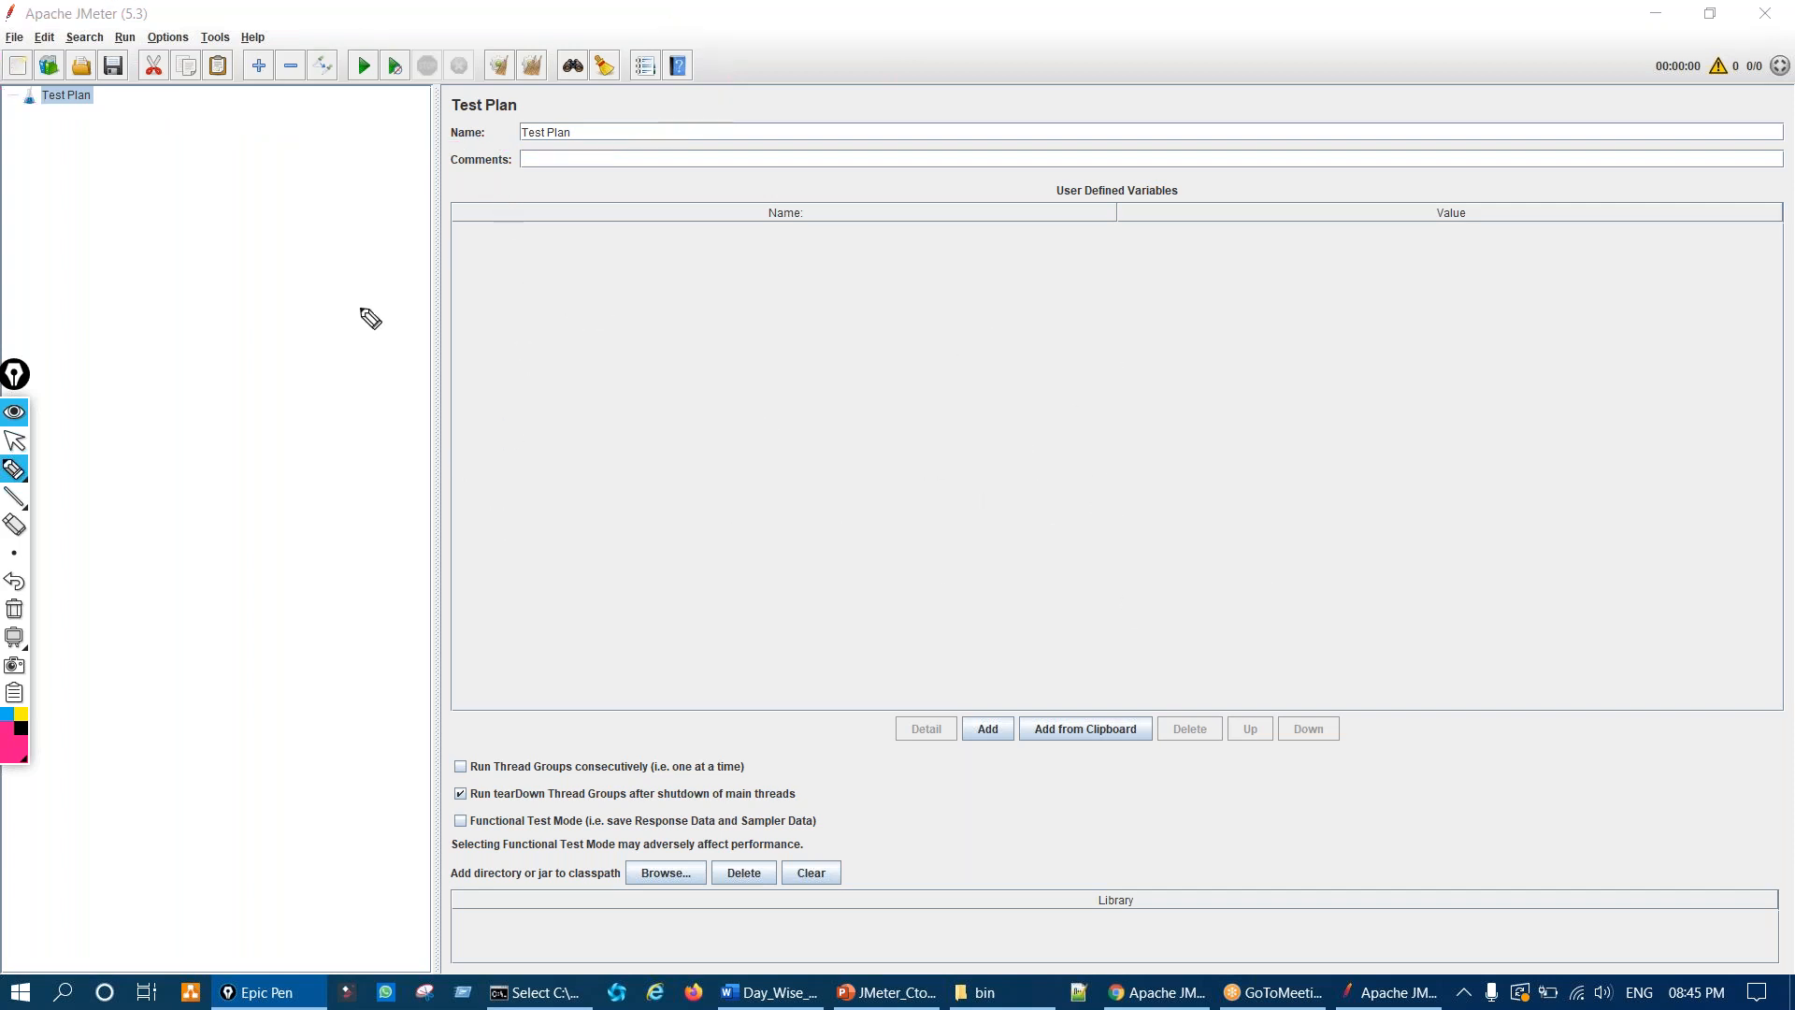
mouse_move(67, 97)
left_mouse_down()
mouse_move(12, 112)
mouse_move(84, 128)
mouse_move(70, 79)
mouse_move(42, 77)
mouse_move(145, 327)
left_mouse_up()
mouse_move(89, 130)
left_mouse_down()
mouse_move(72, 166)
mouse_move(138, 147)
left_mouse_up()
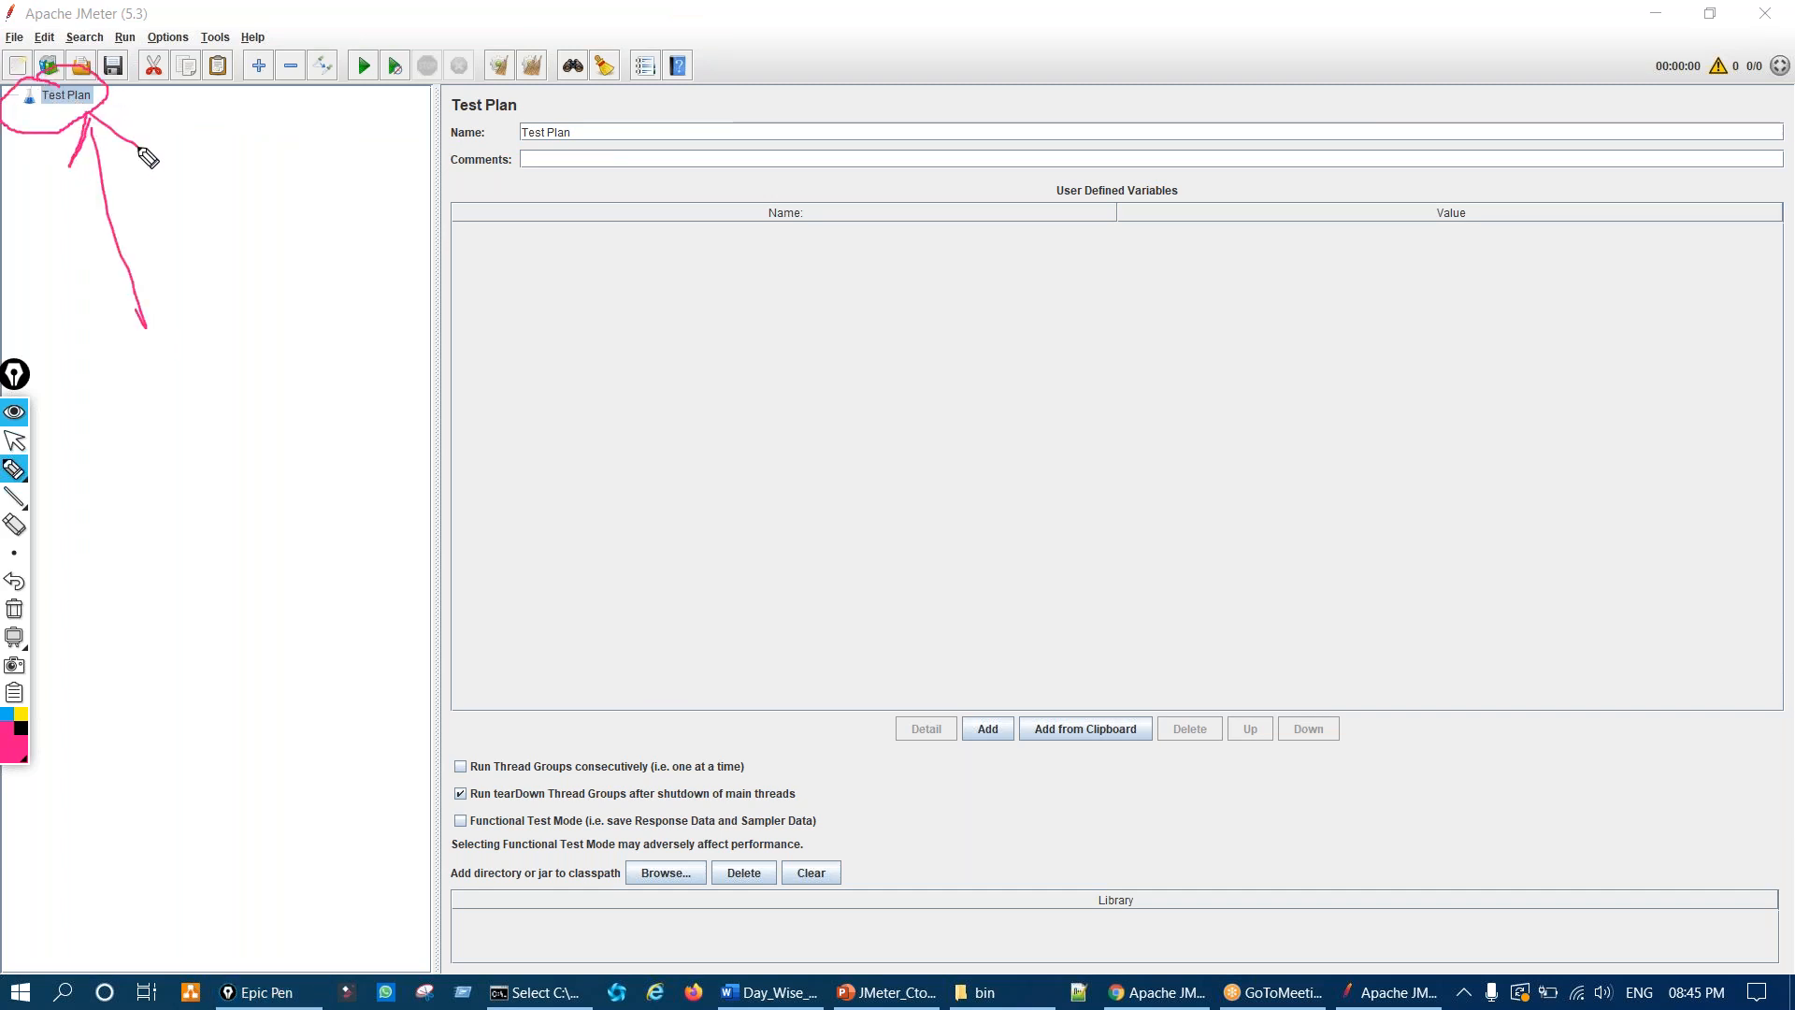
left_click_drag(147, 384, 226, 348)
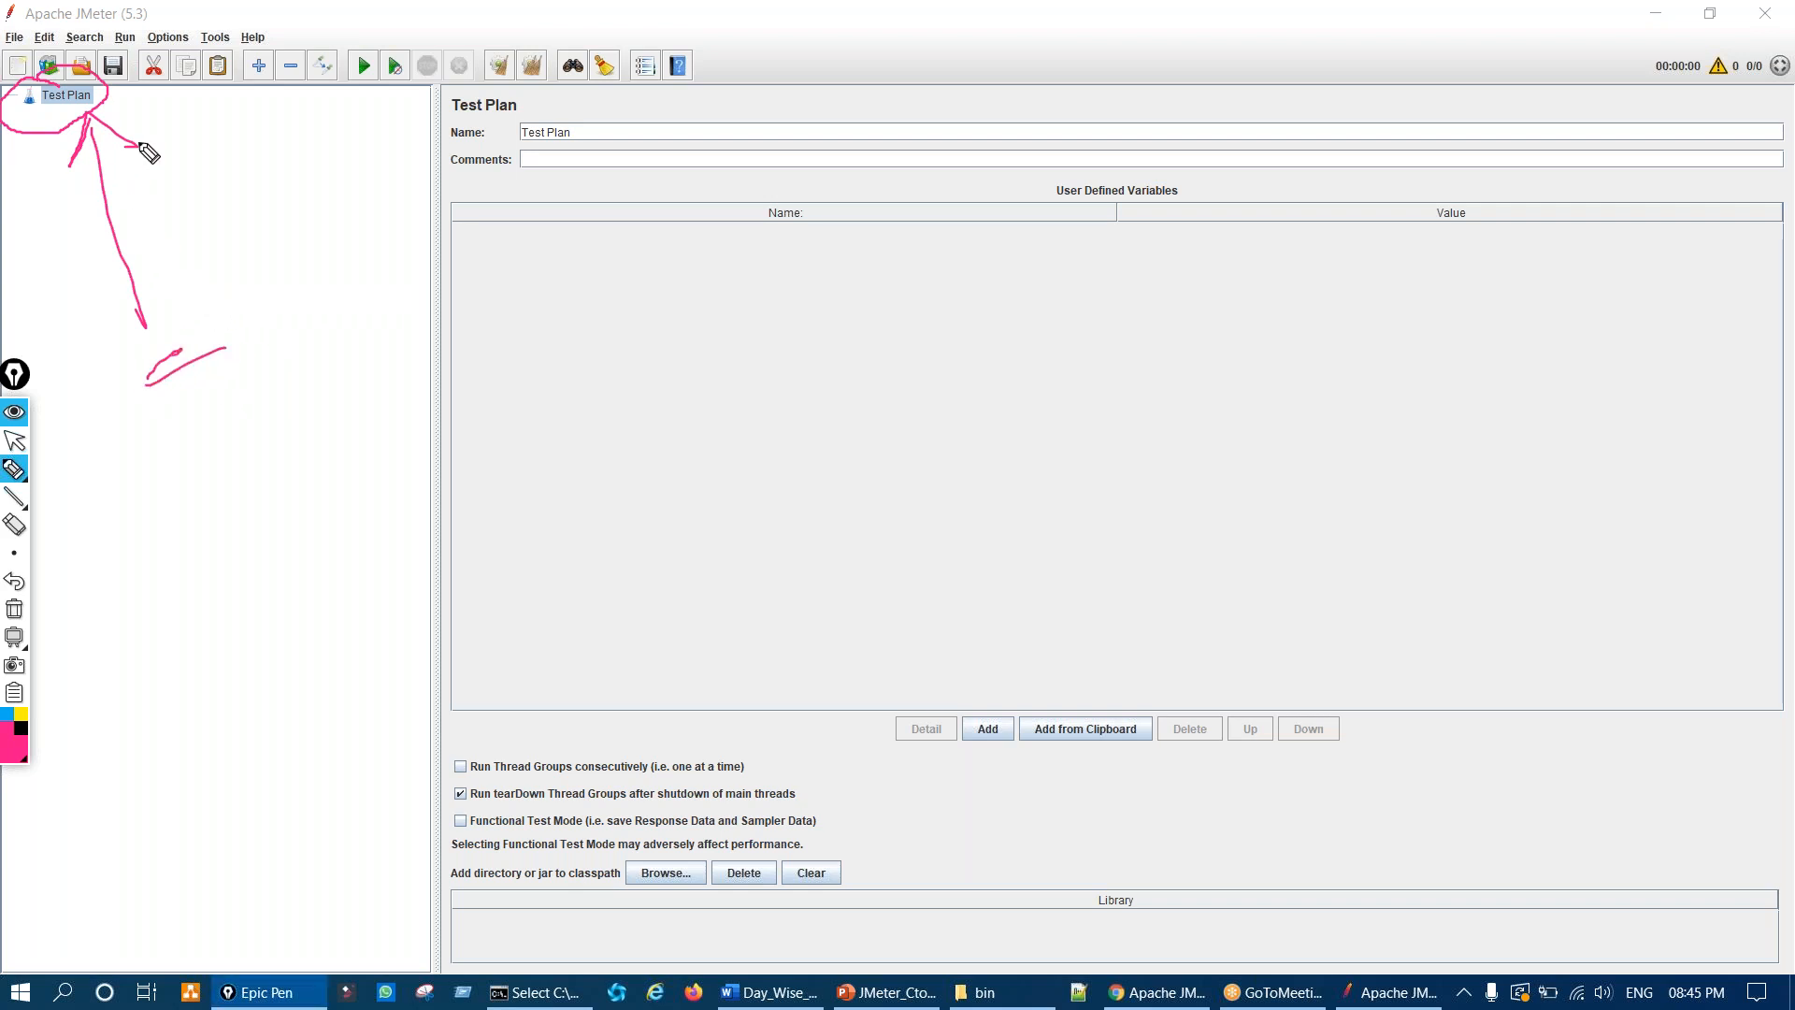
key("ctrl+shift+7")
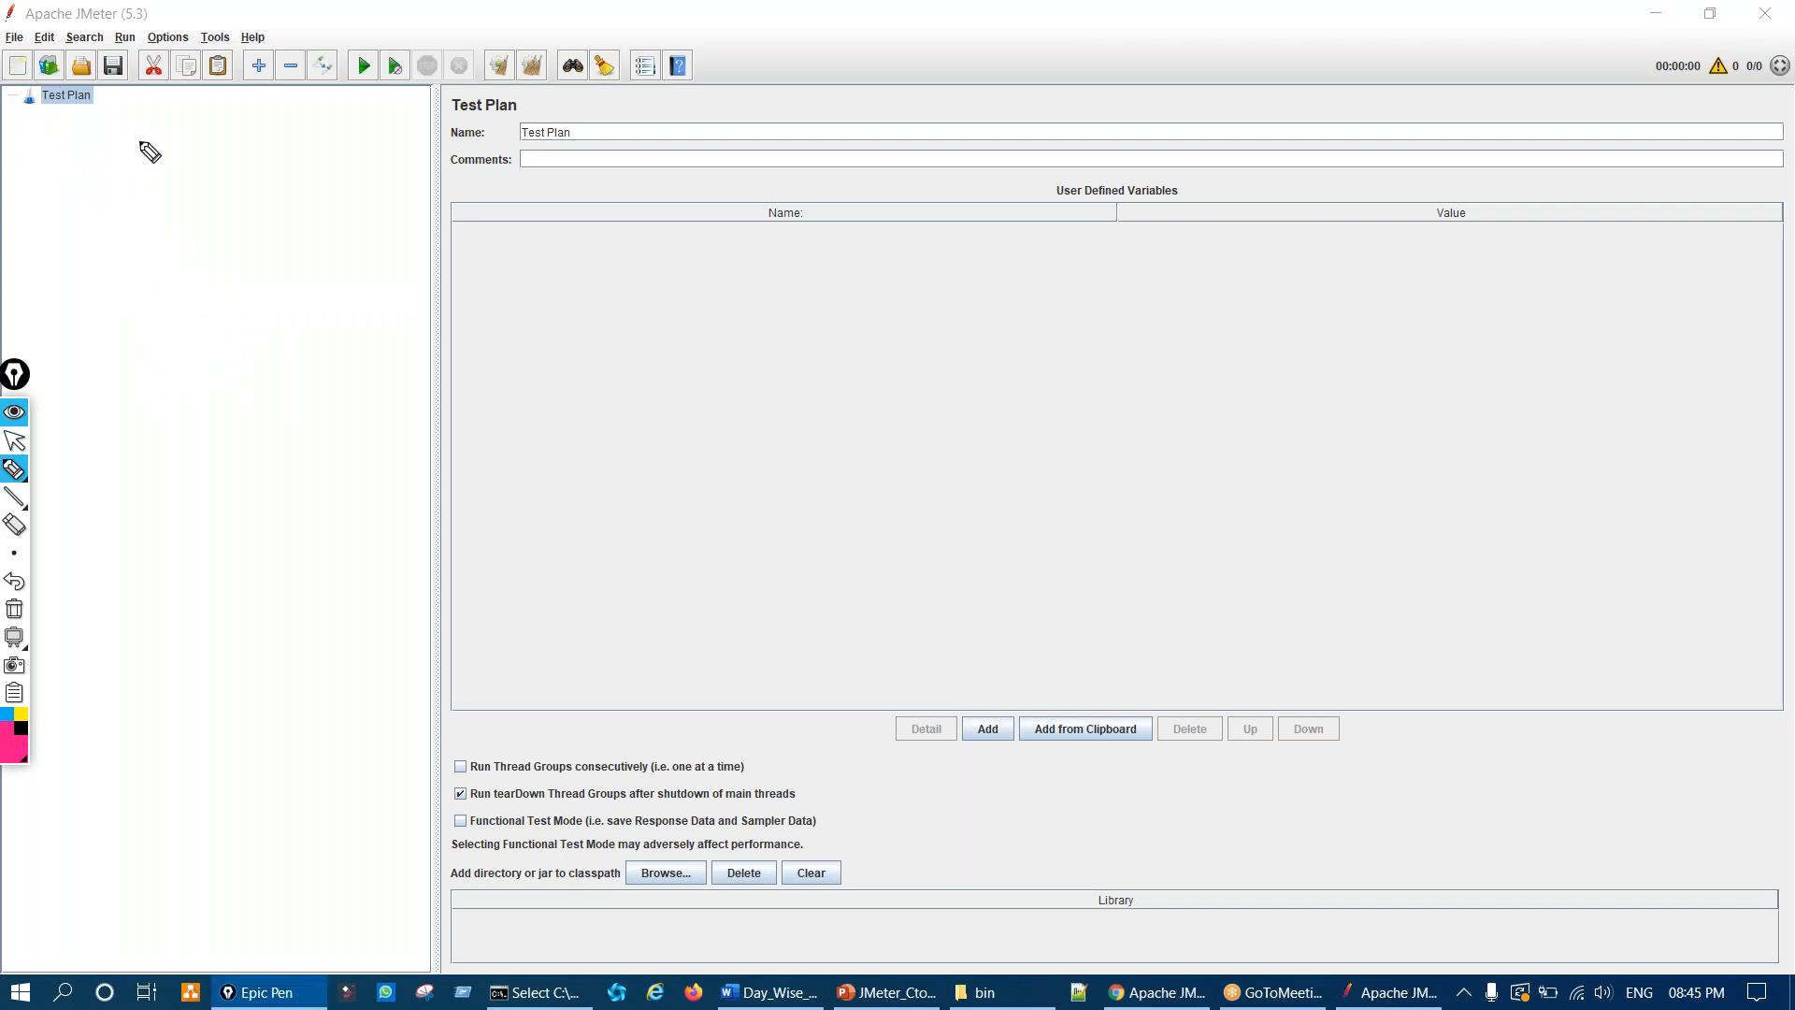
Step: Change JMeter's look and feel to Darklaf - Darcula
key("ctrl+shift+1")
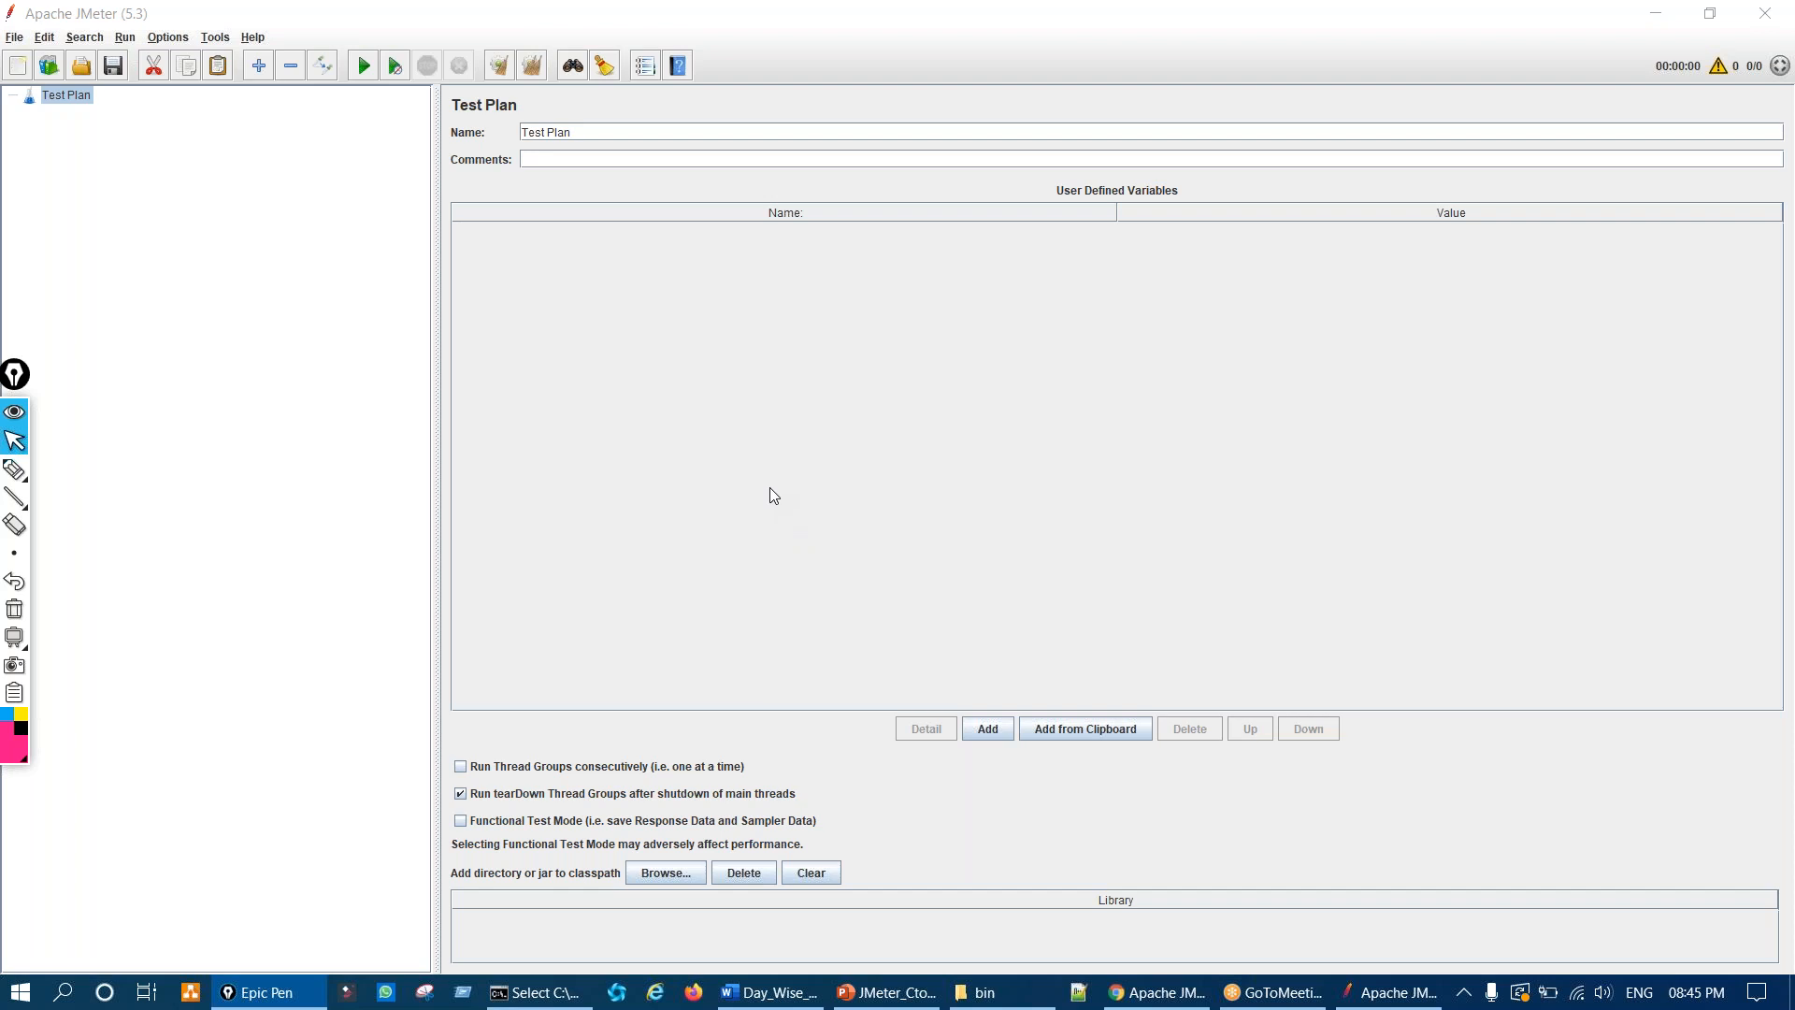
key("ctrl+shift+2")
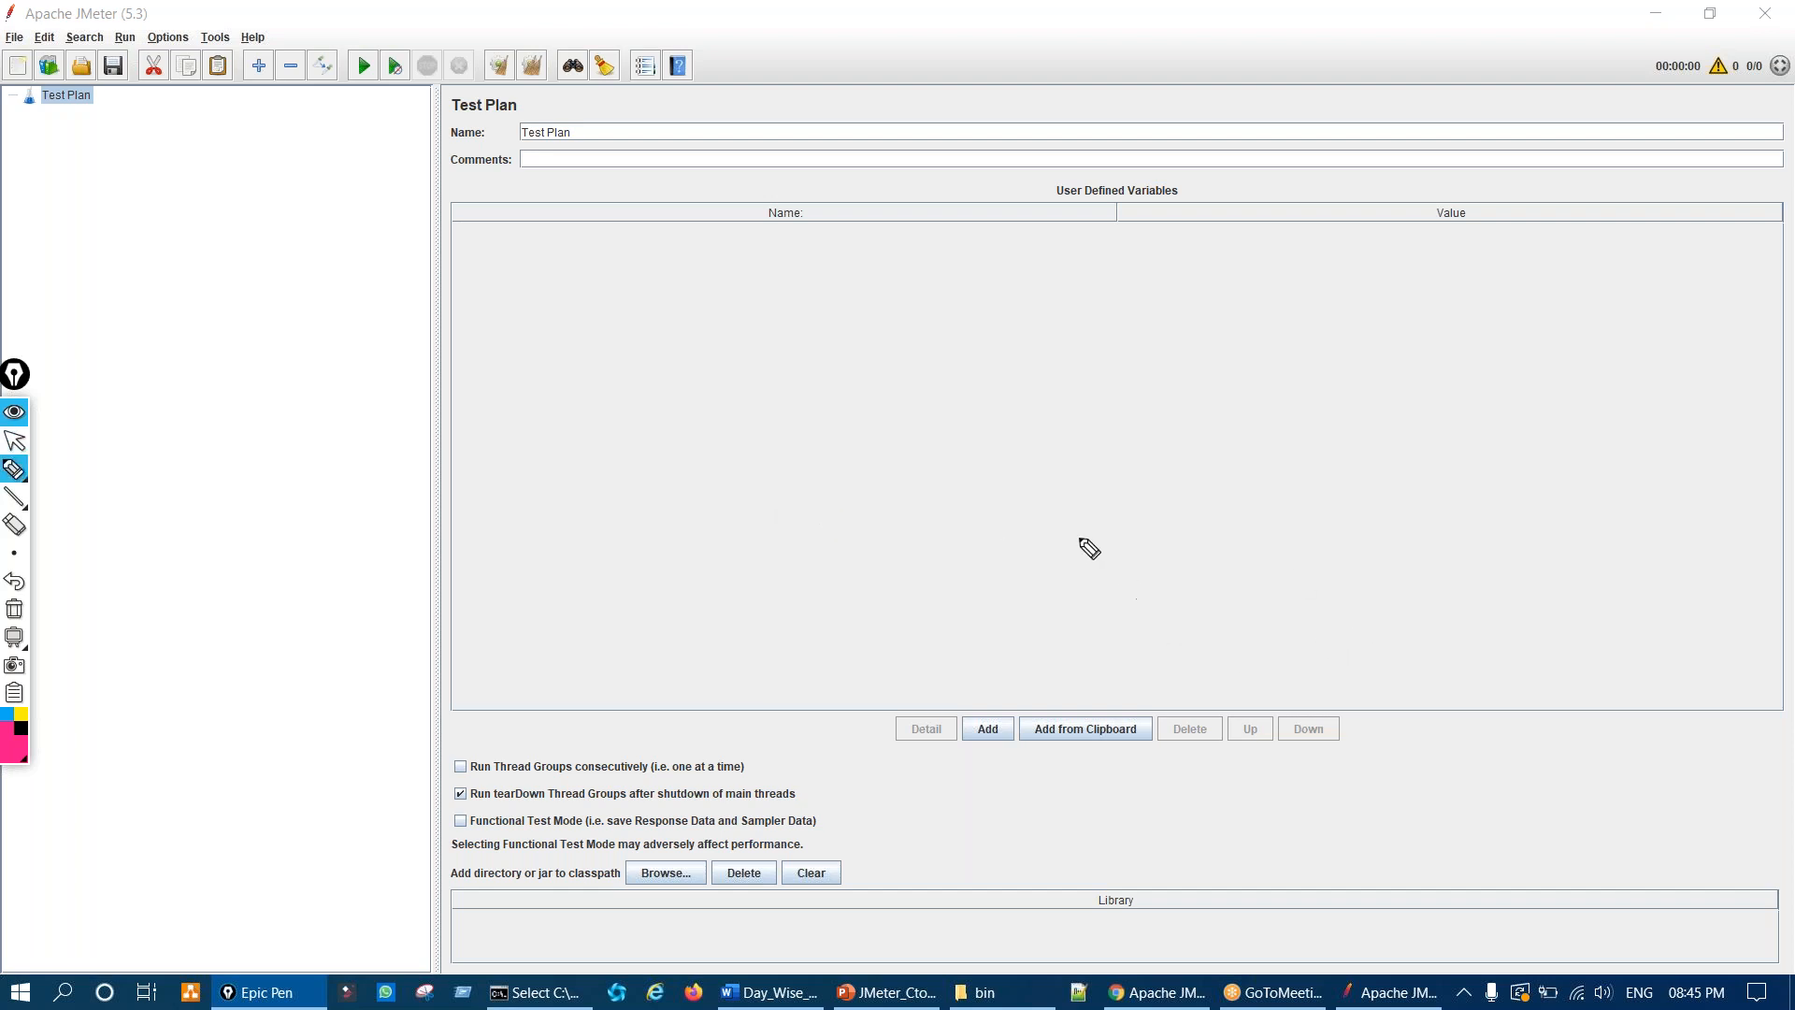
key("ctrl+shift+1")
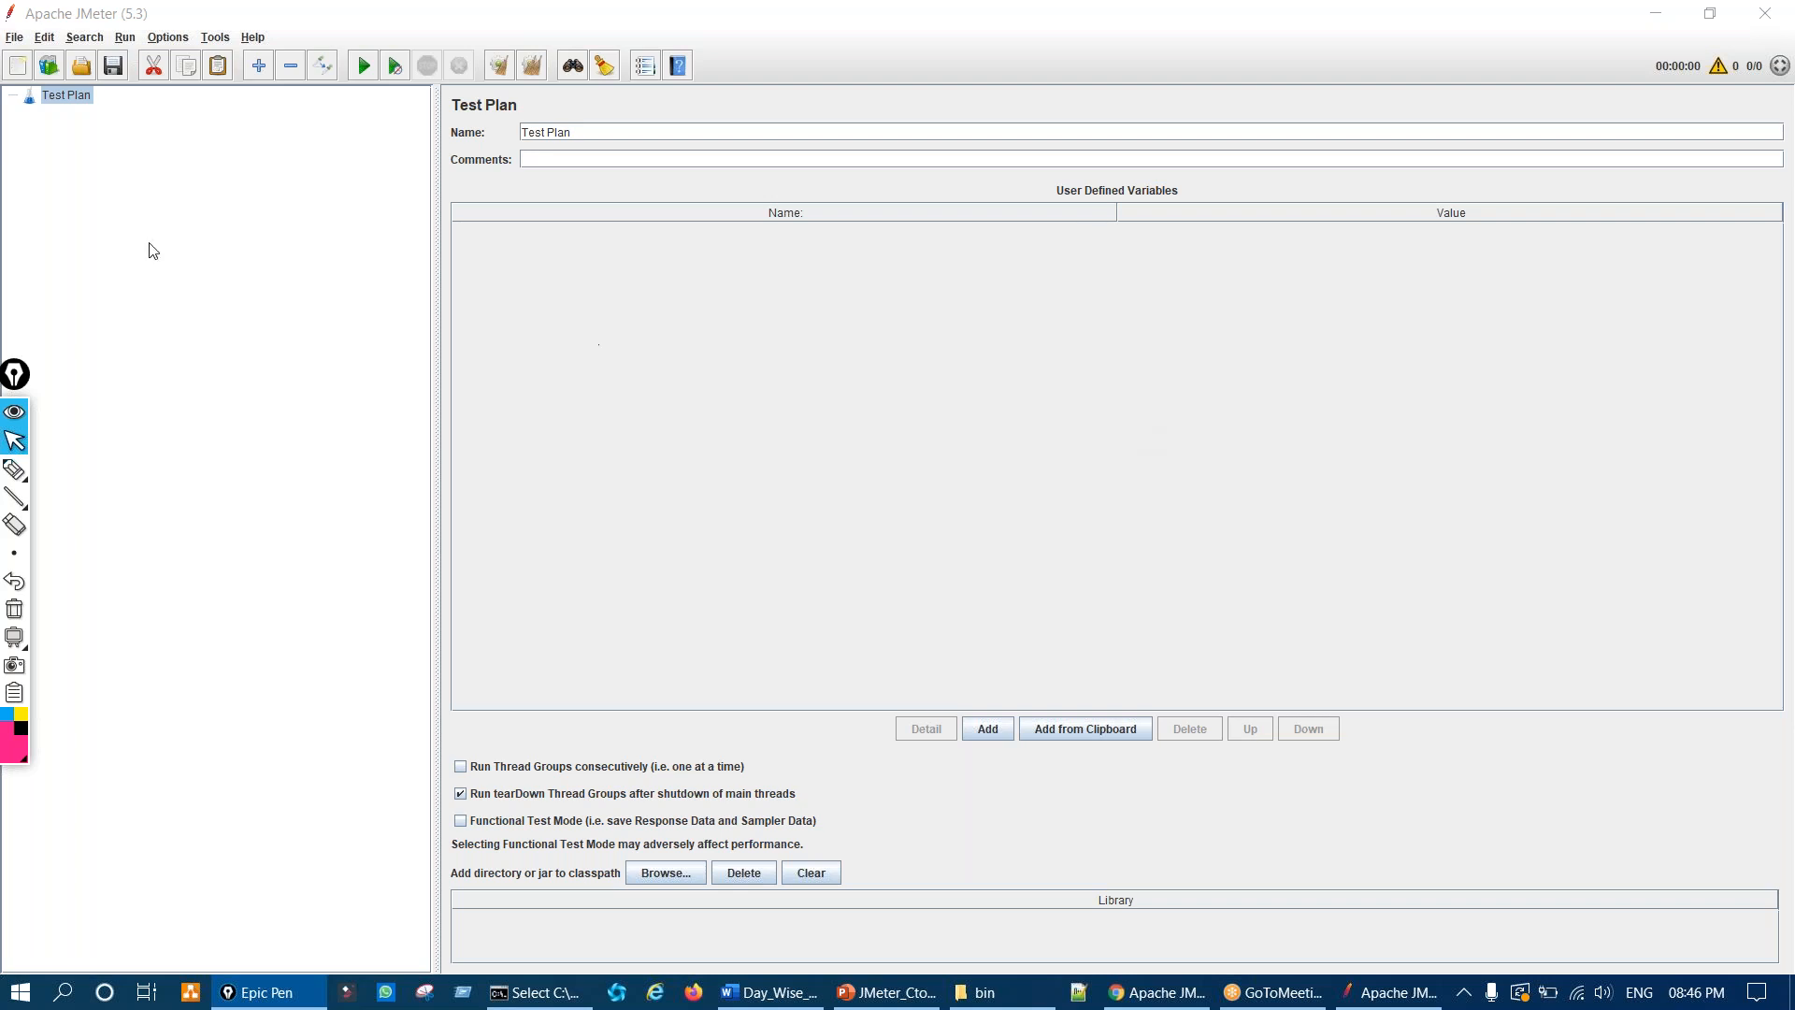
left_click(163, 42)
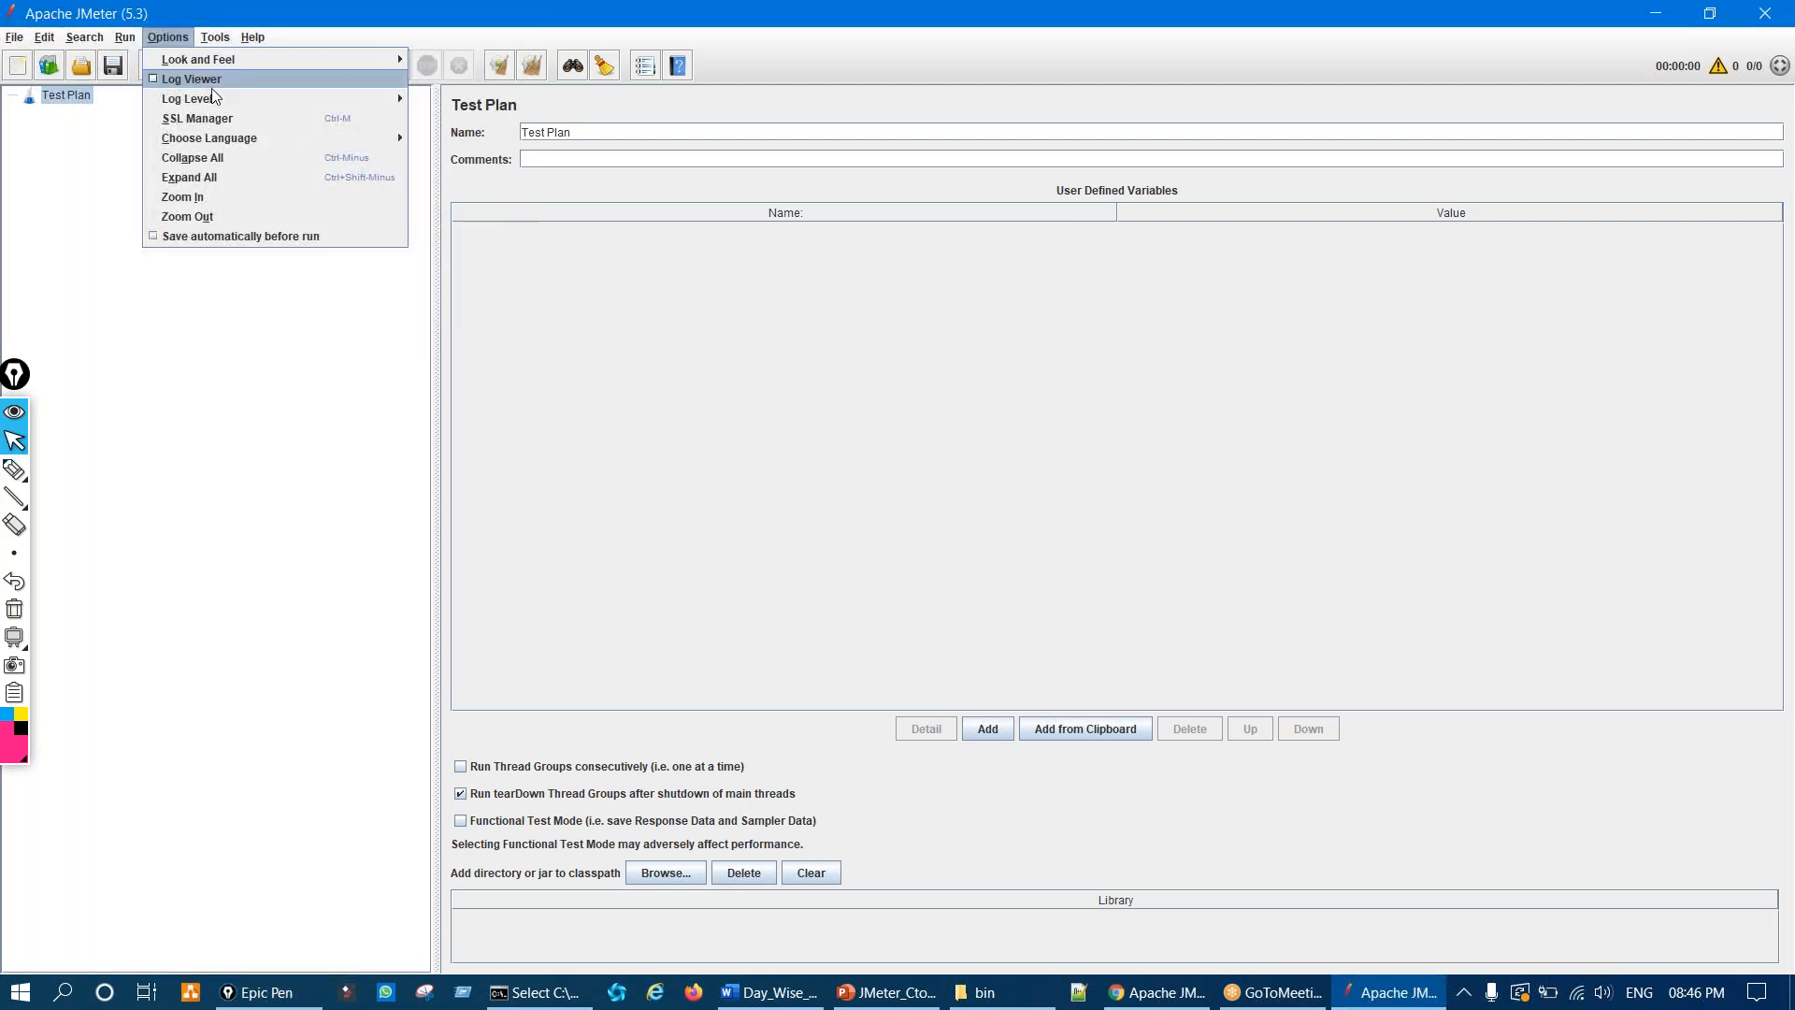
mouse_move(282, 60)
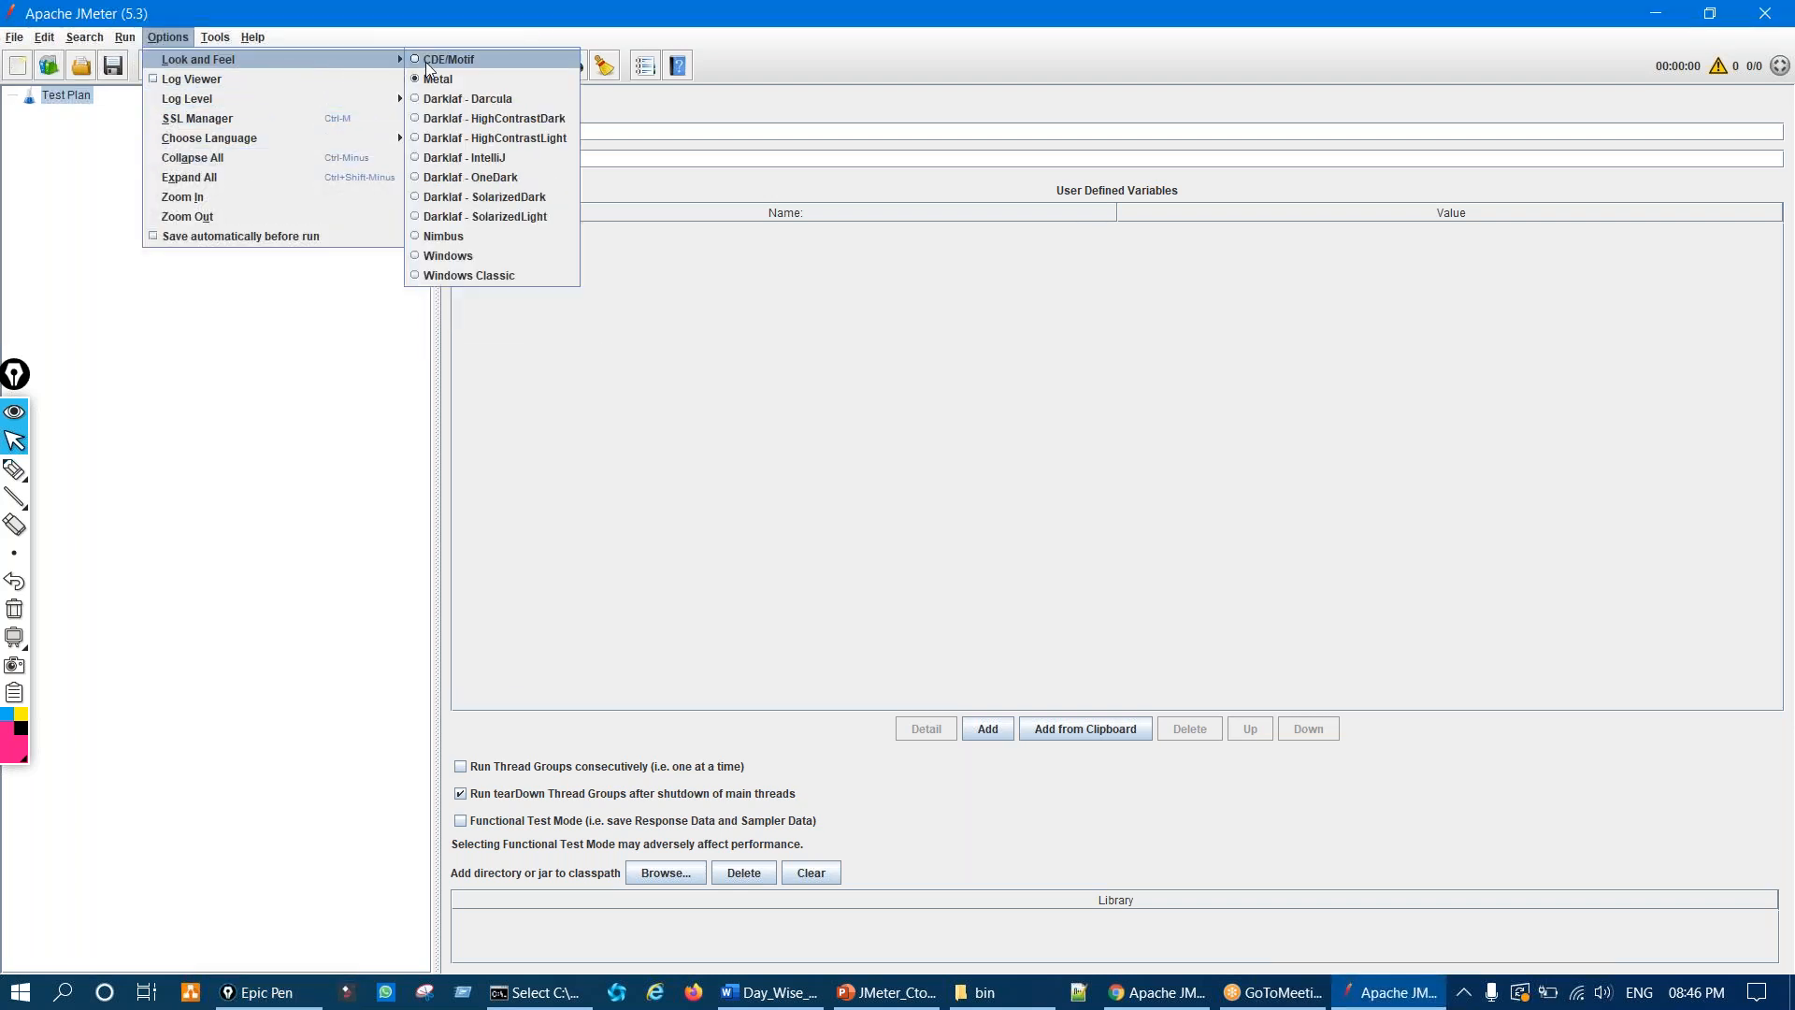
left_click(452, 103)
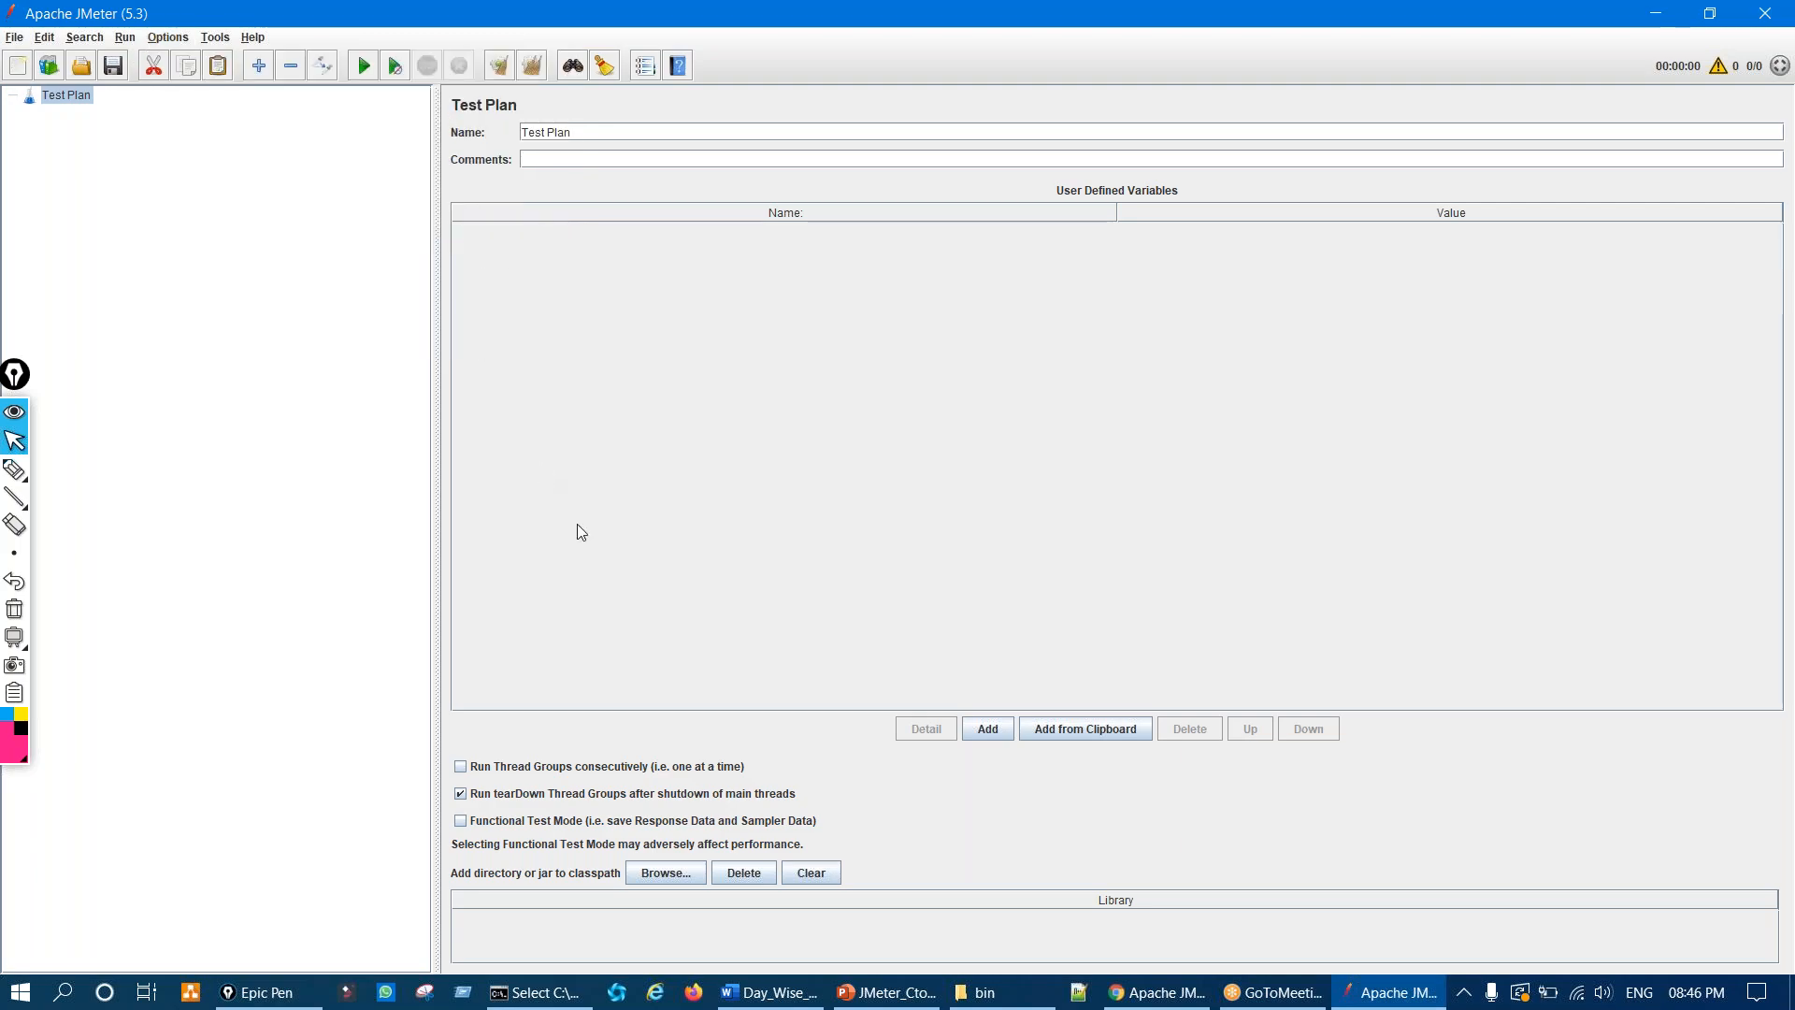
Step: Handwrite notes across the dark Test Plan pane, add a tick and lines around them, and clear all the marks
key("ctrl+shift+3")
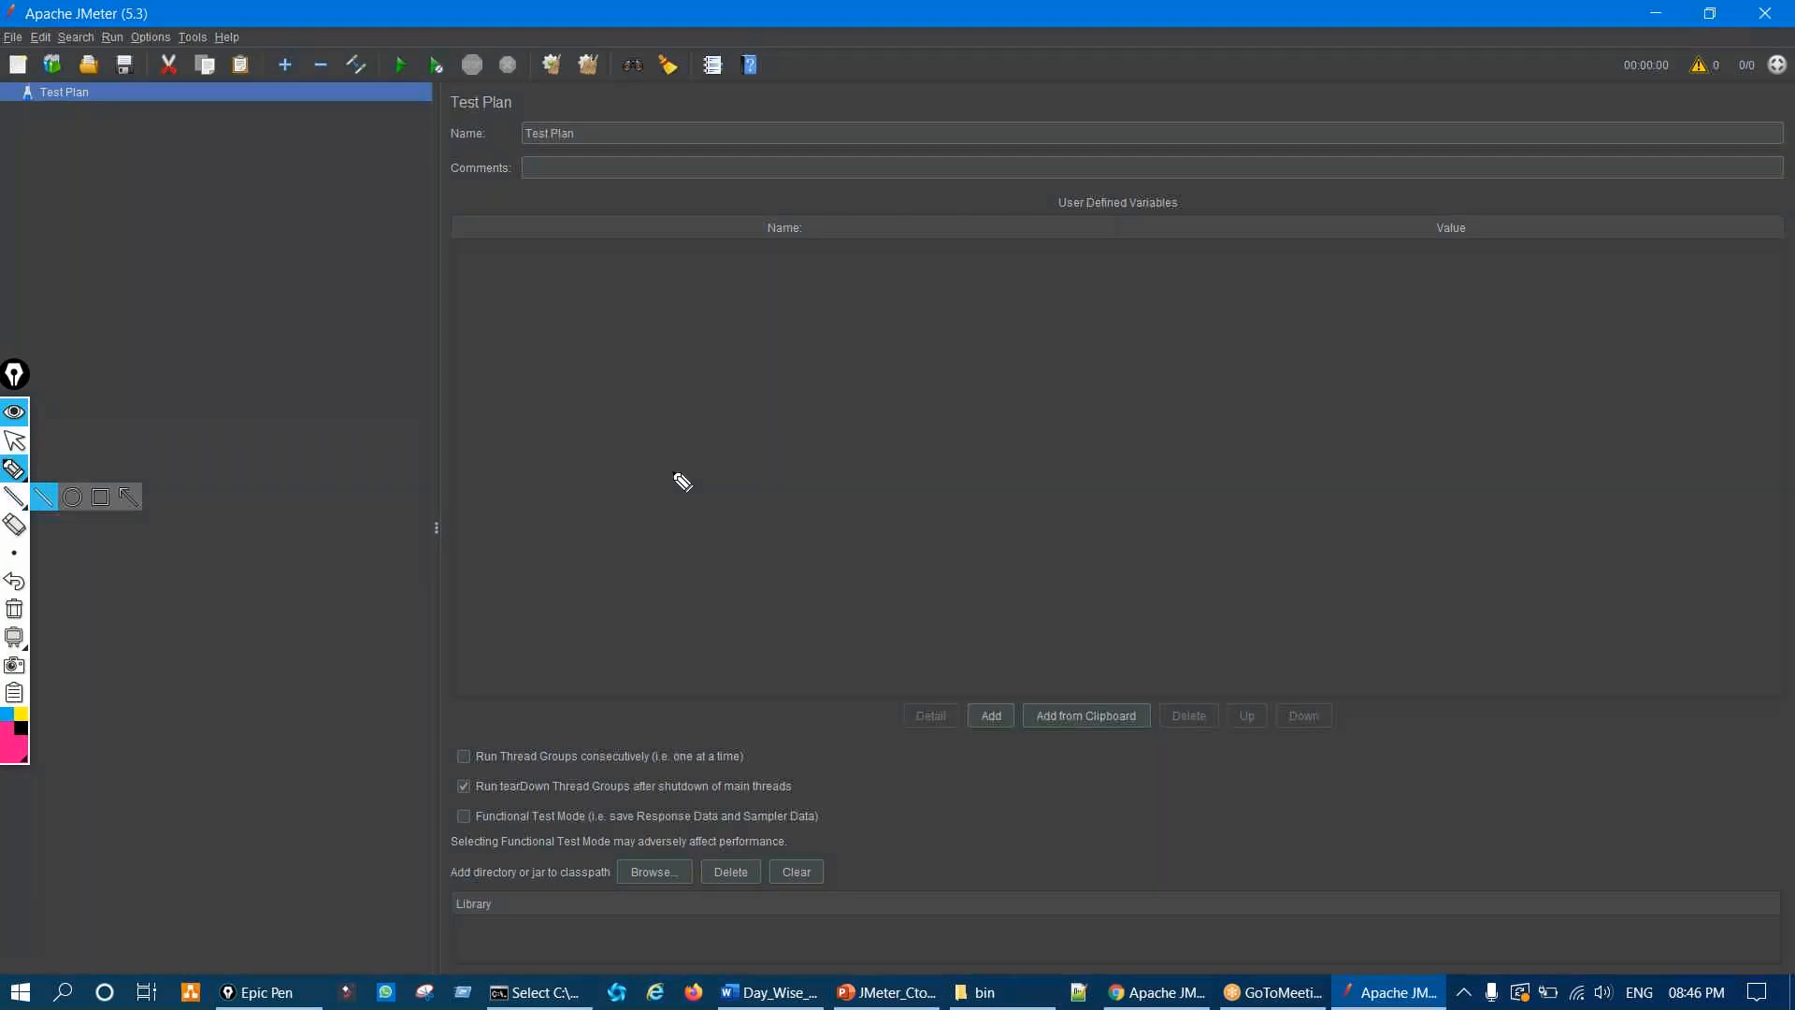
left_click_drag(685, 473, 1087, 483)
left_click_drag(1230, 450, 1313, 465)
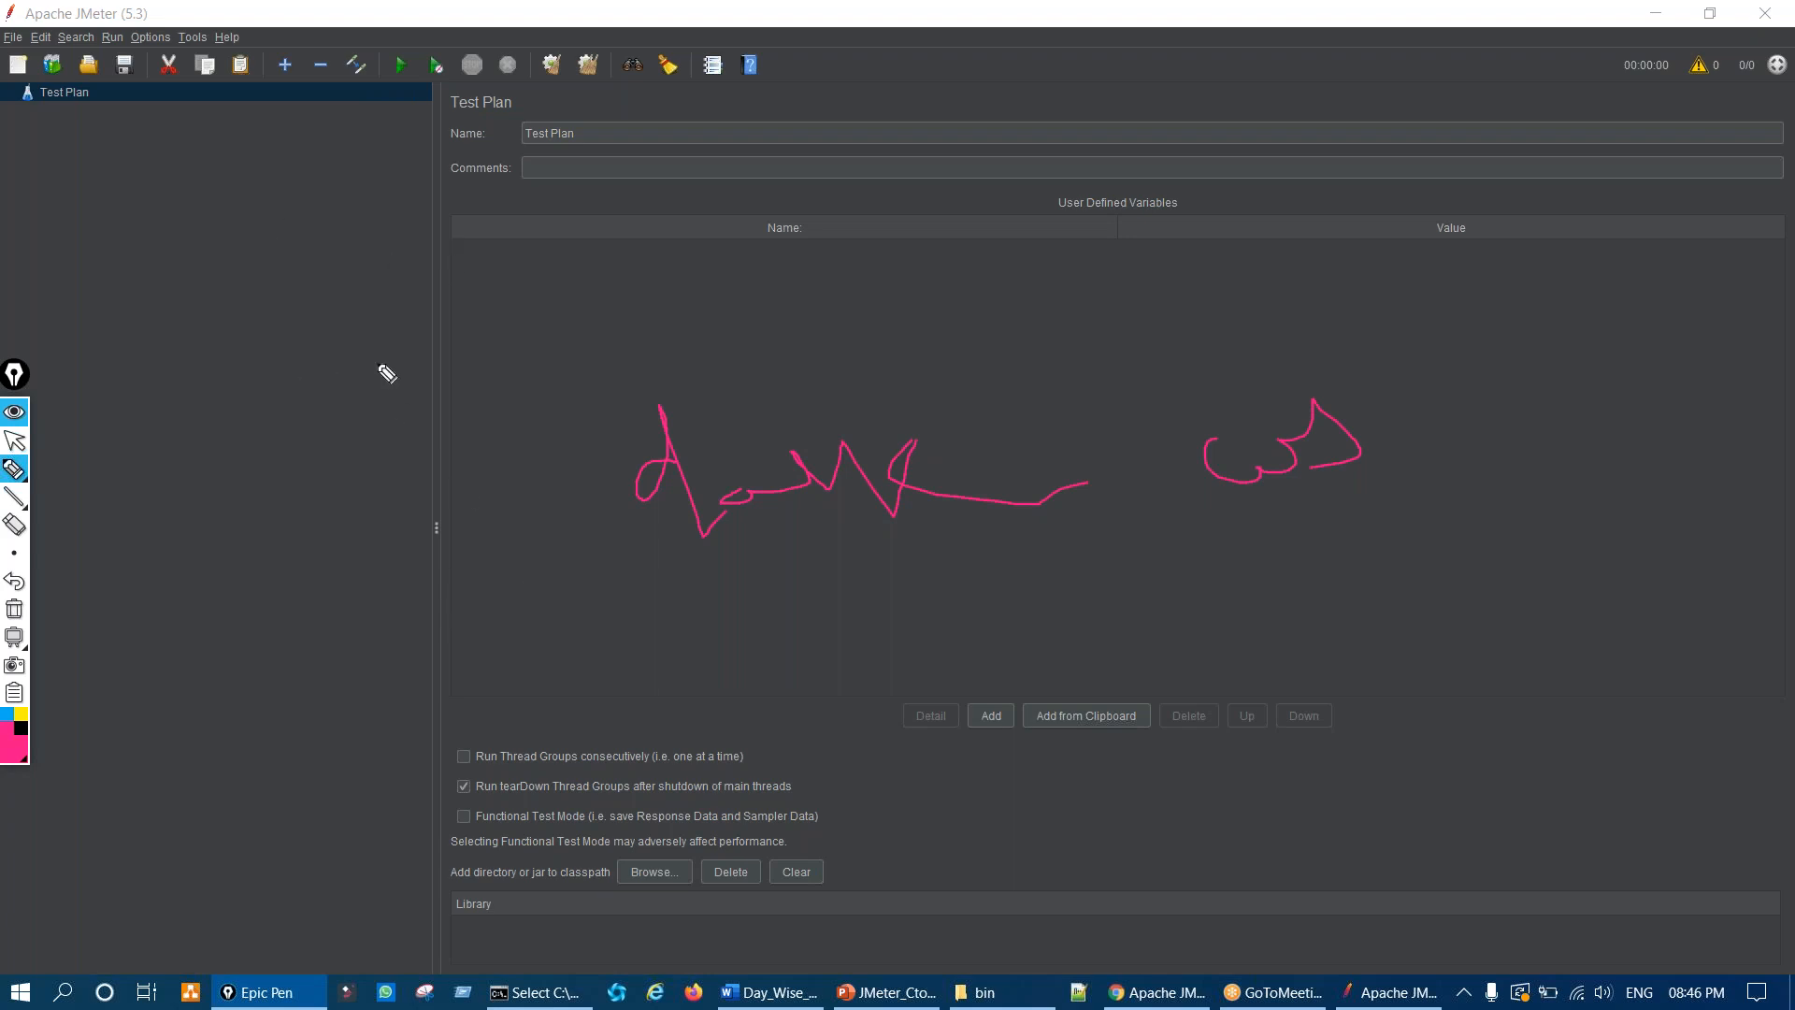
left_click_drag(281, 361, 418, 350)
left_click_drag(295, 481, 404, 443)
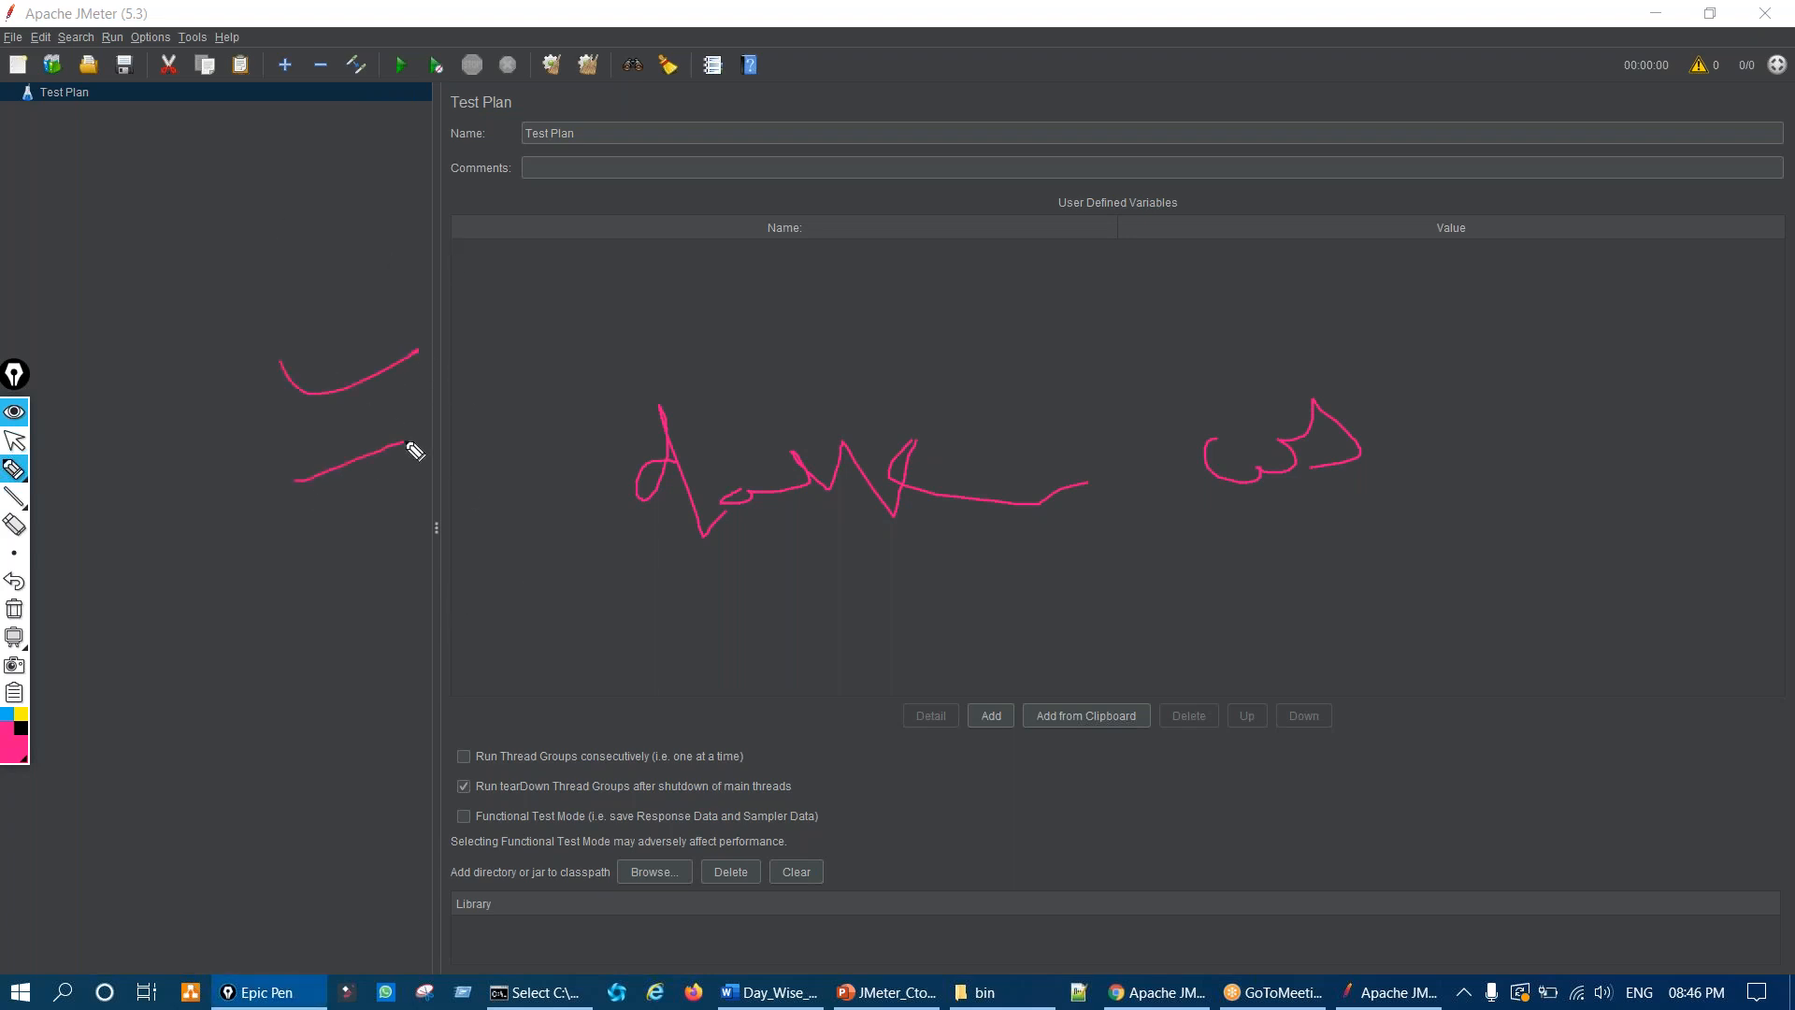
mouse_move(873, 706)
left_mouse_down()
mouse_move(1049, 619)
mouse_move(1296, 667)
mouse_move(1388, 618)
left_mouse_up()
left_click_drag(1371, 687, 1423, 673)
left_click_drag(1379, 699, 1422, 684)
left_click(14, 608)
left_click(14, 440)
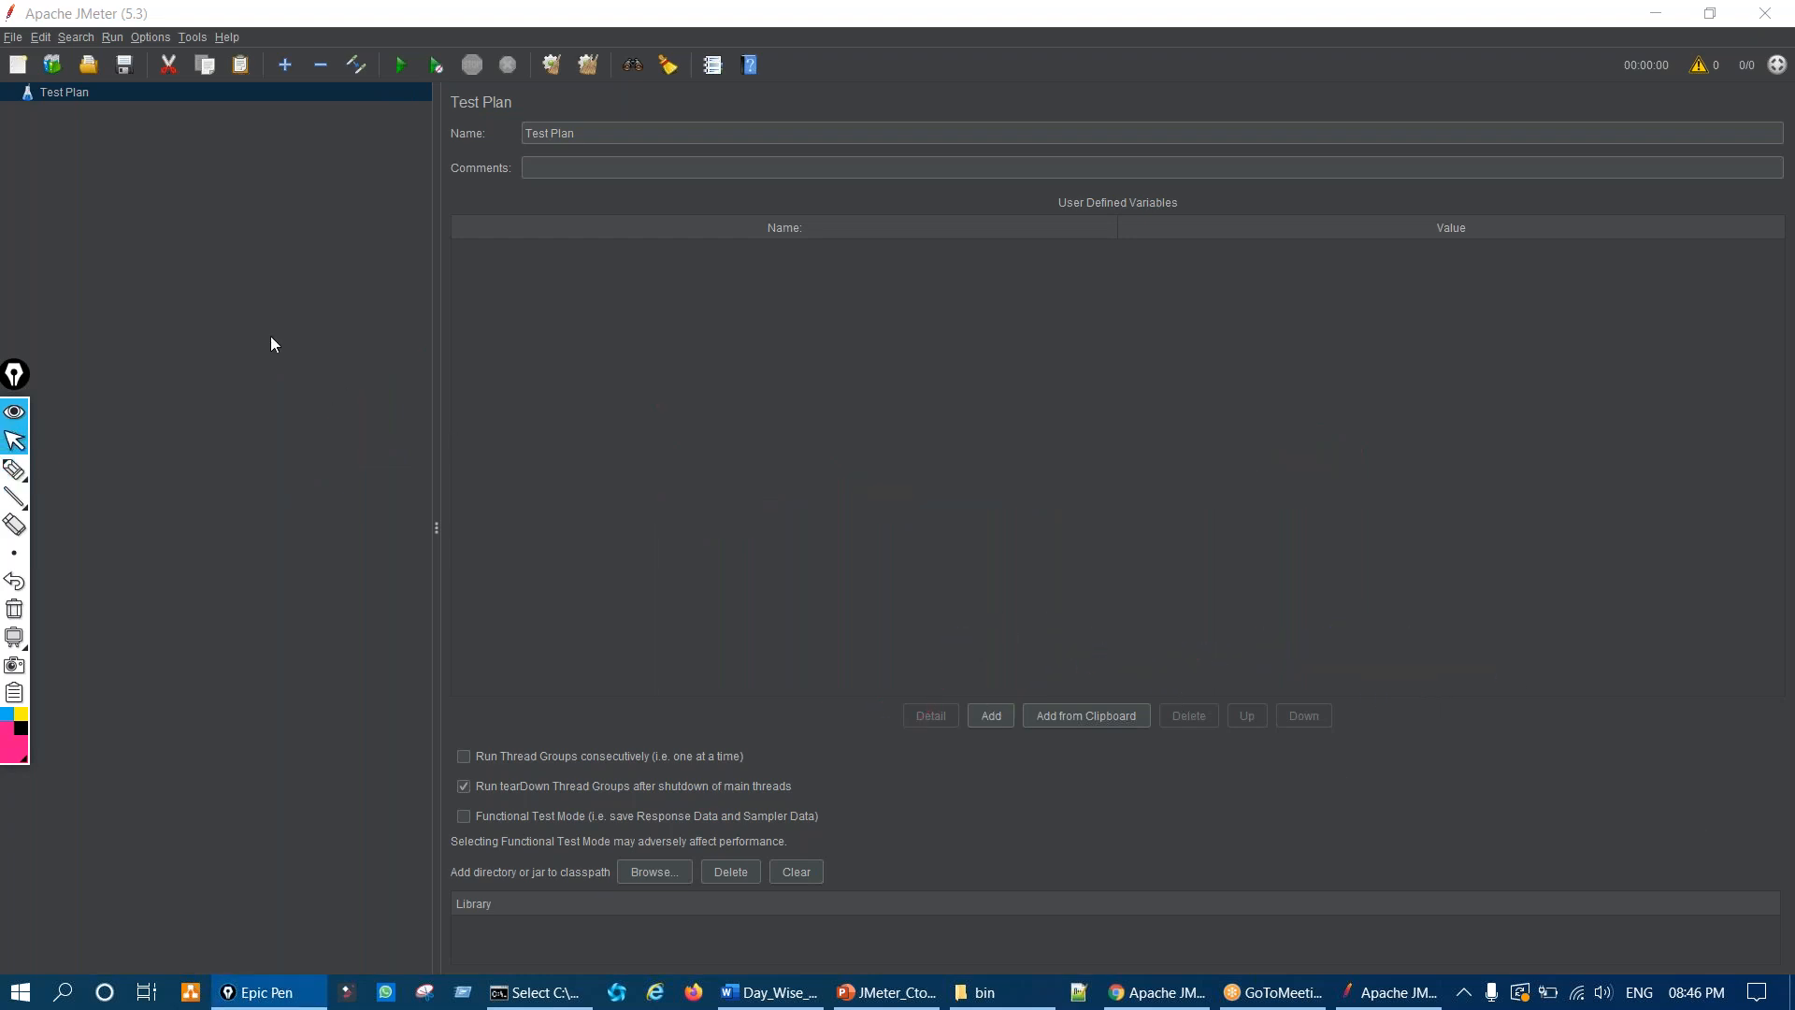
Step: Circle JMeter's Options menu, draw a vertical line up to it, and clear the marks
left_click(165, 191)
key("ctrl+shift+3")
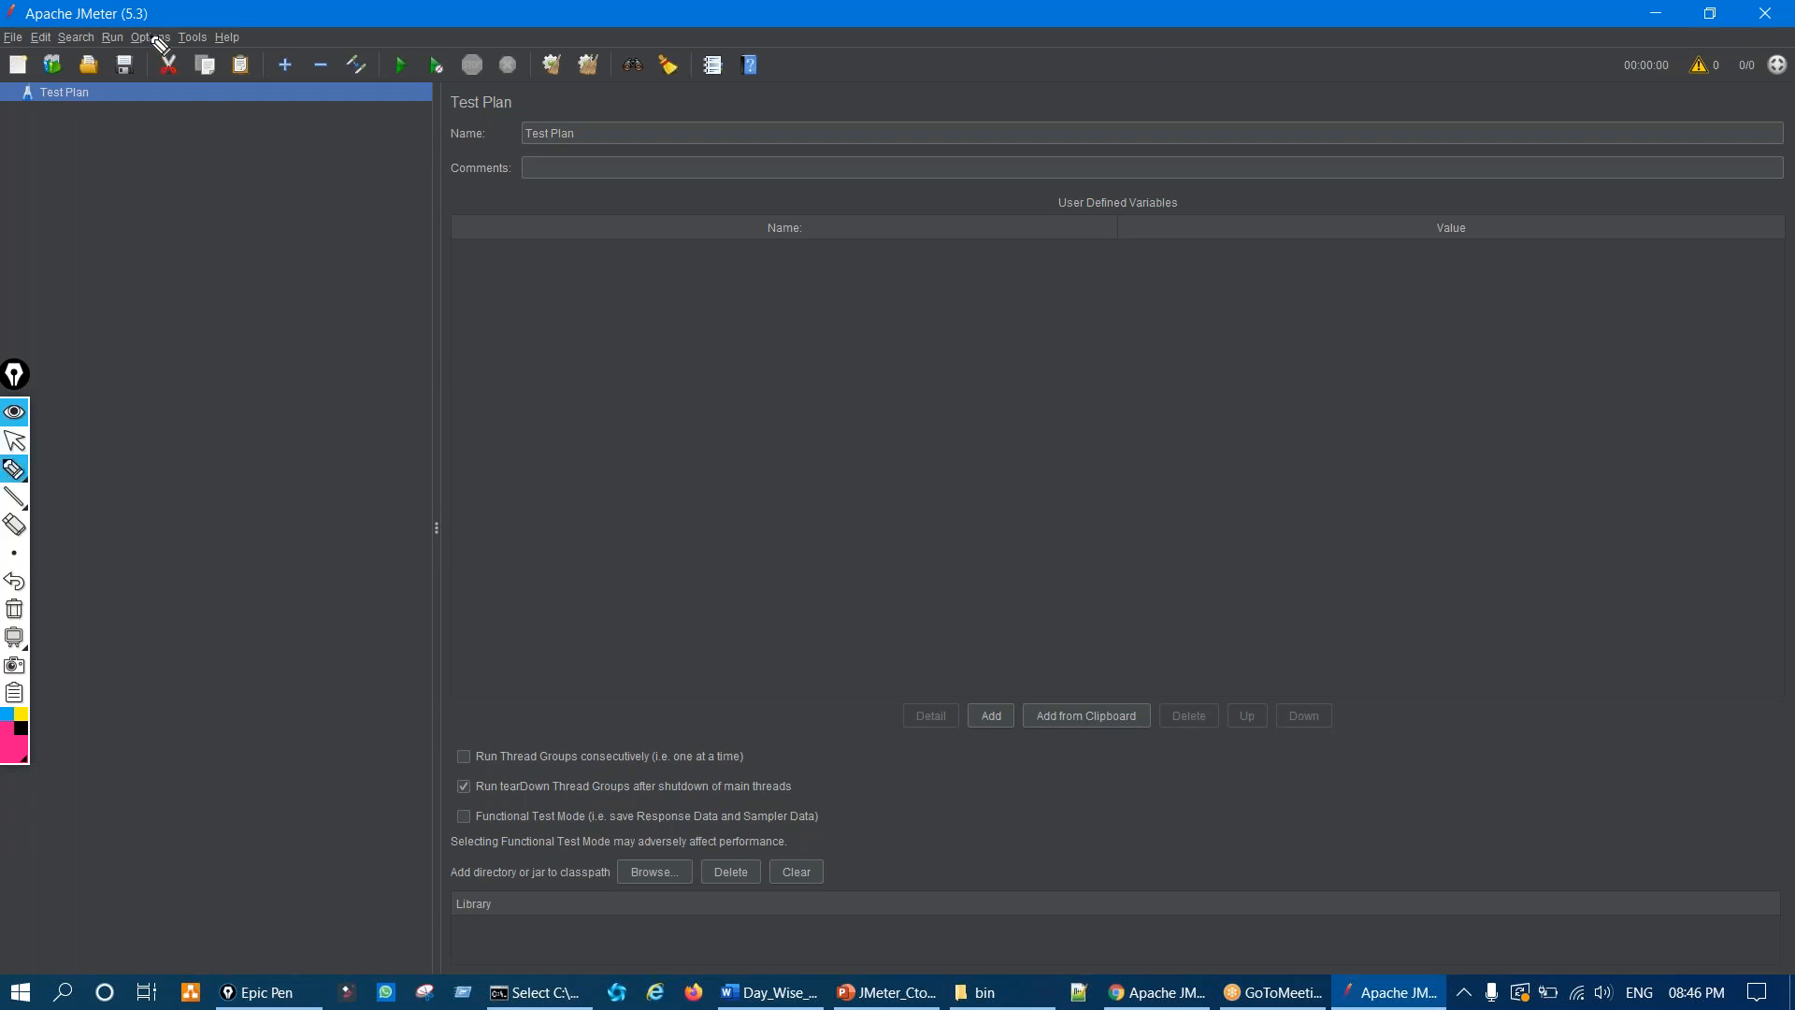
mouse_move(146, 30)
left_mouse_down()
mouse_move(123, 36)
mouse_move(196, 24)
mouse_move(131, 21)
left_mouse_up()
left_click_drag(146, 344, 159, 105)
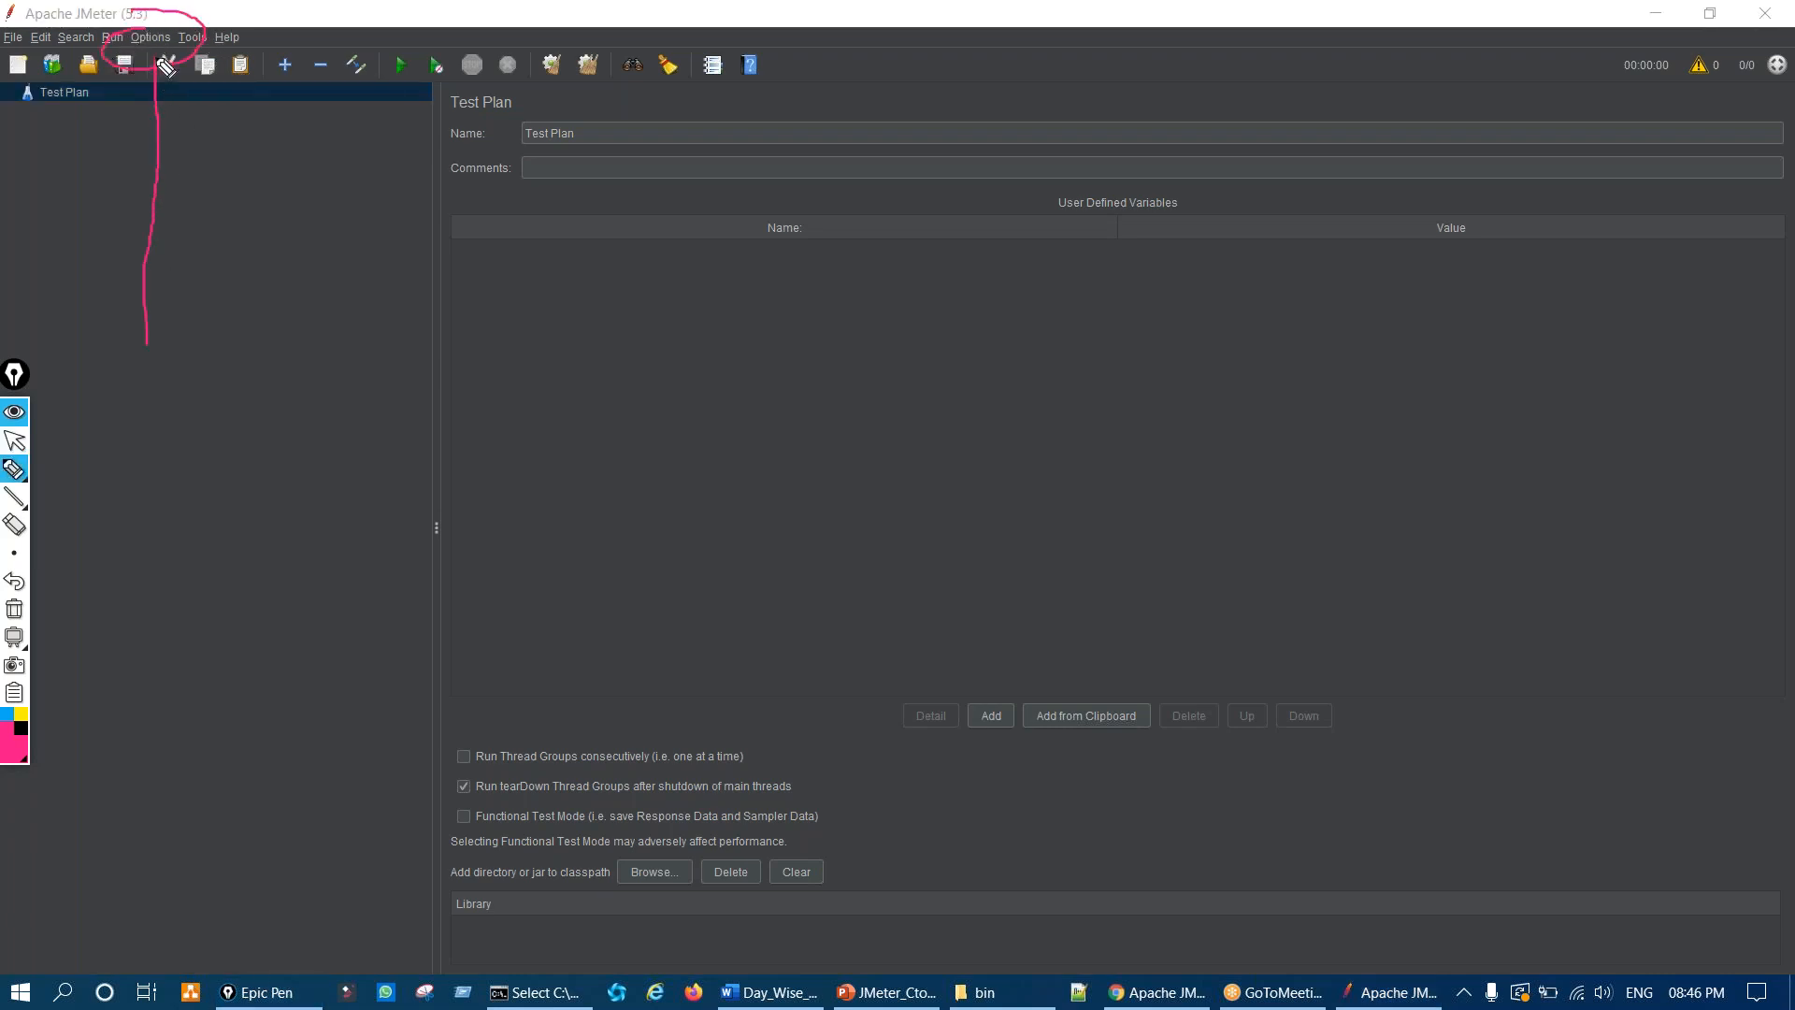
key("ctrl+shift+1")
Step: Change JMeter's look and feel to Metal
left_click(157, 39)
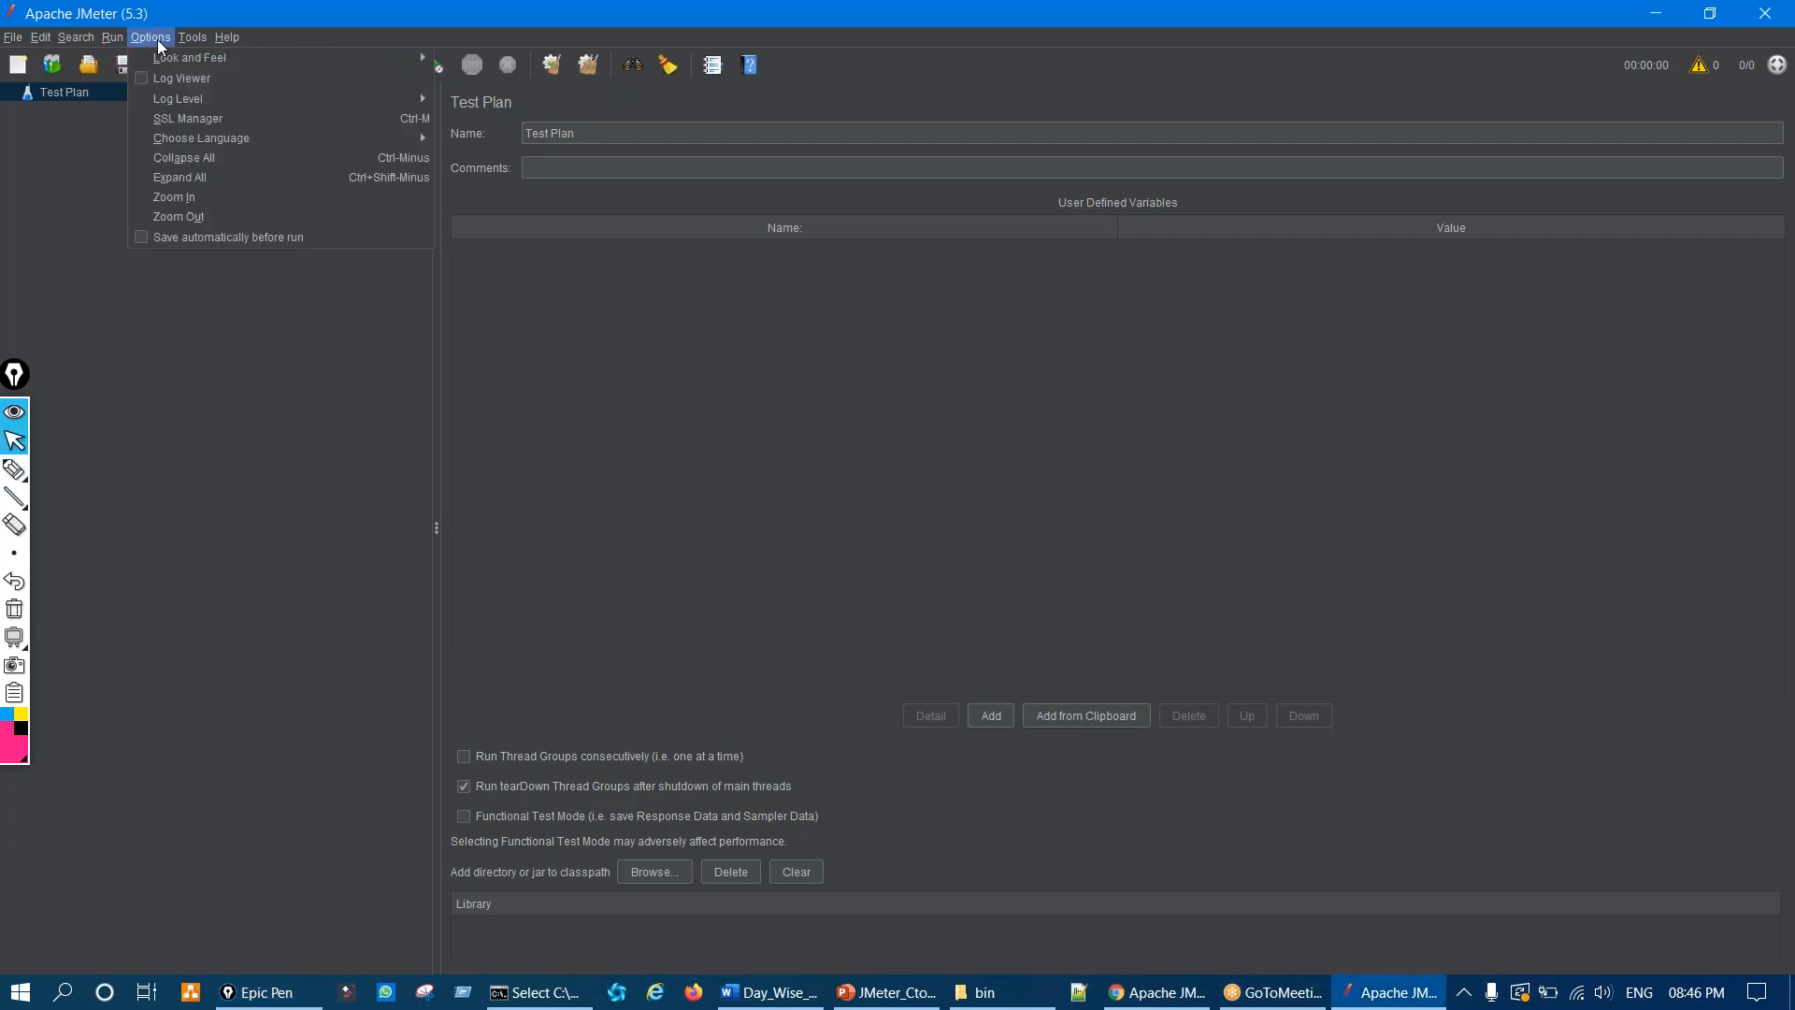
mouse_move(164, 53)
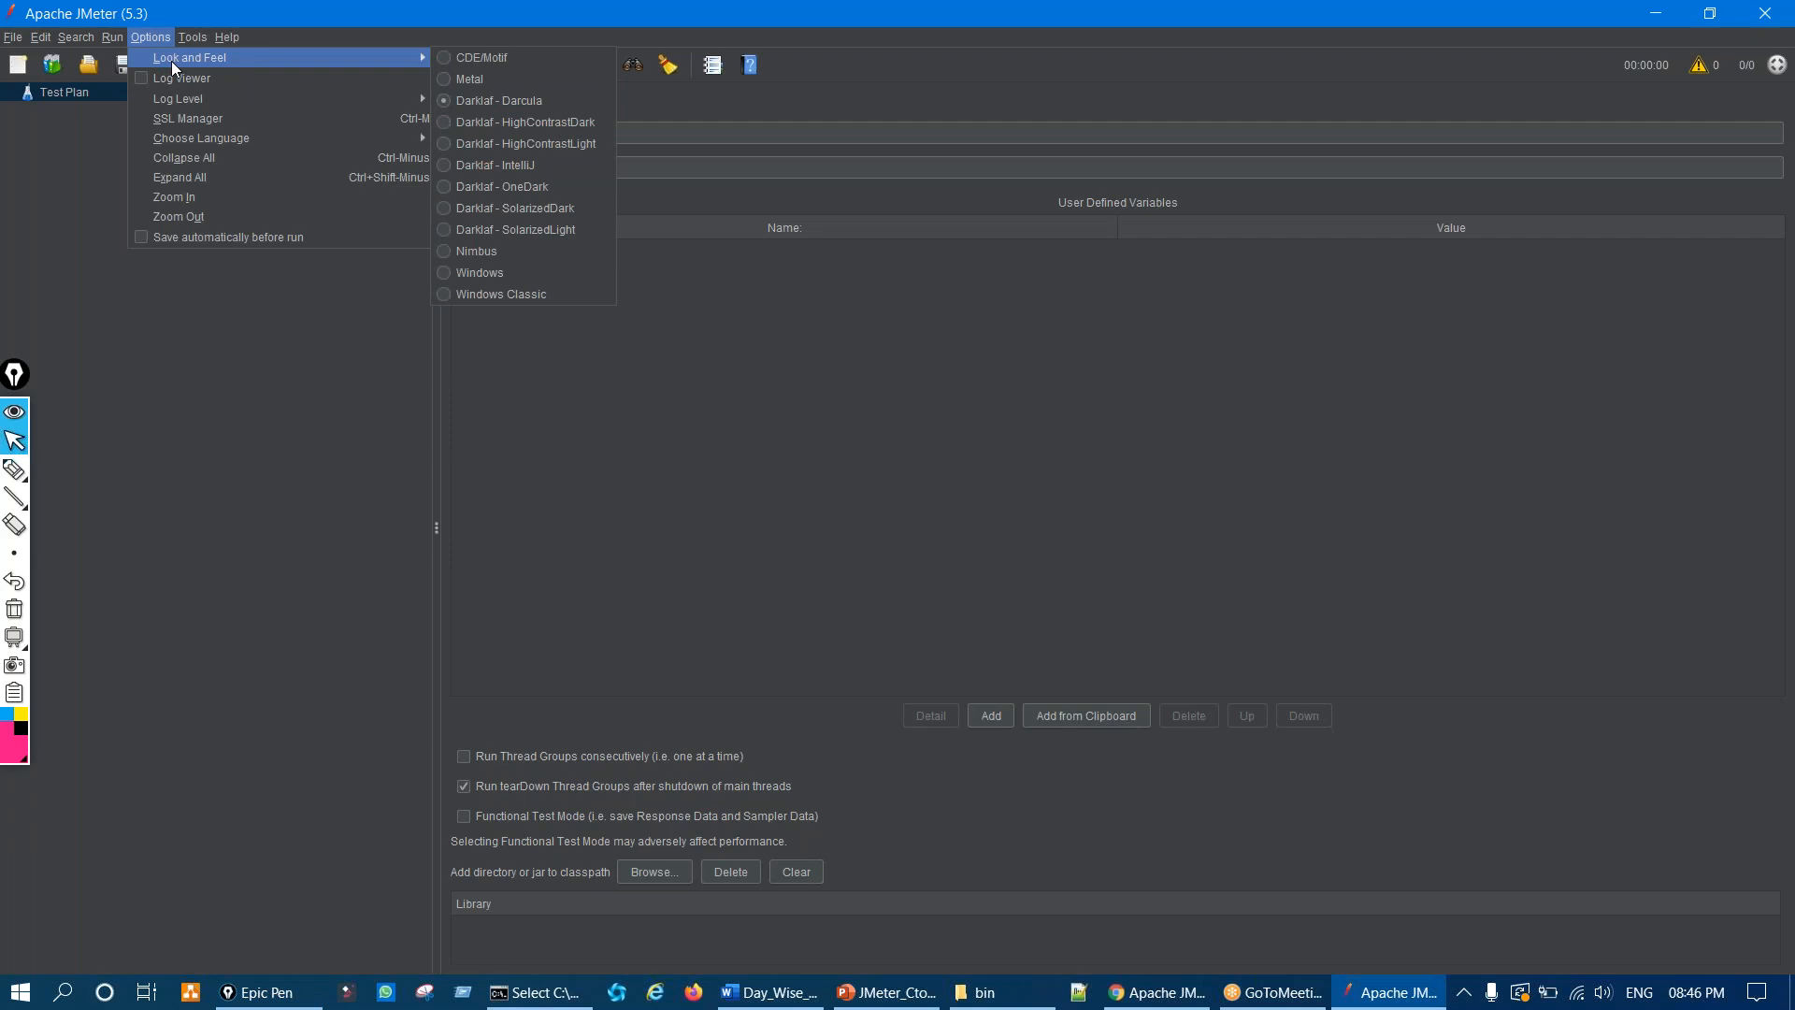
left_click(461, 79)
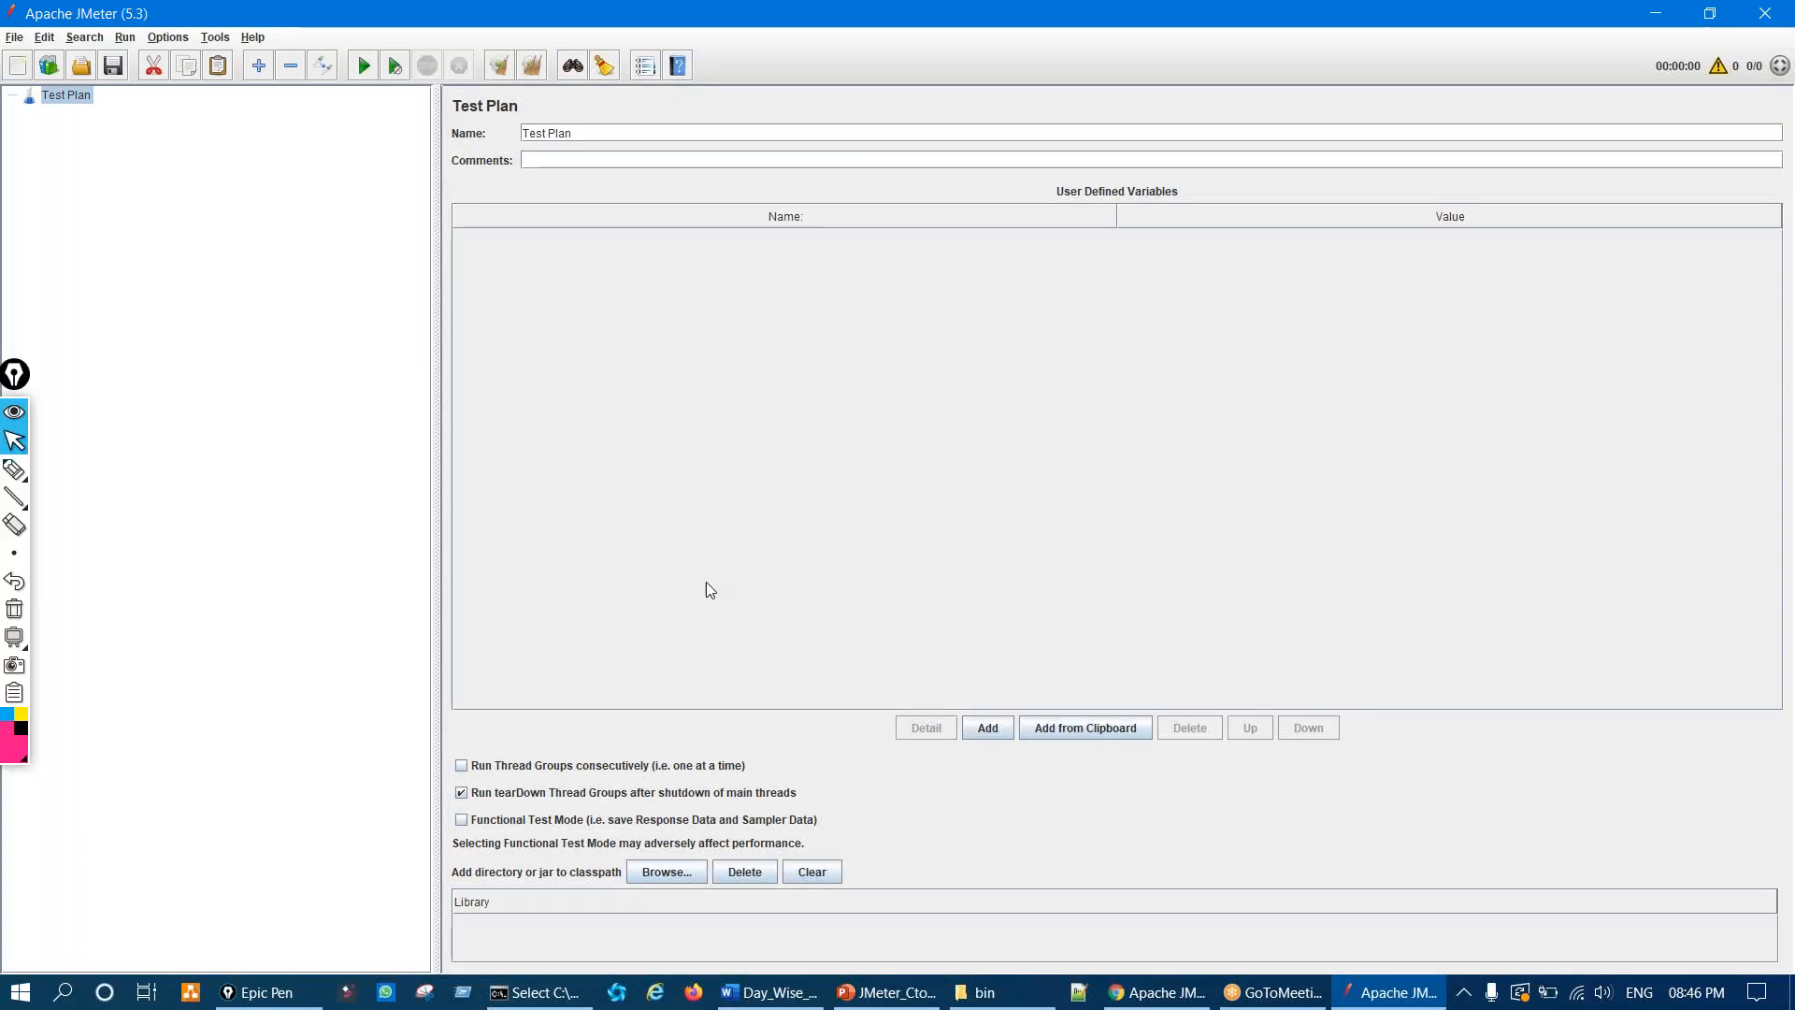
Step: Draw large loops, a handwritten note and strokes below it across the light Test Plan pane, and clear all the marks
key("ctrl+f2")
left_click_drag(419, 384, 452, 349)
mouse_move(762, 484)
left_mouse_down()
mouse_move(820, 439)
mouse_move(1034, 433)
mouse_move(1029, 398)
left_mouse_up()
left_click(1030, 384)
left_click_drag(1067, 533, 1242, 510)
left_click_drag(1061, 577, 1035, 468)
mouse_move(453, 351)
left_mouse_down()
mouse_move(926, 430)
mouse_move(763, 324)
left_mouse_up()
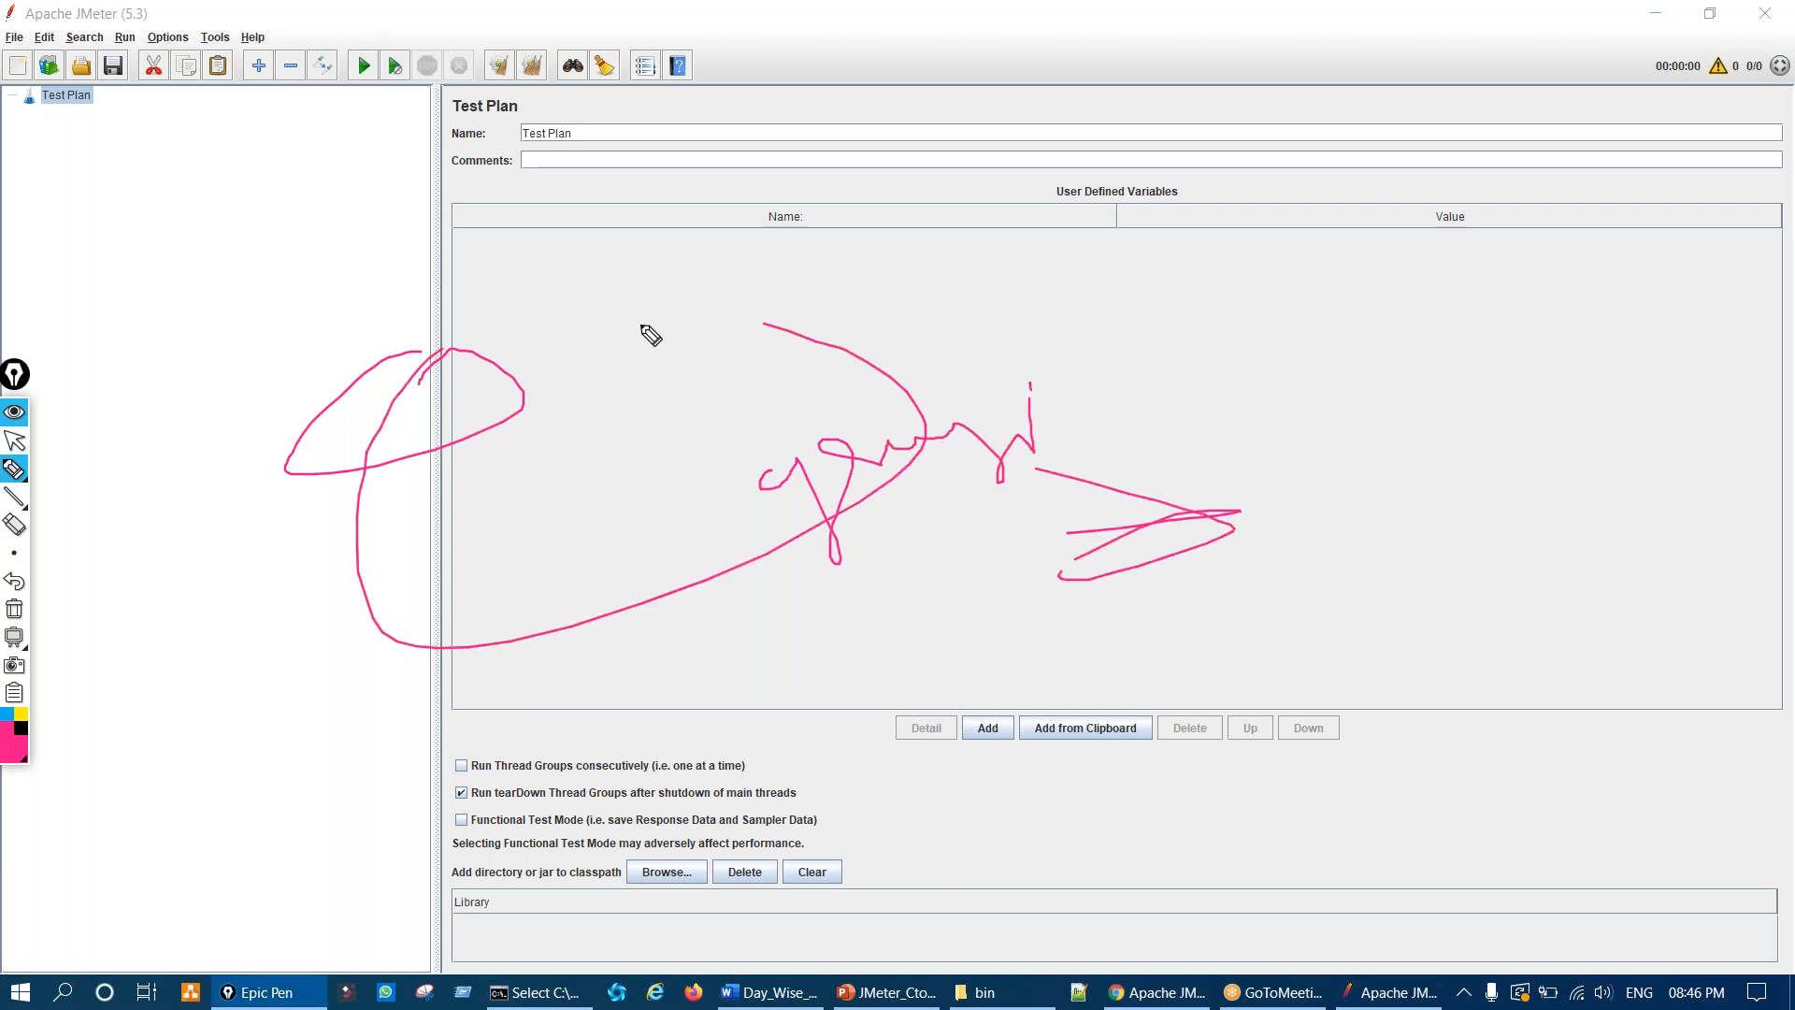
key("ctrl+shift+7")
key("ctrl+shift+2")
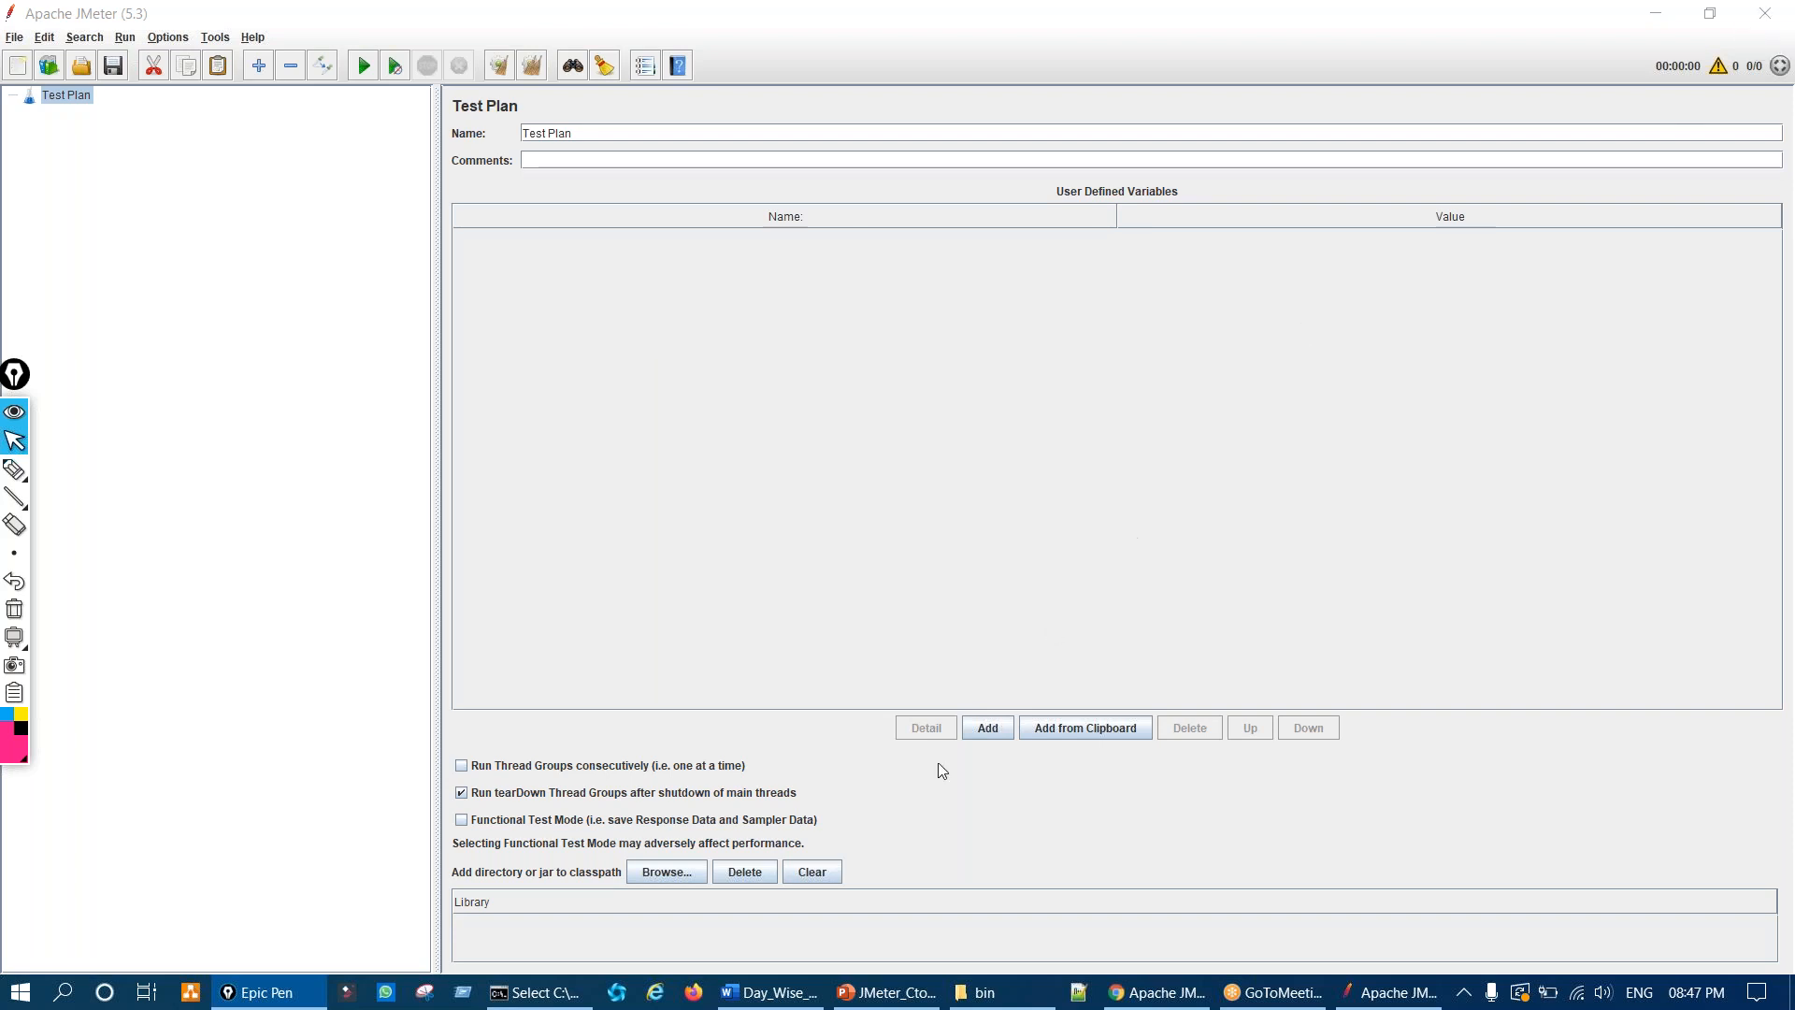
Step: Take the JMeter window out of full screen, bring up its cmd.exe console and place it in front of JMeter
left_click_drag(552, 27, 1295, 118)
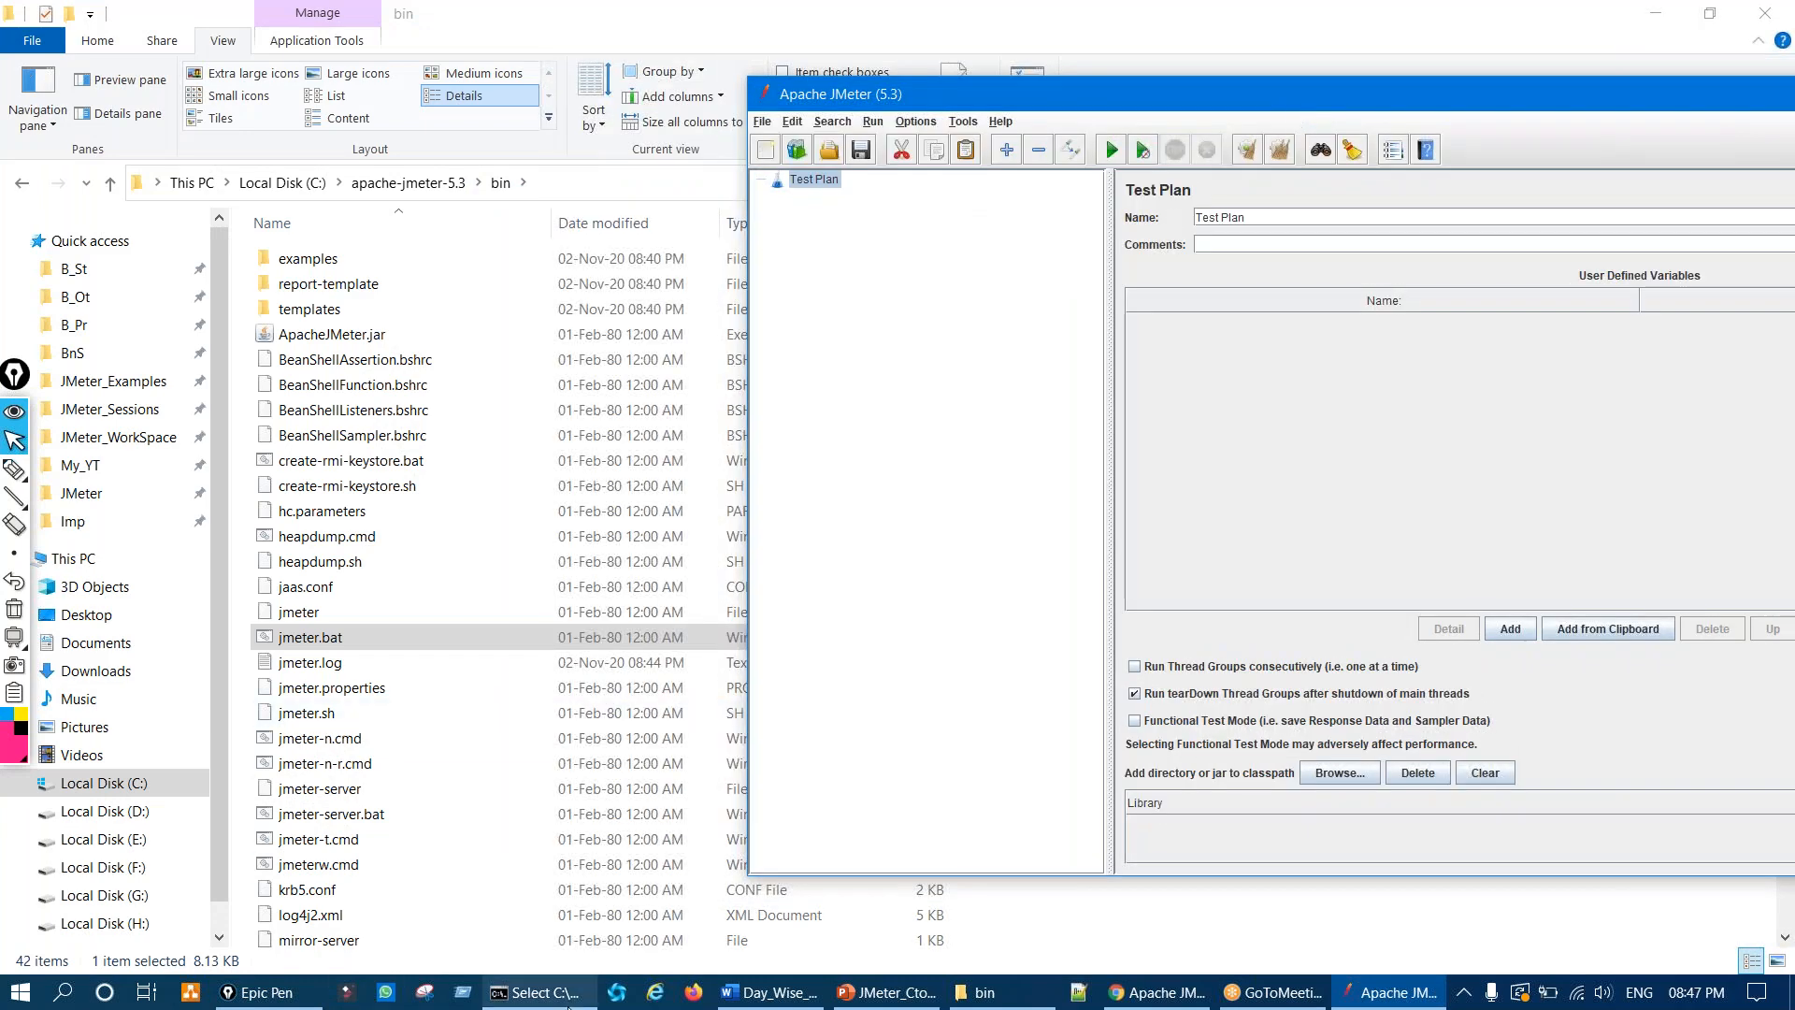
left_click(547, 988)
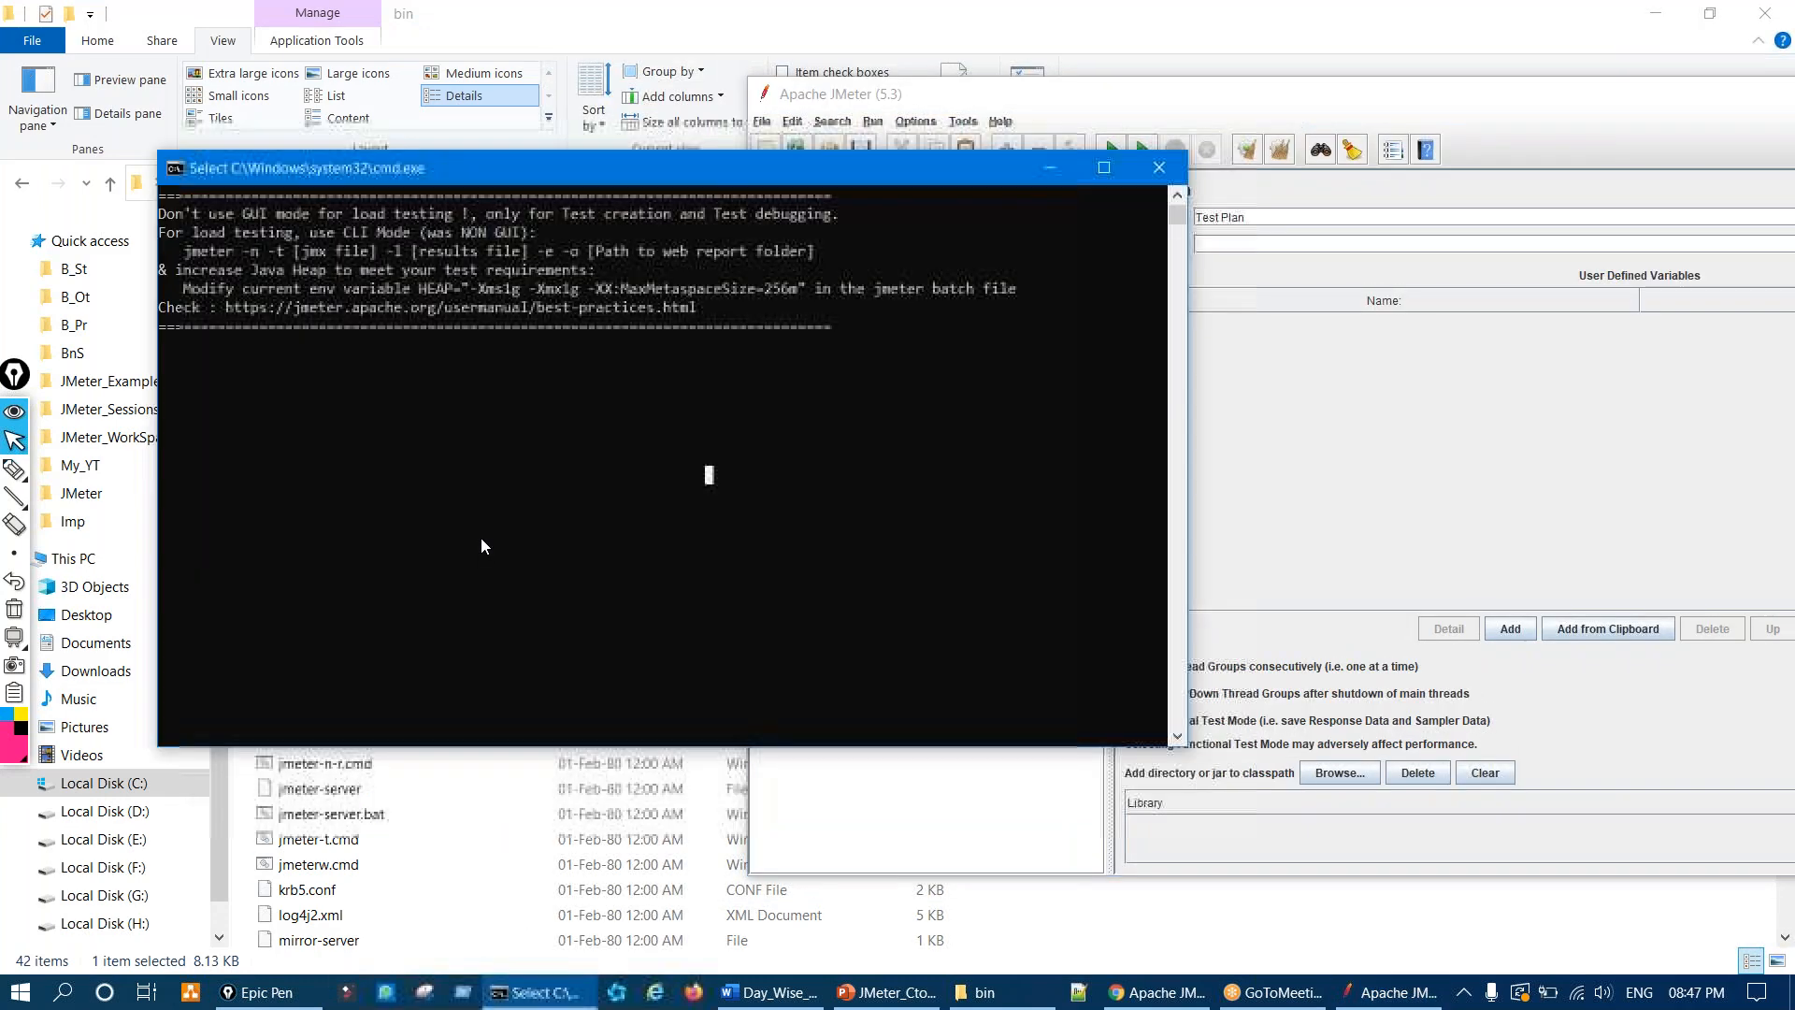
left_click_drag(602, 166, 567, 333)
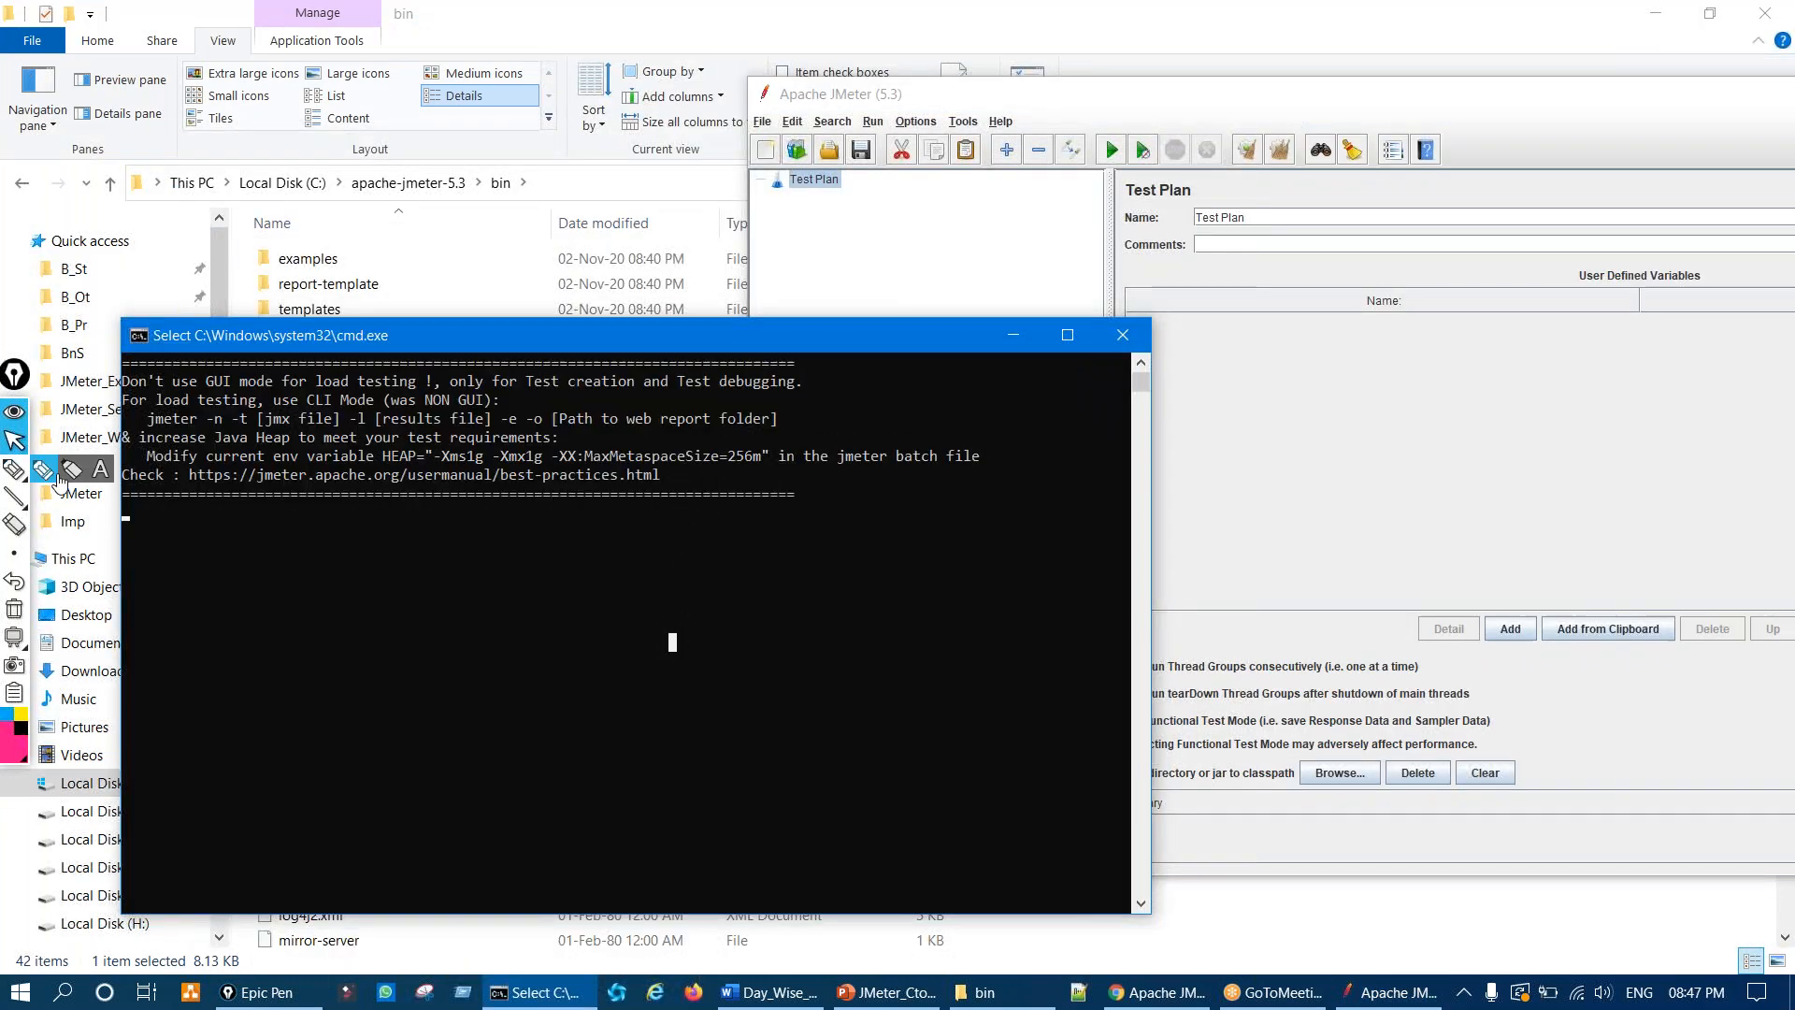
Step: Draw two large circles and a tick over the JMeter console window, and clear the marks
left_click(14, 468)
mouse_move(374, 488)
left_mouse_down()
mouse_move(228, 610)
mouse_move(610, 462)
mouse_move(391, 458)
left_mouse_up()
left_click_drag(784, 379, 762, 378)
left_click_drag(538, 322, 660, 323)
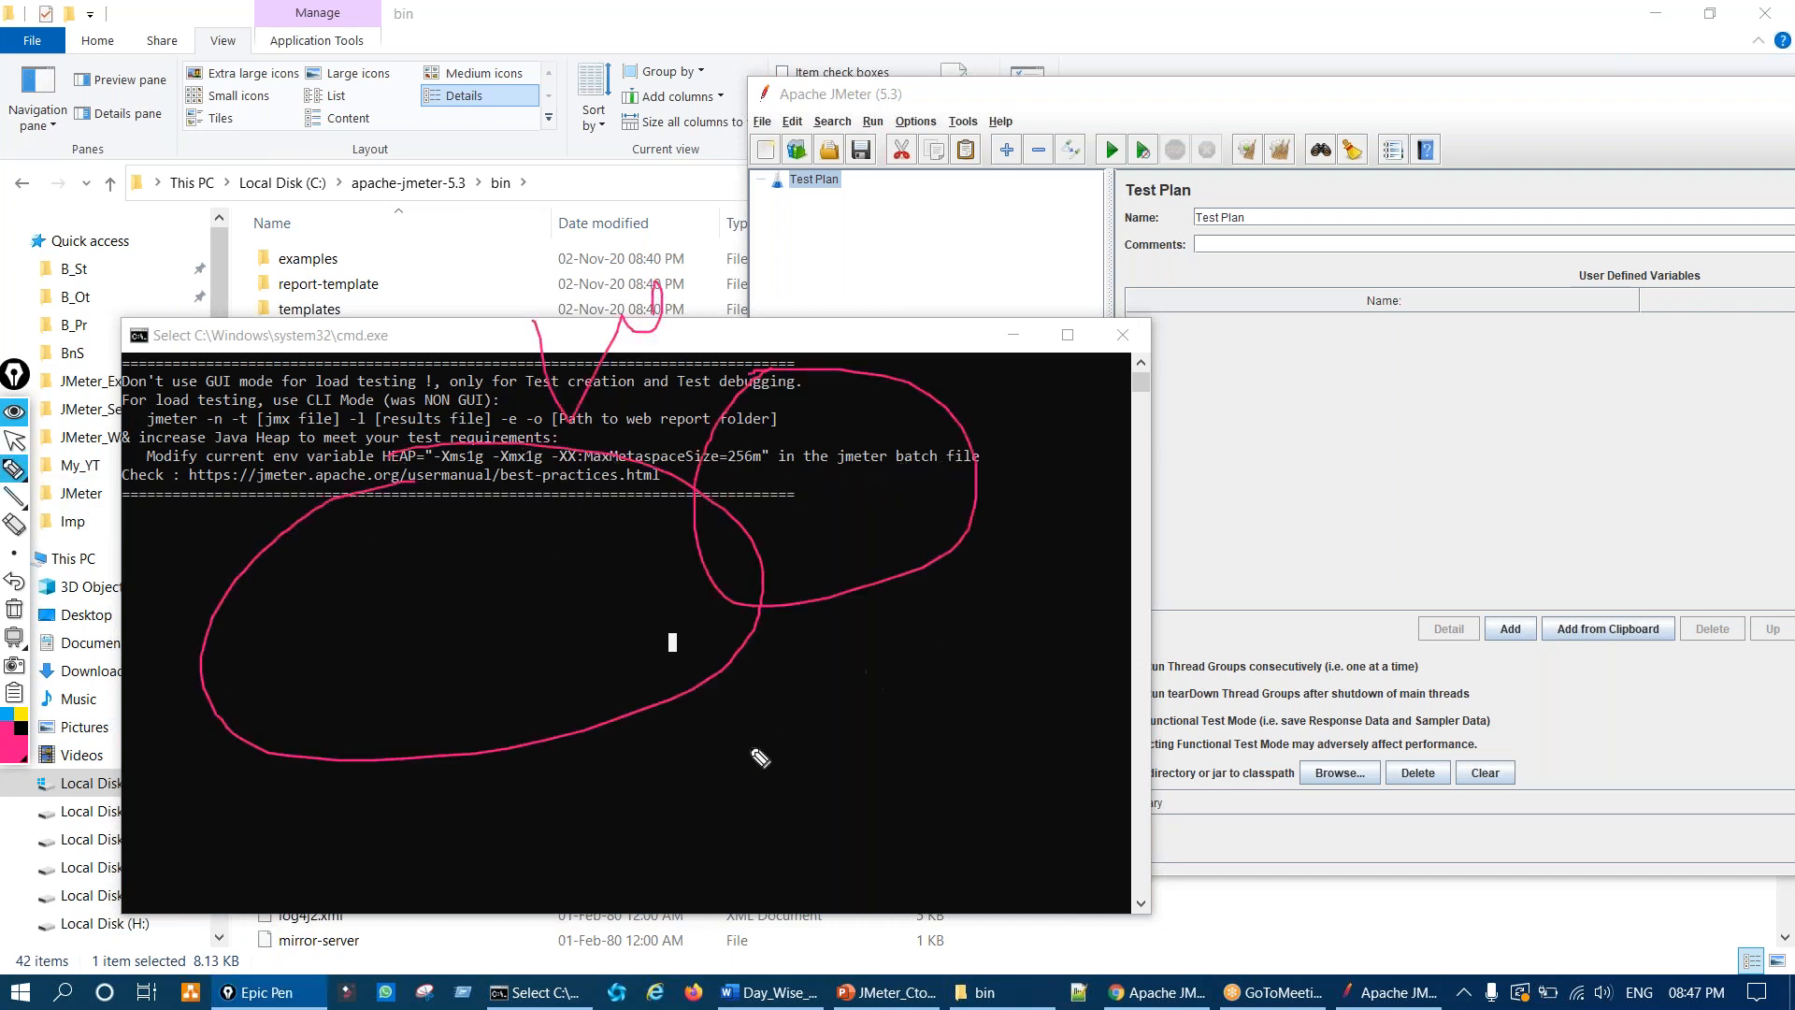
key("ctrl+shift+c")
Step: Handwrite "JM Console" over the console window, underline it, and clear the marks
mouse_move(515, 622)
left_mouse_down()
mouse_move(570, 591)
mouse_move(572, 654)
mouse_move(655, 603)
mouse_move(718, 640)
left_mouse_up()
mouse_move(688, 776)
left_mouse_down()
mouse_move(725, 795)
mouse_move(793, 789)
mouse_move(845, 745)
mouse_move(945, 745)
mouse_move(944, 824)
left_mouse_up()
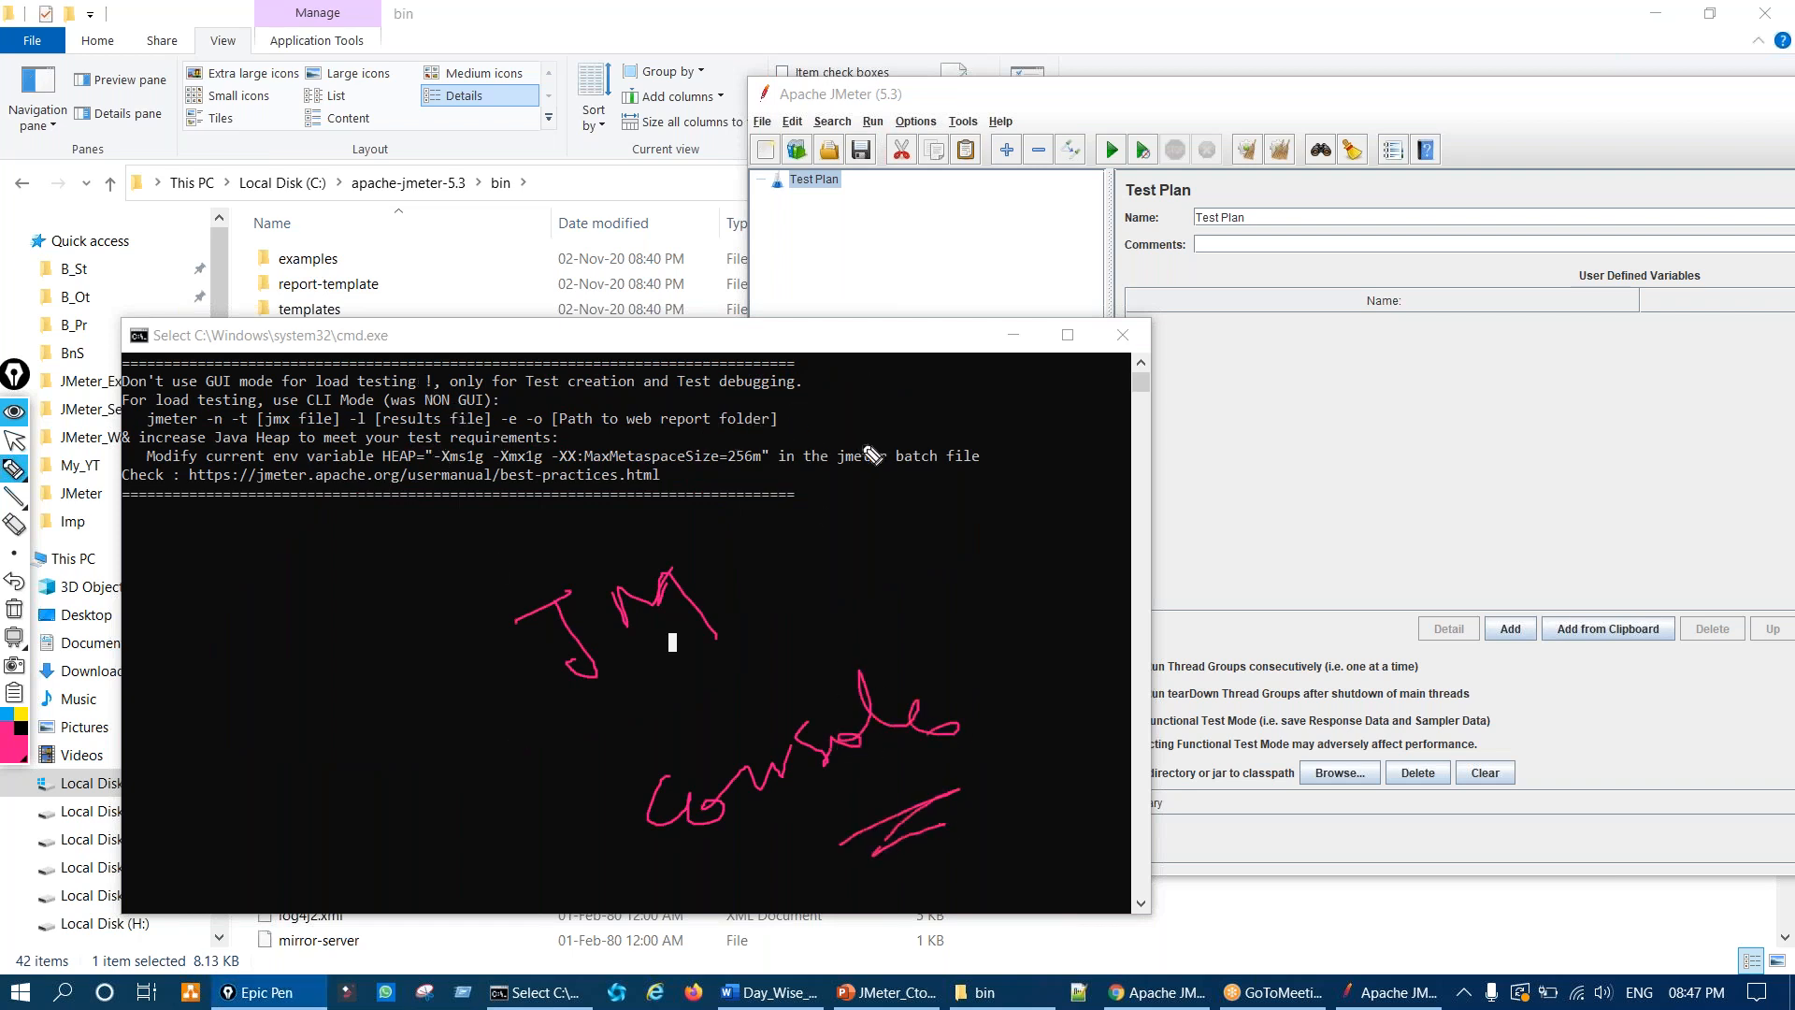
key("ctrl+shift+7")
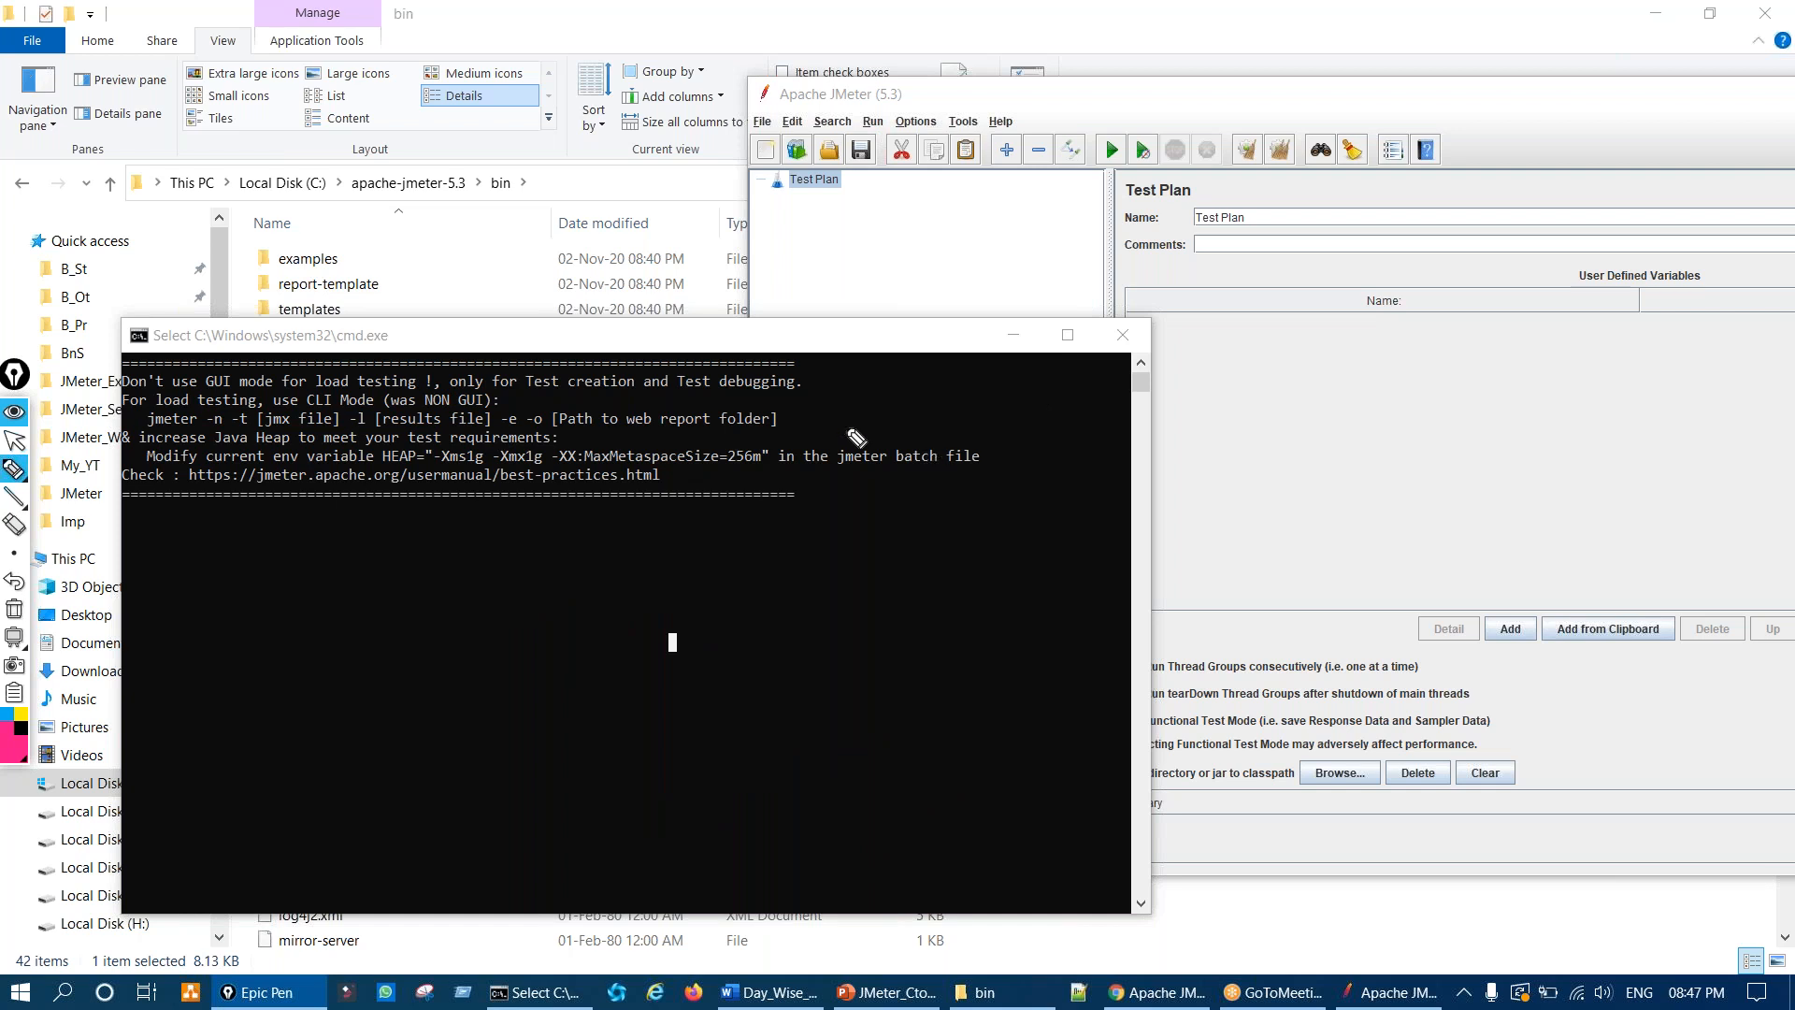
key("ctrl+shift+1")
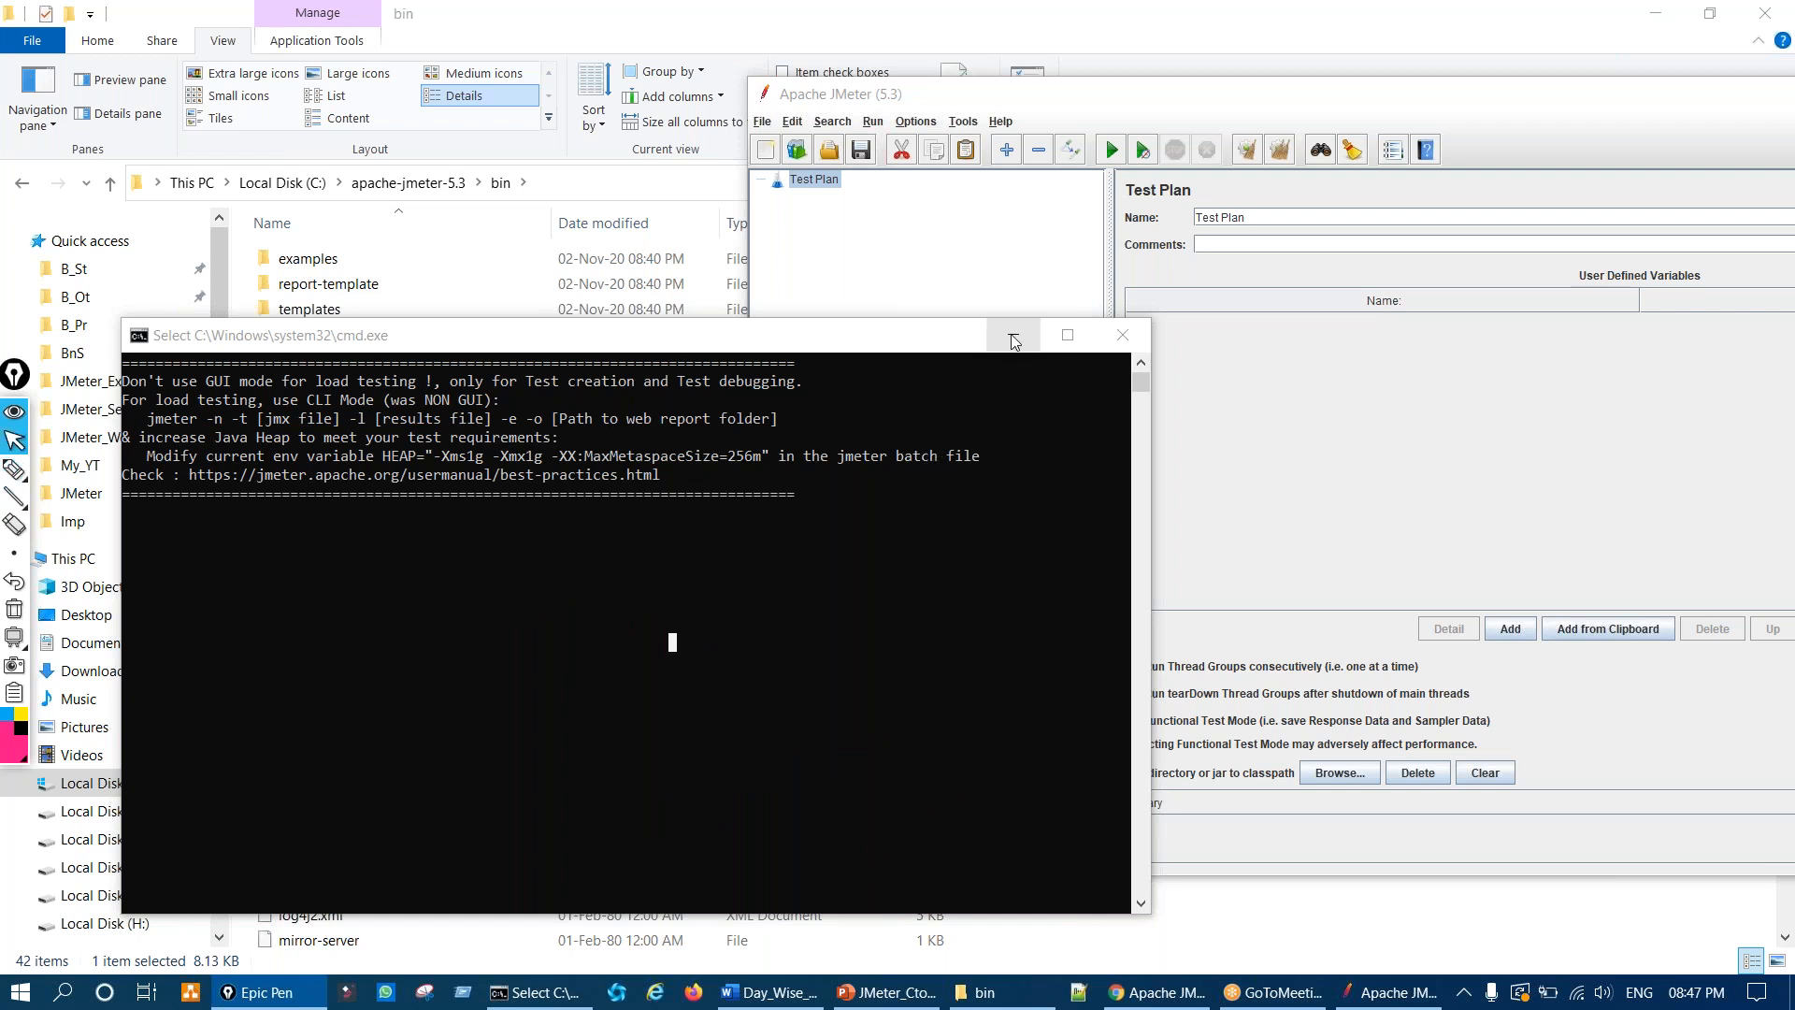
Step: Minimize the console, maximize the JMeter window, and restore it to its smaller size
left_click(1014, 340)
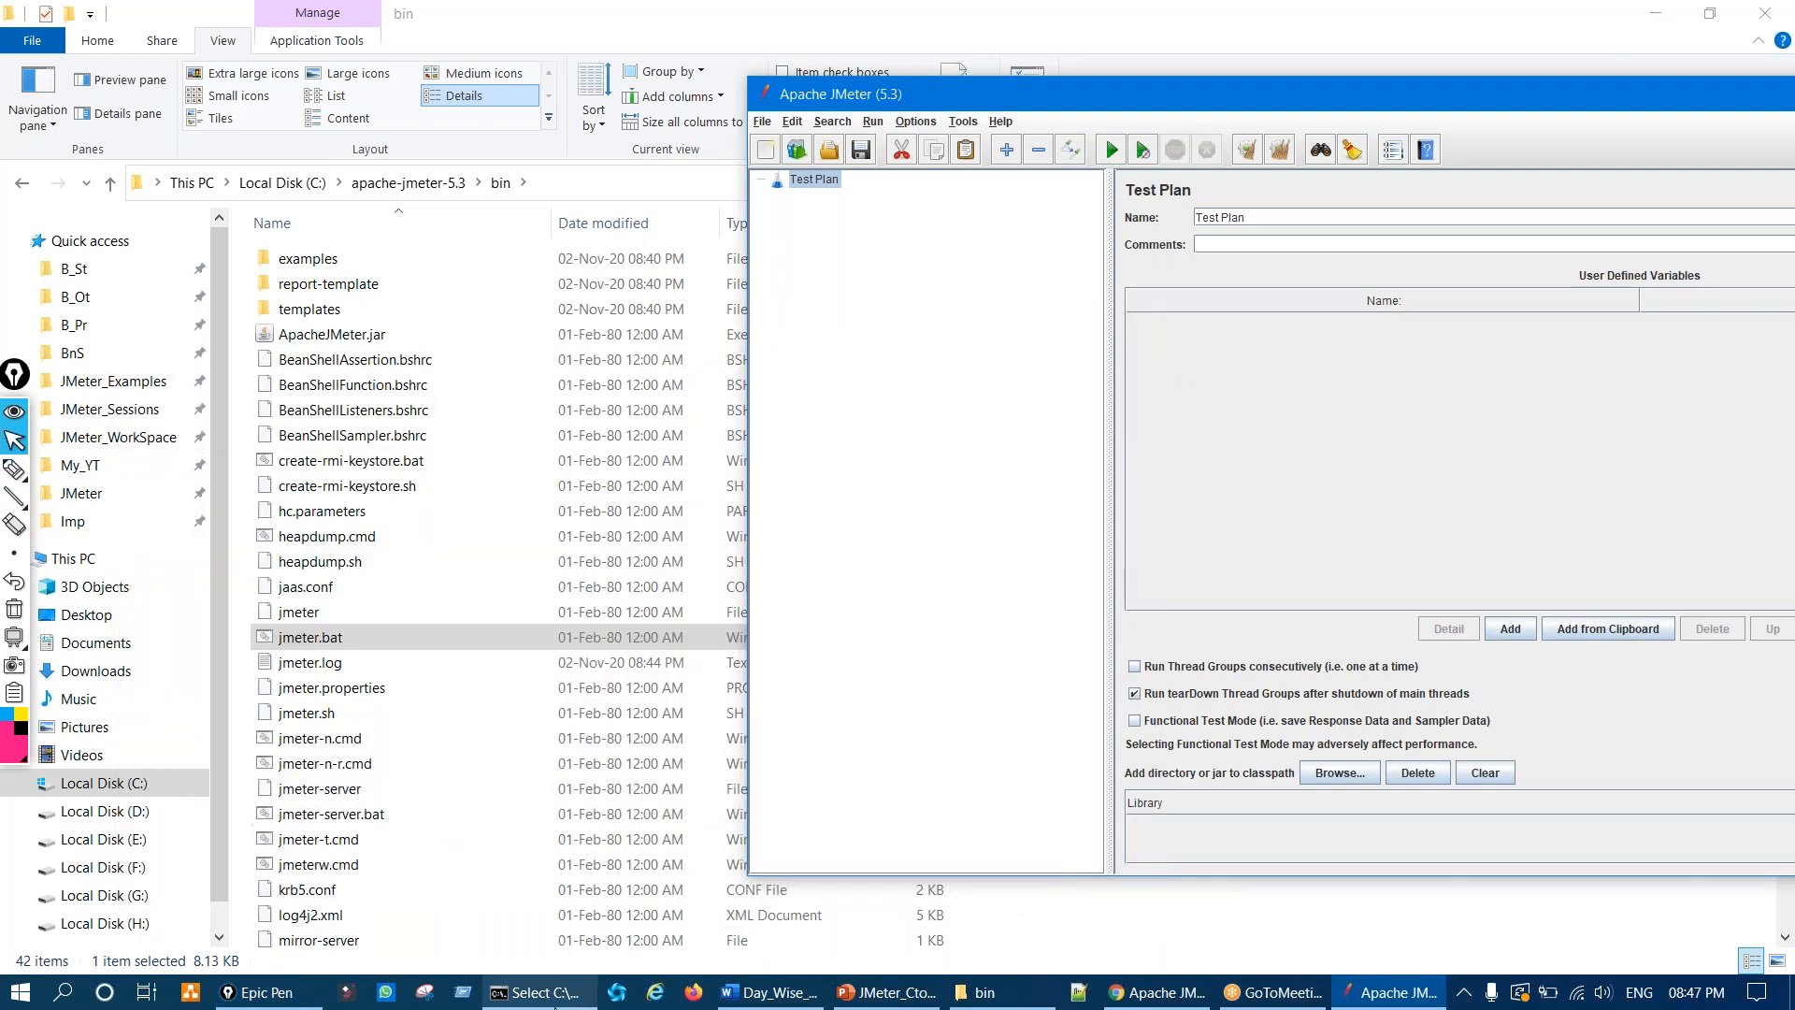
double_click(1110, 109)
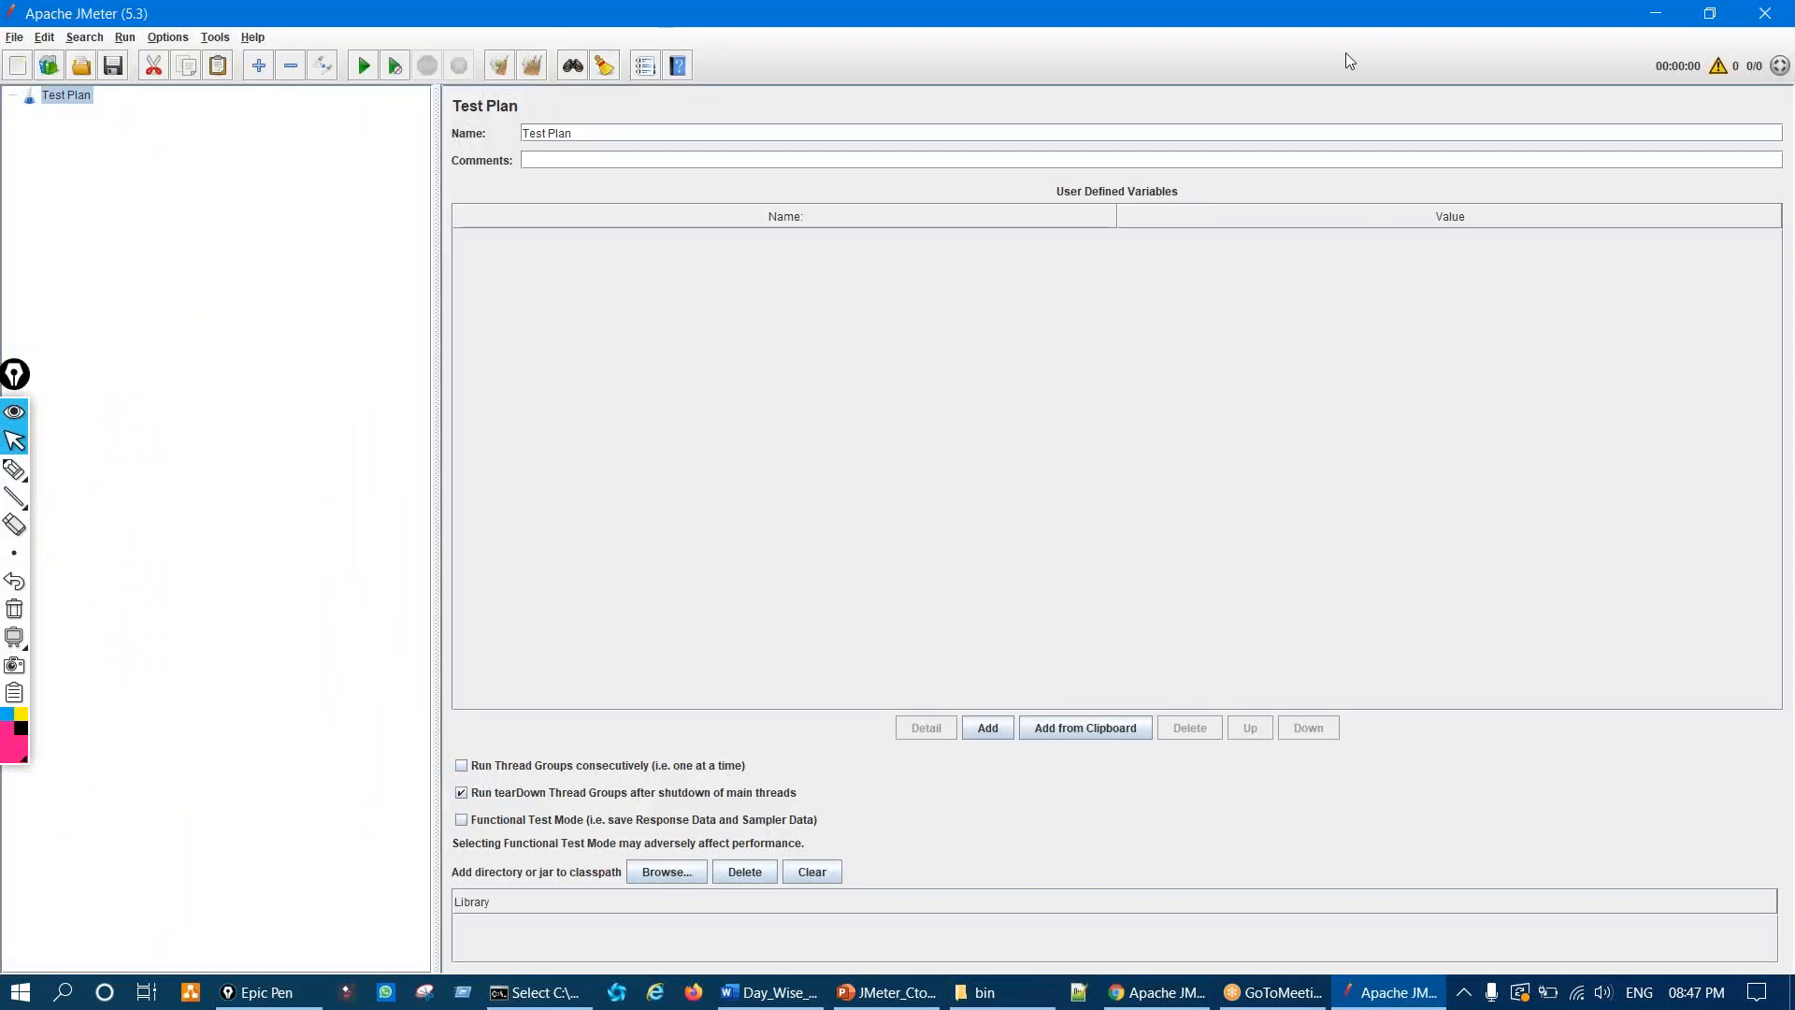
double_click(1341, 13)
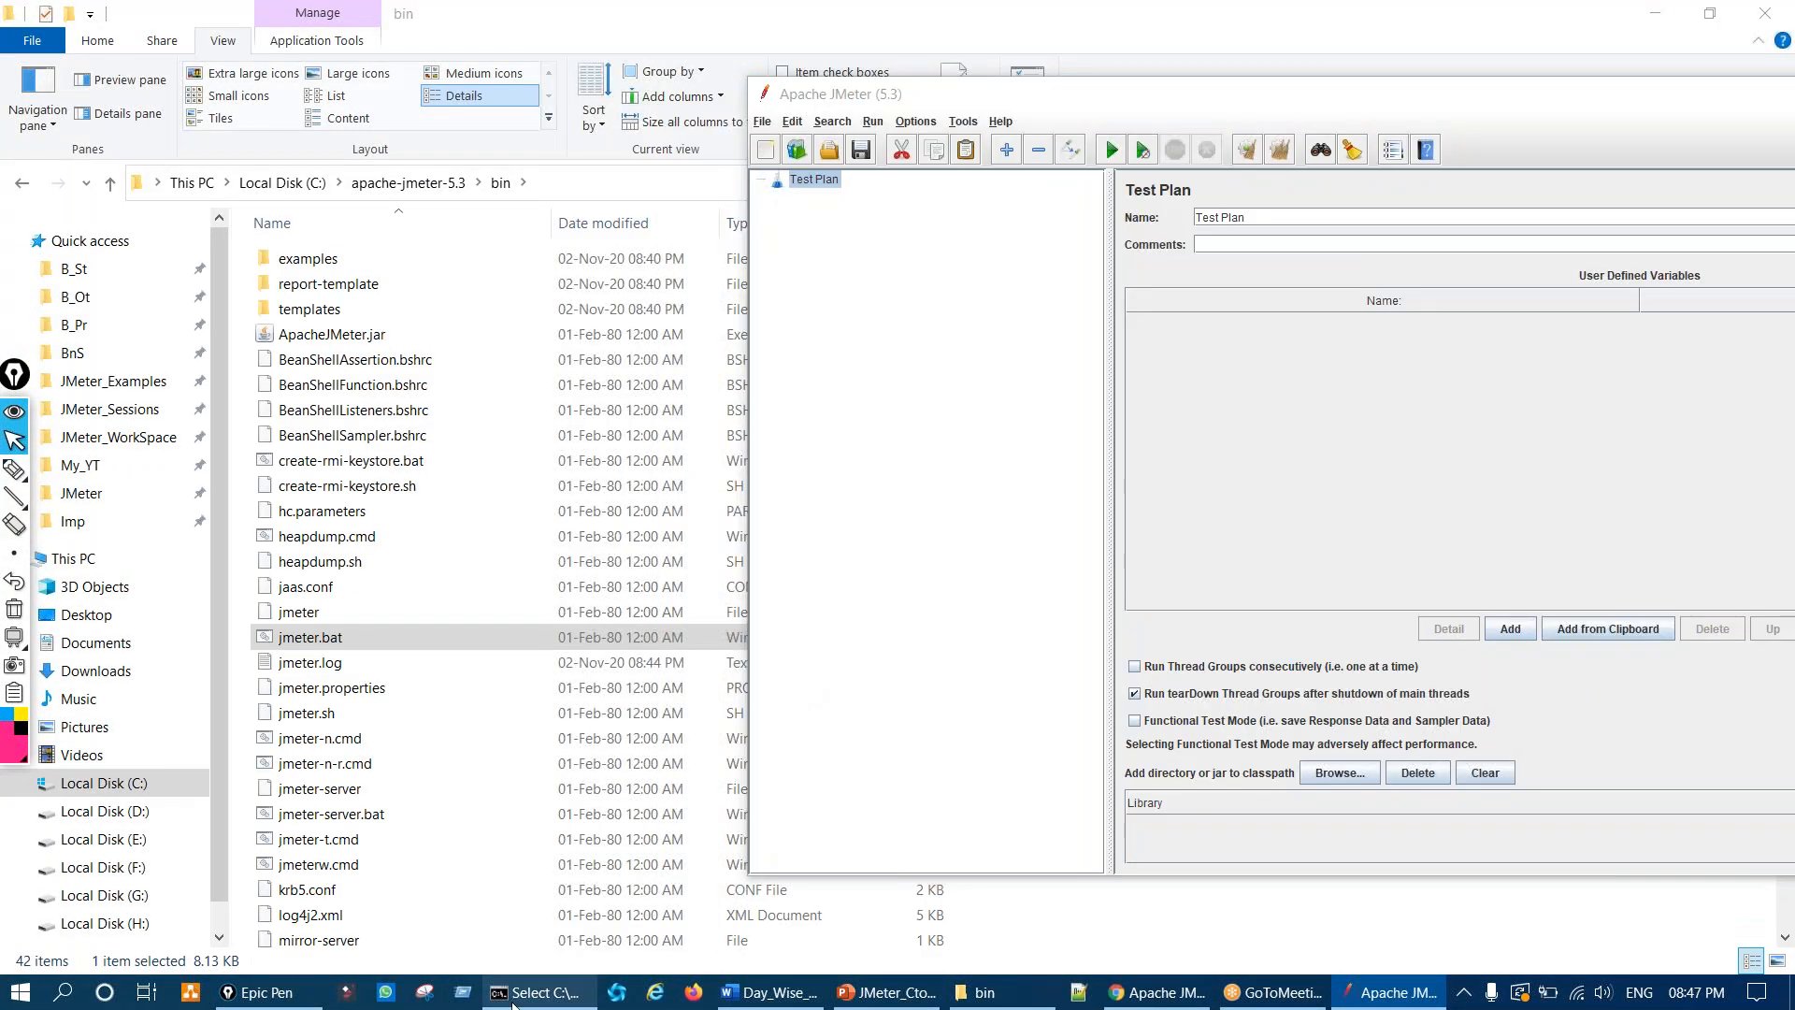
Step: Bring the JMeter console back up, circle its text area and close control, mark the JMeter window, and clear the marks
left_click(538, 992)
key("ctrl+shift+3")
left_click_drag(531, 513, 548, 453)
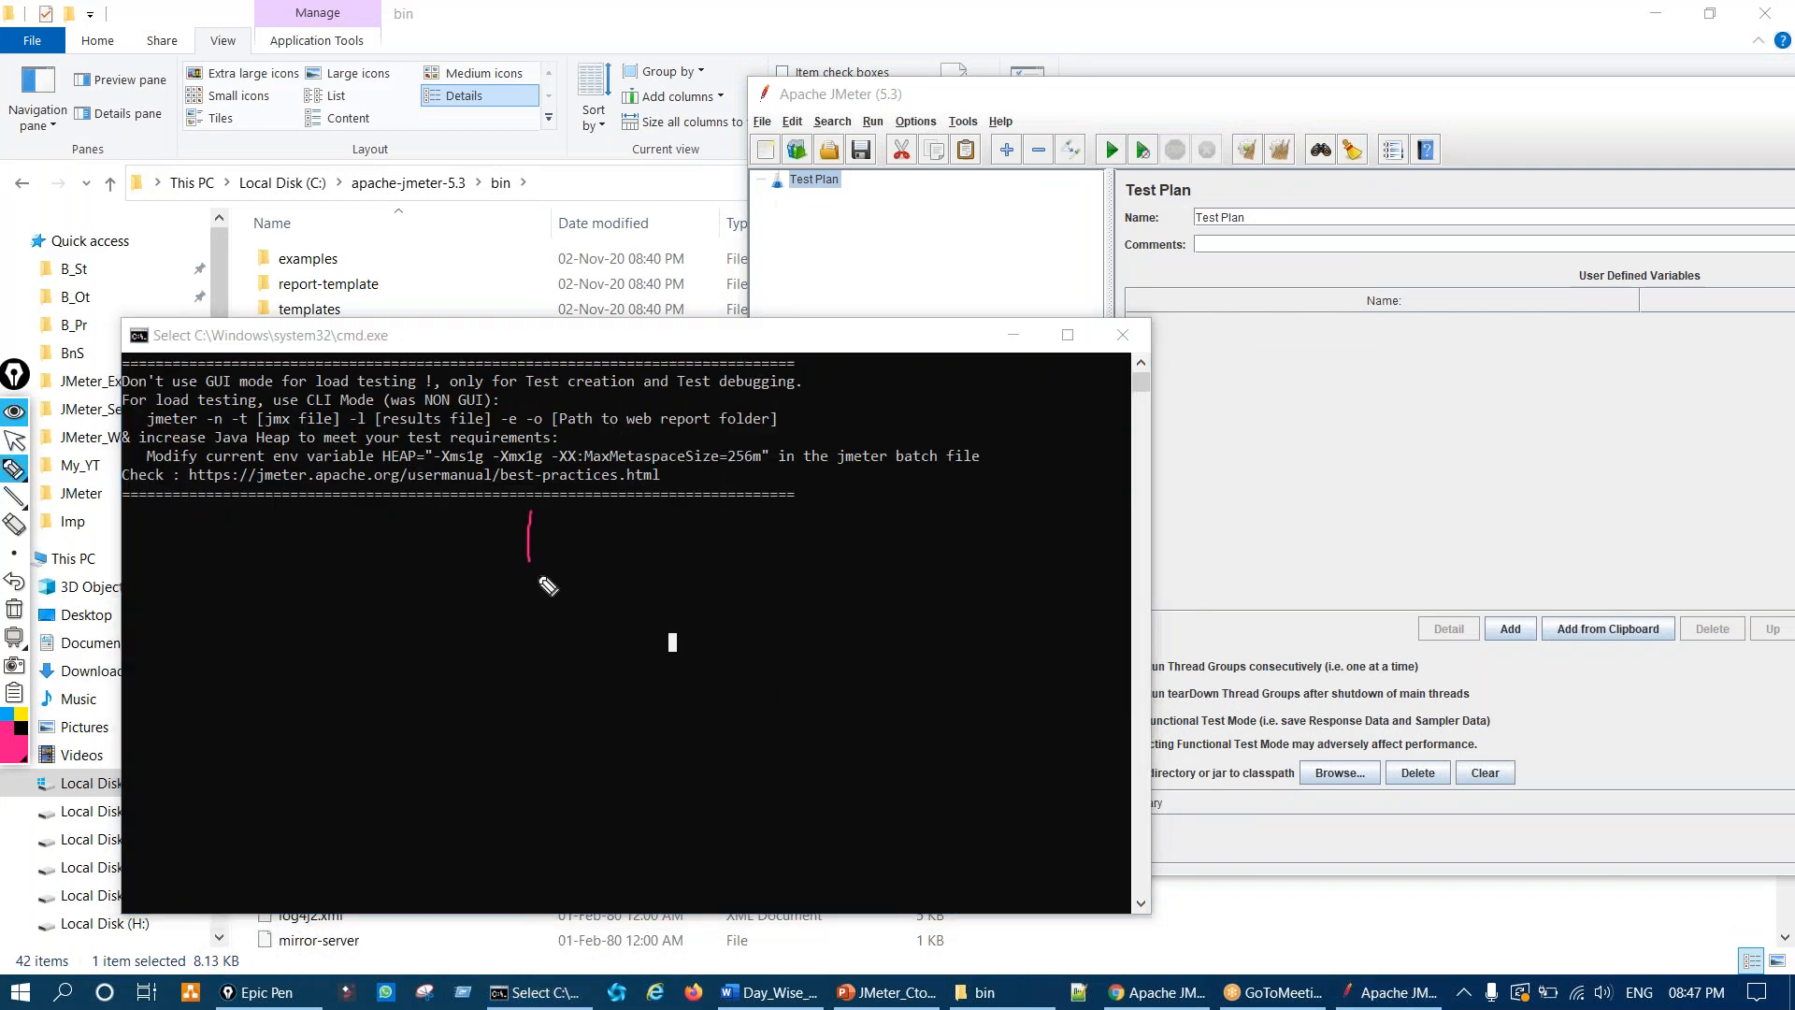
left_click_drag(1063, 372, 1116, 305)
left_click_drag(1116, 398, 1066, 374)
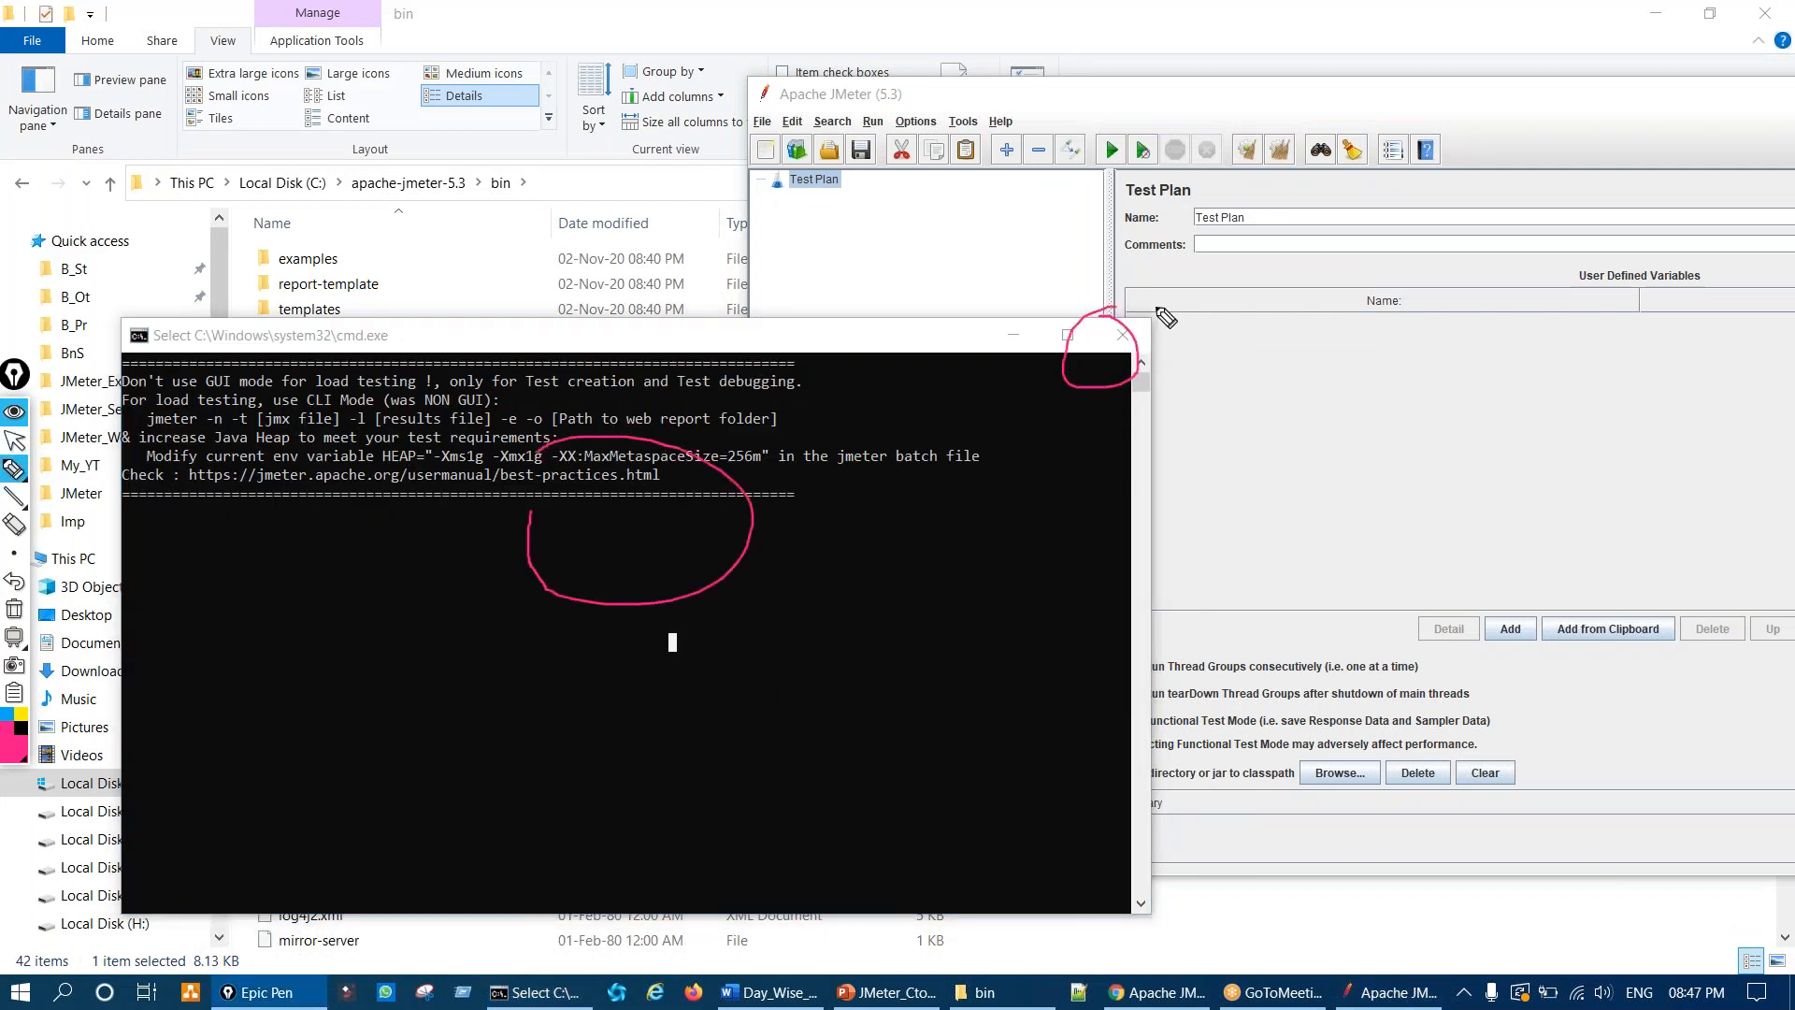
left_click_drag(1374, 220, 1486, 184)
key("ctrl+shift+7")
key("ctrl+shift+2")
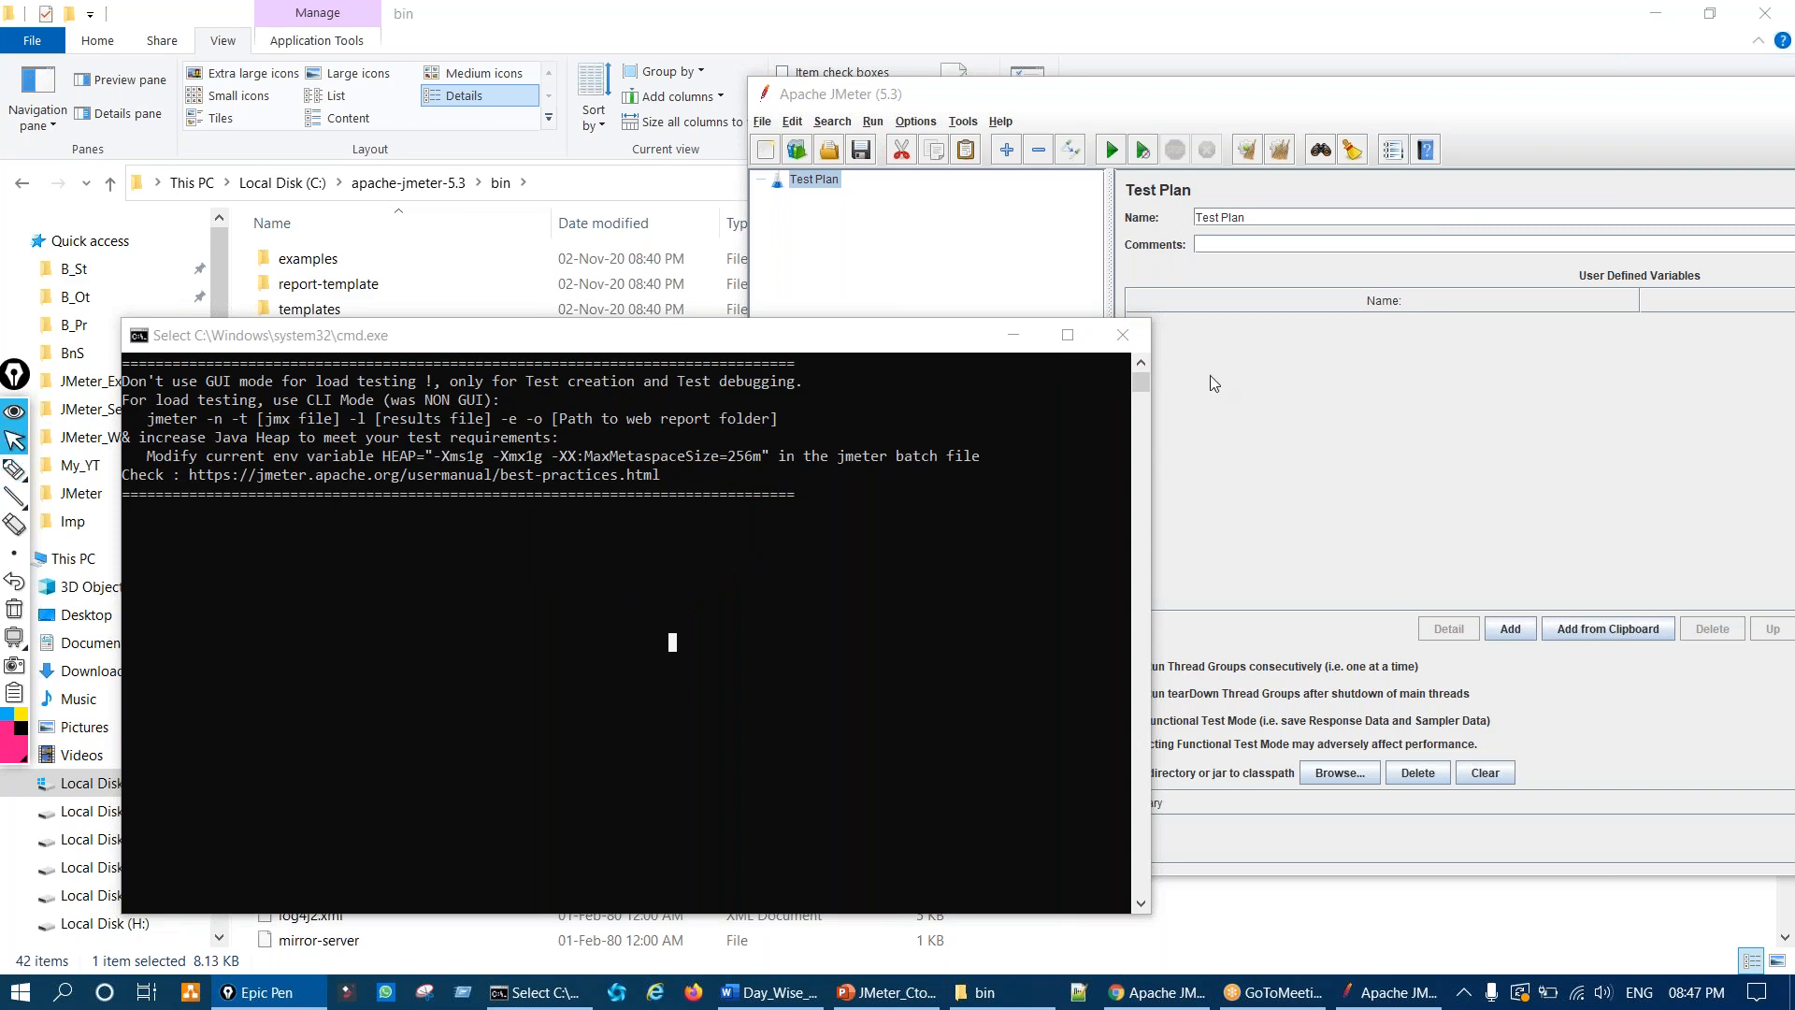
Step: Move the console around in front of the JMeter window, and close the console to shut down JMeter
left_click(811, 600)
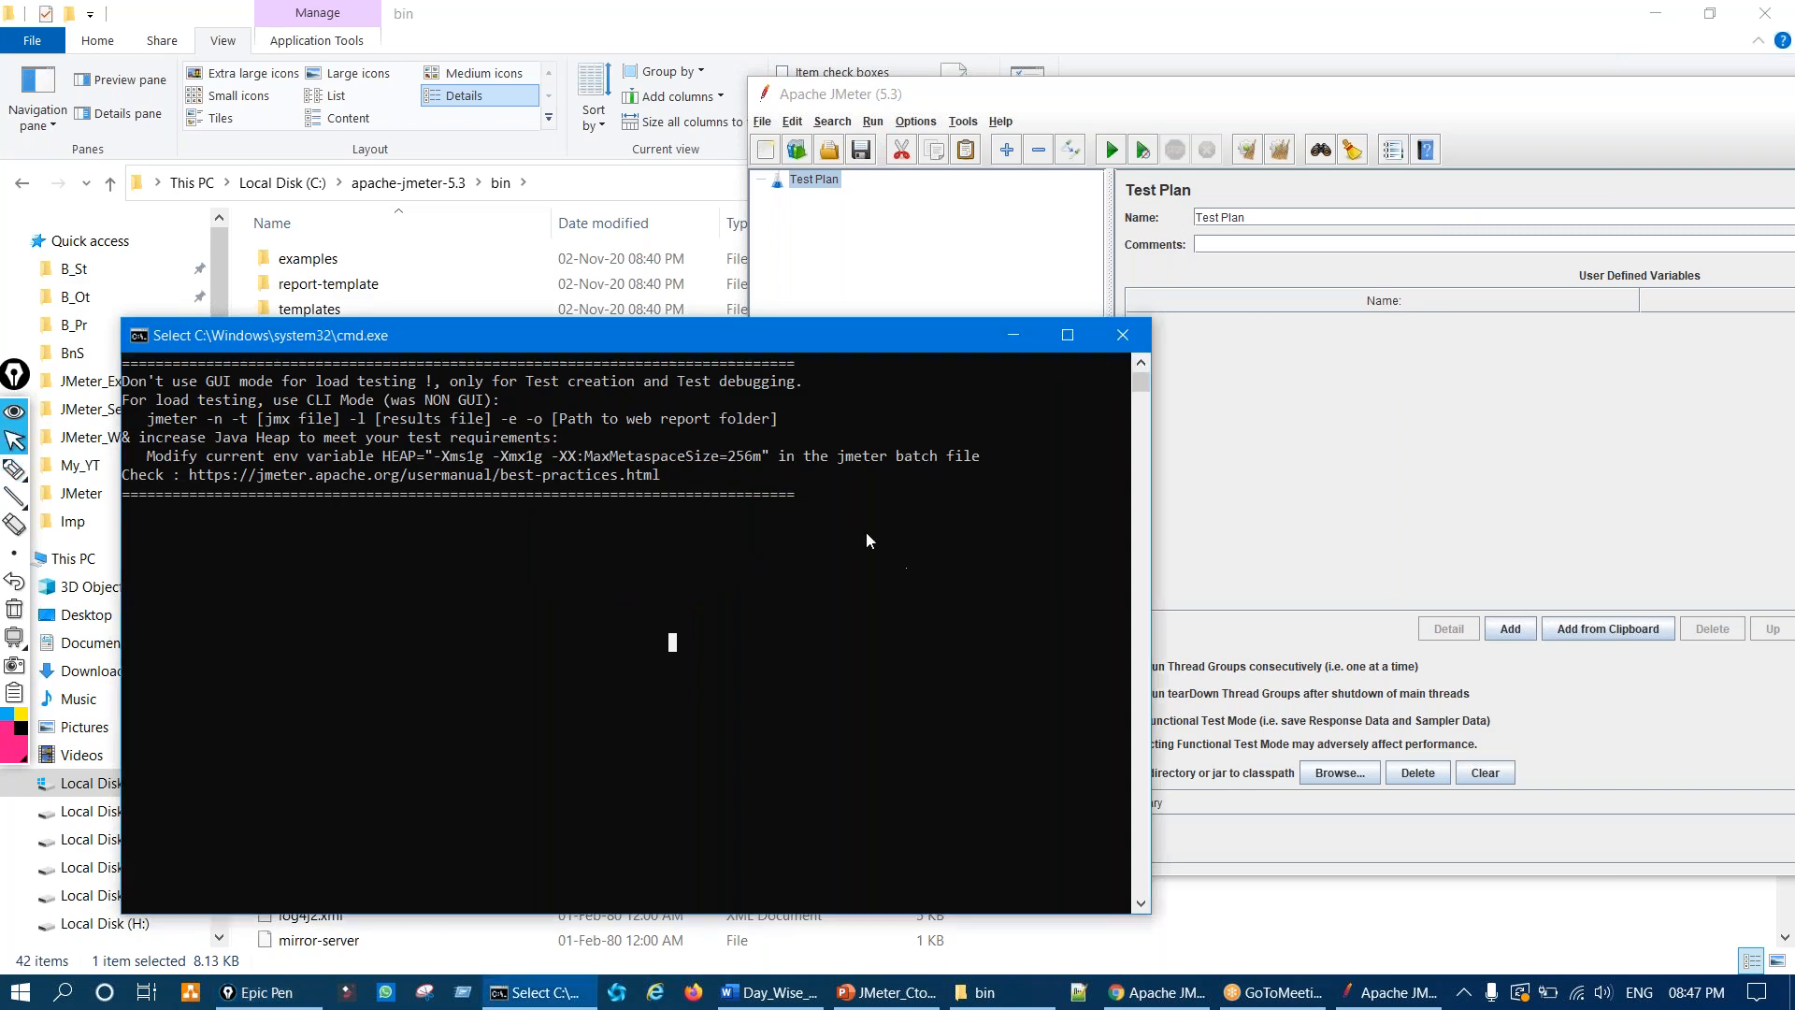
left_click_drag(746, 331, 795, 342)
left_click(1432, 1005)
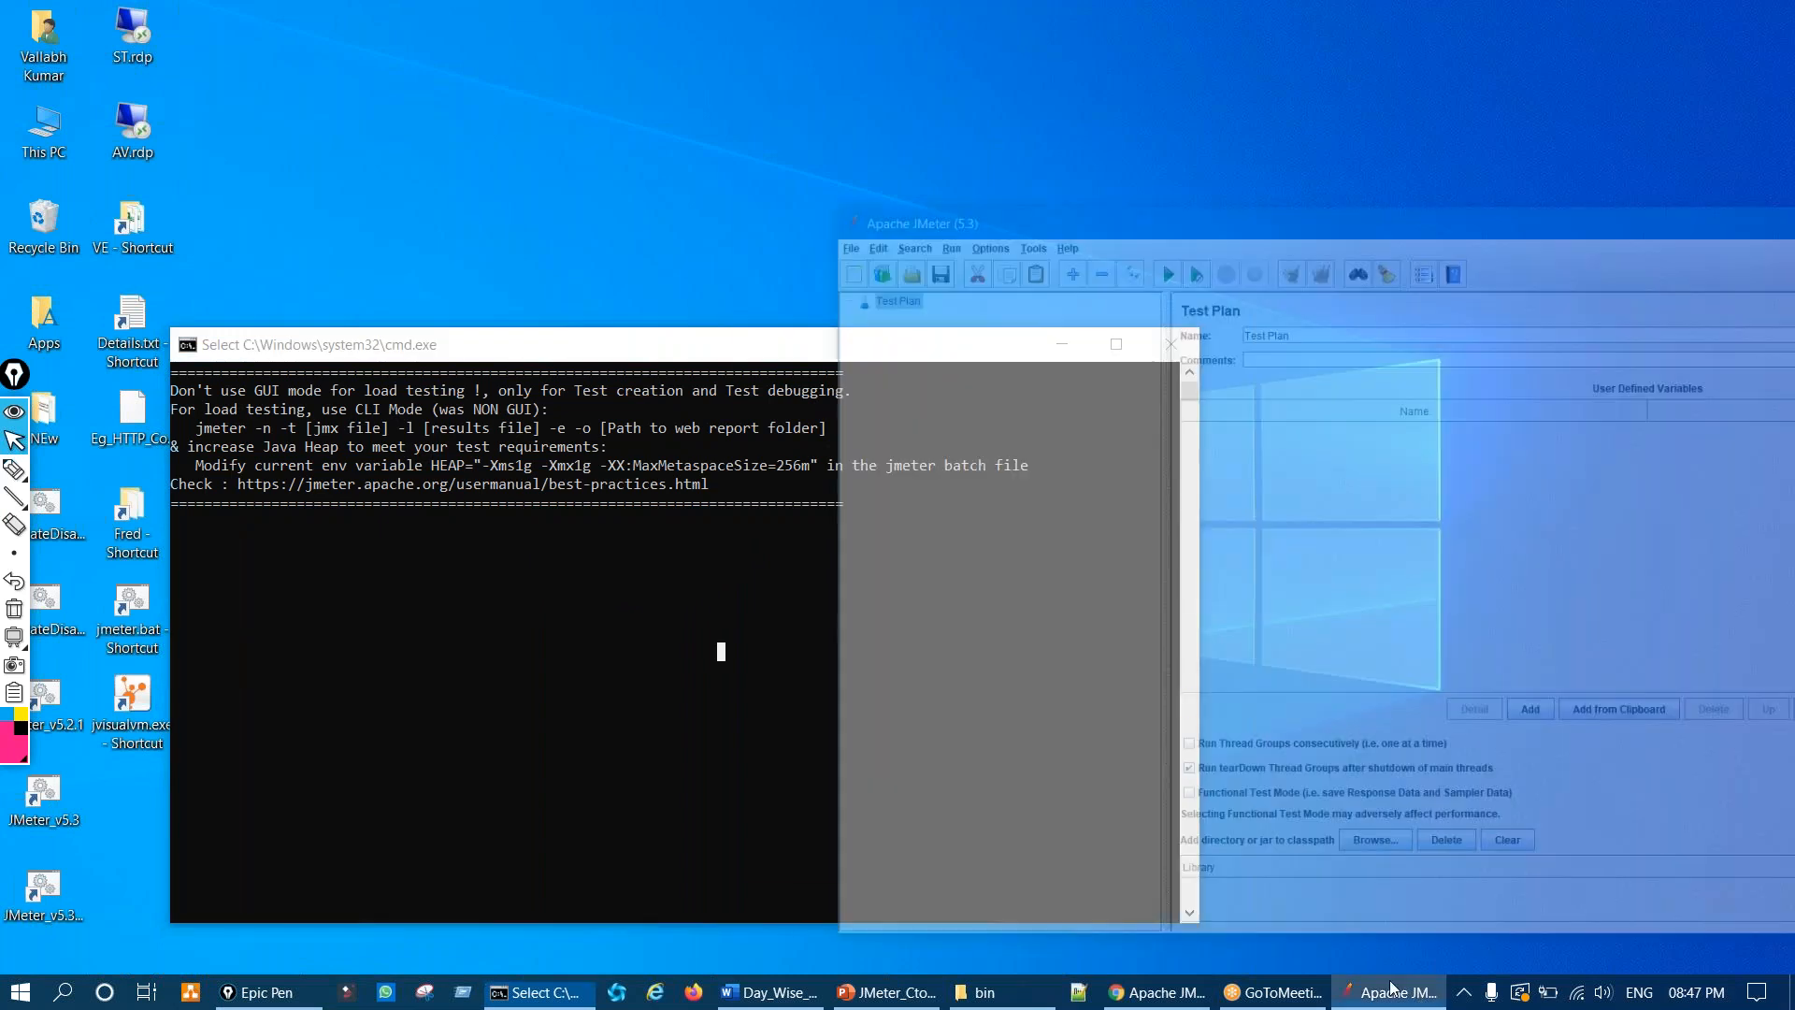
left_click_drag(676, 351, 634, 338)
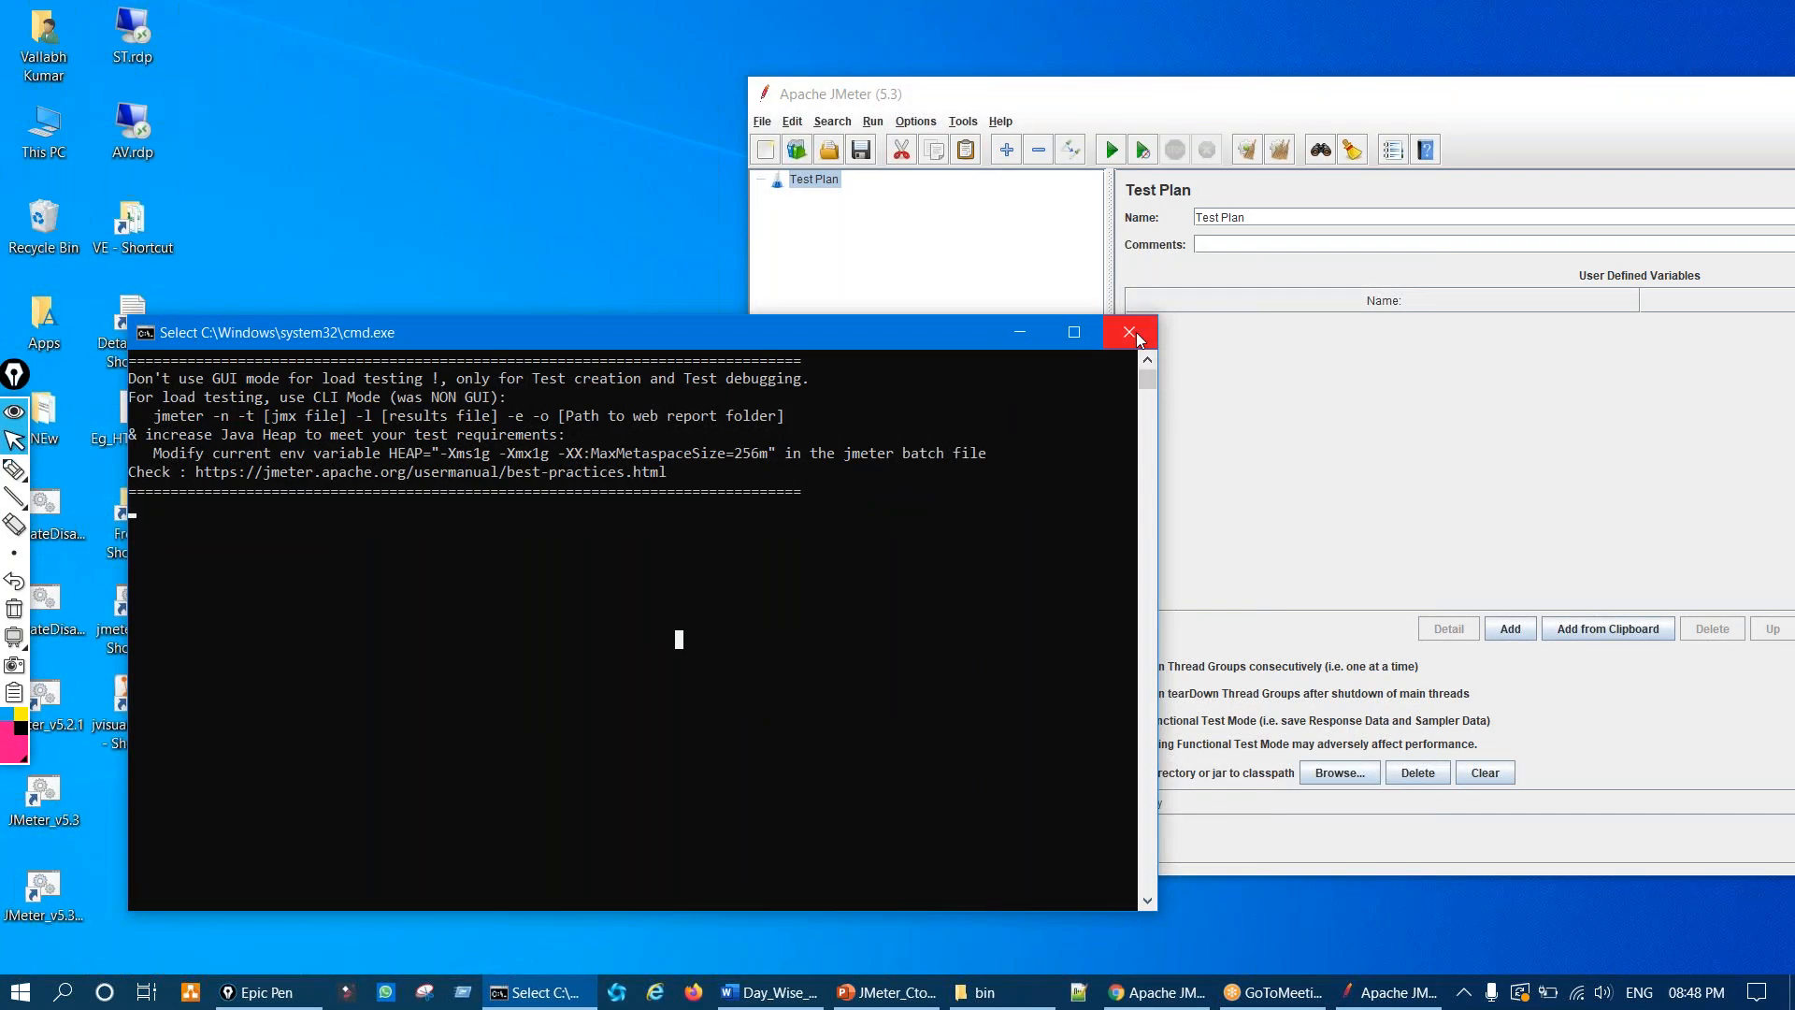
left_click(1136, 336)
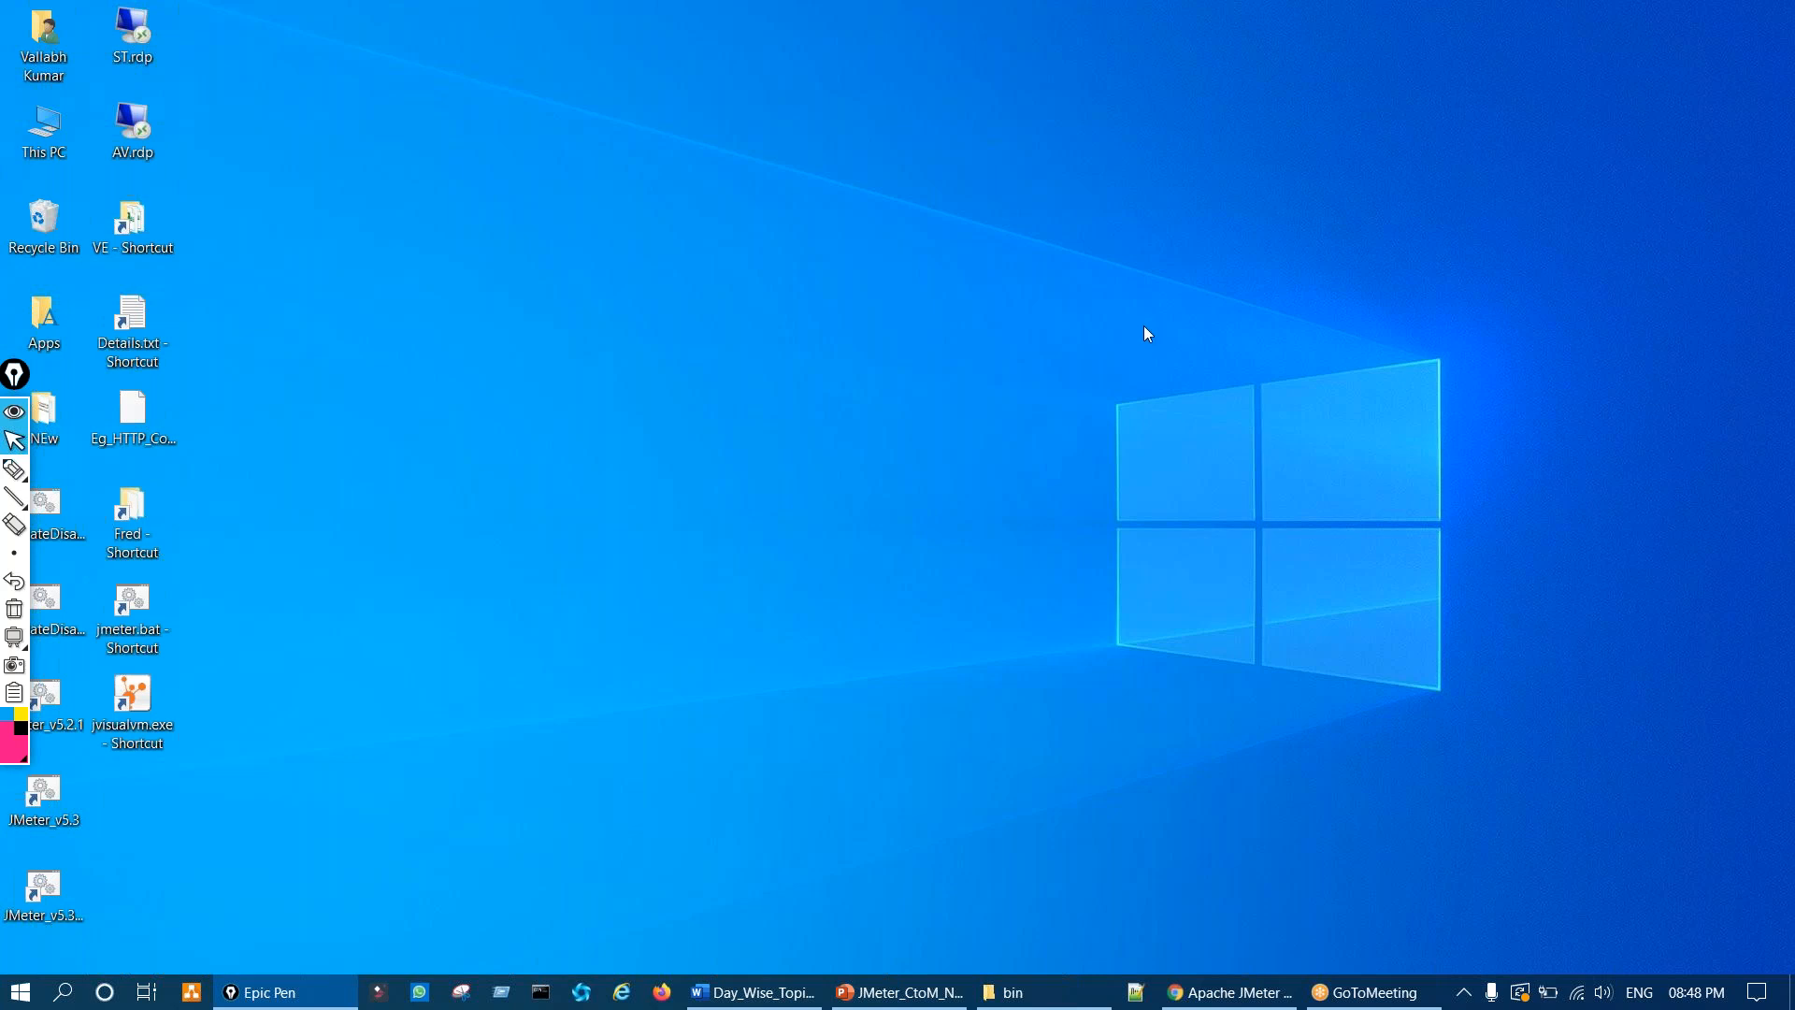
Step: Switch to the PowerPoint slides, tick the GUI, Non-GUI and Proxy launch modes, mark GUI Mode again, and clear the marks
left_click(929, 1002)
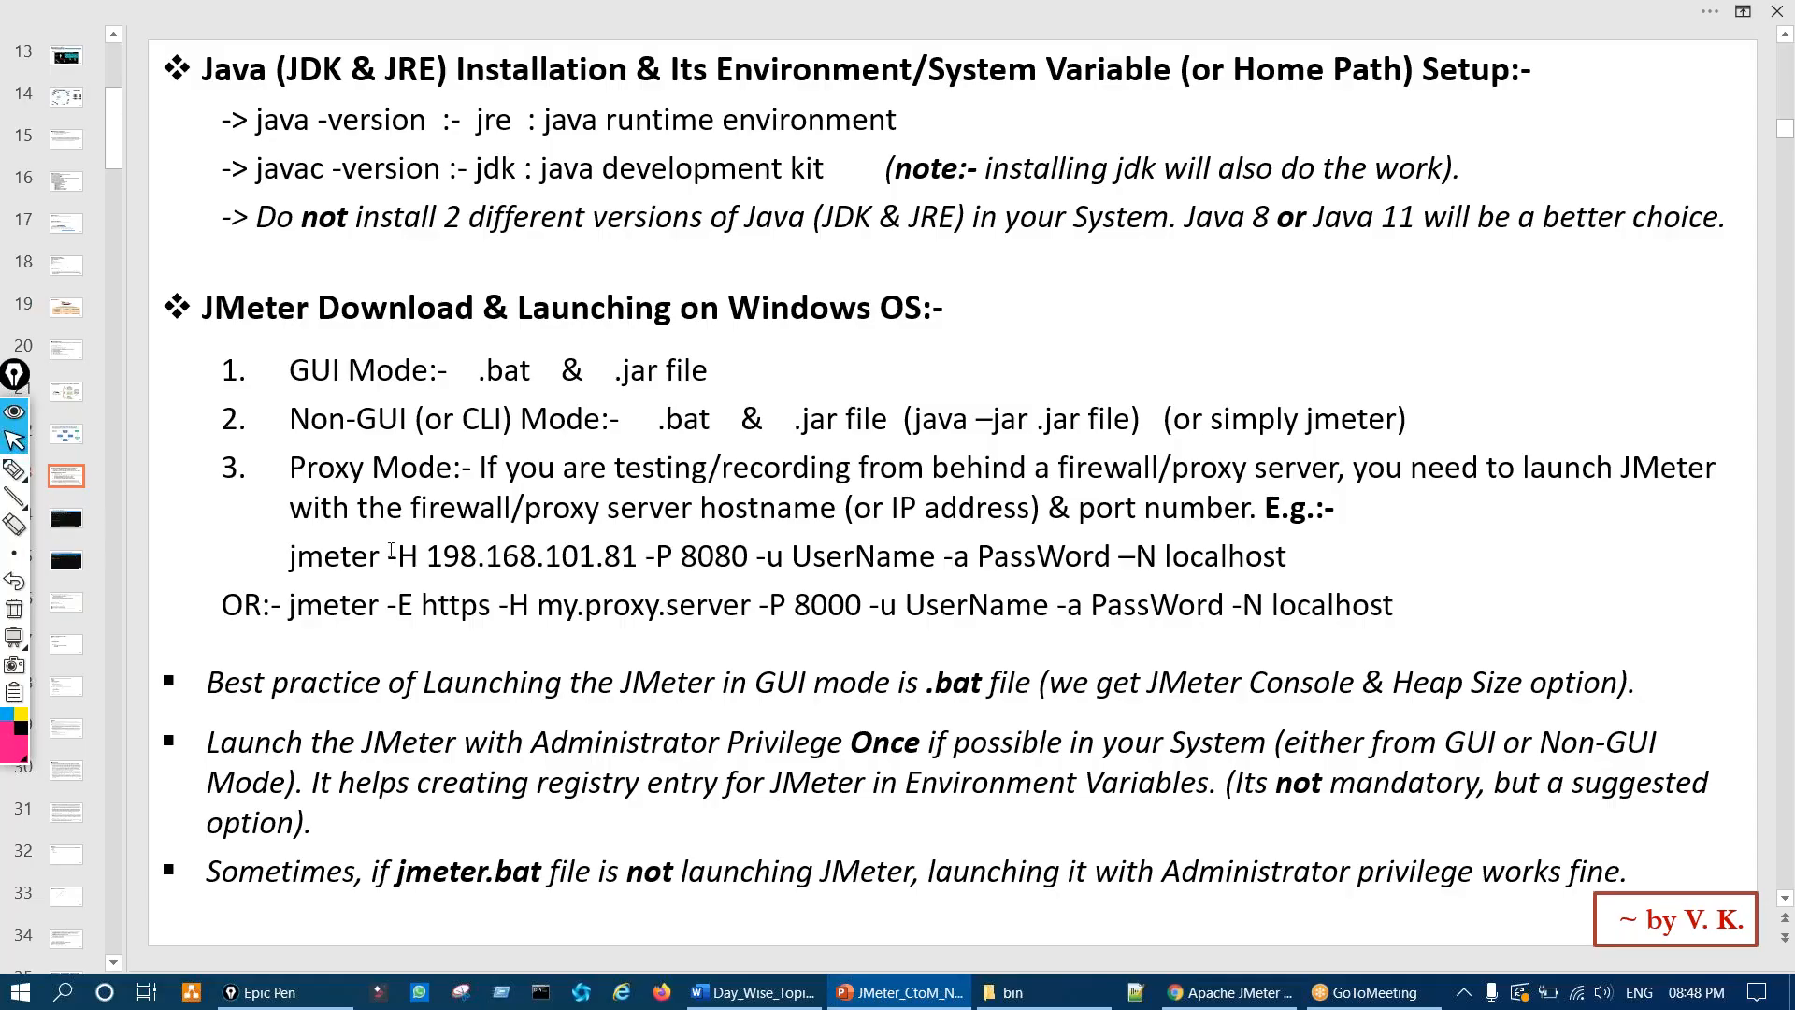
left_click(14, 468)
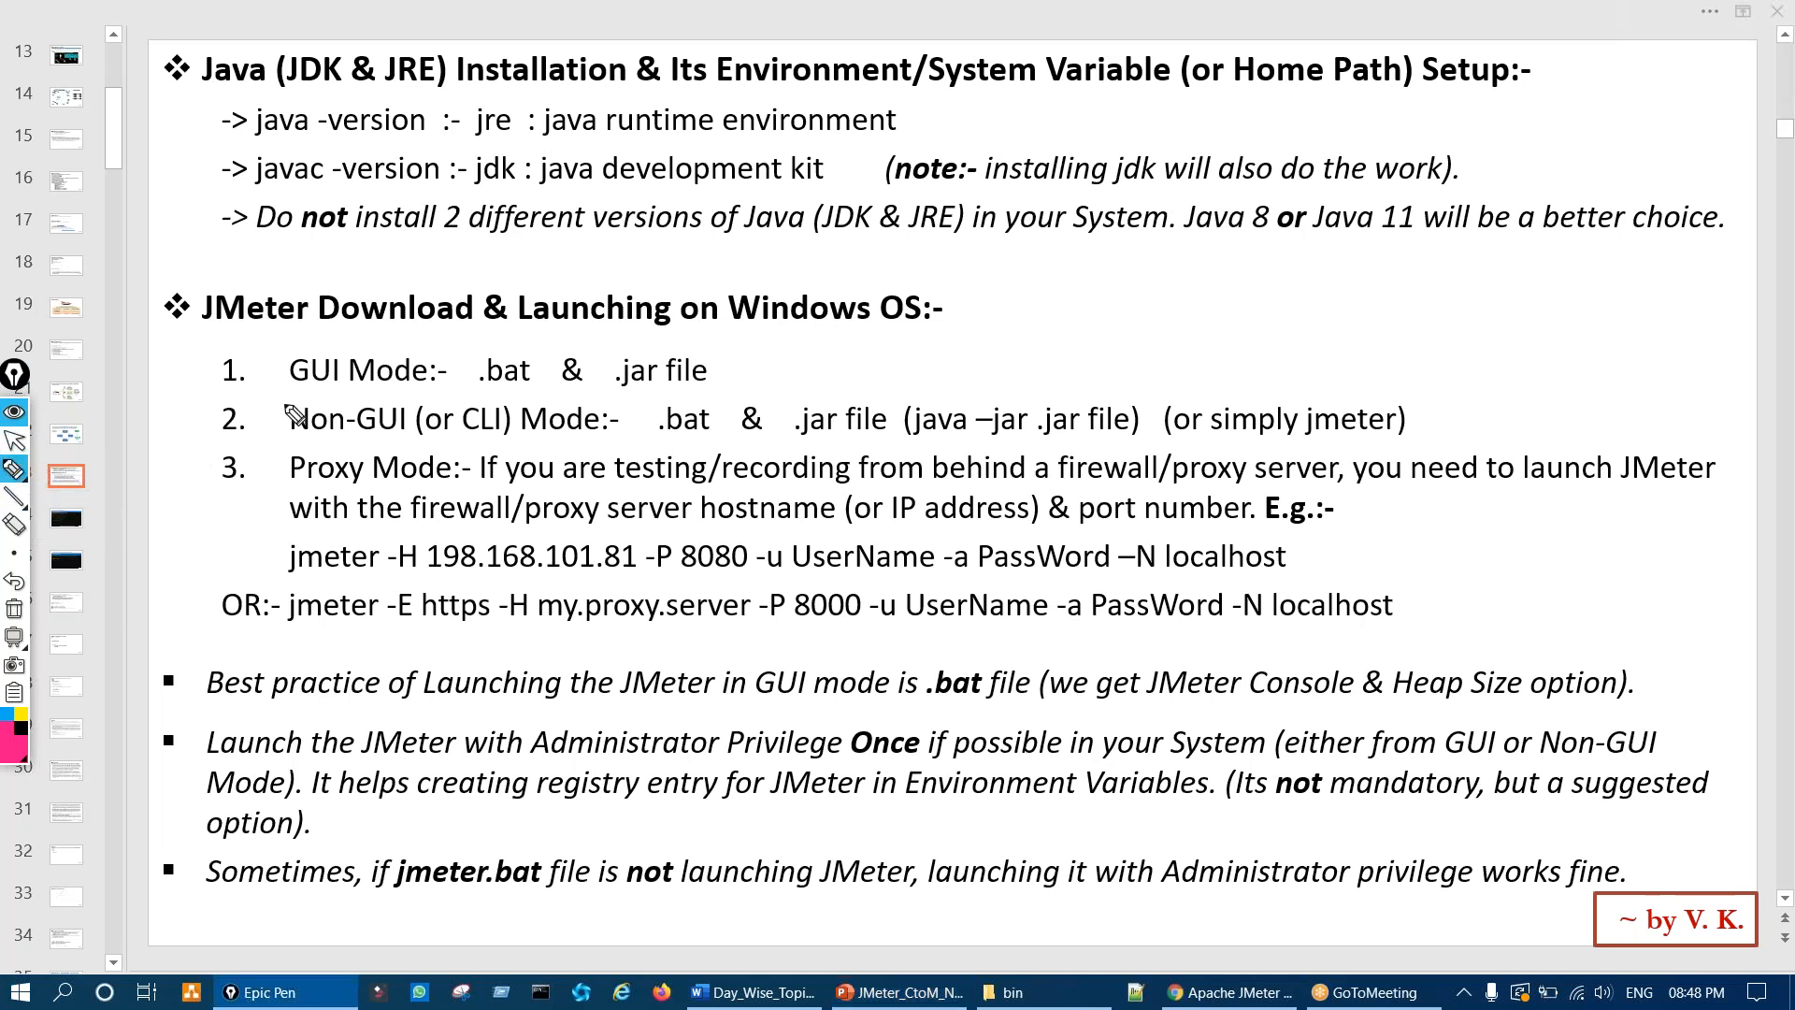
left_click_drag(214, 357, 364, 340)
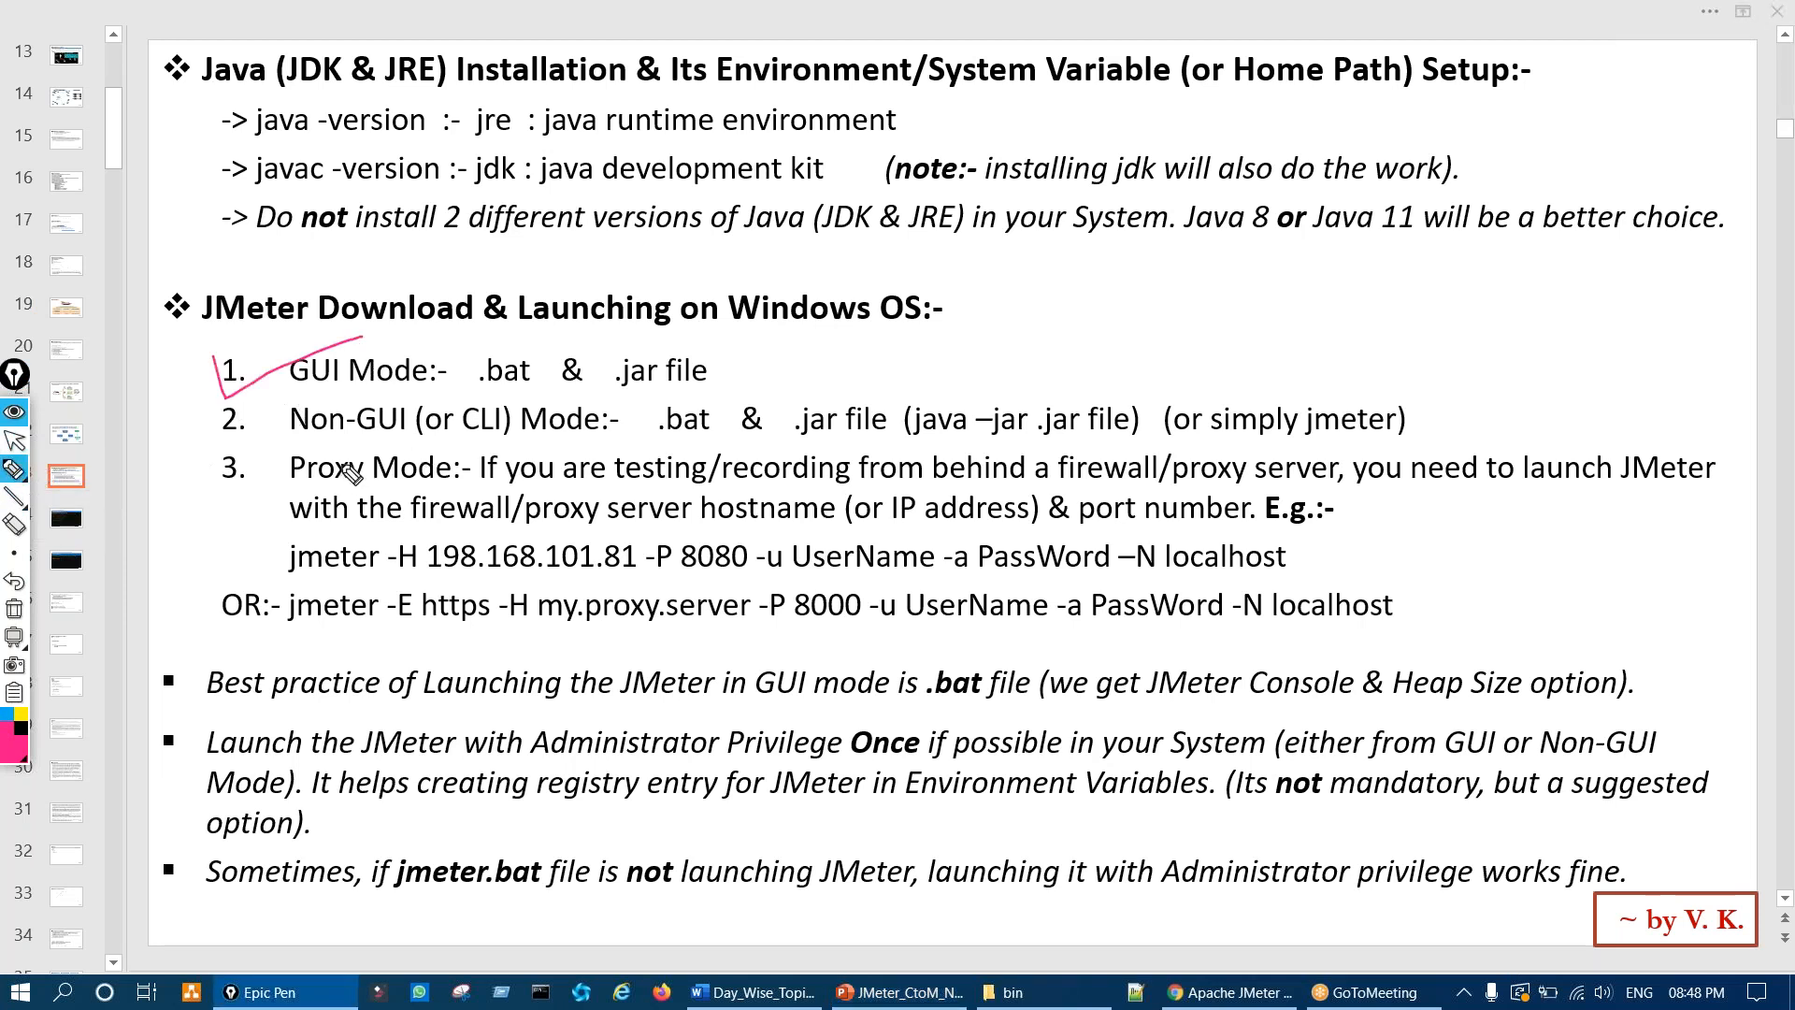
left_click_drag(239, 423, 304, 402)
mouse_move(221, 458)
left_mouse_down()
mouse_move(245, 494)
mouse_move(348, 449)
left_mouse_up()
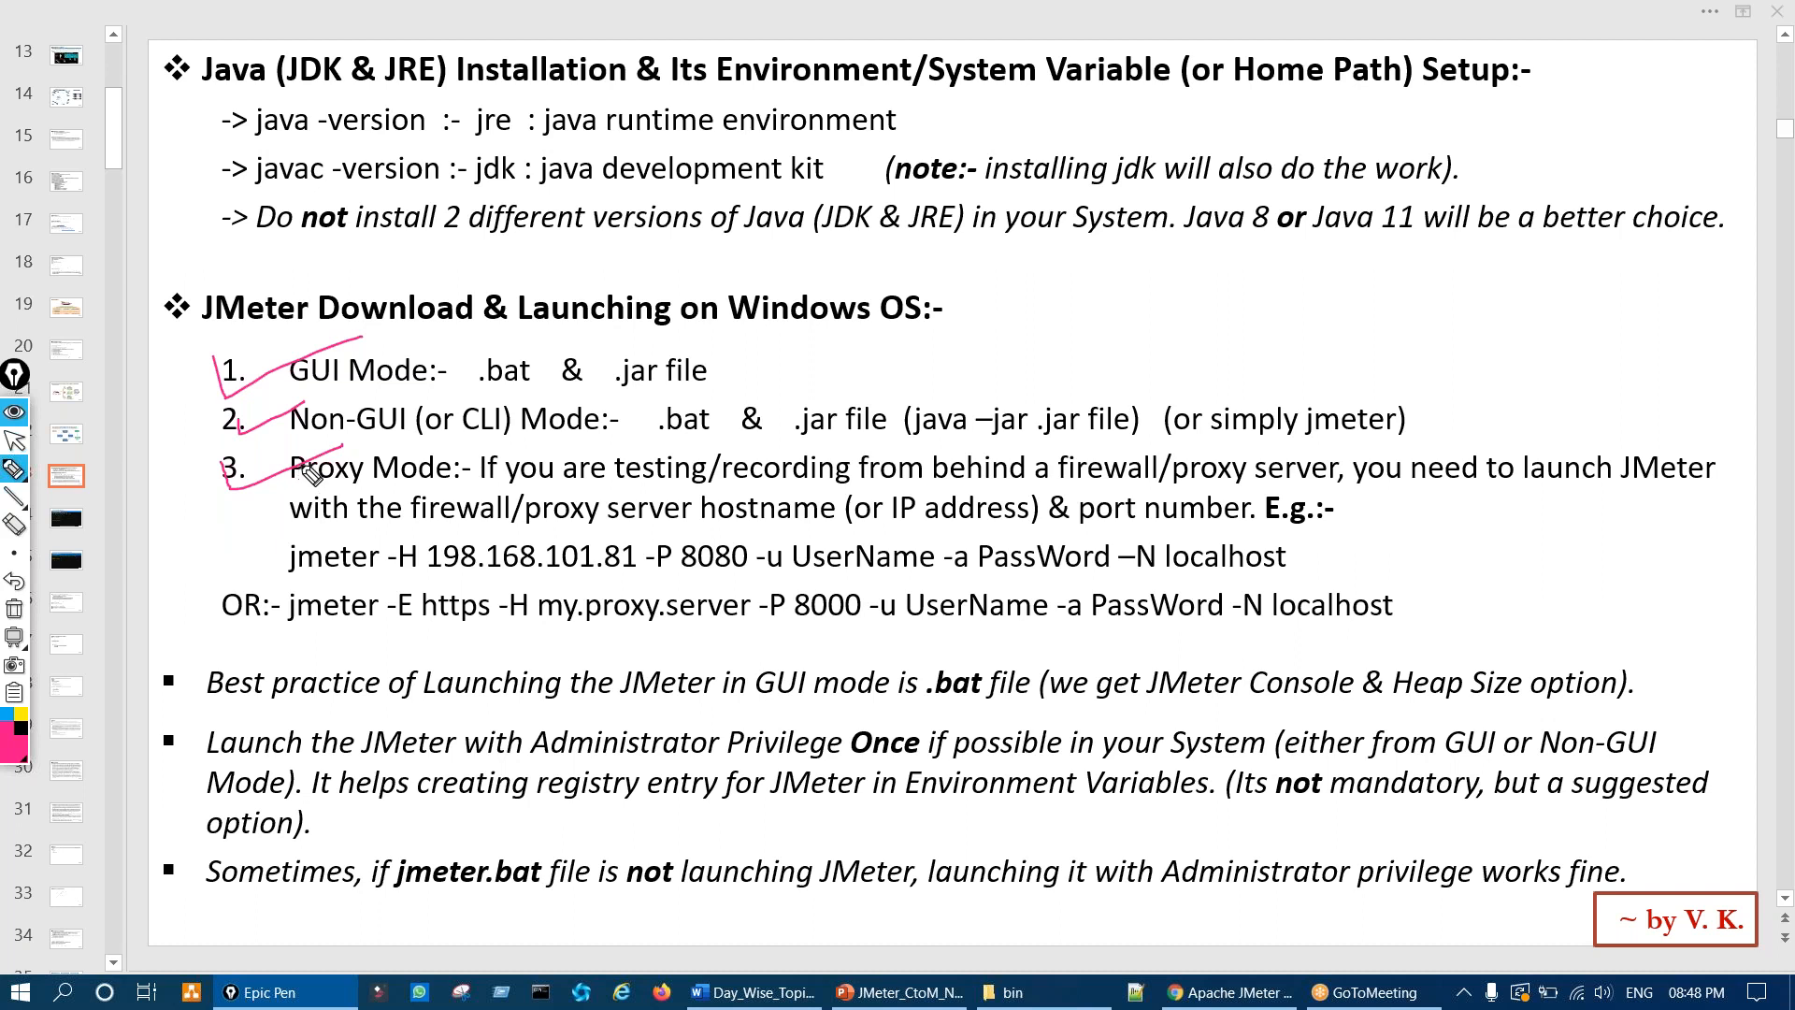
mouse_move(353, 359)
left_mouse_down()
mouse_move(436, 375)
mouse_move(355, 354)
left_mouse_up()
key("ctrl+shift+7")
key("ctrl+shift+2")
Step: Switch to the bin folder in File Explorer, mark its path and jmeter.bat with ticks and circles, and clear the marks
left_click(1040, 992)
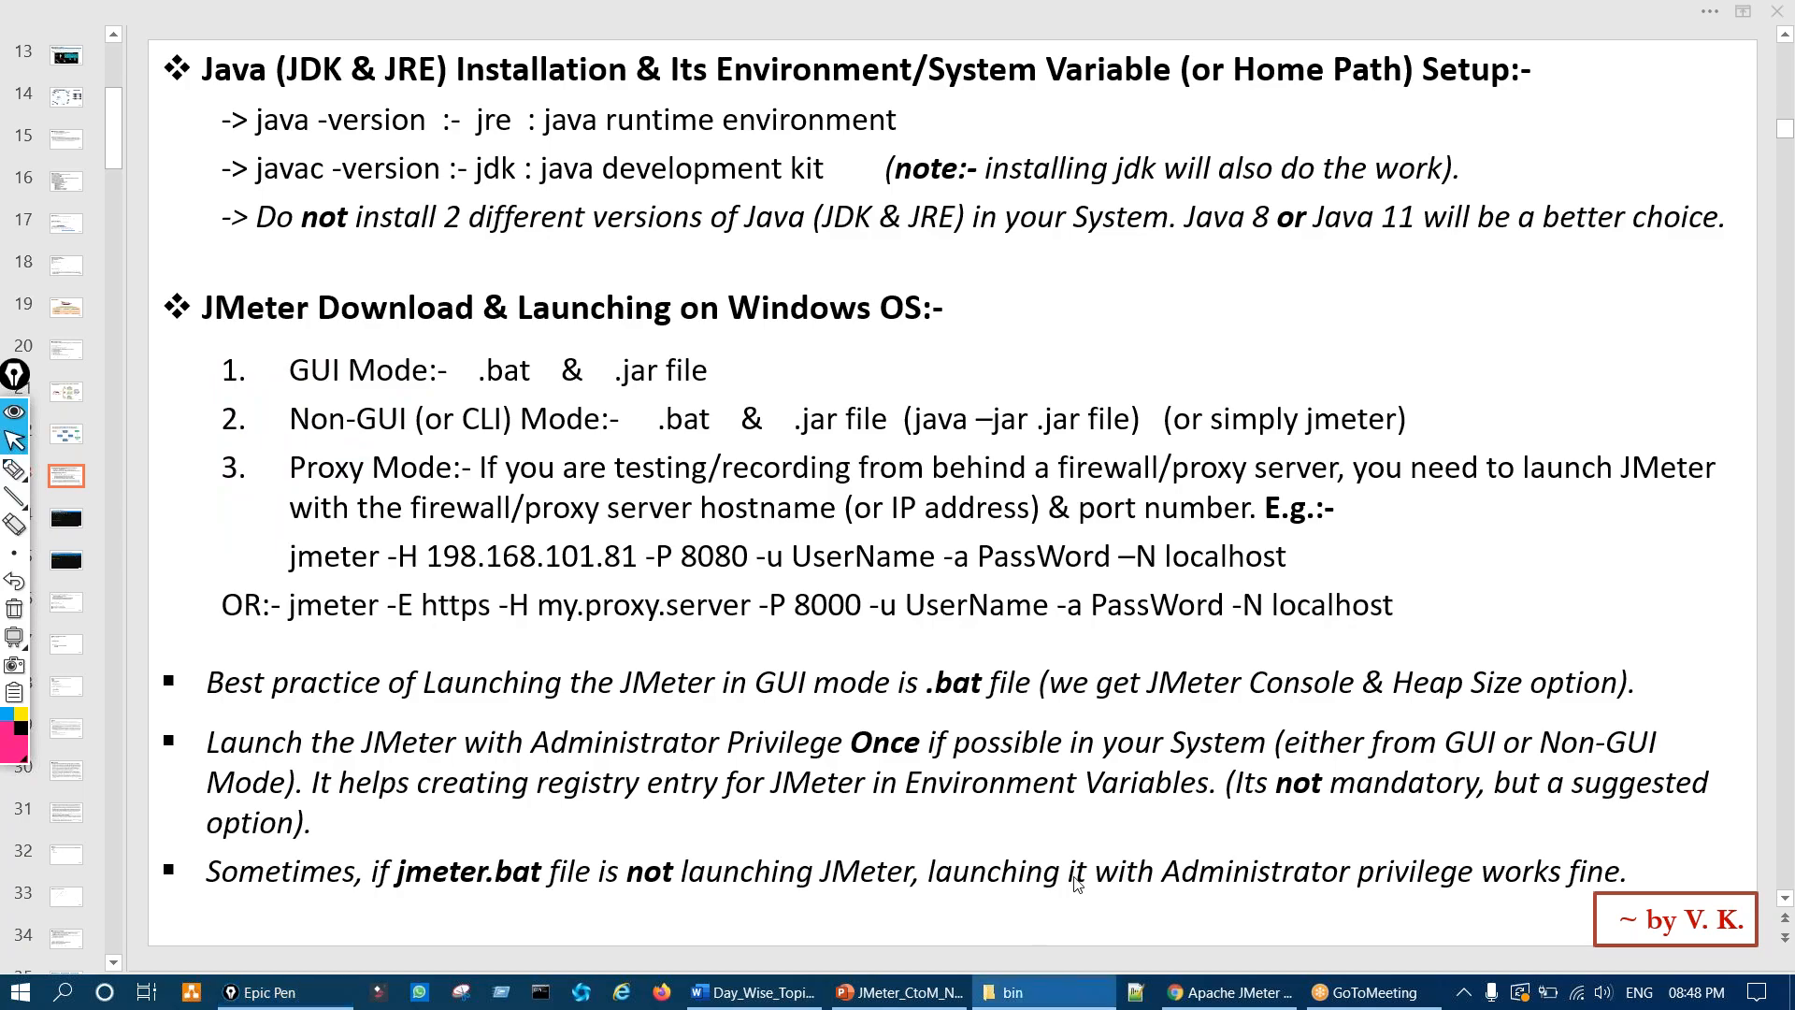
key("ctrl+shift+3")
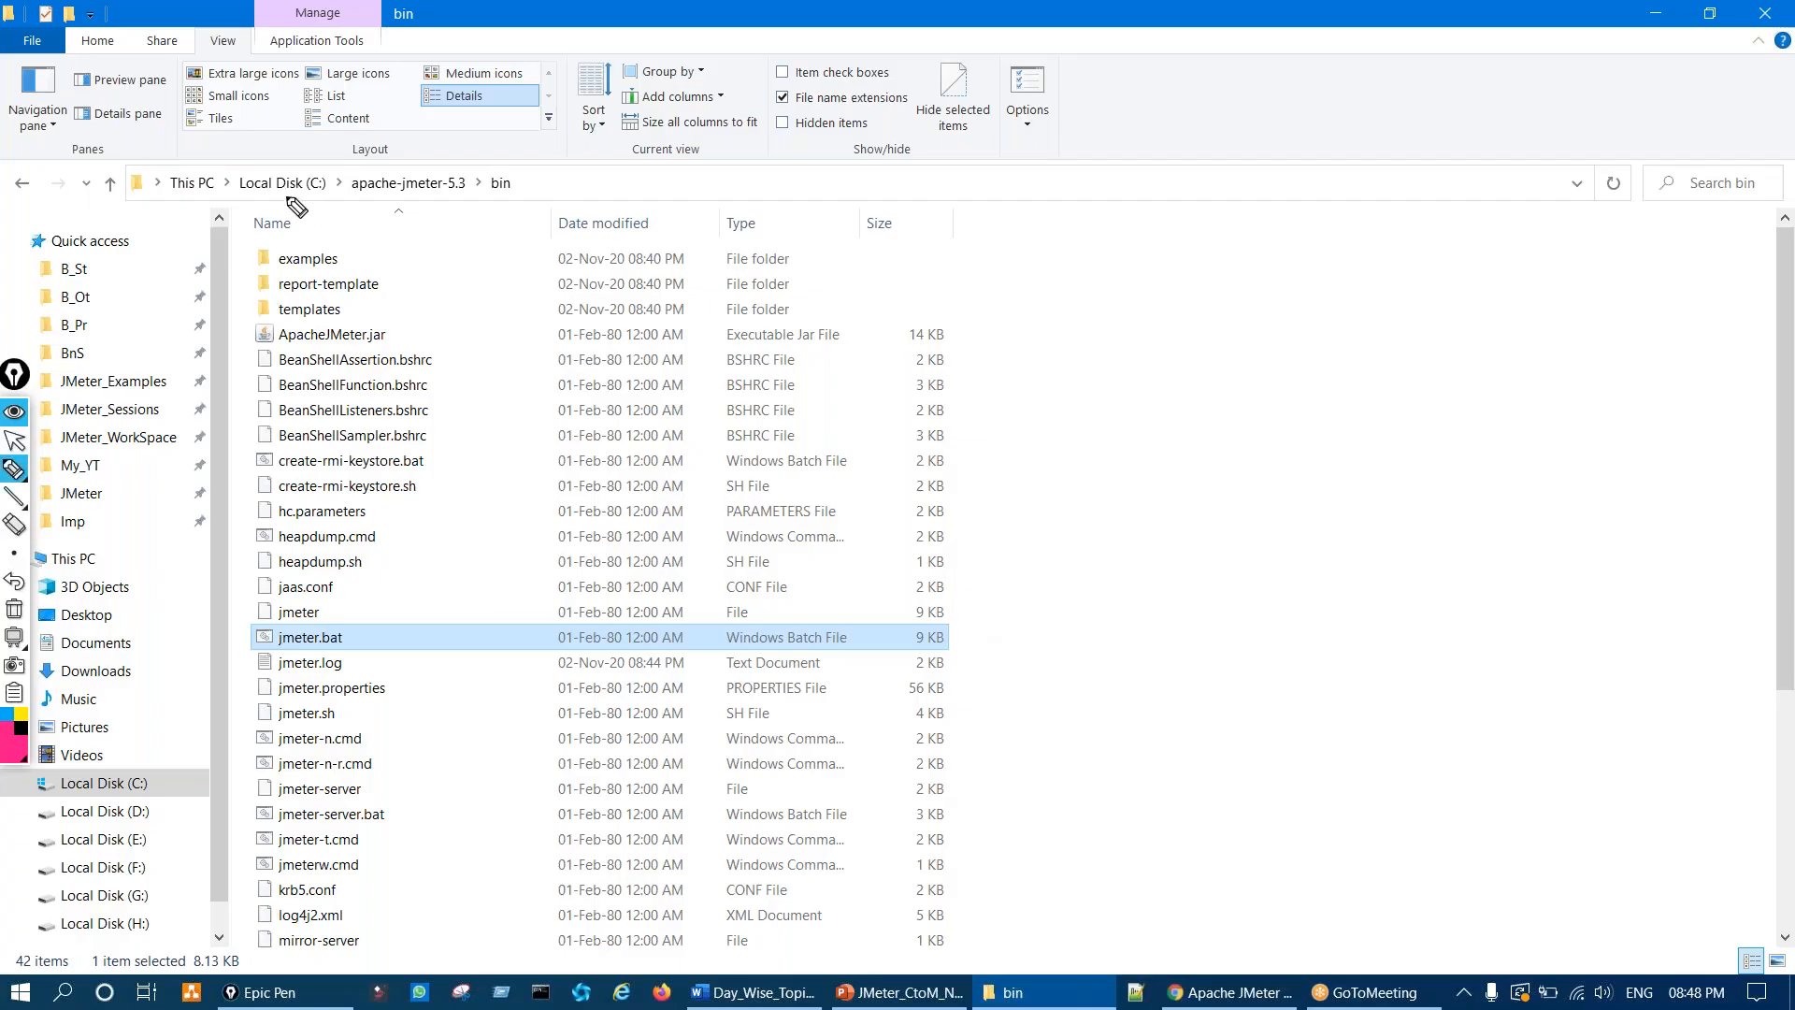
left_click_drag(288, 200, 327, 176)
mouse_move(409, 190)
left_mouse_down()
mouse_move(433, 169)
mouse_move(548, 188)
mouse_move(479, 165)
left_mouse_up()
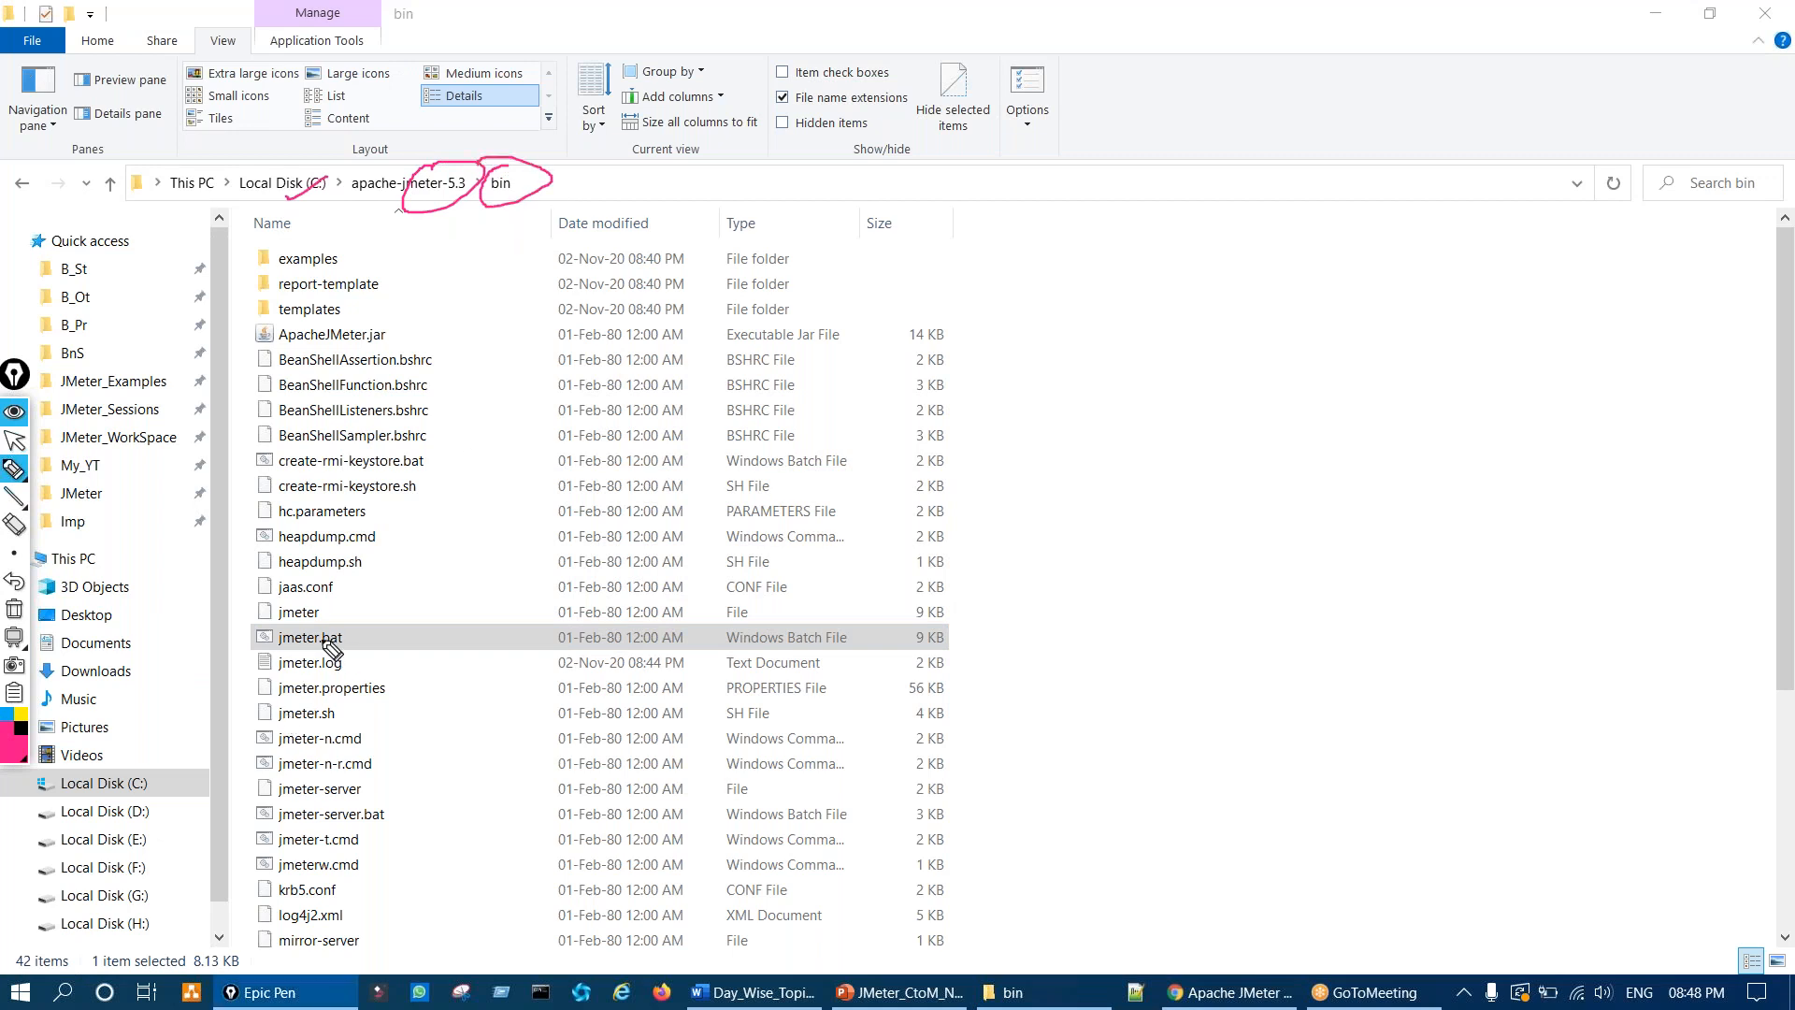
mouse_move(329, 622)
left_mouse_down()
mouse_move(280, 681)
mouse_move(330, 639)
mouse_move(441, 622)
left_mouse_up()
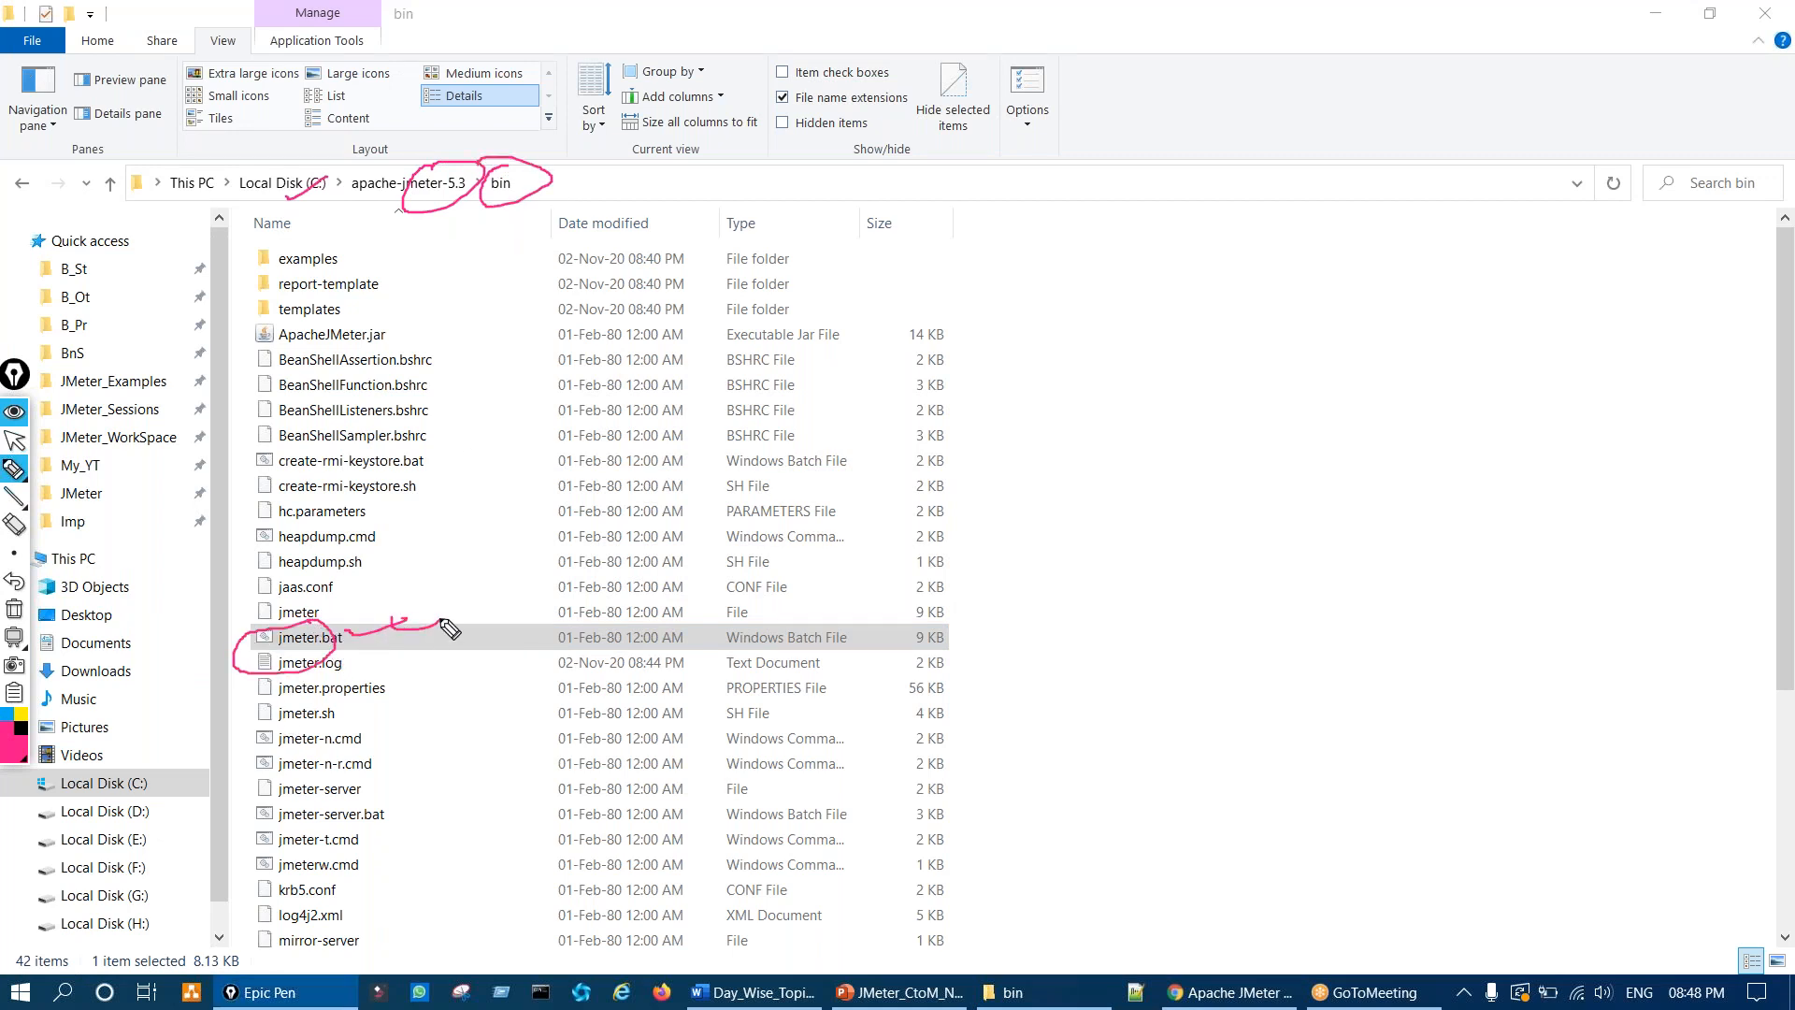
key("ctrl+shift+7")
Step: Handwrite "GUI" with extra lines in the empty area beside the file list, clear the marks, and deselect jmeter.bat
mouse_move(1072, 497)
left_mouse_down()
mouse_move(1046, 571)
mouse_move(1119, 568)
left_mouse_up()
left_click_drag(1134, 487, 1180, 484)
left_click_drag(1241, 433, 1239, 511)
left_click_drag(1206, 407, 1301, 370)
mouse_move(1150, 728)
left_mouse_down()
mouse_move(1290, 762)
mouse_move(1323, 751)
left_mouse_up()
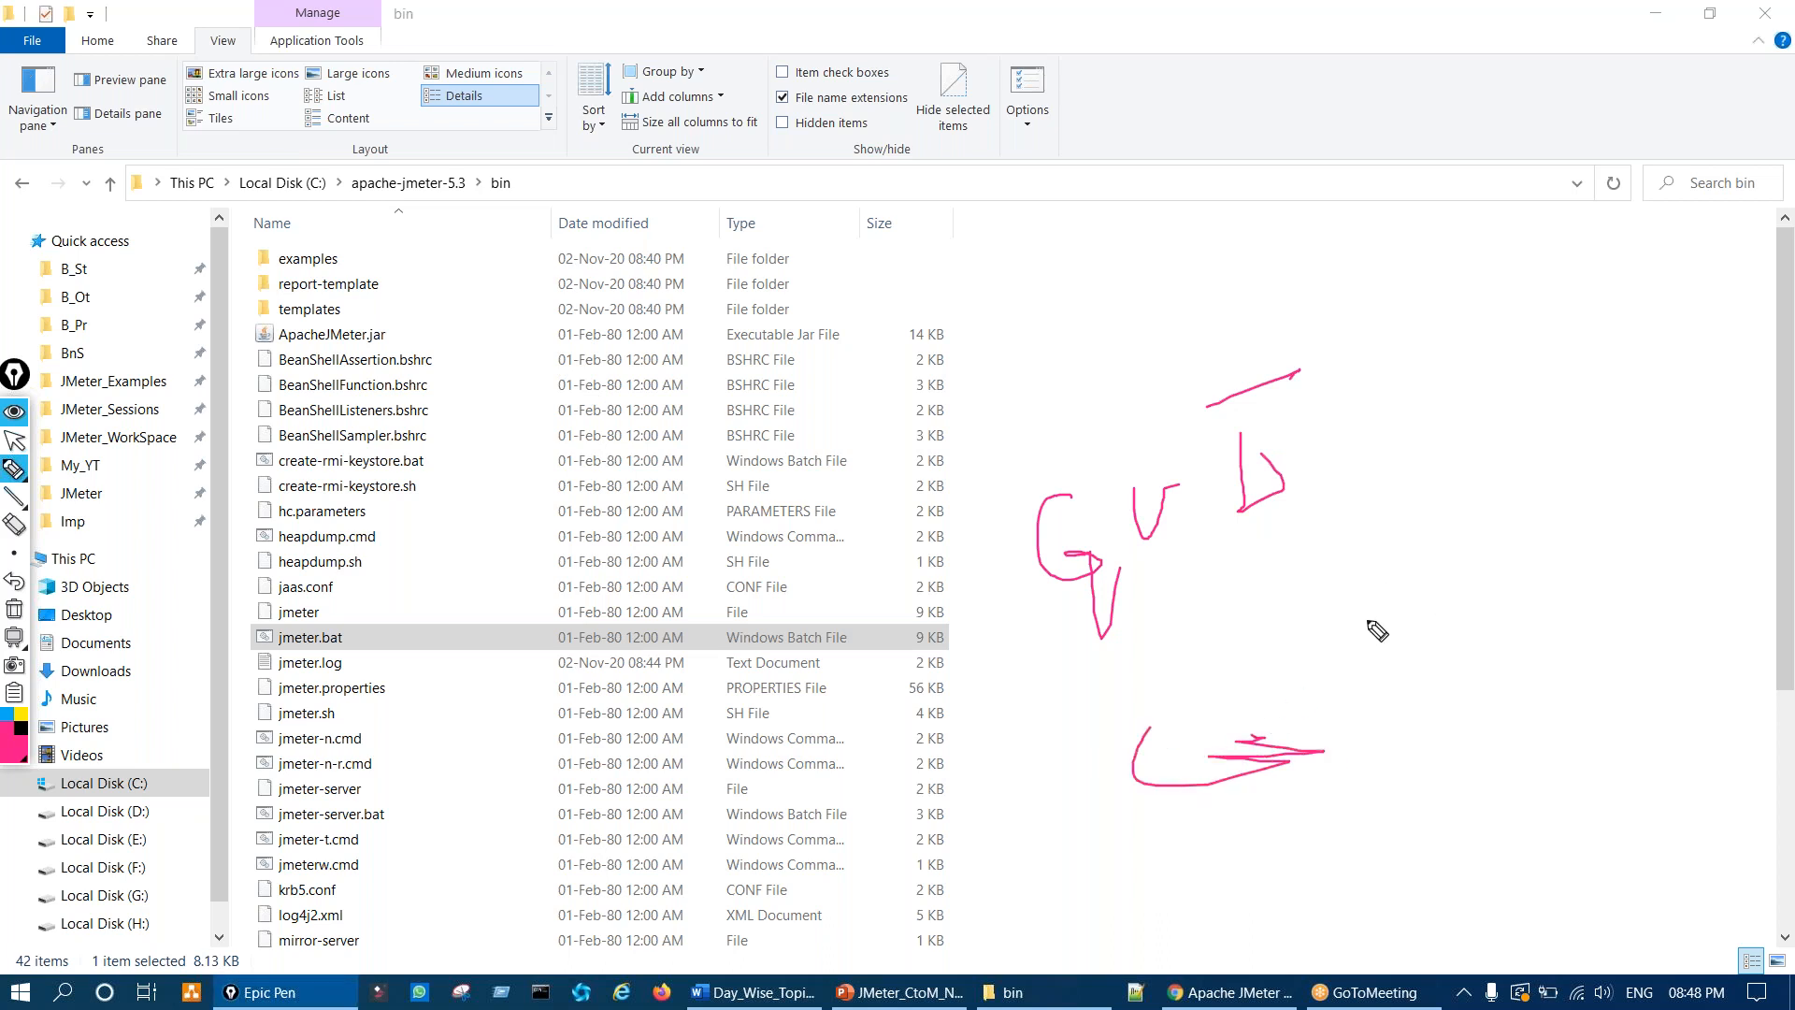
key("ctrl+shift+7")
key("ctrl+shift+1")
left_click(1112, 430)
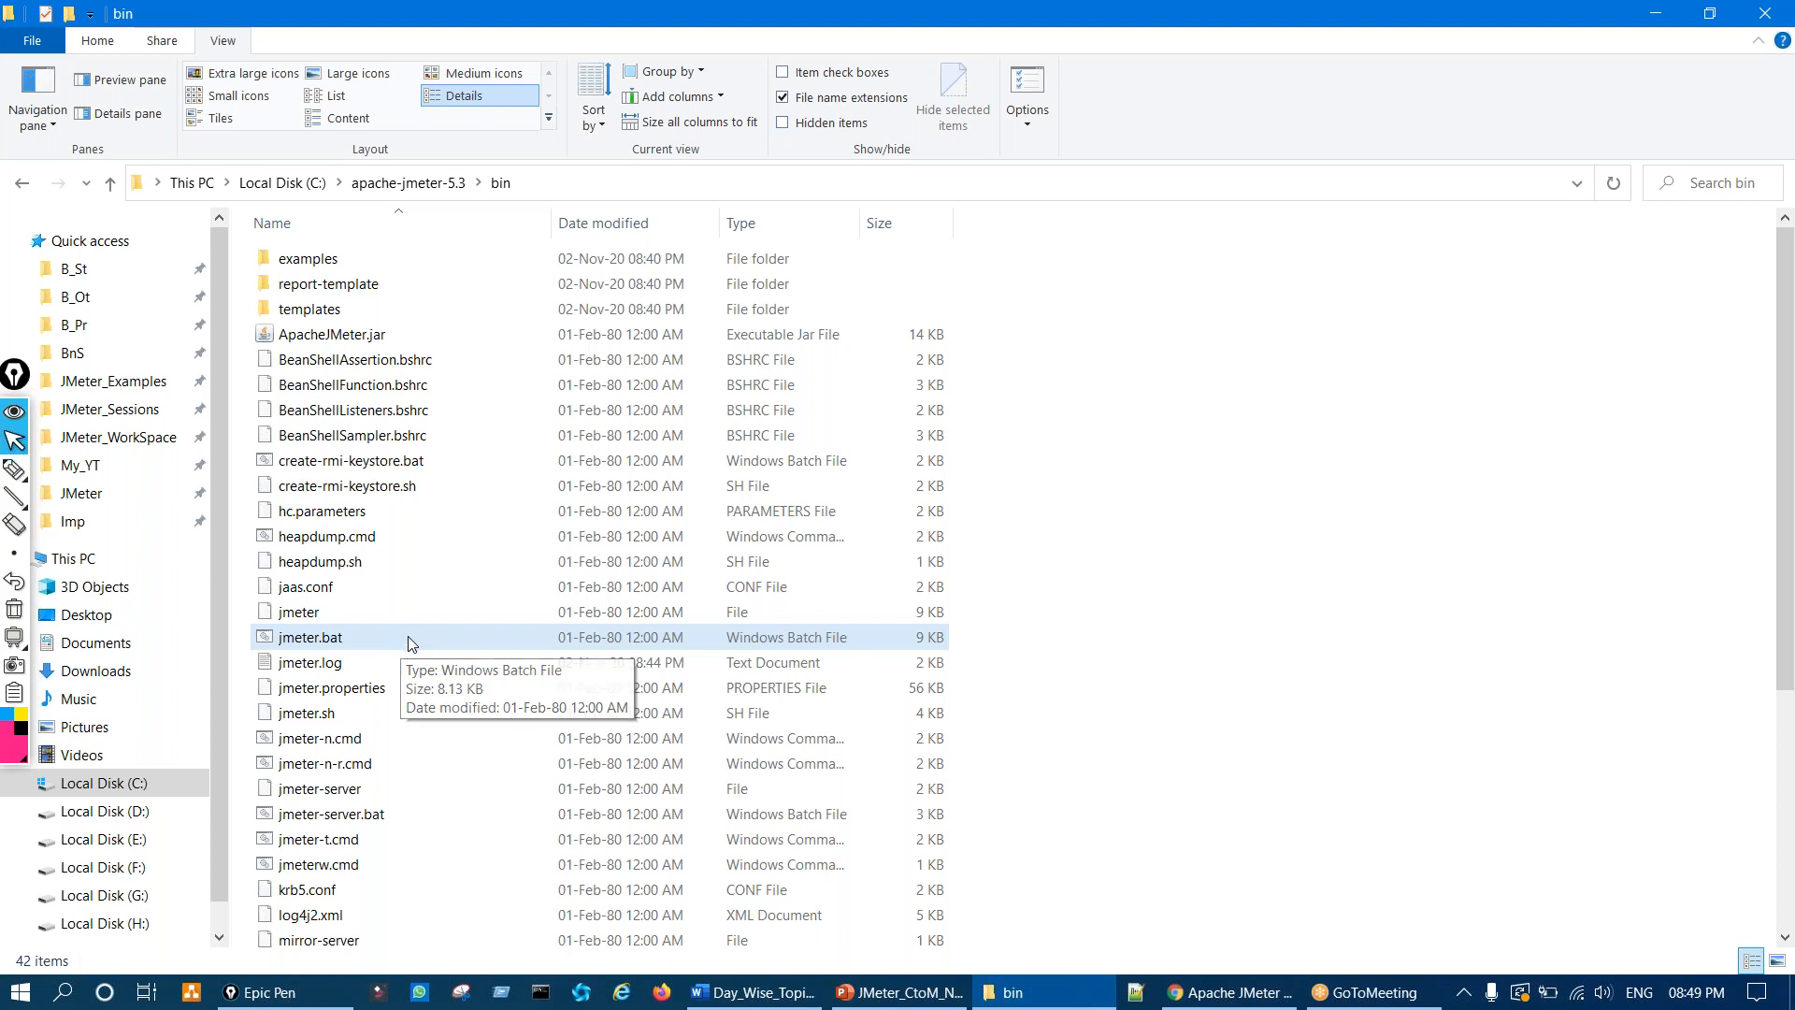
Step: Mark jmeter.bat in the bin folder, clear the mark, and launch JMeter with jmeter.bat
key("ctrl+shift+3")
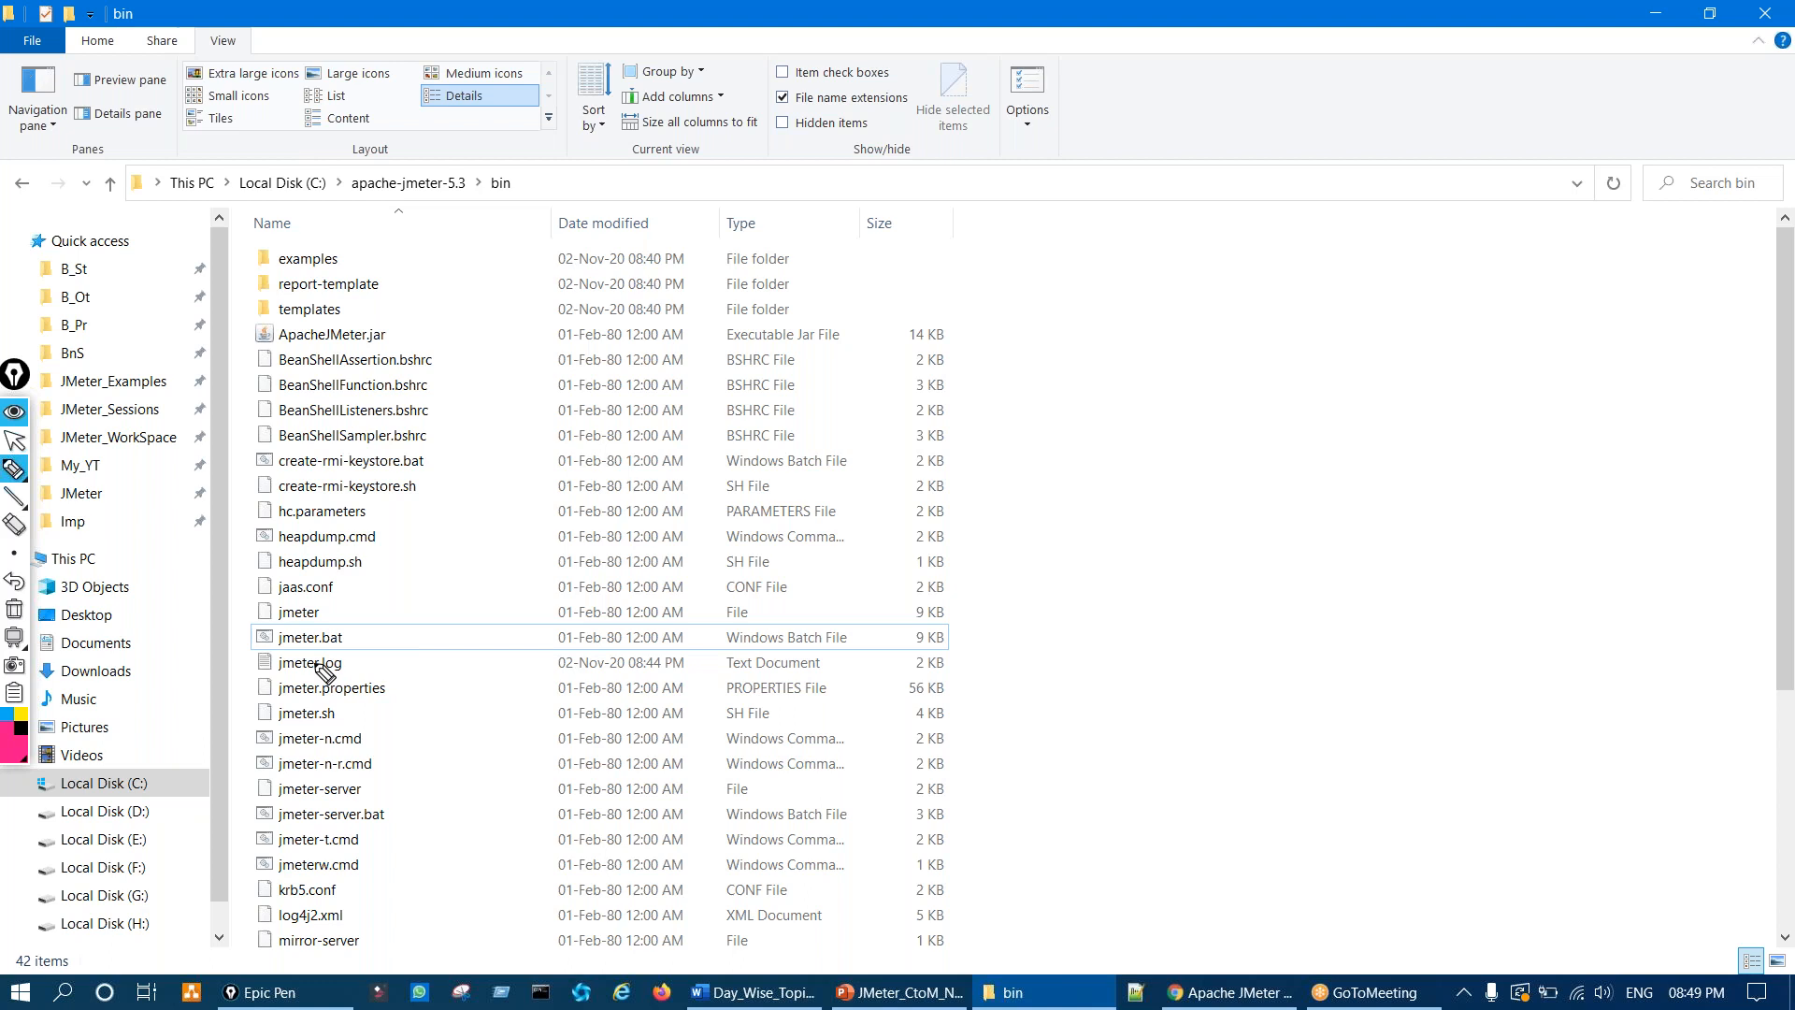
mouse_move(341, 617)
left_mouse_down()
mouse_move(268, 648)
mouse_move(361, 645)
left_mouse_up()
key("ctrl+shift+7")
key("ctrl+shift+2")
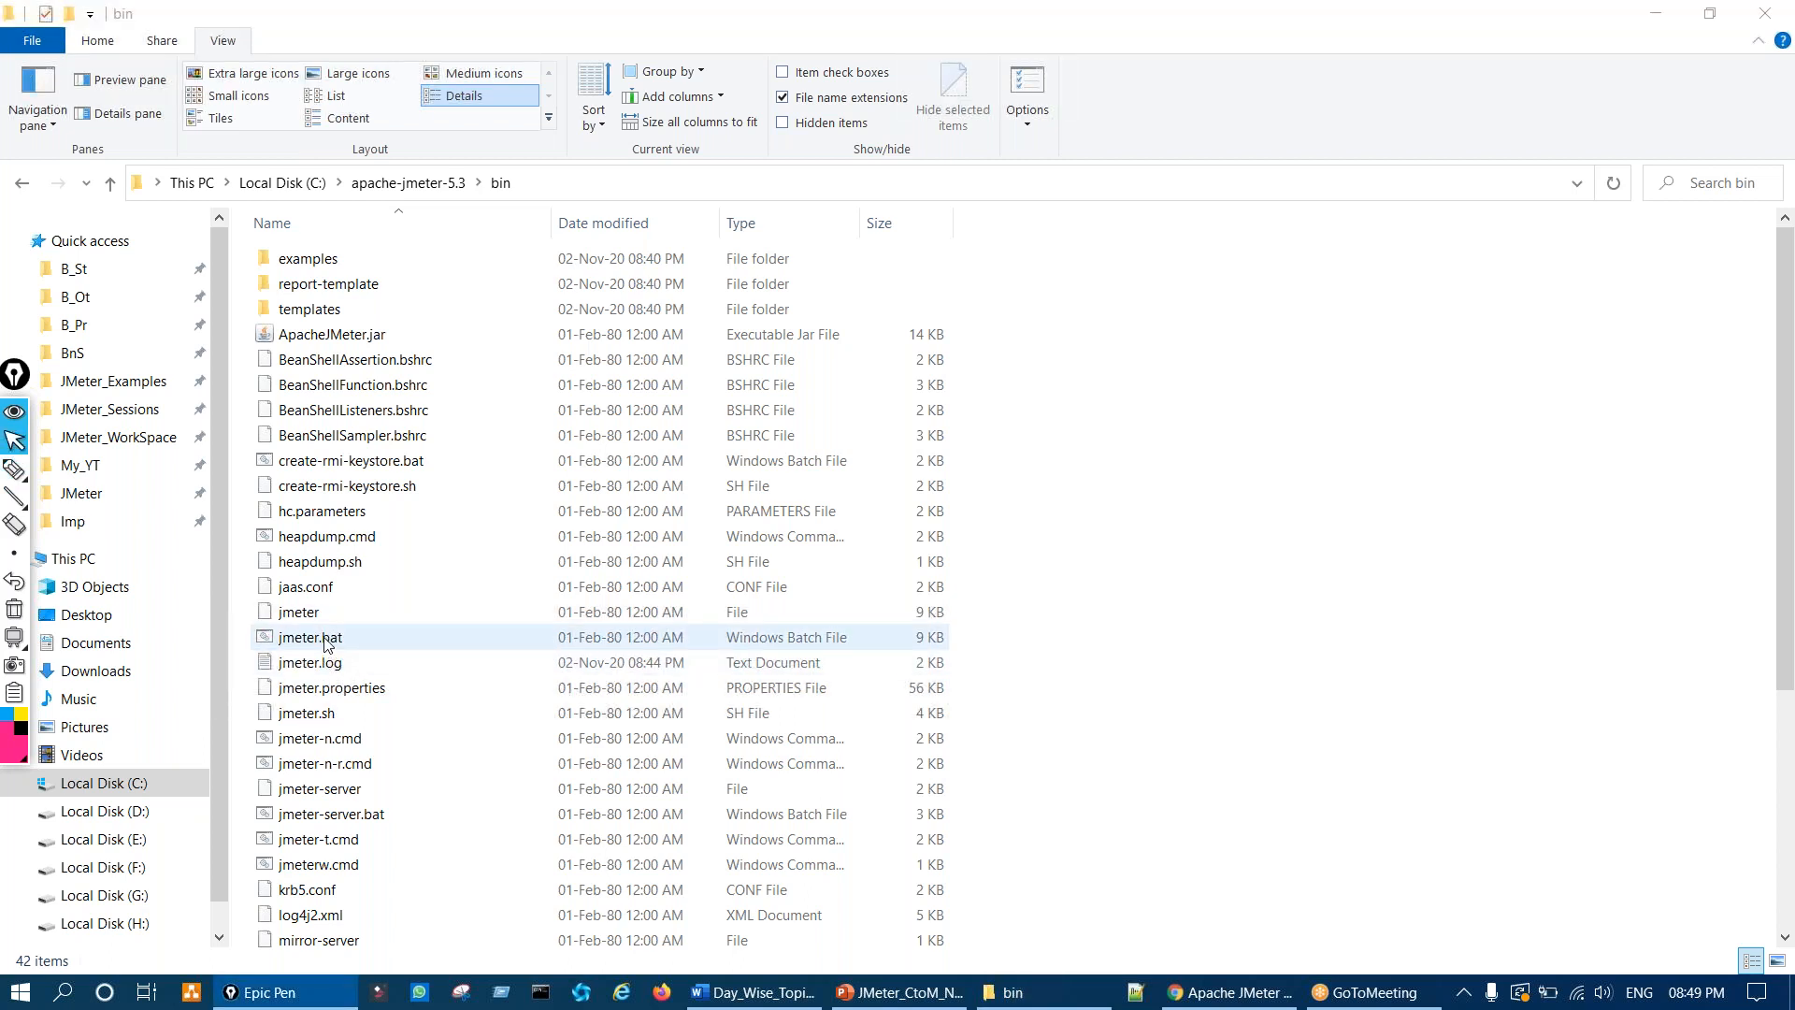
double_click(326, 645)
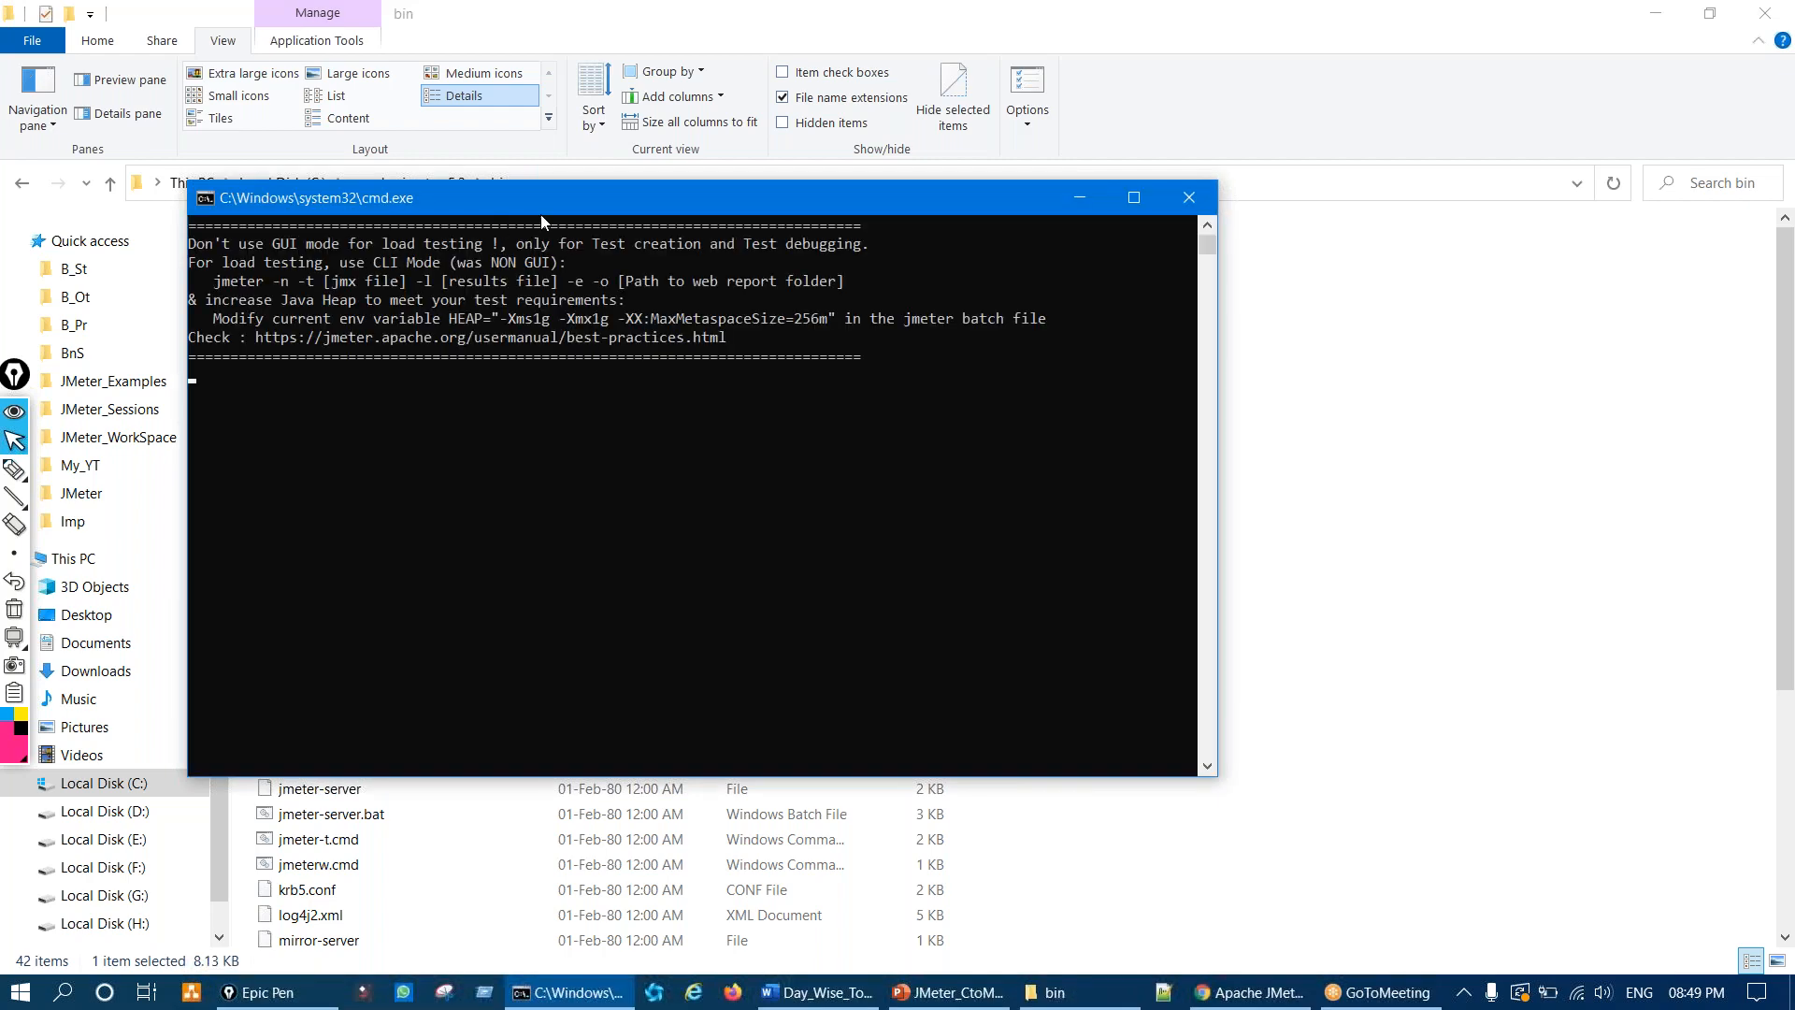
mouse_move(540, 215)
left_mouse_down()
mouse_move(628, 215)
mouse_move(580, 189)
mouse_move(547, 205)
mouse_move(586, 211)
mouse_move(529, 215)
left_mouse_up()
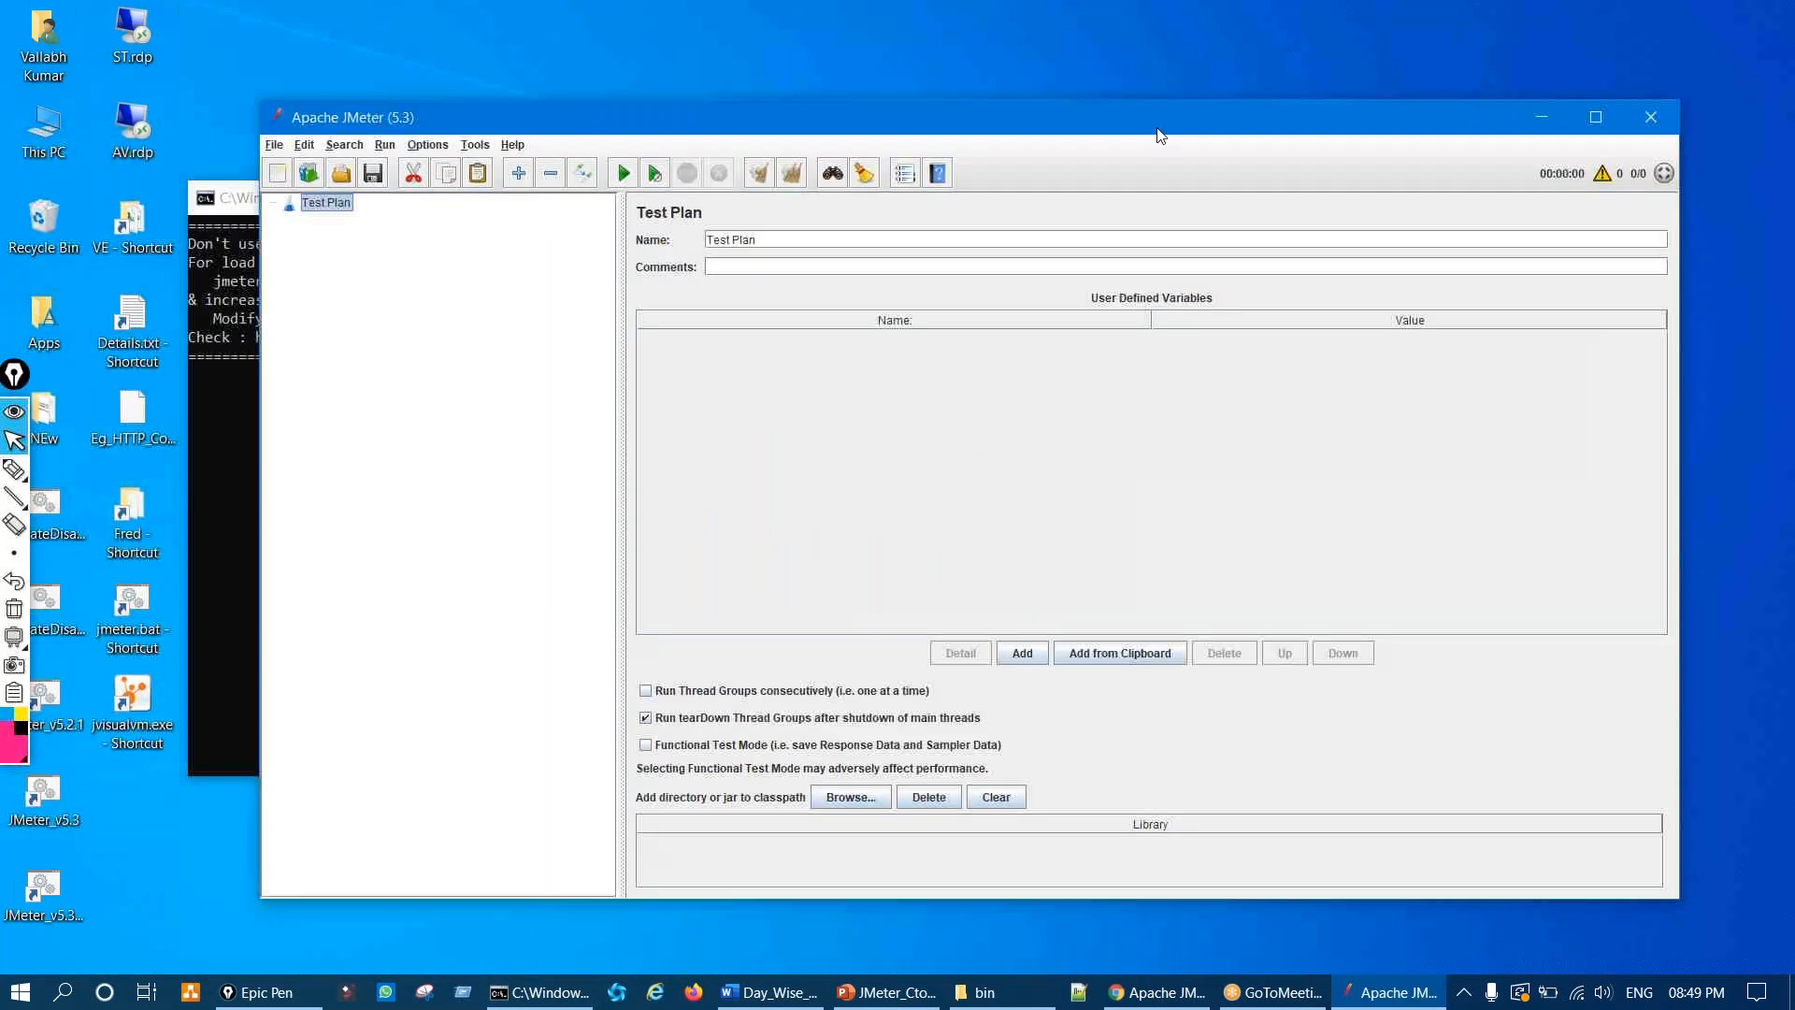
Step: Move the JMeter window around, close it, and return to the bin folder in File Explorer
left_click_drag(1158, 129, 1504, 120)
left_click_drag(1129, 122, 872, 127)
left_click(1740, 114)
left_click(996, 982)
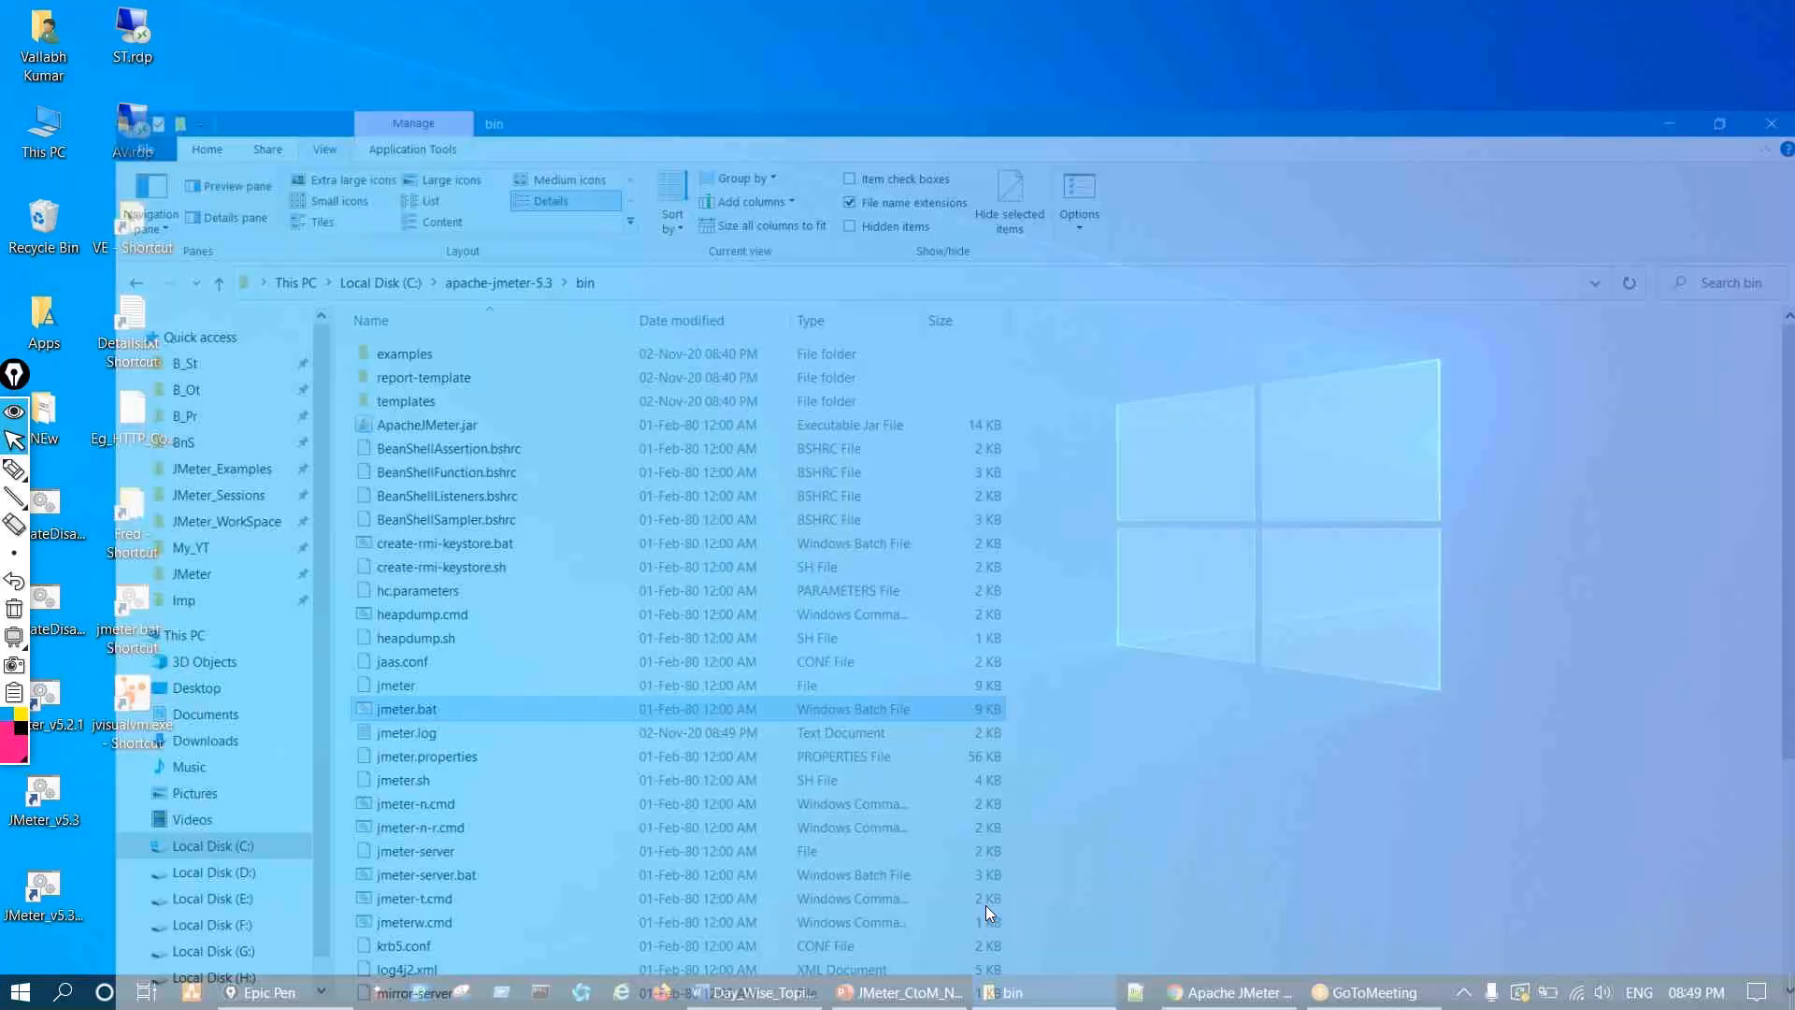
Step: Circle ApacheJMeter.jar and its Executable Jar File type, and draw an arrow pointing at the file name
key("ctrl+shift+3")
mouse_move(382, 333)
left_mouse_down()
mouse_move(329, 341)
mouse_move(397, 354)
mouse_move(374, 327)
mouse_move(198, 338)
mouse_move(411, 342)
mouse_move(304, 318)
left_mouse_up()
key("ctrl+shift+7")
mouse_move(528, 302)
left_mouse_down()
mouse_move(433, 329)
mouse_move(458, 356)
left_mouse_up()
mouse_move(801, 323)
left_mouse_down()
mouse_move(921, 363)
mouse_move(774, 323)
left_mouse_up()
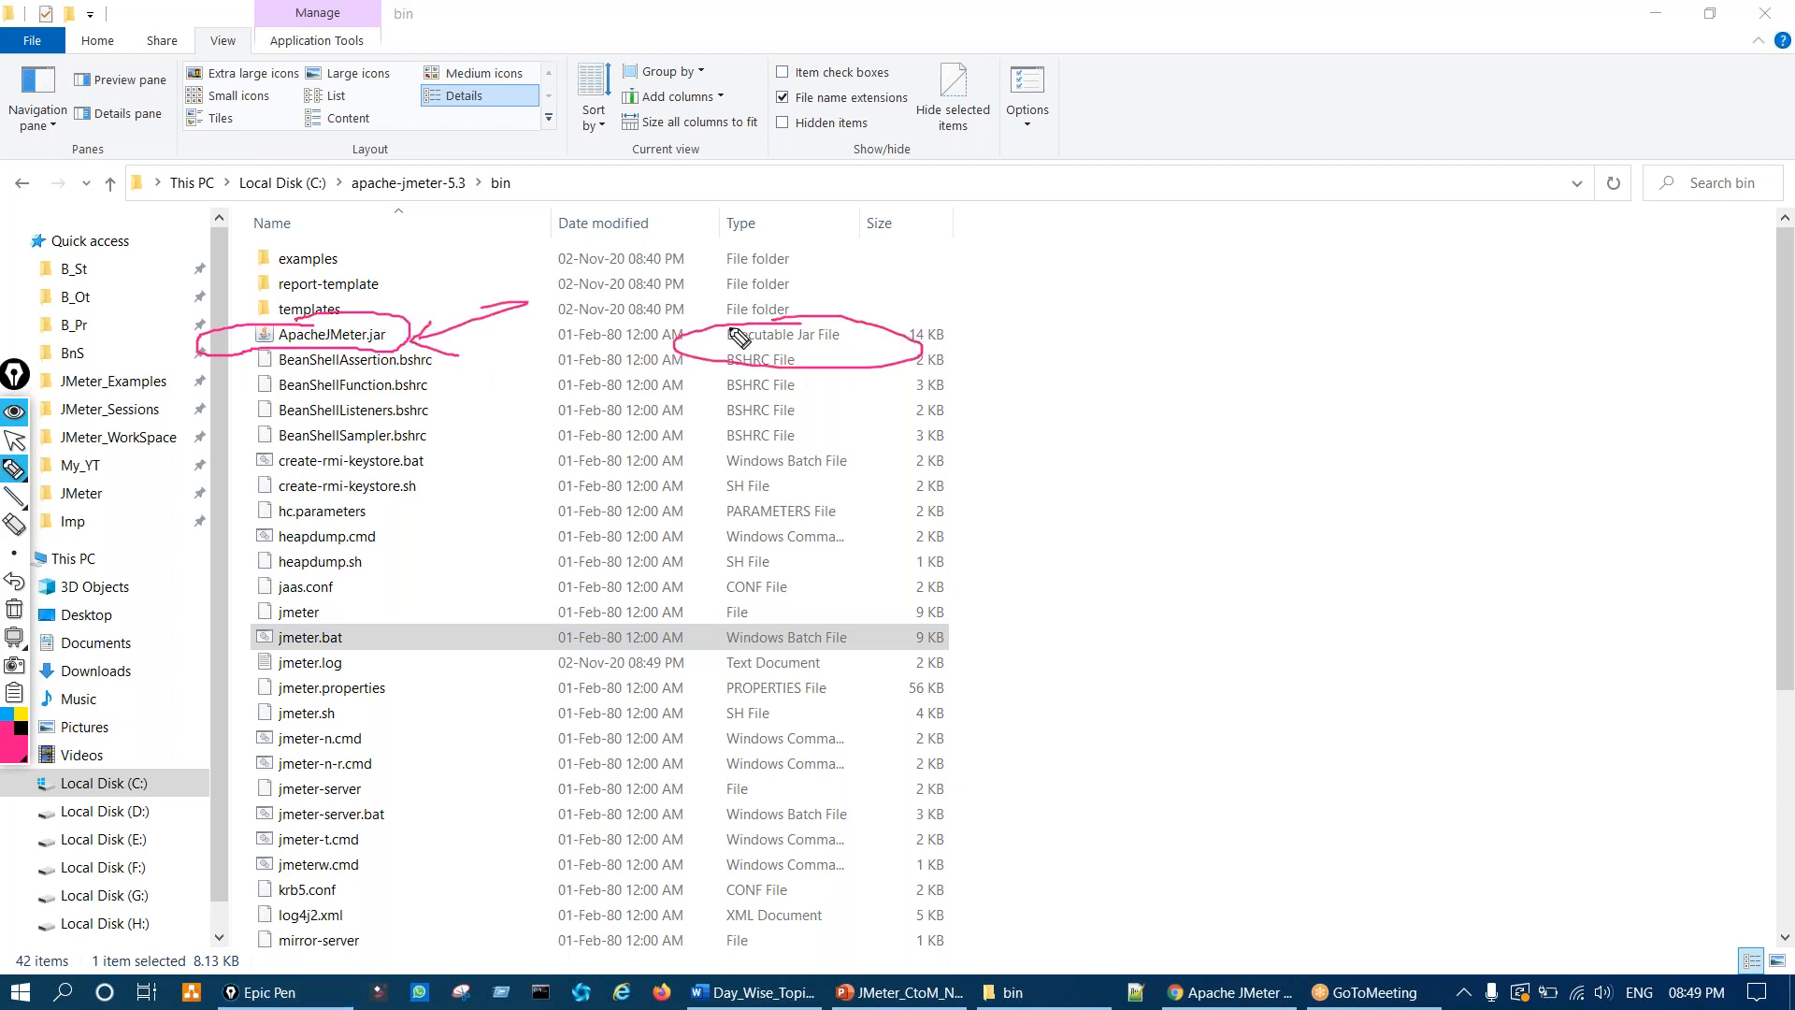
Step: Clear the marks, launch JMeter with ApacheJMeter.jar, and move its window aside to reveal the file names
key("ctrl+shift+7")
key("ctrl+shift+2")
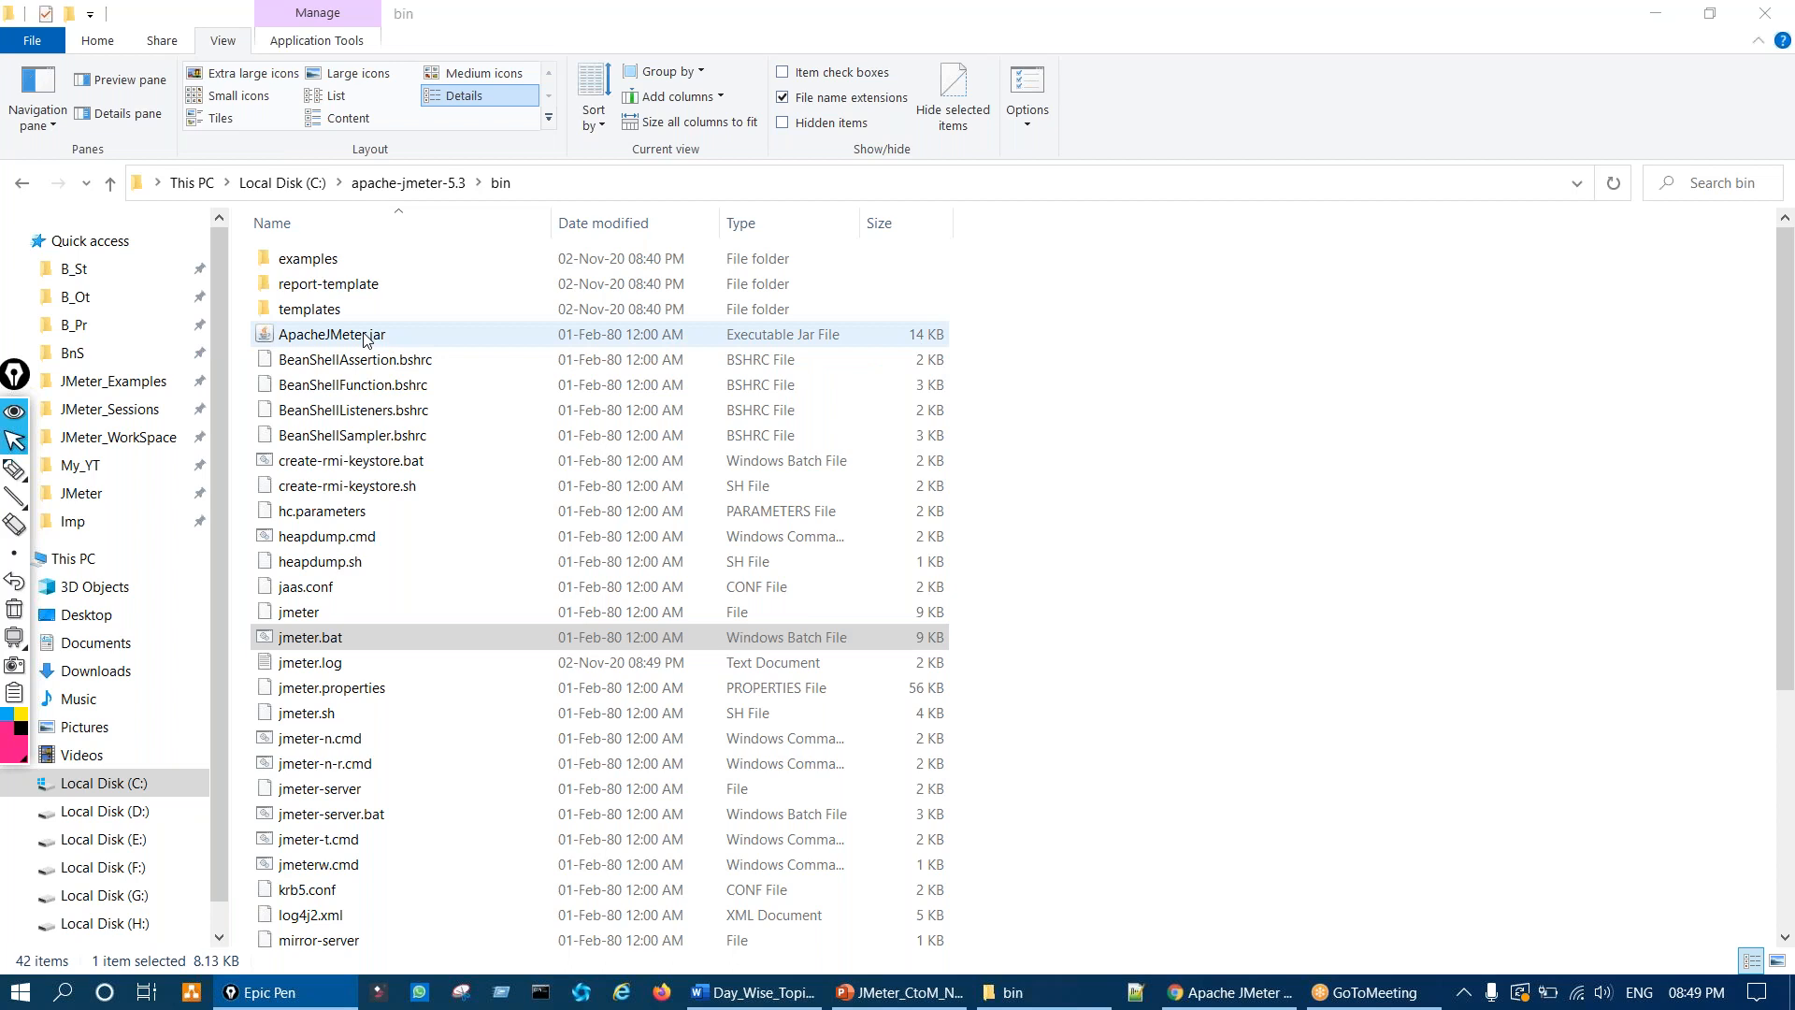
left_click(364, 340)
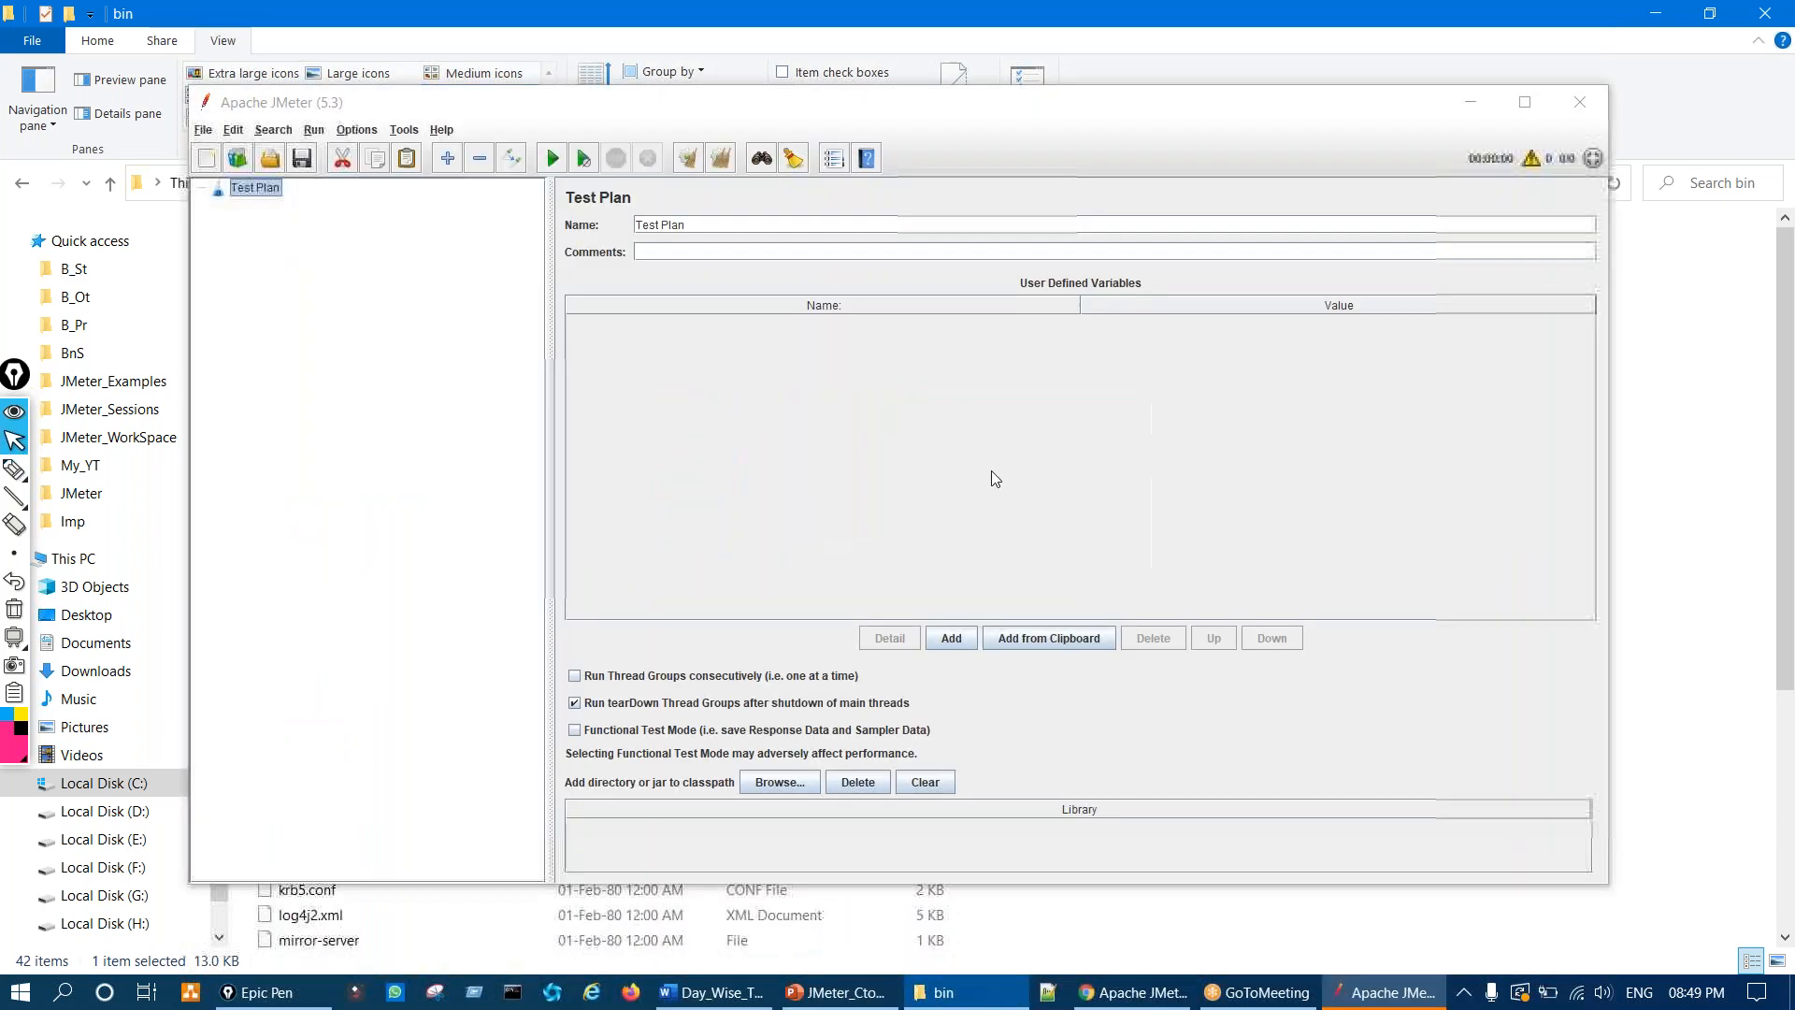
left_click_drag(804, 111, 1147, 93)
Step: Circle ApacheJMeter.jar and jmeter.bat, sketch a labelled box for the console below them, and tick the JMeter window
key("ctrl+shift+3")
left_click_drag(408, 334, 379, 318)
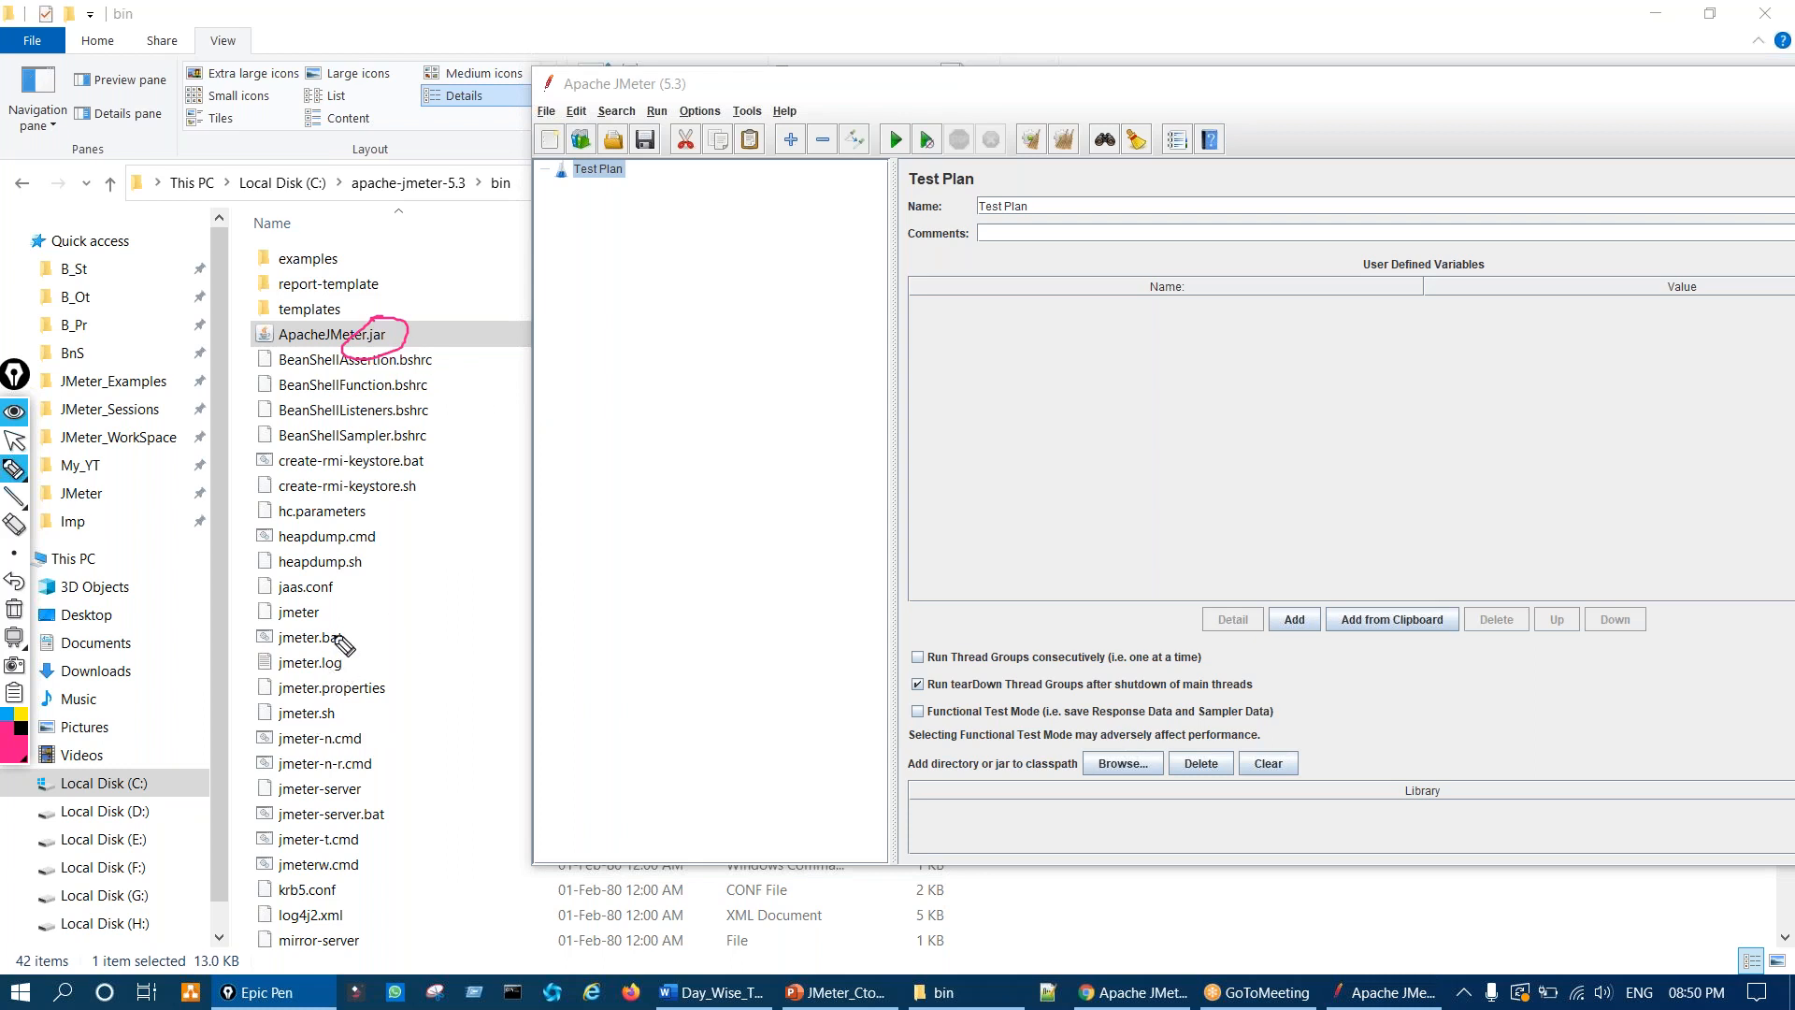
mouse_move(332, 635)
left_mouse_down()
mouse_move(290, 666)
mouse_move(353, 659)
mouse_move(344, 639)
left_mouse_up()
mouse_move(425, 742)
left_mouse_down()
mouse_move(613, 649)
mouse_move(552, 826)
mouse_move(467, 878)
mouse_move(427, 743)
mouse_move(477, 781)
mouse_move(477, 846)
mouse_move(467, 835)
left_mouse_up()
mouse_move(520, 775)
left_mouse_down()
mouse_move(502, 797)
mouse_move(536, 799)
mouse_move(516, 843)
left_mouse_up()
mouse_move(853, 385)
left_mouse_down()
mouse_move(869, 412)
mouse_move(973, 389)
left_mouse_up()
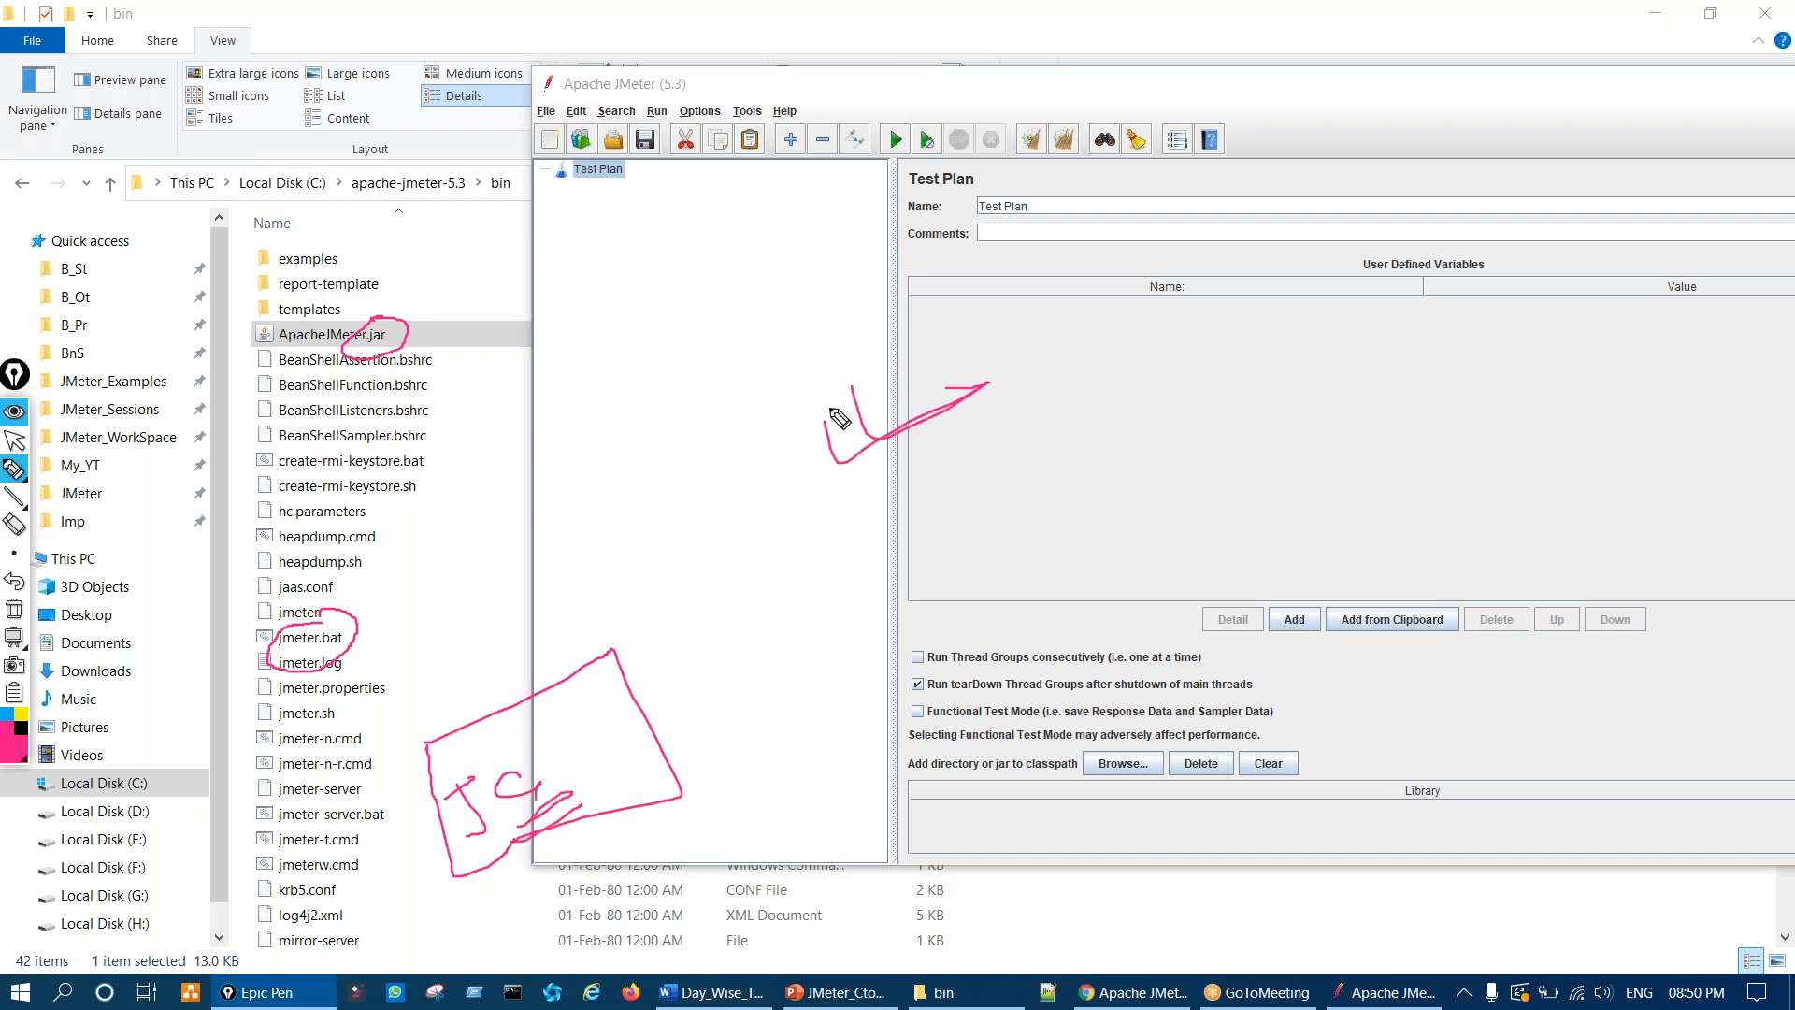
Step: Add arrows at ApacheJMeter.jar, cross out the sketched box, handwrite "perf" over the JMeter window, and clear all marks, including one at jmeter.bat
mouse_move(408, 313)
left_mouse_down()
mouse_move(477, 267)
mouse_move(449, 271)
mouse_move(454, 318)
left_mouse_up()
mouse_move(474, 692)
left_mouse_down()
mouse_move(570, 768)
mouse_move(447, 823)
left_mouse_up()
left_click_drag(748, 314, 924, 255)
left_click_drag(766, 376, 902, 328)
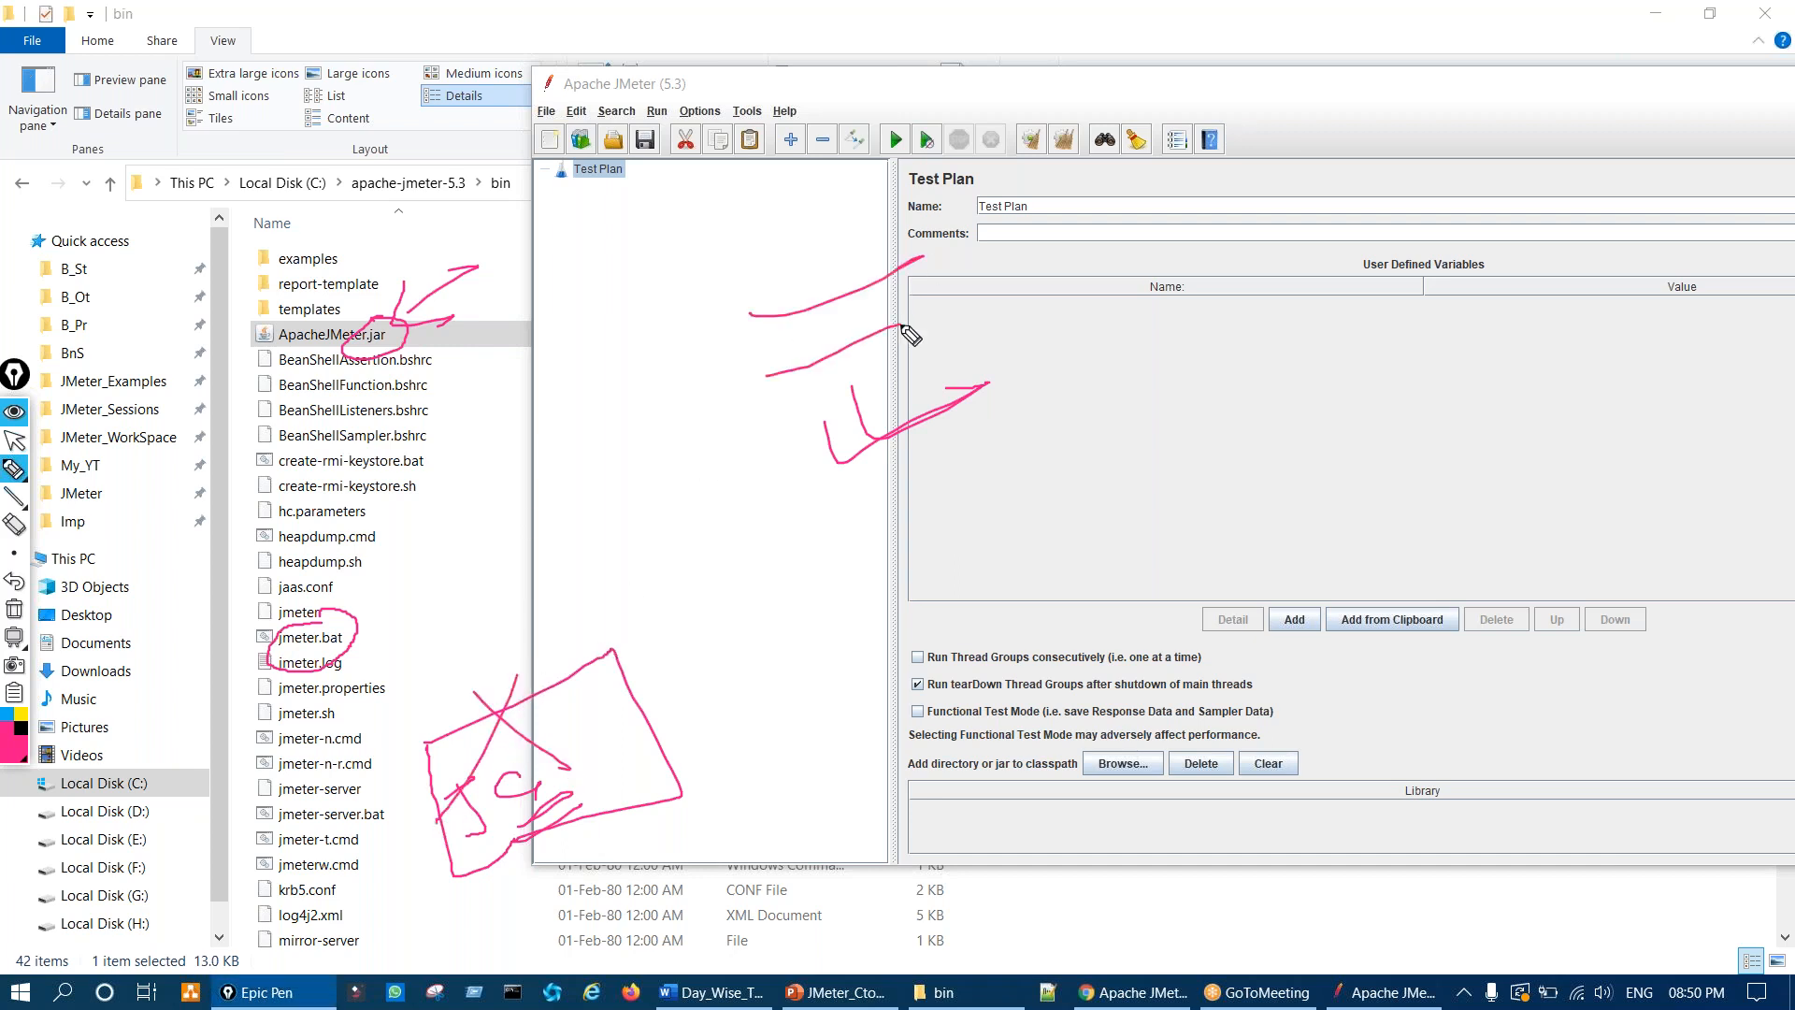
mouse_move(1089, 477)
left_mouse_down()
mouse_move(1150, 649)
mouse_move(1430, 467)
mouse_move(1480, 577)
left_mouse_up()
left_click_drag(1417, 525, 1459, 500)
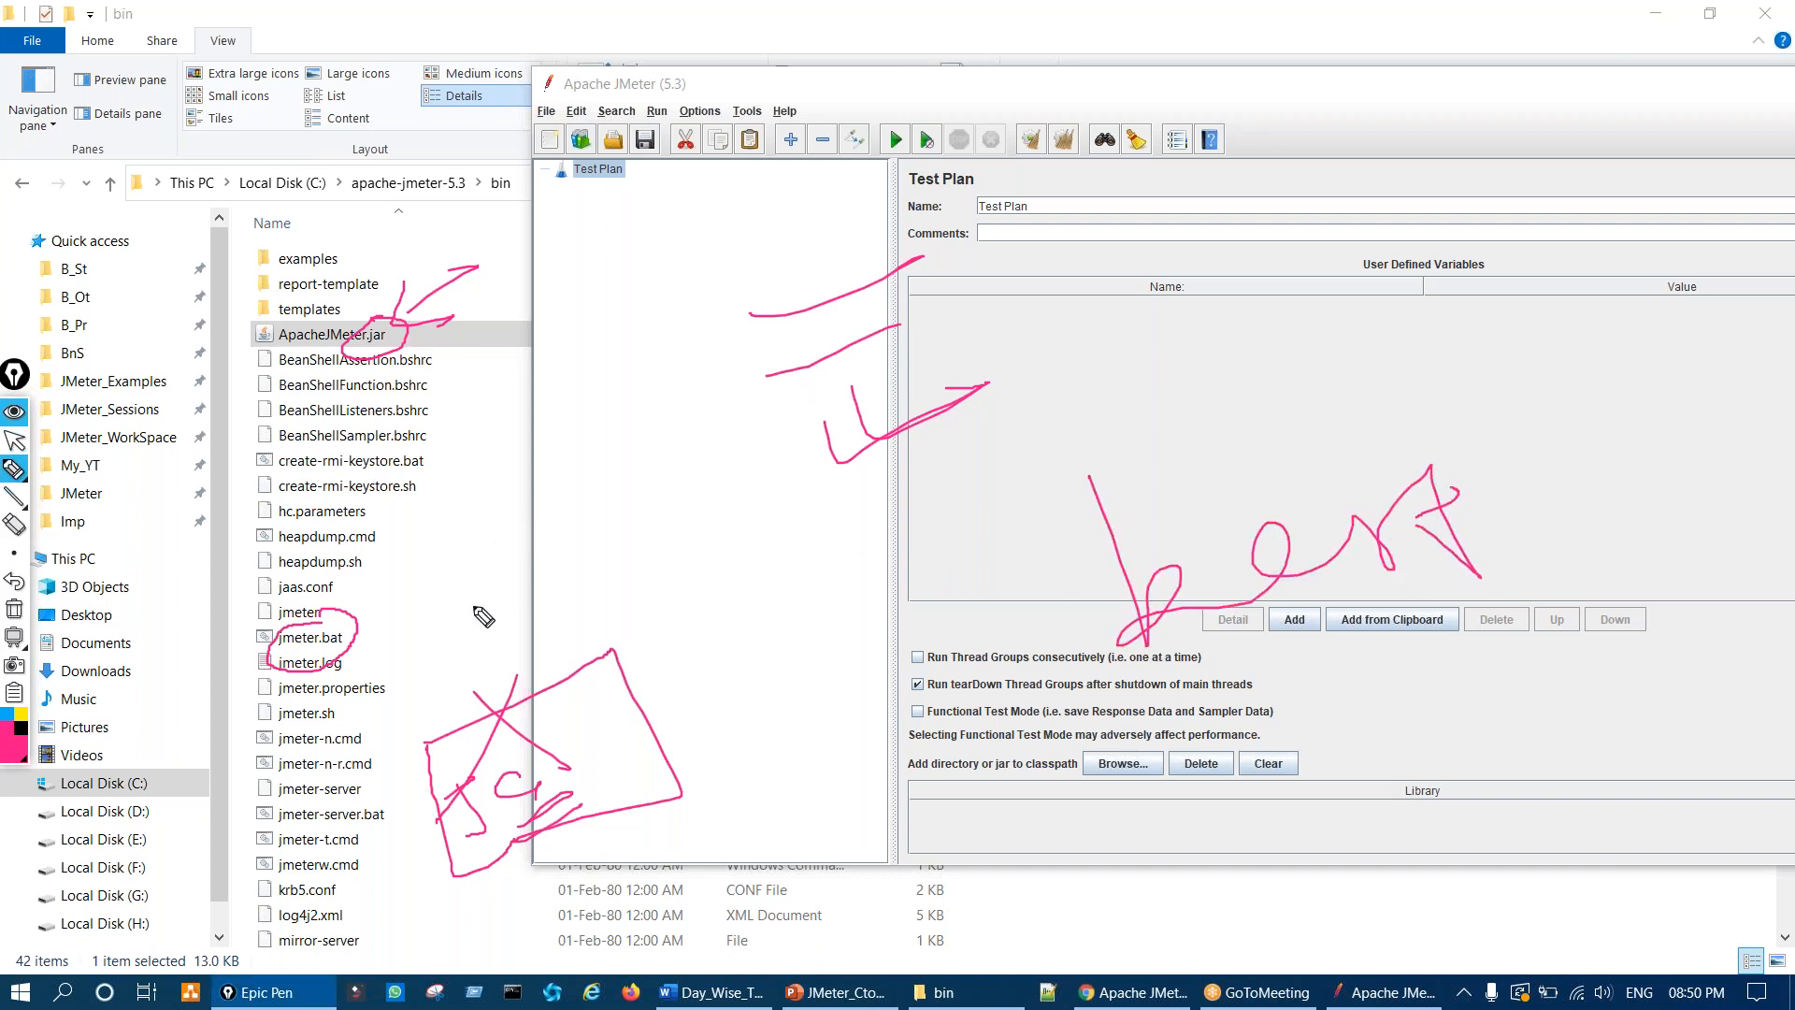
key("ctrl+shift+7")
mouse_move(304, 638)
left_mouse_down()
mouse_move(250, 645)
mouse_move(351, 677)
mouse_move(299, 619)
mouse_move(422, 598)
mouse_move(399, 649)
mouse_move(431, 644)
left_mouse_up()
key("ctrl+shift+7")
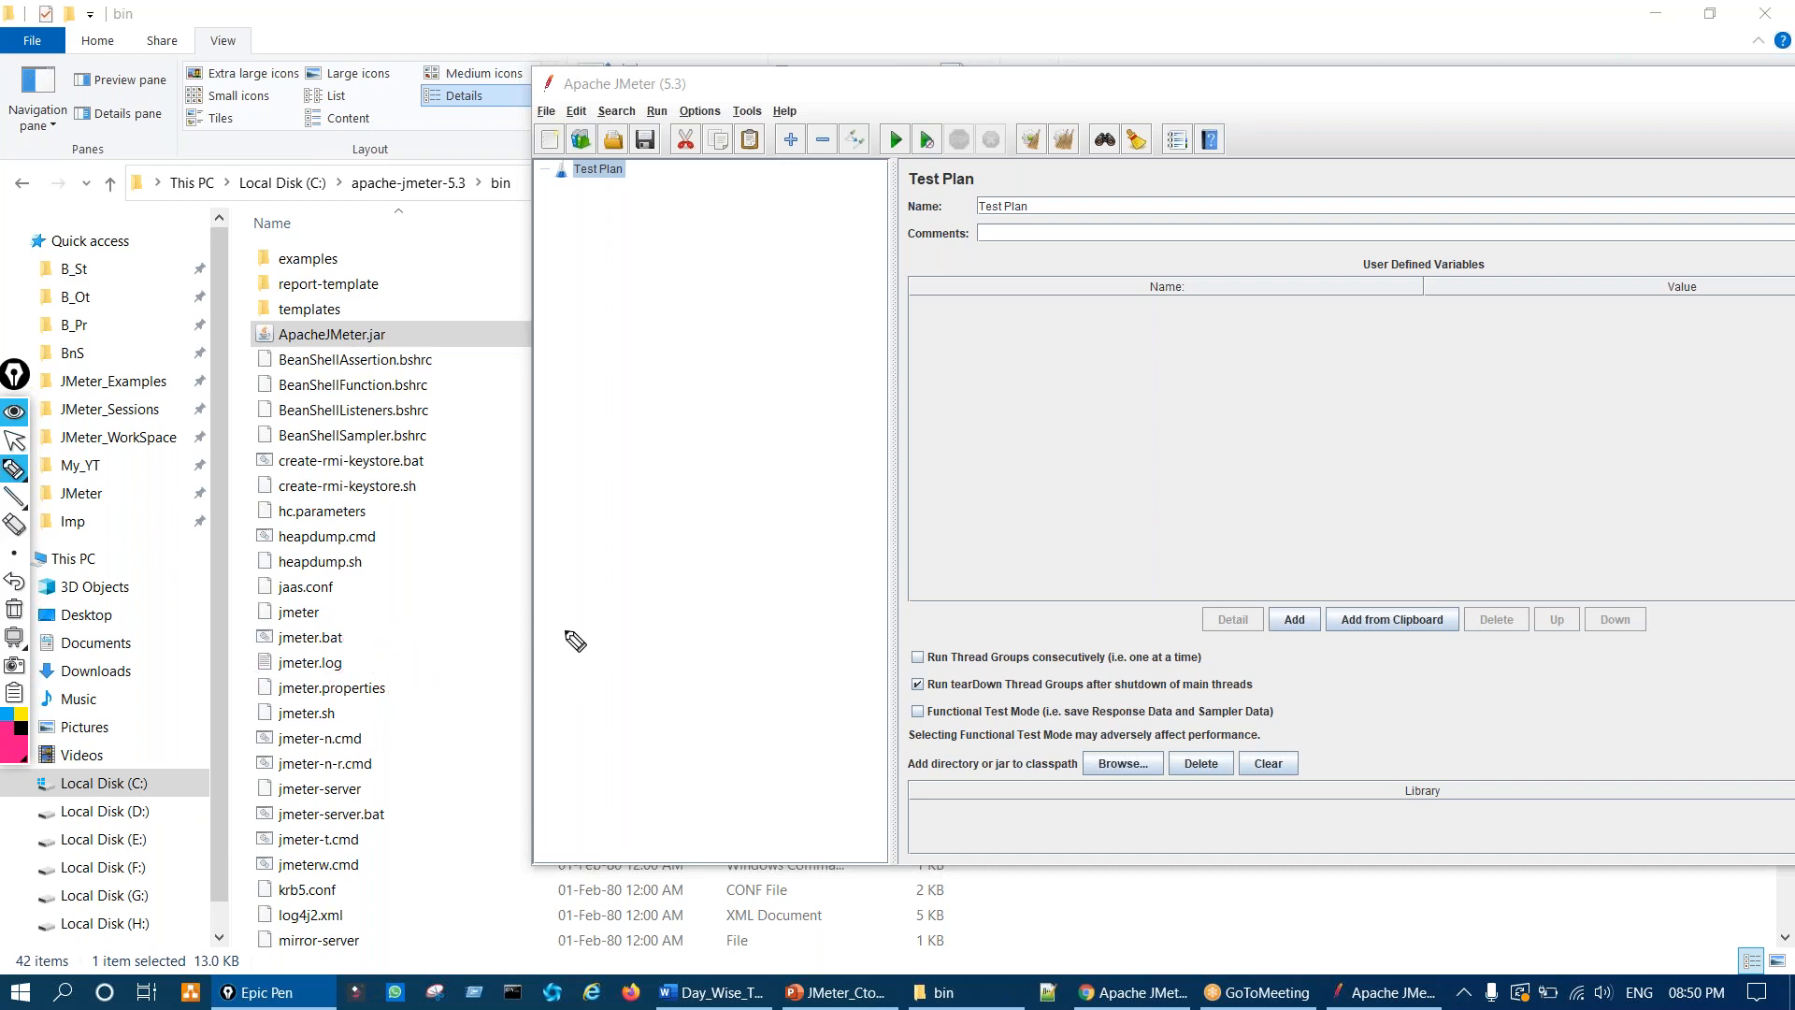
Step: Close the JMeter window, relaunch JMeter with jmeter.bat, and move its console clear of the file names
key("ctrl+shift+2")
left_click_drag(1146, 97, 707, 110)
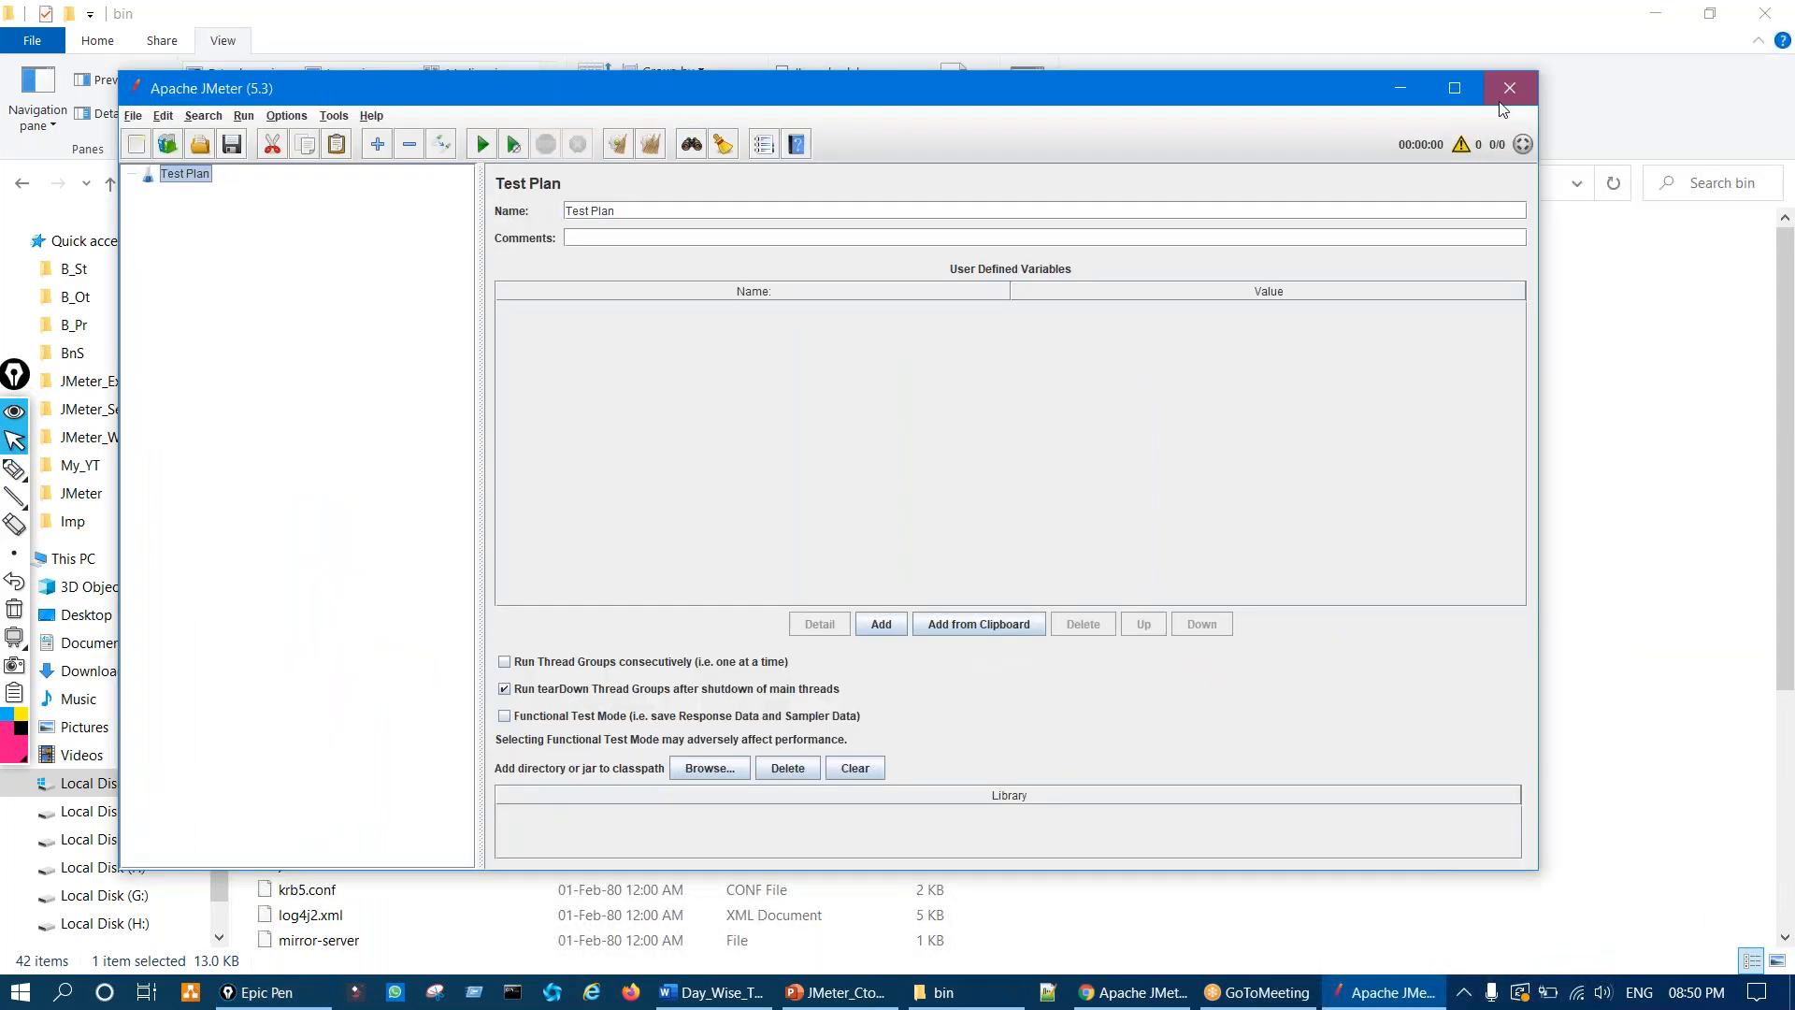
left_click(1500, 103)
double_click(351, 630)
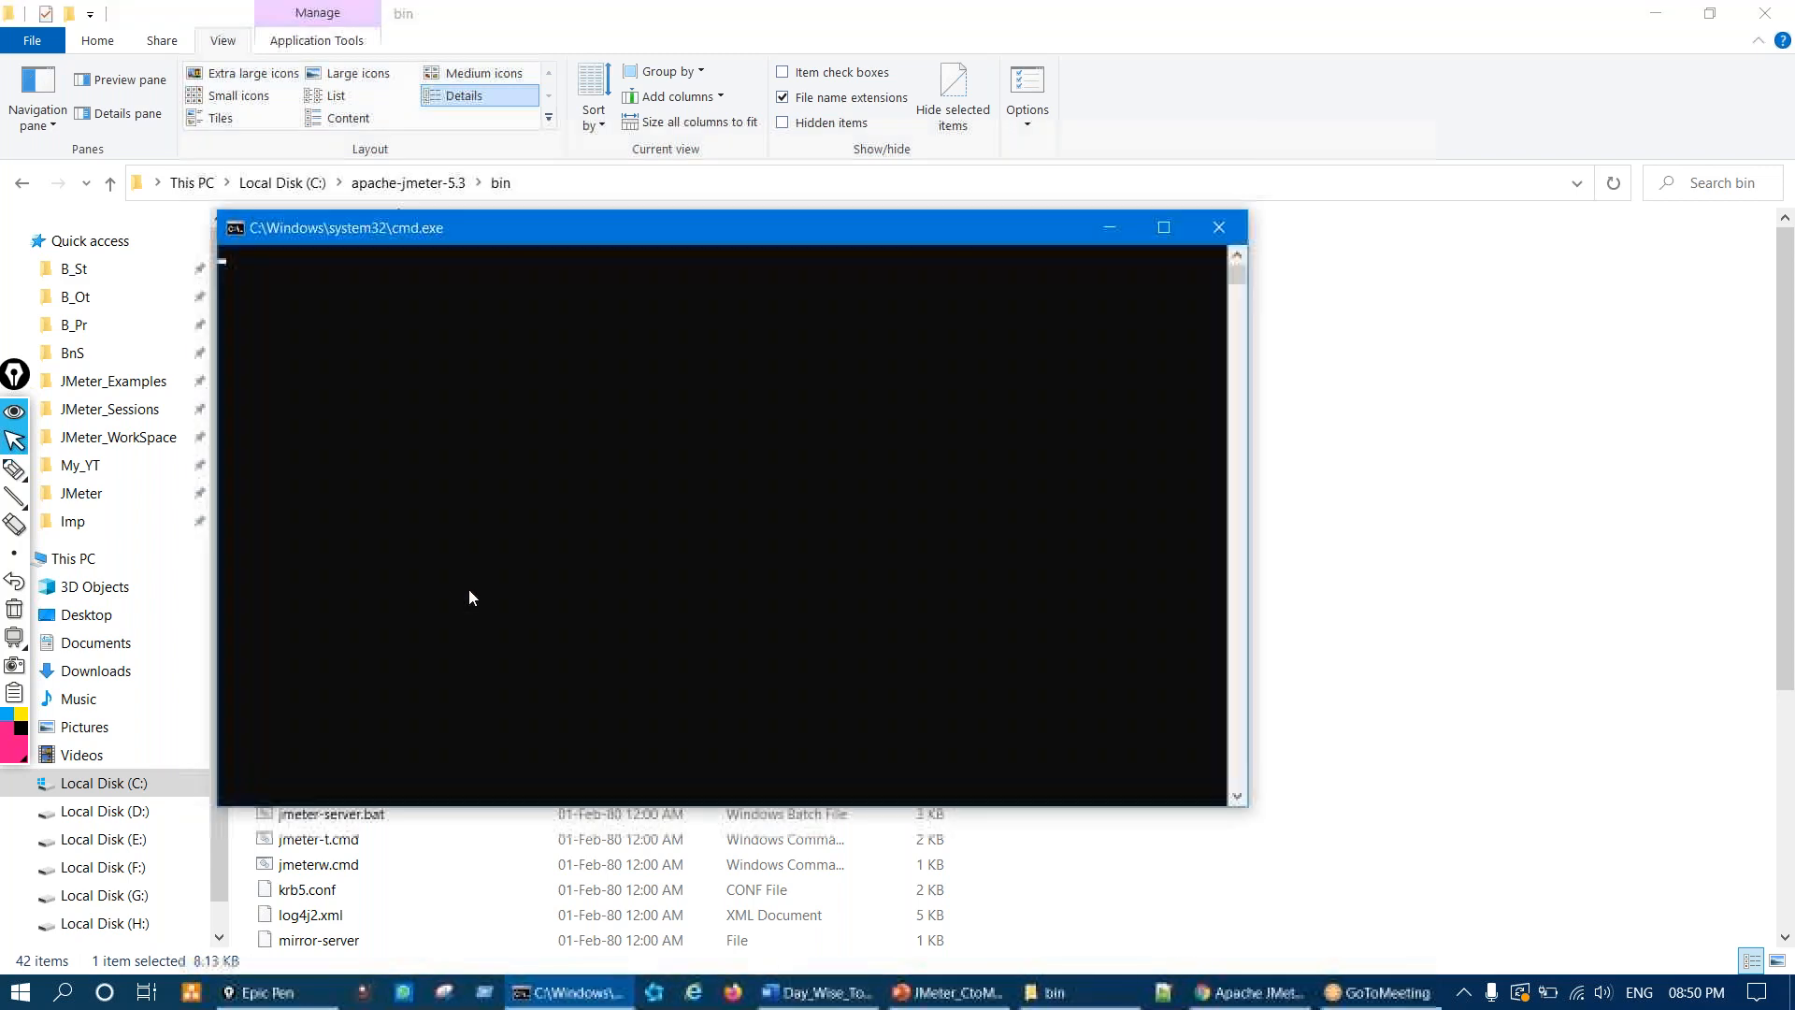
left_click_drag(784, 245, 918, 226)
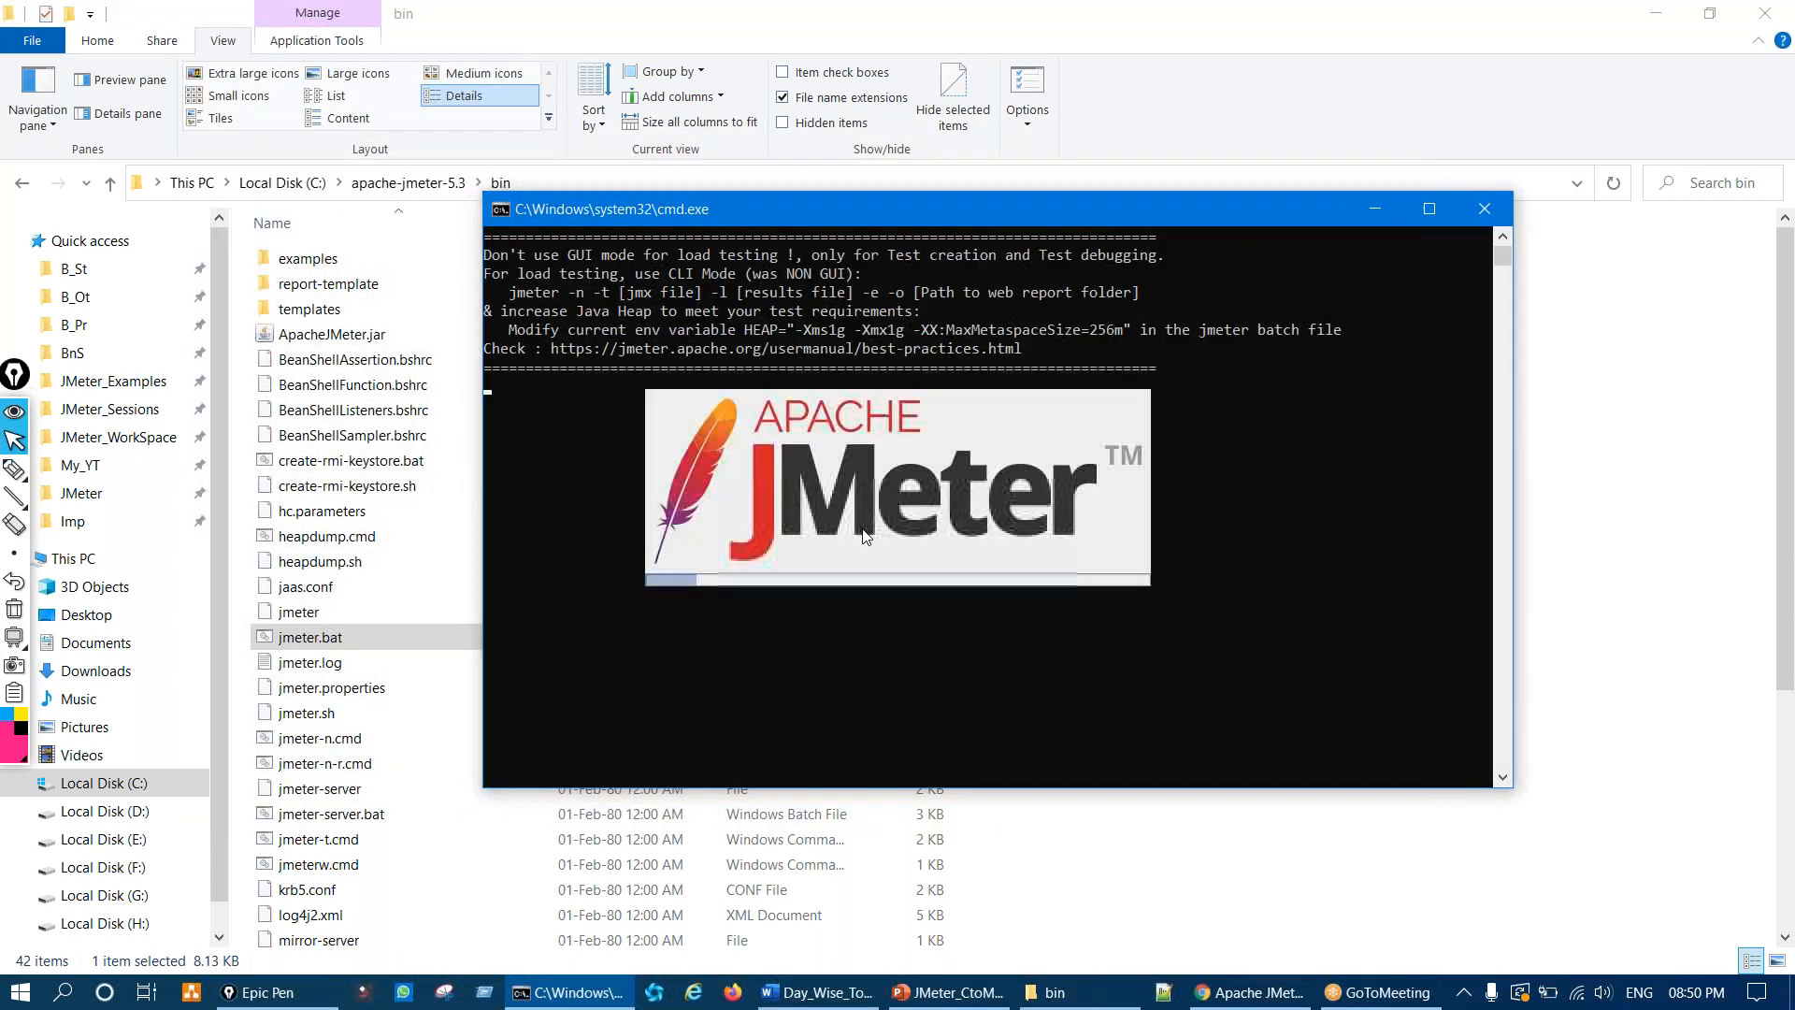
key("ctrl+shift+3")
key("ctrl+shift+2")
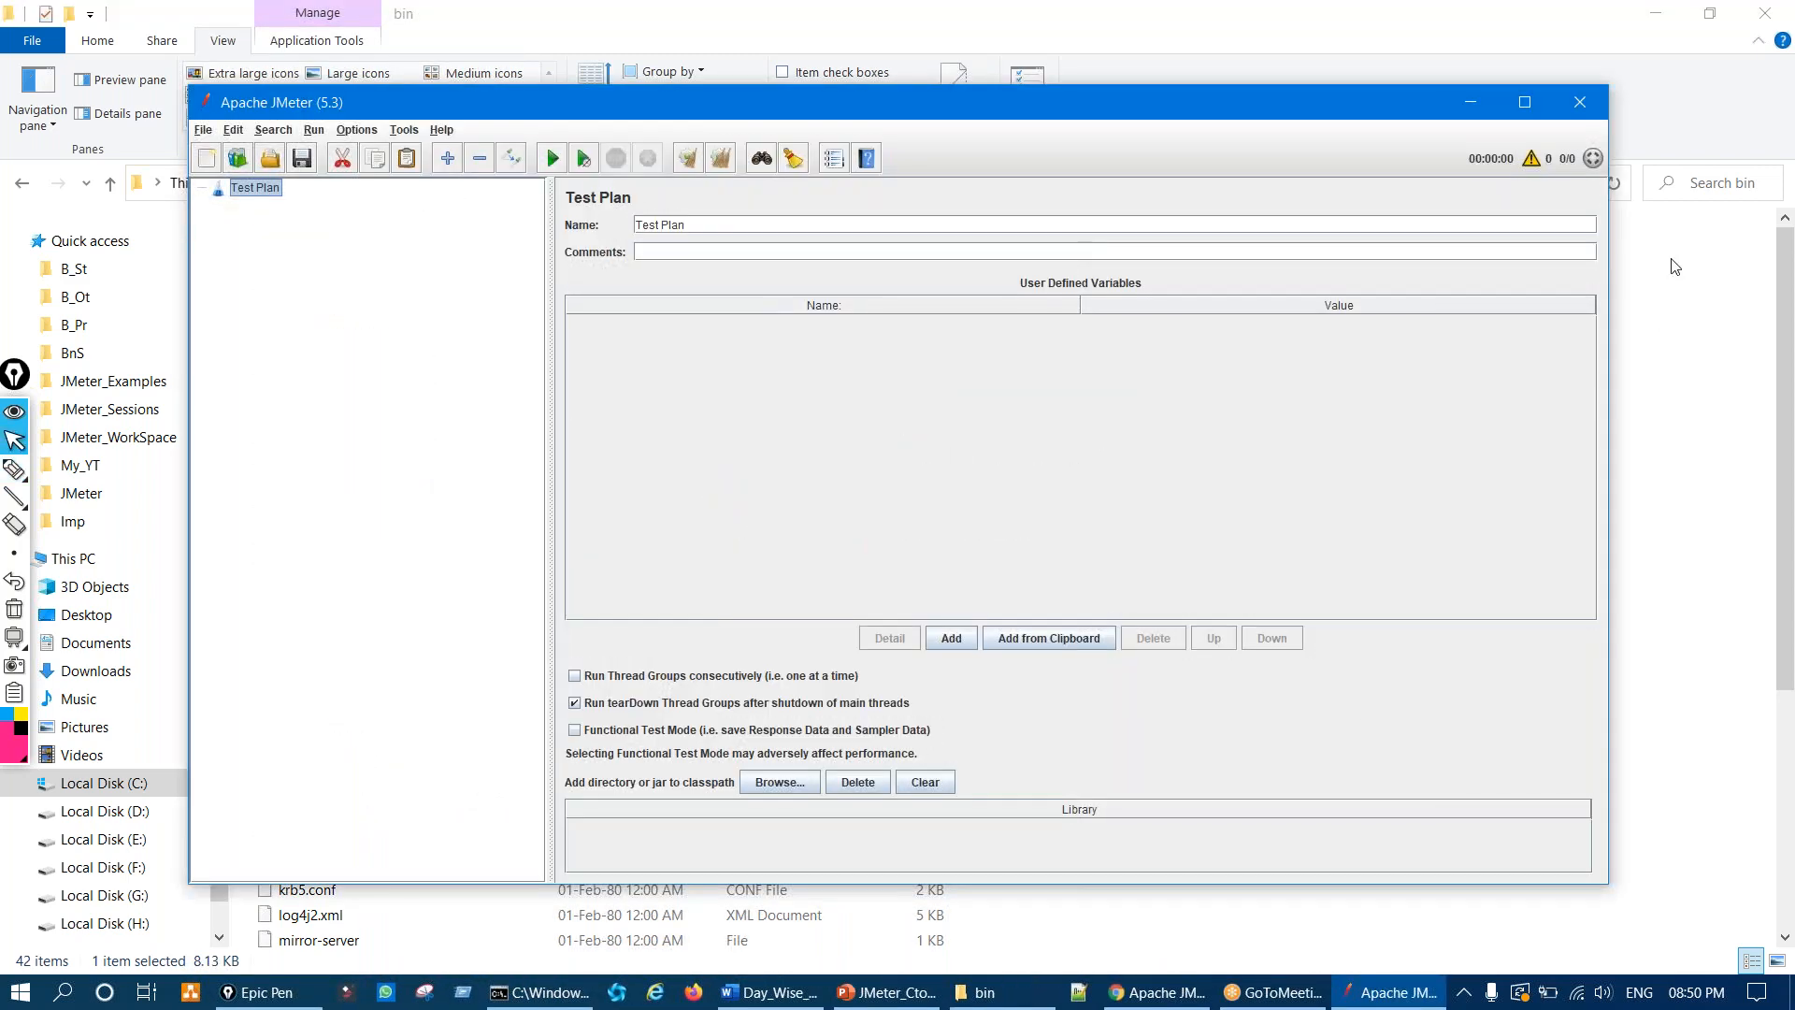
Step: Minimize the JMeter window, circle the empty area of the console, and clear the circle
left_click(1465, 104)
key("ctrl+shift+3")
mouse_move(643, 397)
left_mouse_down()
mouse_move(782, 573)
mouse_move(710, 386)
mouse_move(645, 402)
left_mouse_up()
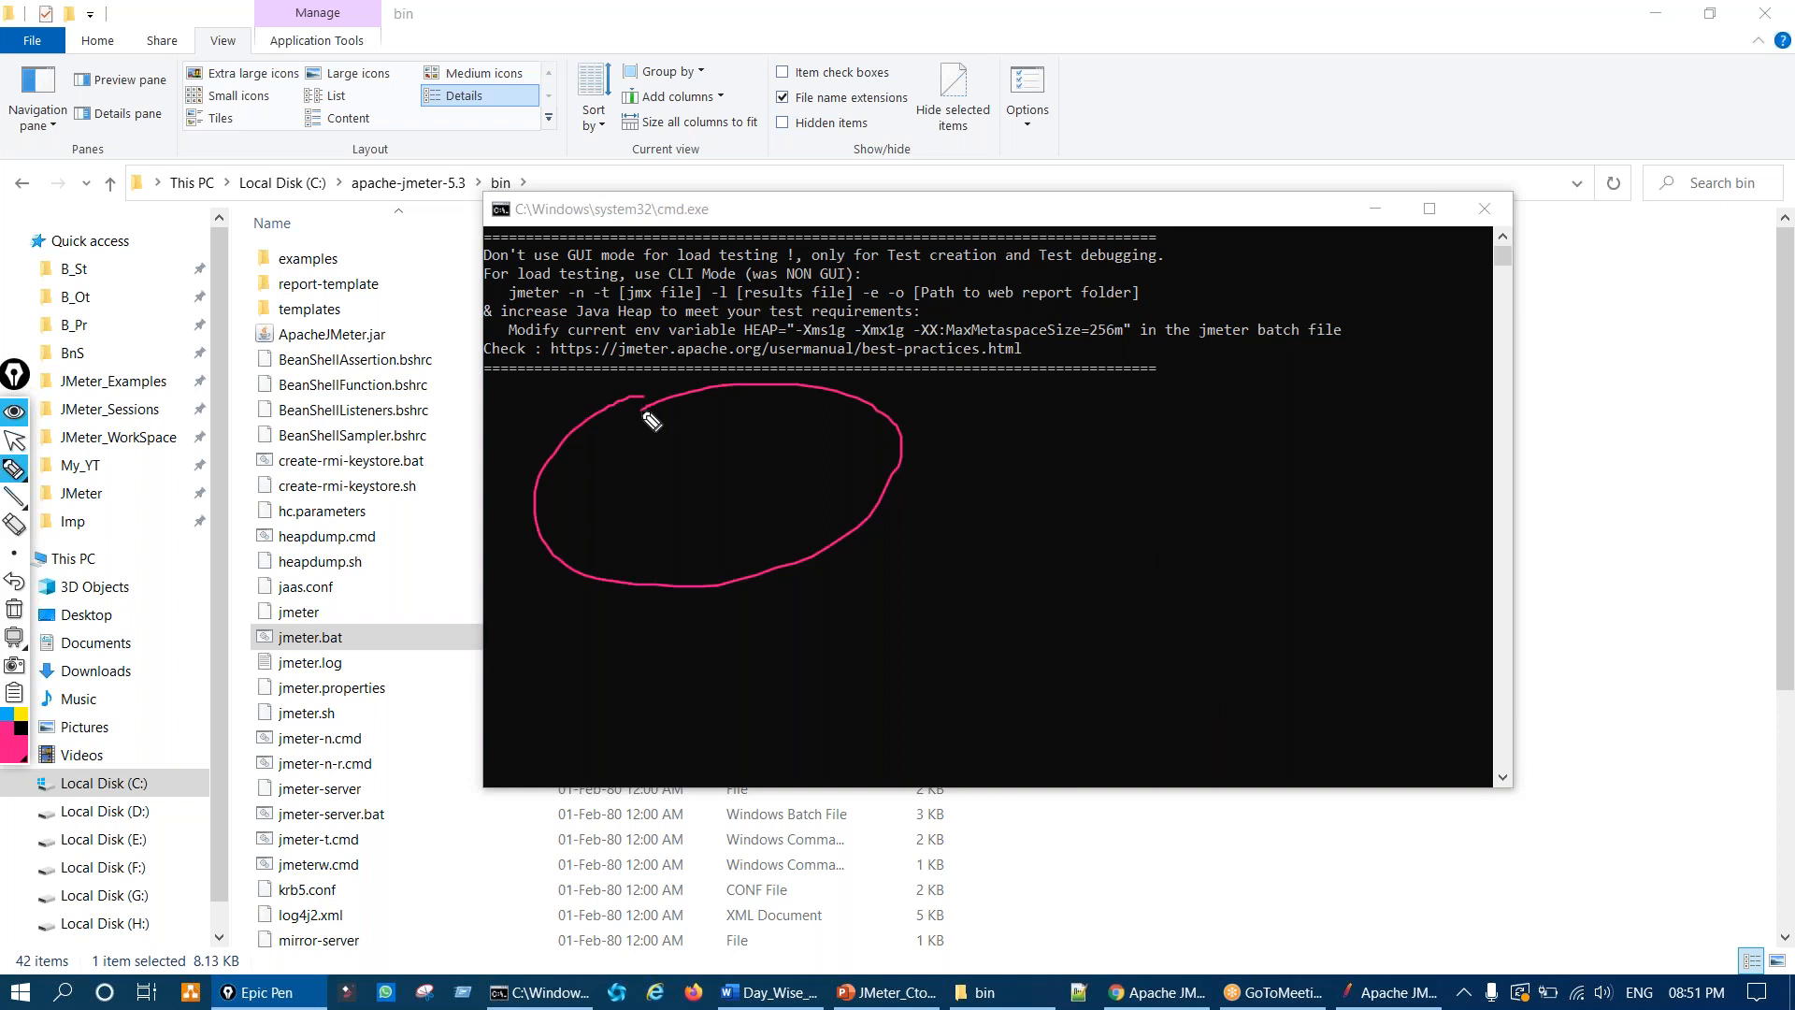
key("ctrl+shift+7")
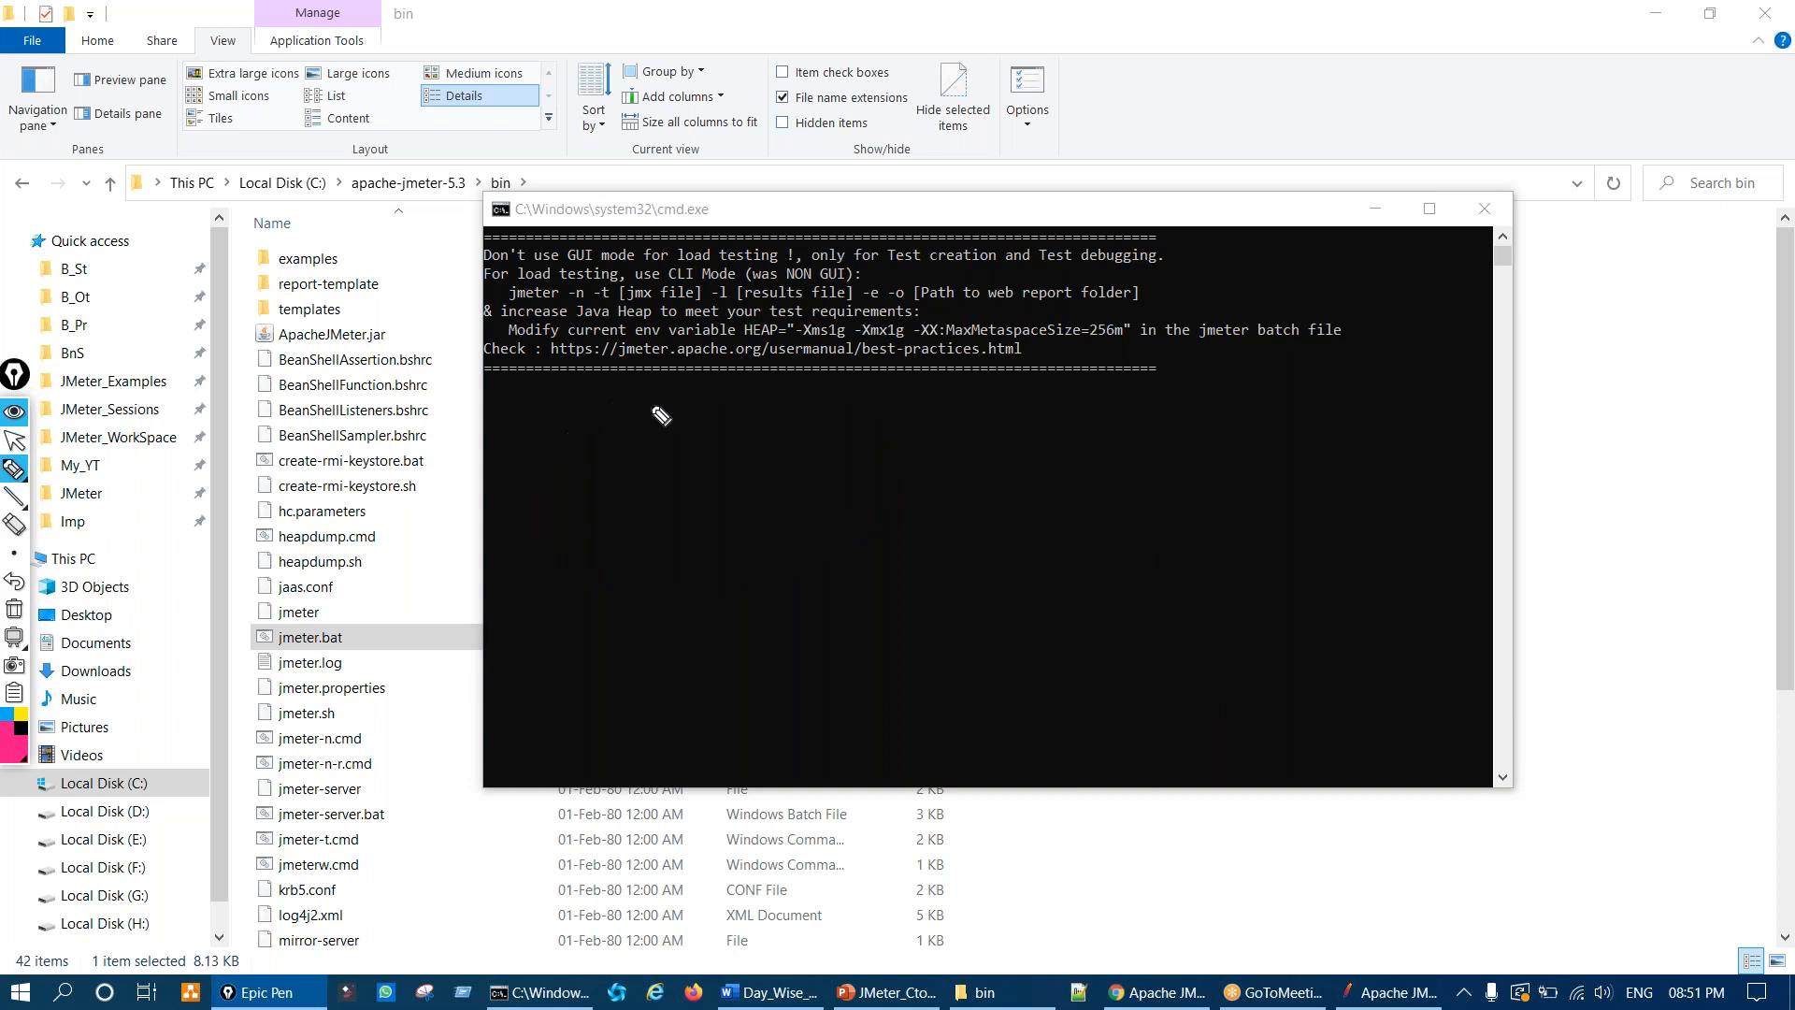
Step: Circle the console's blank area again, clear the mark, and minimize the console
key("ctrl+shift+1")
key("ctrl+shift+2")
mouse_move(764, 449)
left_mouse_down()
mouse_move(769, 622)
mouse_move(753, 428)
left_mouse_up()
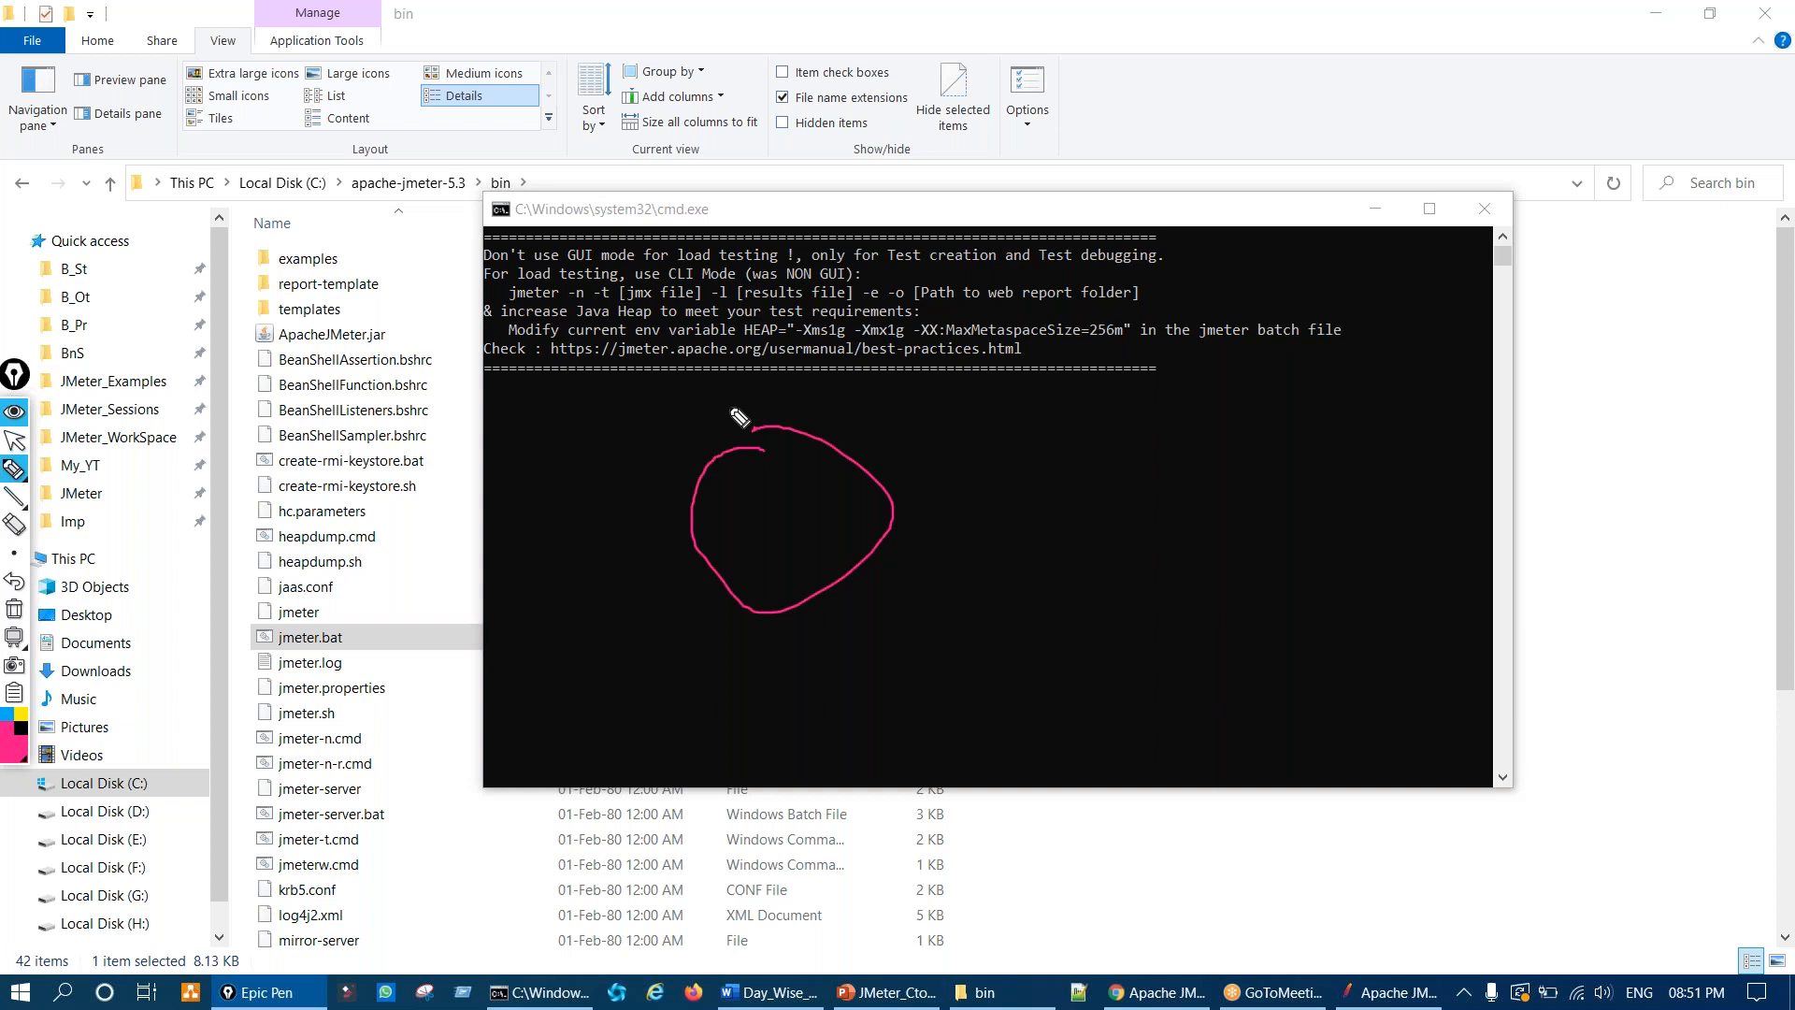
key("ctrl+shift+7")
key("ctrl+shift+2")
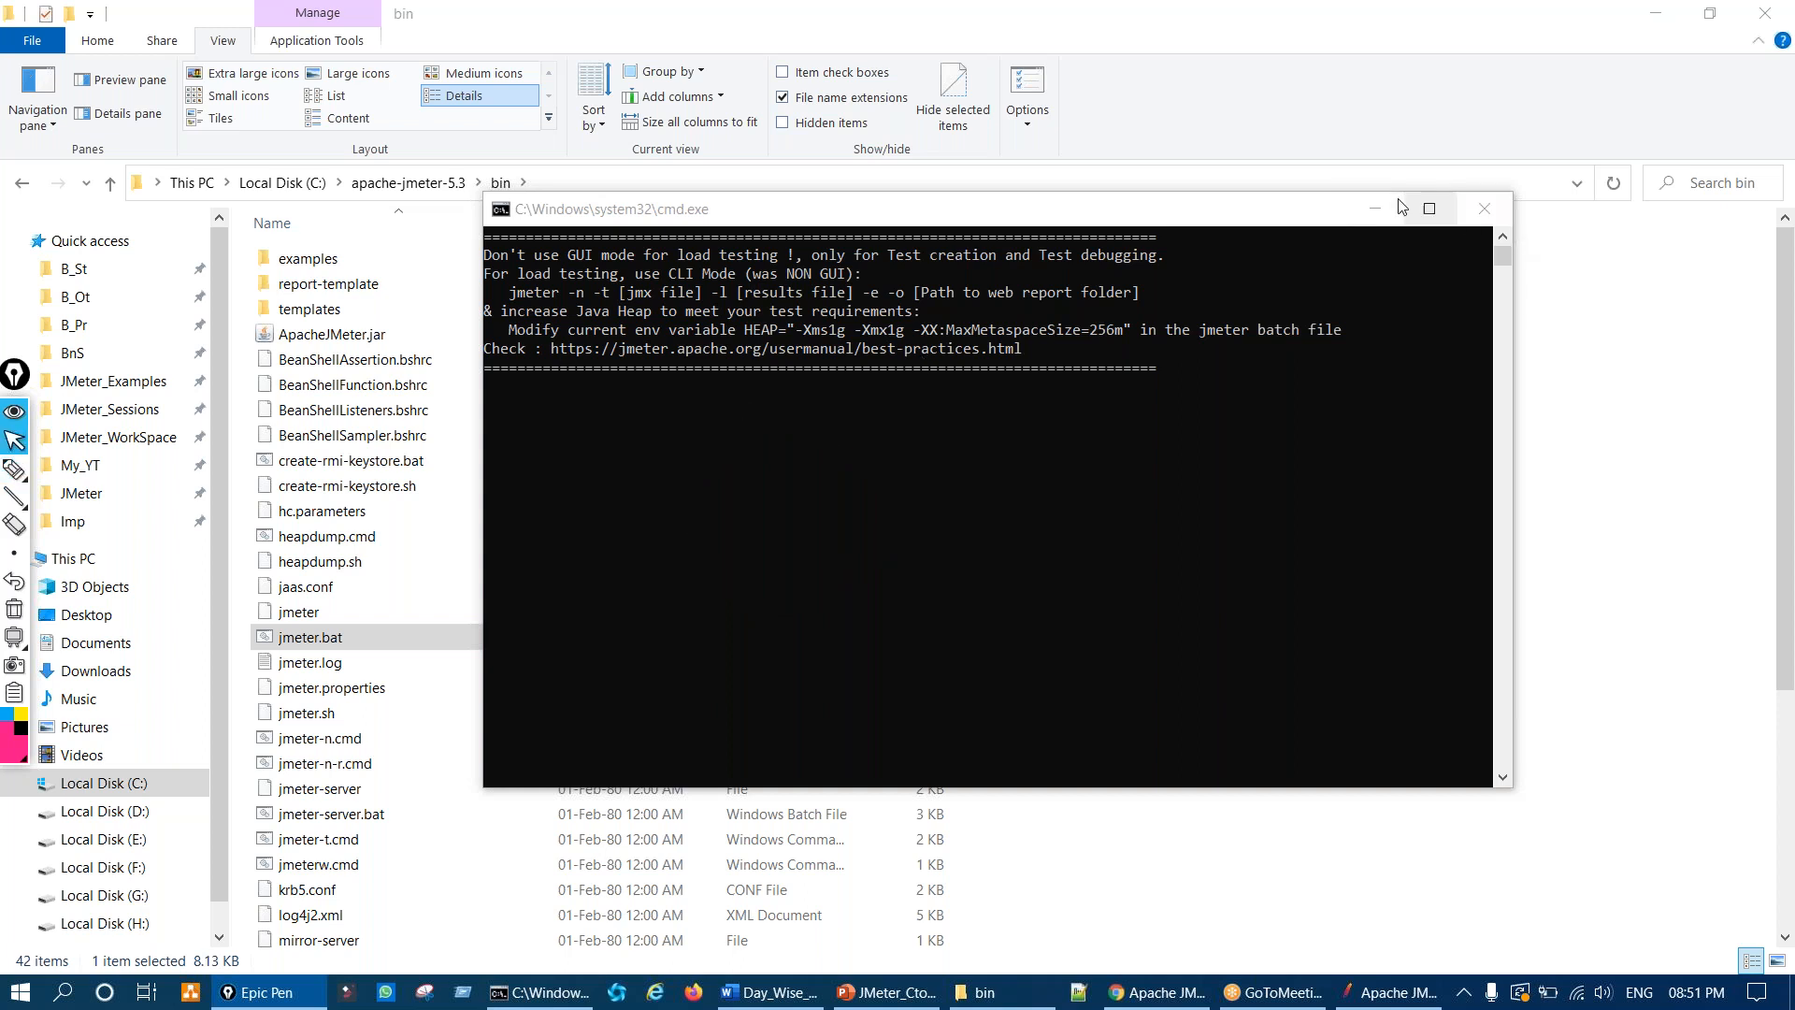
left_click(1375, 208)
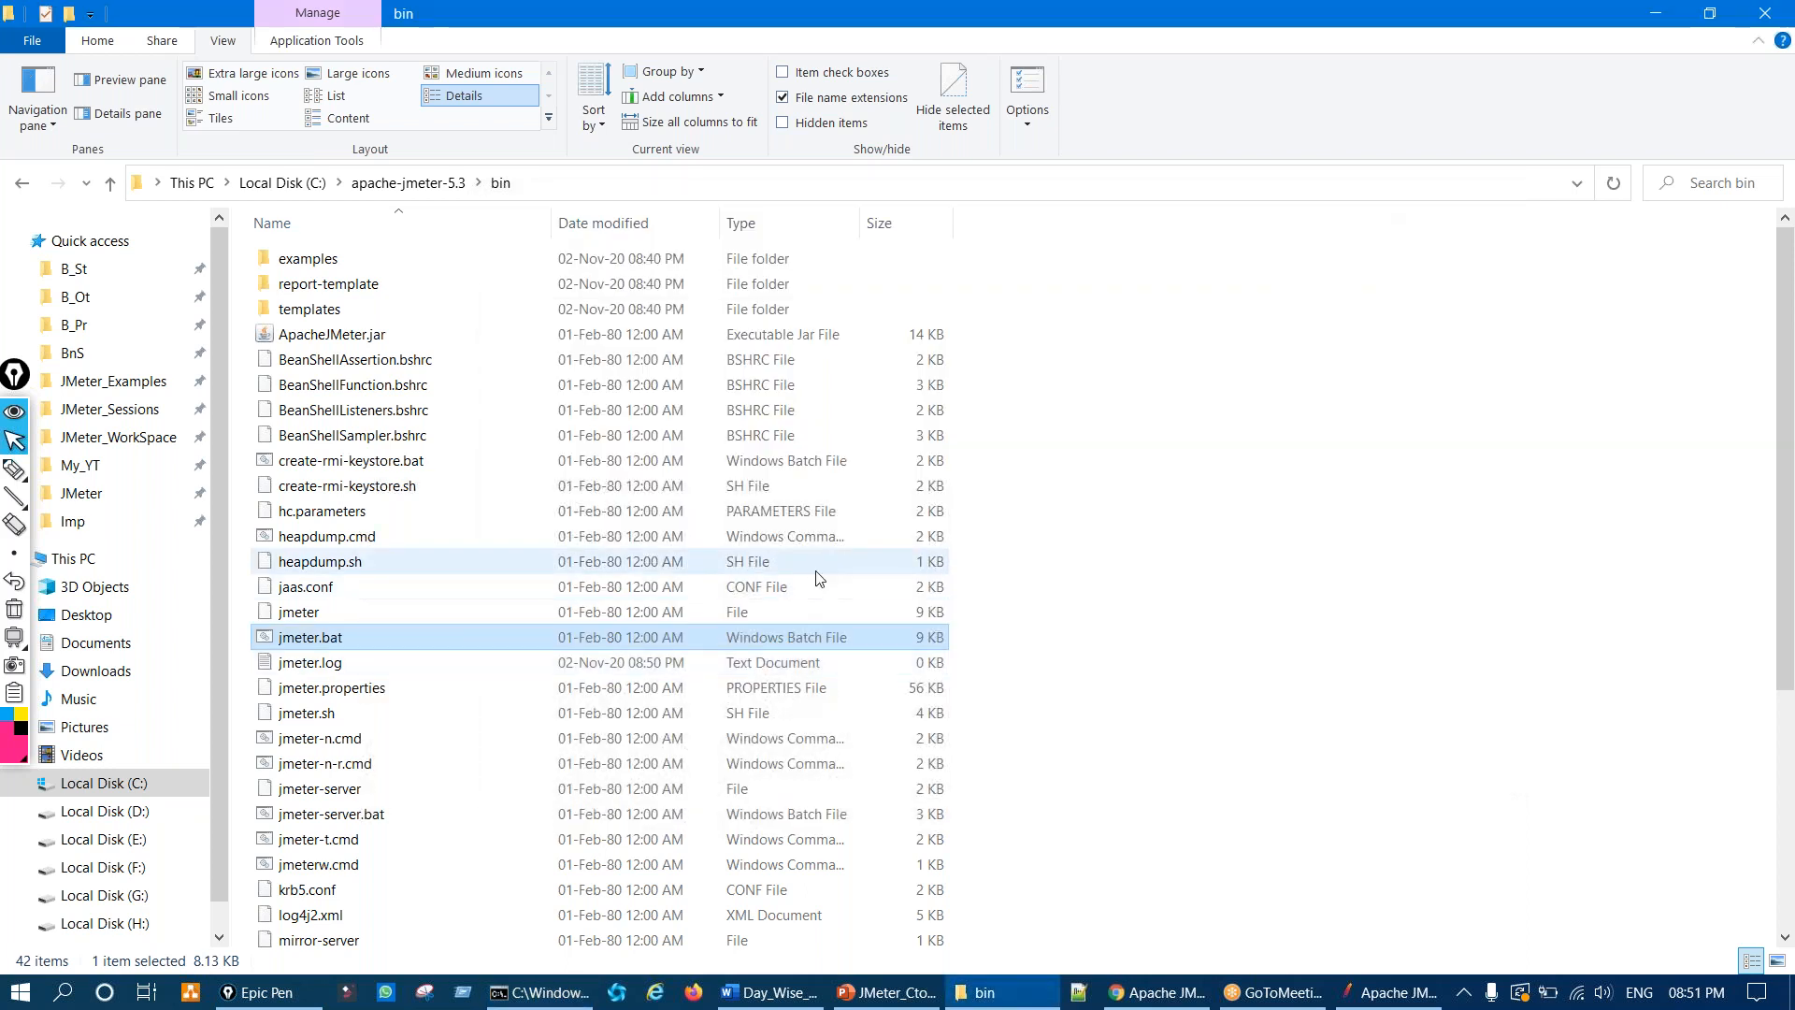
Step: Handwrite "Heap Mem" in the empty area beside the file list, add an underline, and clear the writing
key("ctrl+shift+3")
mouse_move(1004, 487)
left_mouse_down()
mouse_move(1030, 553)
mouse_move(1061, 491)
mouse_move(1347, 452)
left_mouse_up()
left_click_drag(1366, 526, 1346, 451)
left_click_drag(1345, 463, 1379, 446)
mouse_move(1442, 384)
left_mouse_down()
mouse_move(1542, 374)
mouse_move(1683, 402)
mouse_move(1753, 374)
mouse_move(1737, 390)
left_mouse_up()
left_click_drag(1296, 540, 1361, 545)
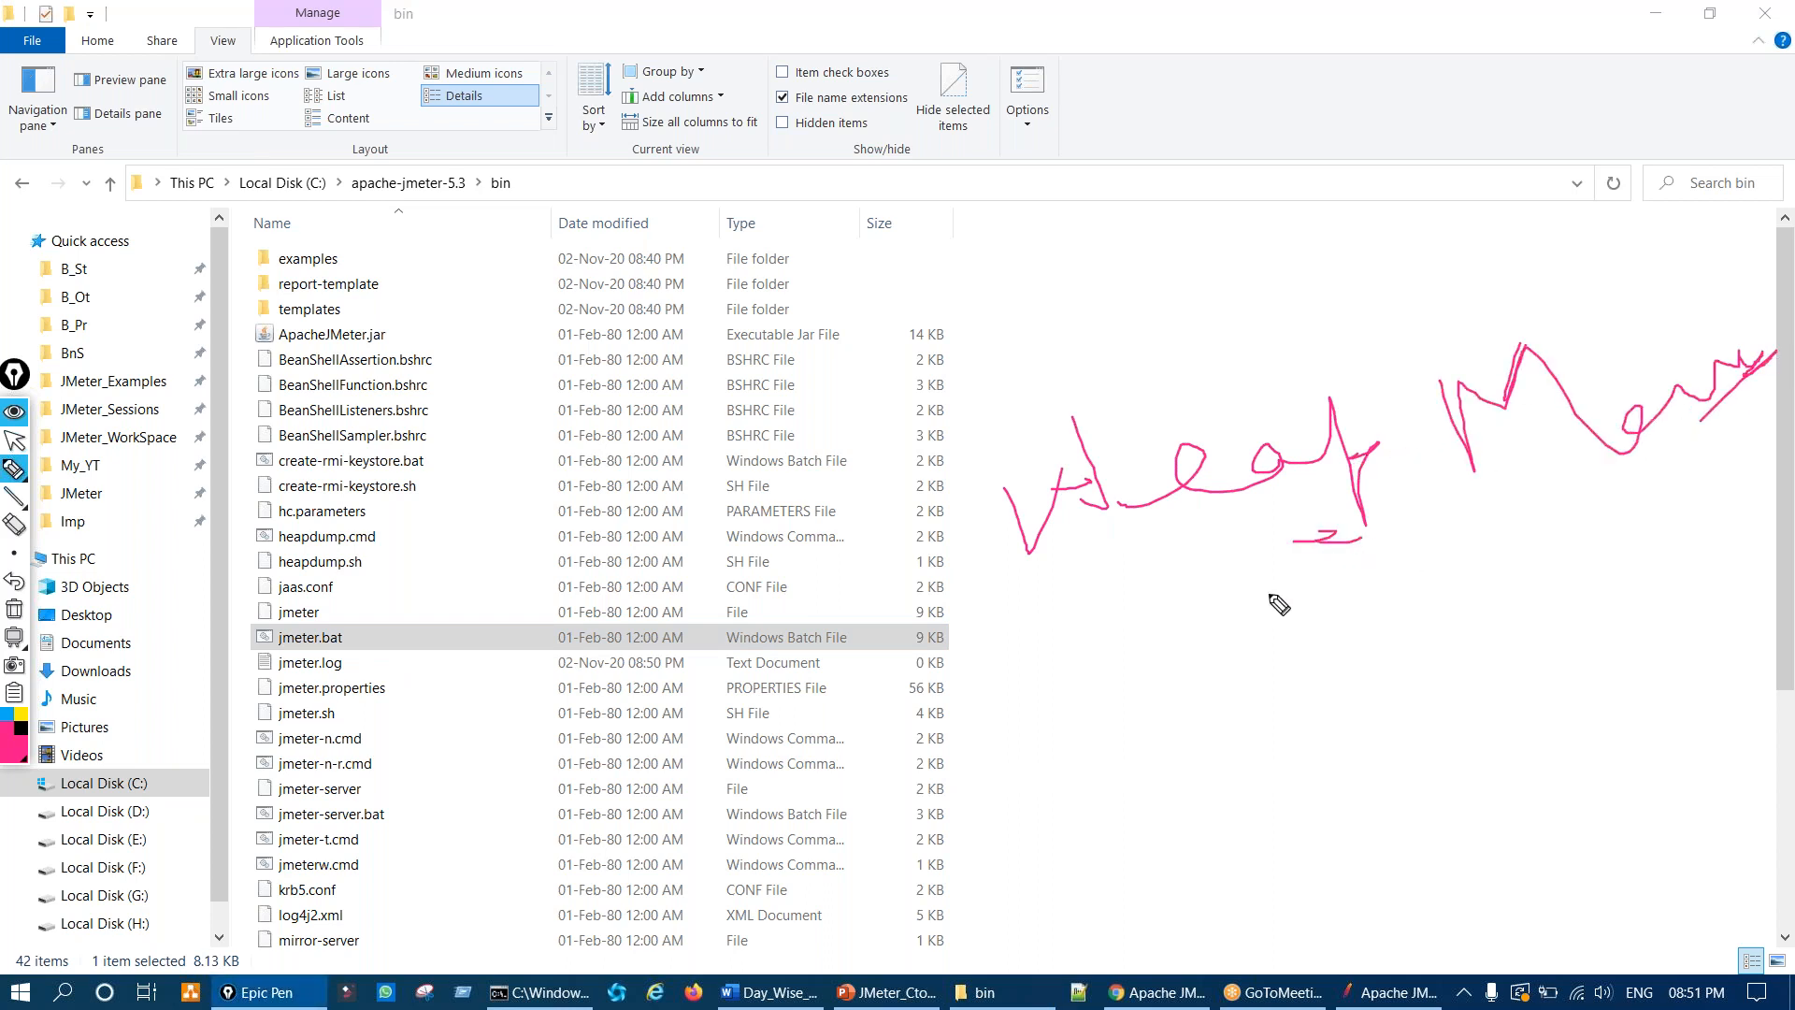
left_click(14, 609)
Step: Mark jmeter.bat, draw a few strokes beside the file names above it, and clear the marks
mouse_move(327, 622)
left_mouse_down()
mouse_move(290, 654)
mouse_move(426, 571)
mouse_move(420, 632)
left_mouse_up()
mouse_move(456, 552)
left_mouse_down()
mouse_move(467, 604)
mouse_move(580, 538)
left_mouse_up()
left_click(470, 528)
mouse_move(603, 491)
left_mouse_down()
mouse_move(621, 543)
mouse_move(685, 488)
left_mouse_up()
key("ctrl+shift+7")
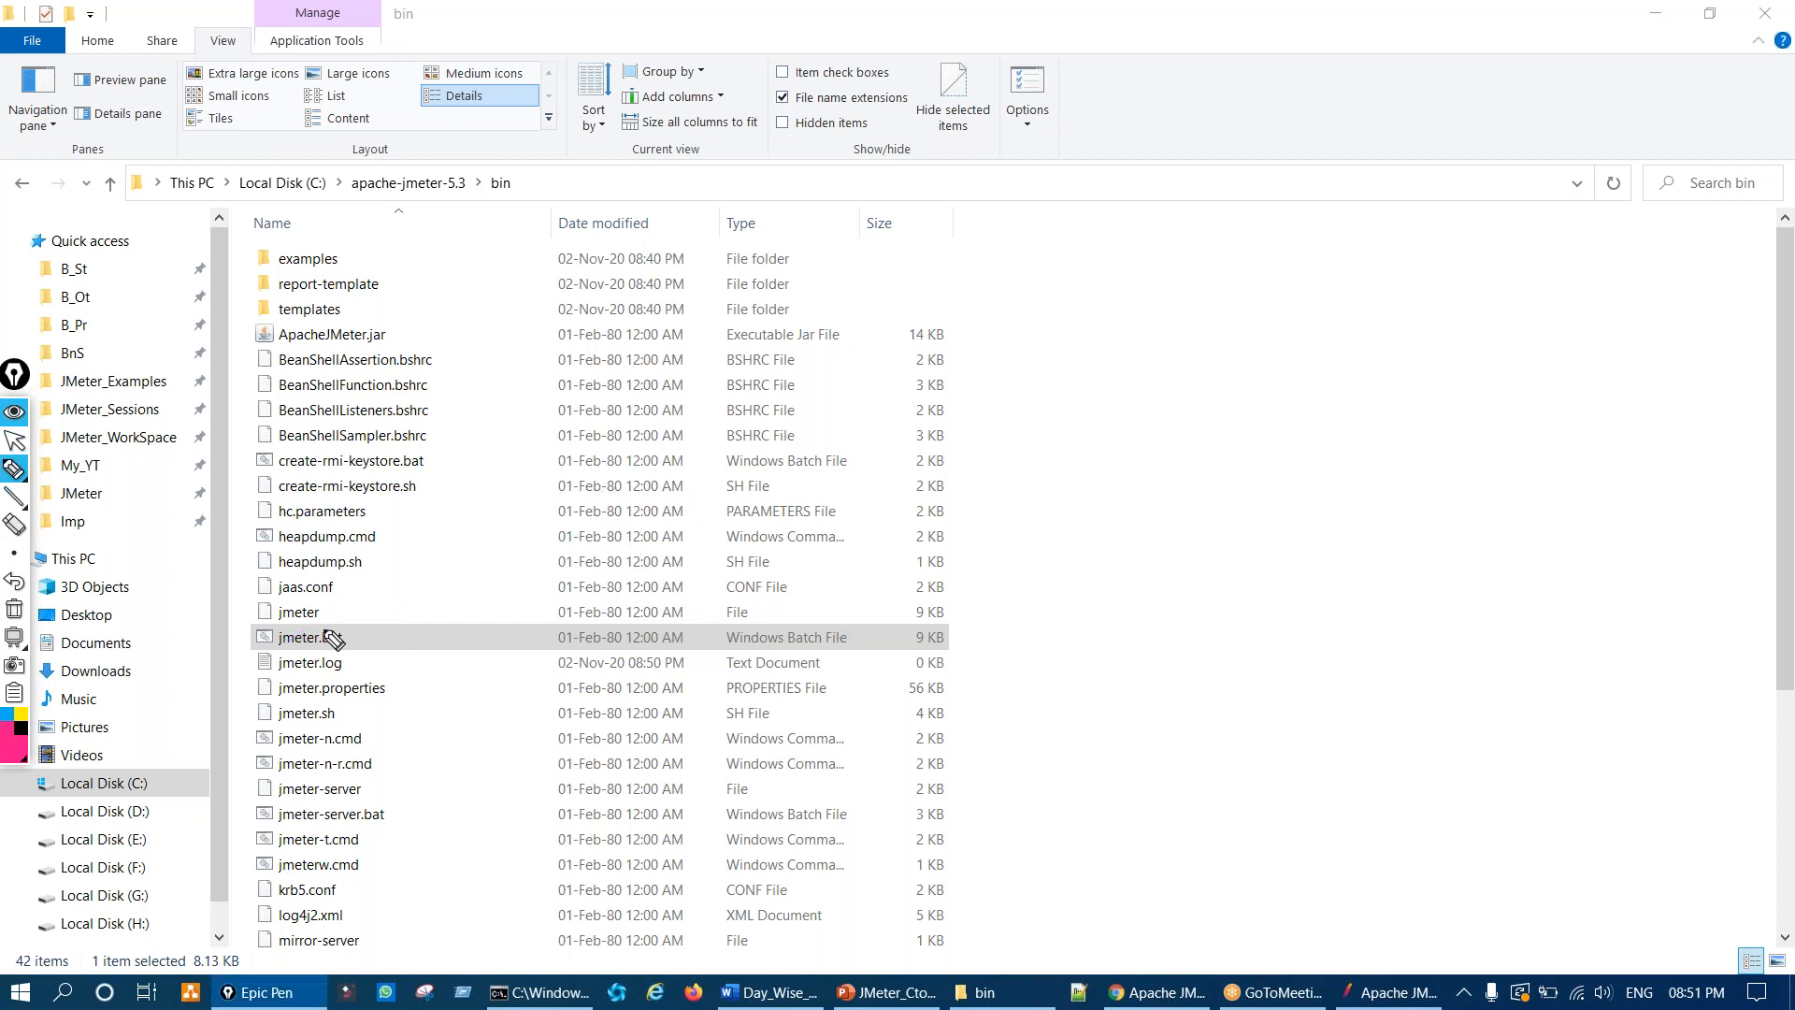
Step: Circle jmeter.bat, draw a curved arrow from it up to ApacheJMeter.jar, and clear the marks
mouse_move(323, 630)
left_mouse_down()
mouse_move(253, 645)
mouse_move(305, 673)
mouse_move(344, 620)
mouse_move(292, 625)
mouse_move(344, 636)
mouse_move(324, 622)
left_mouse_up()
key("ctrl+shift+7")
mouse_move(344, 638)
left_mouse_down()
mouse_move(522, 561)
mouse_move(475, 382)
mouse_move(397, 327)
mouse_move(439, 365)
left_mouse_up()
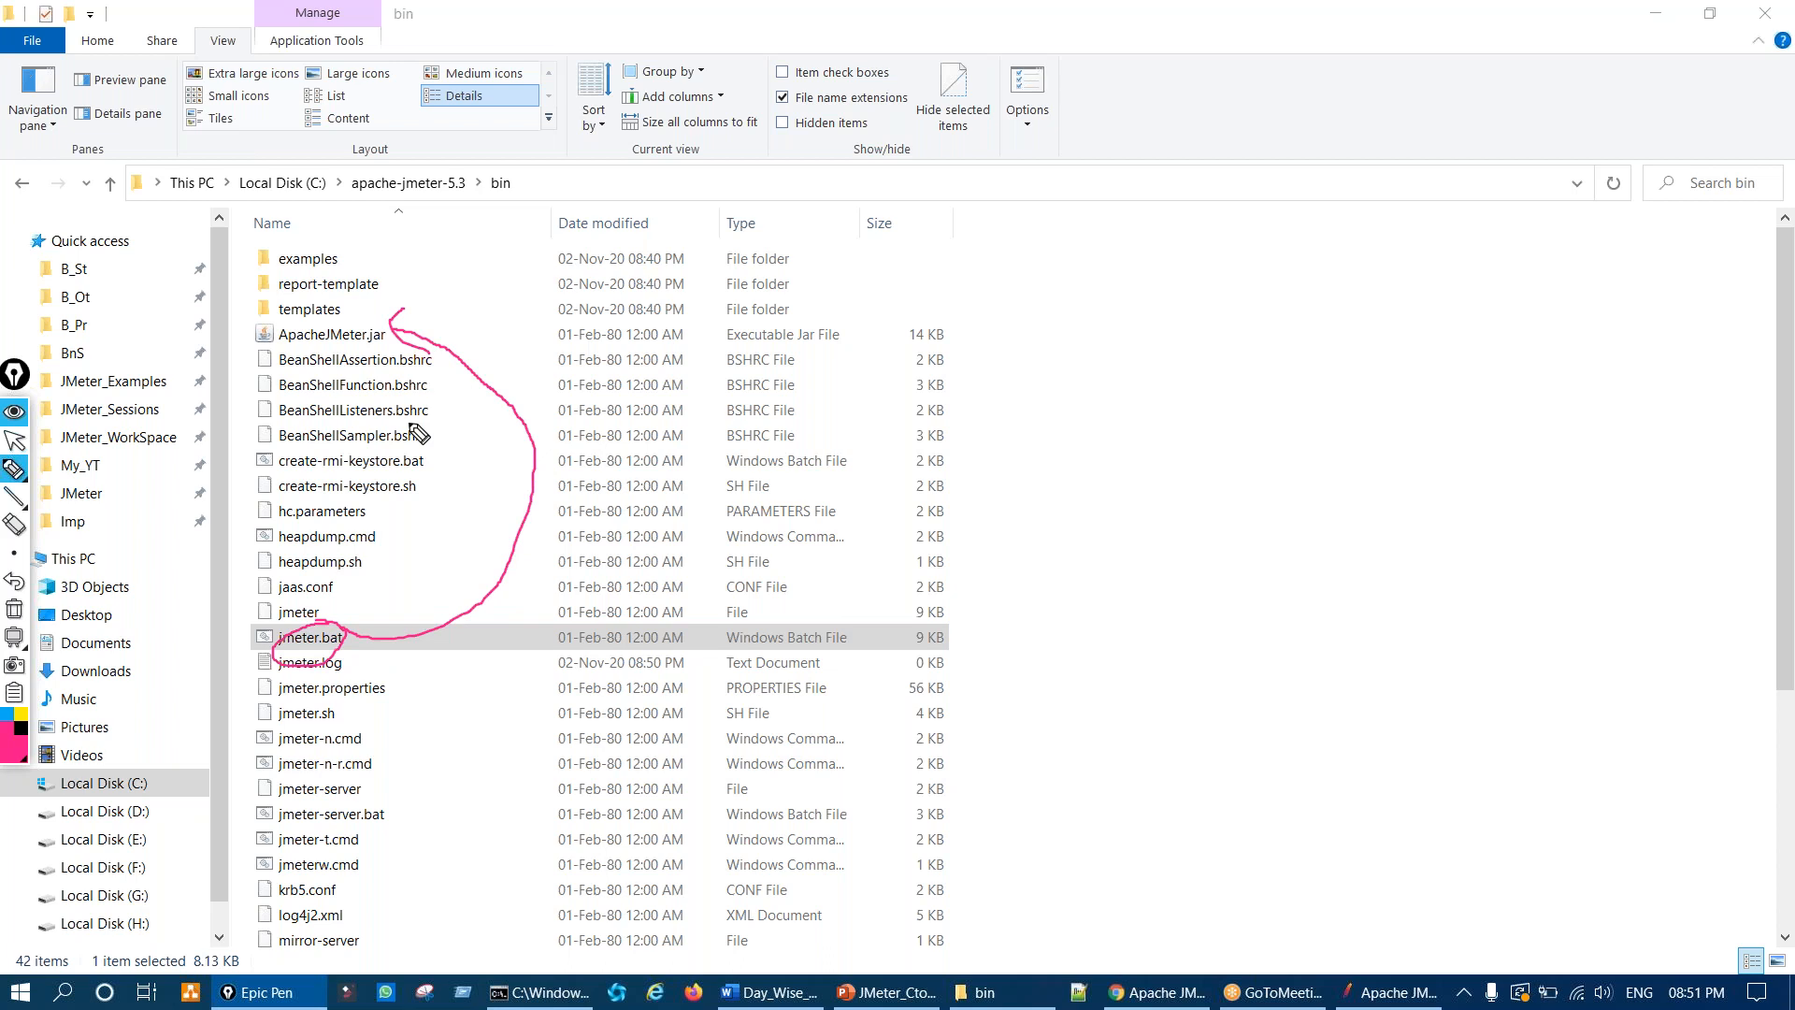
key("ctrl+shift+7")
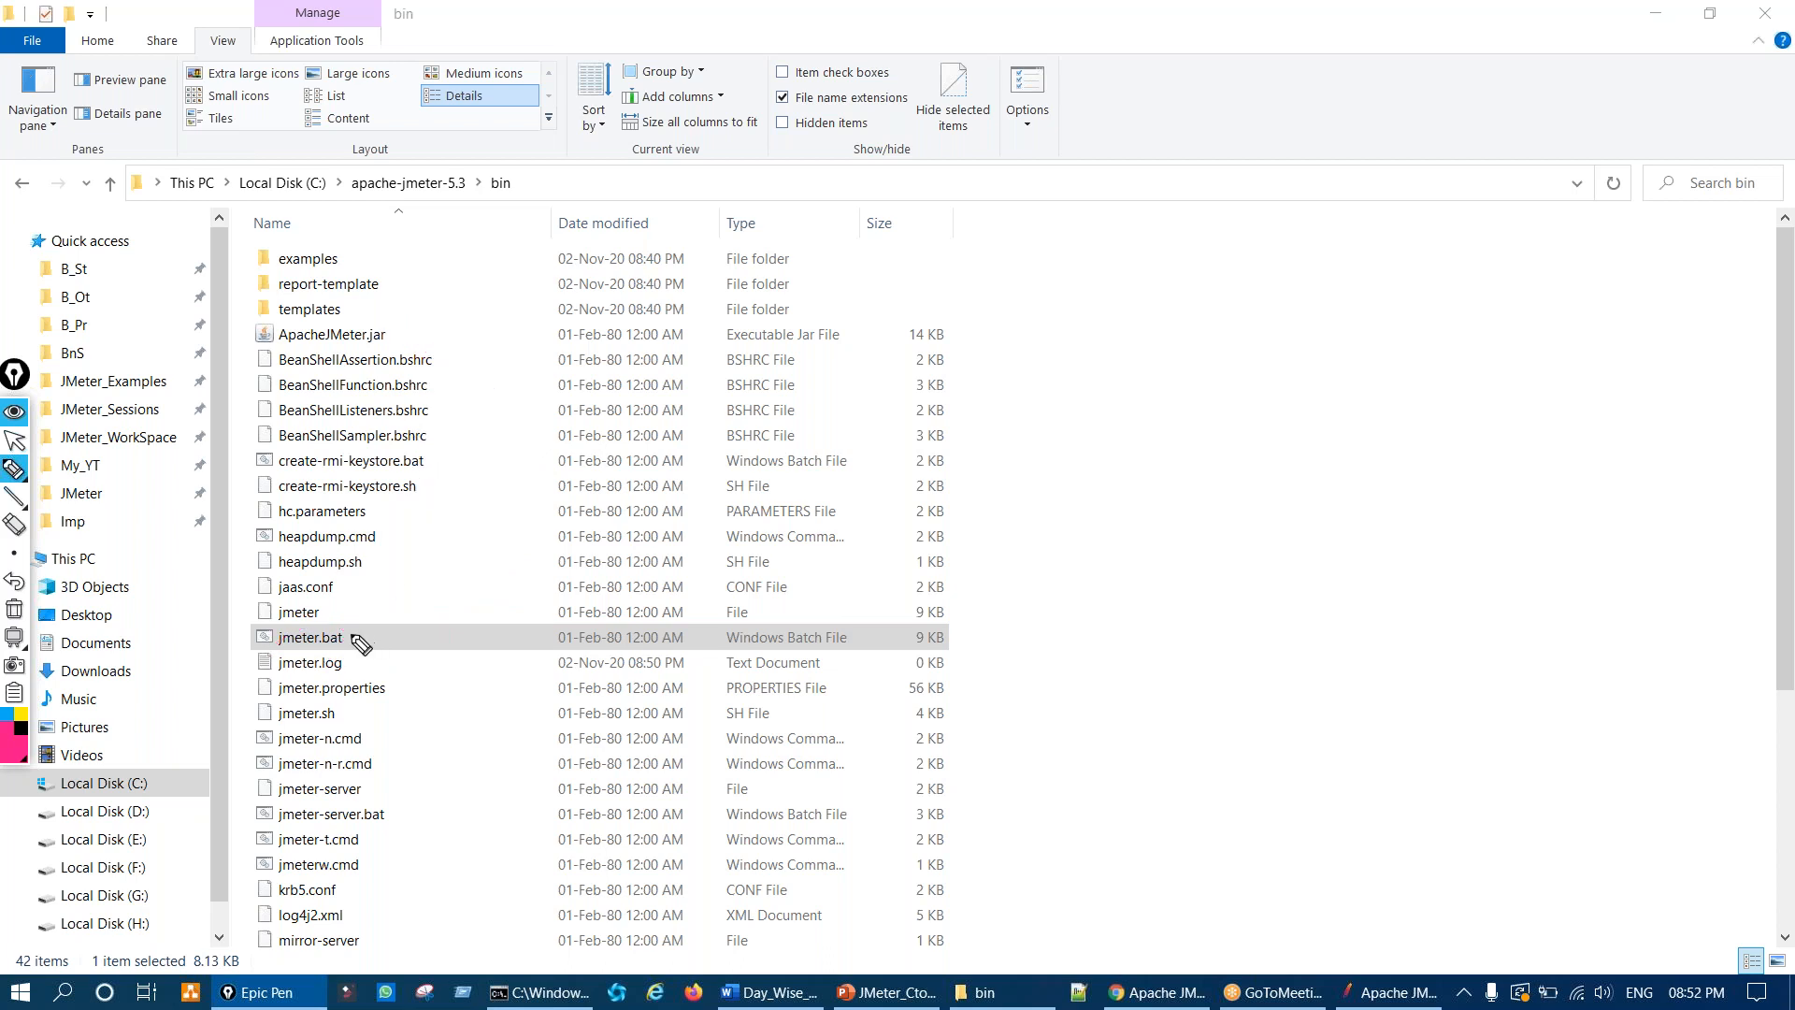
Step: Link jmeter.bat to ApacheJMeter.jar with a circle and curved line, redraw the link as a double-headed arrow, and clear it
mouse_move(328, 624)
left_mouse_down()
mouse_move(283, 634)
mouse_move(321, 673)
mouse_move(358, 636)
mouse_move(327, 619)
left_mouse_up()
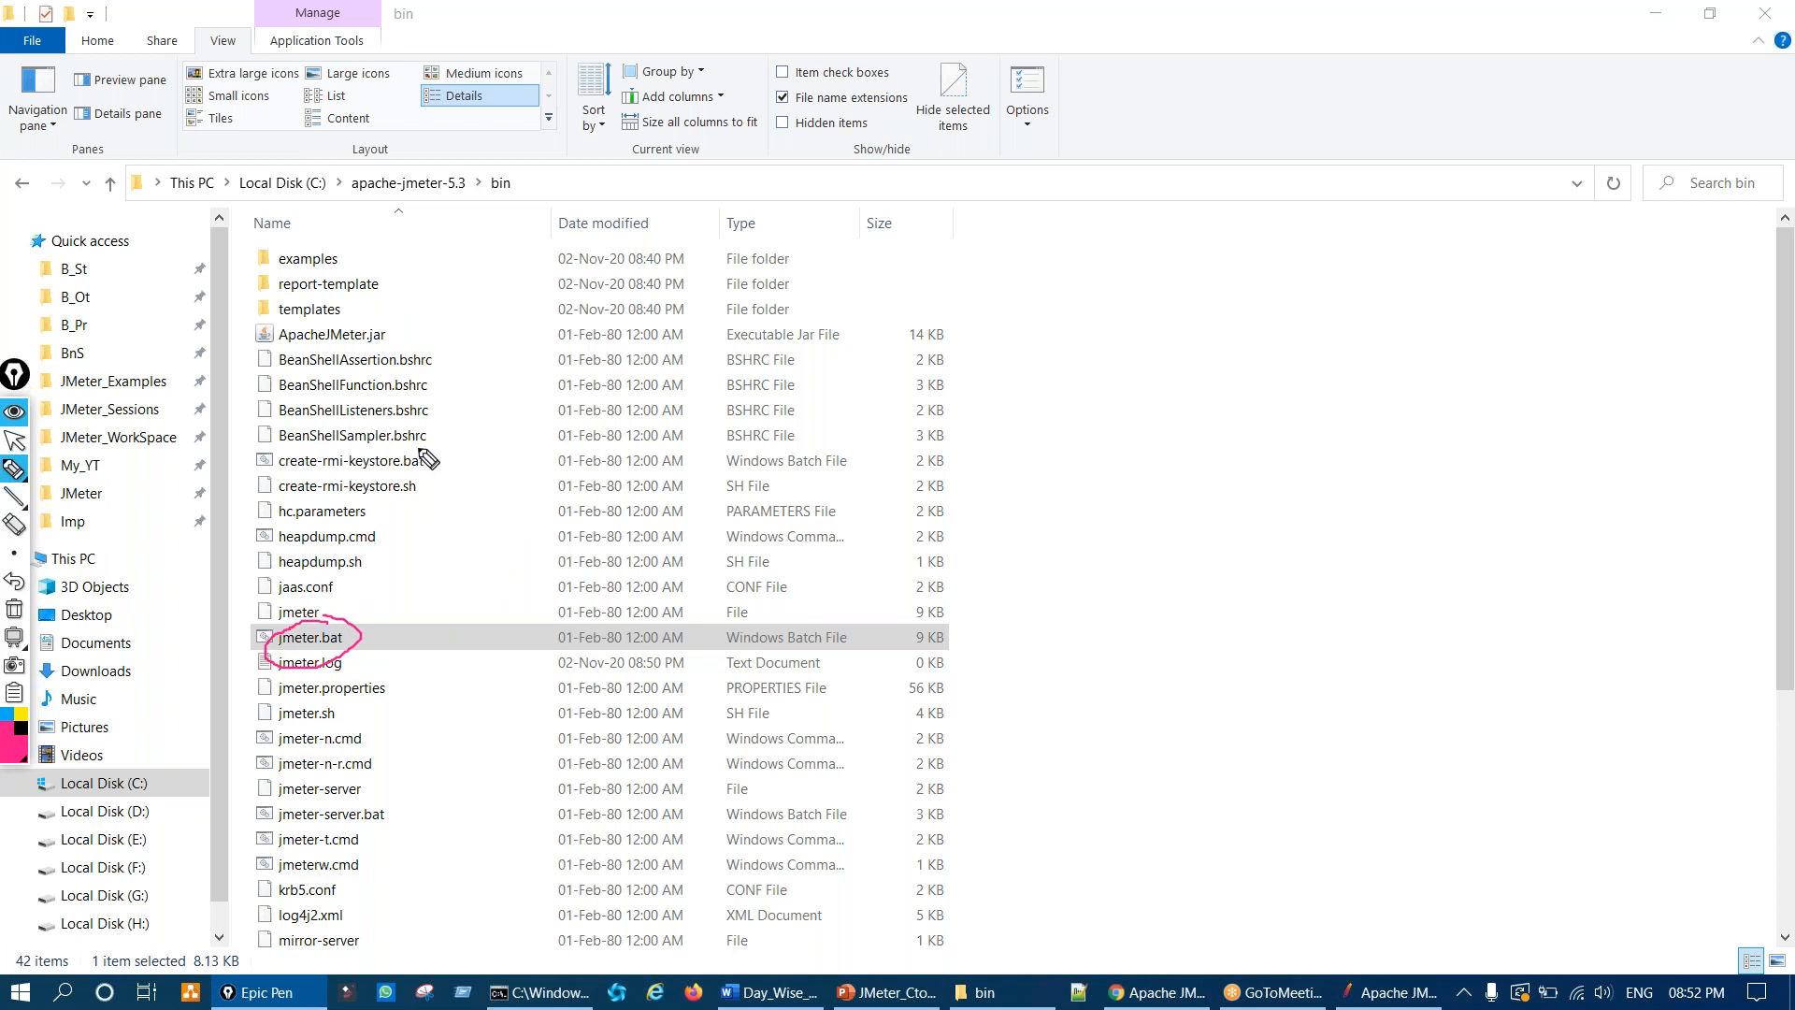
mouse_move(362, 642)
left_mouse_down()
mouse_move(489, 505)
mouse_move(428, 338)
mouse_move(397, 325)
left_mouse_up()
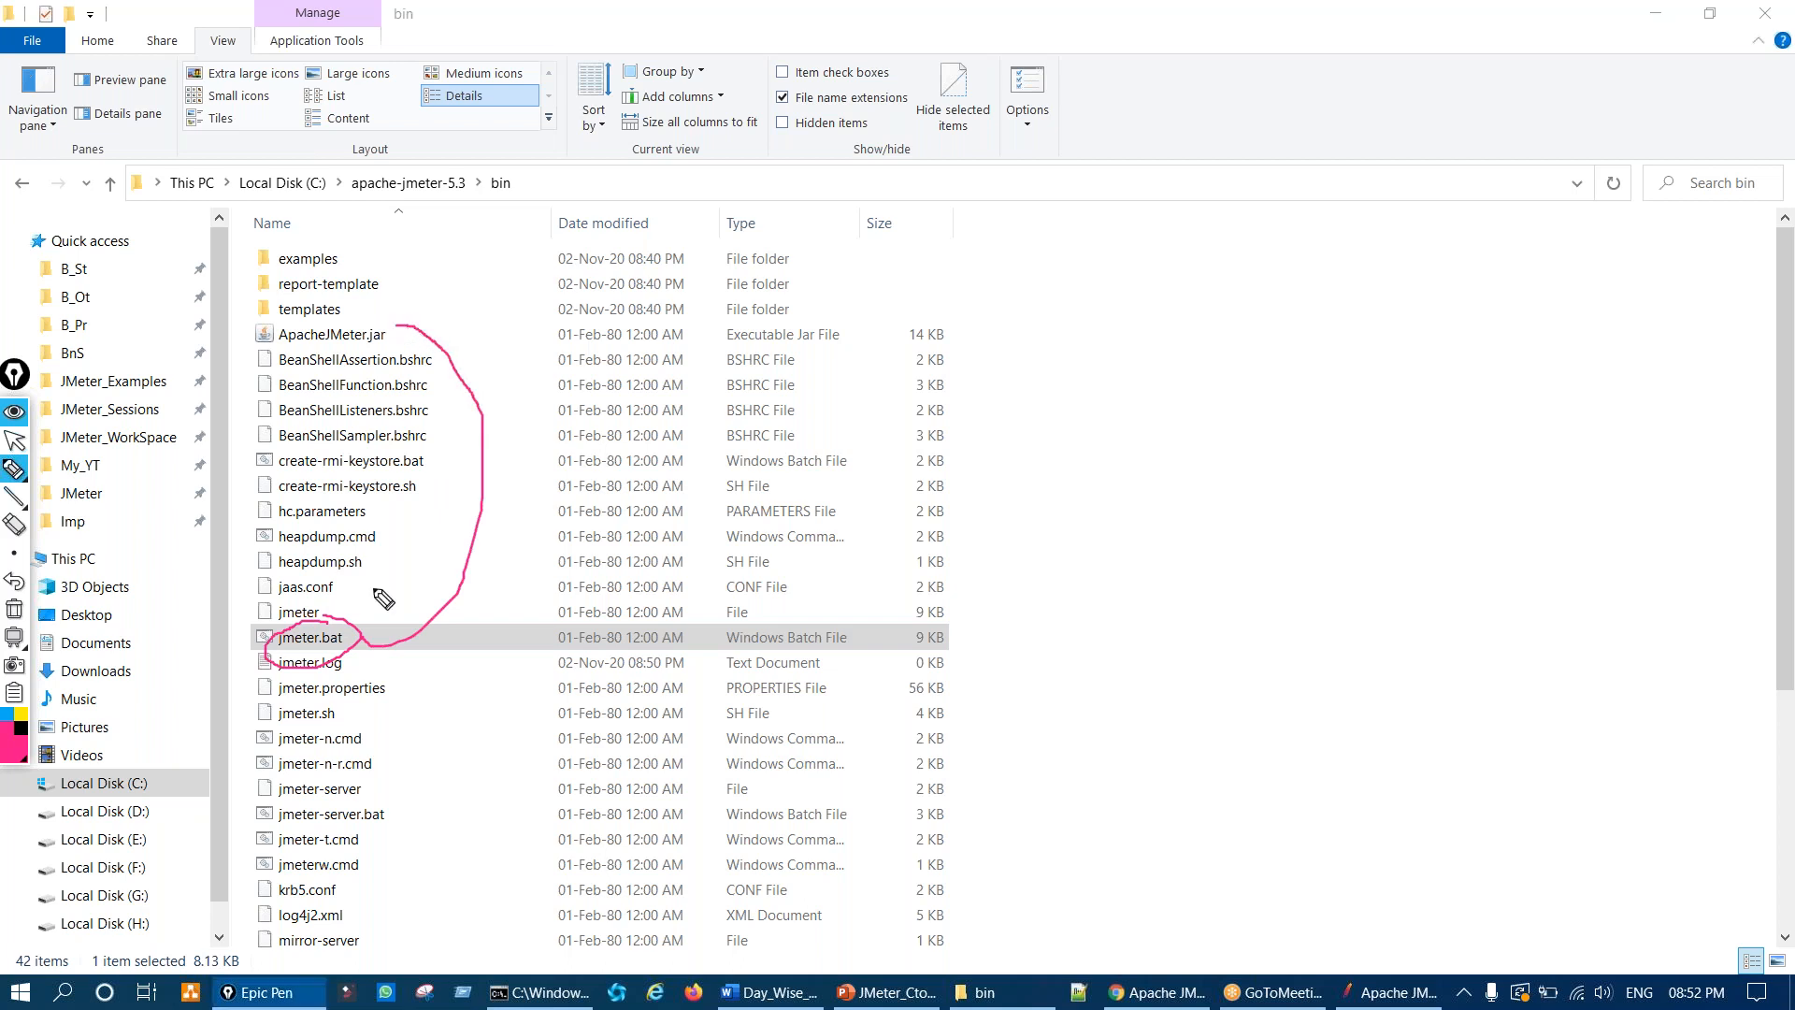
key("ctrl+shift+7")
mouse_move(300, 633)
left_mouse_down()
mouse_move(353, 642)
mouse_move(468, 359)
mouse_move(404, 343)
mouse_move(393, 313)
left_mouse_up()
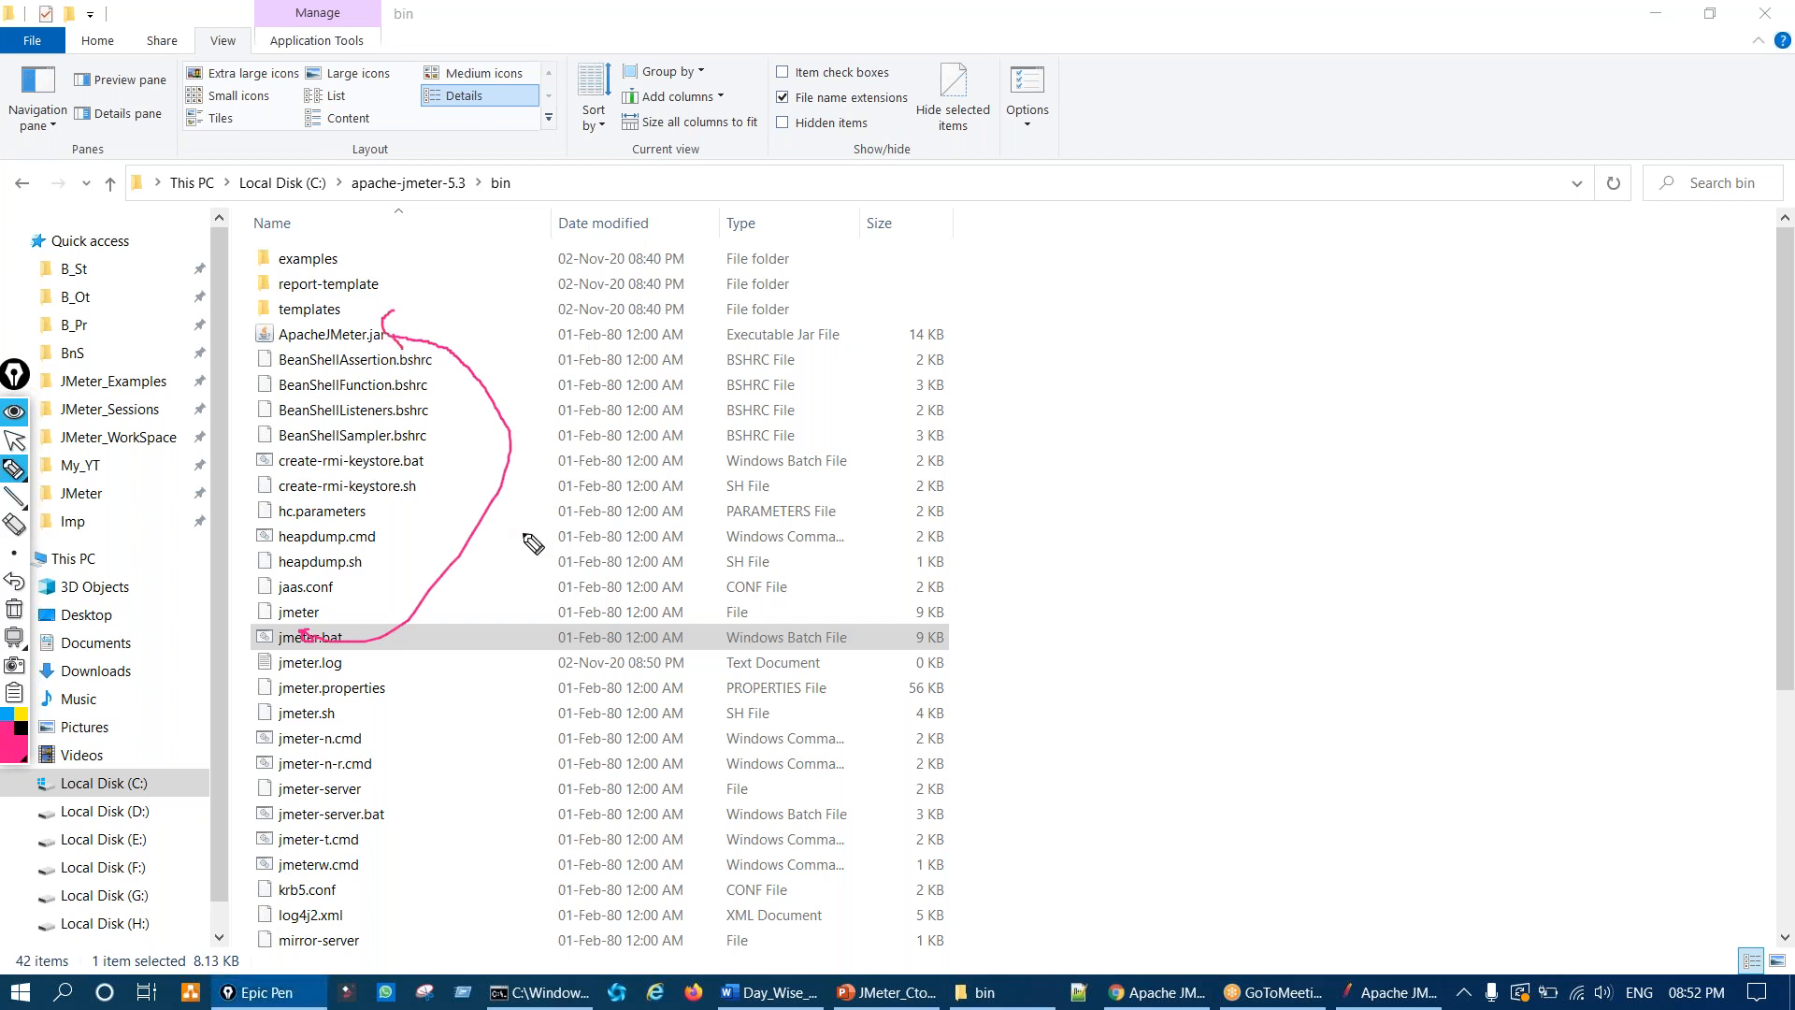
key("ctrl+shift+7")
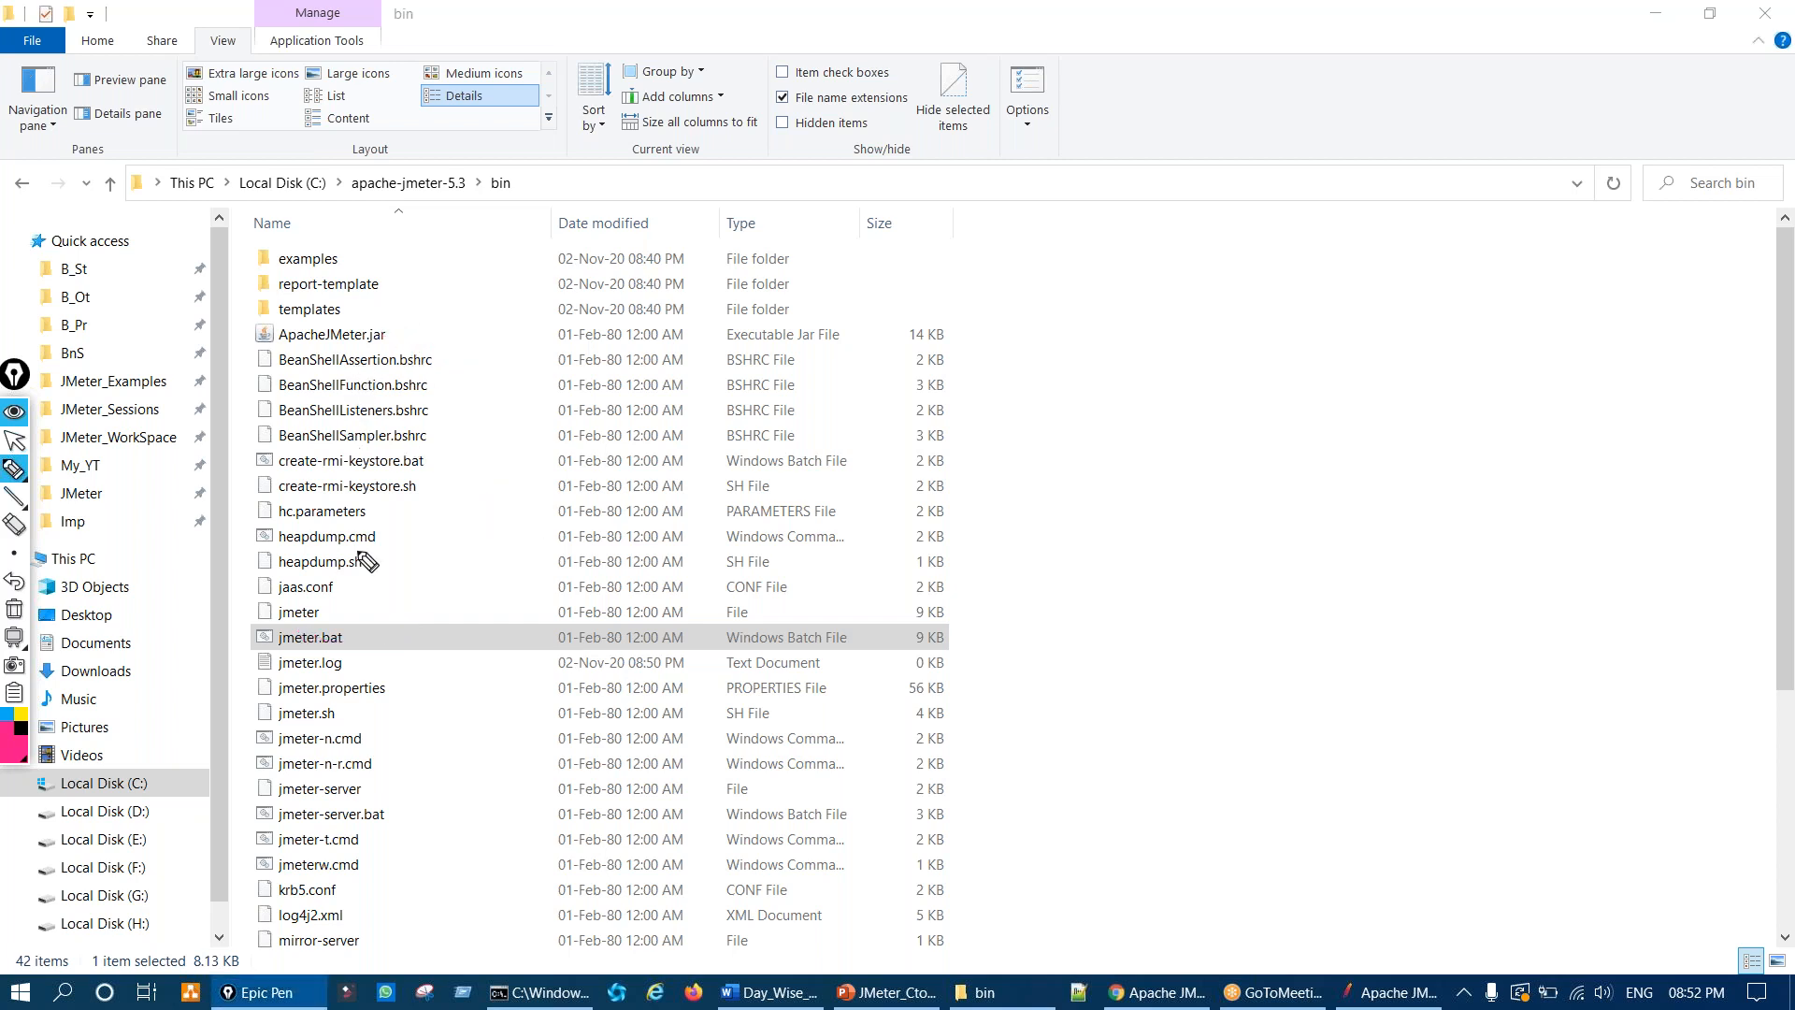
Step: Circle jmeter.bat twice, clearing the mark each time
mouse_move(304, 626)
left_mouse_down()
mouse_move(276, 671)
mouse_move(318, 621)
left_mouse_up()
key("ctrl+shift+7")
key("ctrl+shift+1")
left_click(319, 645)
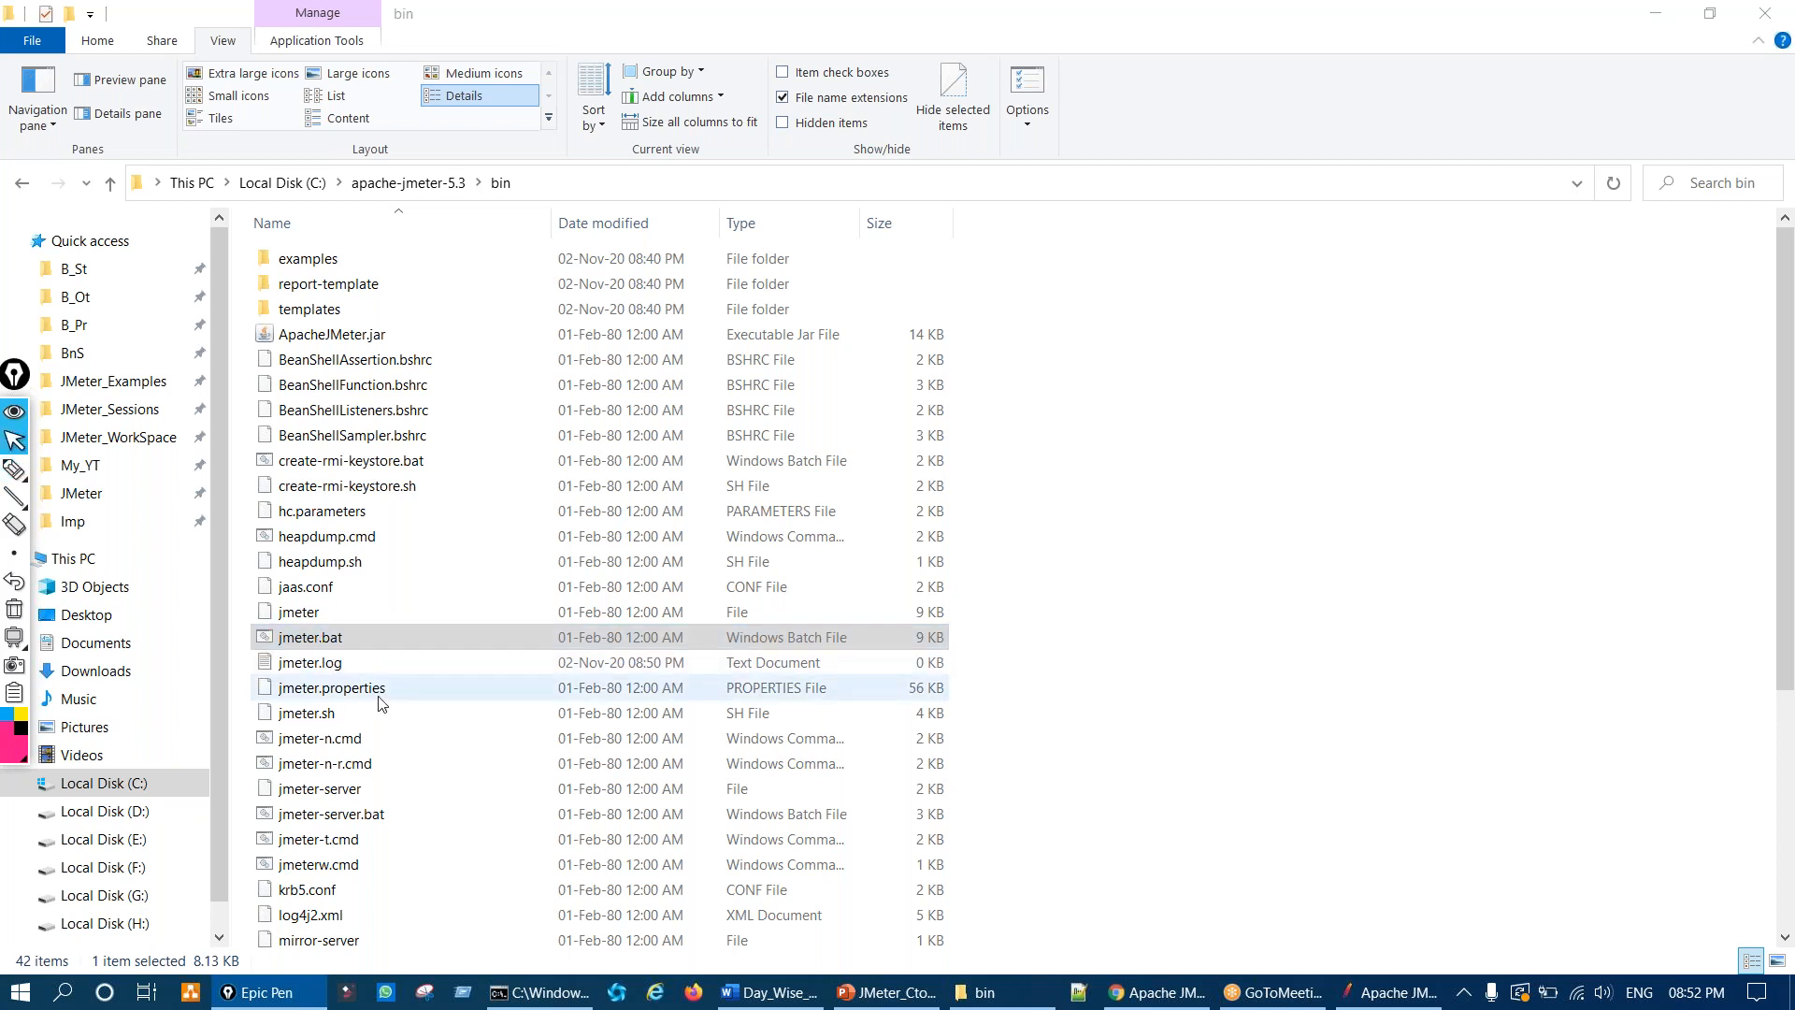
key("ctrl+shift+2")
left_click_drag(301, 624, 353, 658)
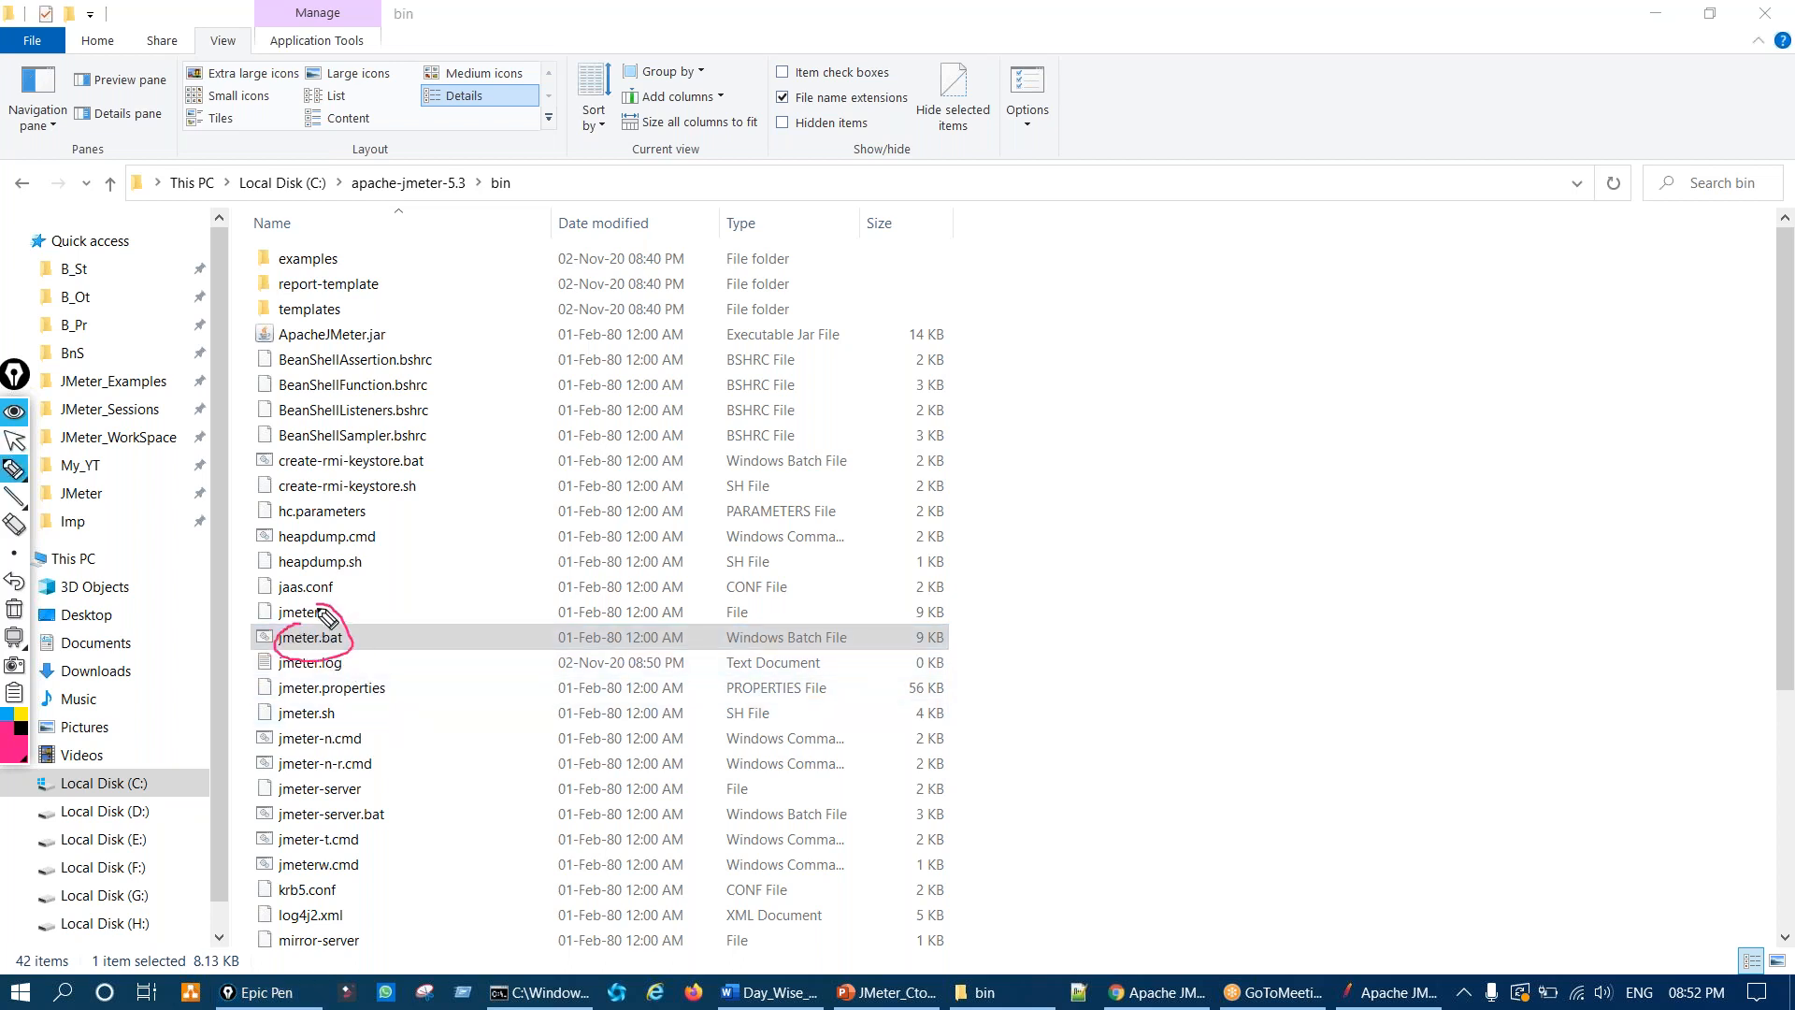
key("ctrl+shift+7")
Step: Launch a second JMeter instance with jmeter.bat and move its window to uncover part of the console
key("ctrl+shift+1")
left_click(319, 645)
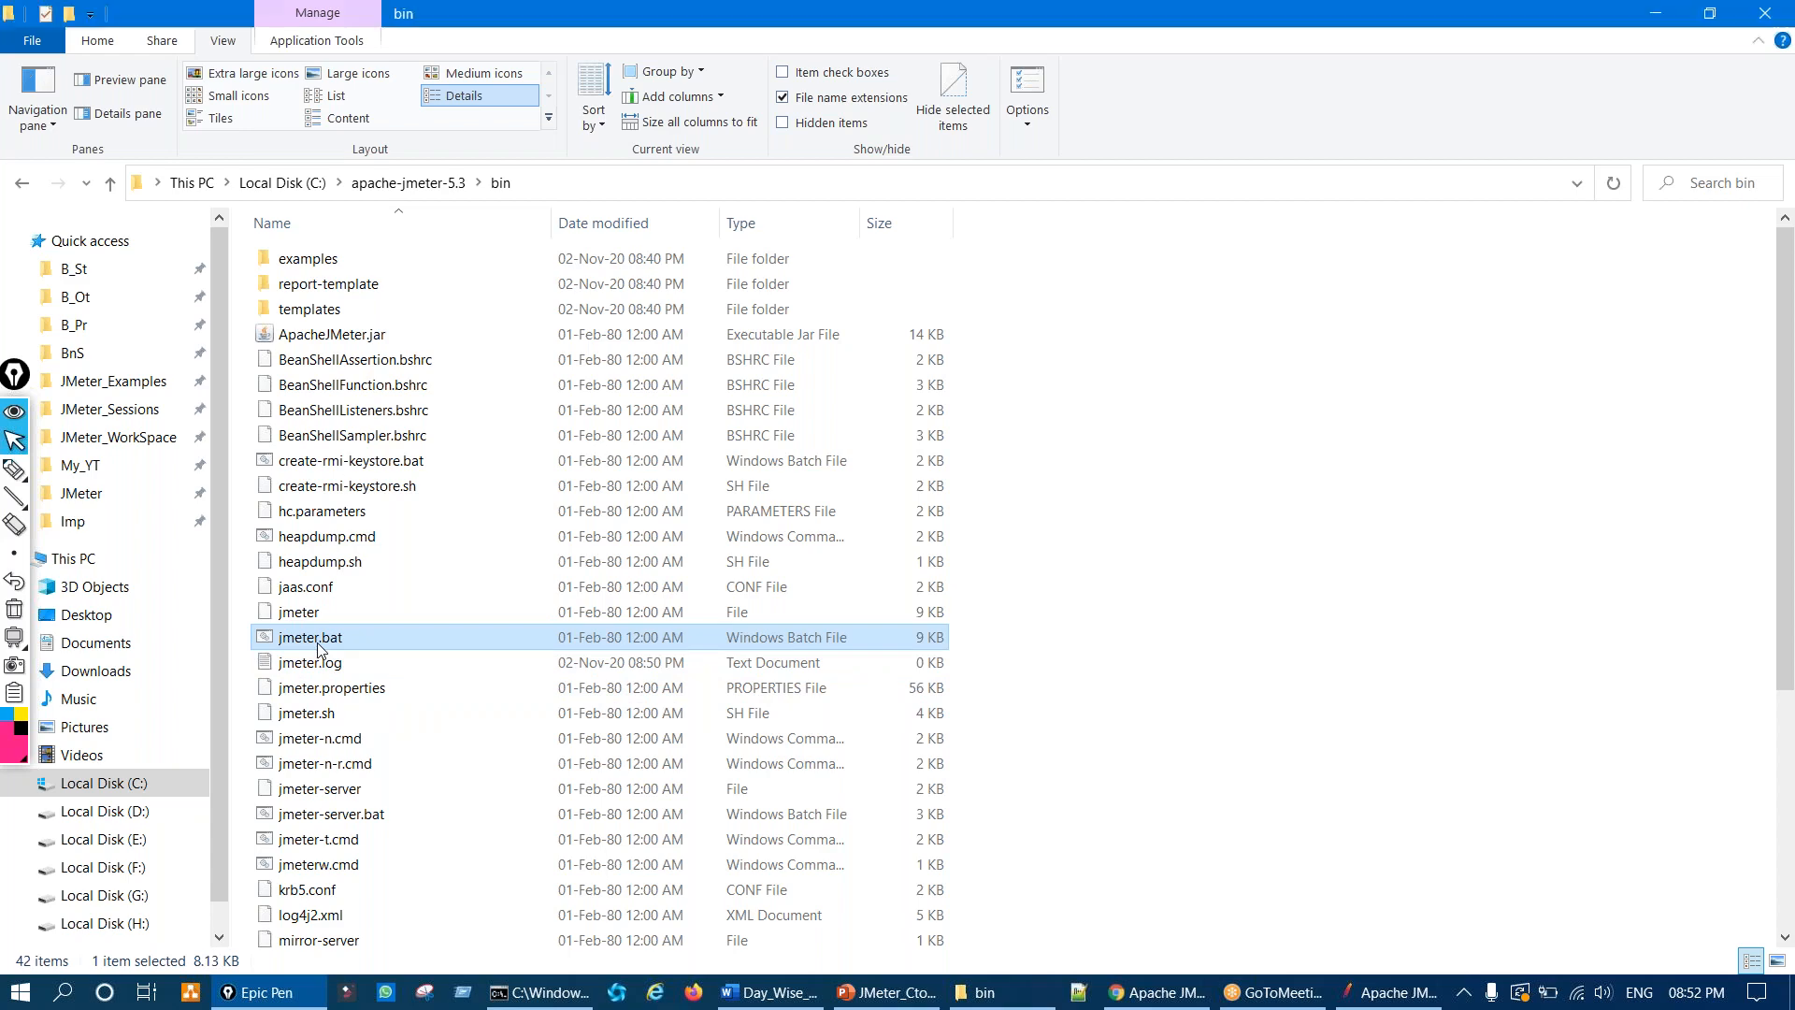
double_click(319, 646)
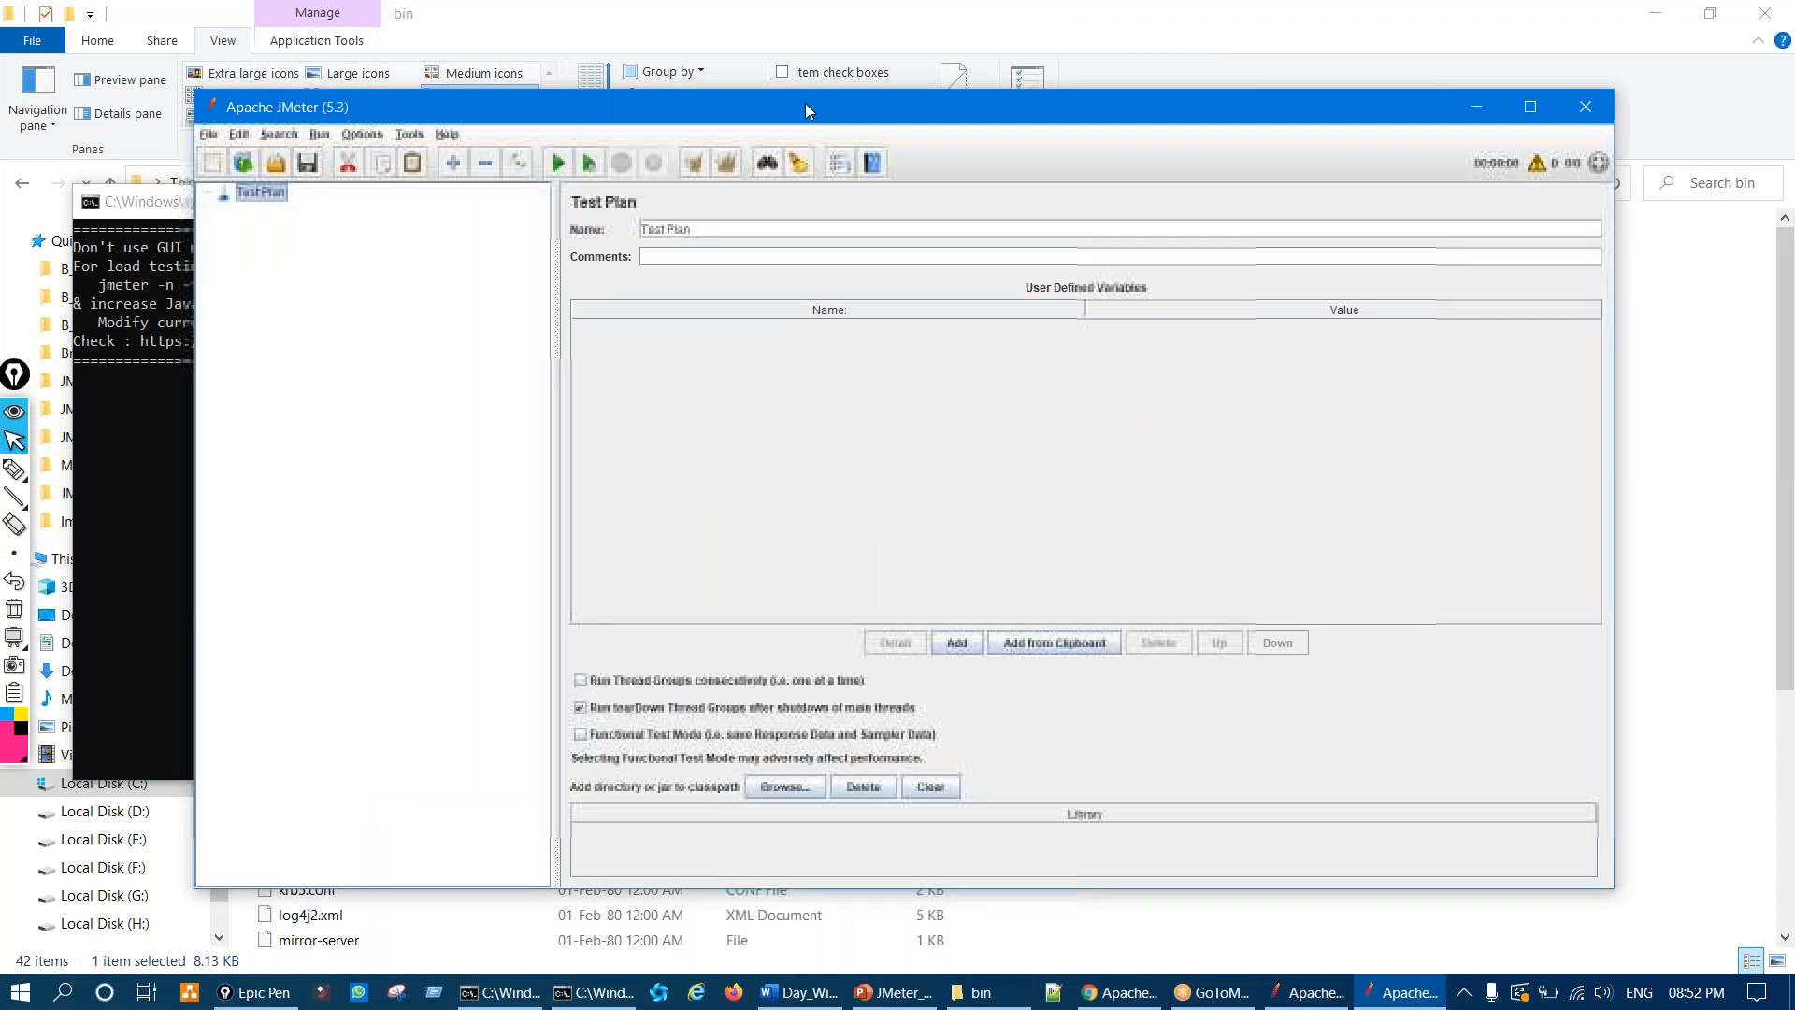
left_click_drag(805, 103, 905, 87)
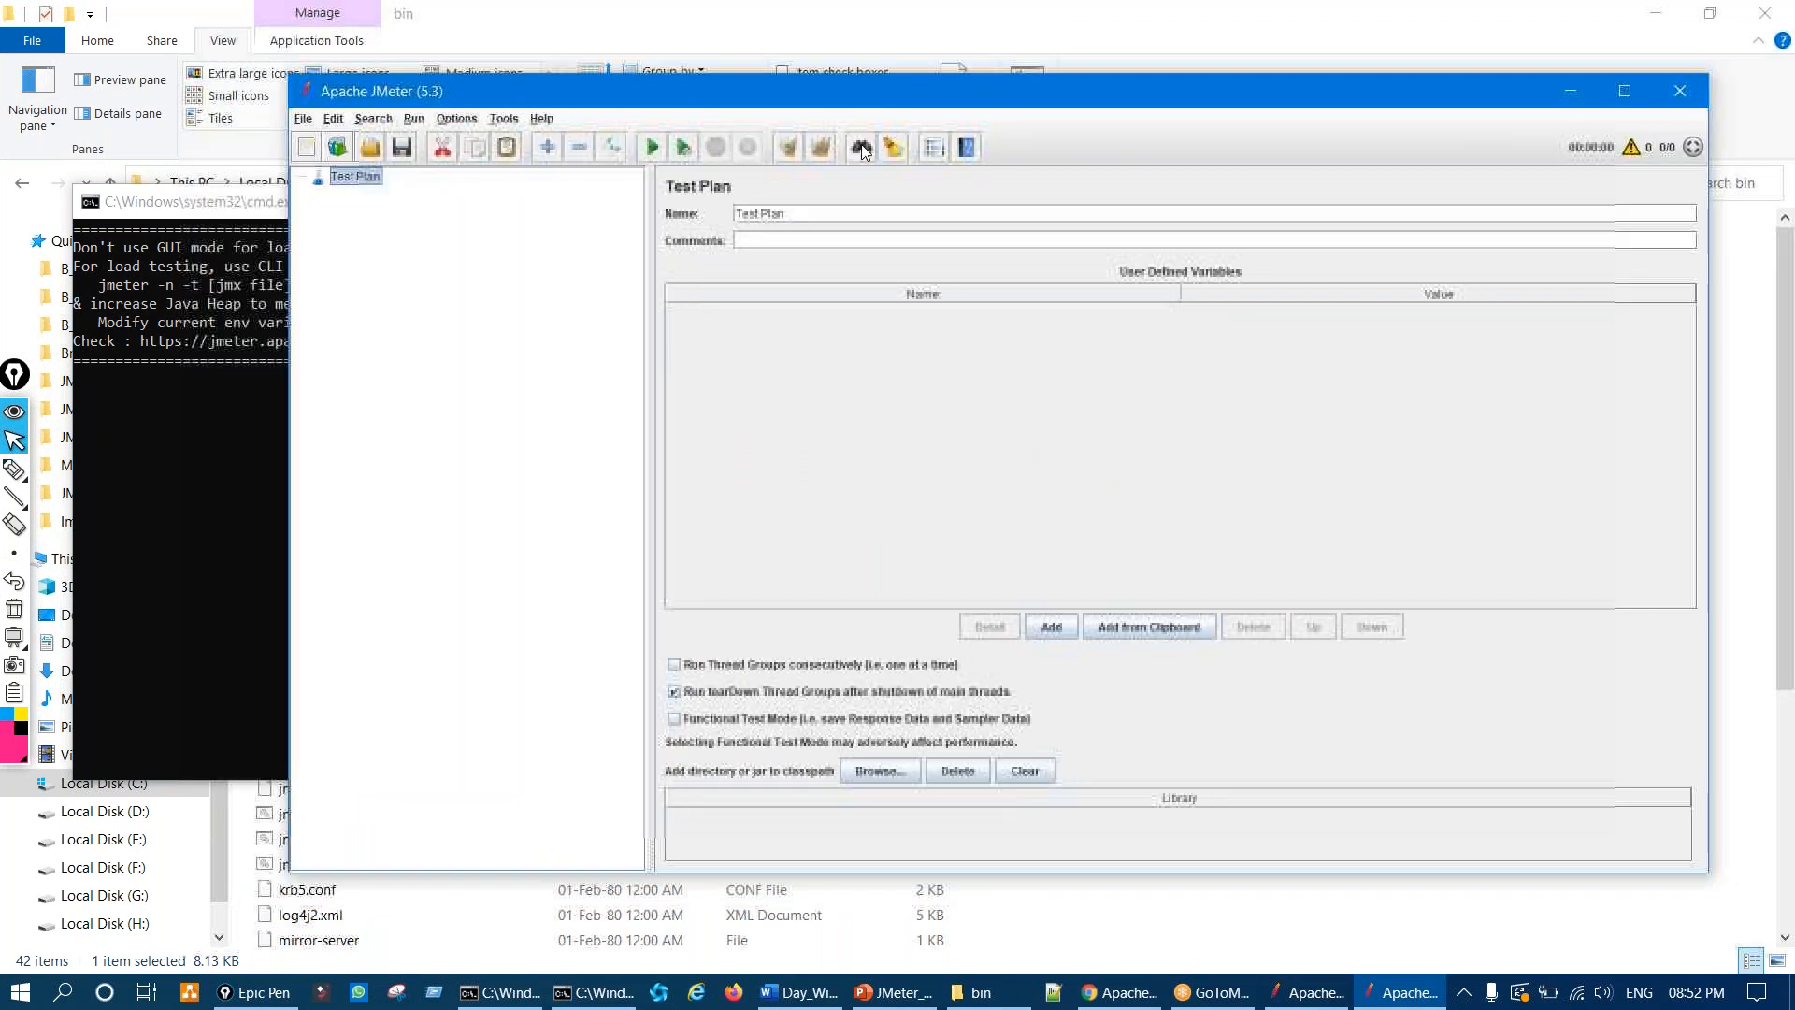
Step: Bring the second JMeter instance's console to the front, move it over the JMeter window, and close it
left_click(221, 516)
left_click_drag(847, 212, 962, 278)
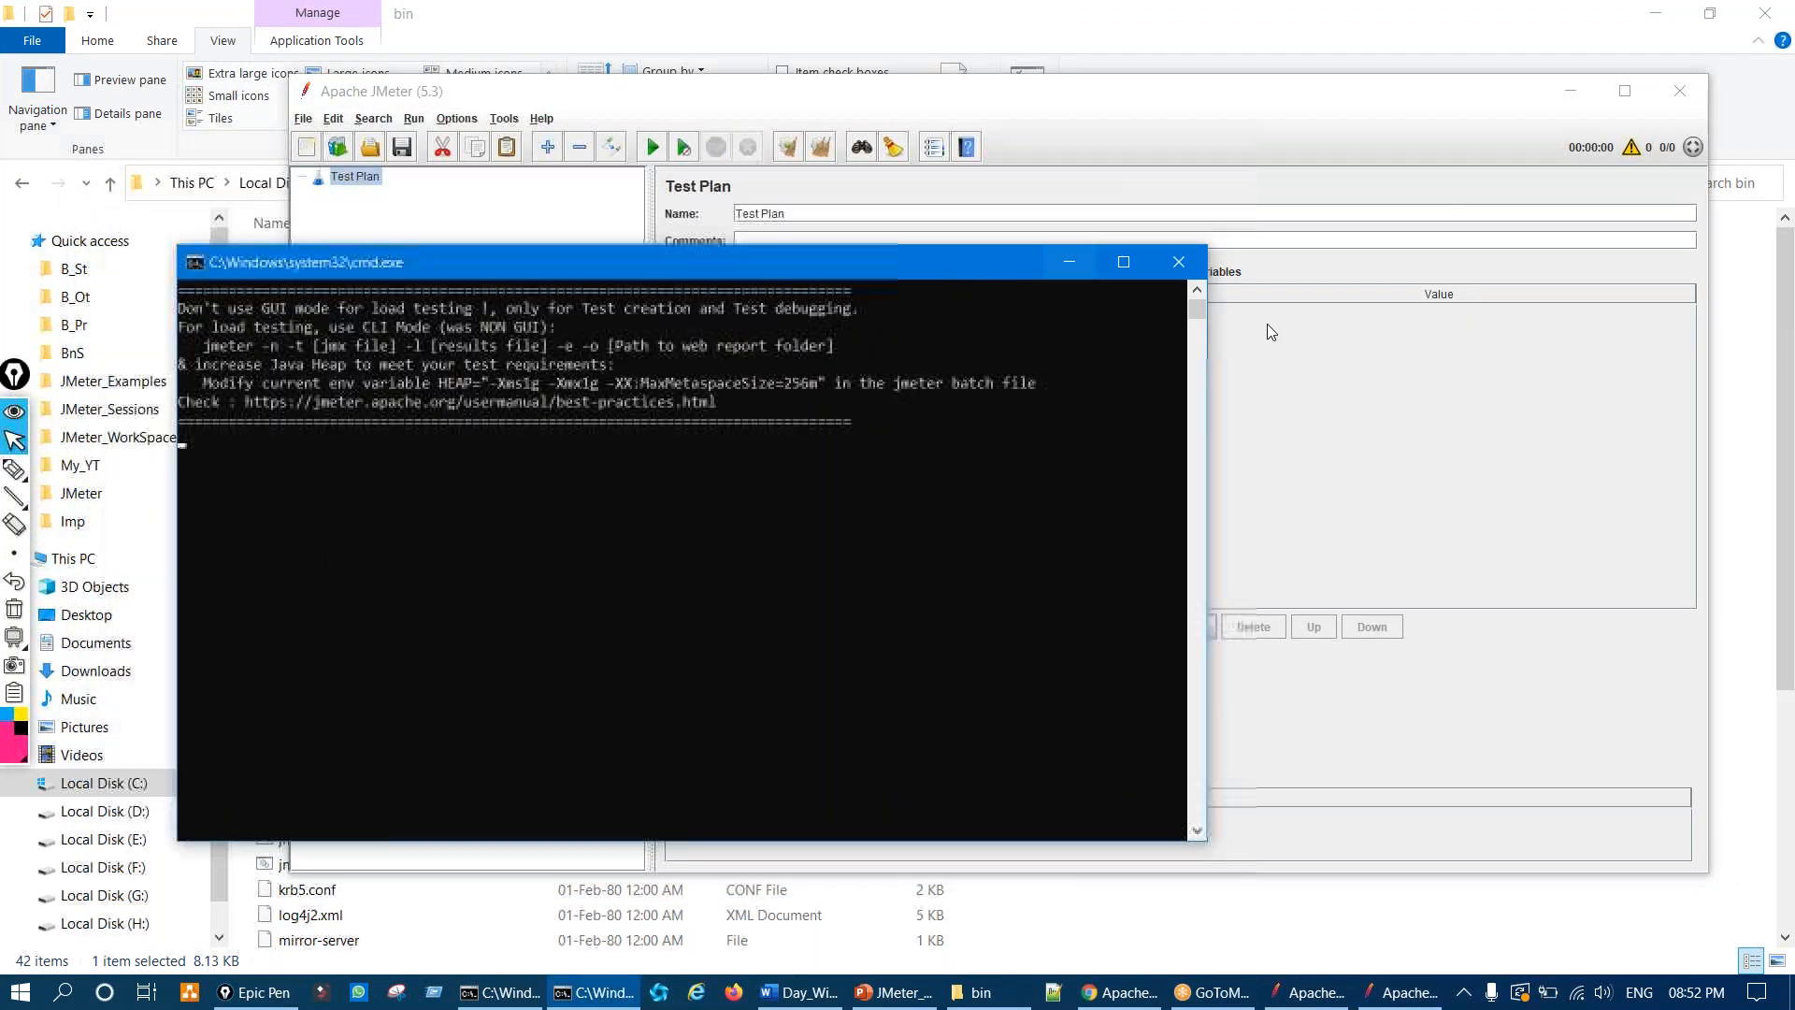
left_click(1178, 262)
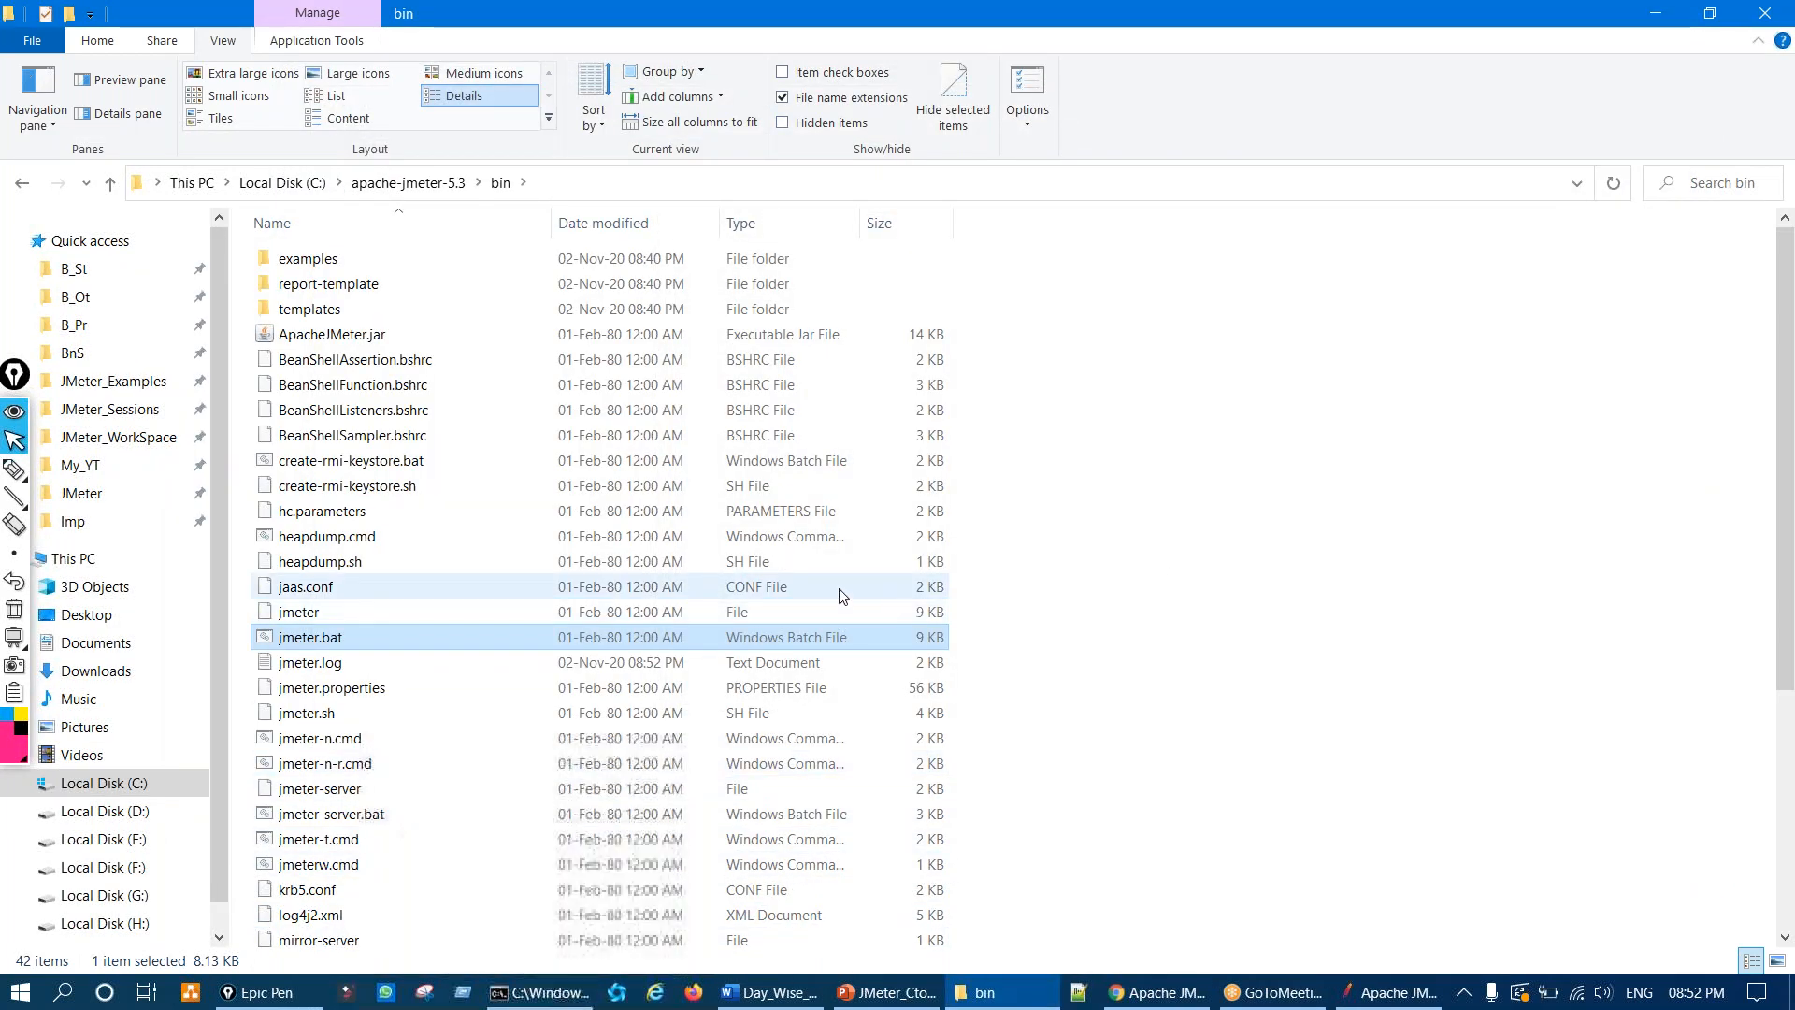
Step: Mark ApacheJMeter.jar with a pen check mark, clear it, circle jmeter.bat, and clear that mark too
key("ctrl+shift+3")
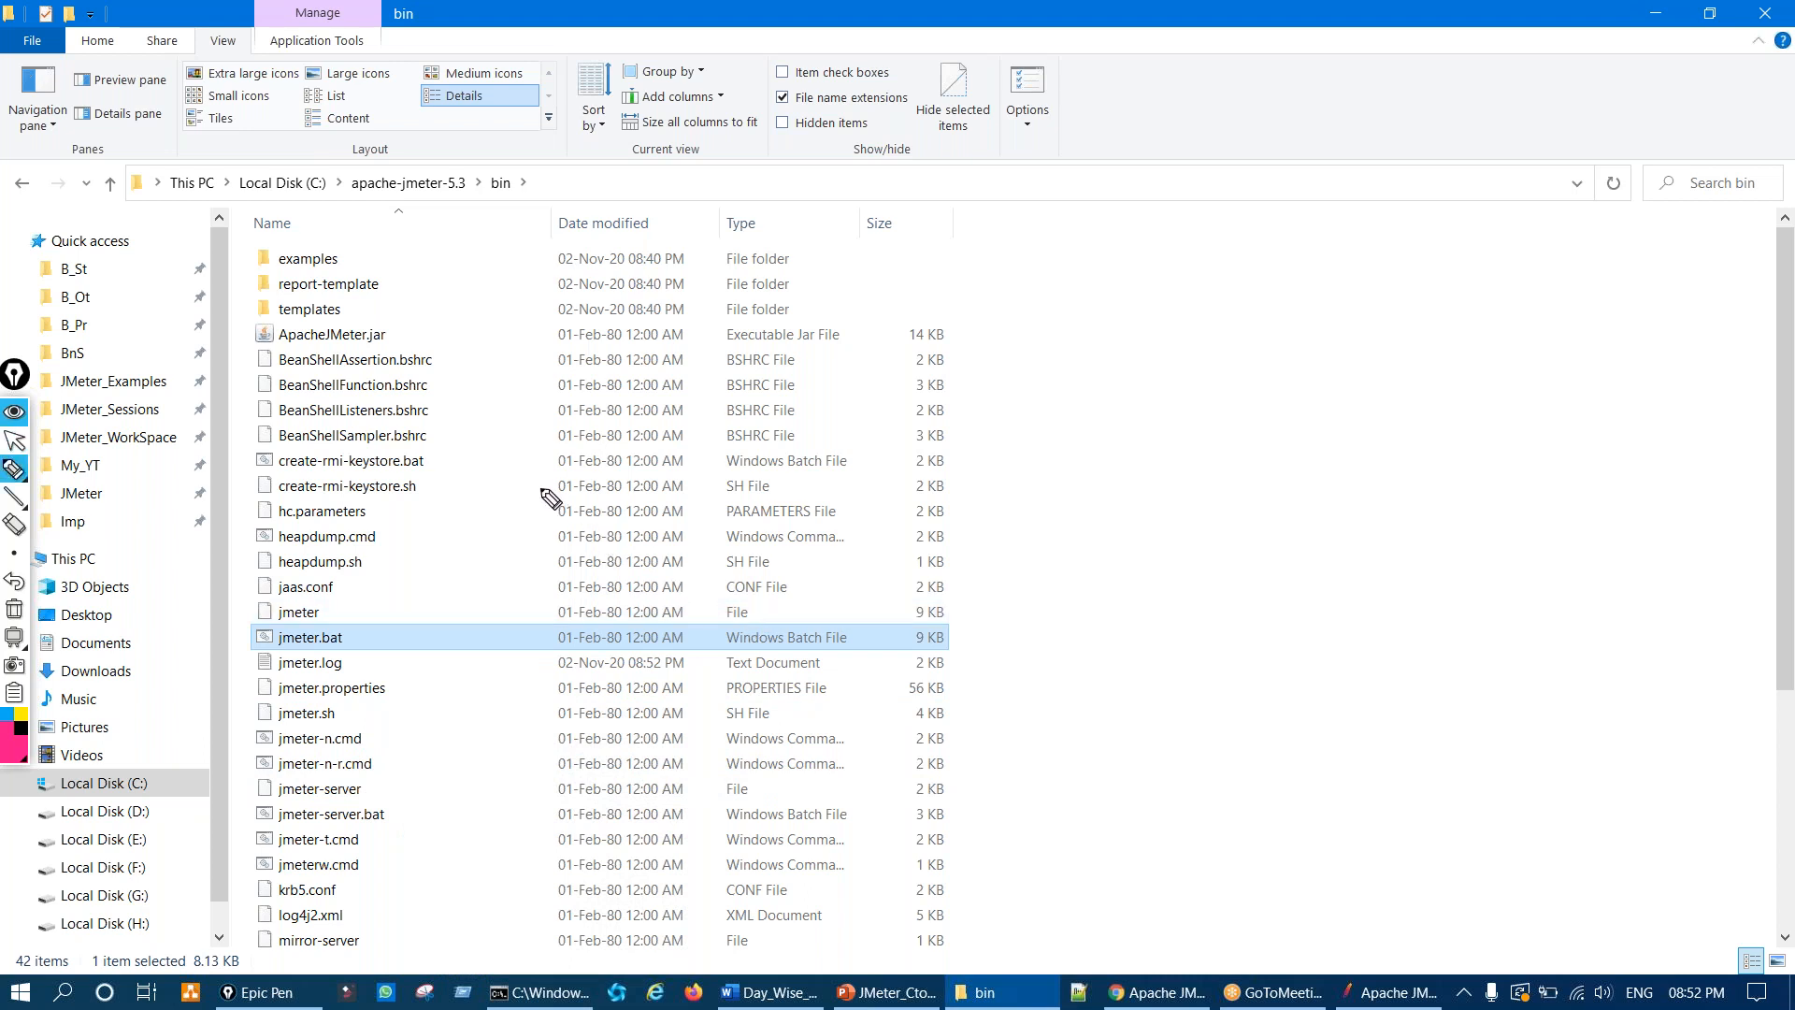
left_click_drag(327, 353, 406, 323)
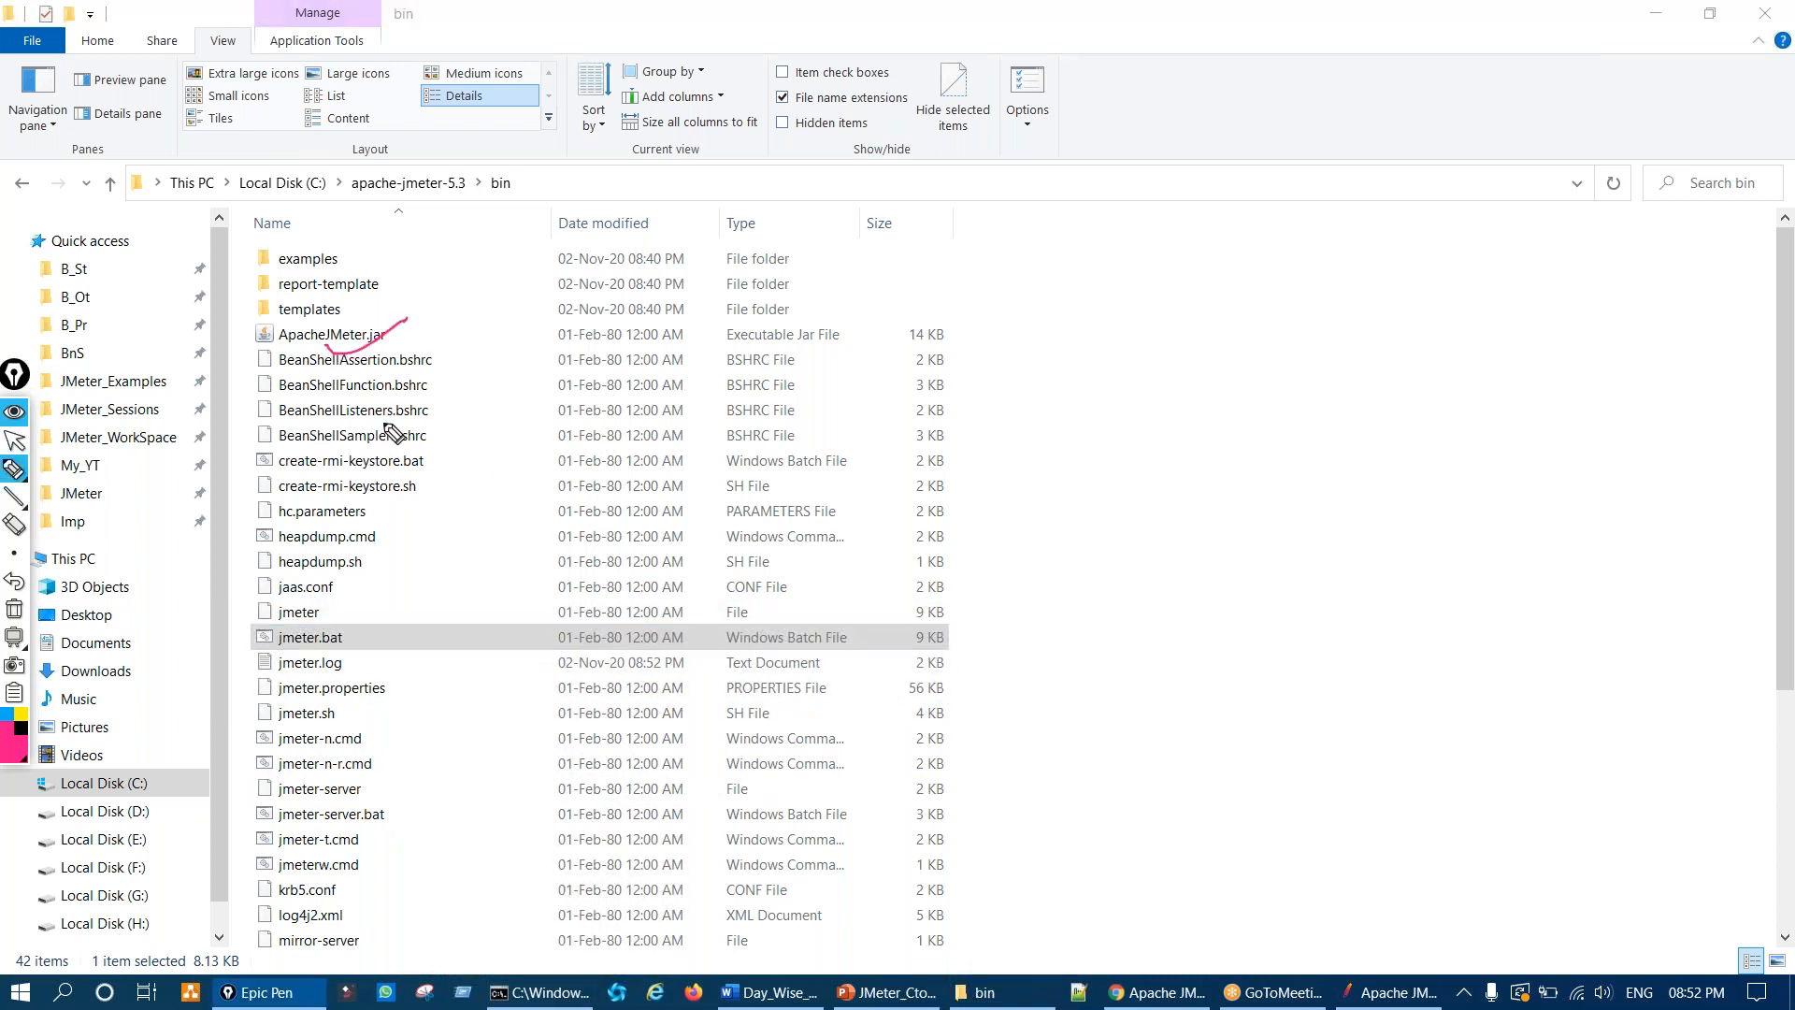
mouse_move(311, 632)
left_mouse_down()
mouse_move(400, 633)
mouse_move(299, 624)
mouse_move(234, 661)
mouse_move(378, 659)
mouse_move(332, 622)
left_mouse_up()
key("ctrl+shift+7")
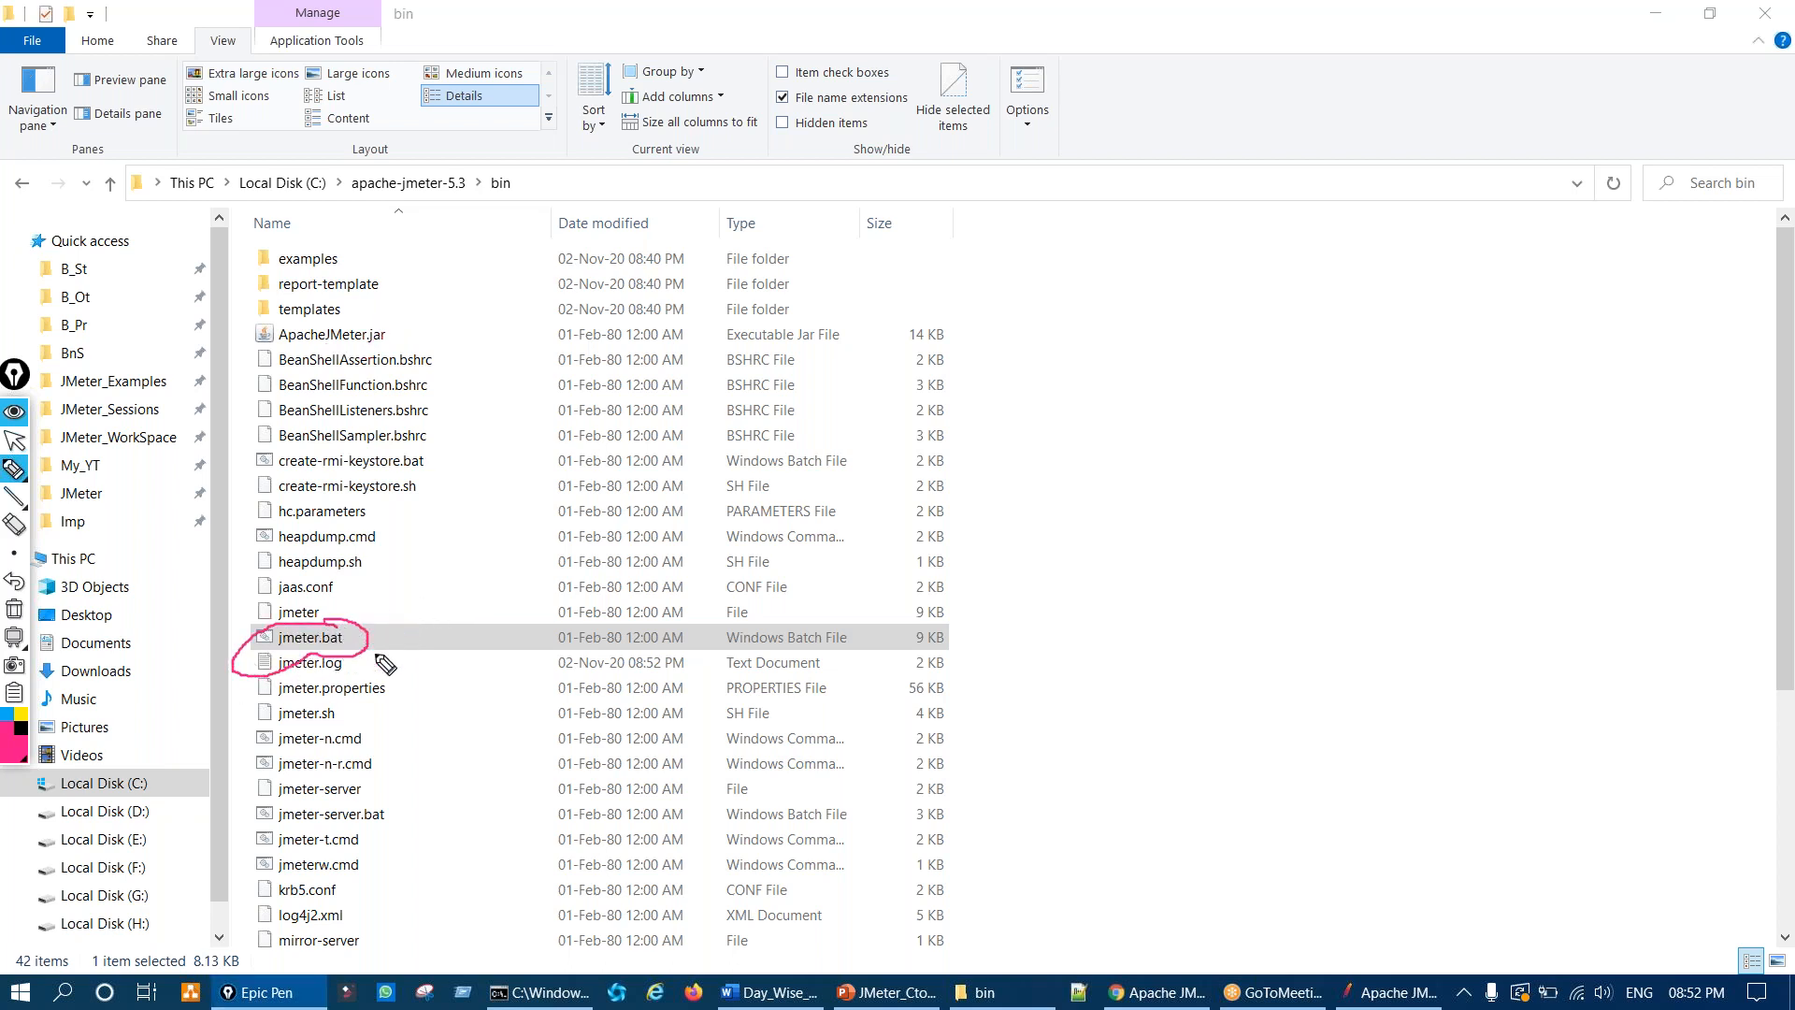
key("ctrl+shift+7")
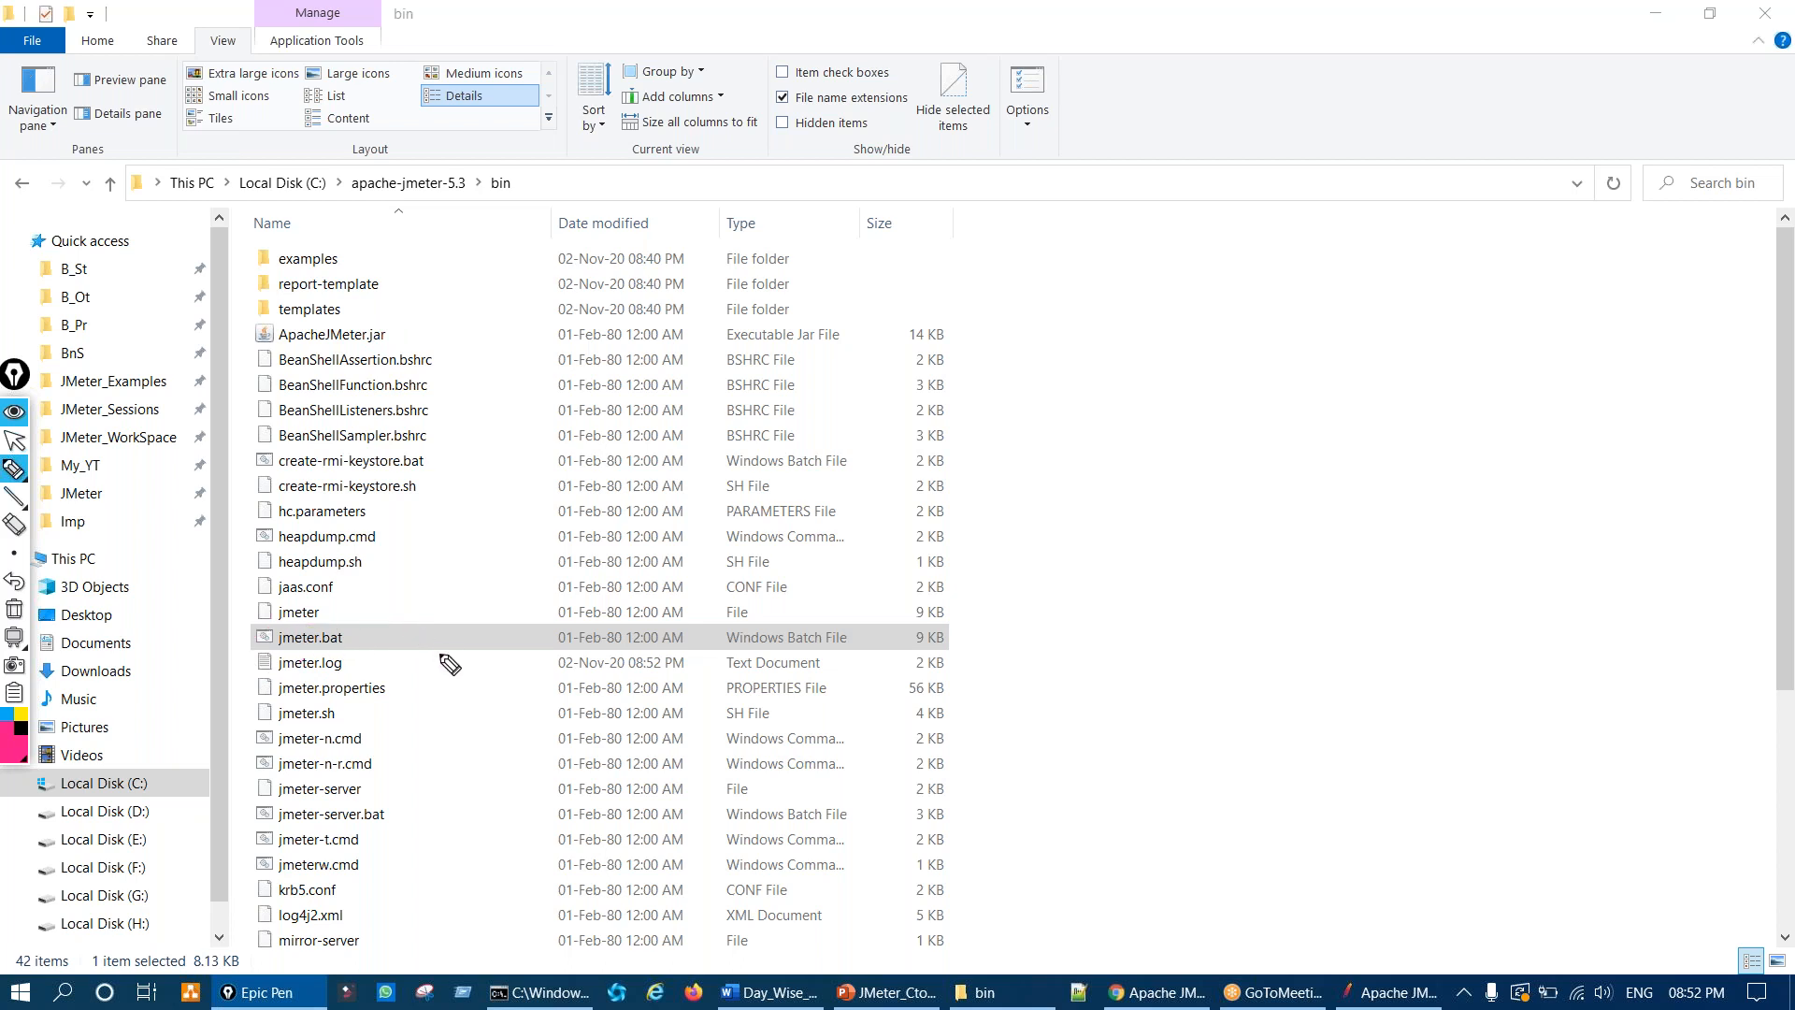
Step: Circle the .bat extension of jmeter.bat with an arrow, a cross and handwritten strokes beside it, and clear the drawing
mouse_move(339, 630)
left_mouse_down()
mouse_move(303, 637)
mouse_move(373, 643)
mouse_move(441, 605)
mouse_move(388, 647)
left_mouse_up()
mouse_move(455, 595)
left_mouse_down()
mouse_move(533, 634)
mouse_move(458, 651)
left_mouse_up()
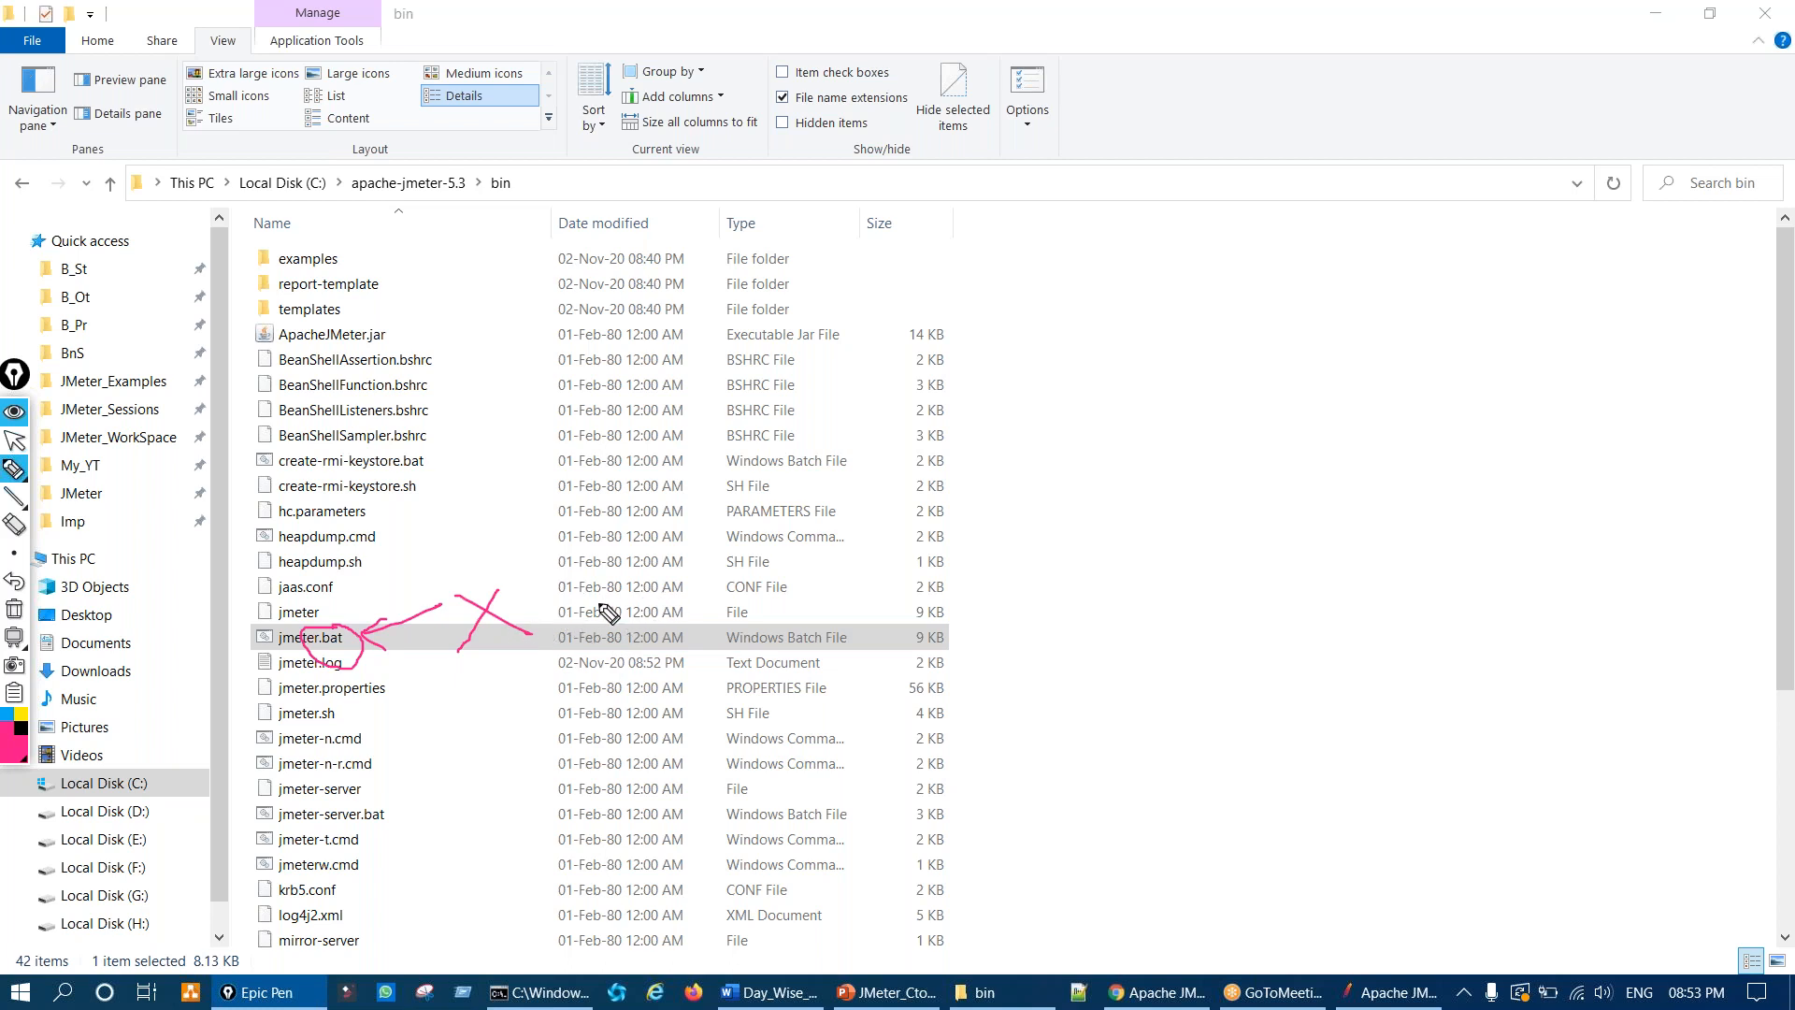
left_click_drag(598, 540, 541, 700)
mouse_move(665, 598)
left_mouse_down()
mouse_move(733, 642)
mouse_move(985, 620)
mouse_move(1025, 560)
mouse_move(1186, 562)
left_mouse_up()
left_click(14, 609)
Step: Circle jmeter.bat and ApacheJMeter.jar, clear both marks, and put the pen away
left_click_drag(325, 629, 317, 625)
left_click_drag(366, 329, 385, 324)
key("ctrl+shift+7")
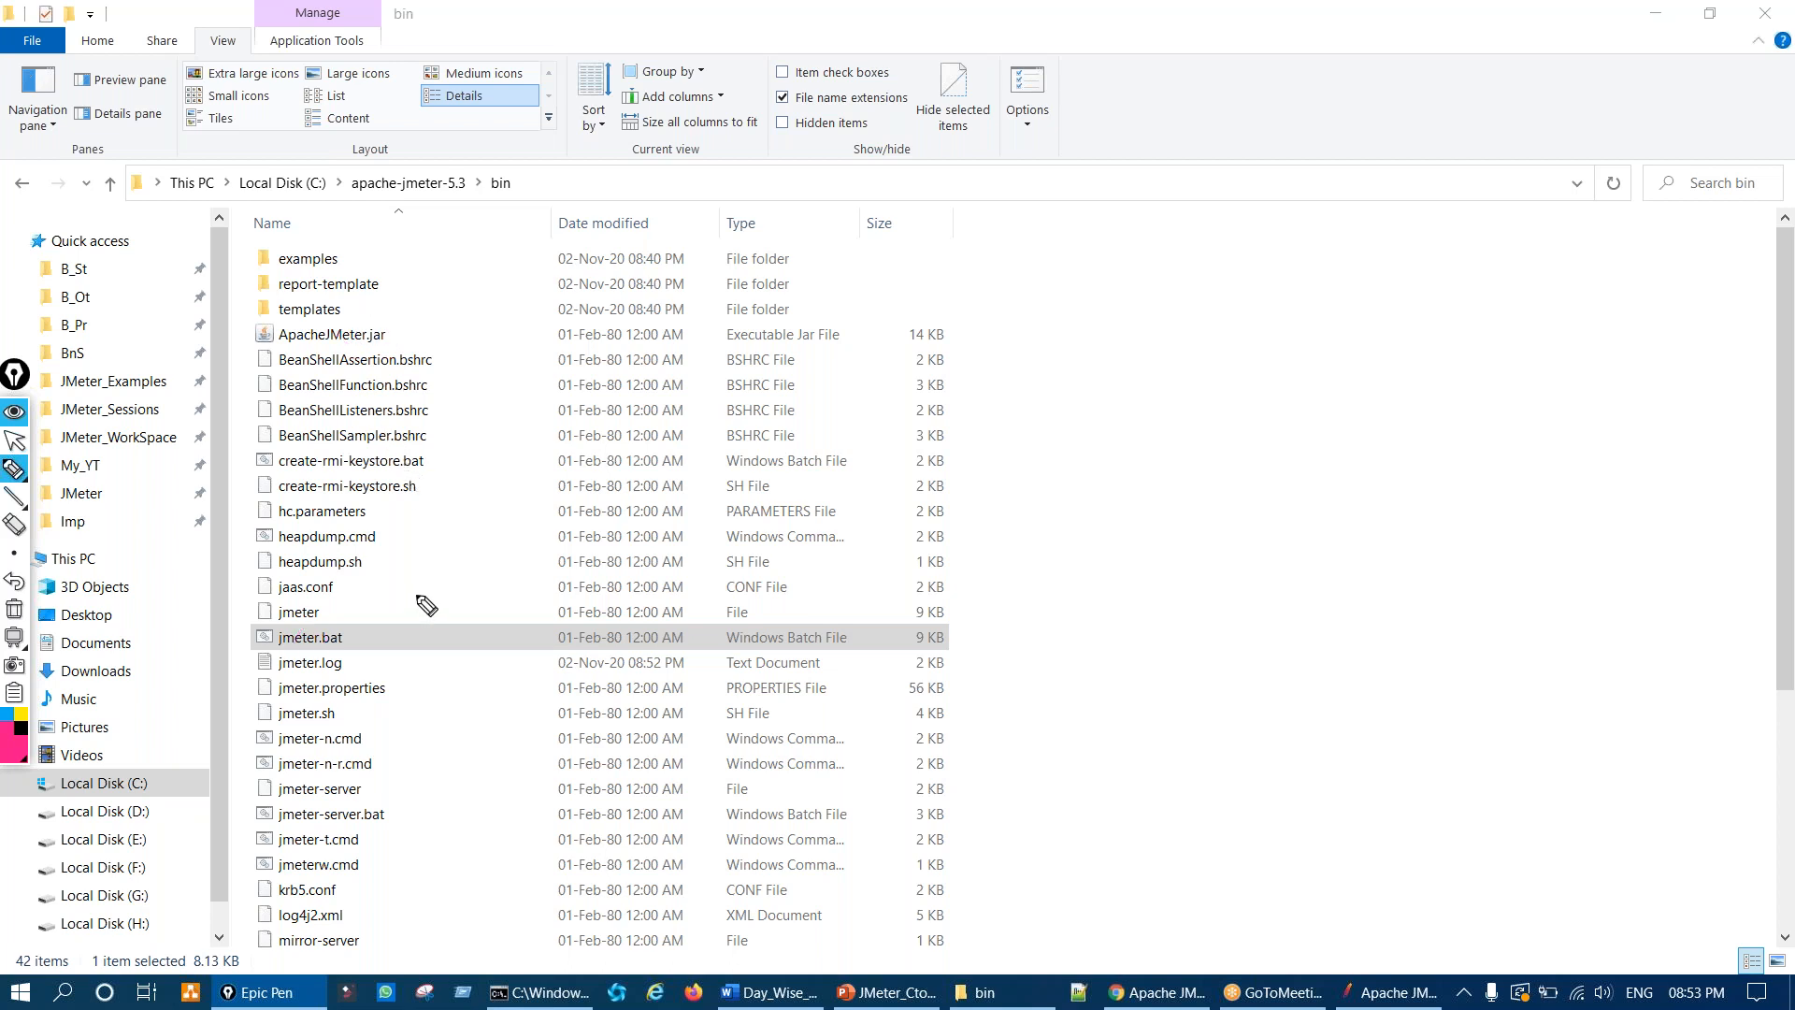
key("ctrl+shift+1")
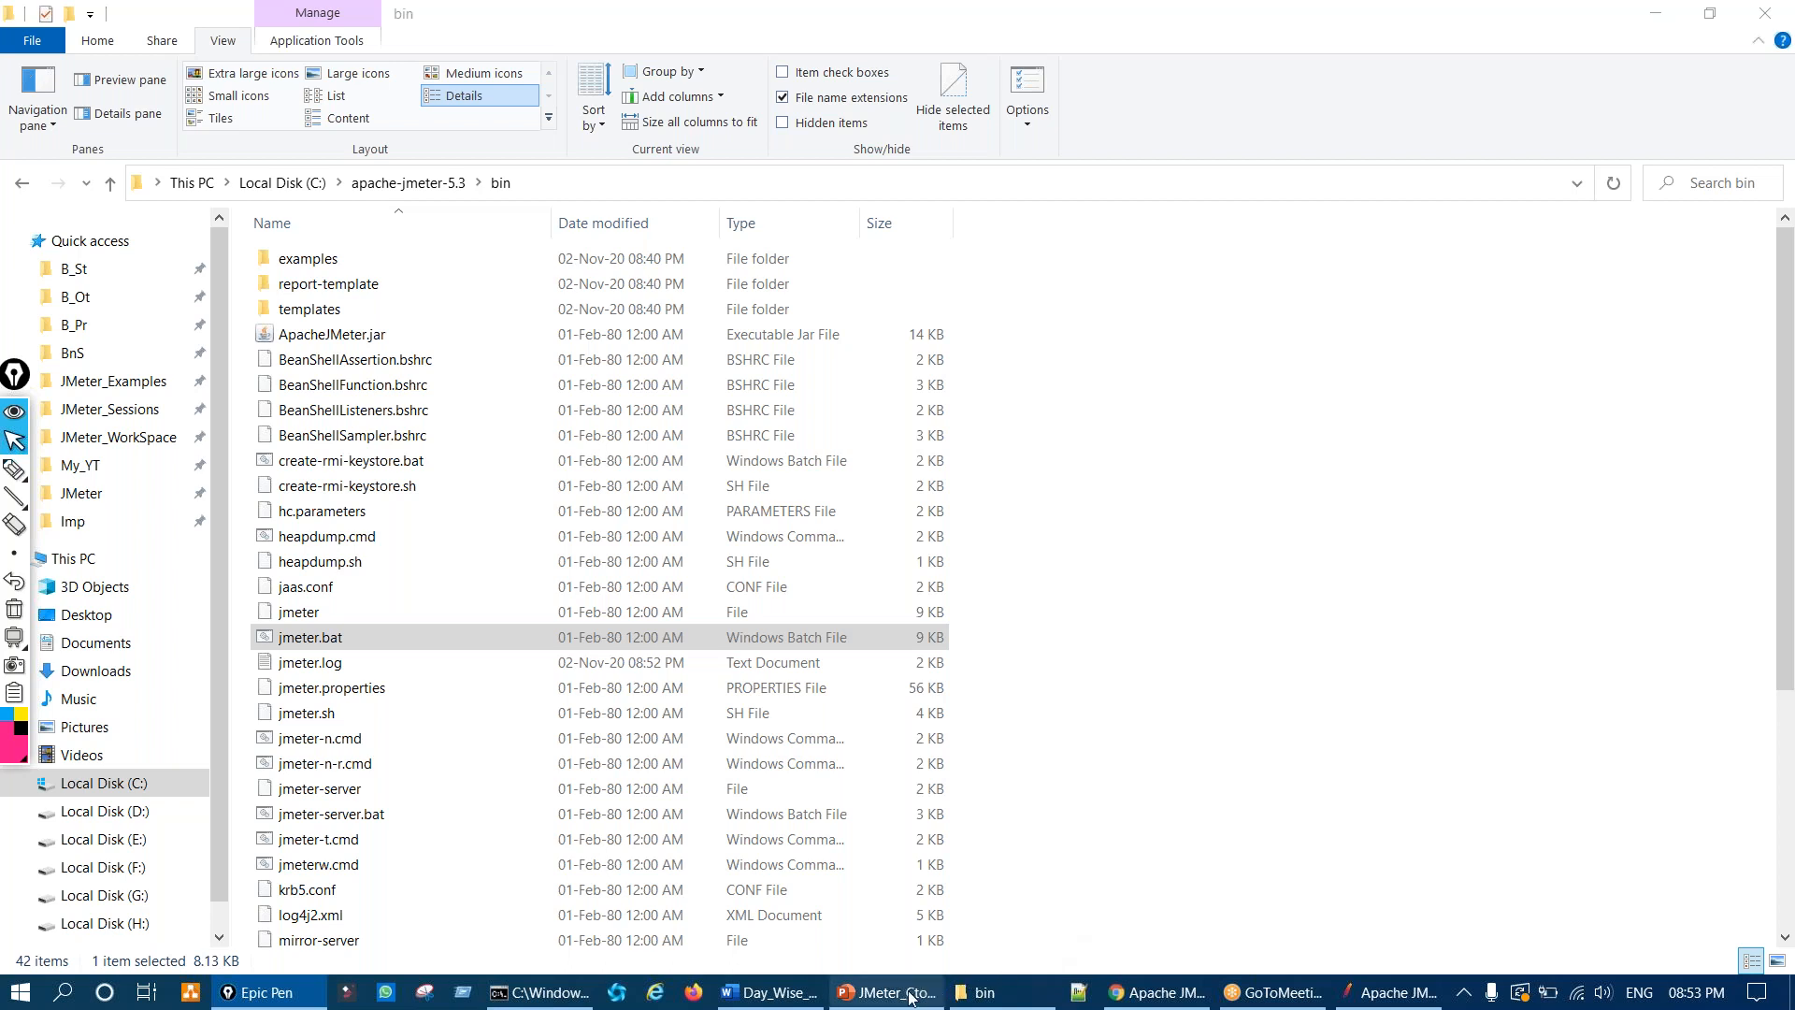
Step: Switch to the PowerPoint notes and circle "Non-" and "(or CLI)" in the Non-GUI Mode line with the pen
mouse_move(911, 997)
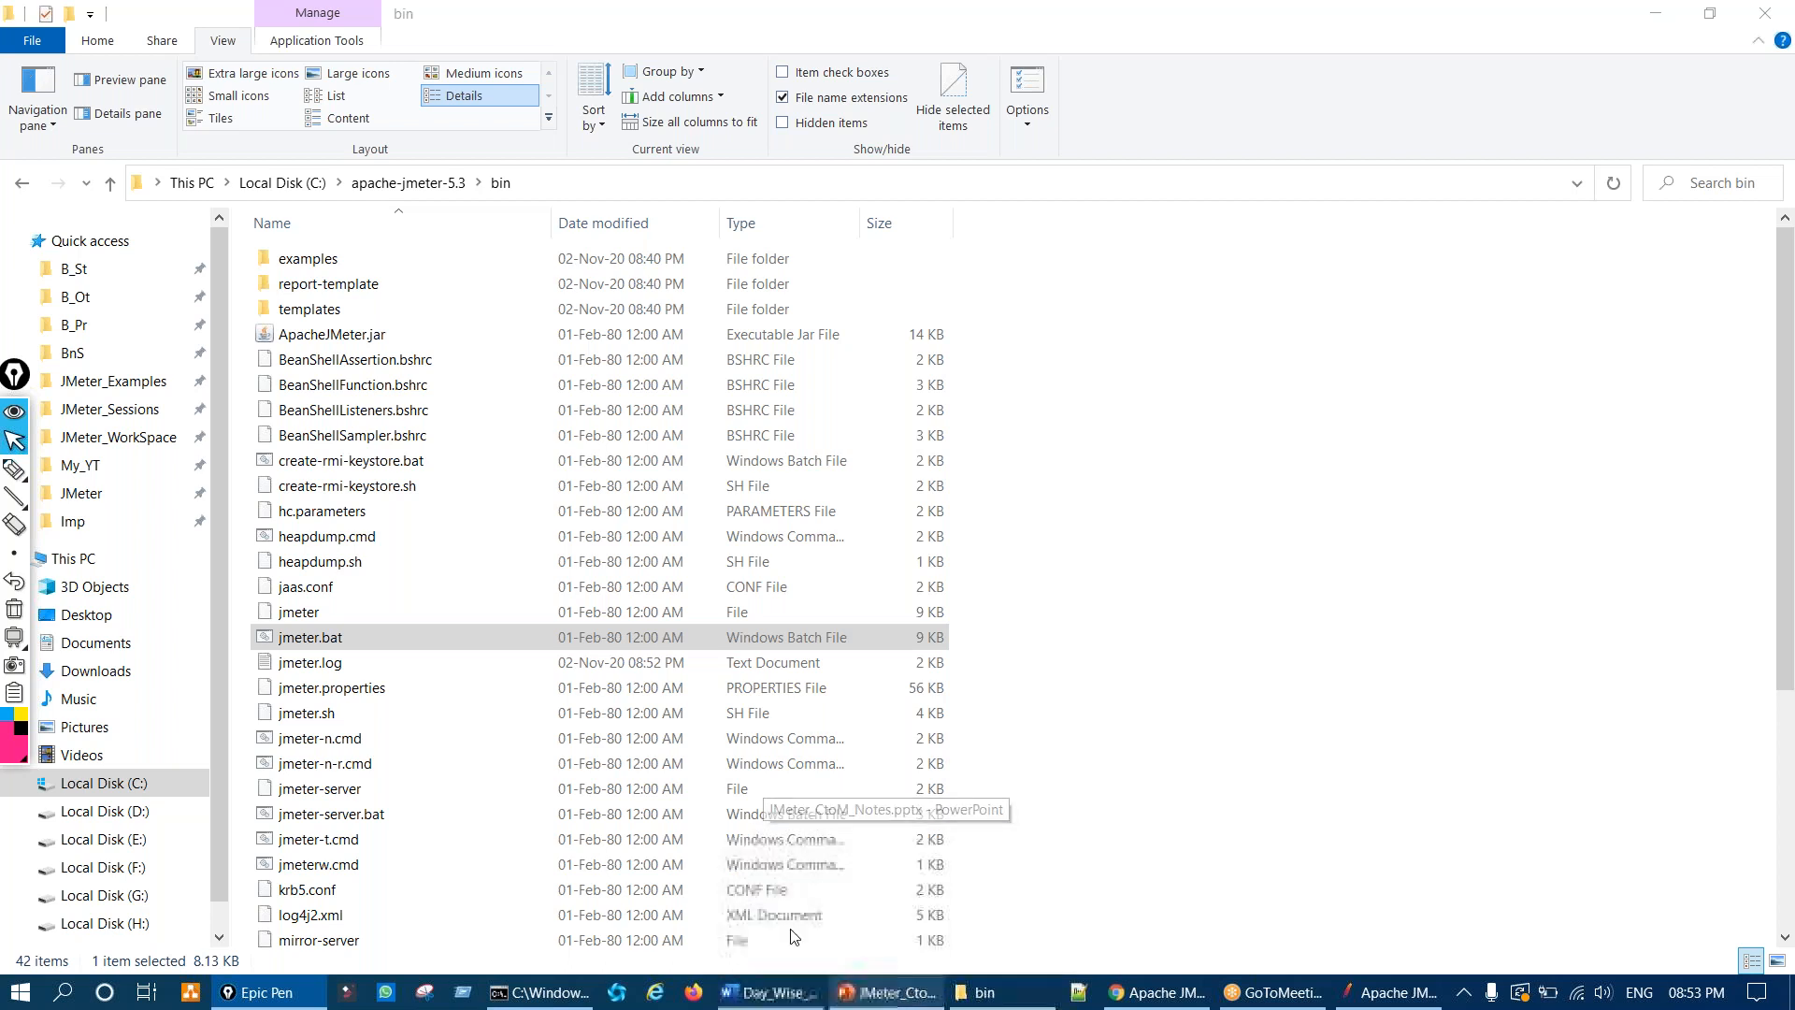
left_click(794, 937)
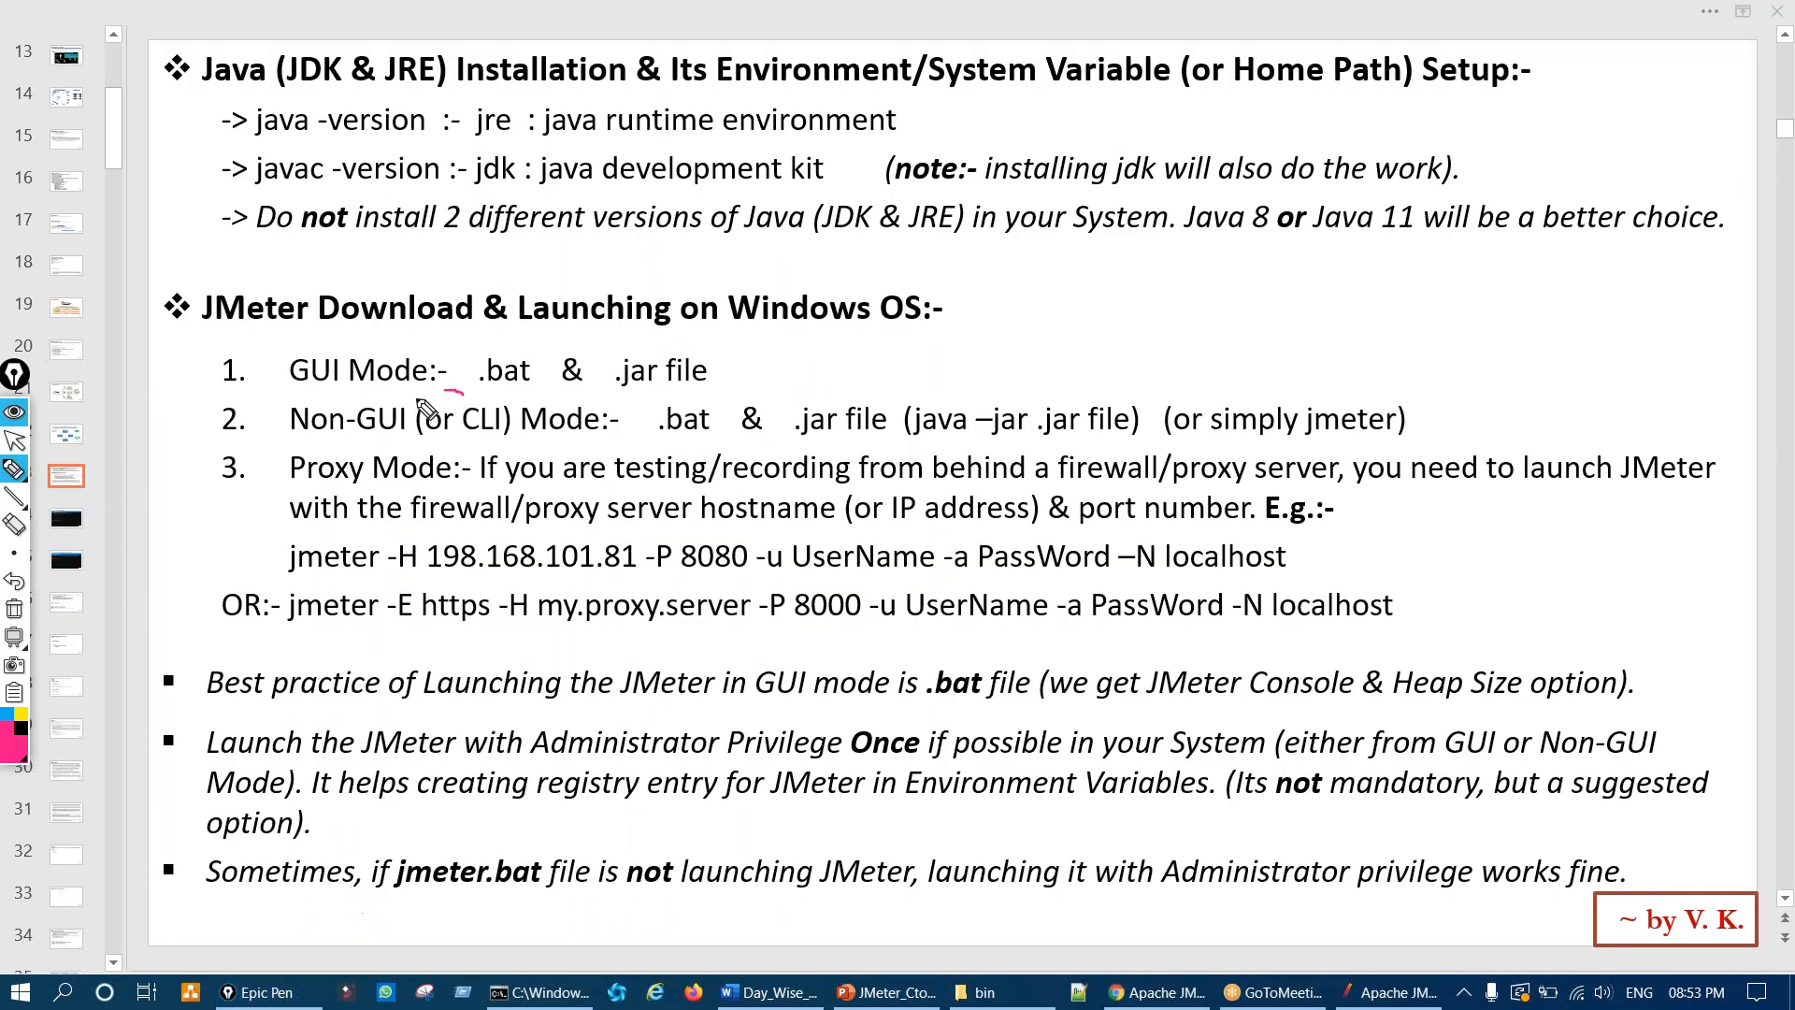
mouse_move(451, 387)
left_mouse_down()
mouse_move(553, 413)
mouse_move(467, 378)
mouse_move(447, 396)
left_mouse_up()
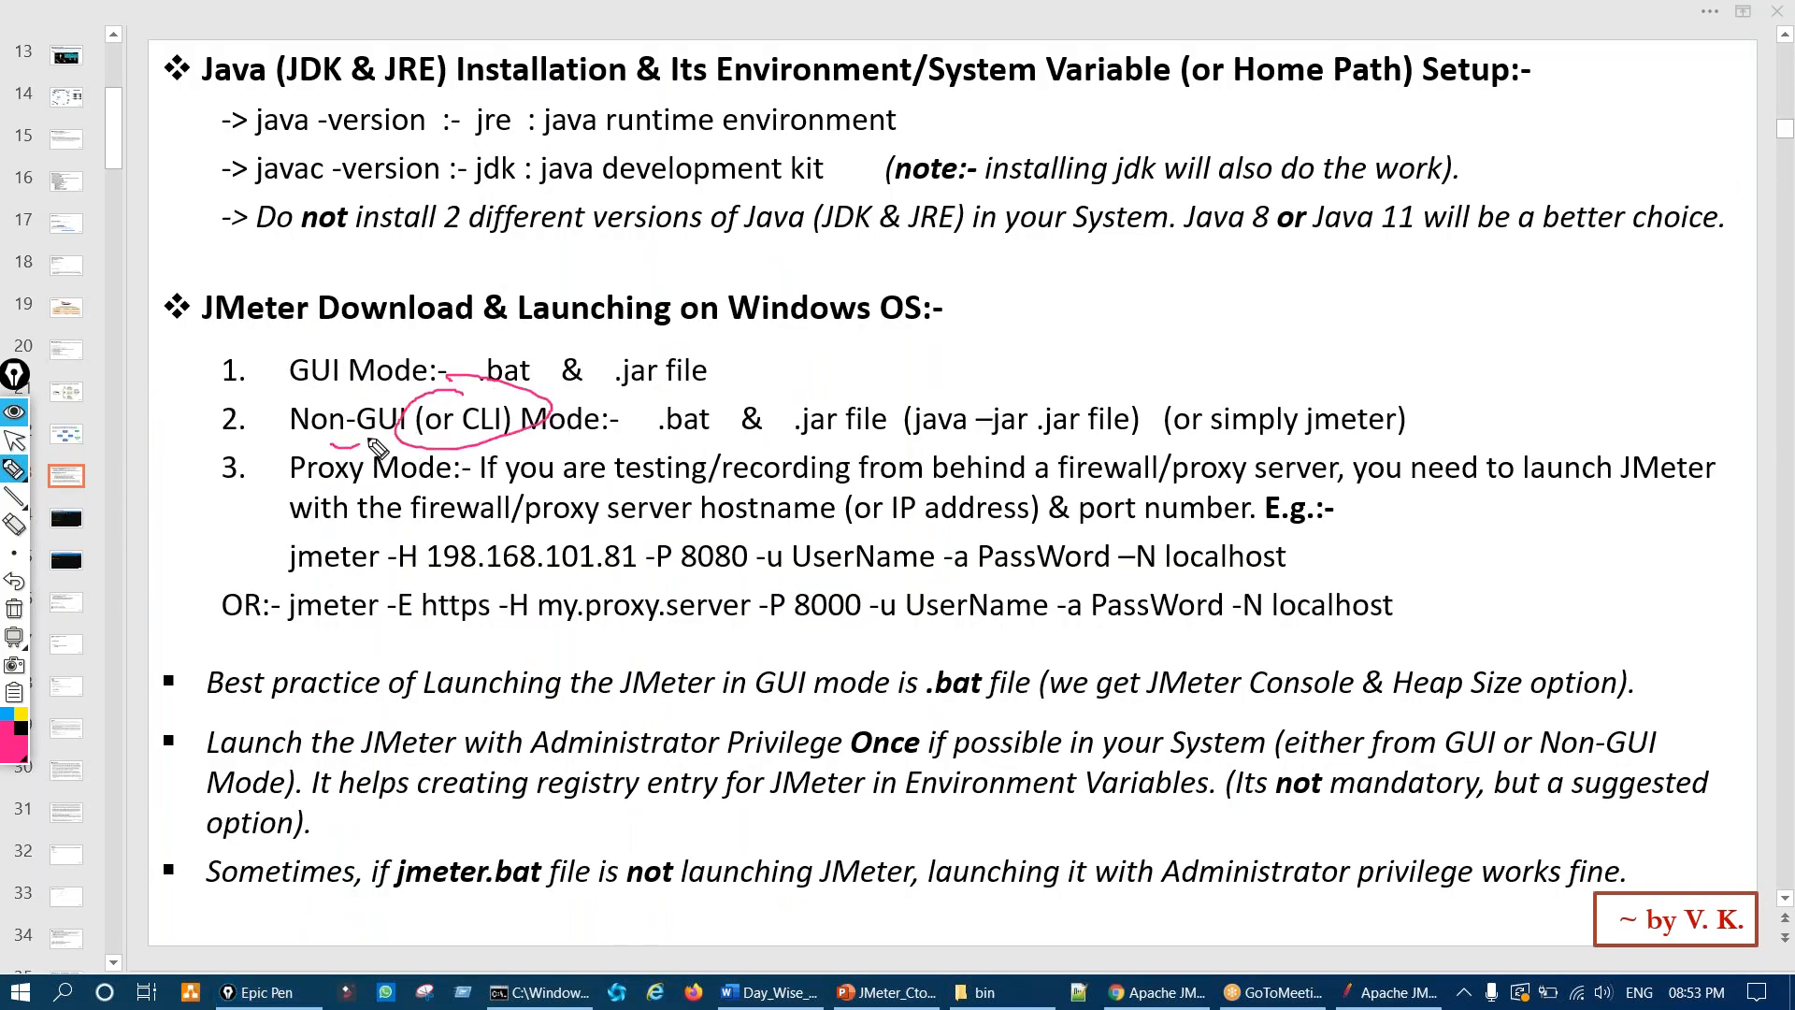
mouse_move(338, 393)
left_mouse_down()
mouse_move(314, 450)
mouse_move(344, 399)
left_mouse_up()
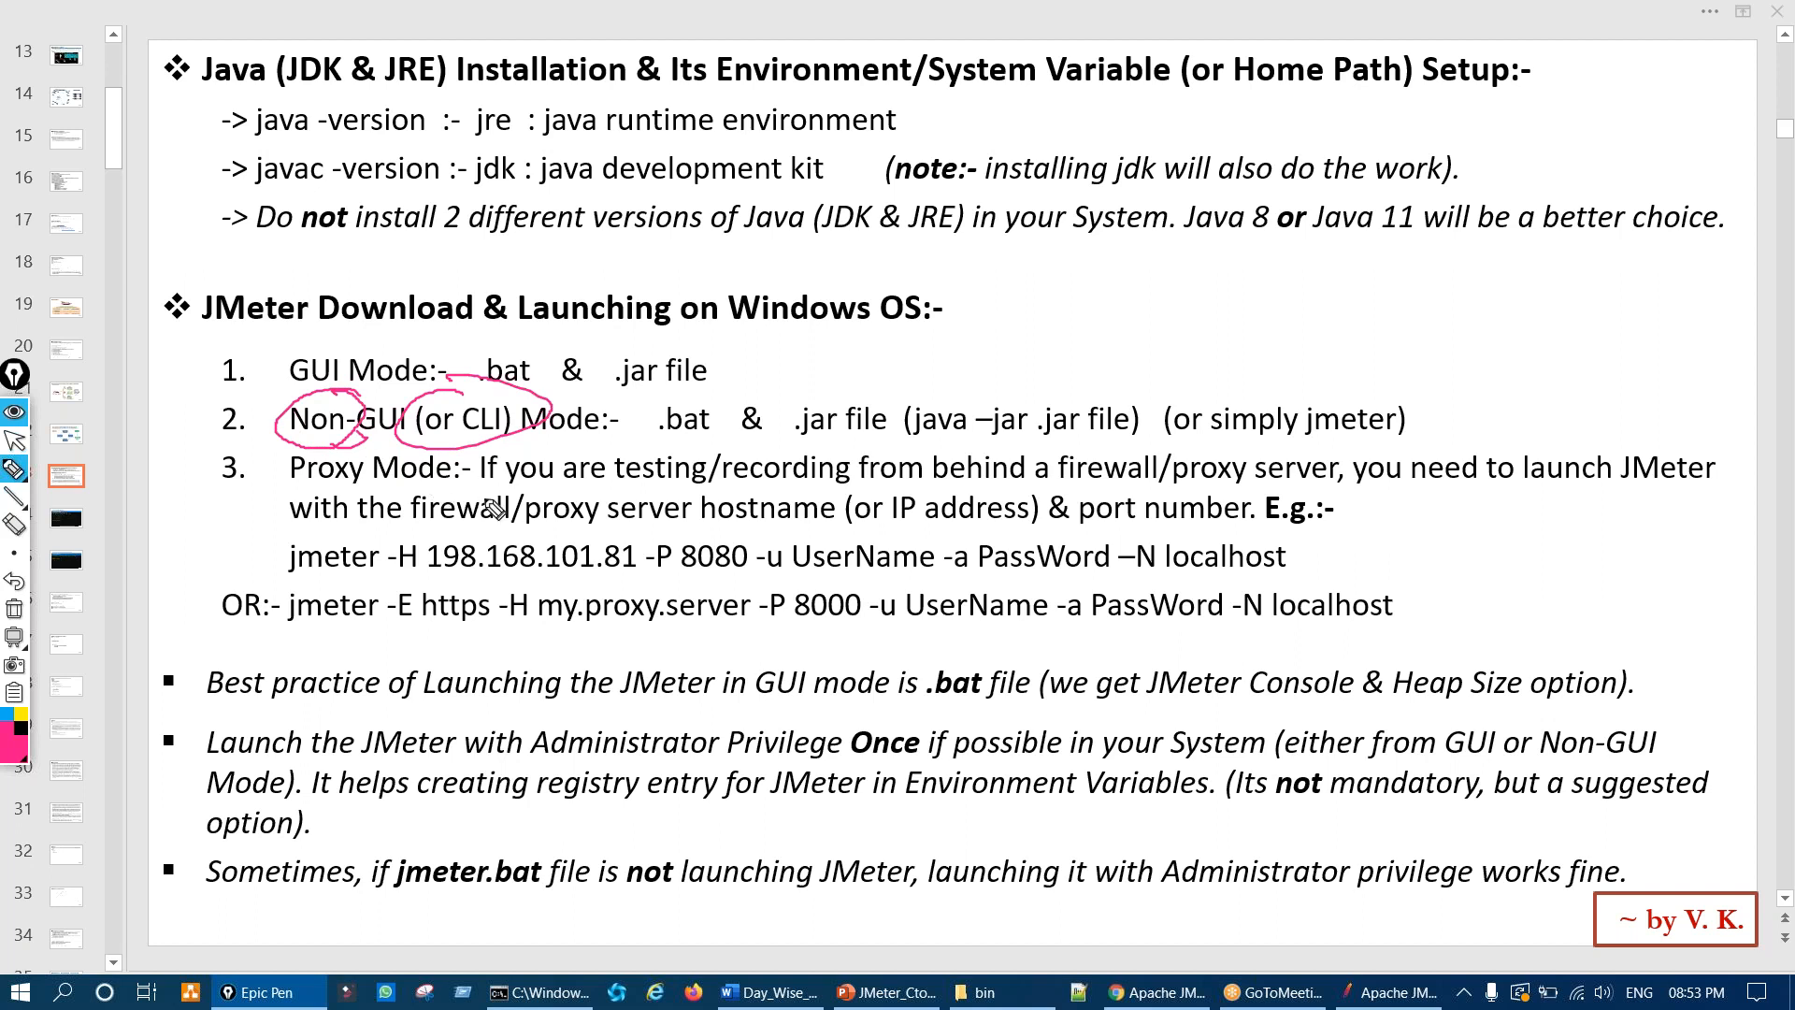
mouse_move(503, 426)
left_mouse_down()
mouse_move(479, 402)
mouse_move(553, 414)
mouse_move(477, 387)
left_mouse_up()
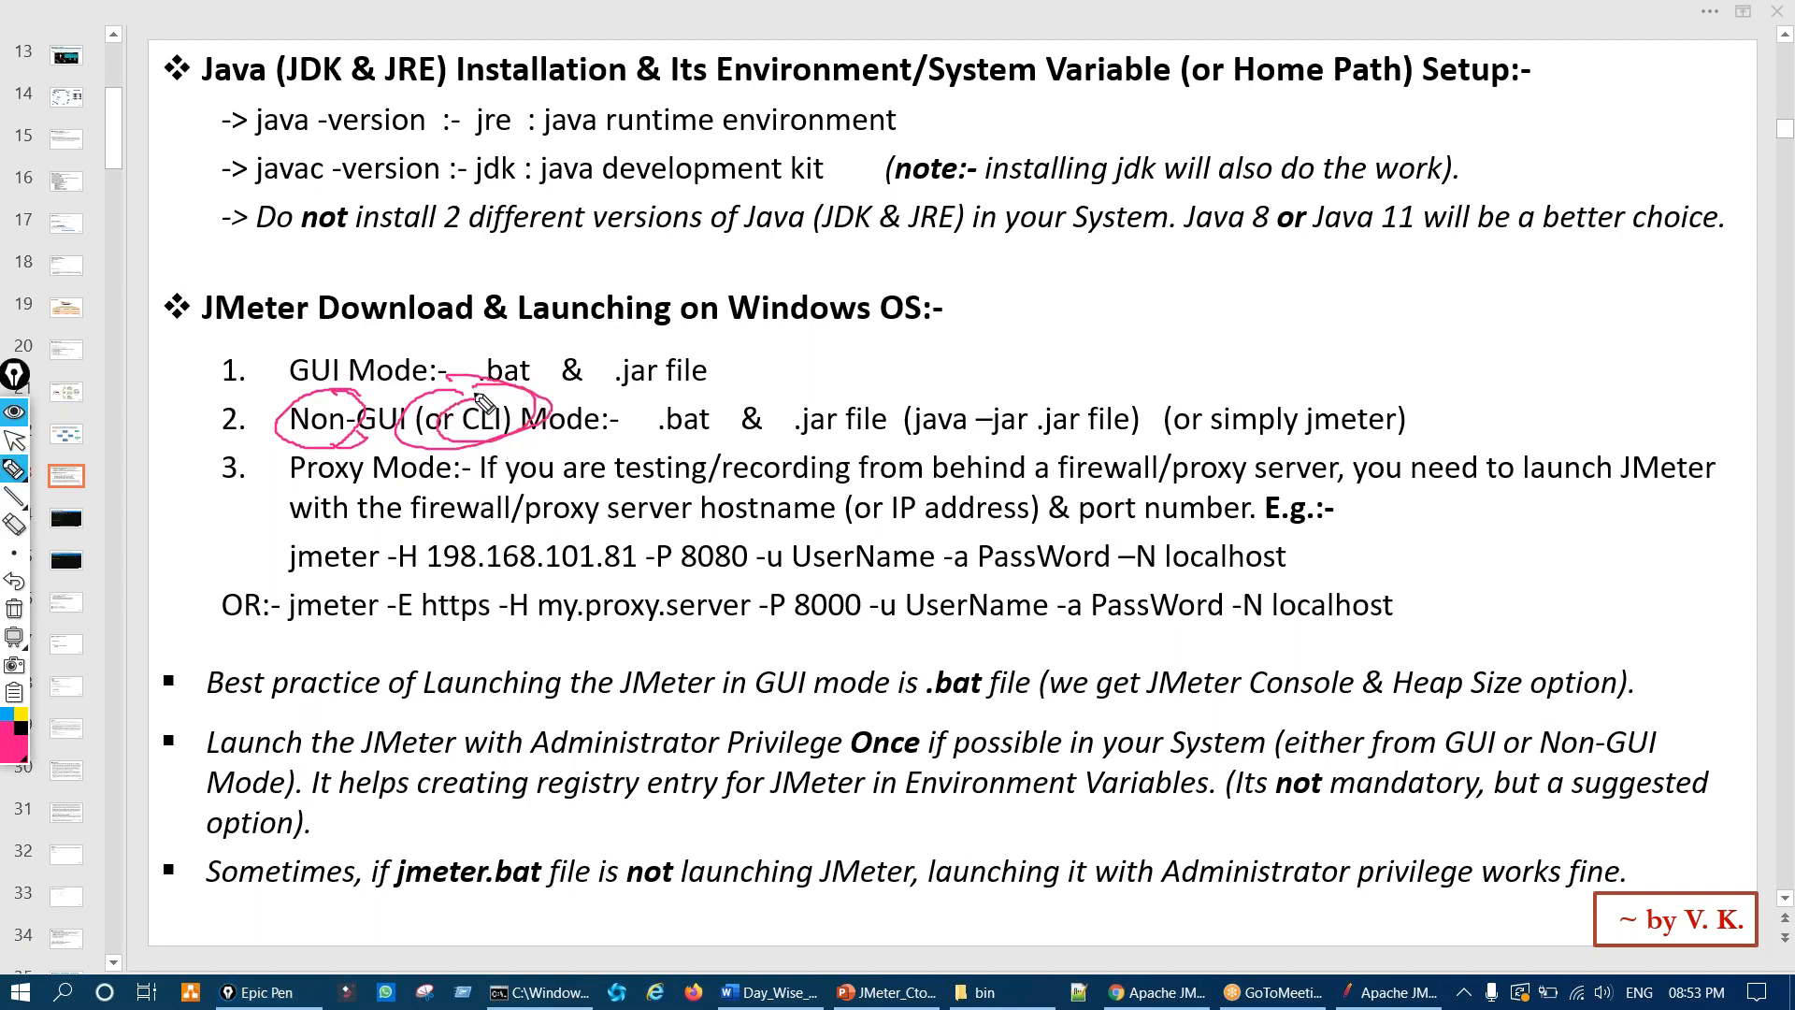
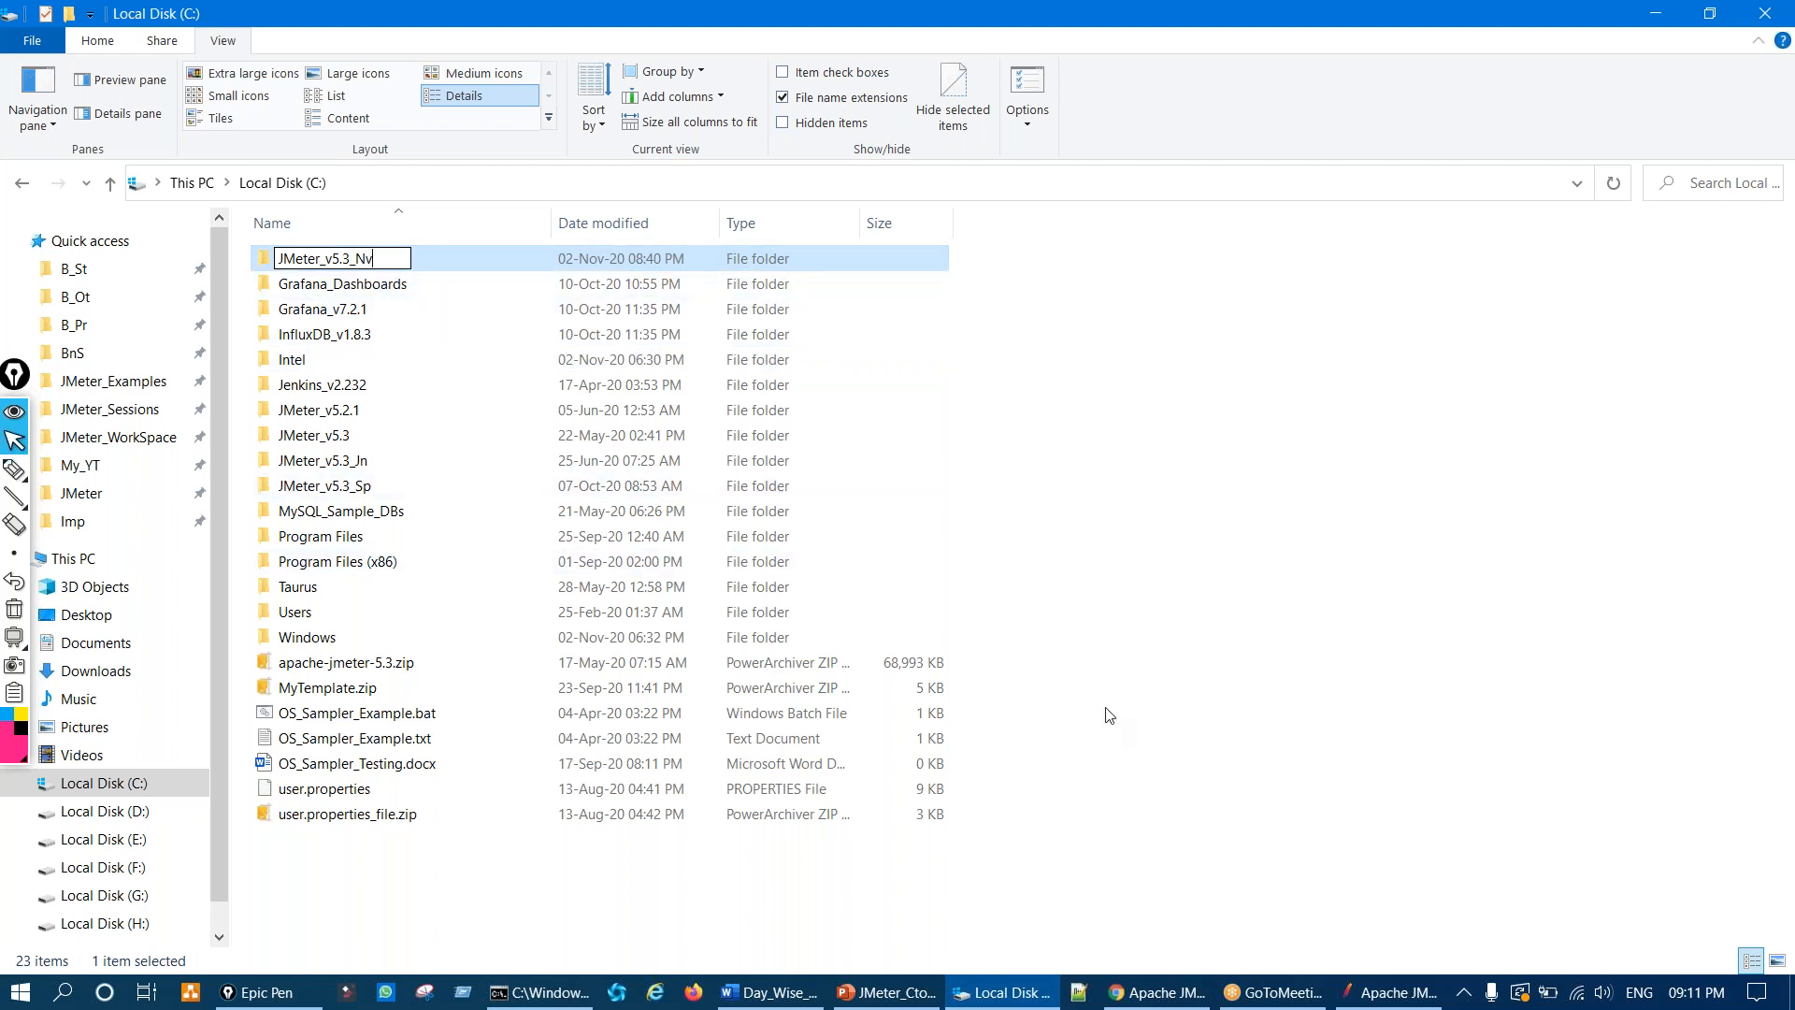
Step: Rename the apache-jmeter-5.3 folder to JMeter_v5.3_Nv, closing the running JMeter window and retrying the blocked rename
key("Return")
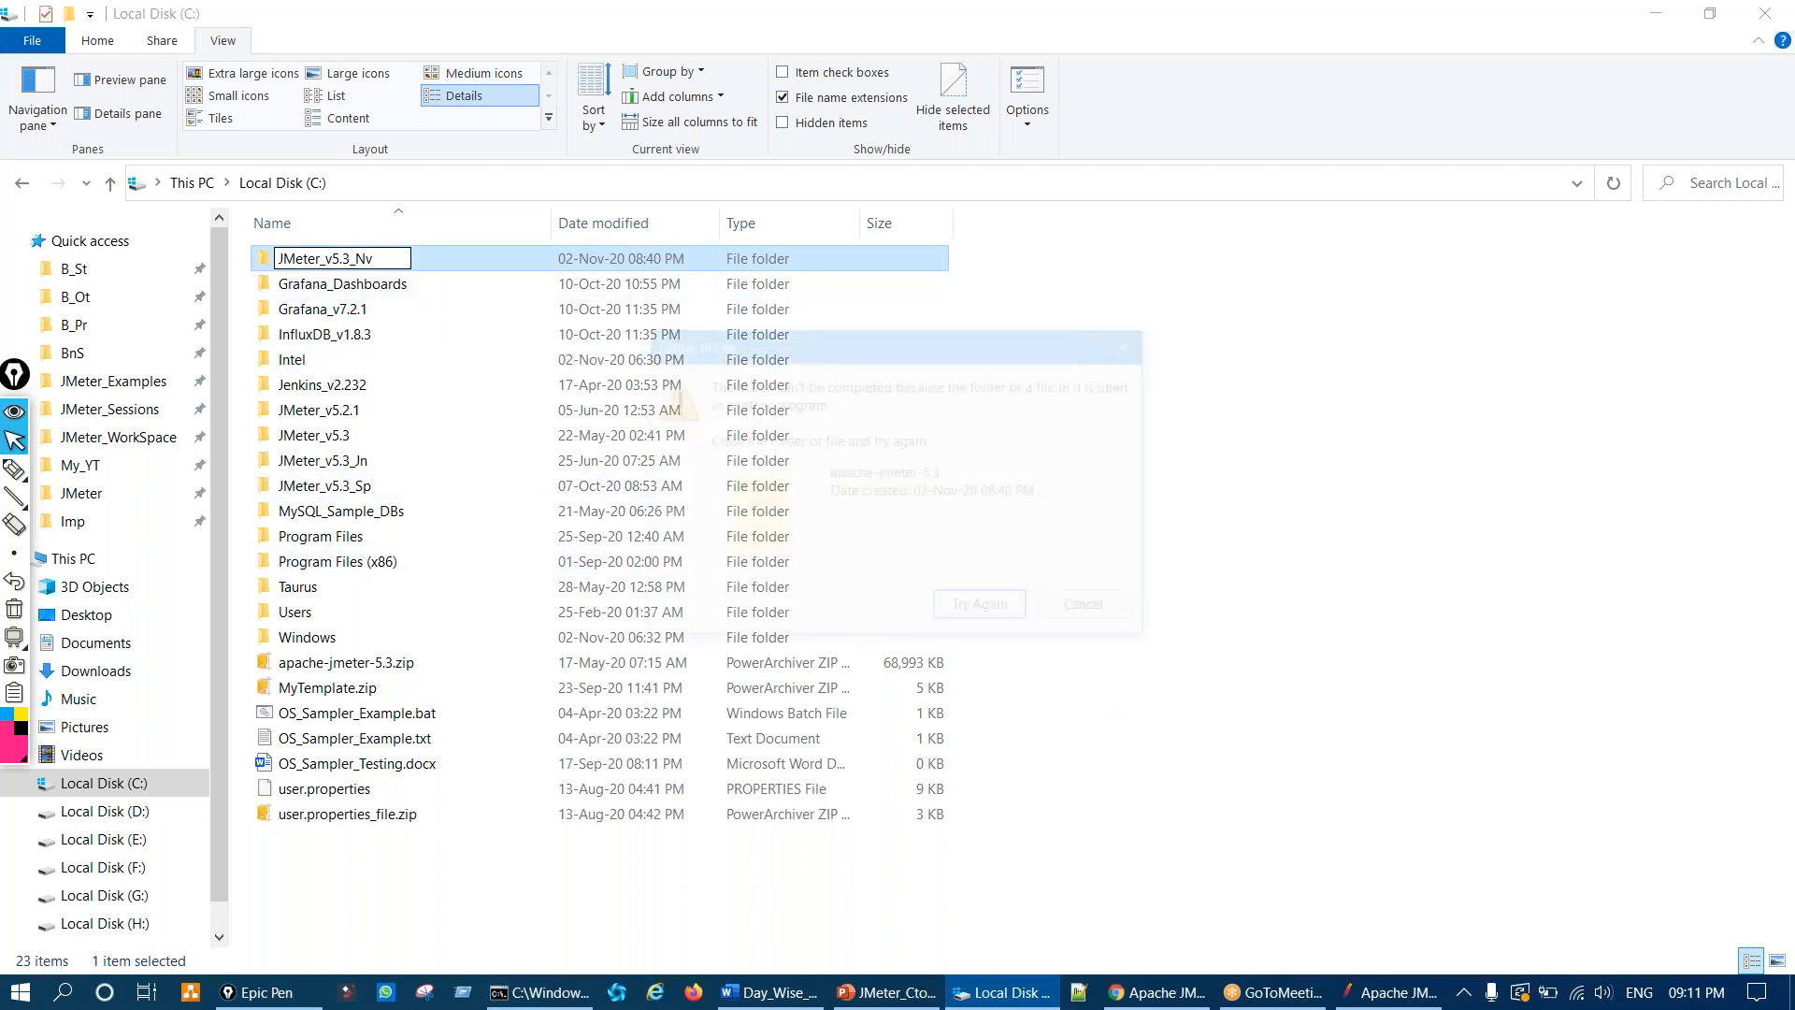
left_click_drag(849, 350, 680, 349)
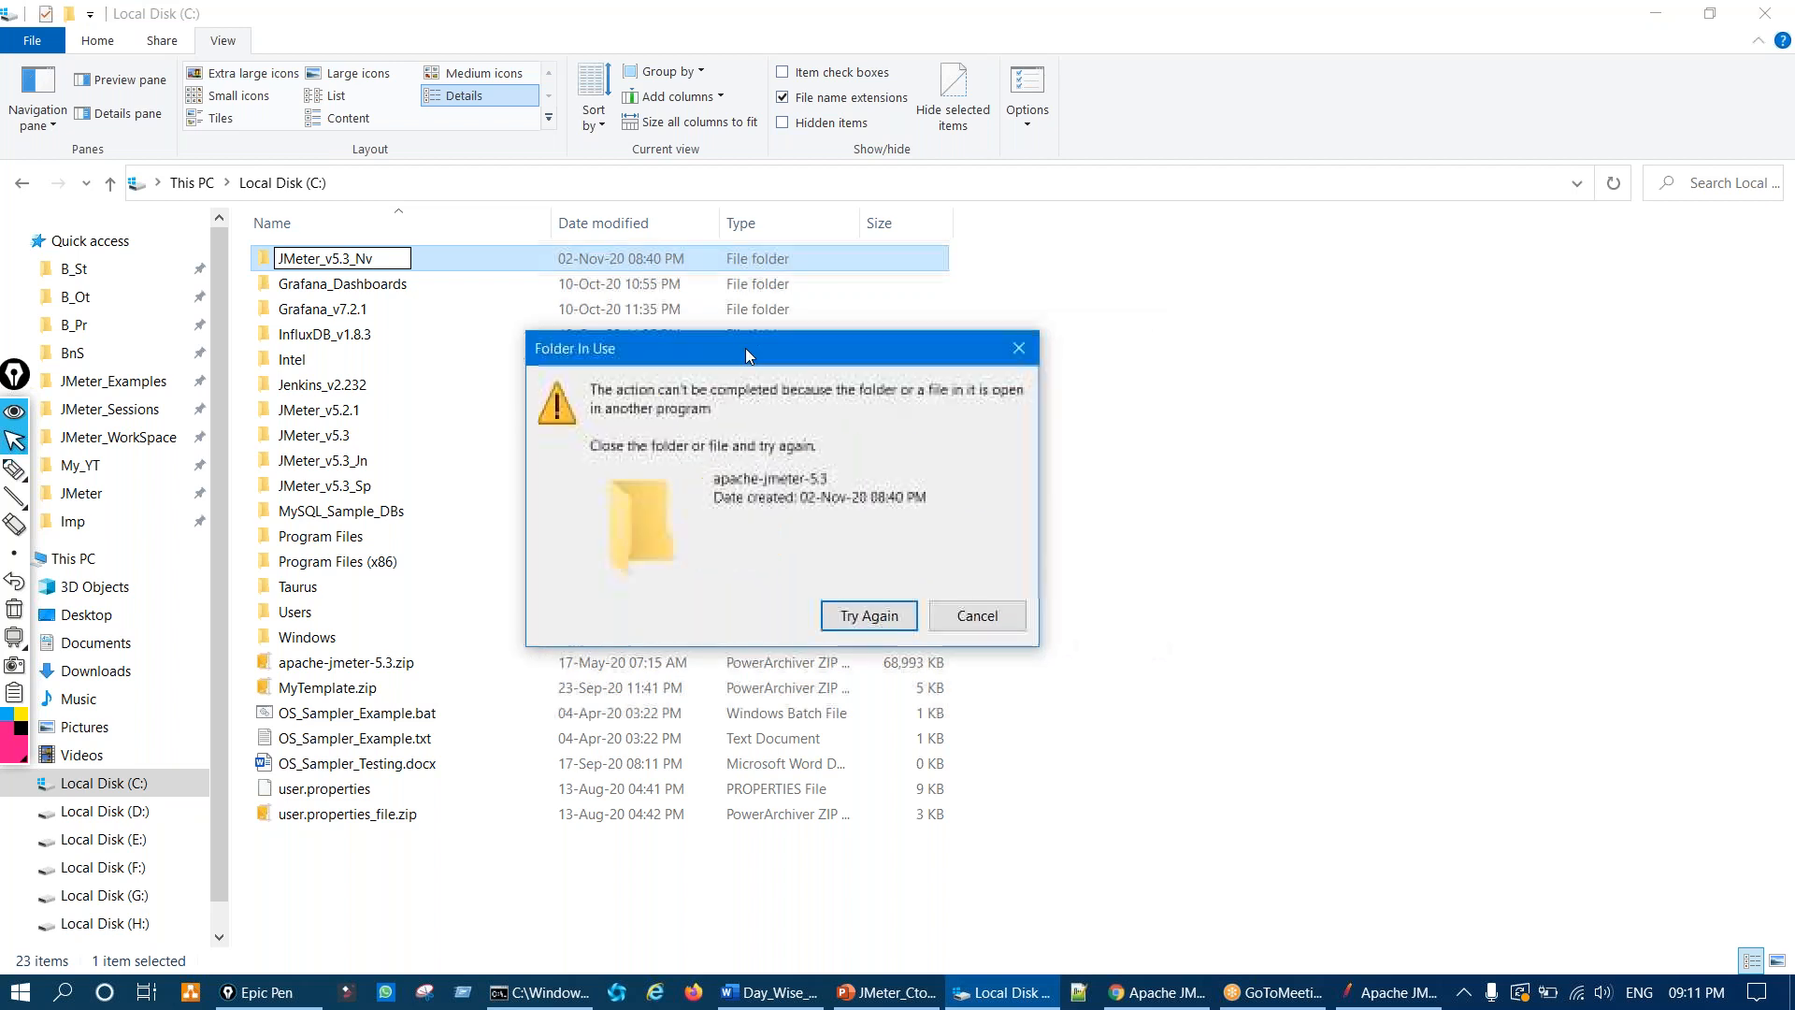
left_click(1379, 993)
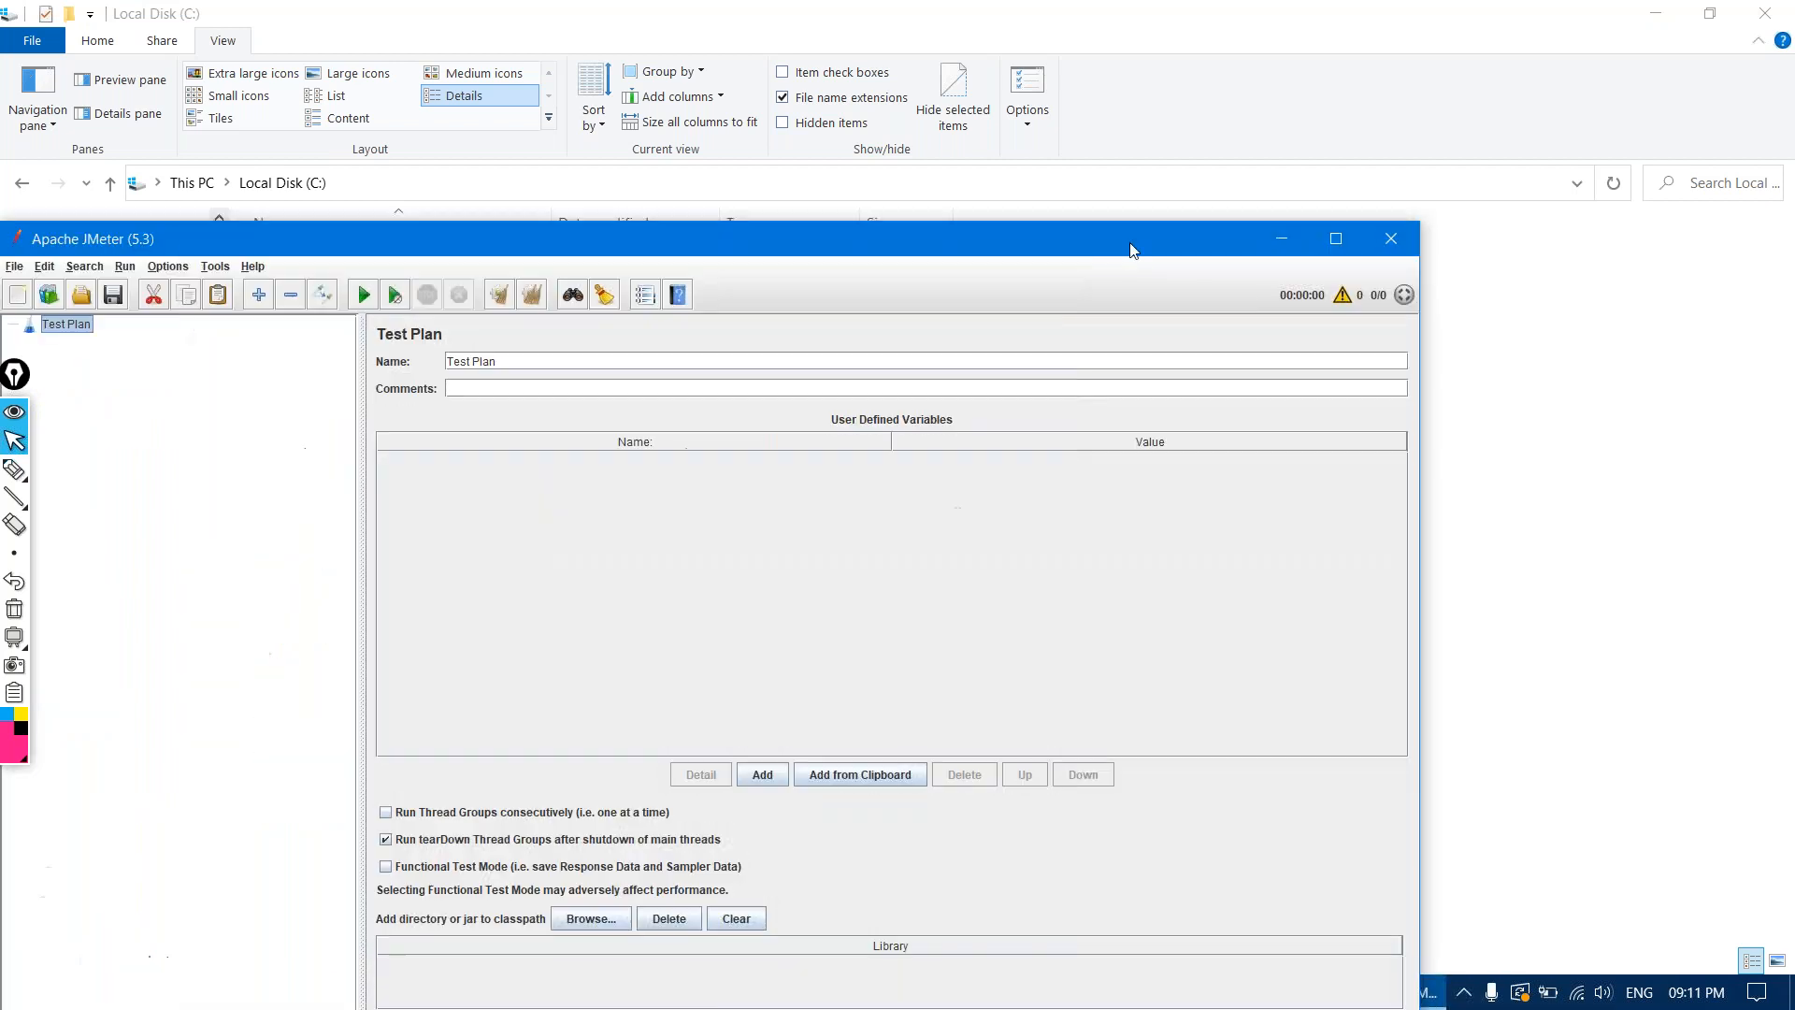
left_click(1393, 239)
left_click(819, 608)
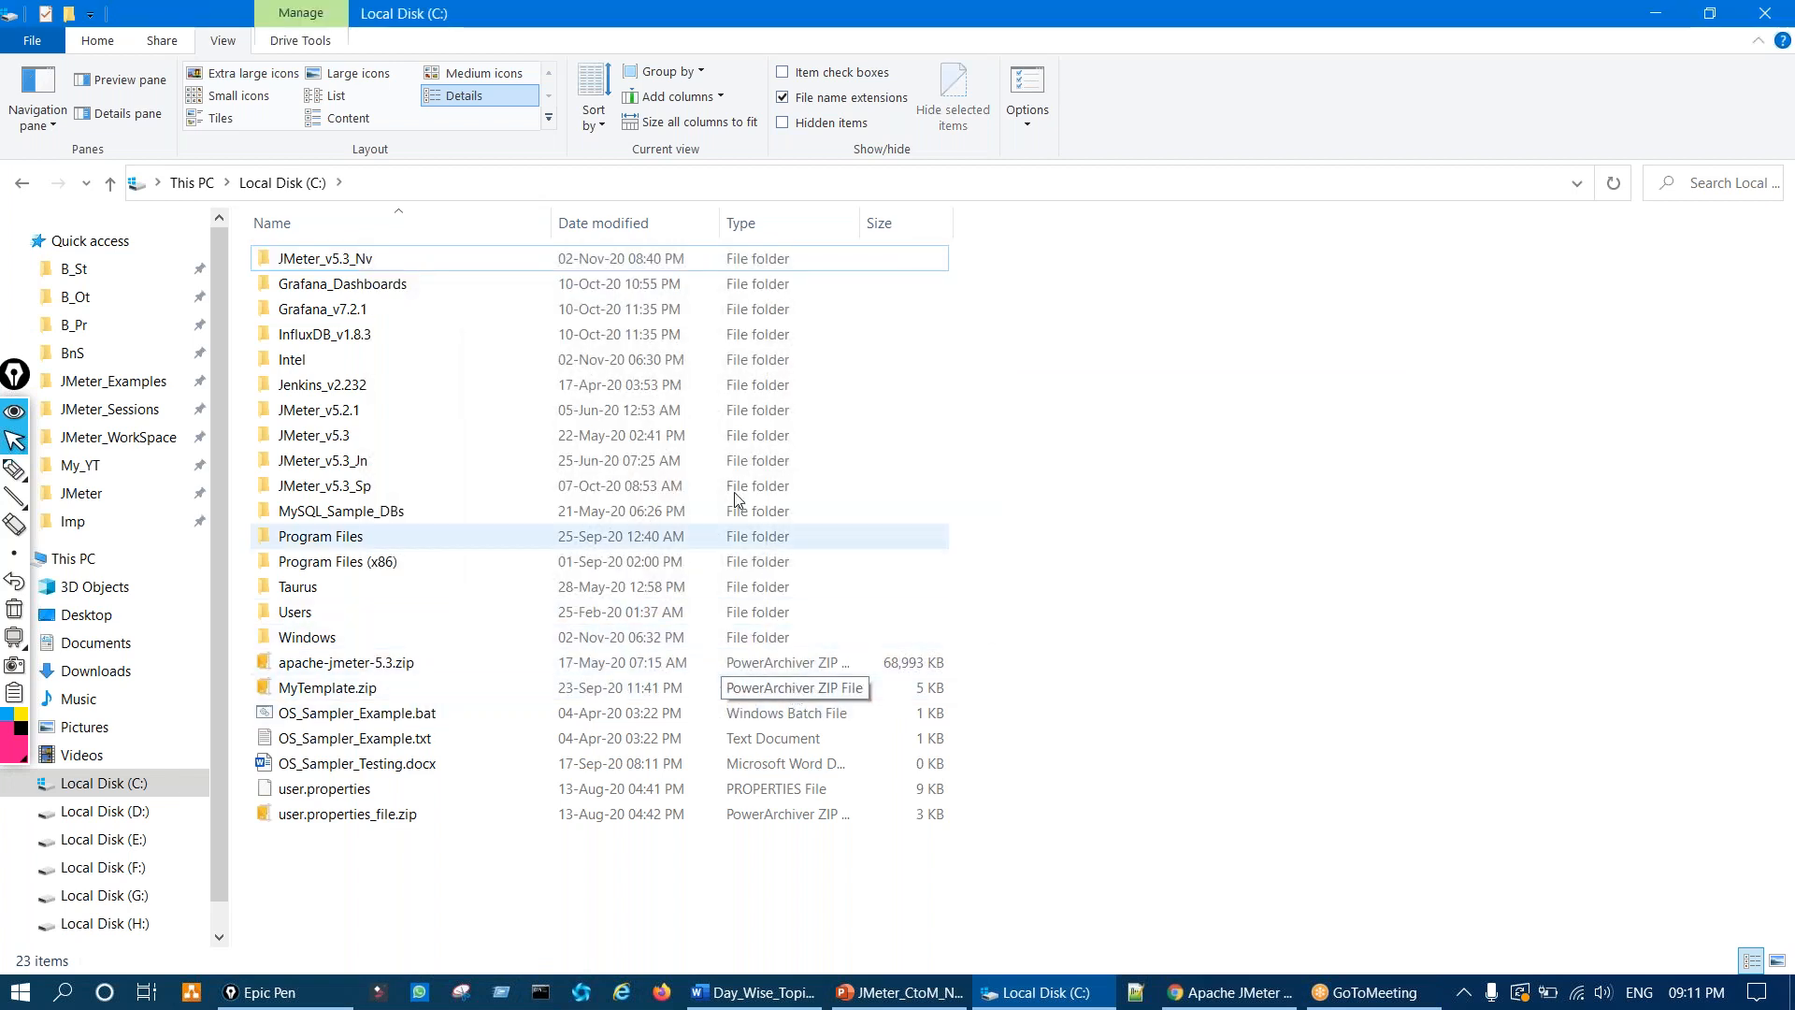
Step: Rename the JMeter_v5.3_Nv folder to JMeter_v5.3_Ot
left_click(435, 261)
key("F2")
left_click(391, 260)
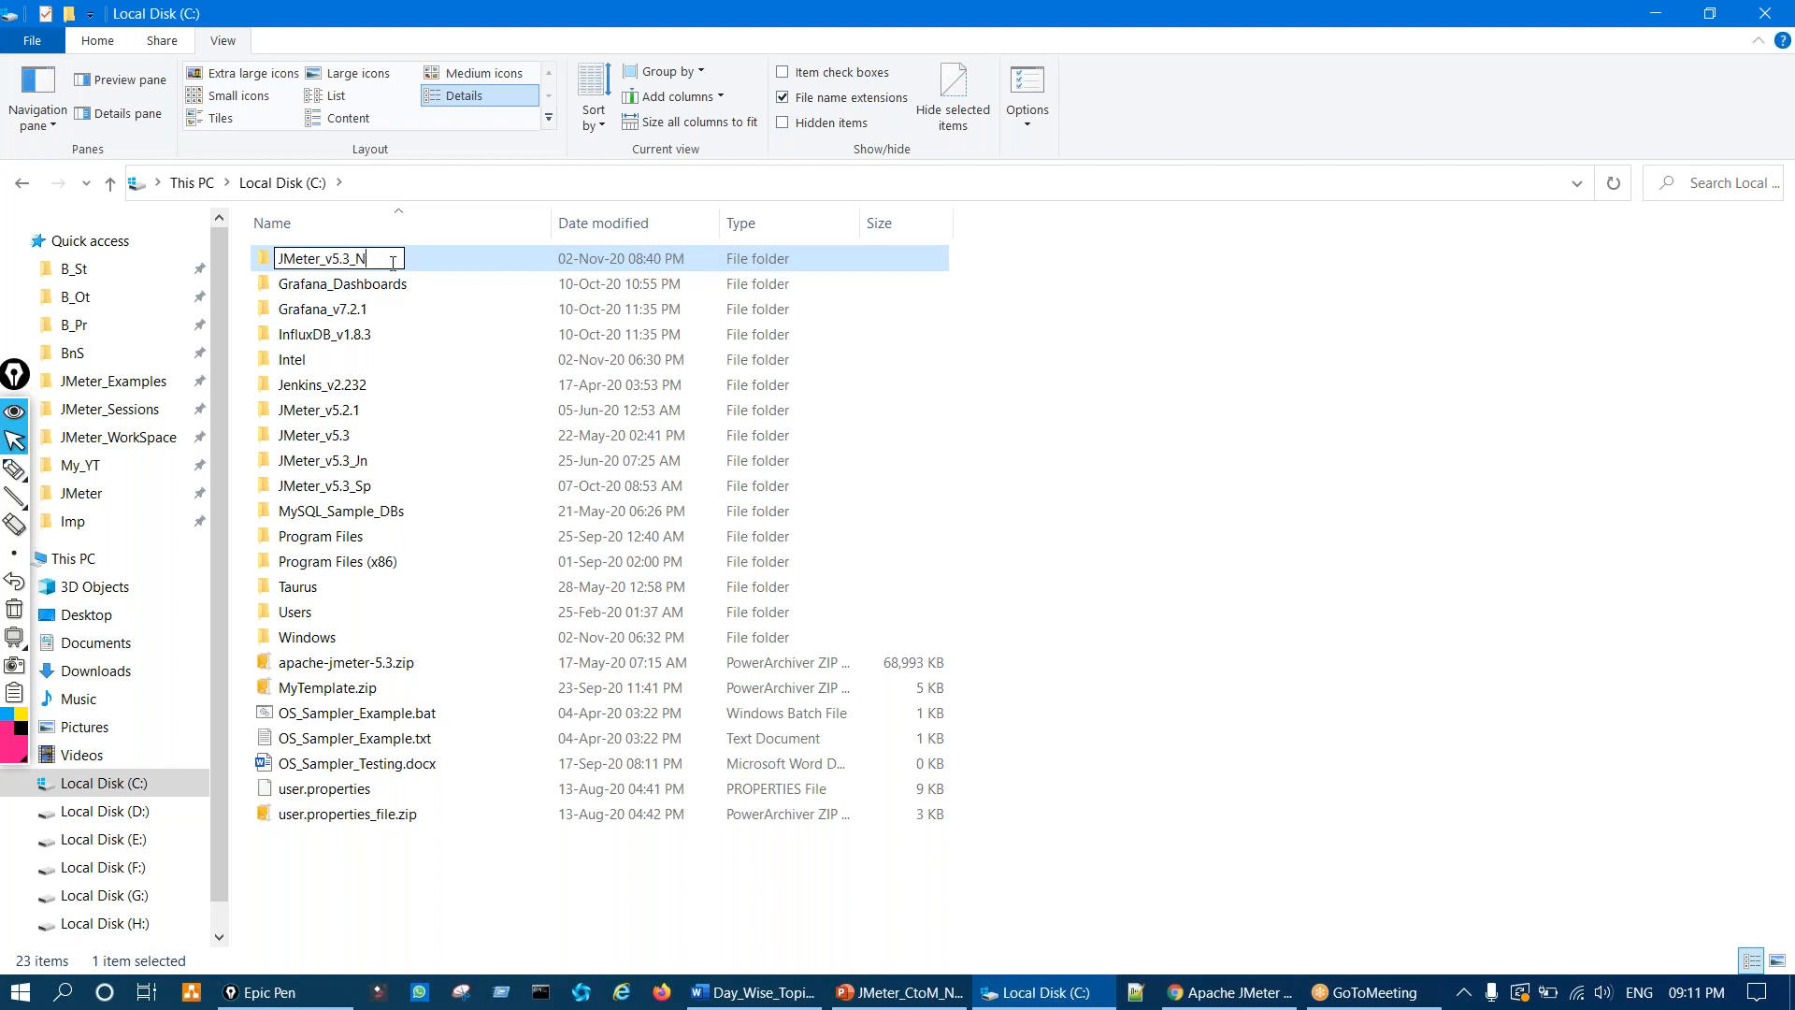
type("Ot")
left_click(1211, 612)
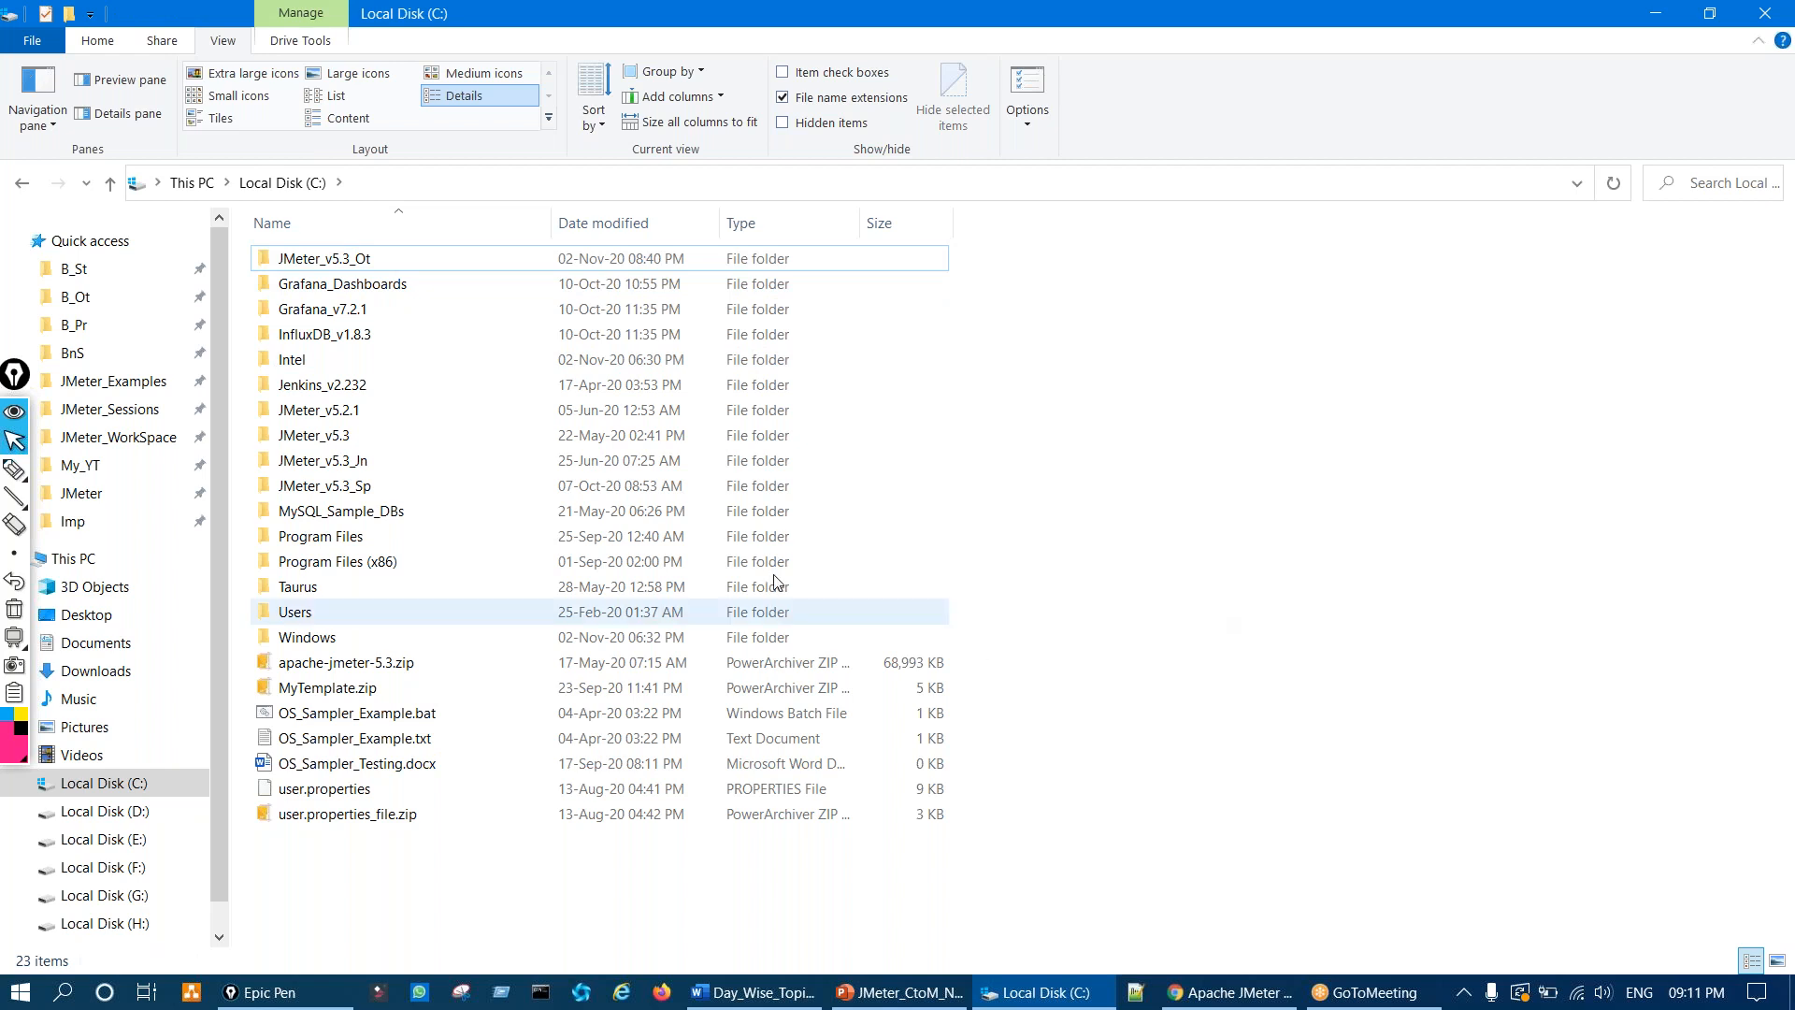
Step: Open the JMeter_v5.3_Ot folder, circle its name in the path with check marks, and bracket its contents with the pen
double_click(417, 261)
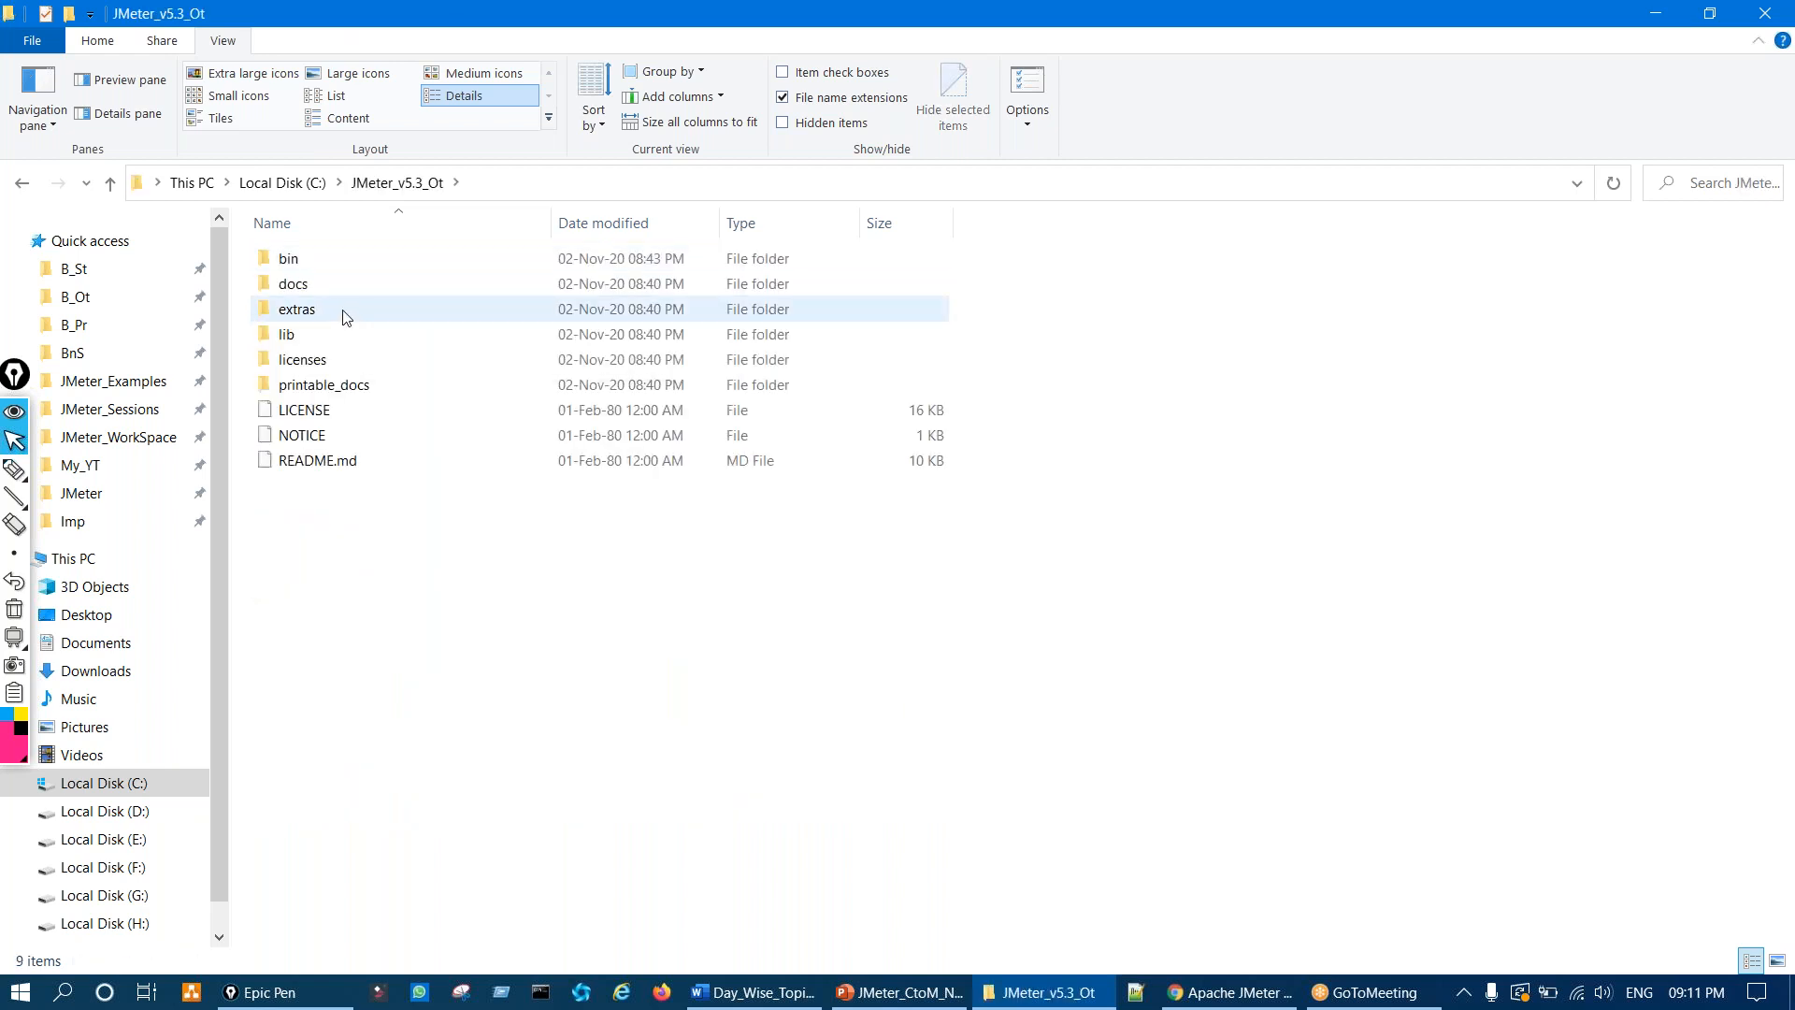
left_click(14, 467)
mouse_move(398, 169)
left_mouse_down()
mouse_move(468, 196)
mouse_move(393, 166)
mouse_move(505, 187)
mouse_move(648, 145)
left_mouse_up()
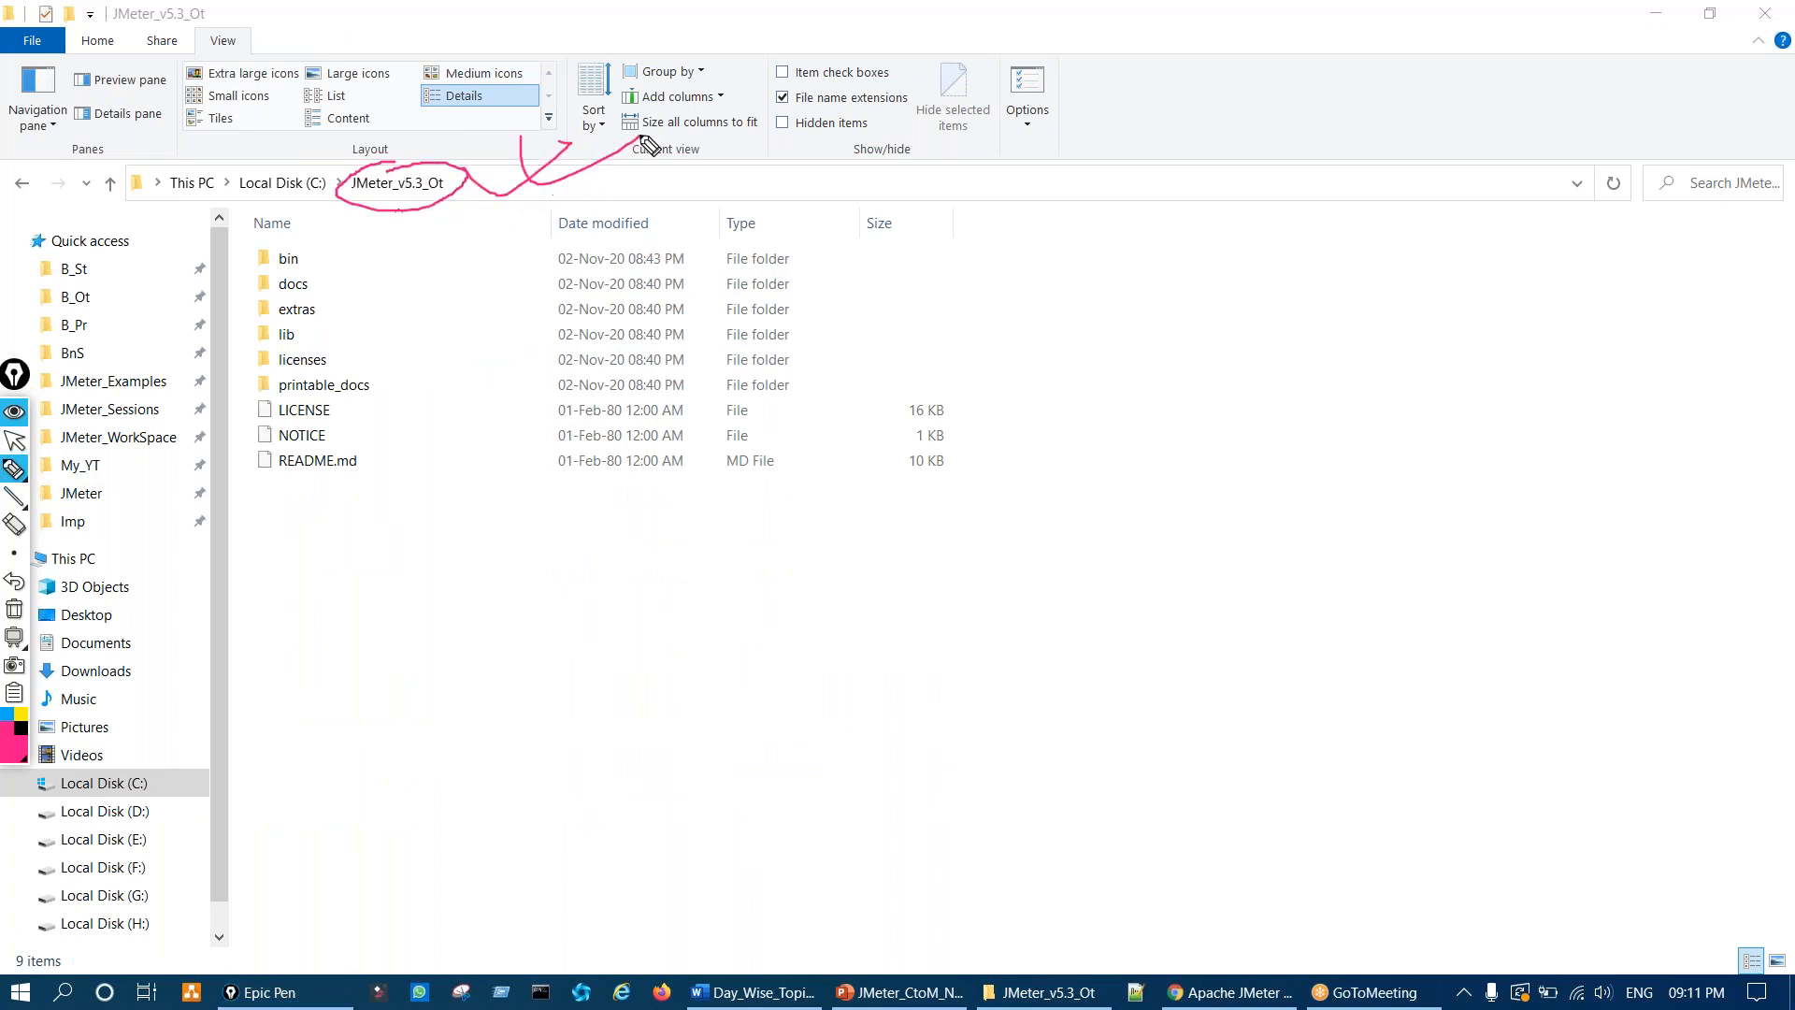
mouse_move(333, 246)
left_mouse_down()
mouse_move(370, 397)
mouse_move(299, 652)
left_mouse_up()
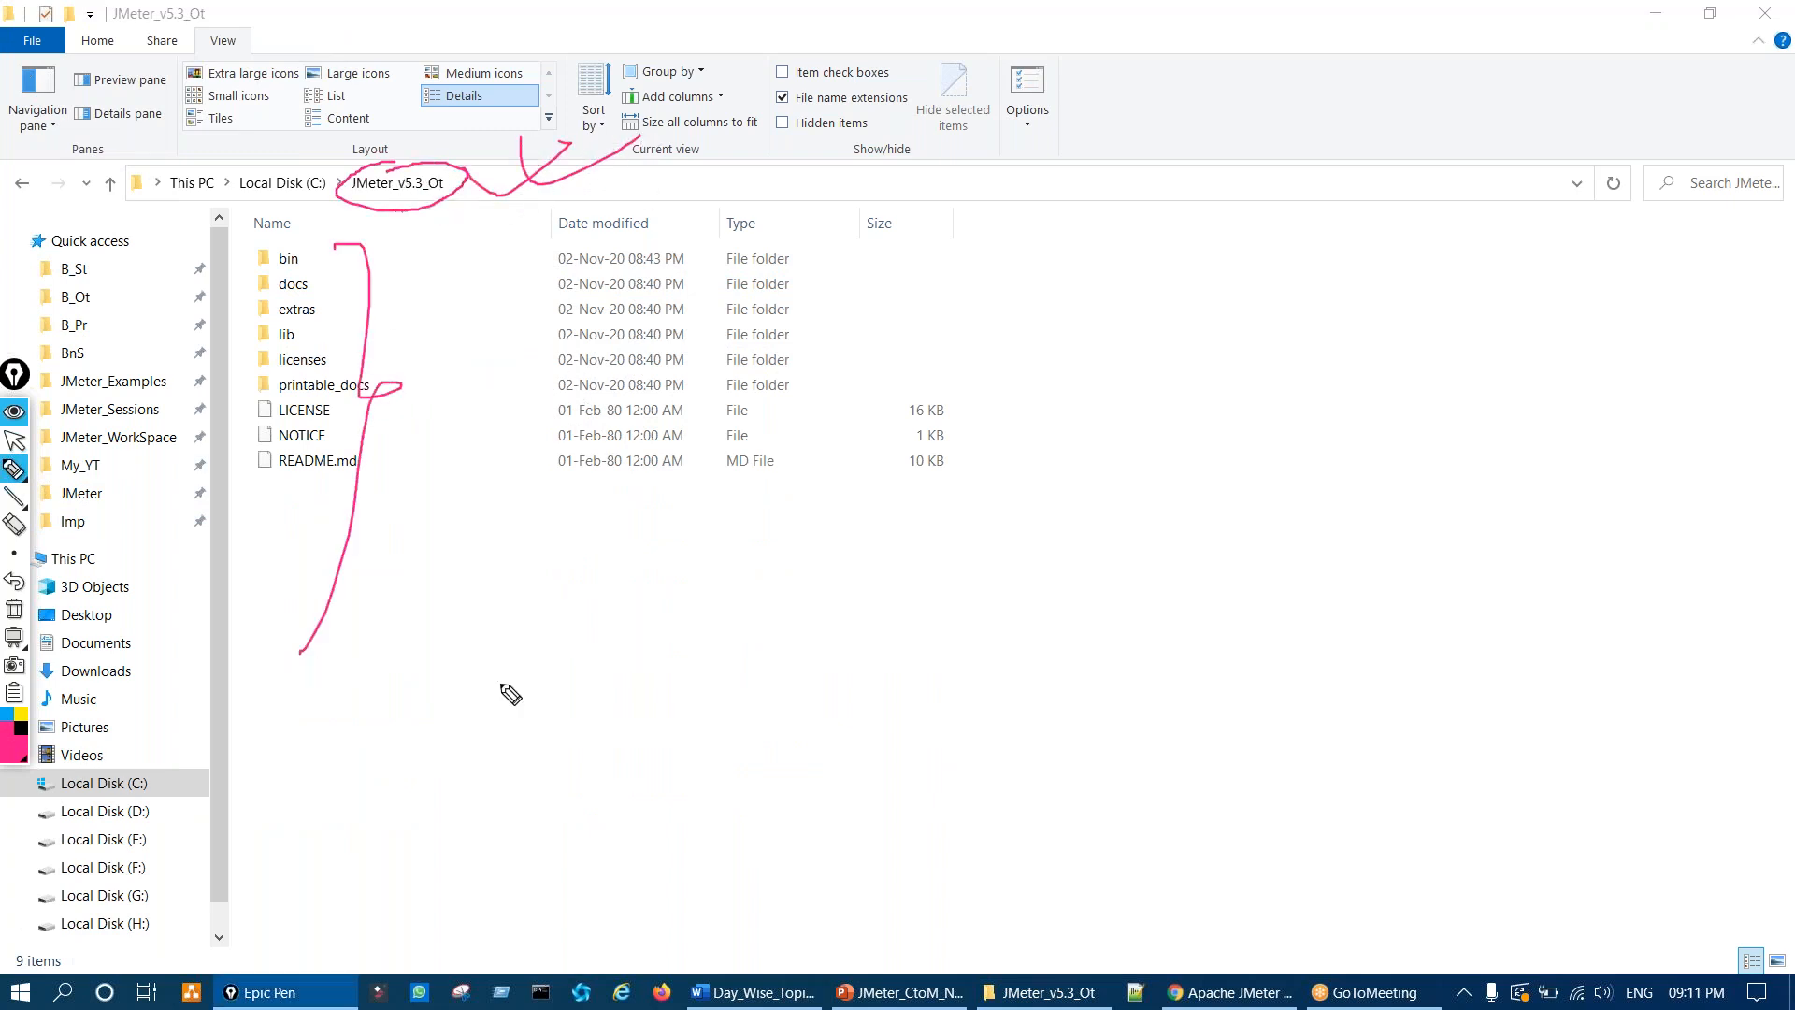
Step: Draw a large cross and handwritten notes beside the bracketed folder contents, clear all marks, and put the pen away
left_click_drag(423, 597, 622, 707)
left_click_drag(584, 664, 622, 708)
left_click_drag(537, 594, 416, 814)
mouse_move(846, 717)
left_mouse_down()
mouse_move(788, 719)
mouse_move(923, 707)
left_mouse_up()
left_click_drag(1081, 676, 1277, 600)
left_click_drag(1241, 549, 1291, 539)
left_click_drag(1123, 734, 1134, 797)
mouse_move(1086, 788)
left_mouse_down()
mouse_move(1428, 716)
mouse_move(1318, 846)
left_mouse_up()
left_click_drag(1383, 784, 1473, 747)
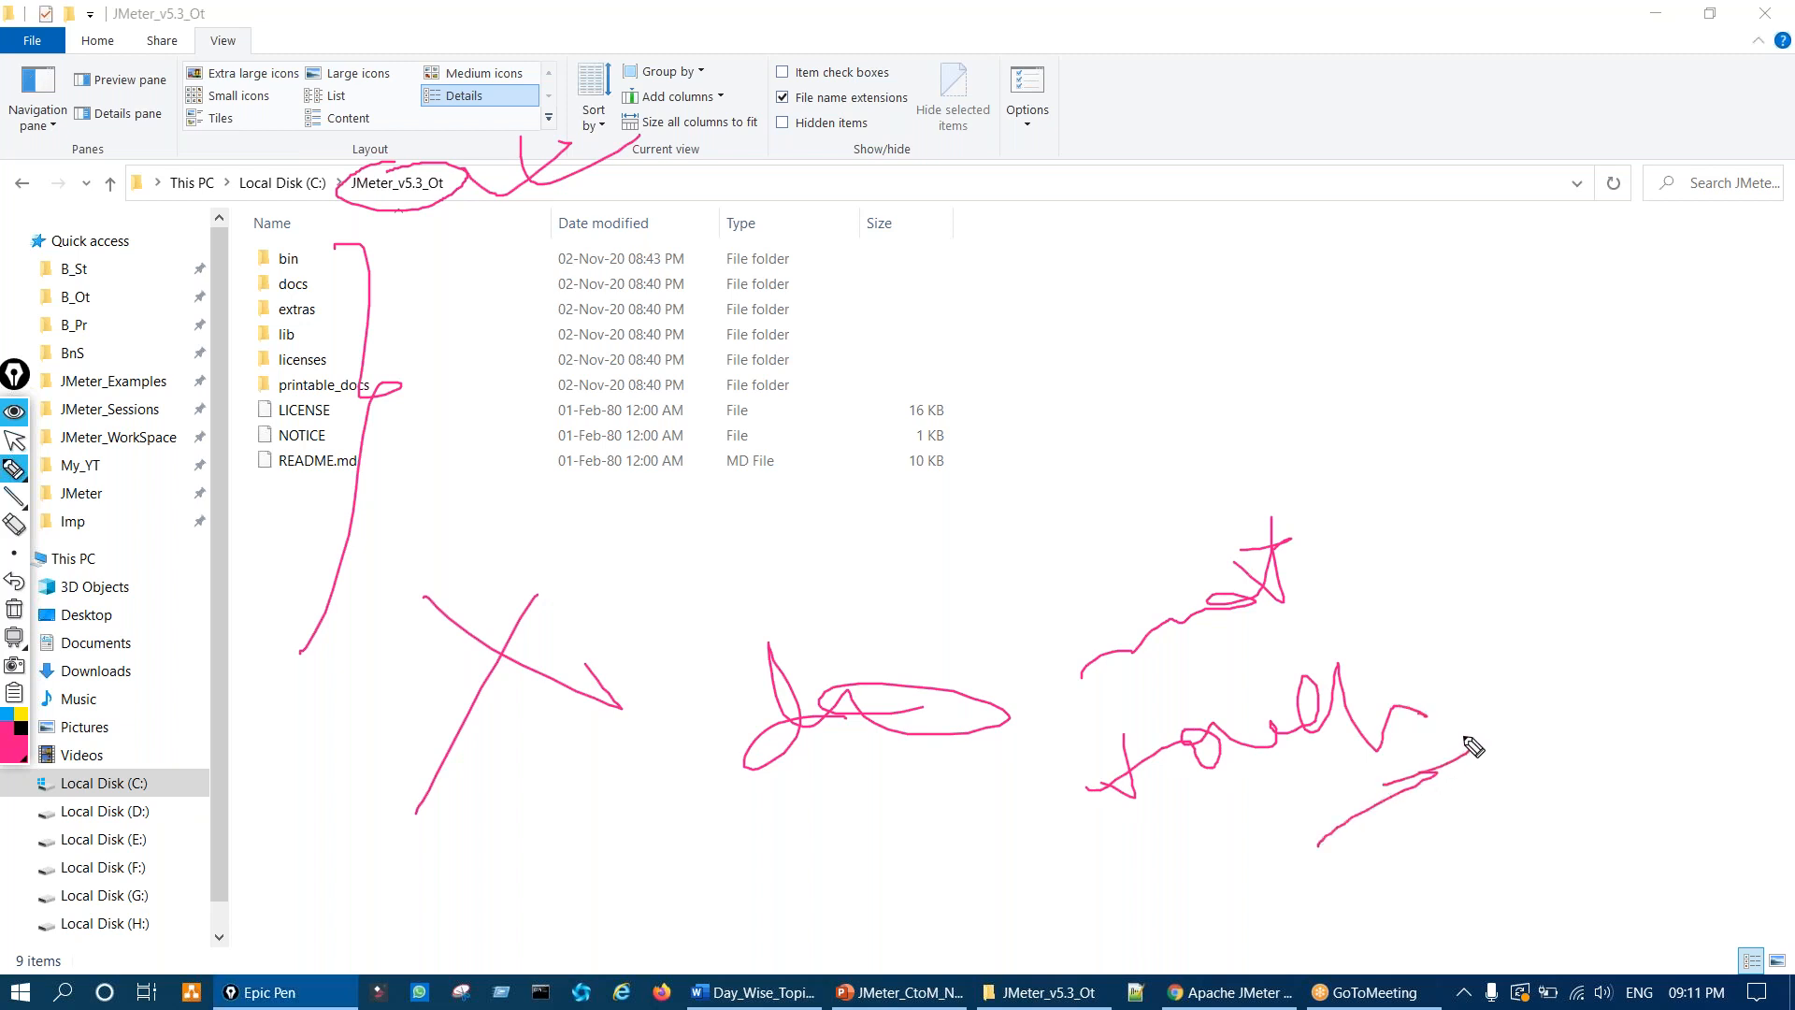
key("ctrl+shift+7")
key("ctrl+shift+2")
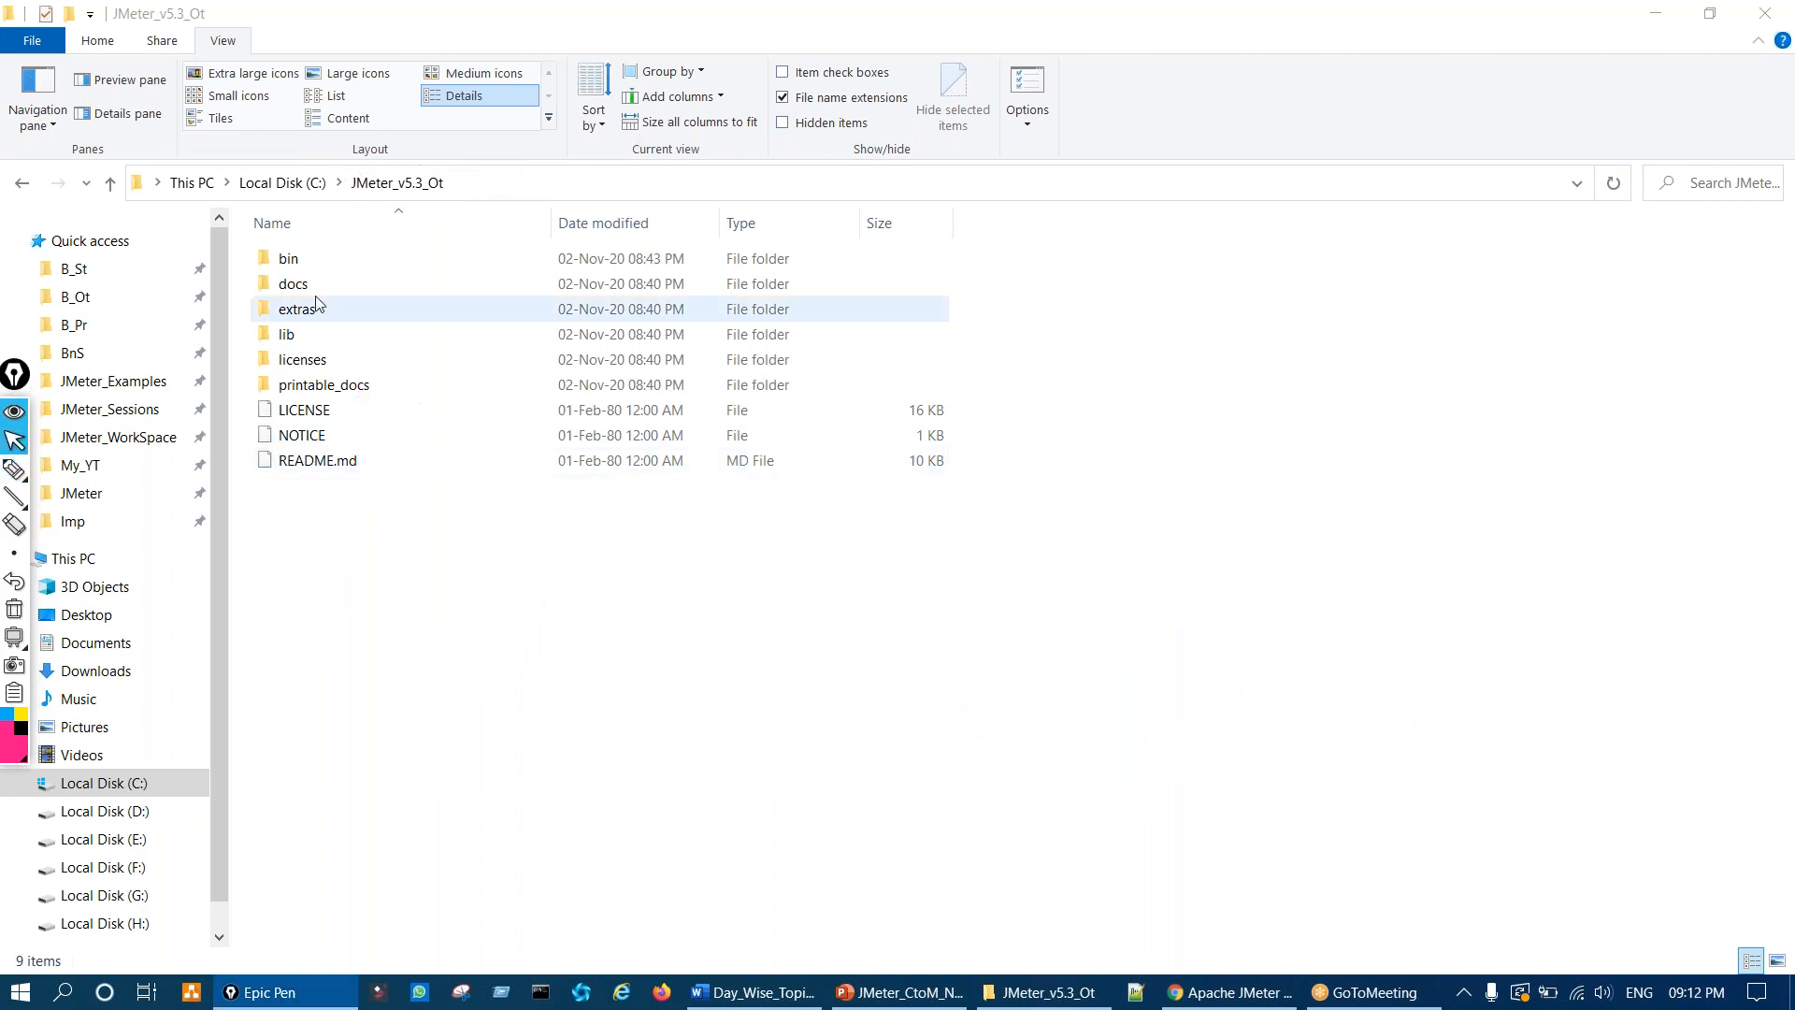
Step: View the contents of the bin folder and return to the JMeter_v5.3_Ot folder
double_click(316, 263)
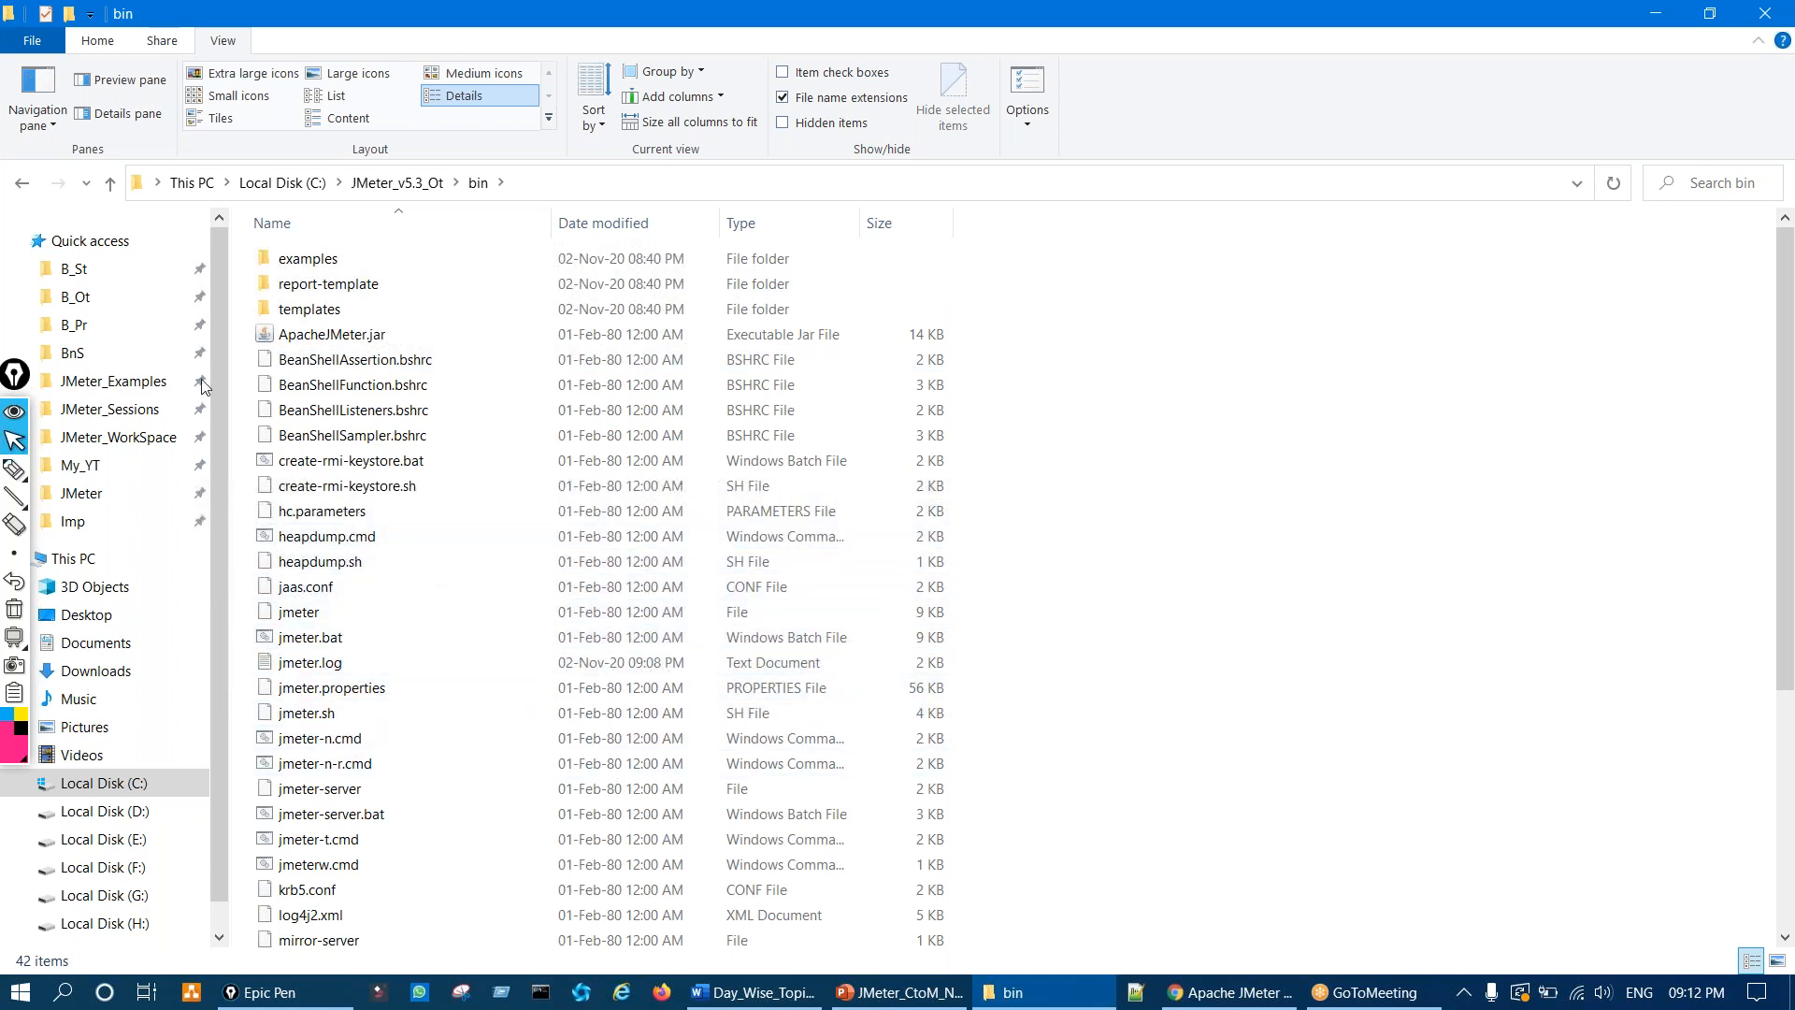
left_click(21, 182)
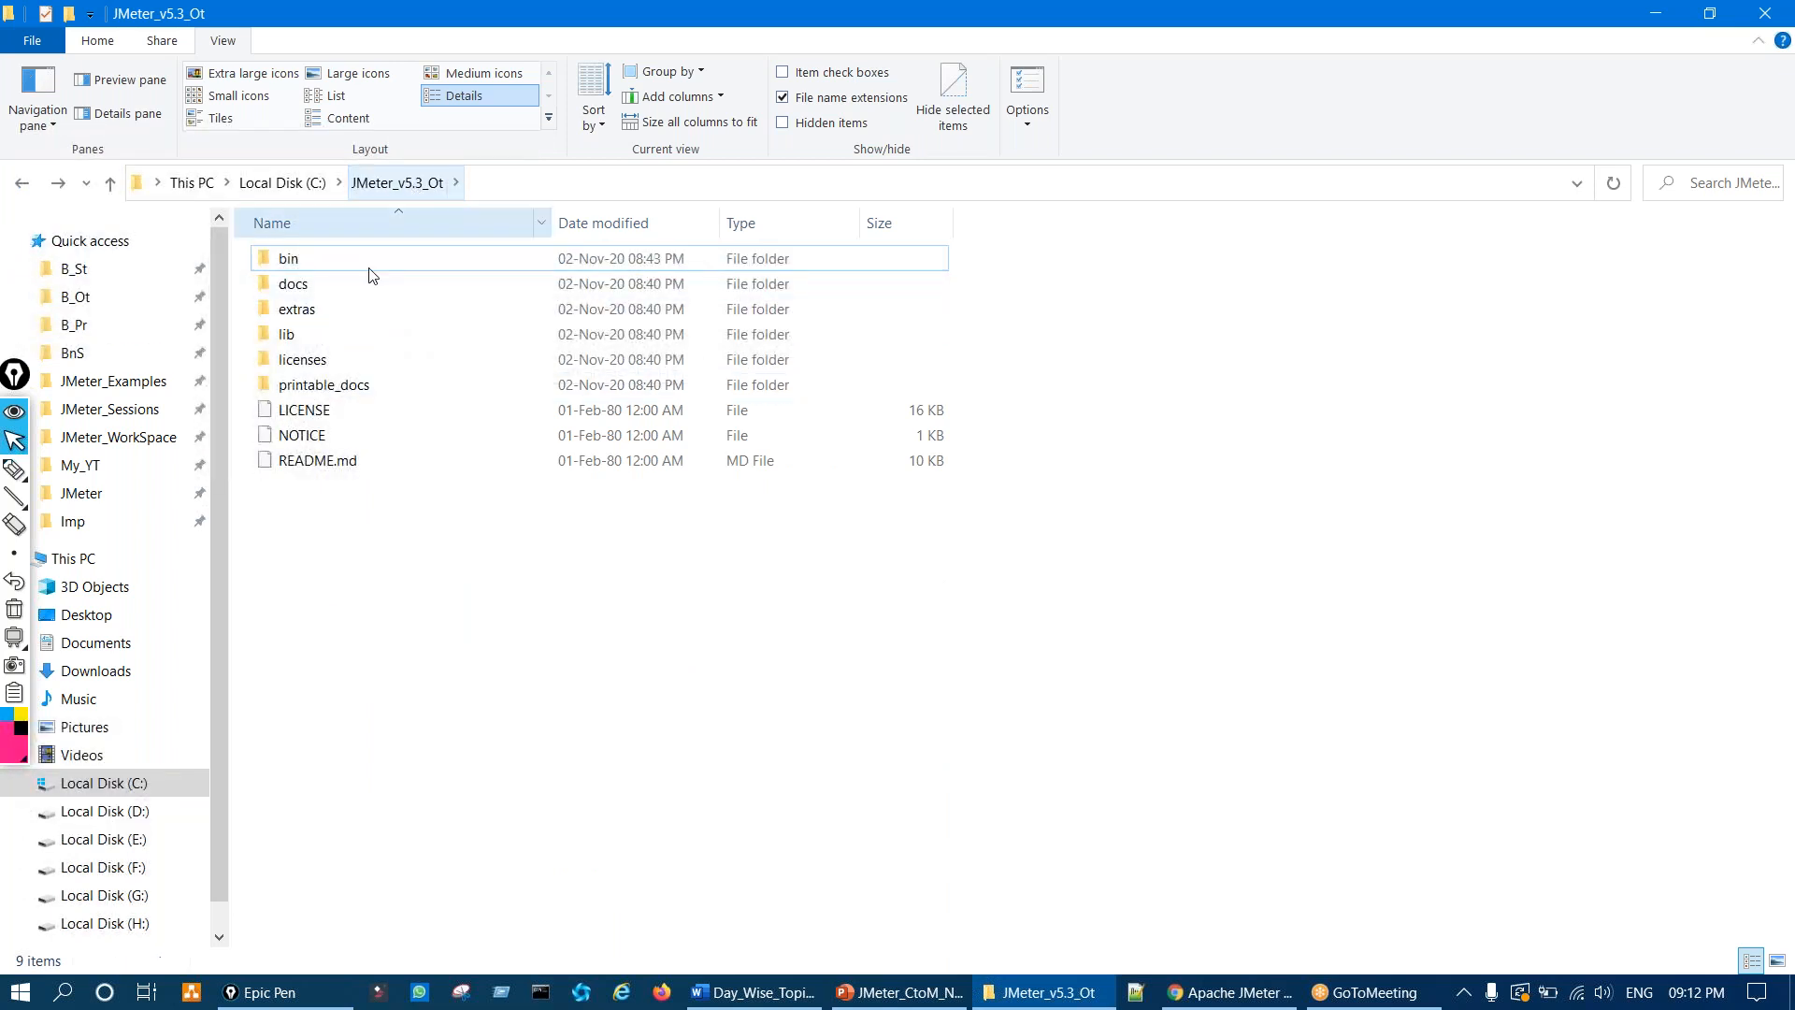
left_click(334, 482)
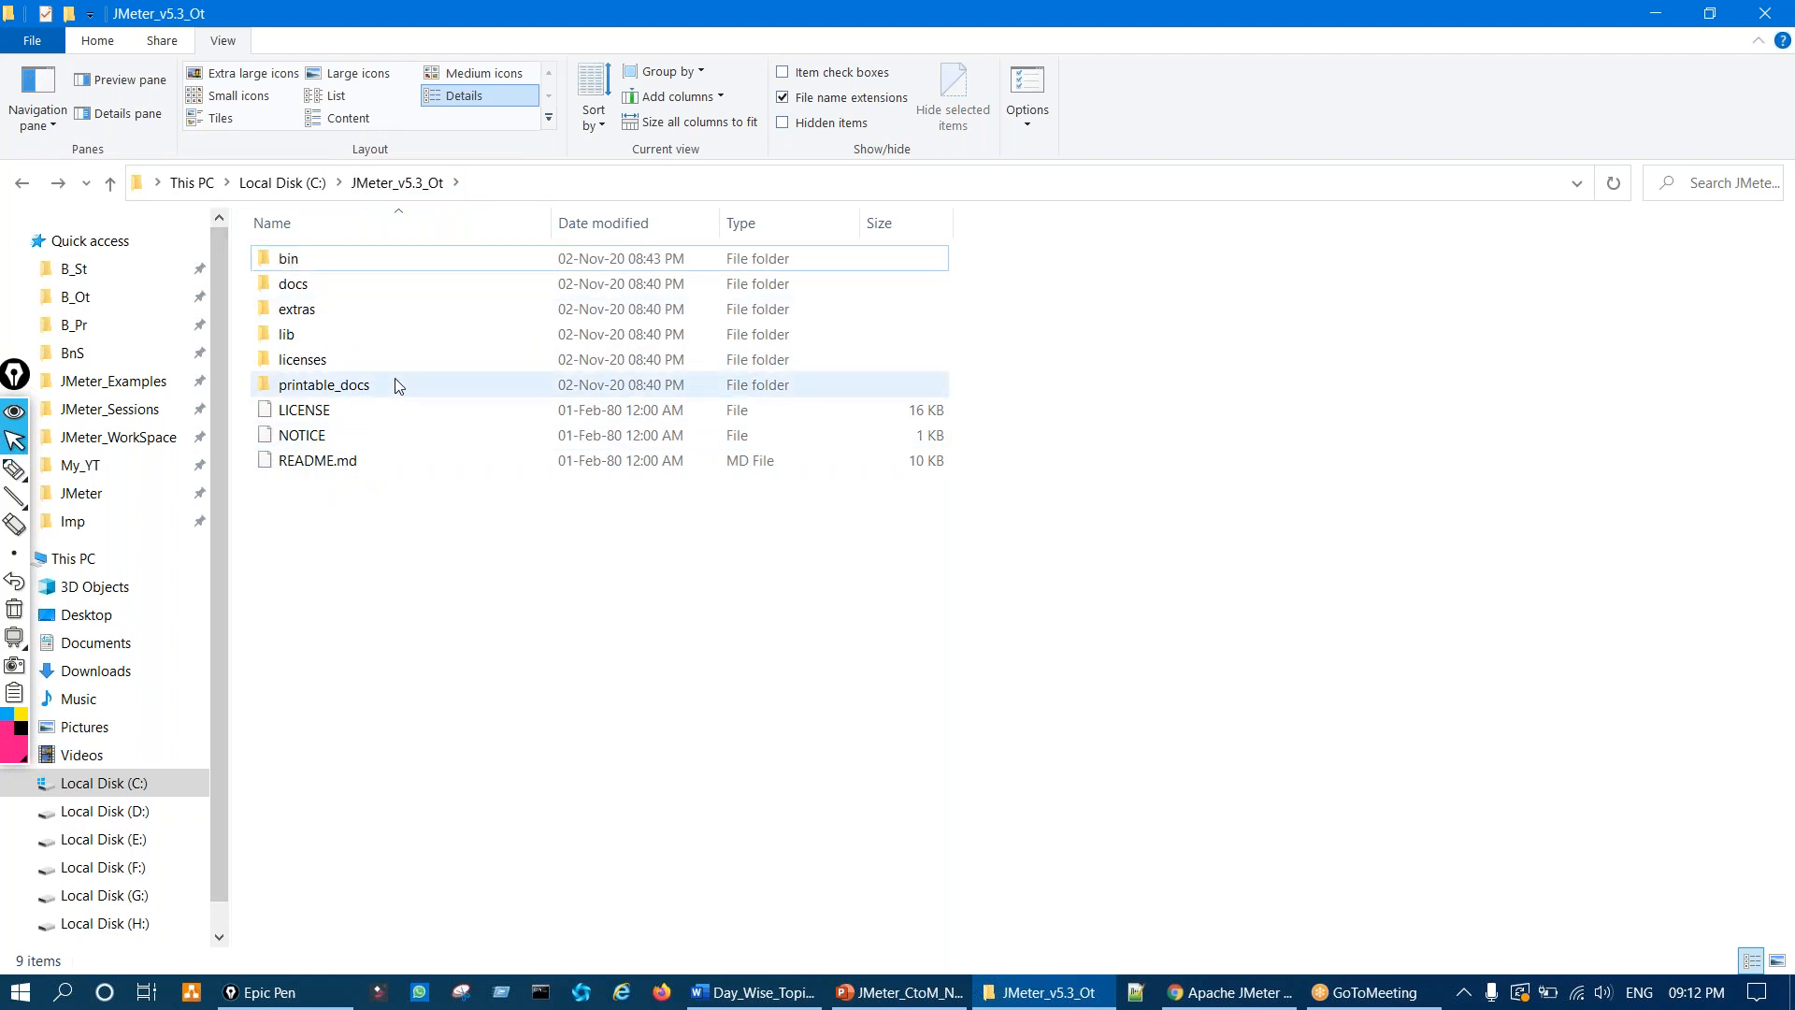
Step: Return to Local Disk (C:), circle and check-mark the JMeter_v5.3_Ot name, bracket the JMeter folders above it, and clear the marks
left_click(282, 183)
mouse_move(4, 506)
left_click(14, 470)
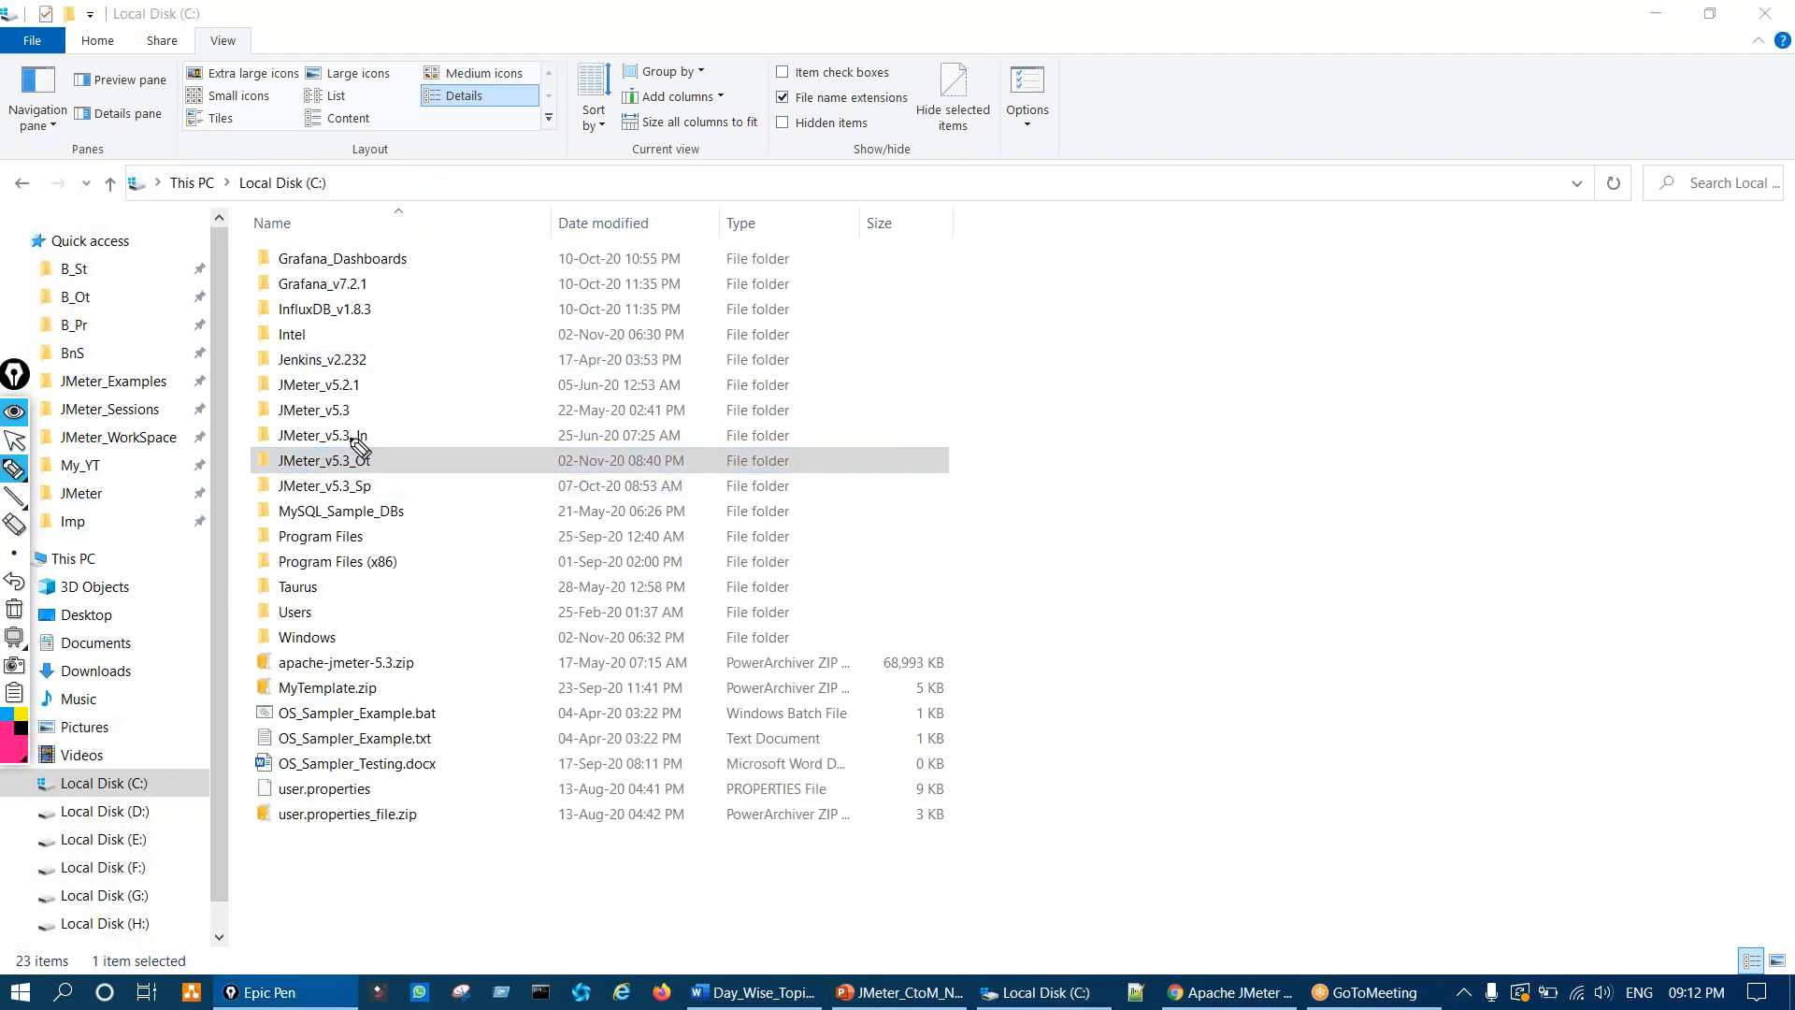
mouse_move(351, 456)
left_mouse_down()
mouse_move(388, 496)
mouse_move(410, 478)
left_mouse_up()
left_click_drag(372, 379, 386, 463)
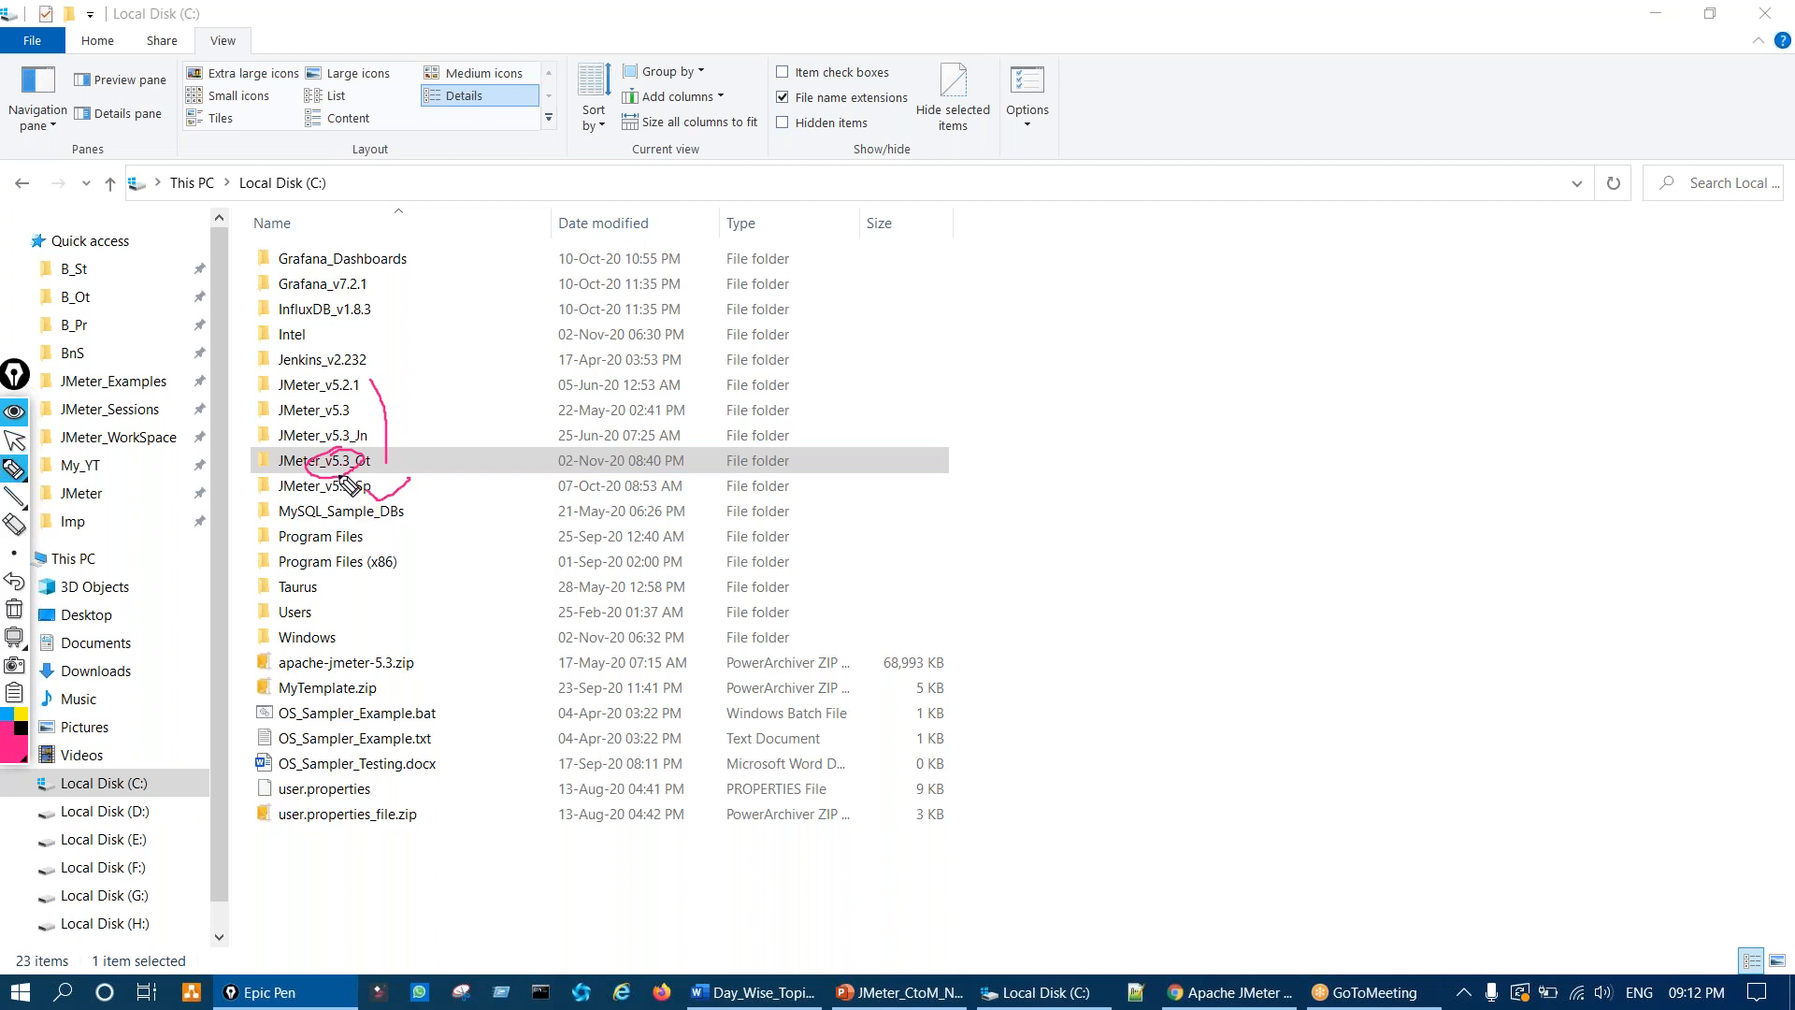
key("ctrl+shift+7")
key("ctrl+shift+2")
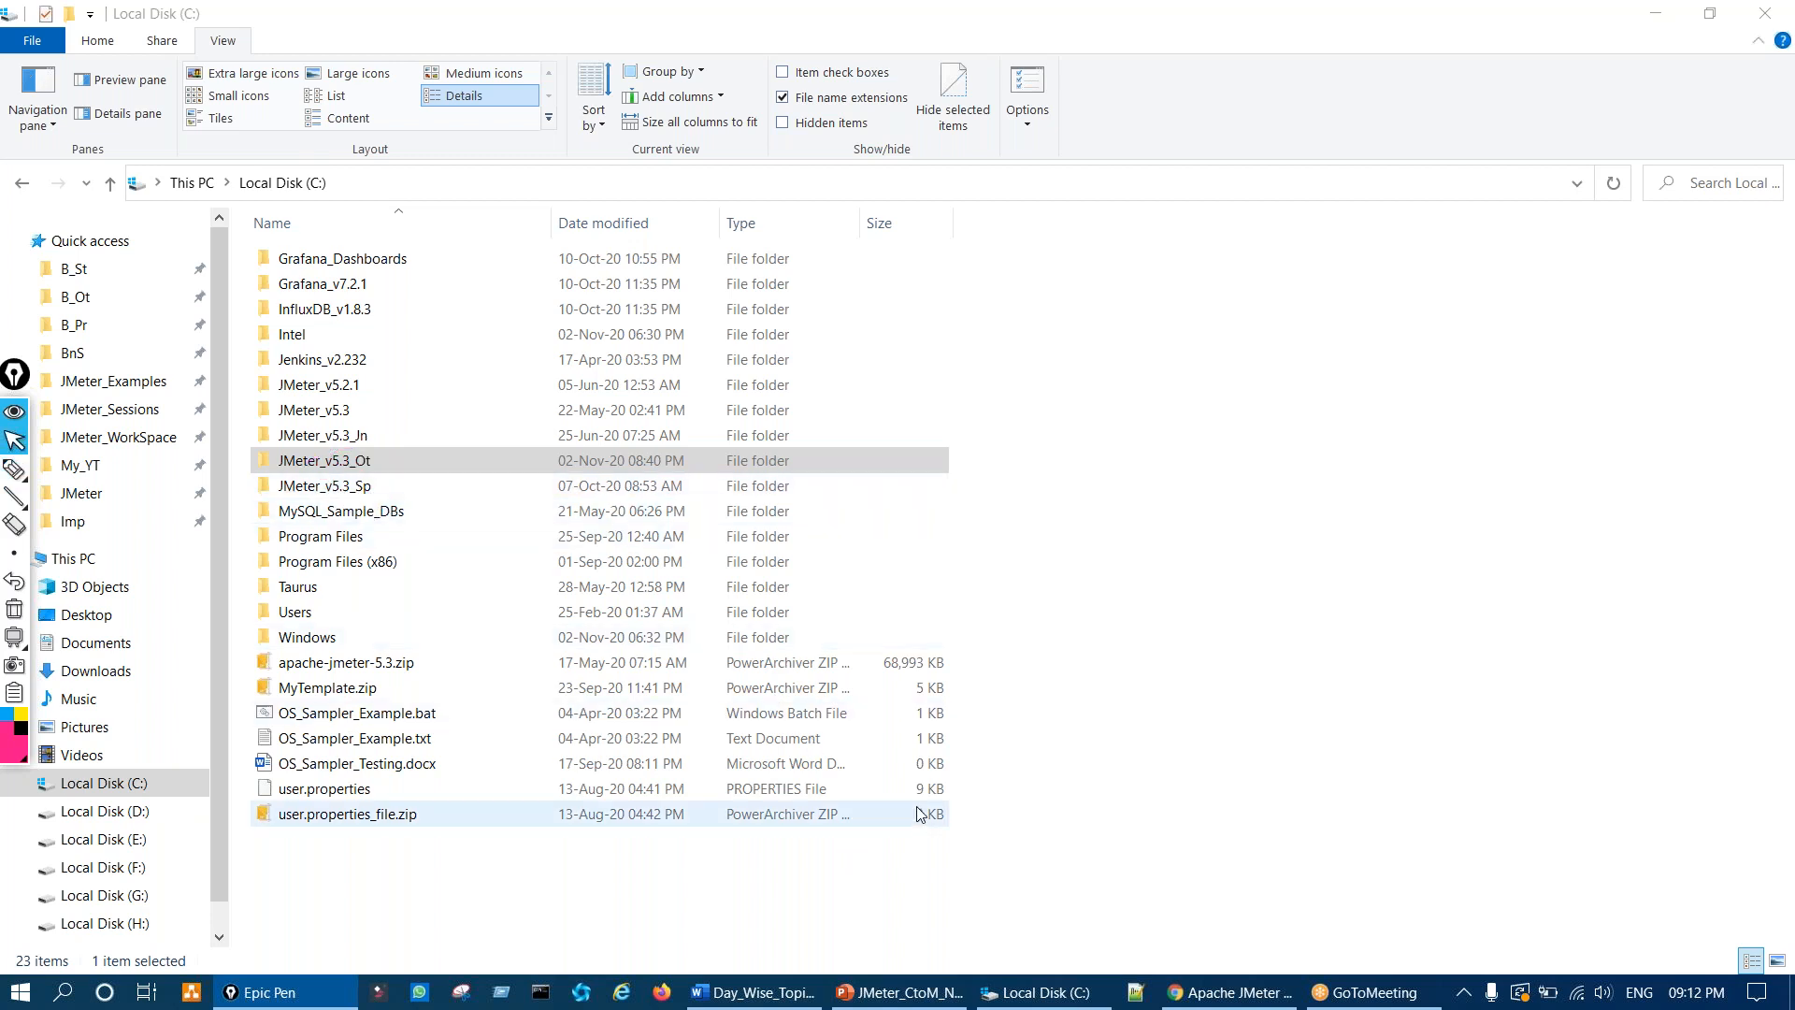
Step: Switch to the PowerPoint notes slide on the importance of launching JMeter from CLI or Non-GUI
left_click(892, 998)
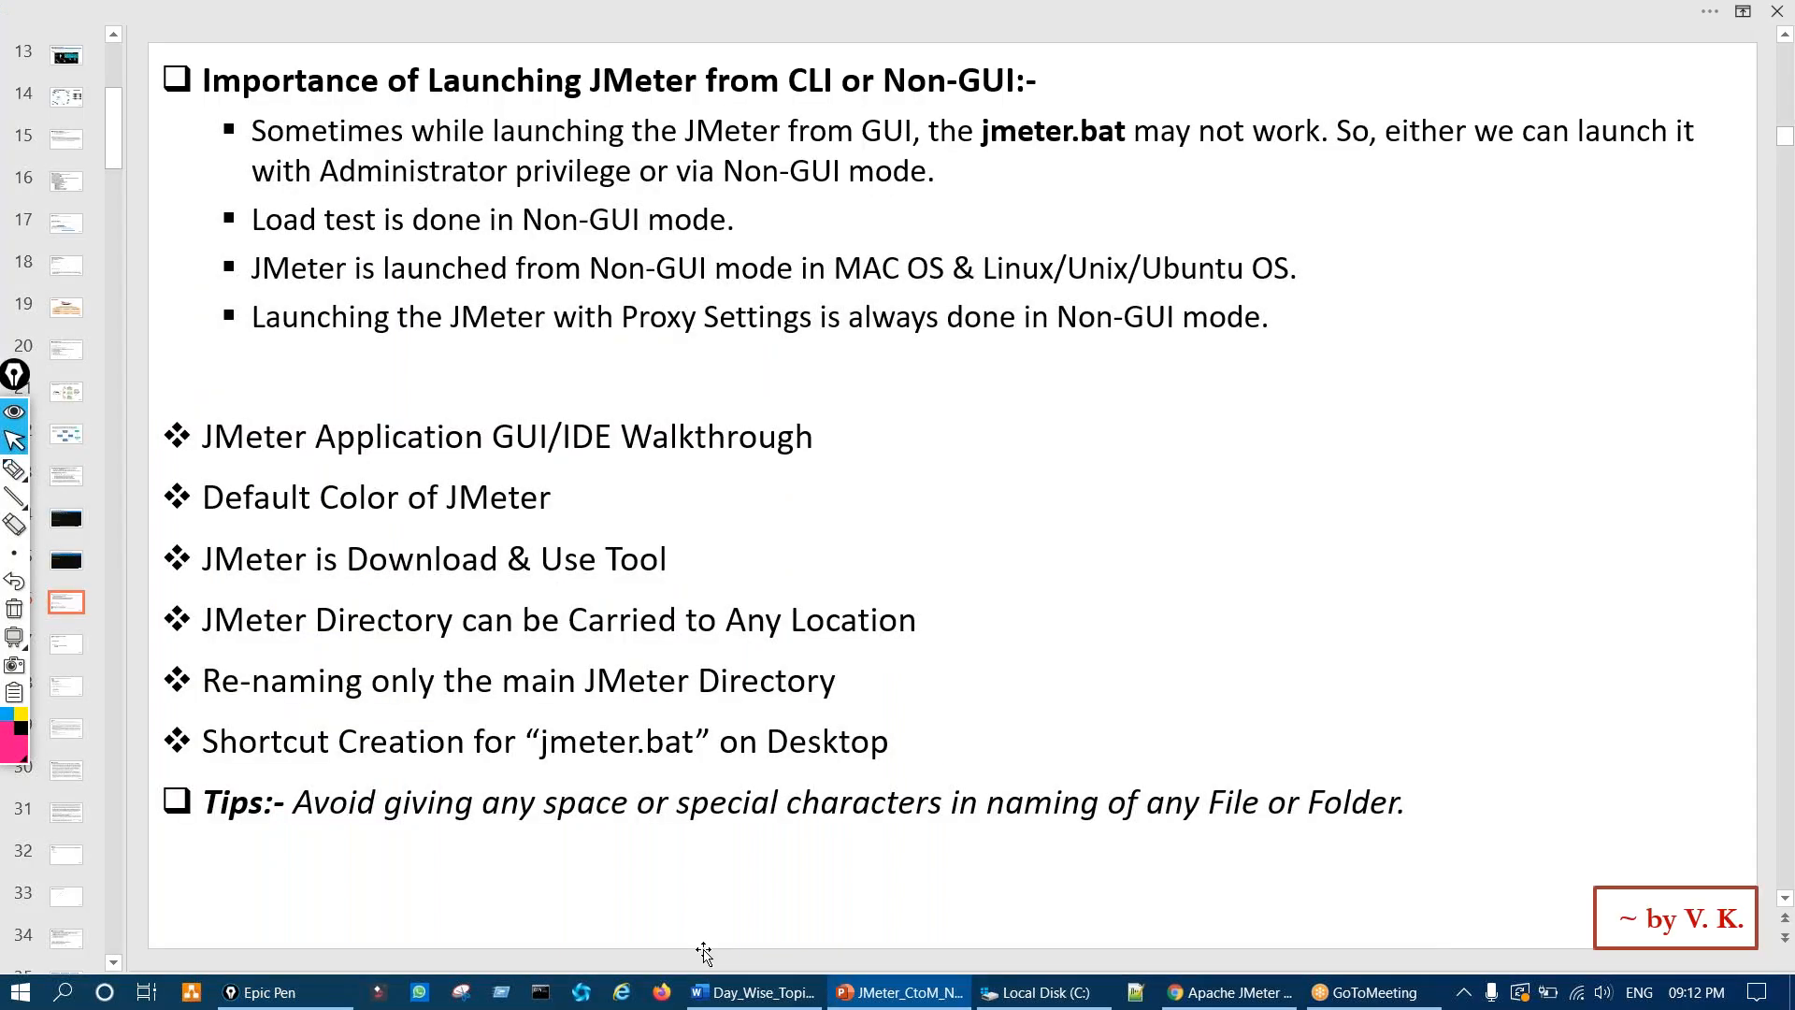
key("ctrl+shift+3")
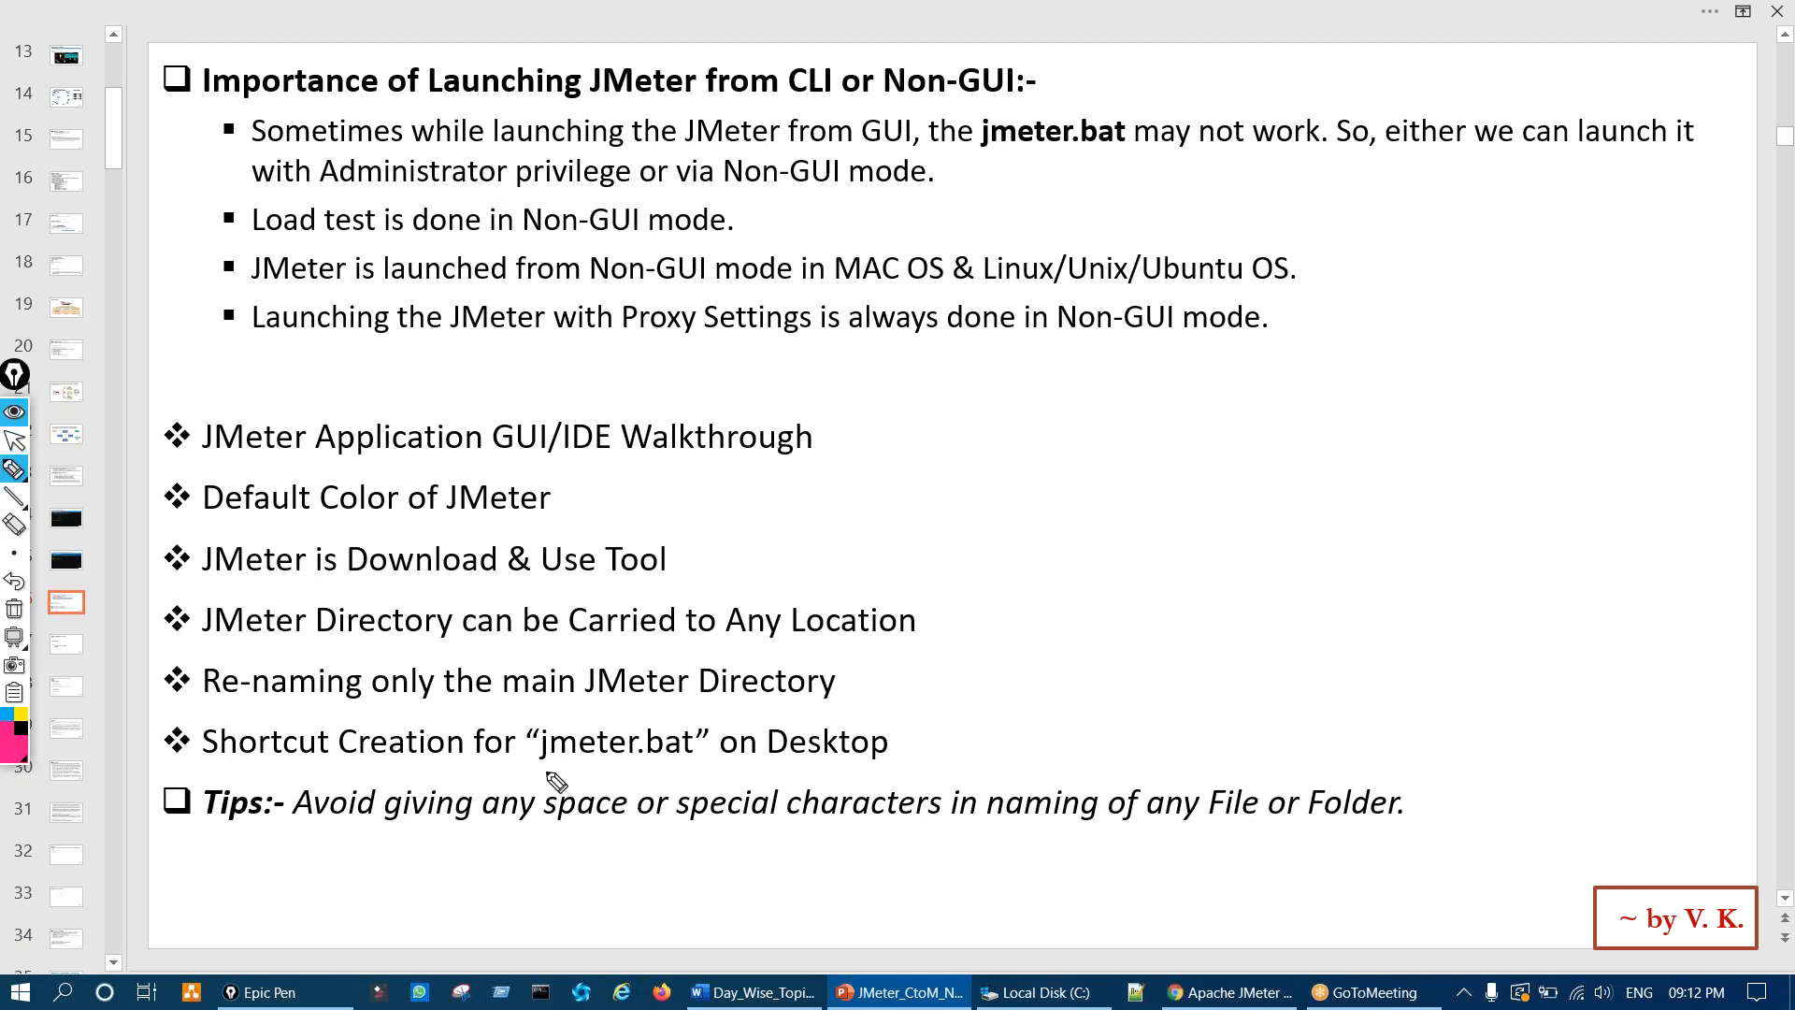
key("ctrl+shift+2")
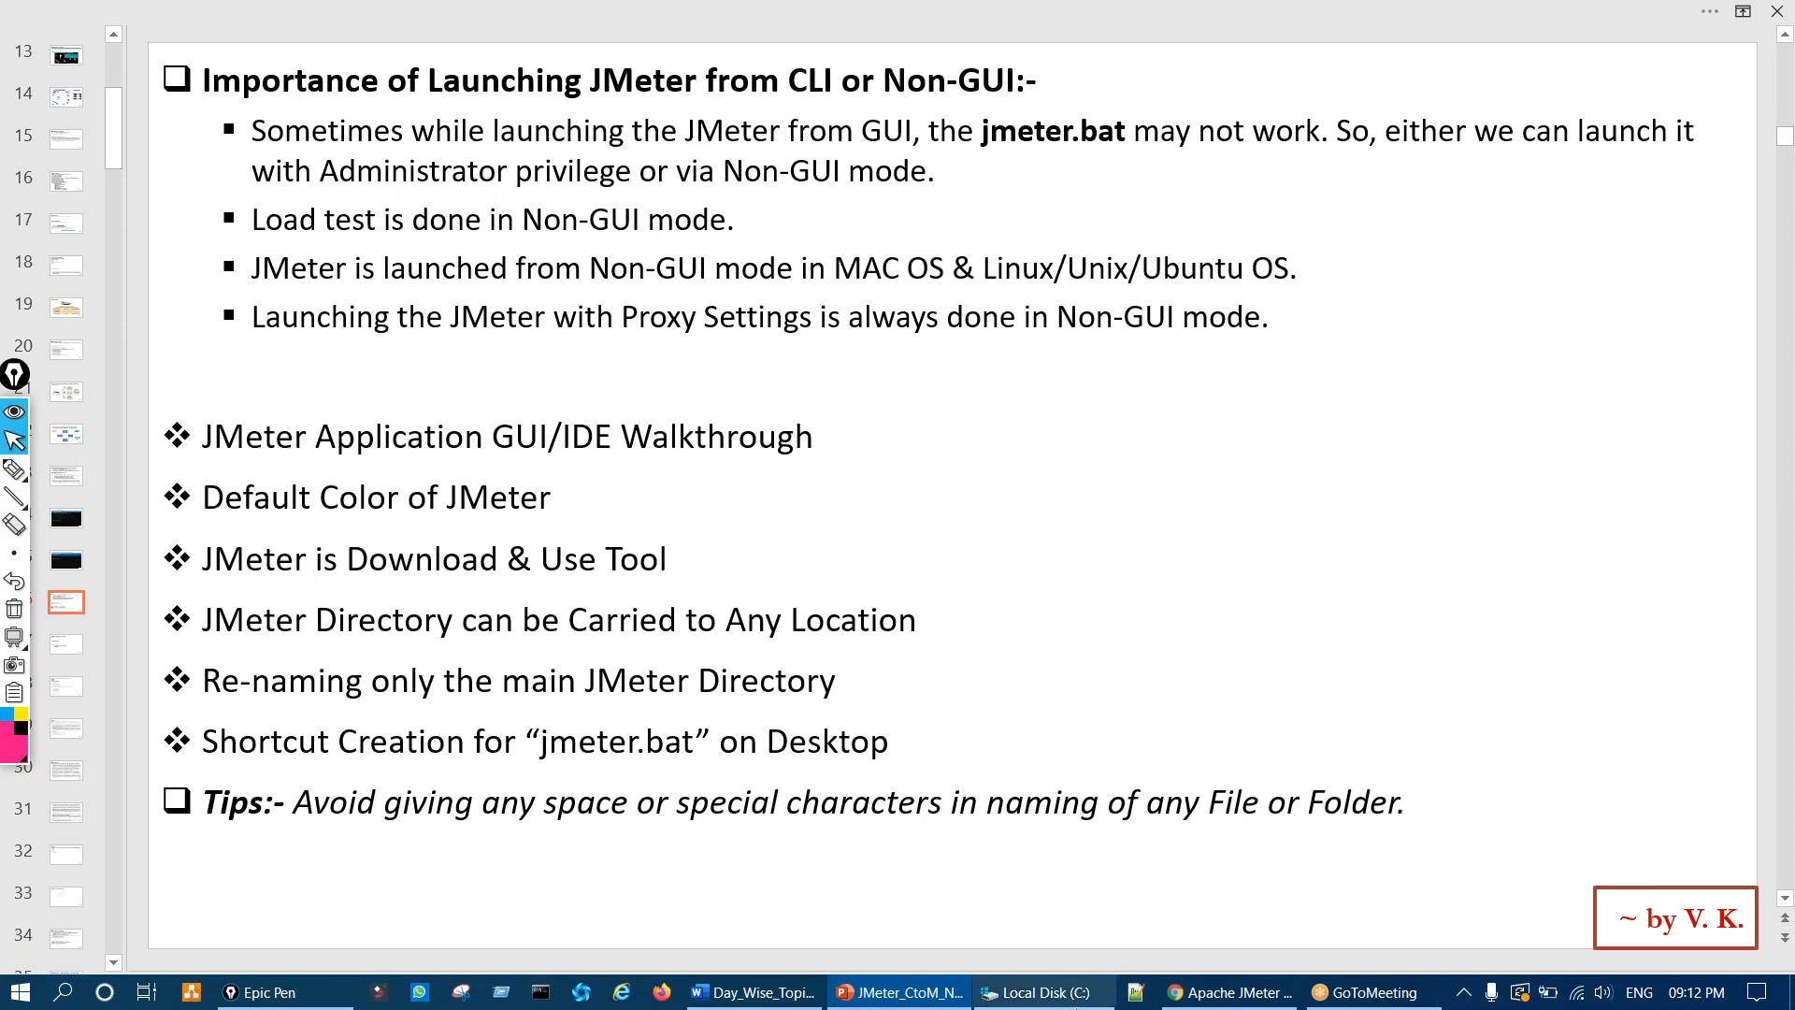
Step: Switch to File Explorer, open the bin folder inside JMeter_v5.3_Ot, and view the available actions for jmeter.bat
left_click(1063, 998)
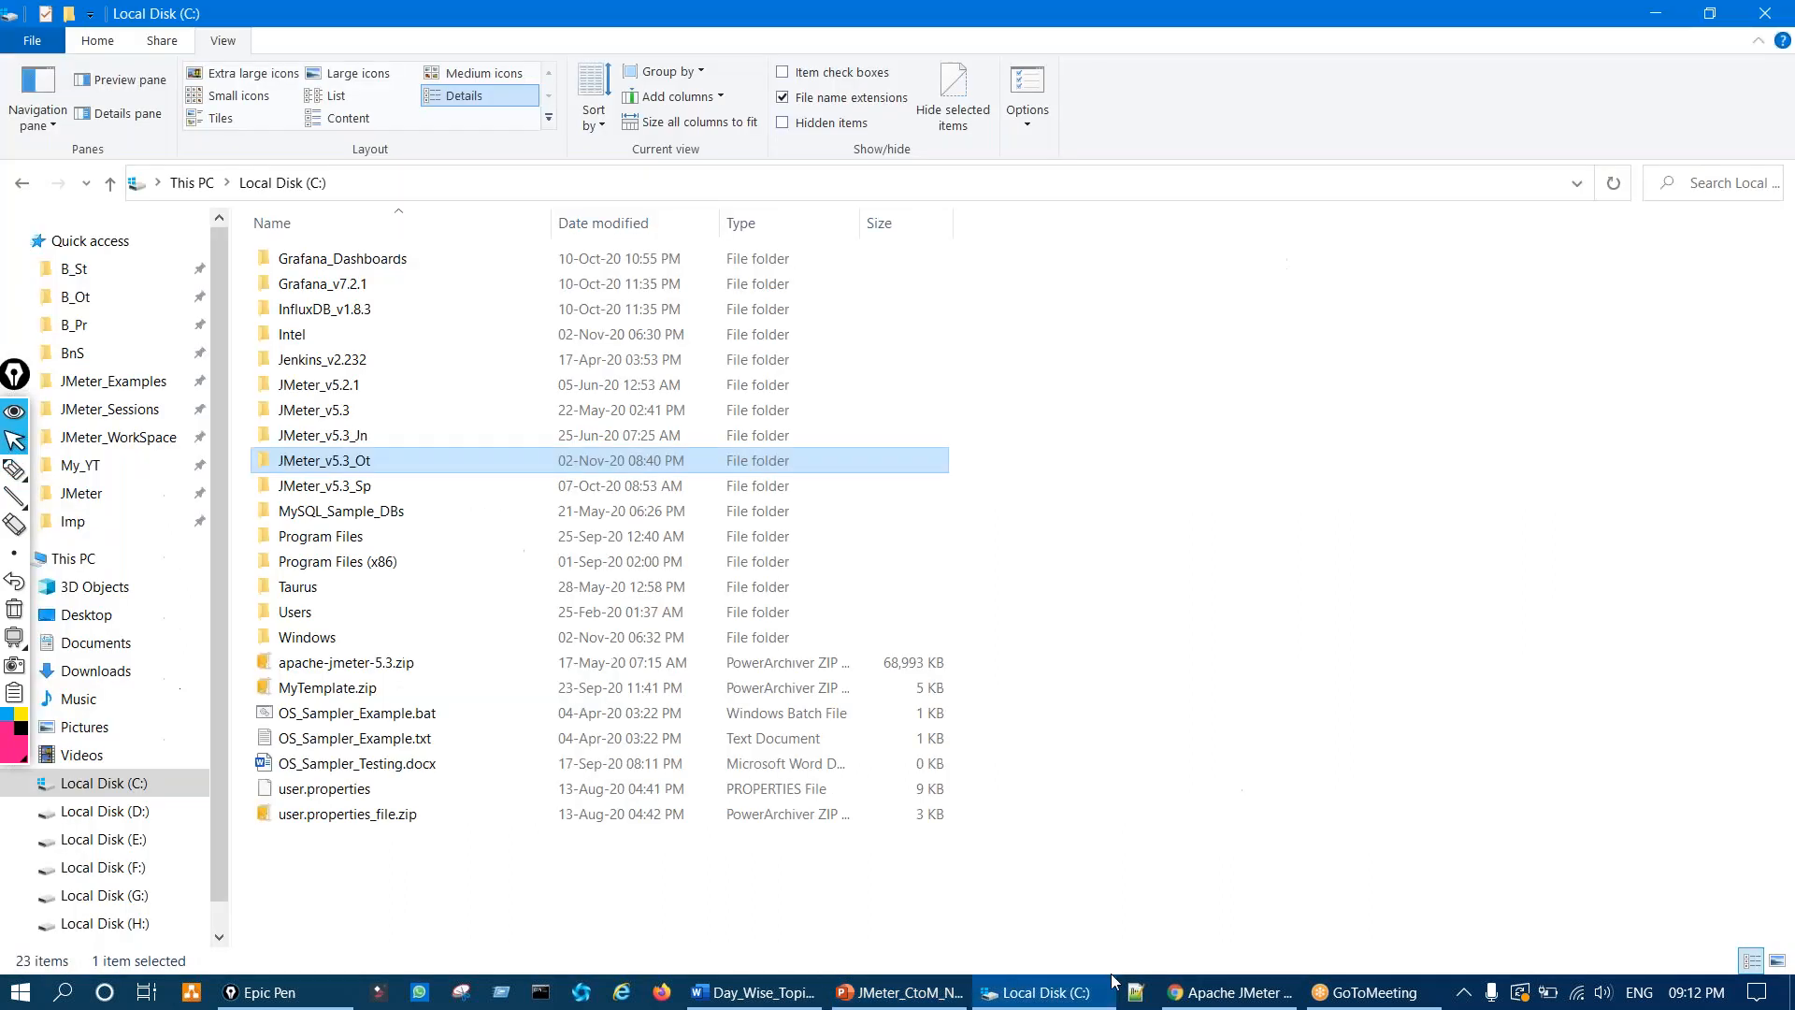
double_click(388, 468)
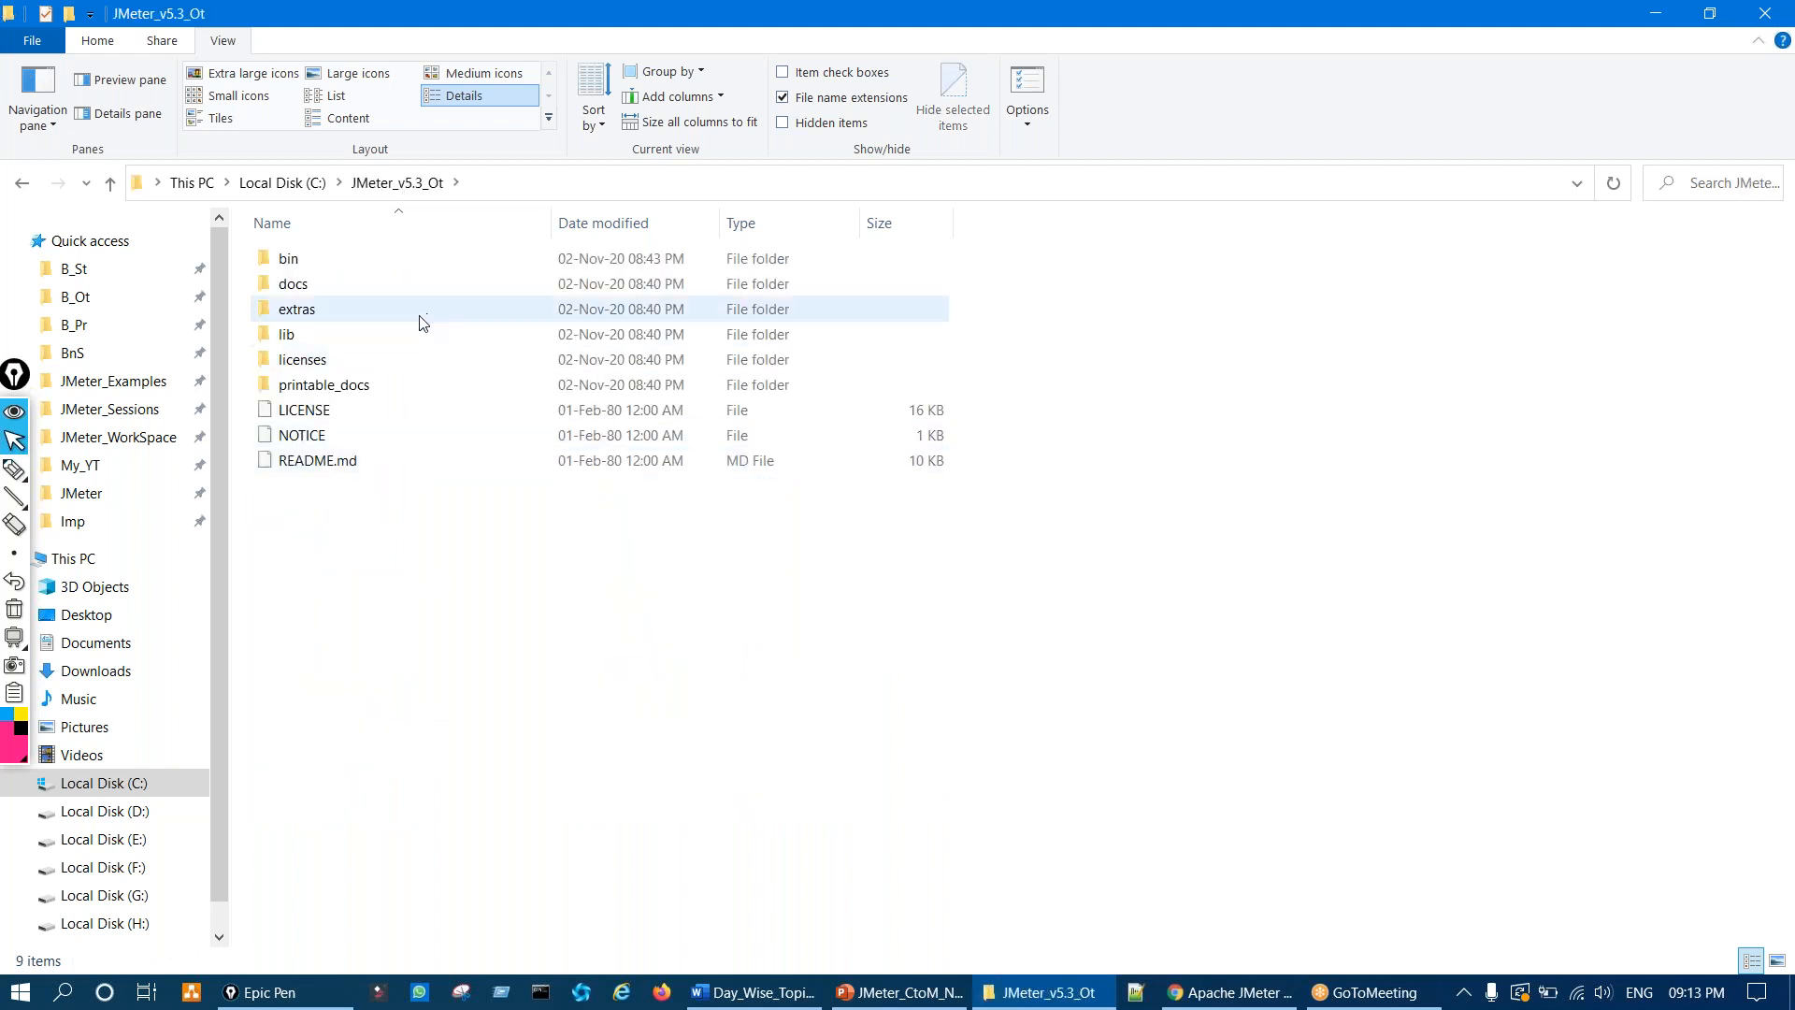
double_click(322, 258)
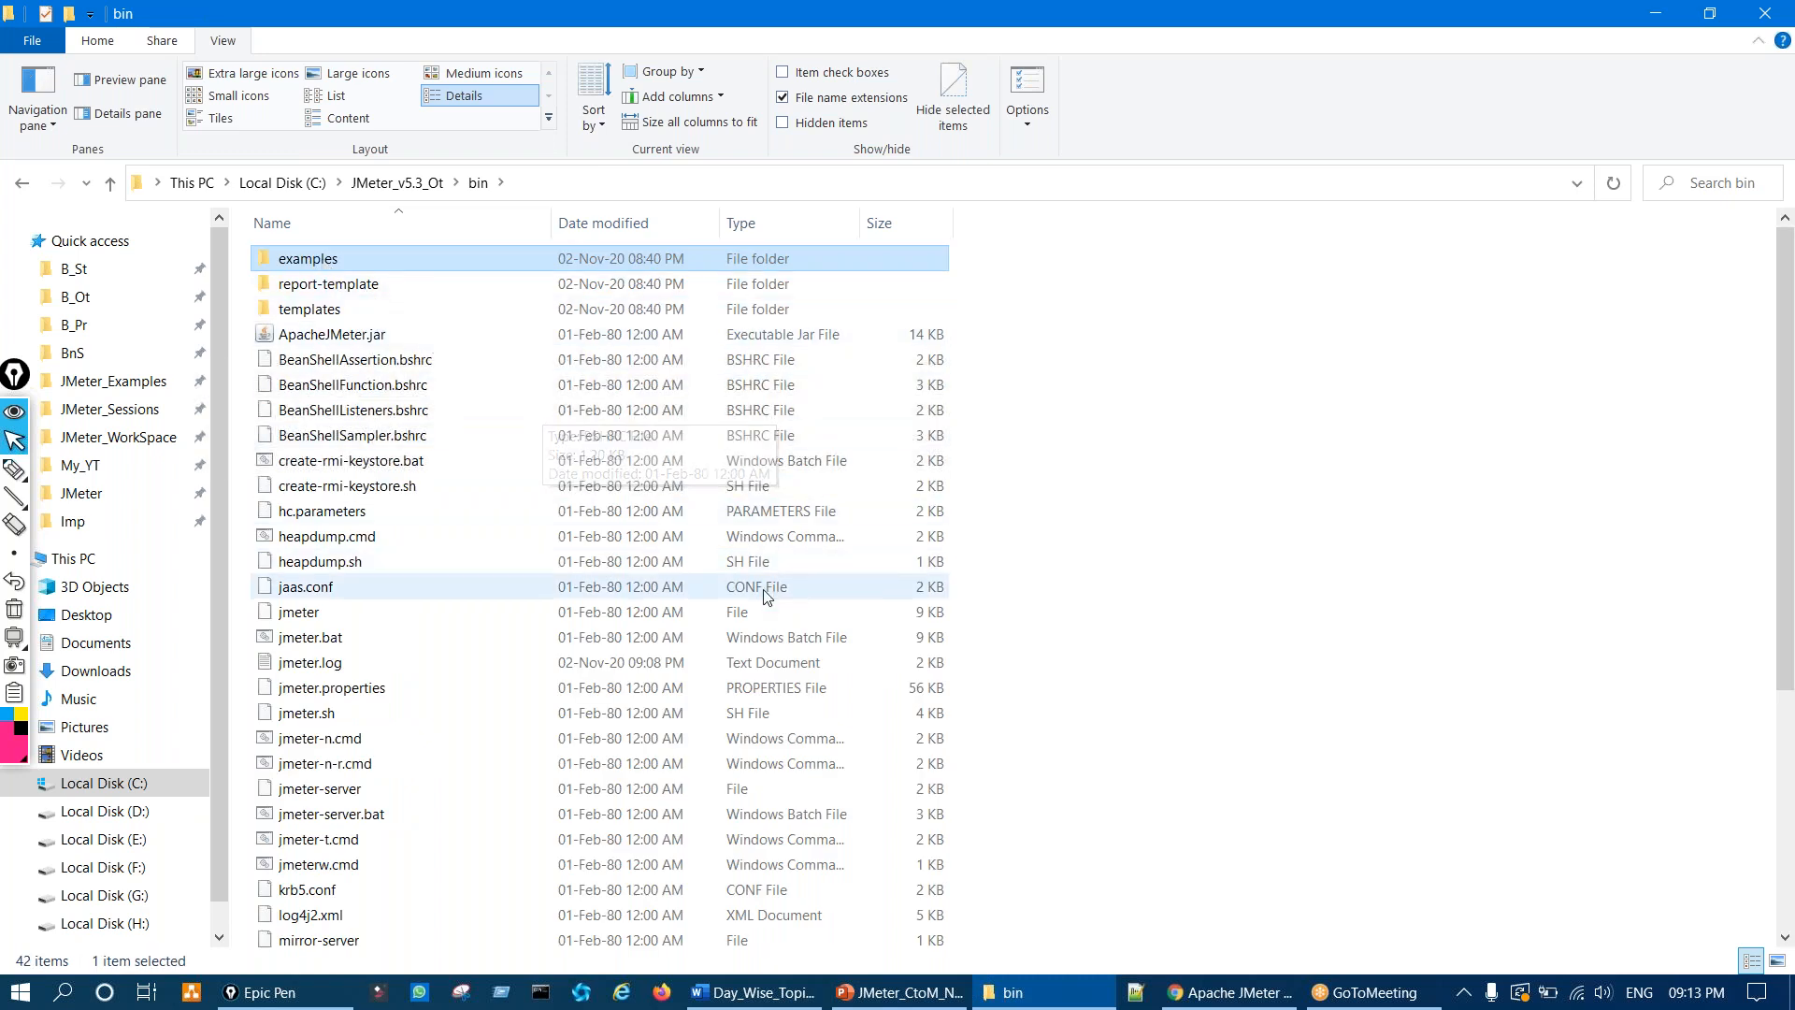
right_click(327, 638)
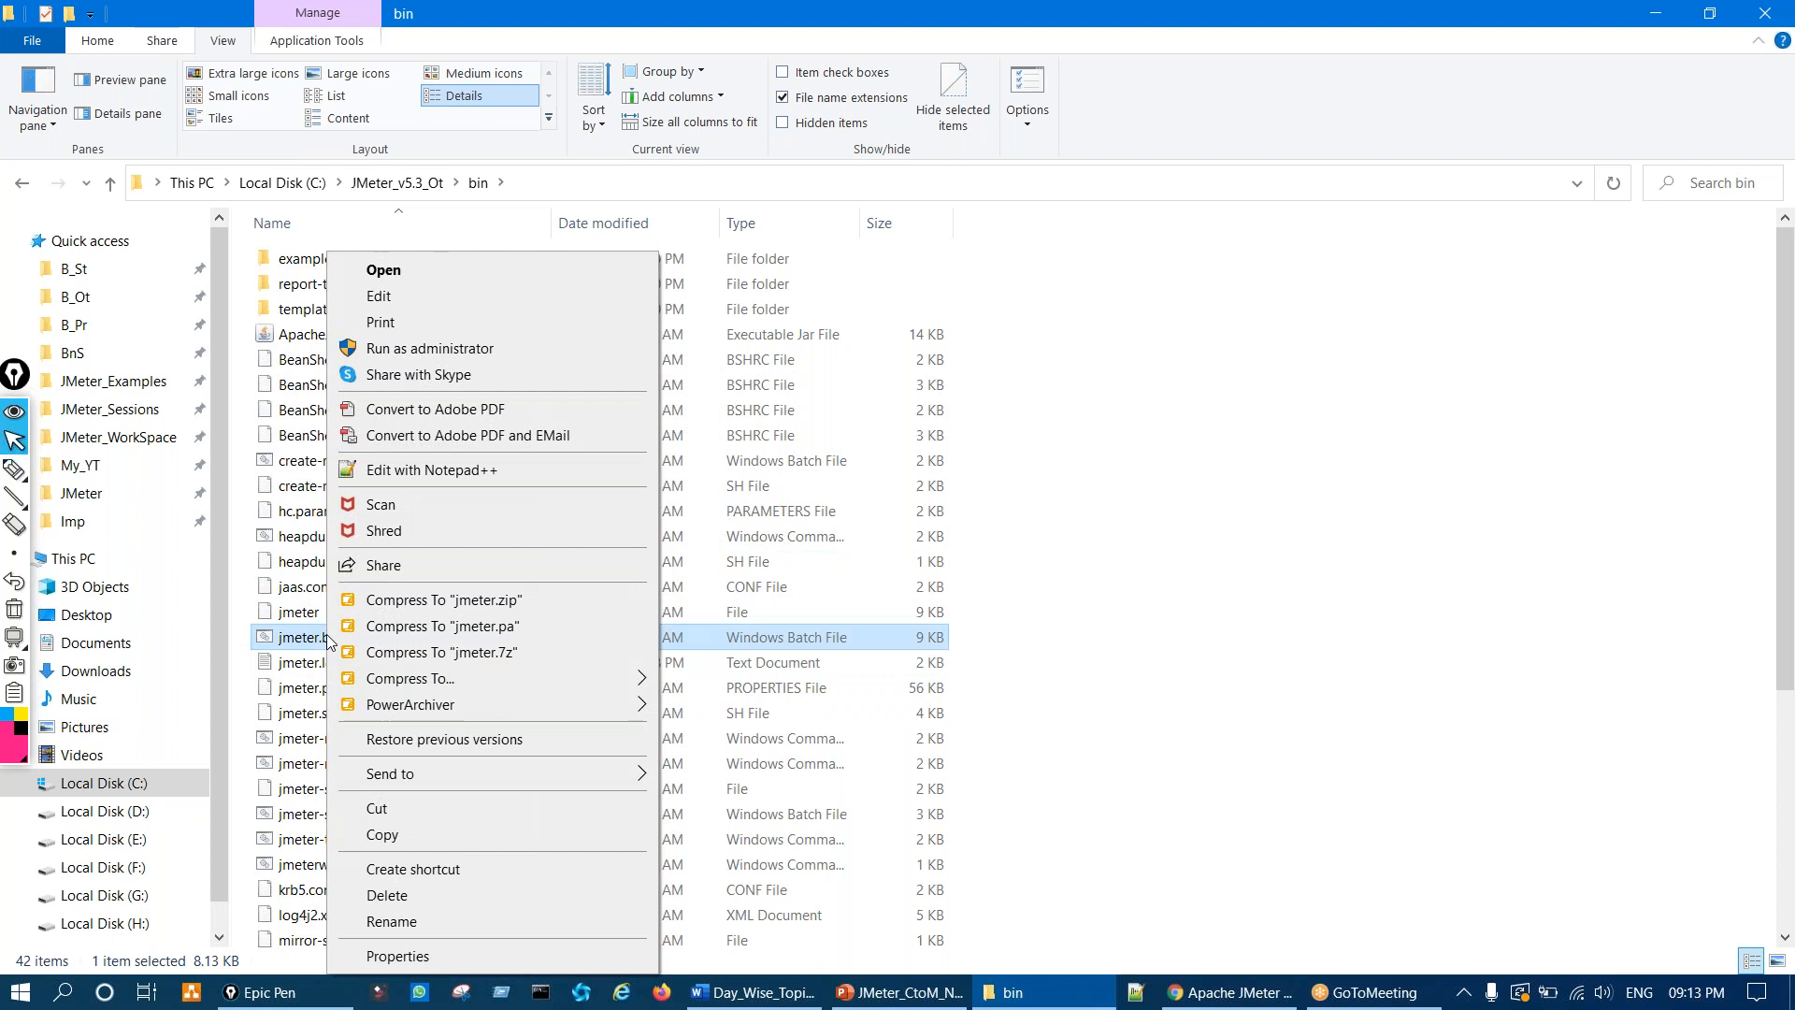
left_click(1242, 687)
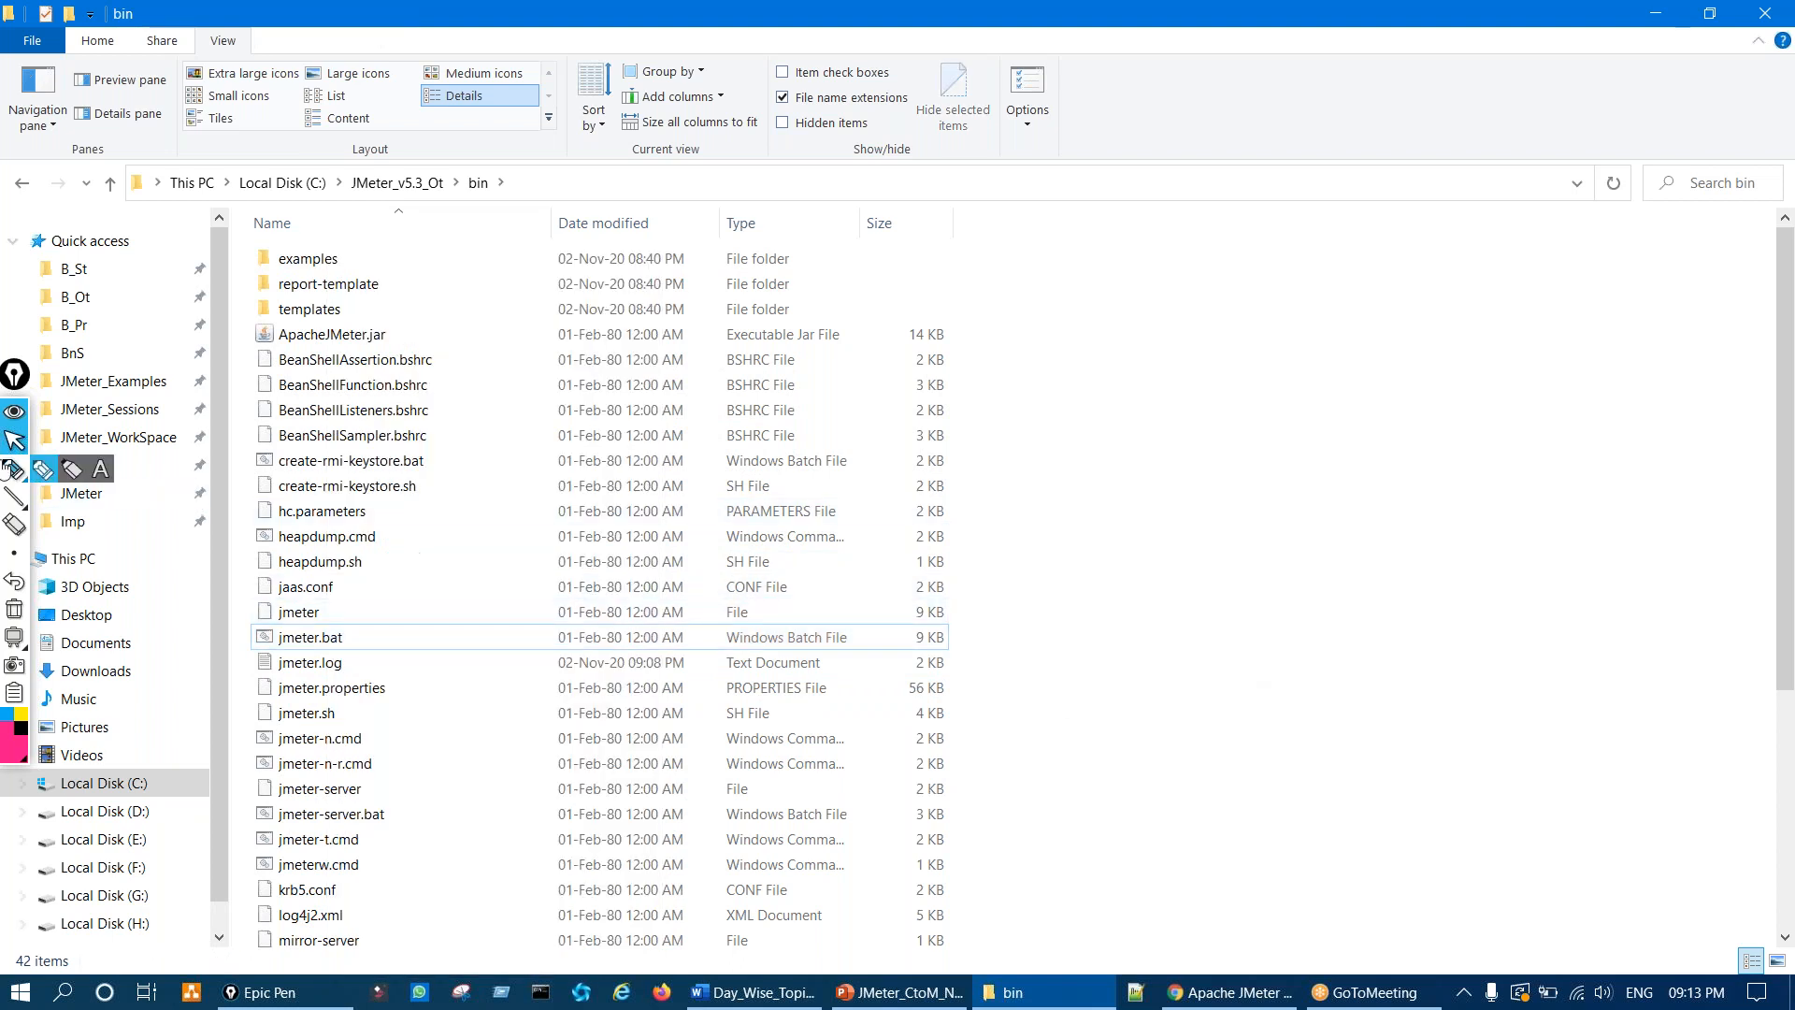
Step: Mark the folder path up to bin and circle jmeter.bat with the pen, clear all marks, and put the pen away
left_click(45, 470)
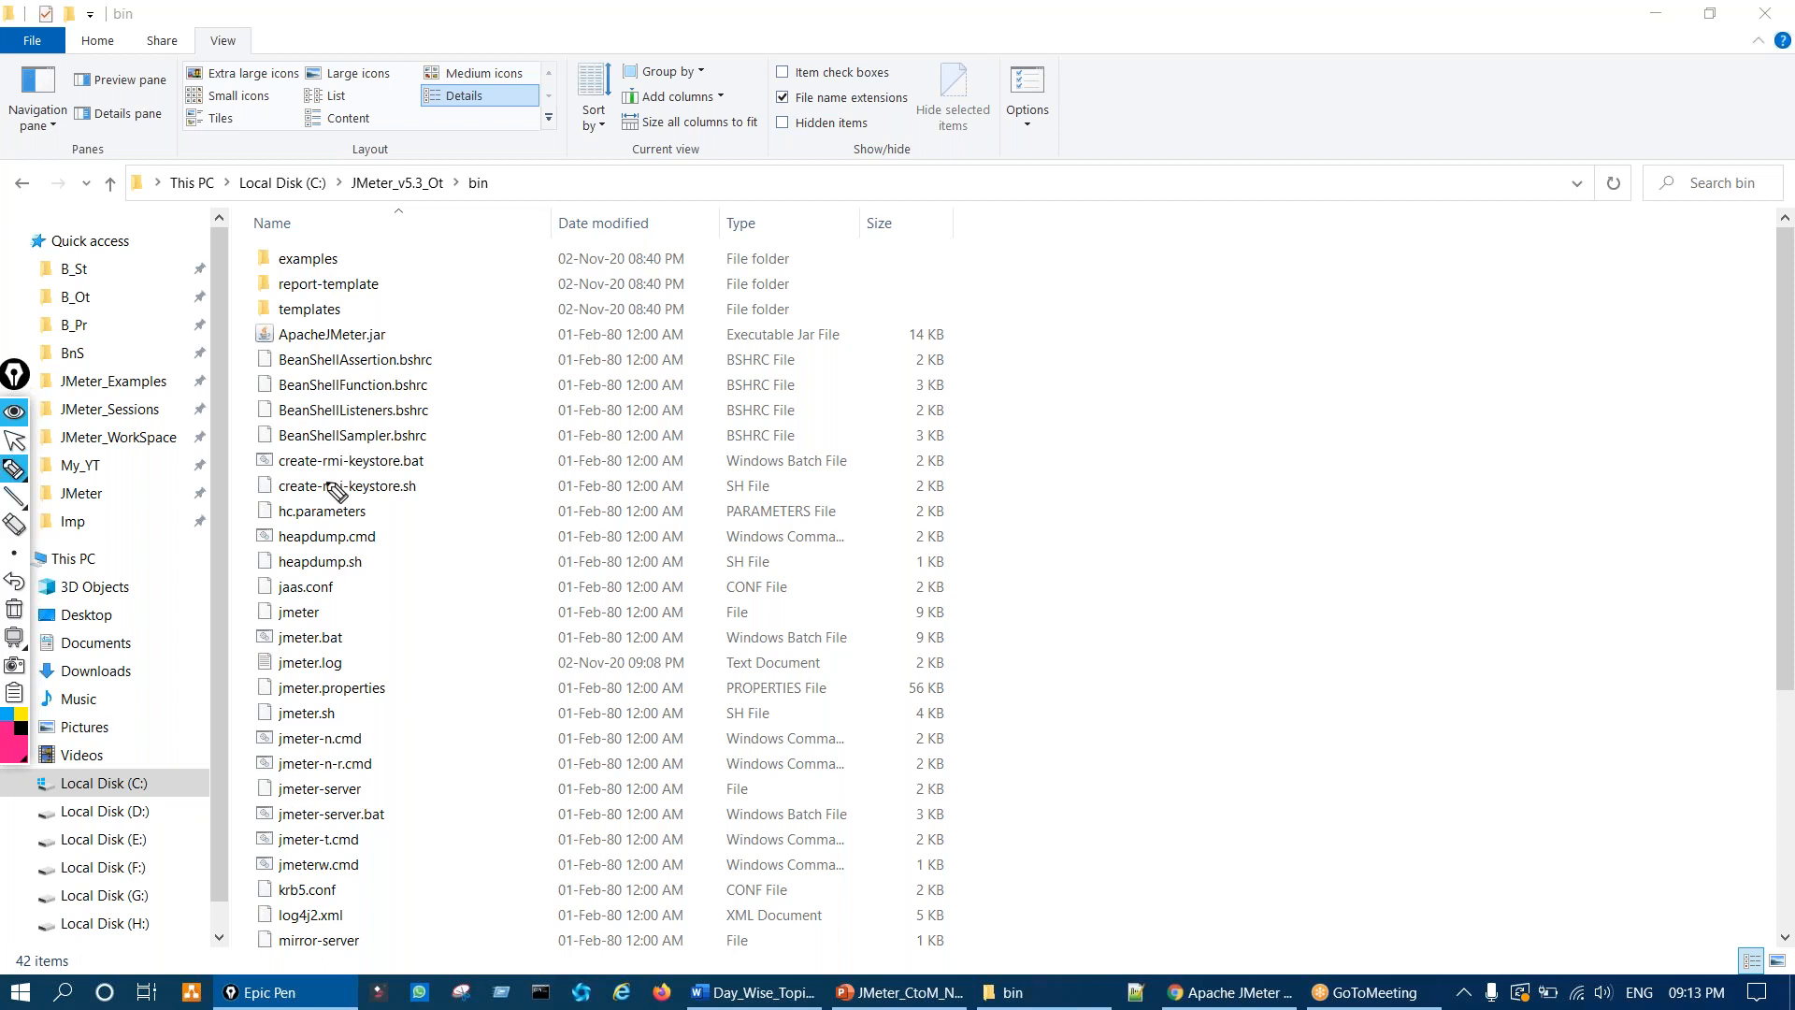
mouse_move(316, 152)
left_mouse_down()
mouse_move(307, 192)
mouse_move(440, 200)
mouse_move(432, 221)
left_mouse_up()
mouse_move(499, 168)
left_mouse_down()
mouse_move(510, 208)
mouse_move(494, 200)
left_mouse_up()
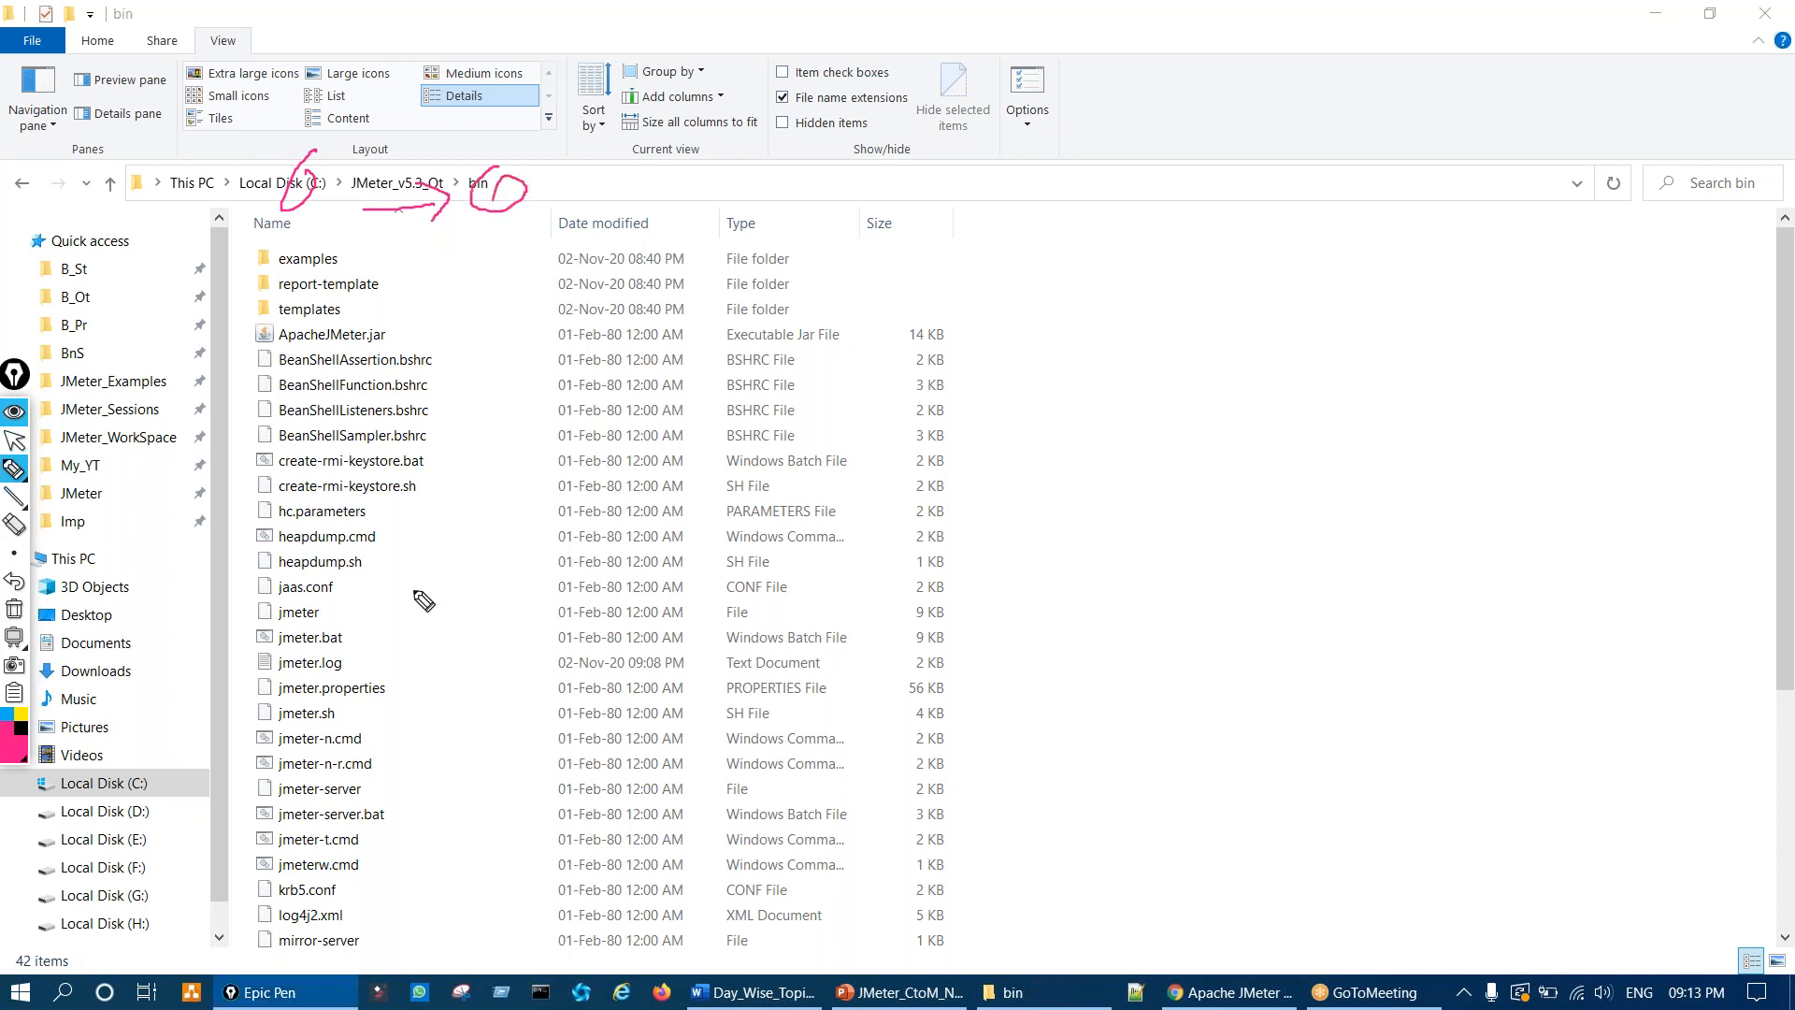
left_click_drag(412, 539, 427, 764)
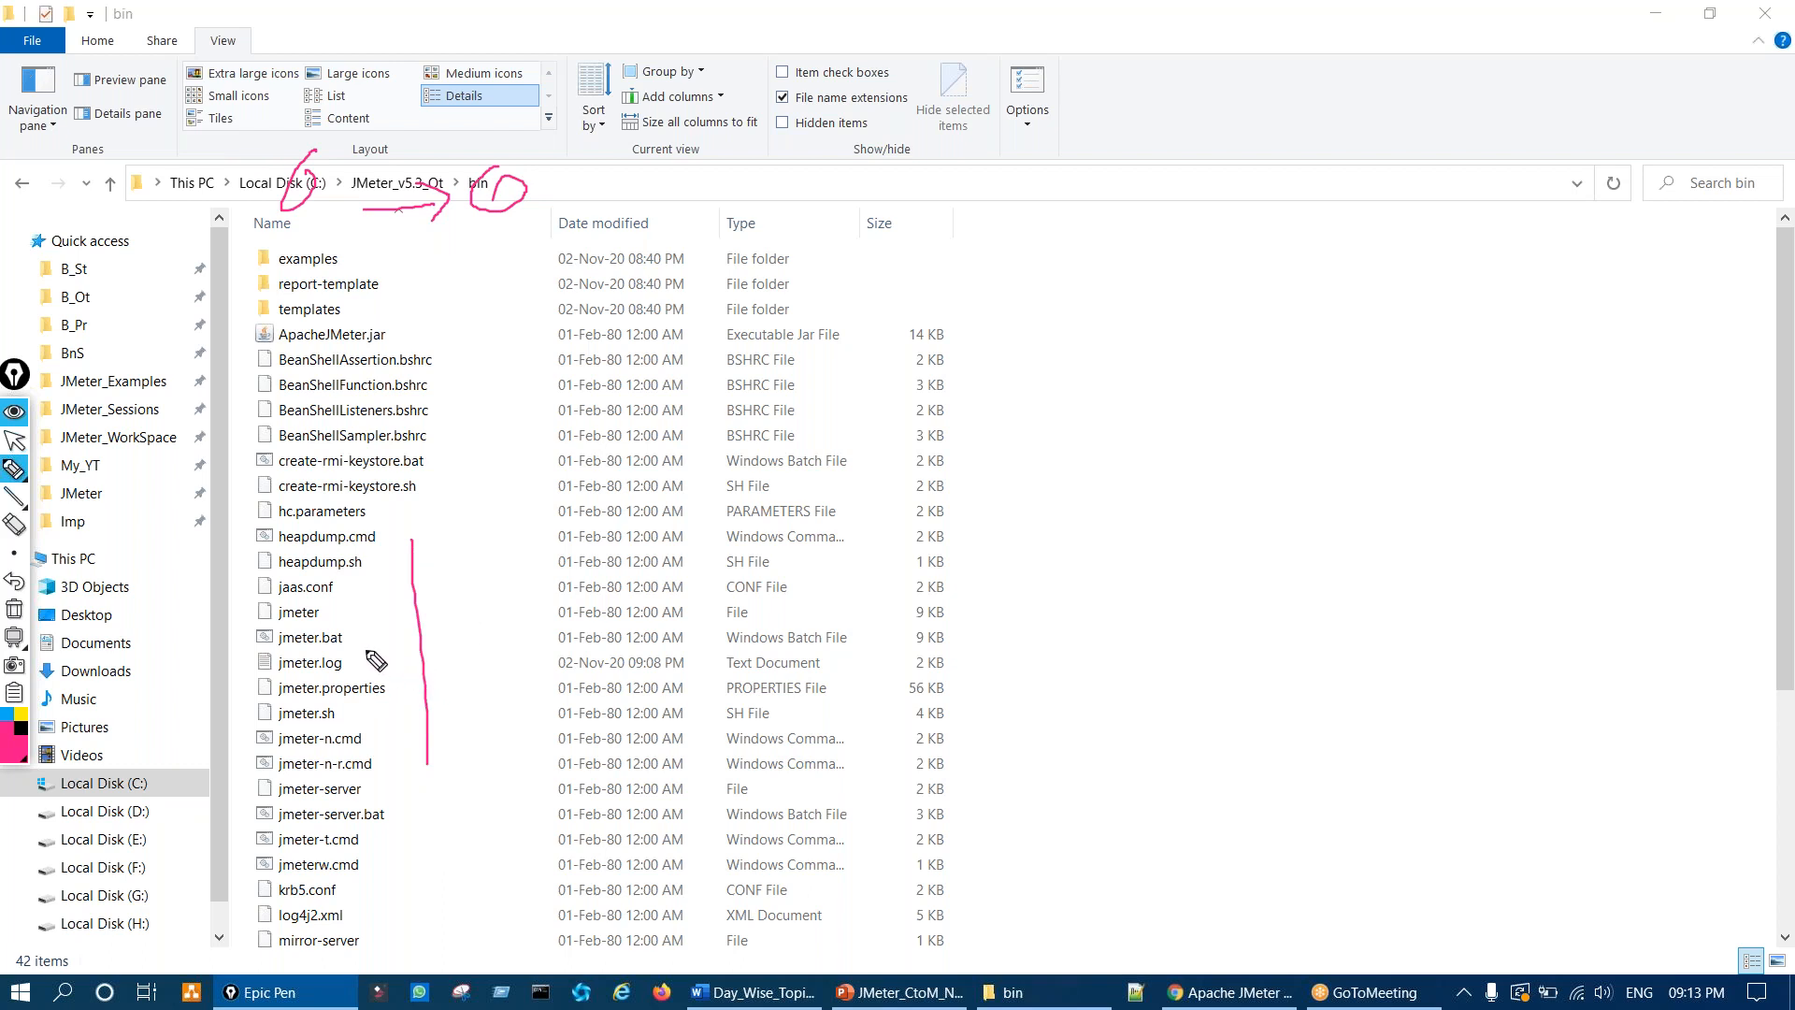
mouse_move(339, 639)
left_mouse_down()
mouse_move(257, 643)
mouse_move(280, 654)
mouse_move(366, 620)
mouse_move(330, 614)
mouse_move(484, 574)
mouse_move(471, 534)
left_mouse_up()
mouse_move(394, 596)
left_mouse_down()
mouse_move(397, 627)
mouse_move(444, 637)
left_mouse_up()
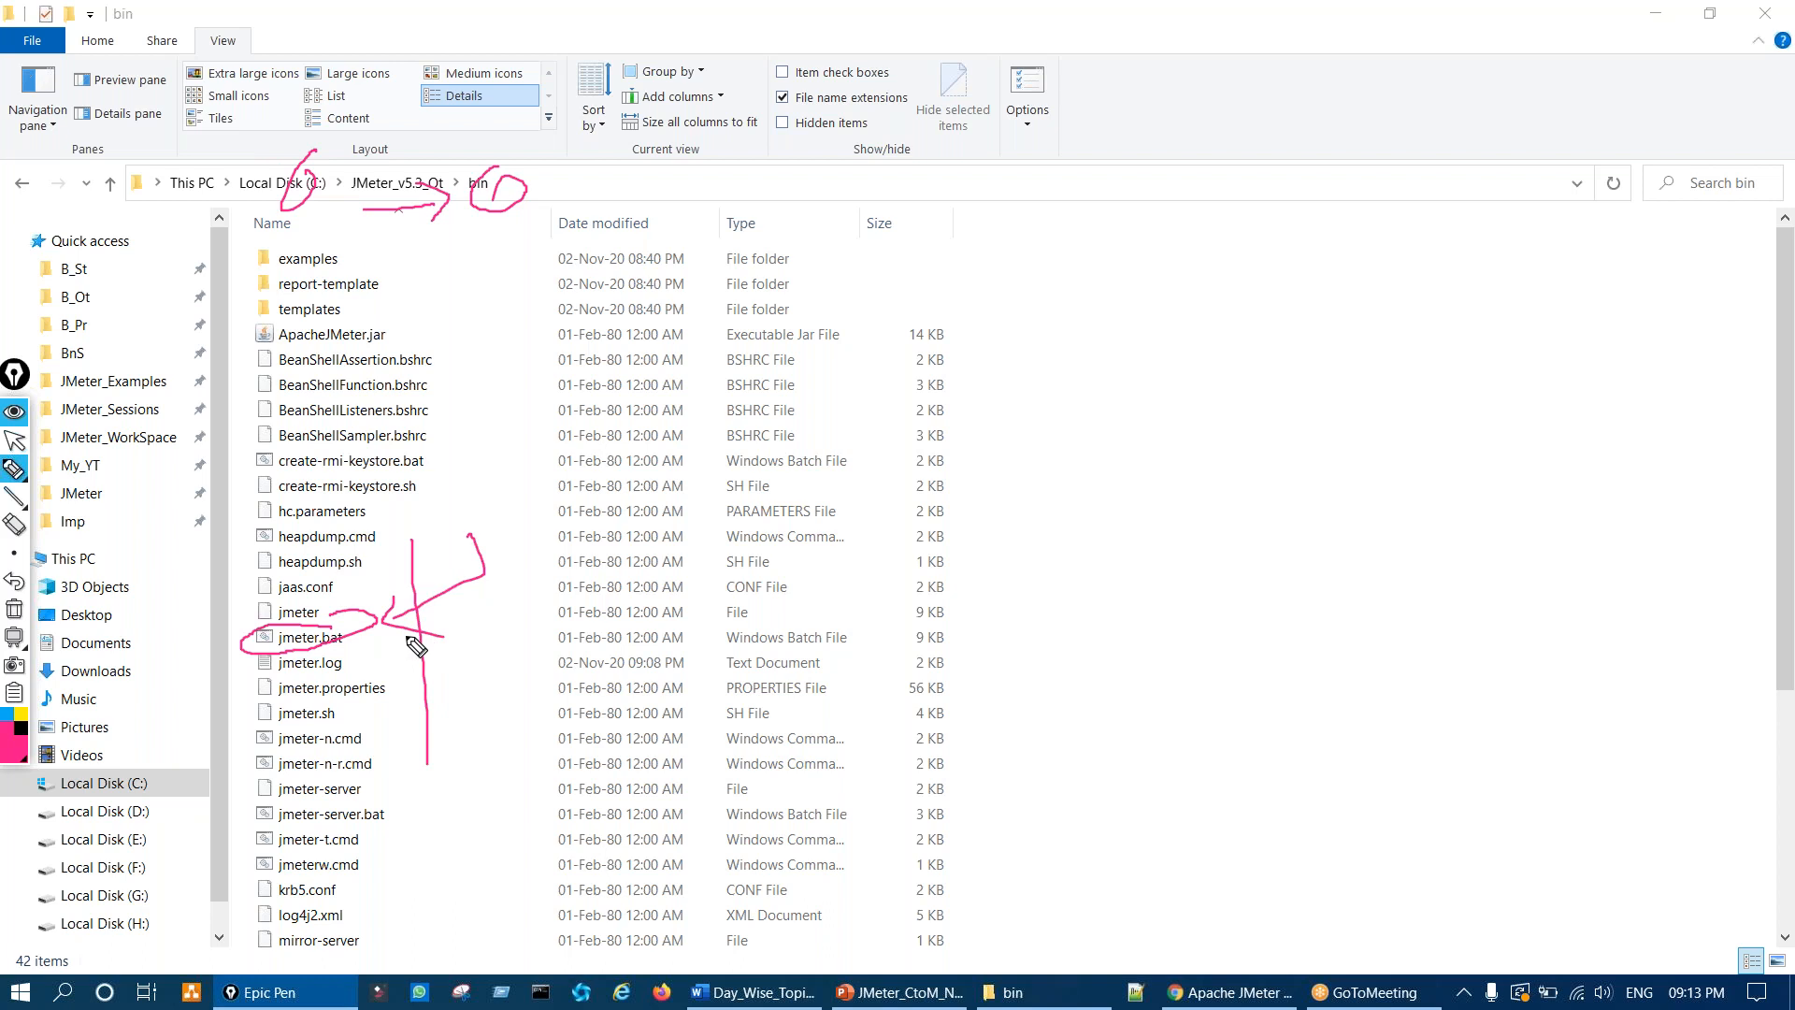
key("ctrl+shift+7")
key("ctrl+shift+2")
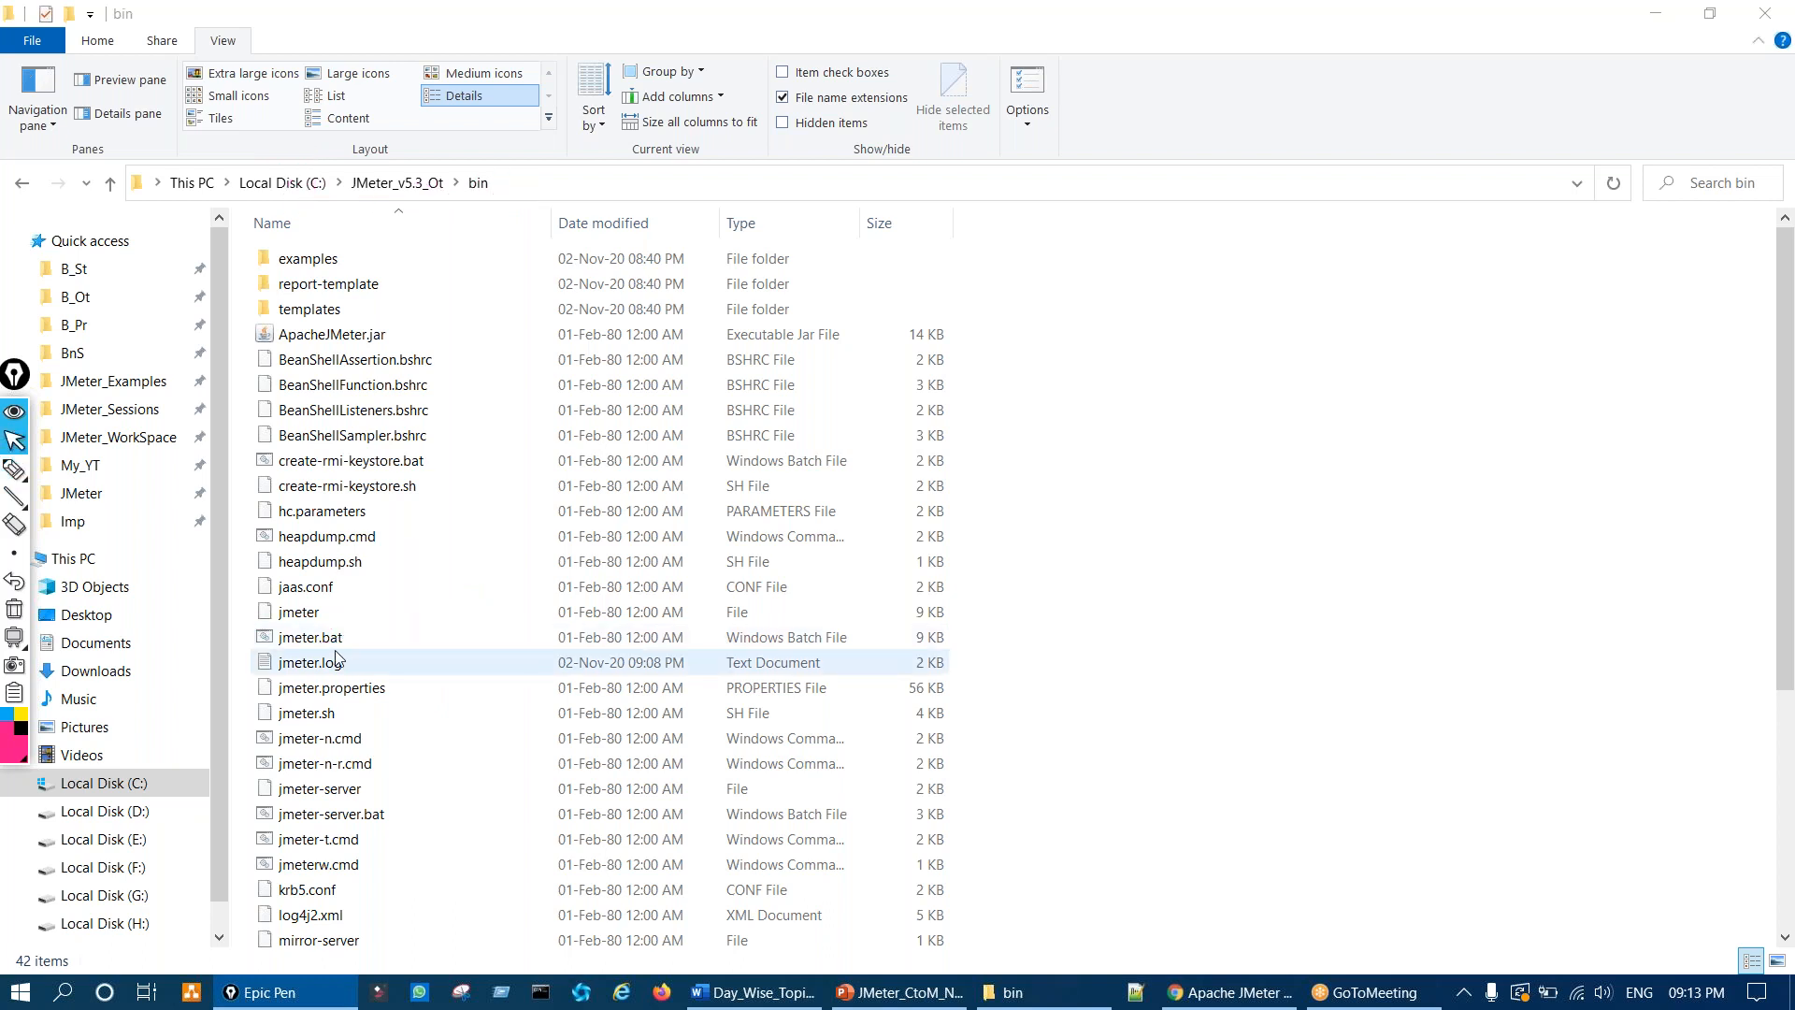
Step: Copy jmeter.bat from the bin folder and paste it as a shortcut on the desktop
left_click(329, 647)
right_click(329, 654)
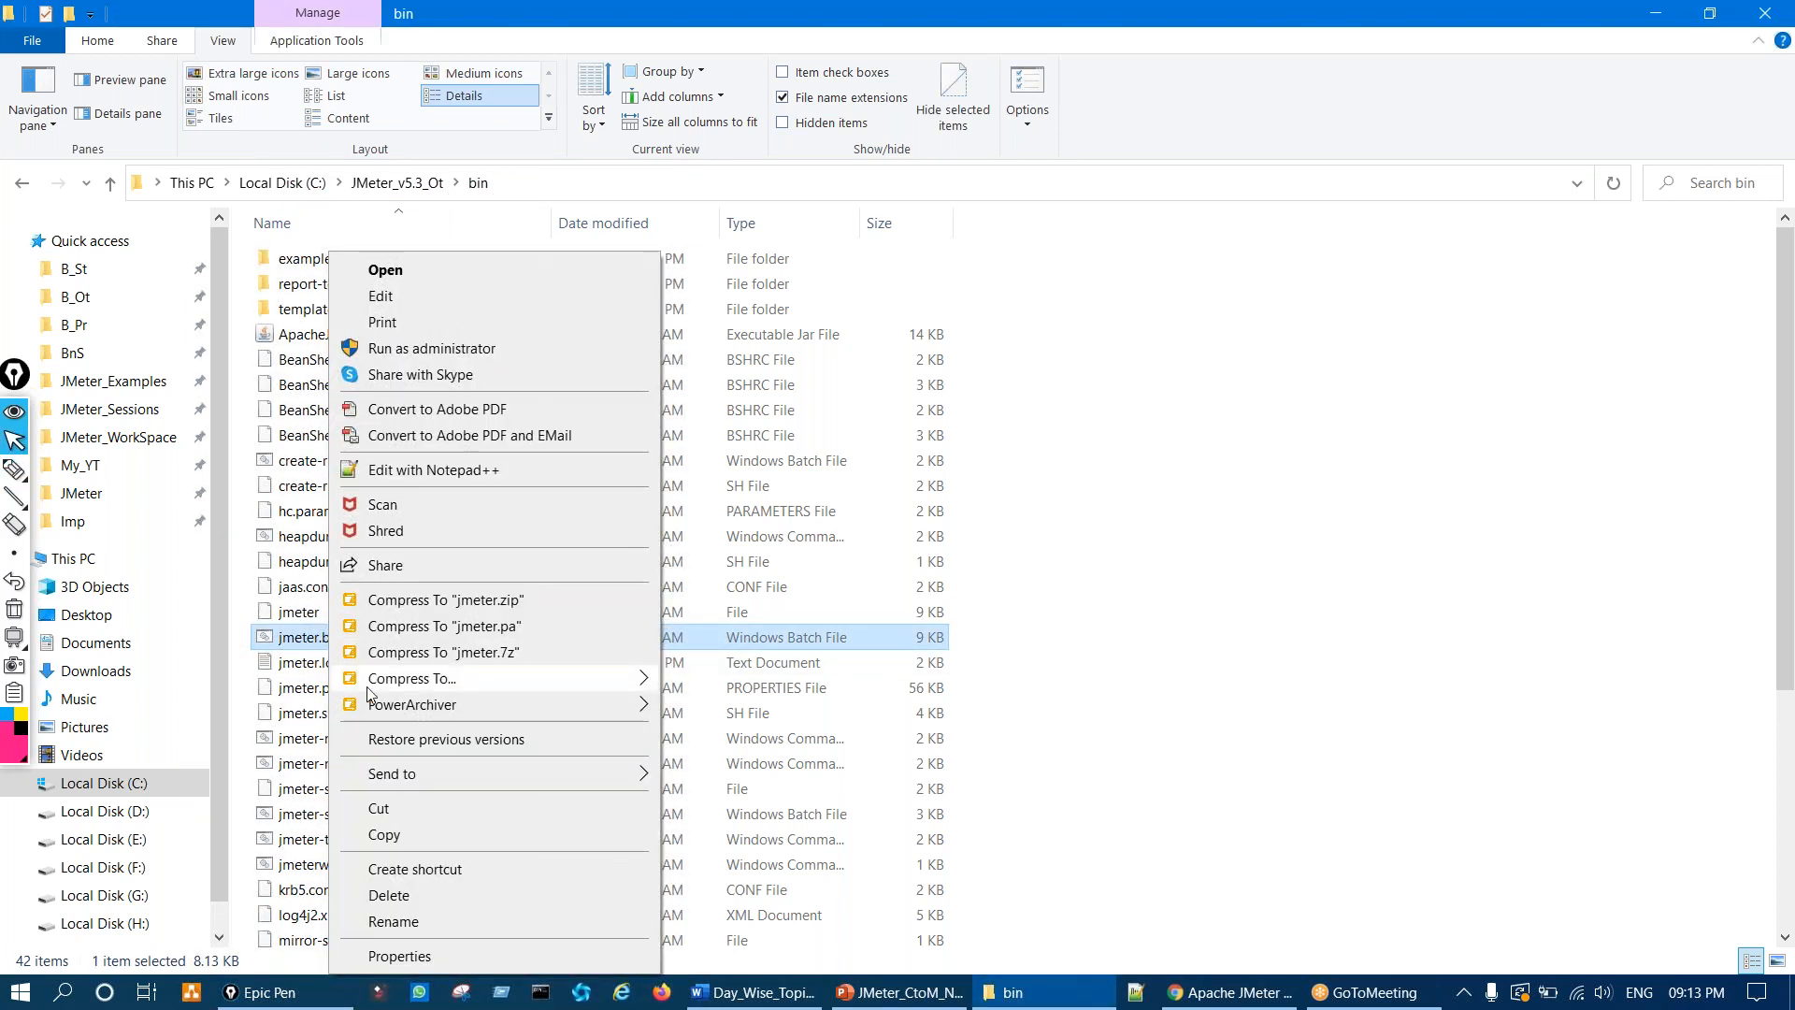
left_click(381, 835)
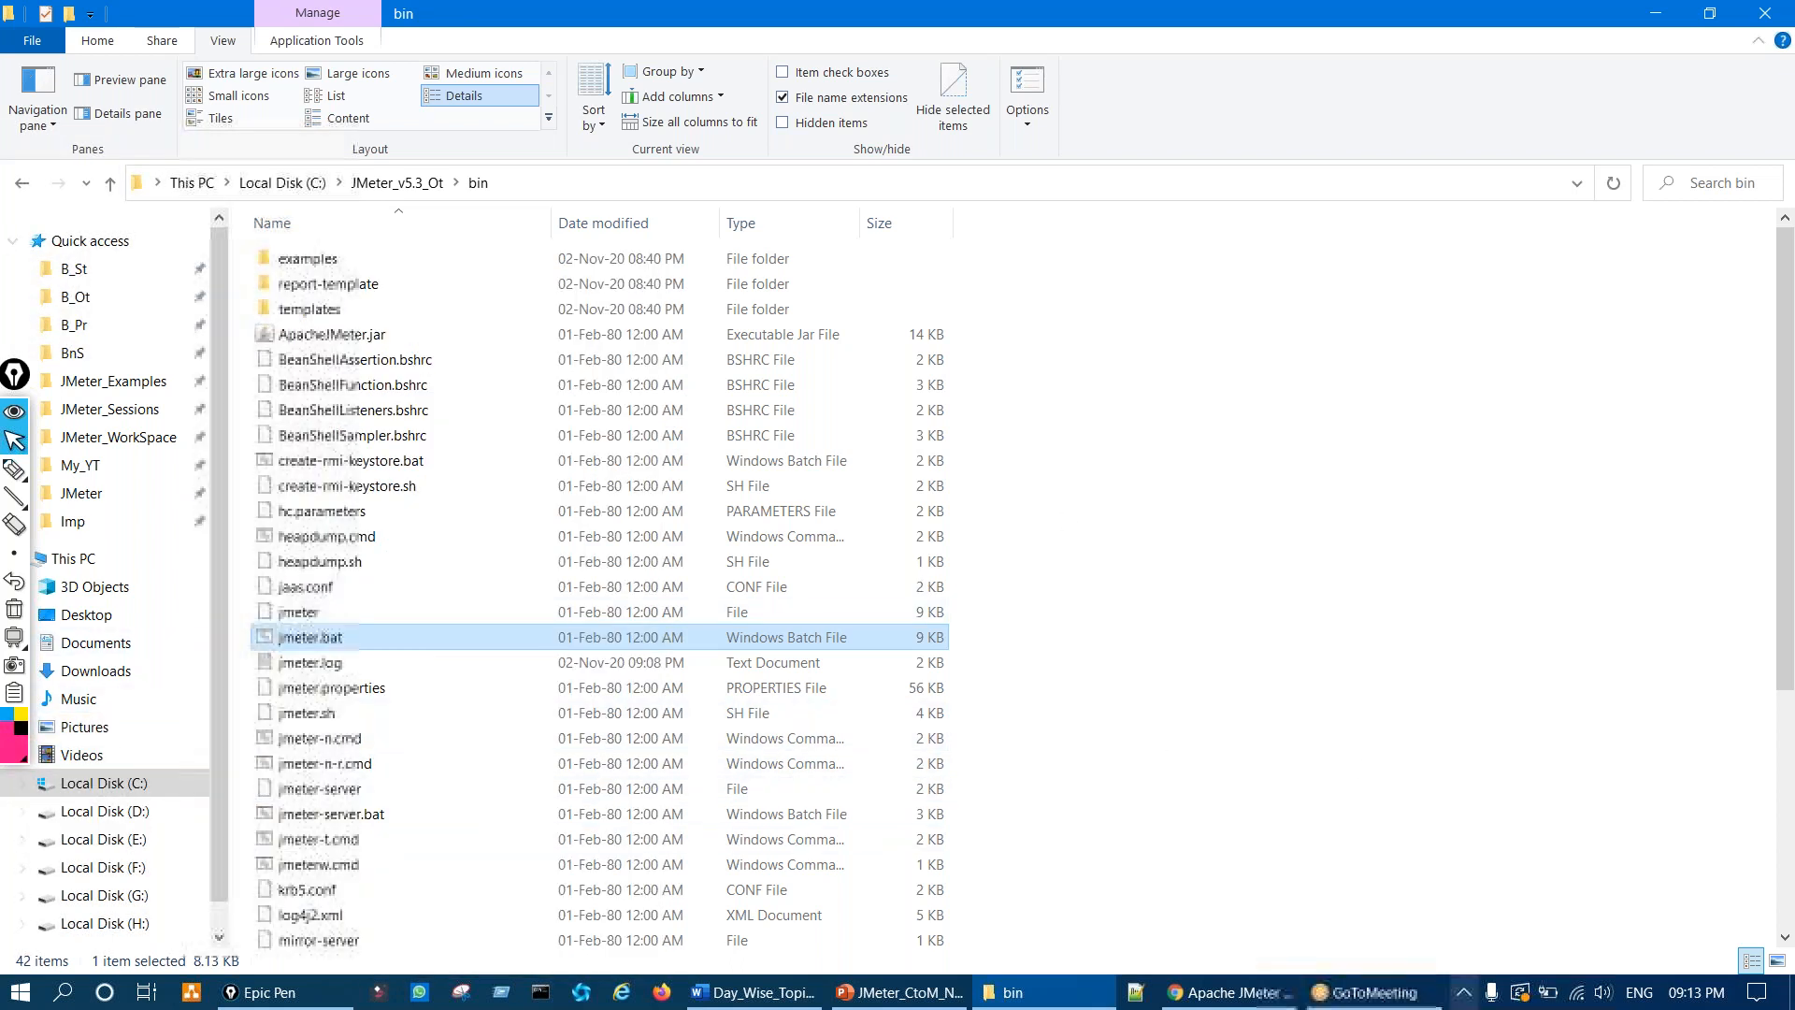
right_click(1438, 991)
left_click(1546, 851)
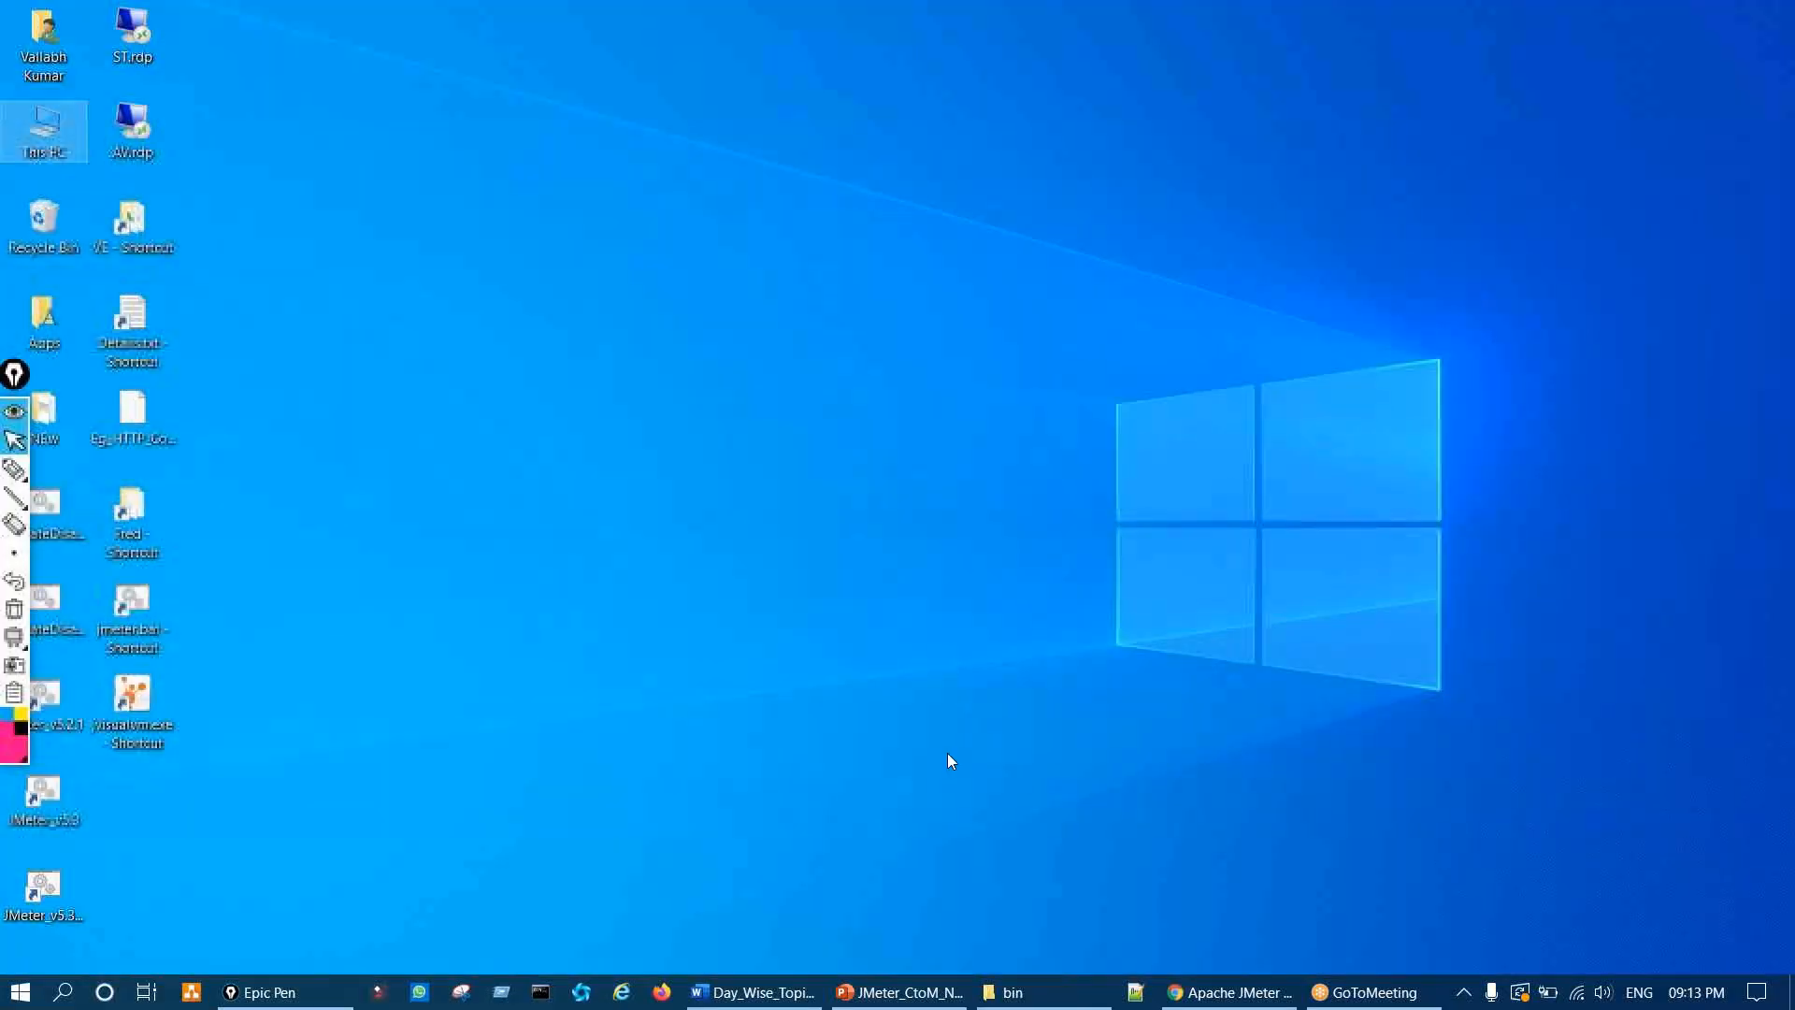
right_click(541, 447)
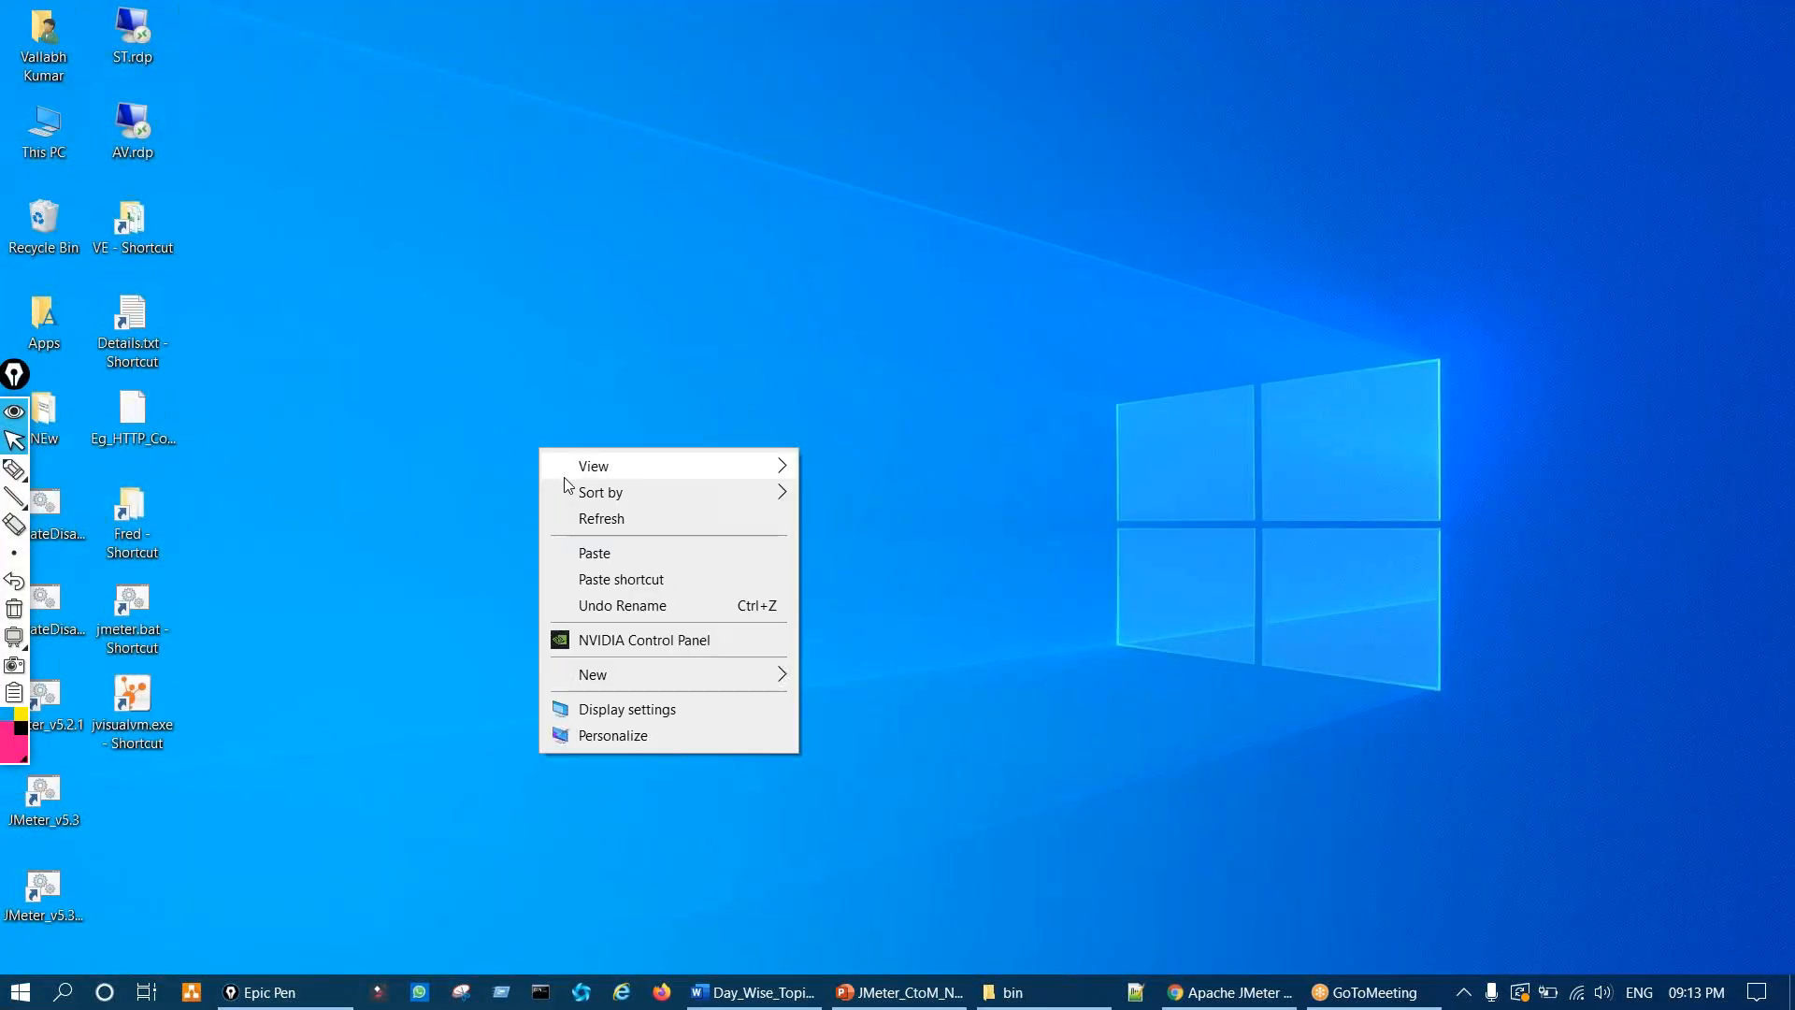
left_click(641, 580)
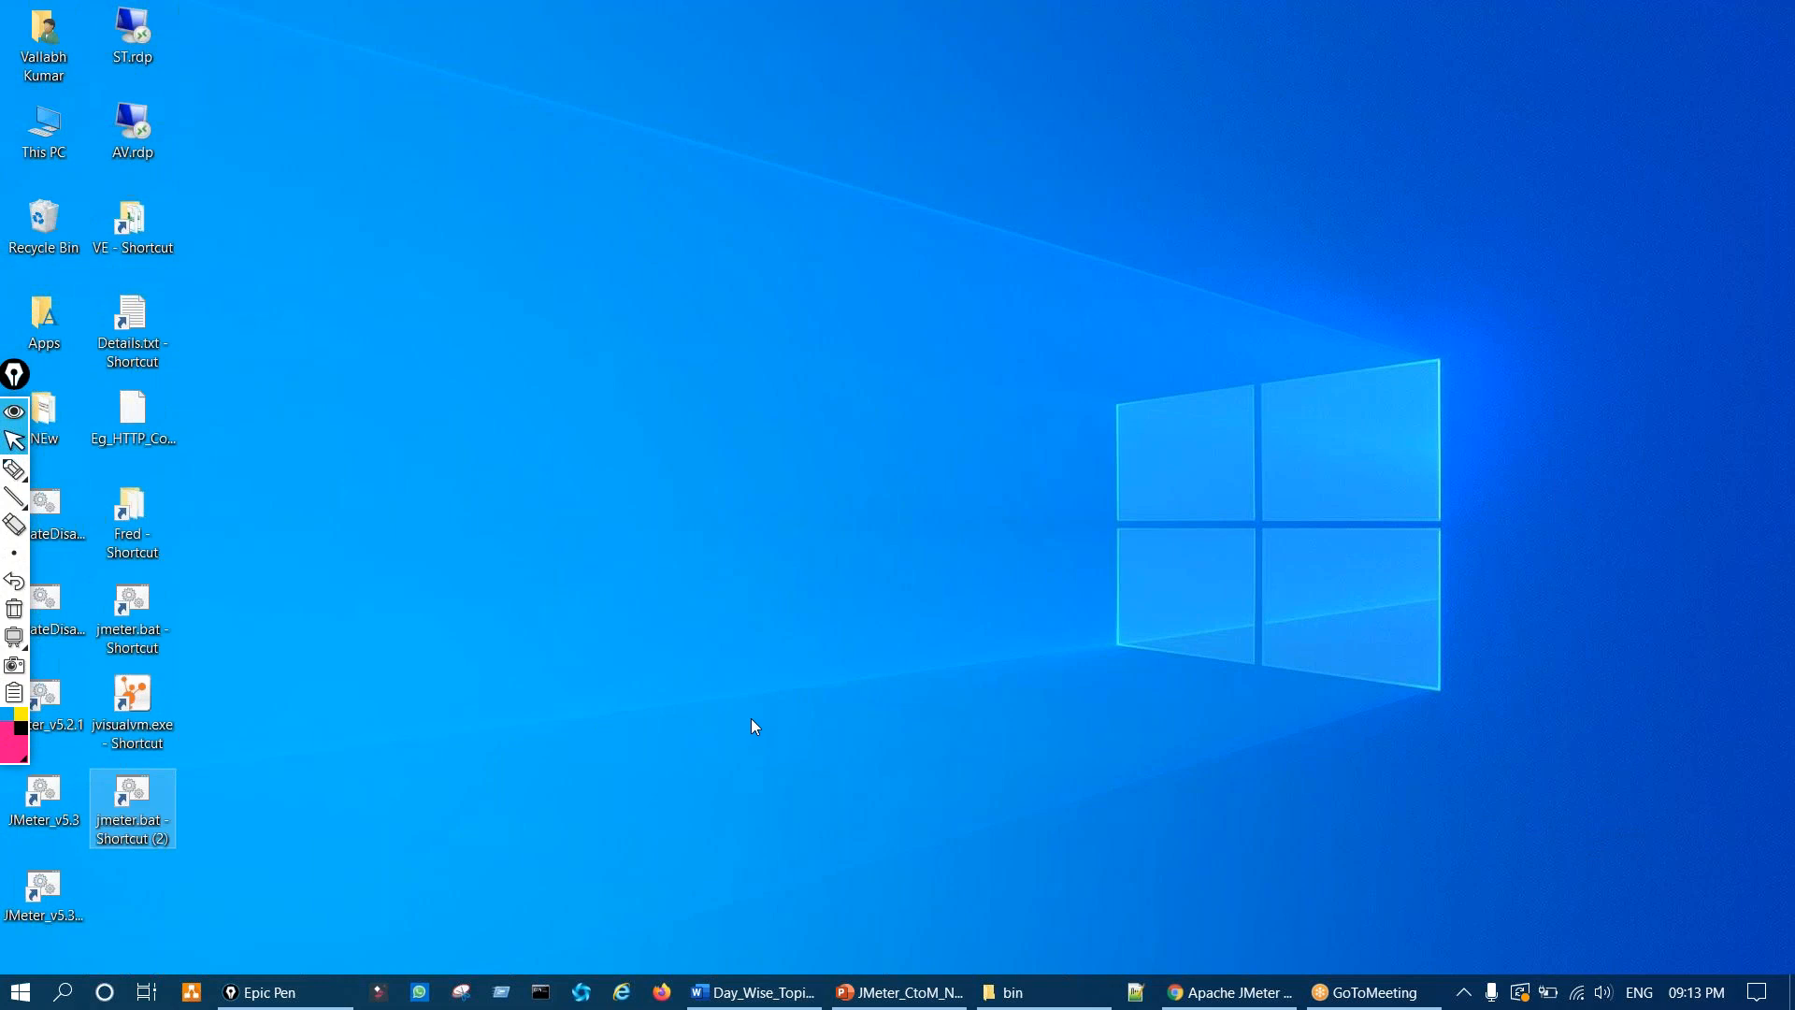
Step: Draw an arrow to the new jmeter.bat desktop shortcut, put the pen away, and launch JMeter from that shortcut
key("ctrl+shift+2")
mouse_move(319, 701)
left_mouse_down()
mouse_move(198, 801)
mouse_move(220, 810)
left_mouse_up()
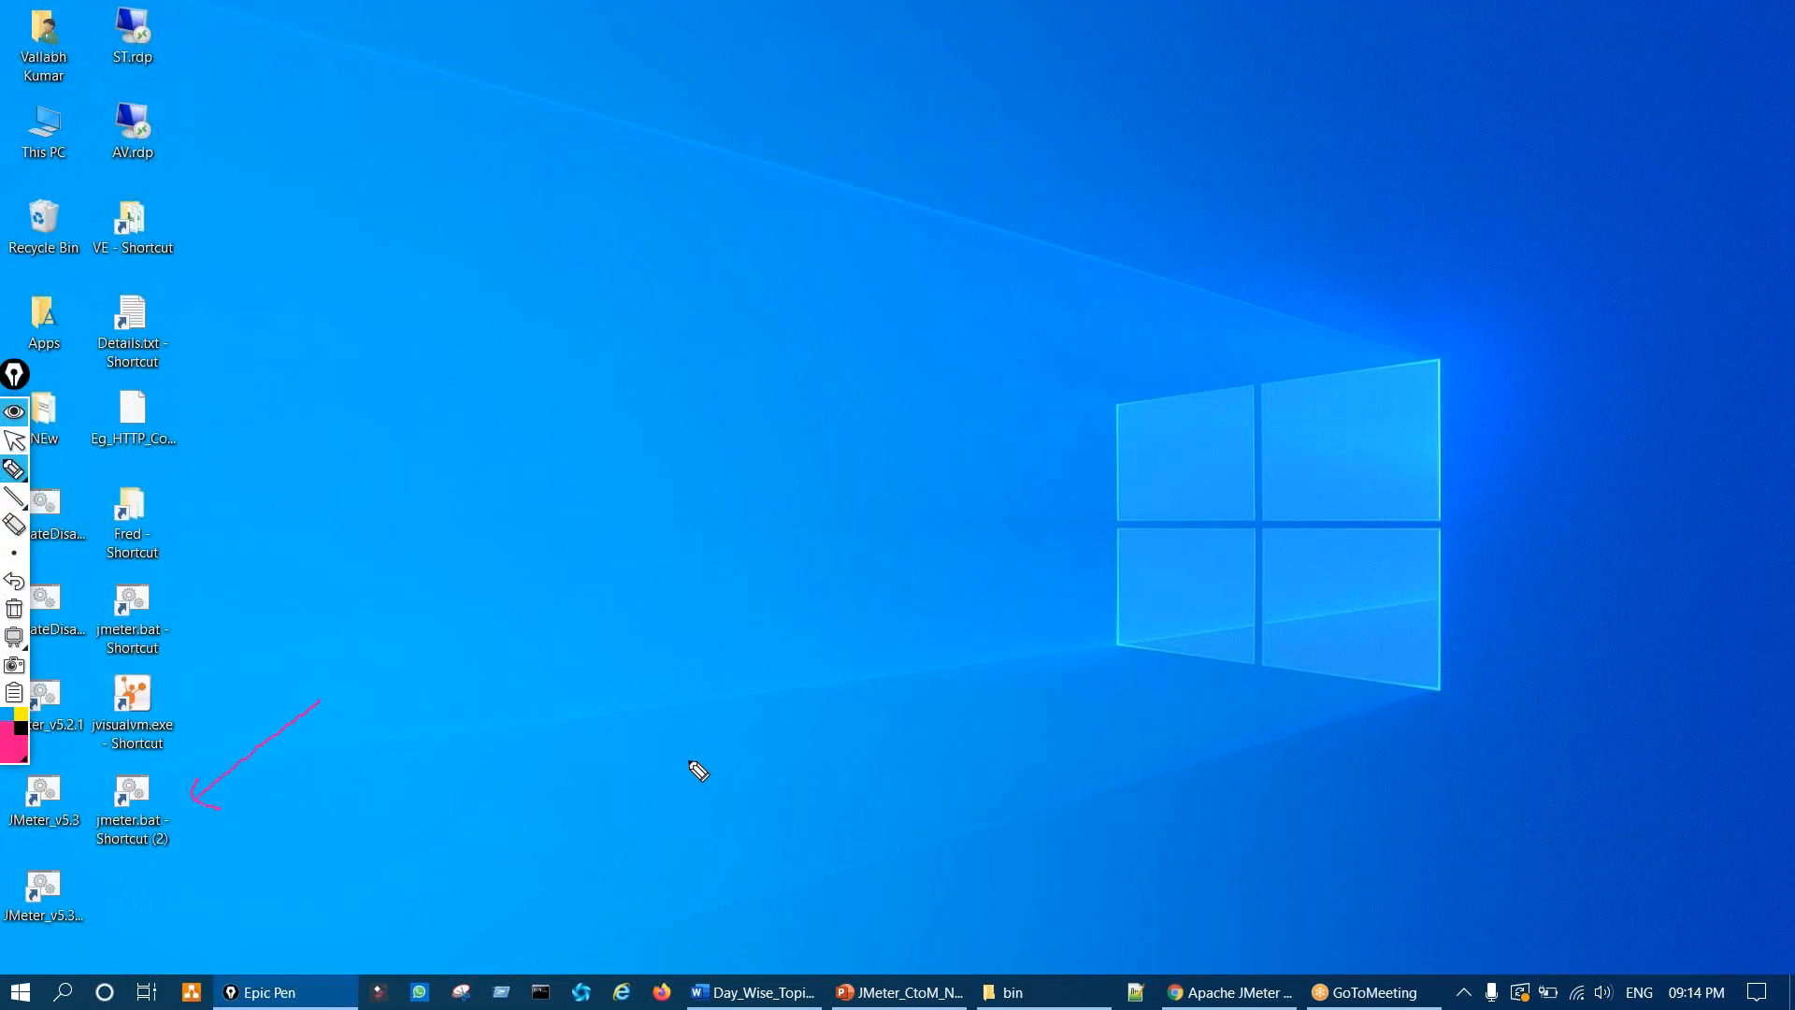
key("ctrl+shift+1")
left_click(160, 809)
double_click(160, 806)
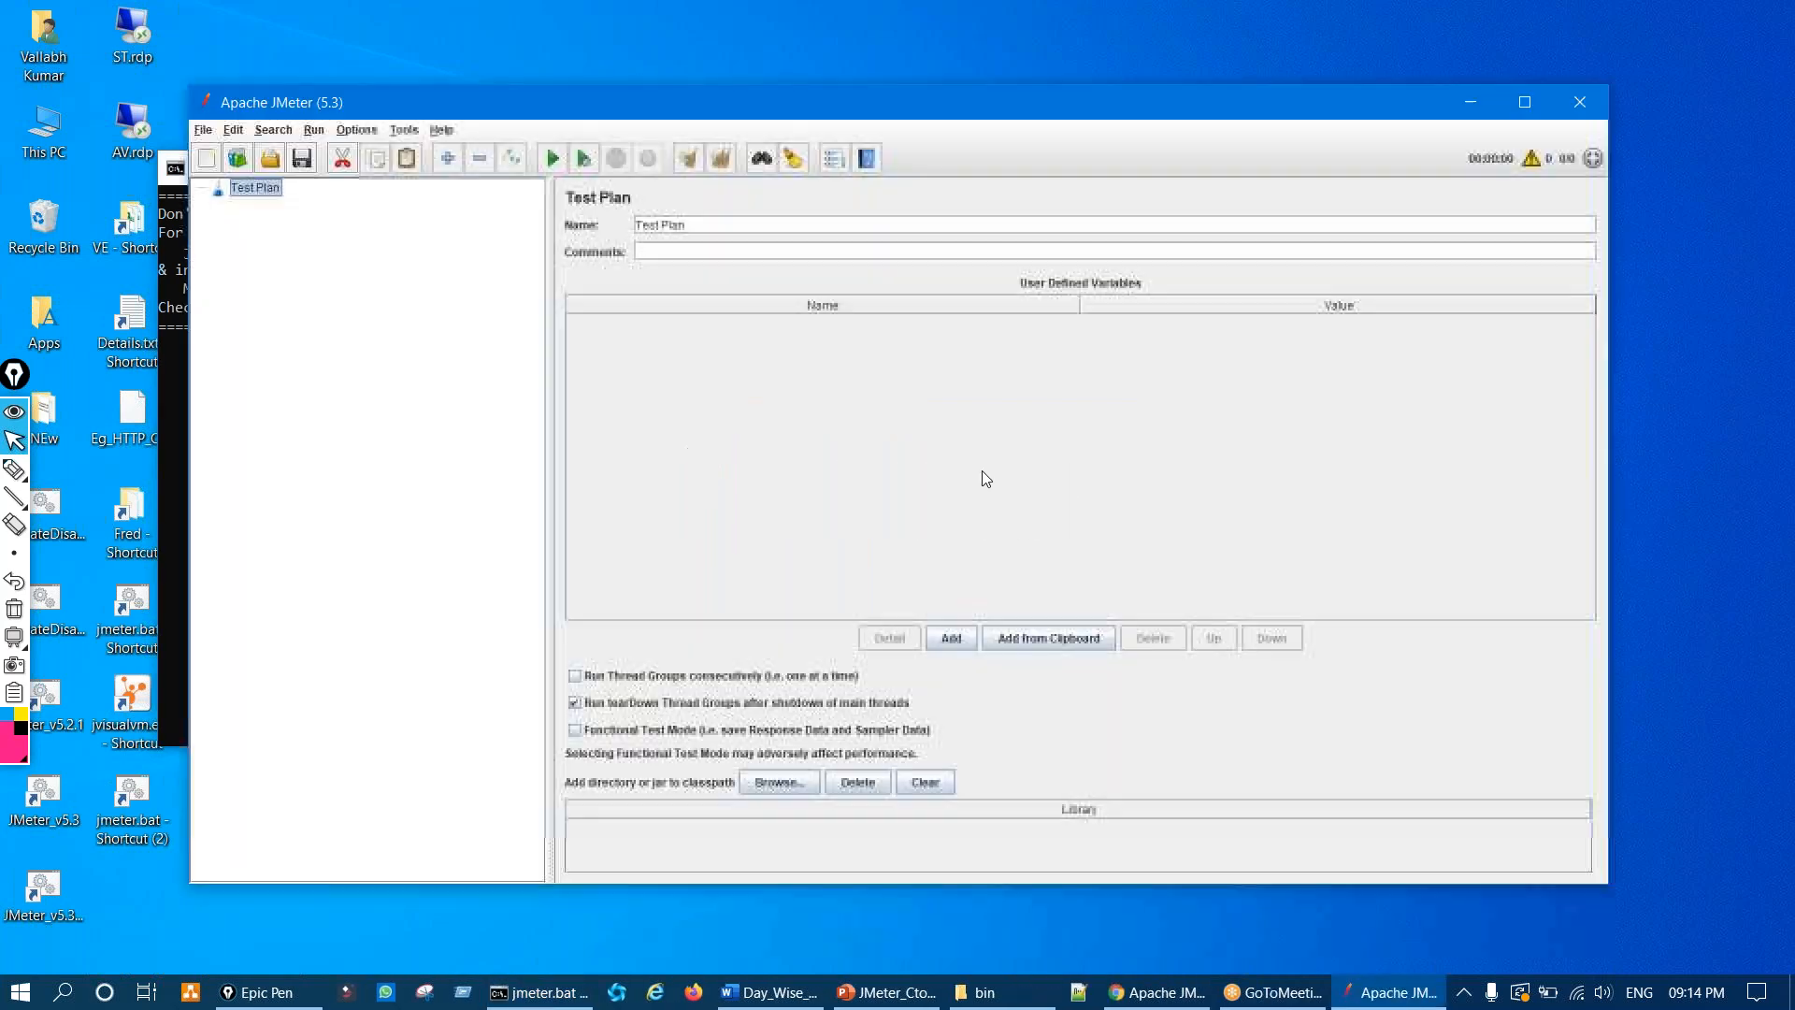
Step: Switch to the PowerPoint notes slide, mark the start of the Tips line with the pen, and clear the mark
left_click(890, 993)
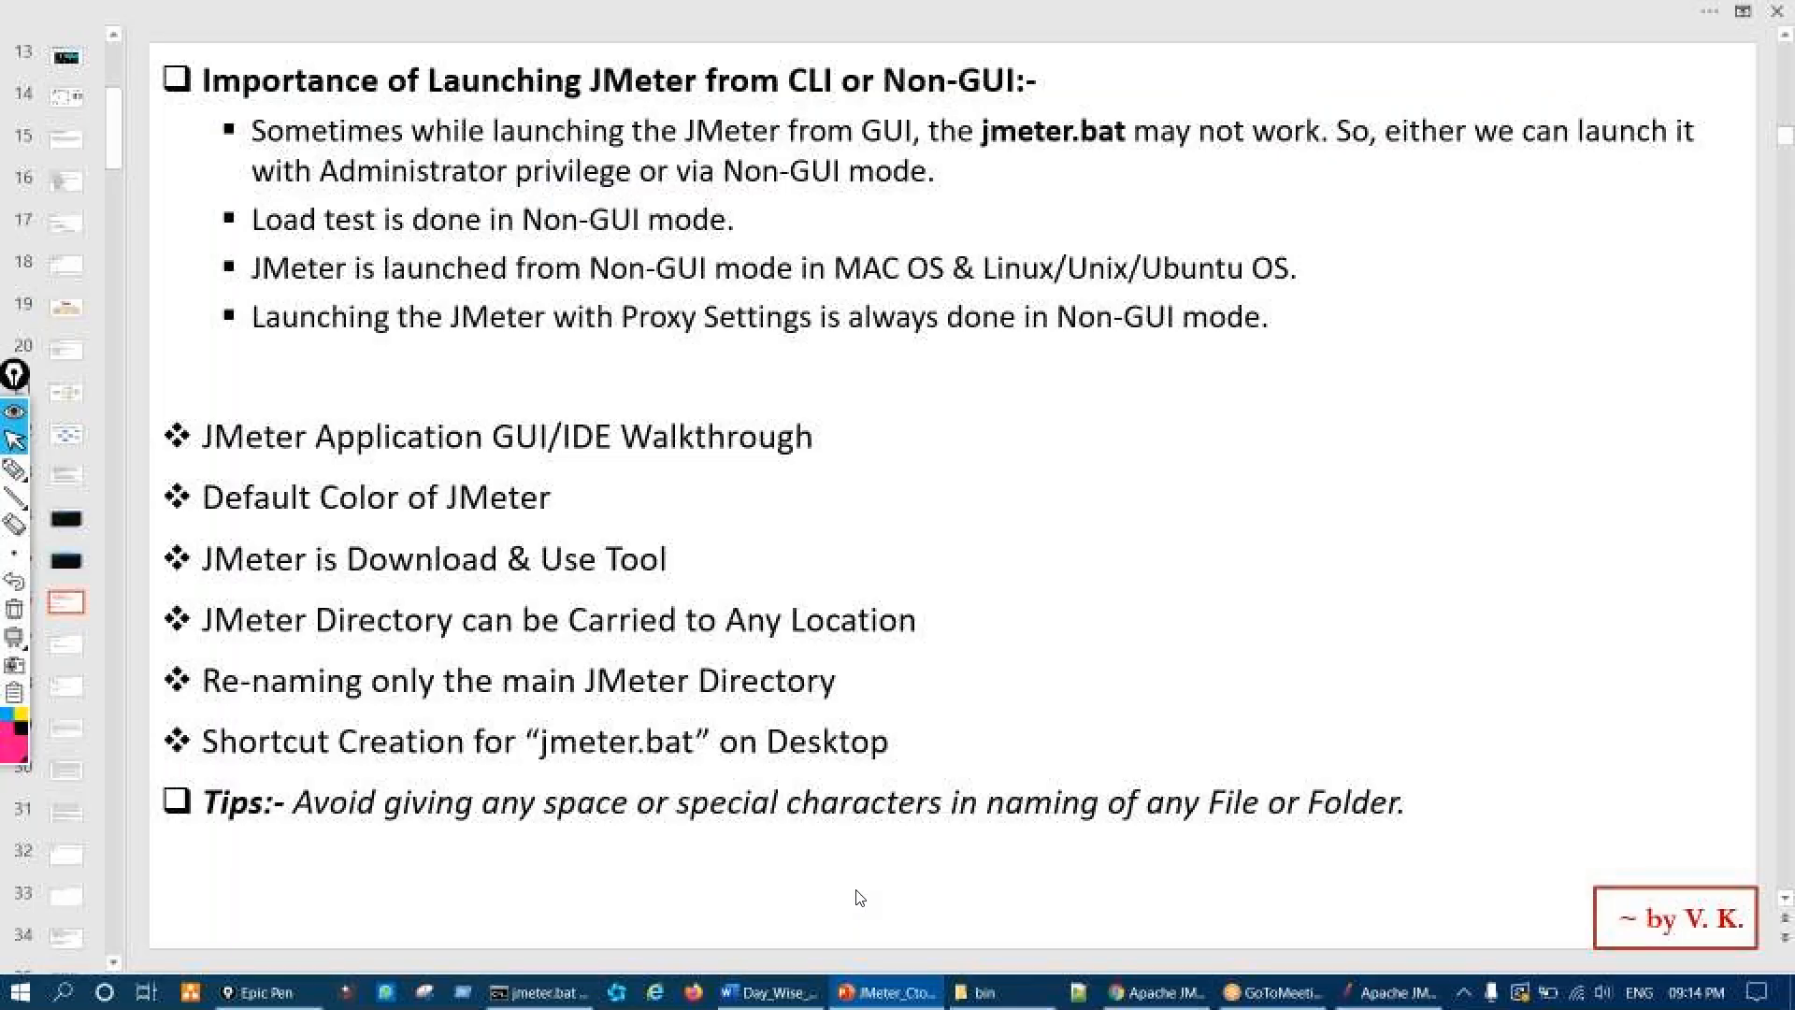
key("ctrl+shift+3")
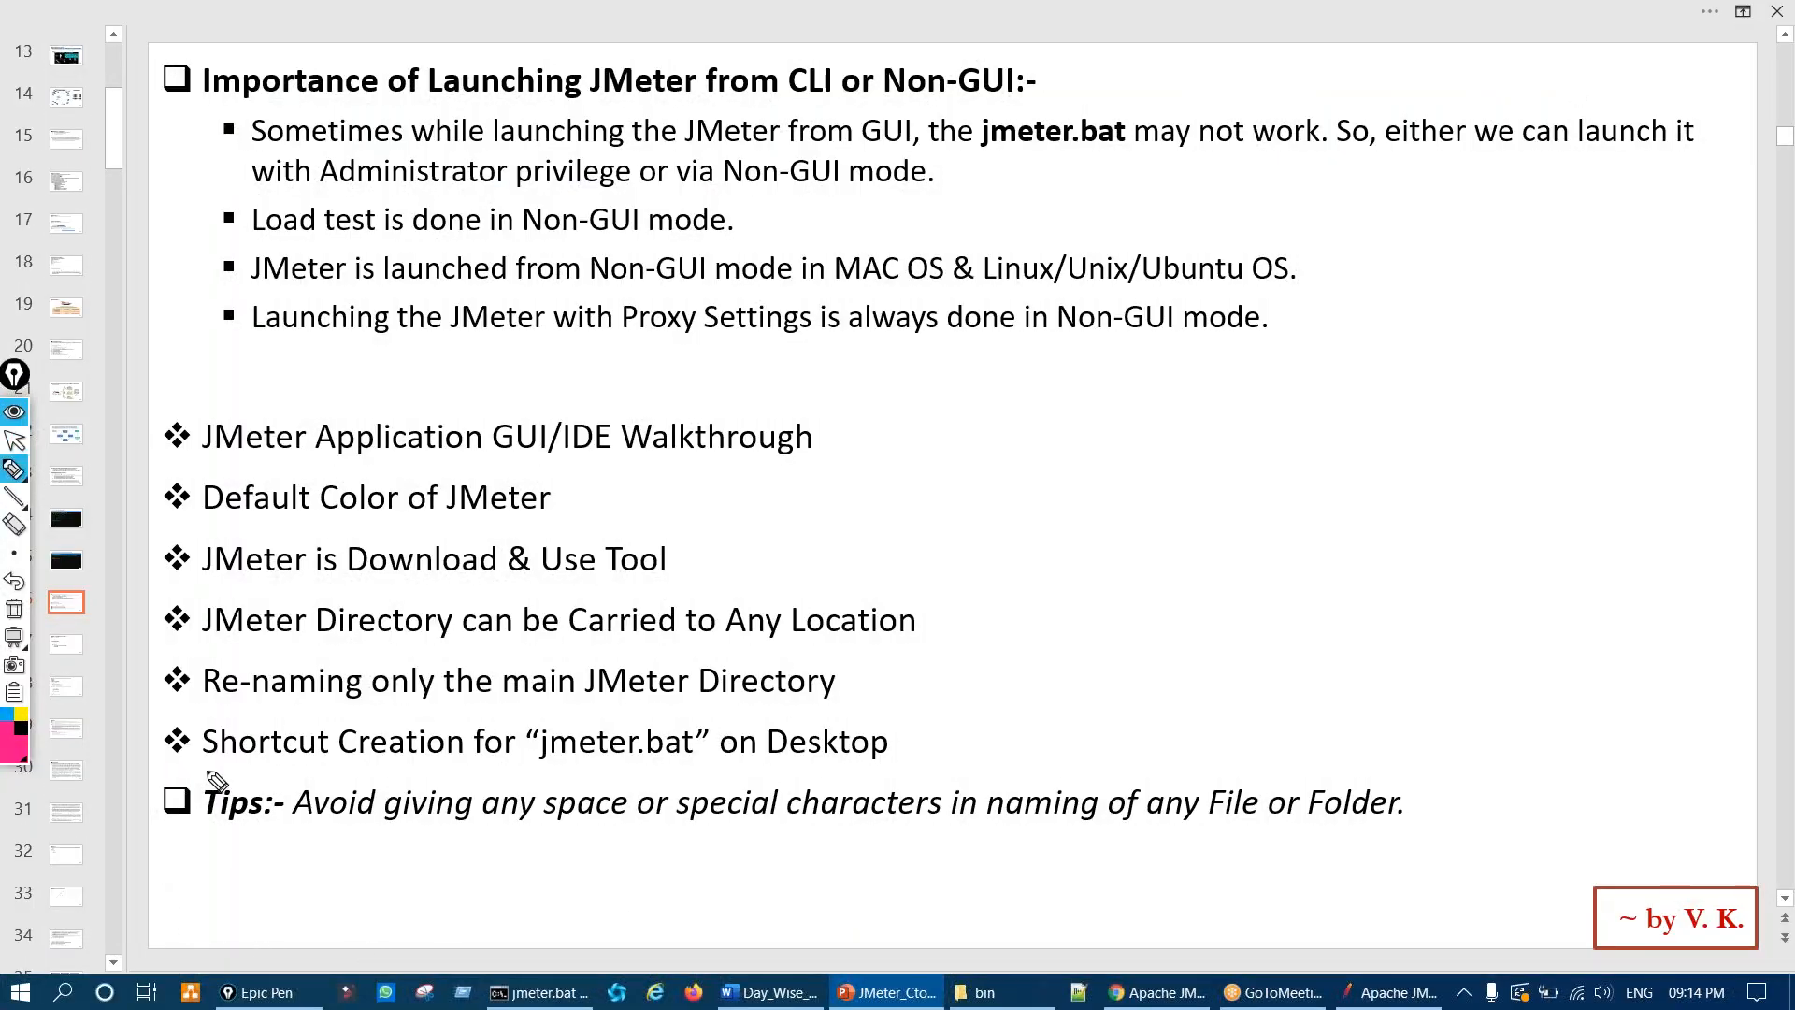
left_click_drag(207, 769, 156, 788)
key("ctrl+shift+7")
key("ctrl+shift+2")
Step: Replace the word "Tips" with "Note" in the slide's last bullet about file and folder naming
left_click(256, 802)
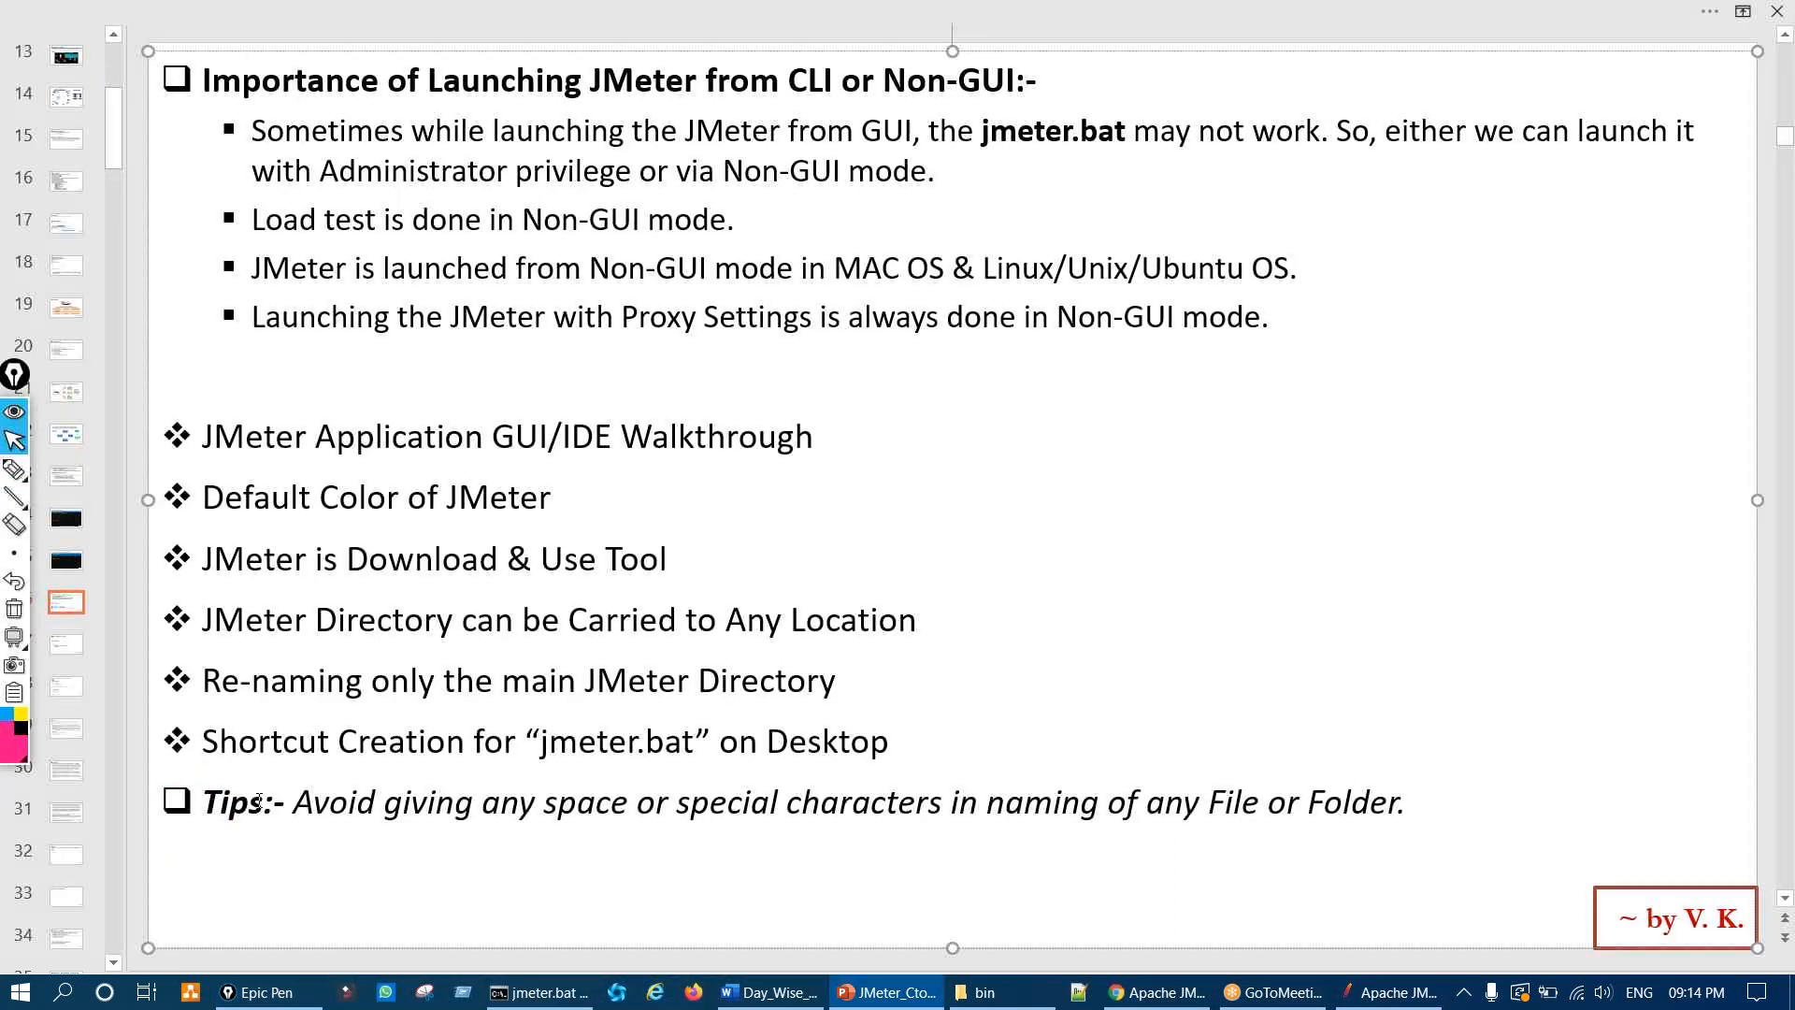
key("BackSpace")
key("BackSpace")
key("BackSpace")
key("BackSpace")
type("Note")
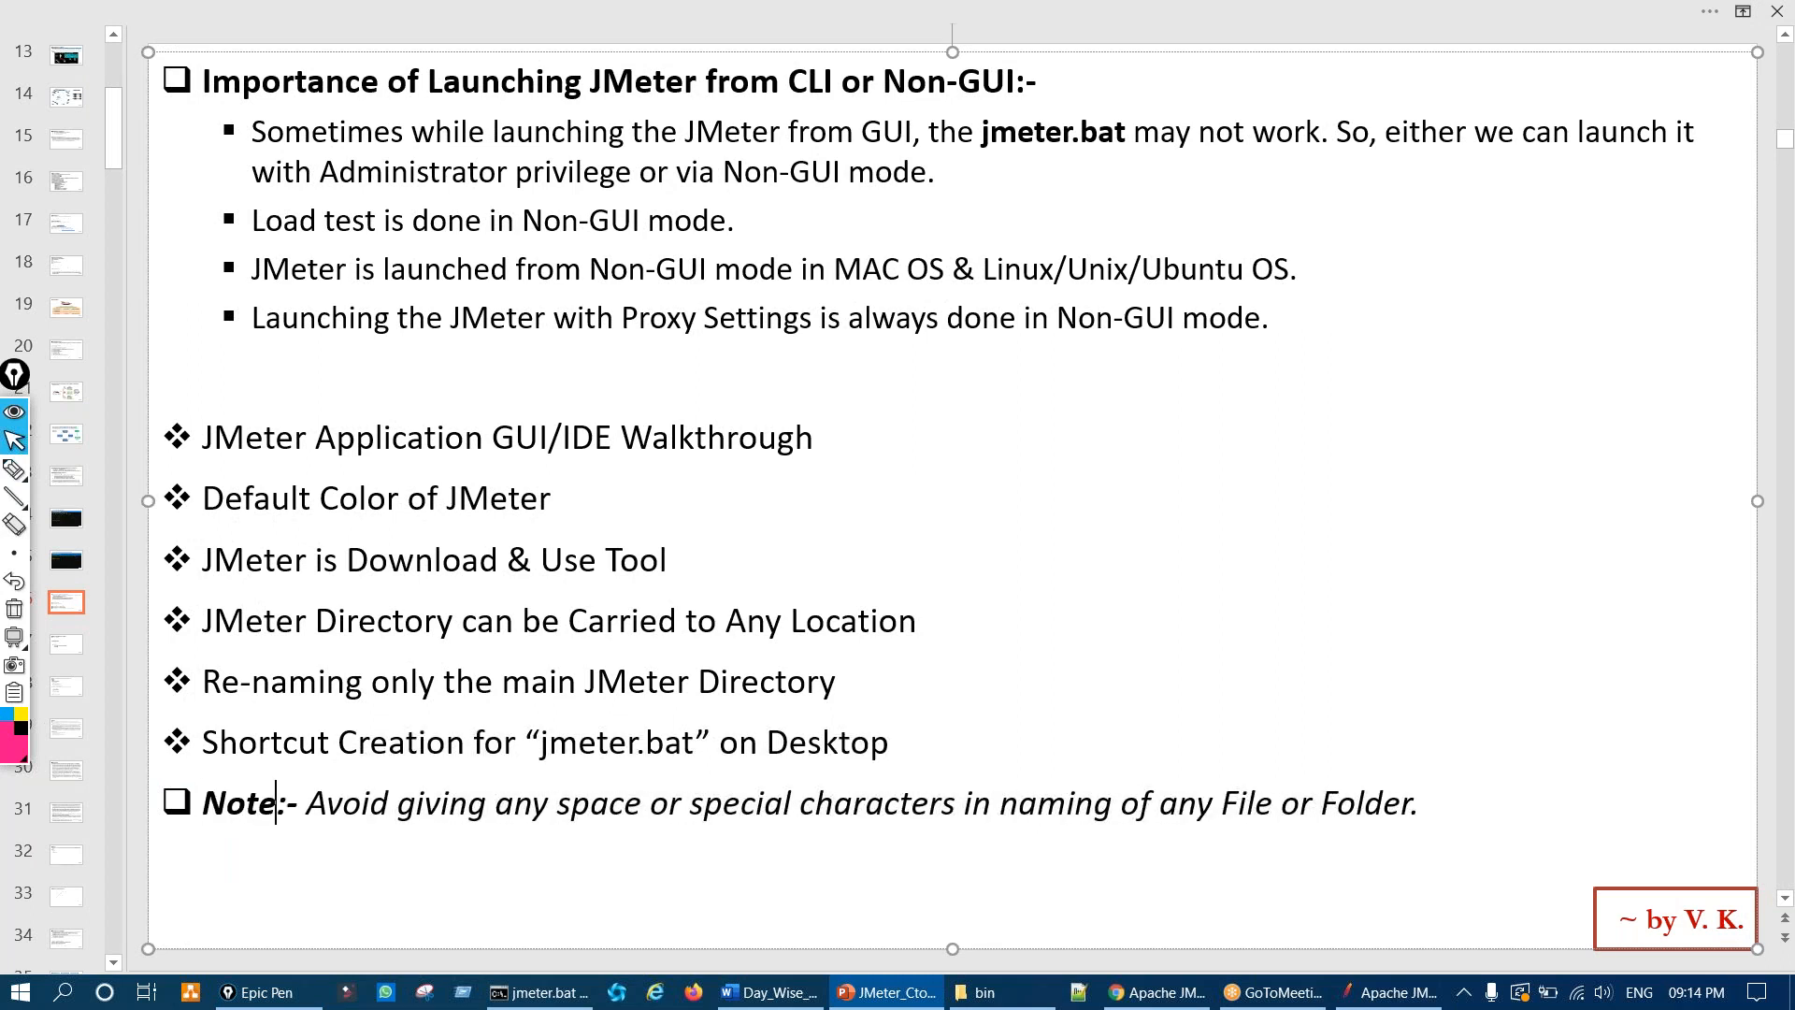
Step: Circle the words "in naming" in the Note line, clear the mark, and put the pen away
key("ctrl+shift+1")
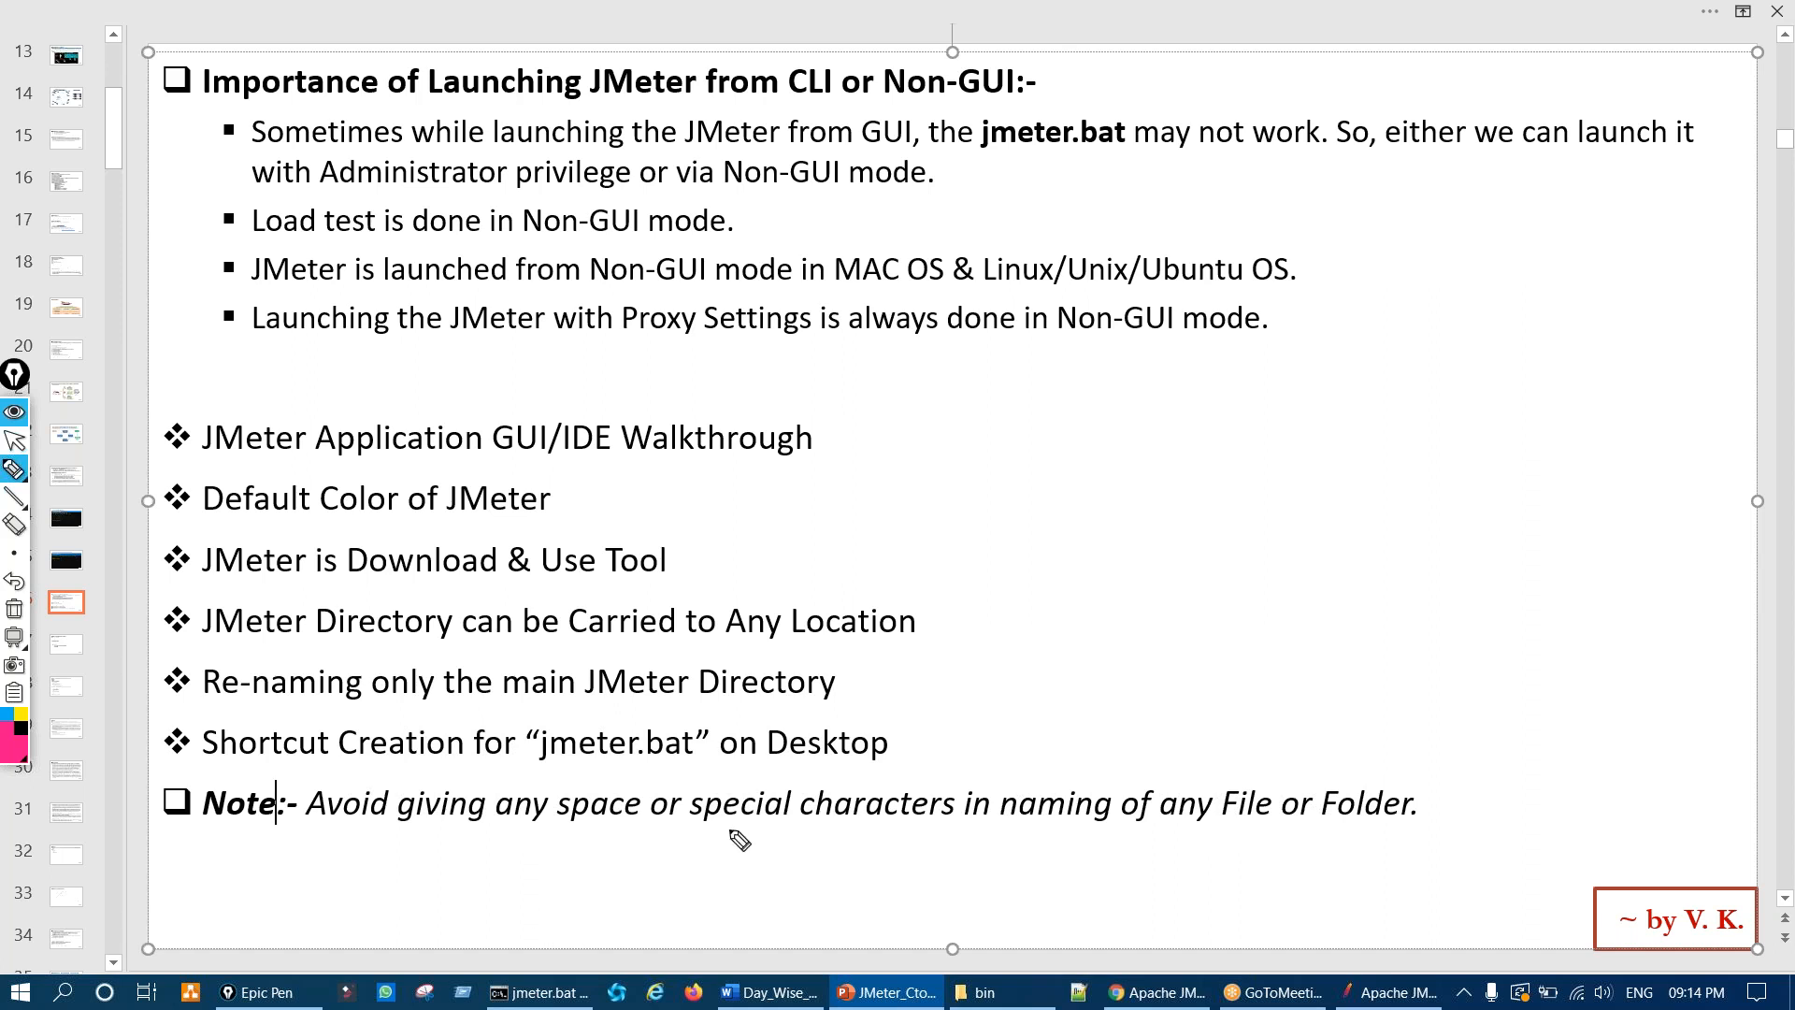
mouse_move(899, 760)
left_mouse_down()
mouse_move(1108, 837)
mouse_move(907, 768)
left_mouse_up()
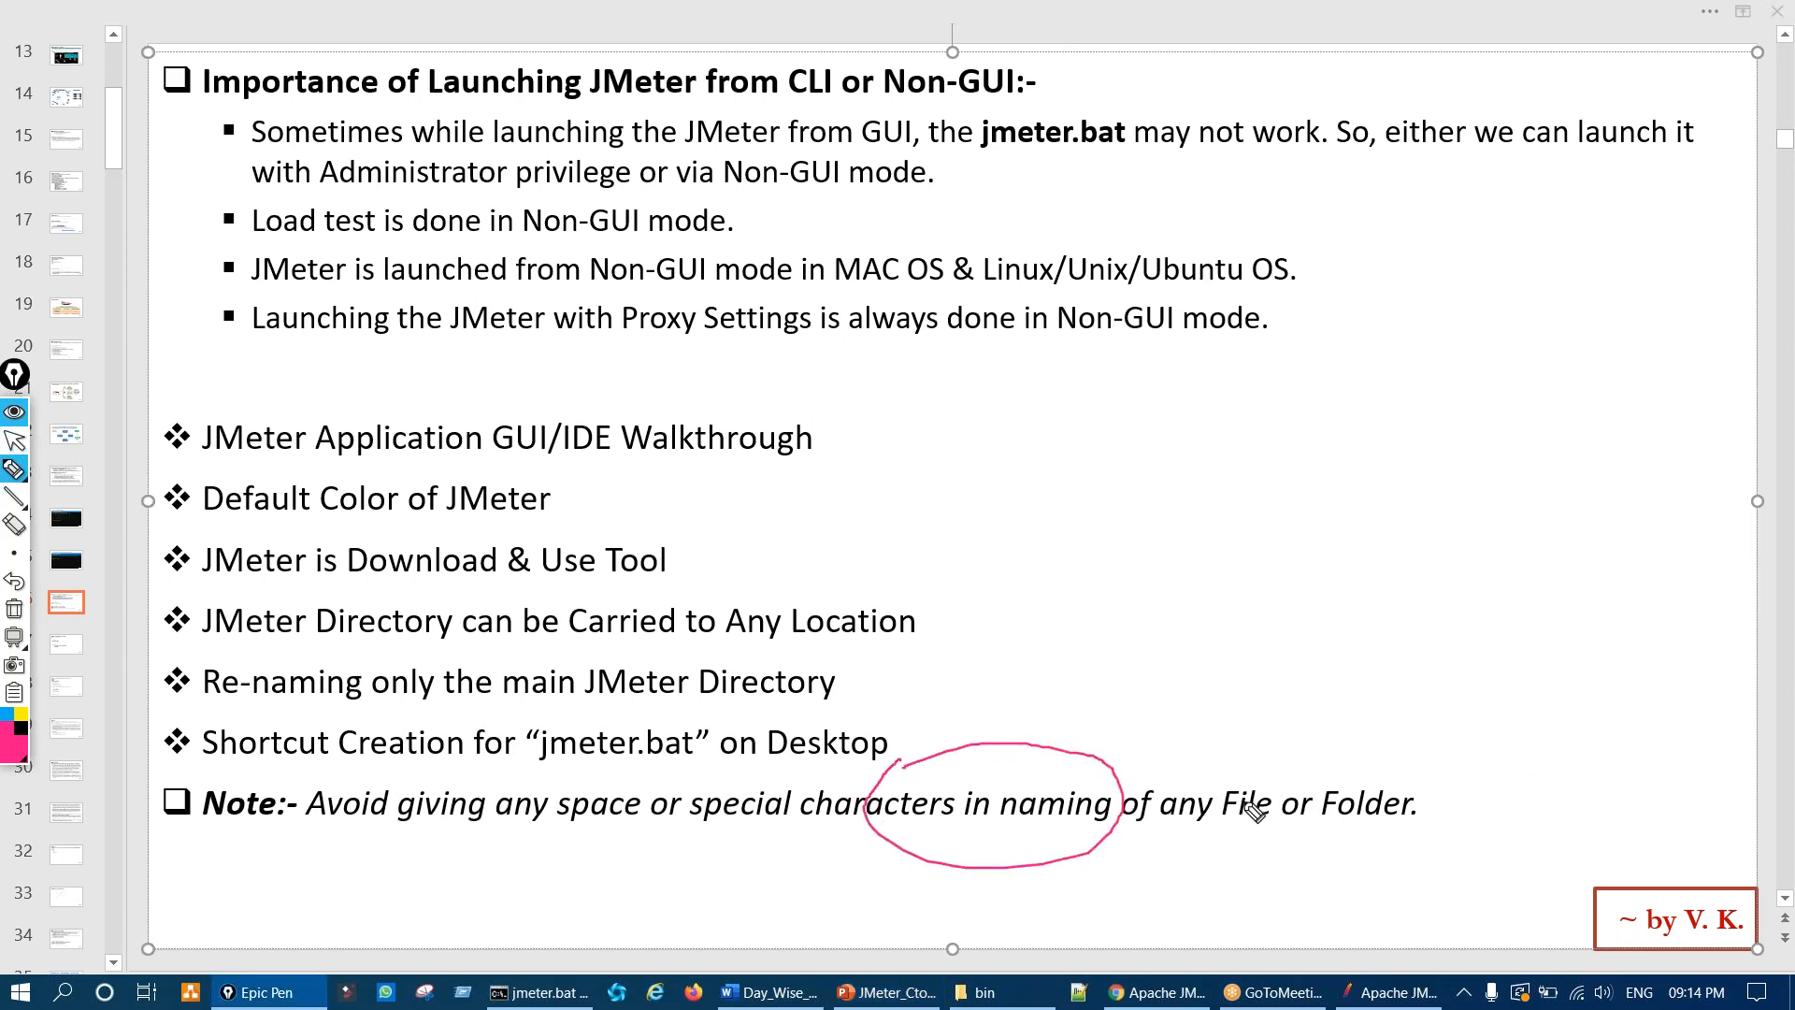
key("ctrl+shift+7")
key("ctrl+shift+2")
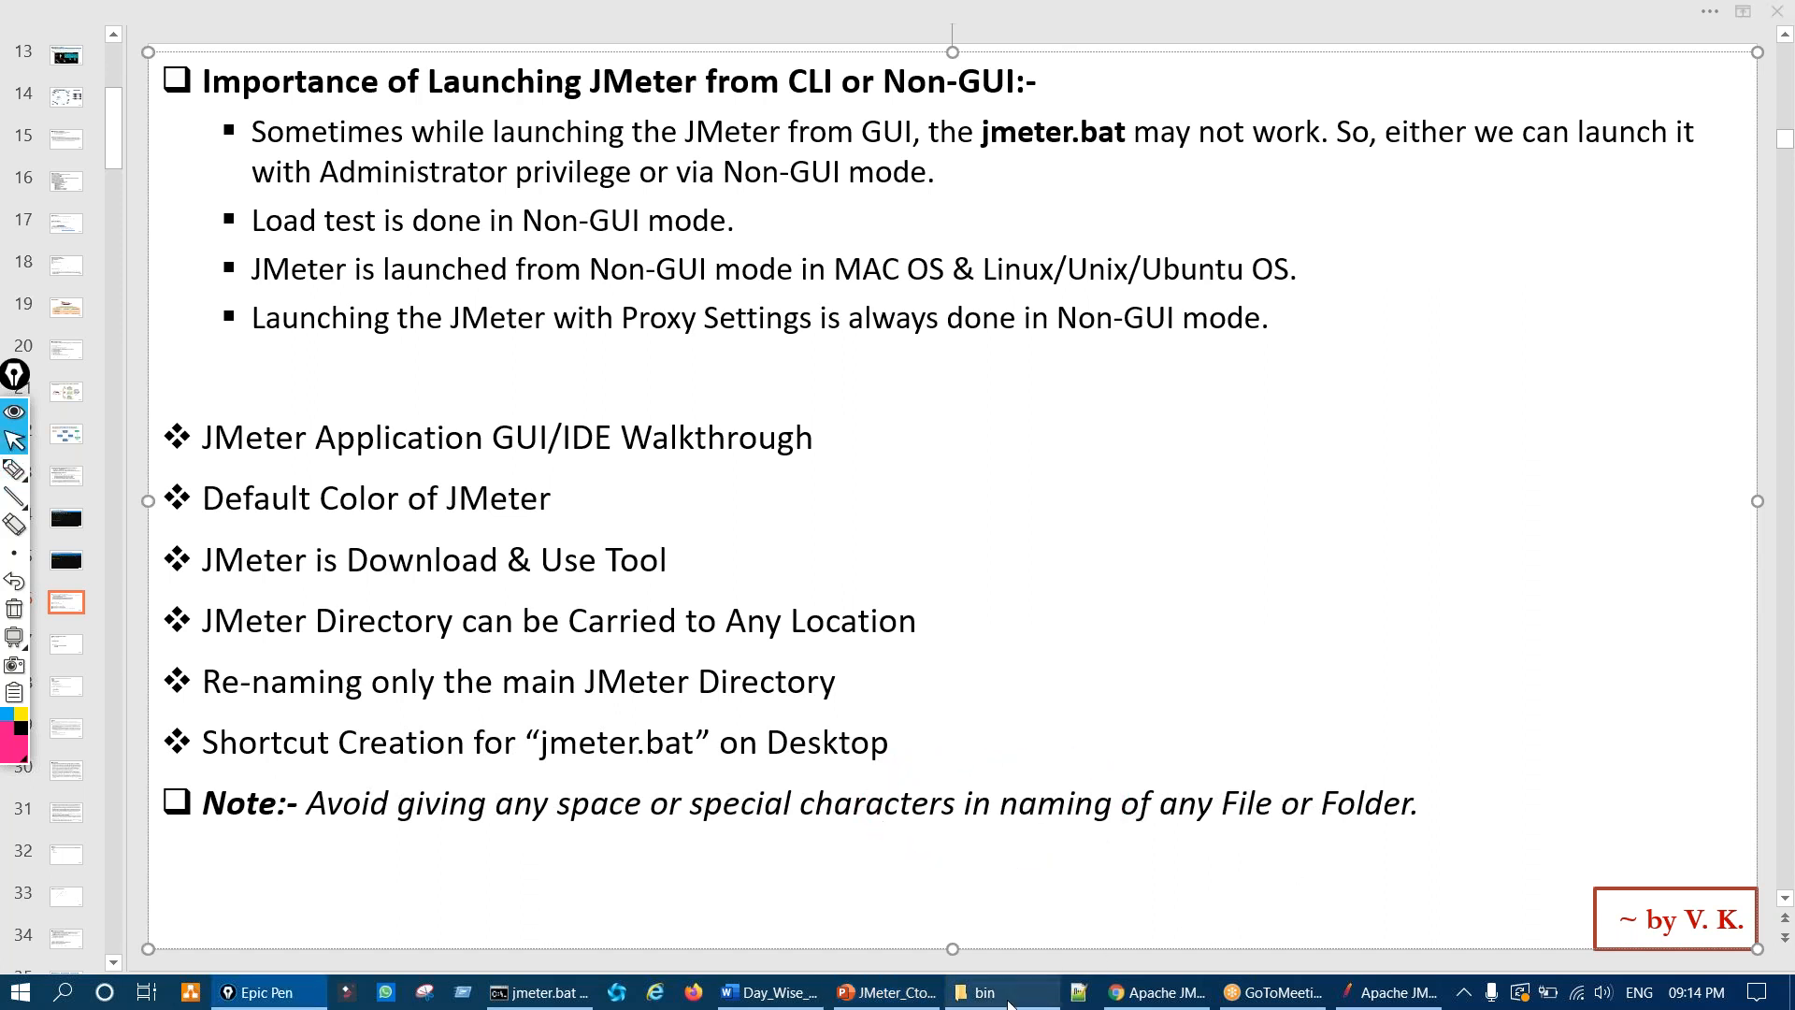
Step: Go to Local Disk (C:) in File Explorer, circle the JMeter_v5.3_Ot name, draw a line to its underscore, and clear the marks
left_click(1014, 992)
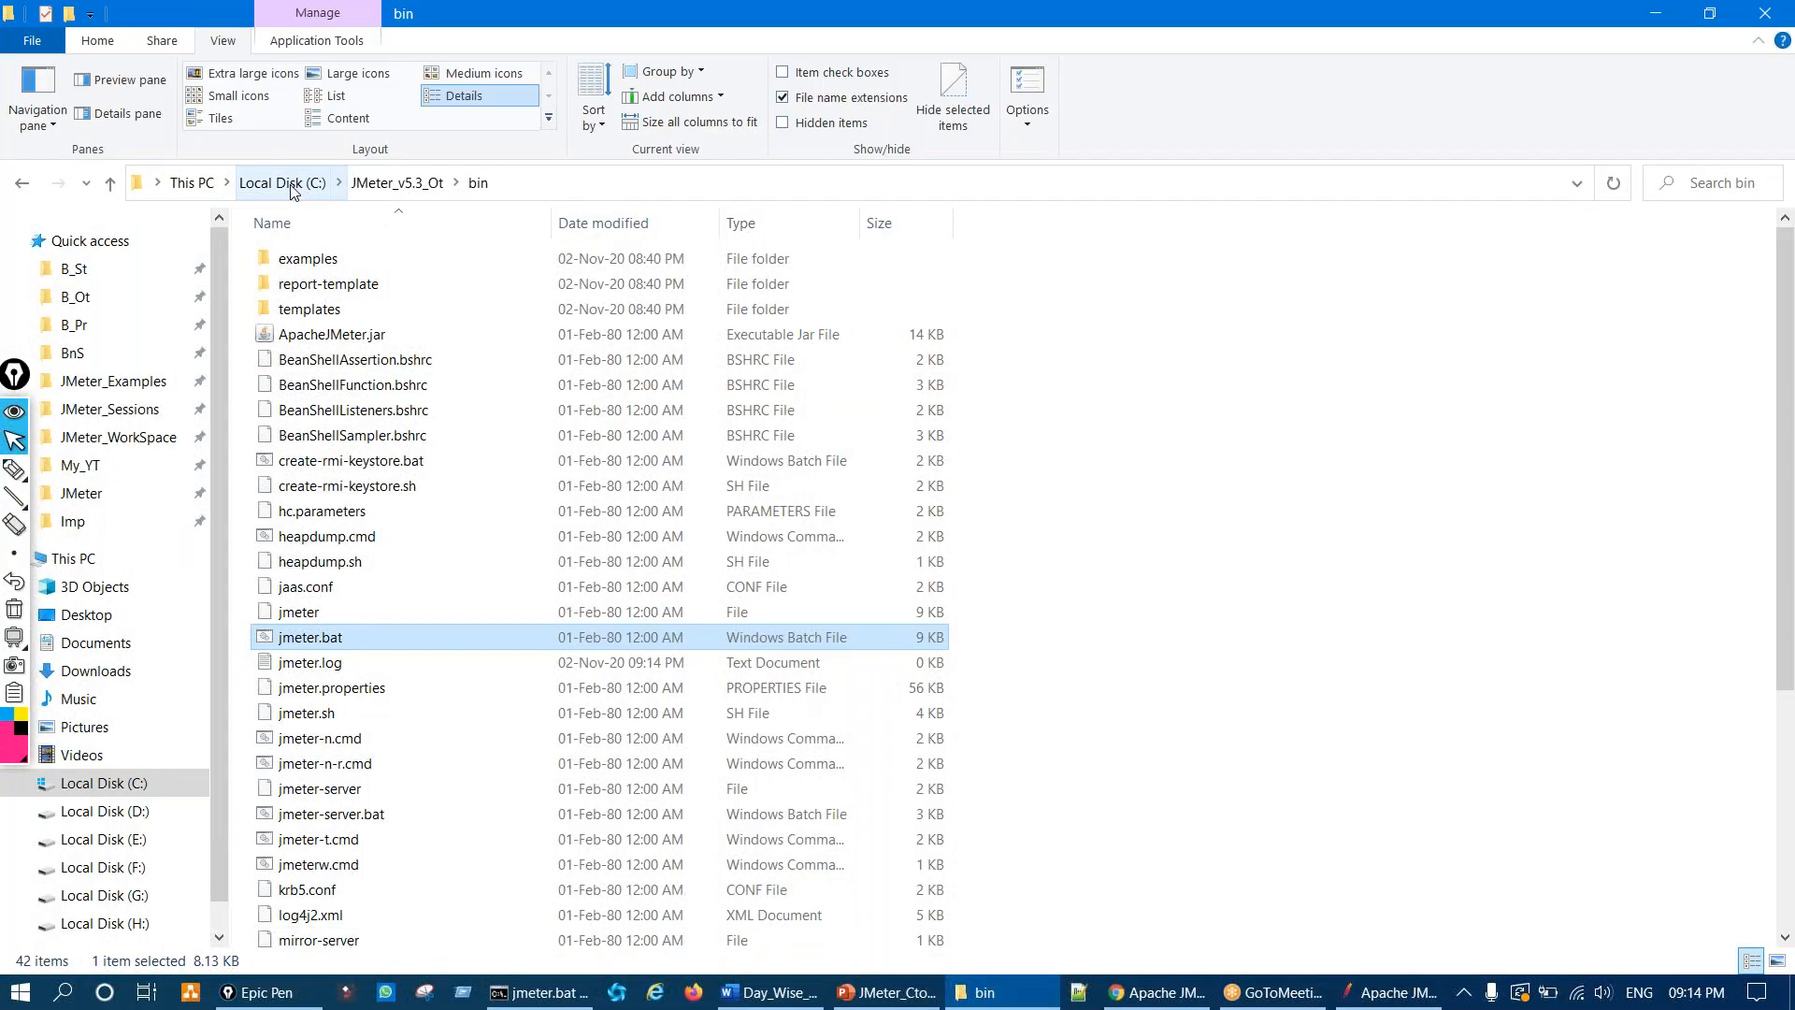
left_click(290, 183)
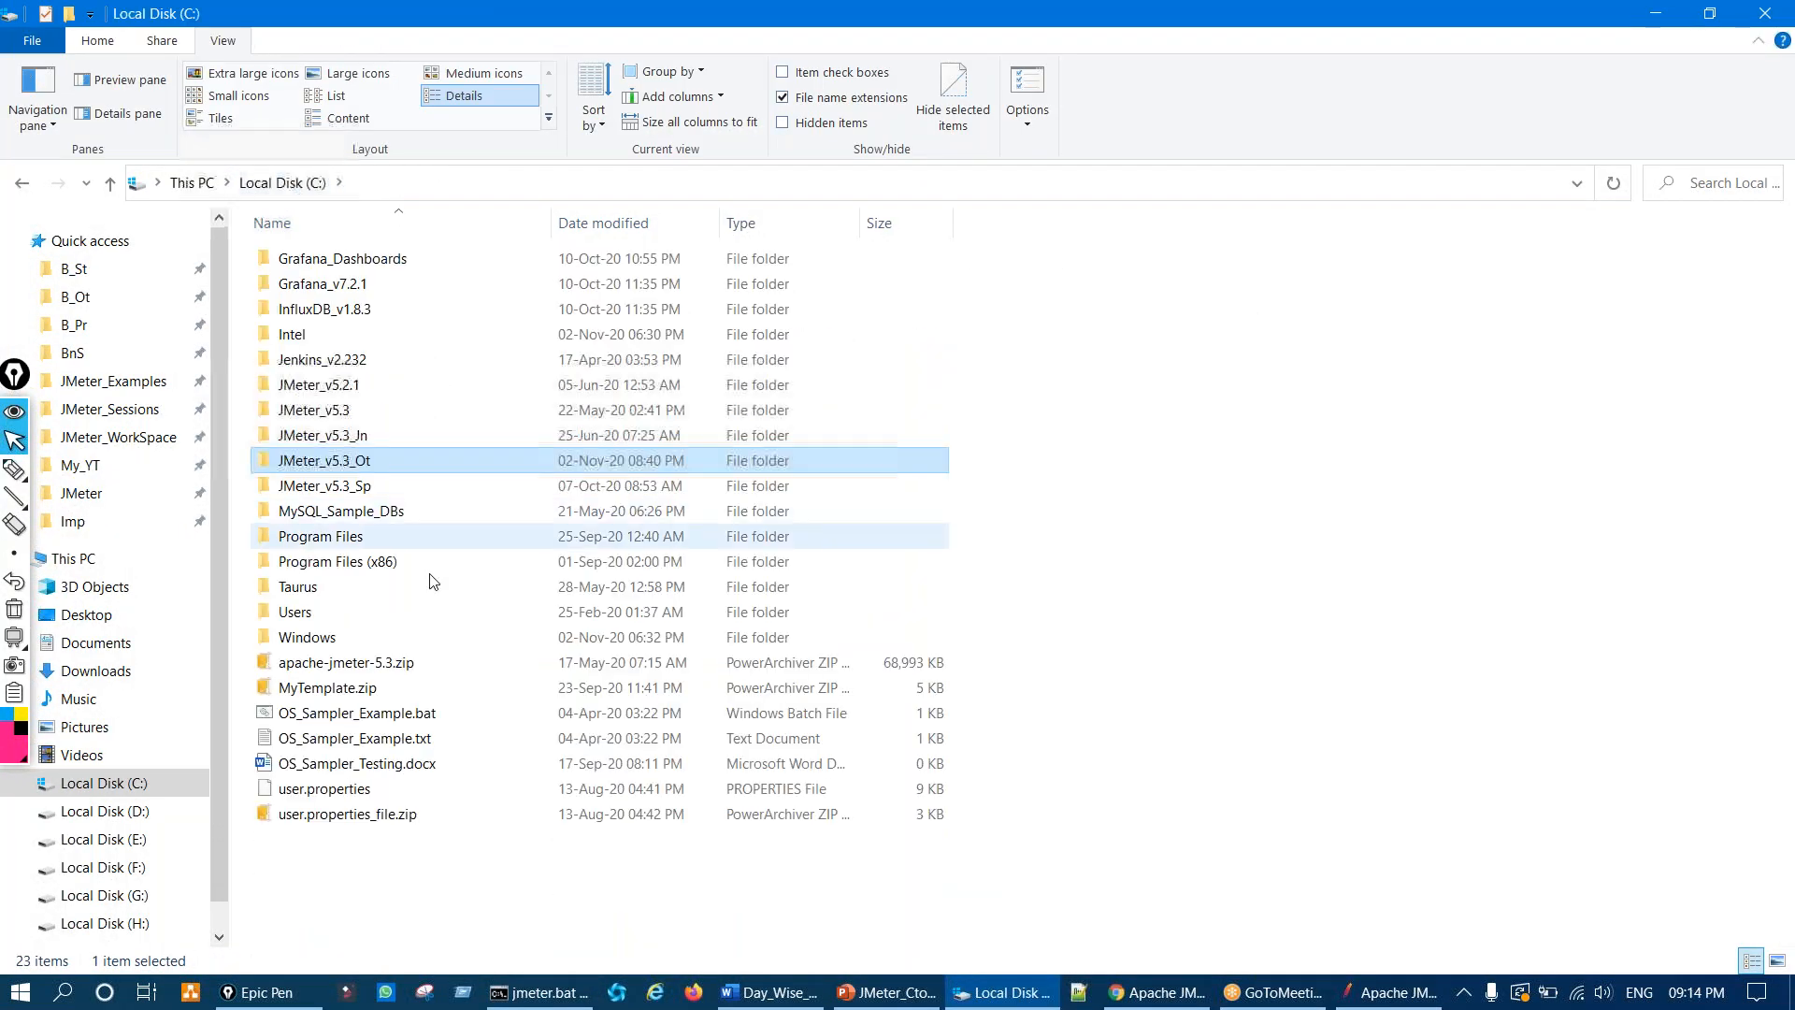
key("ctrl+shift+3")
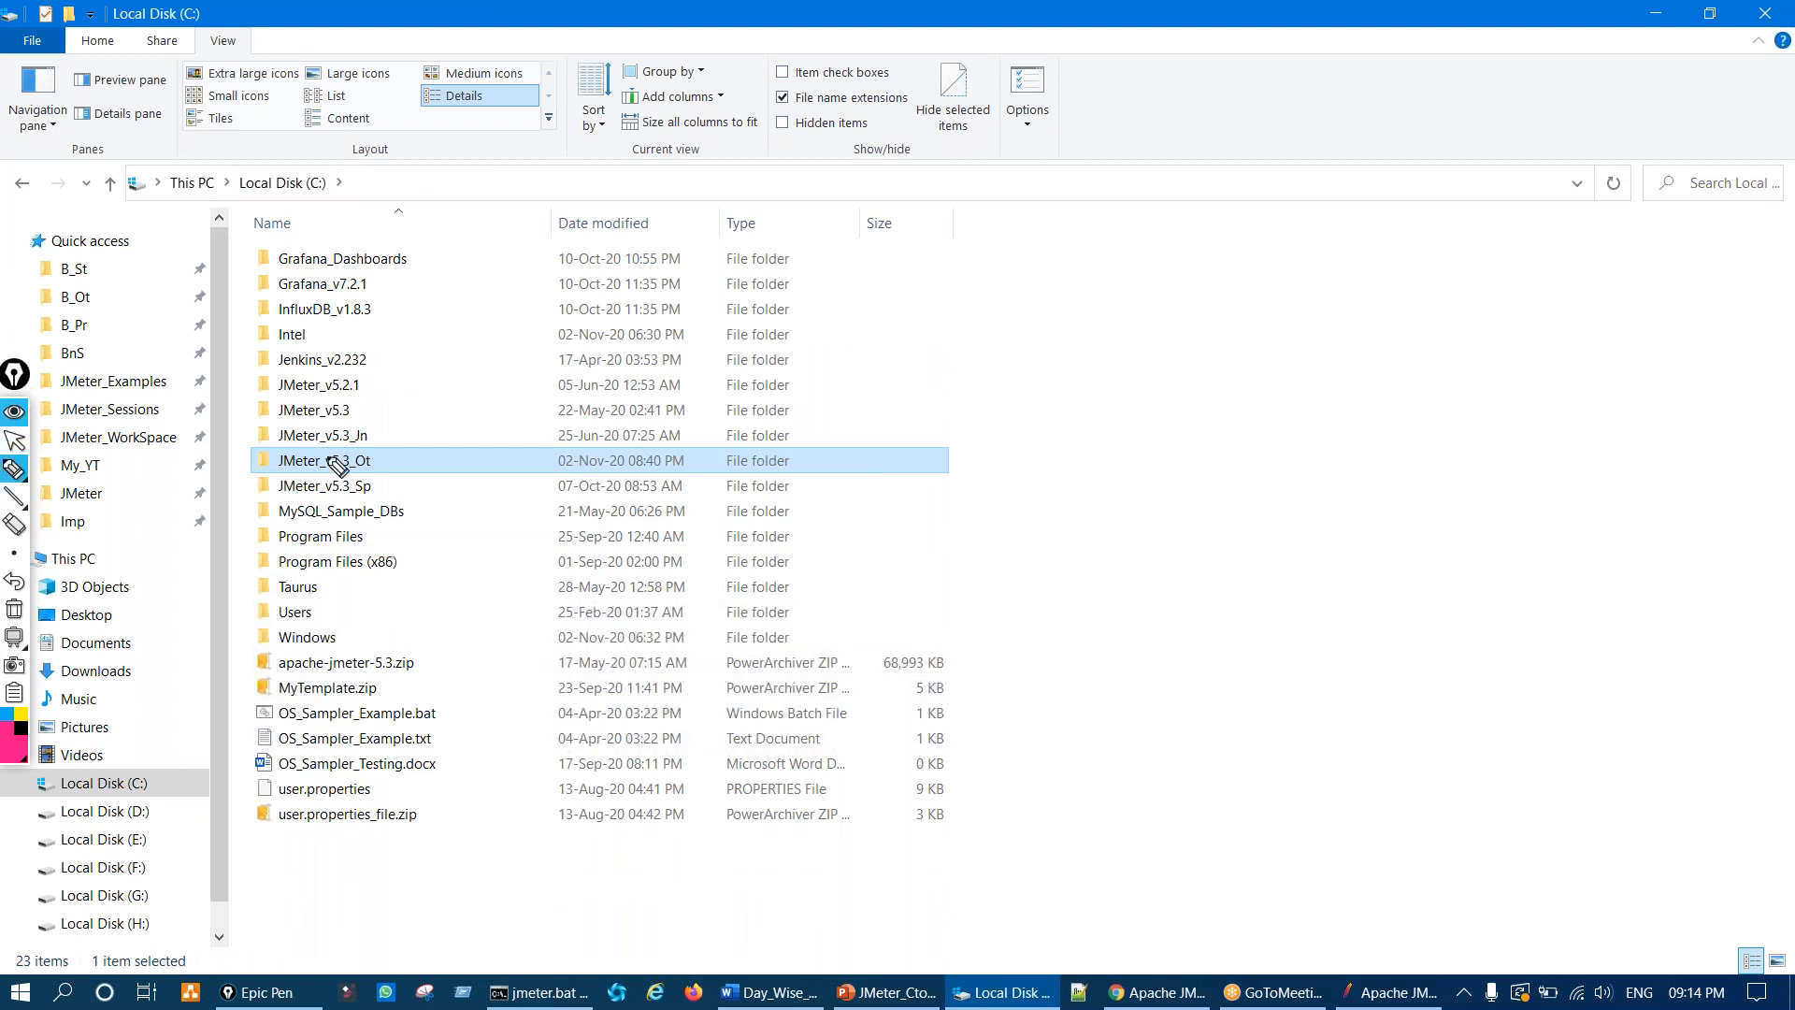
mouse_move(311, 445)
left_mouse_down()
mouse_move(317, 482)
mouse_move(366, 476)
mouse_move(348, 447)
mouse_move(301, 448)
left_mouse_up()
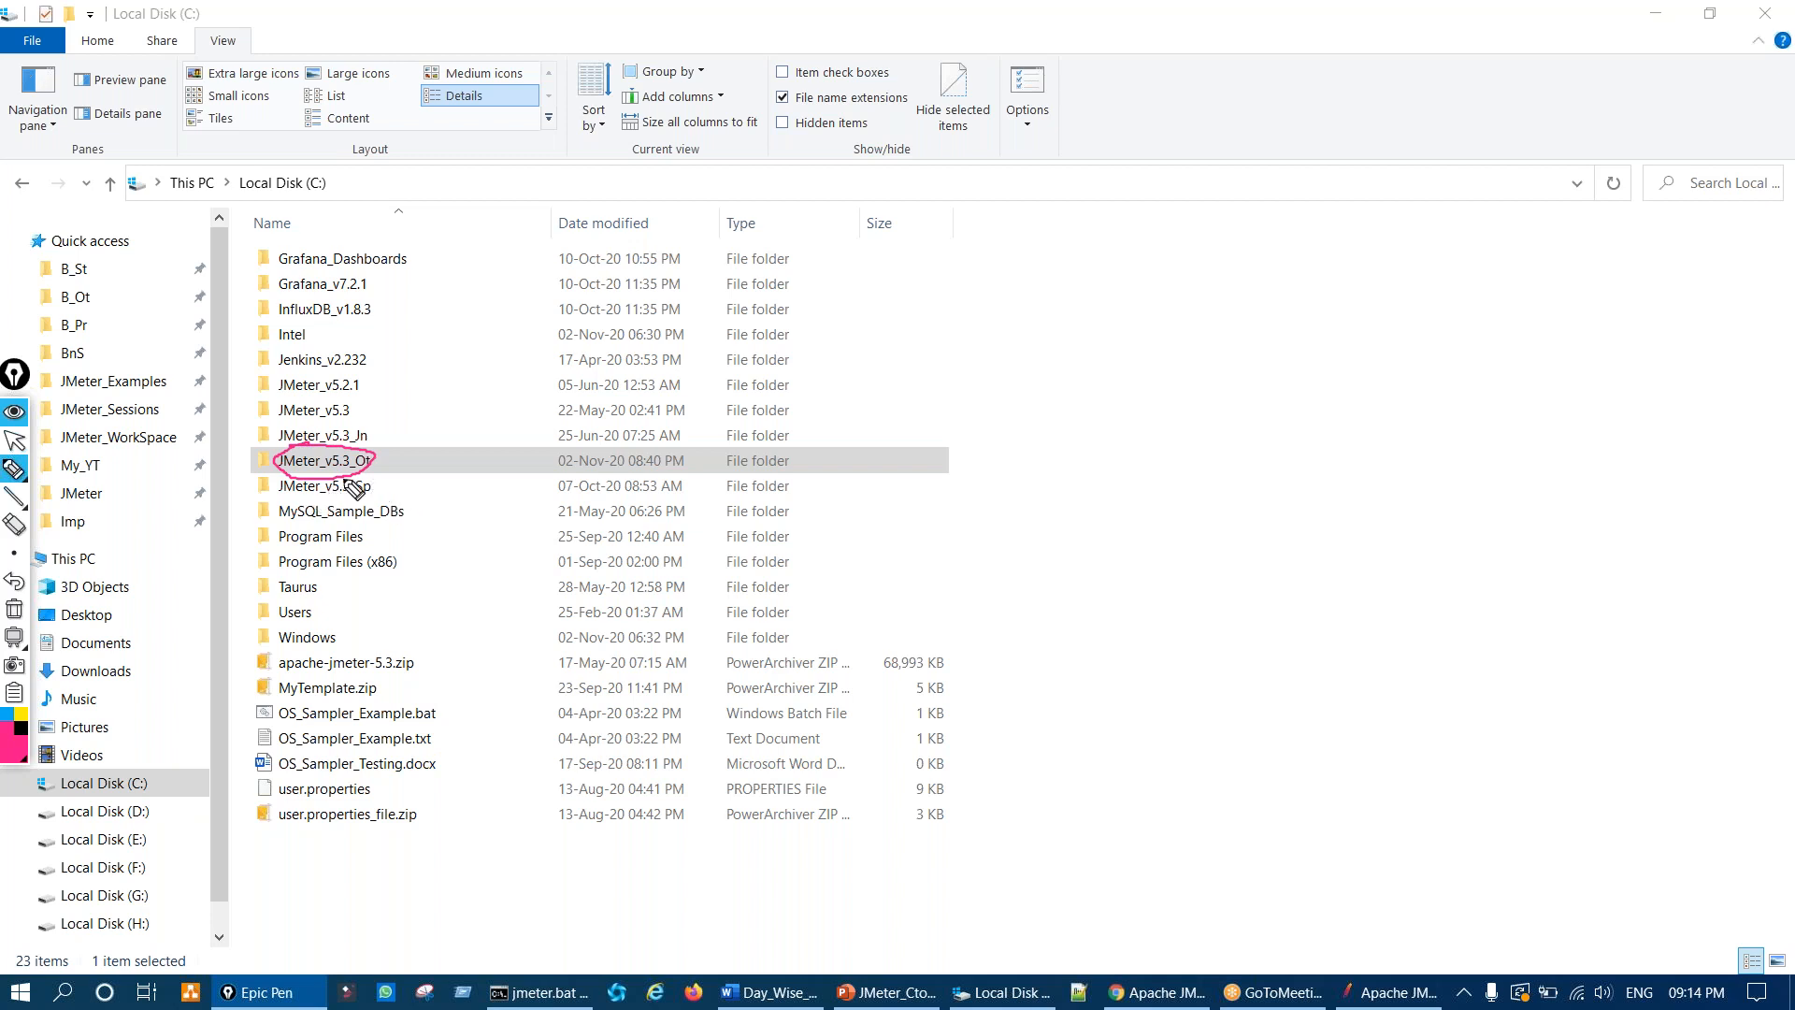
left_click_drag(334, 480, 353, 523)
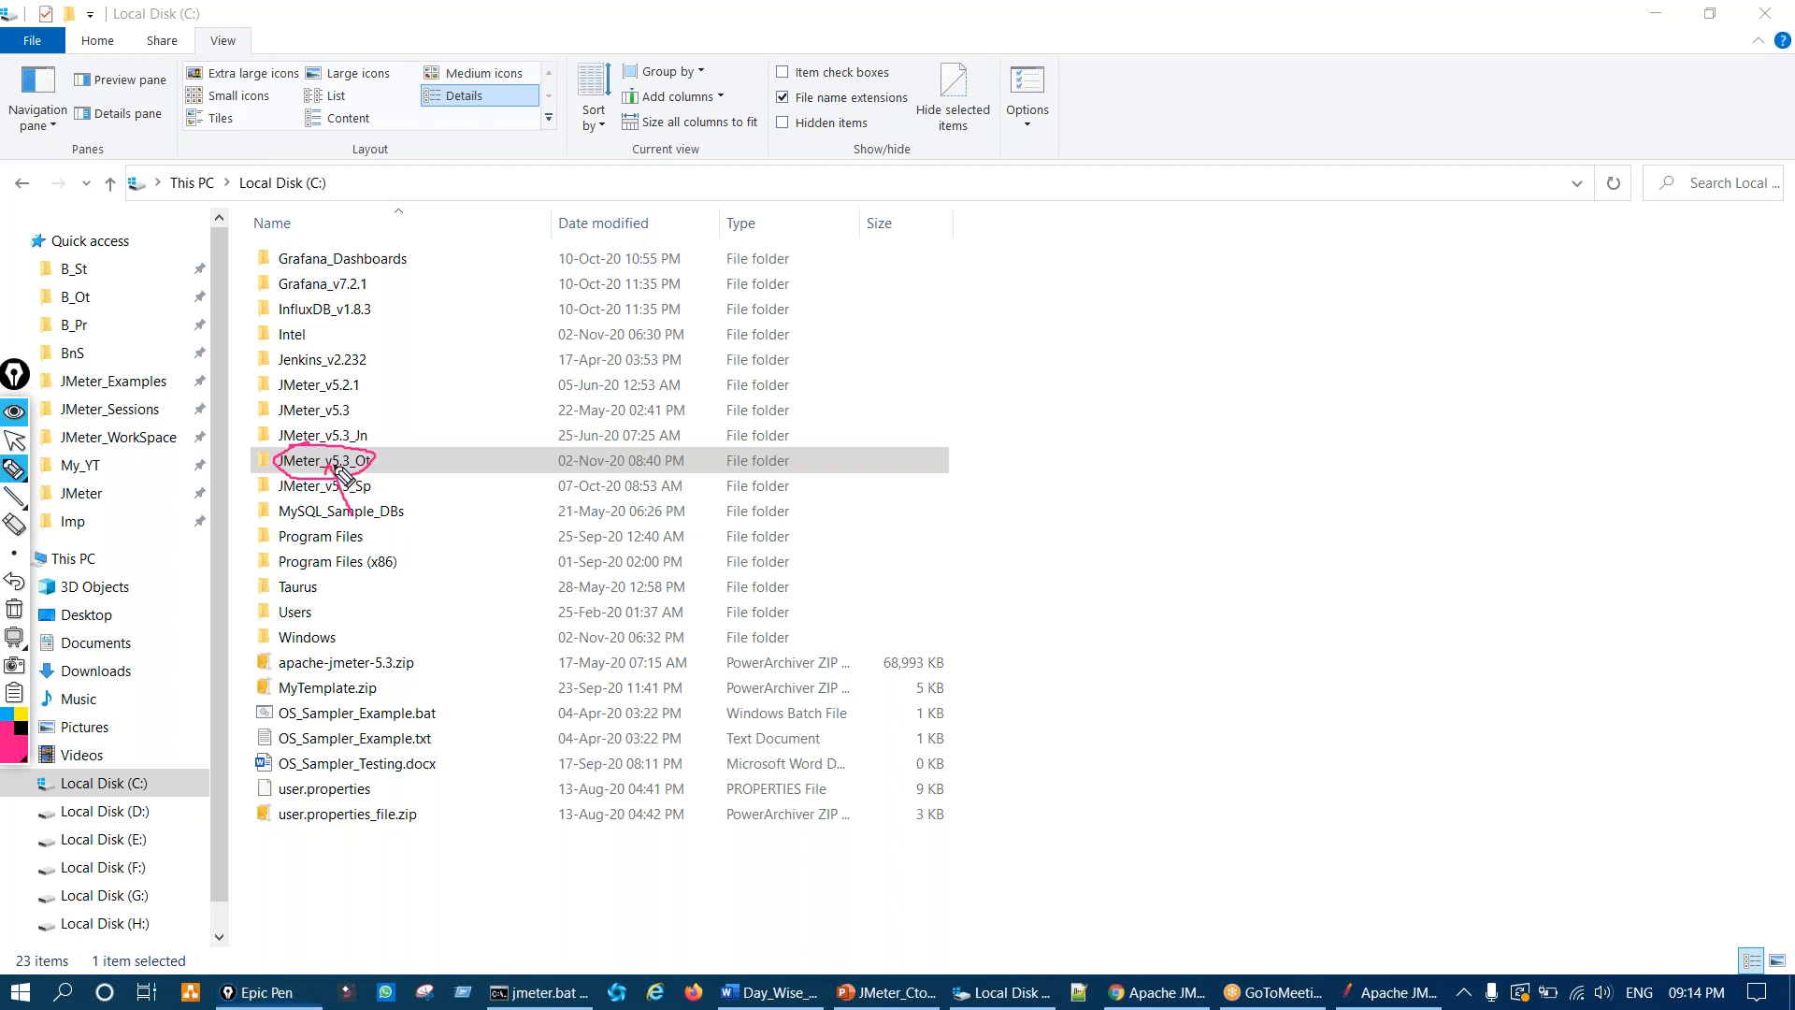
key("ctrl+shift+7")
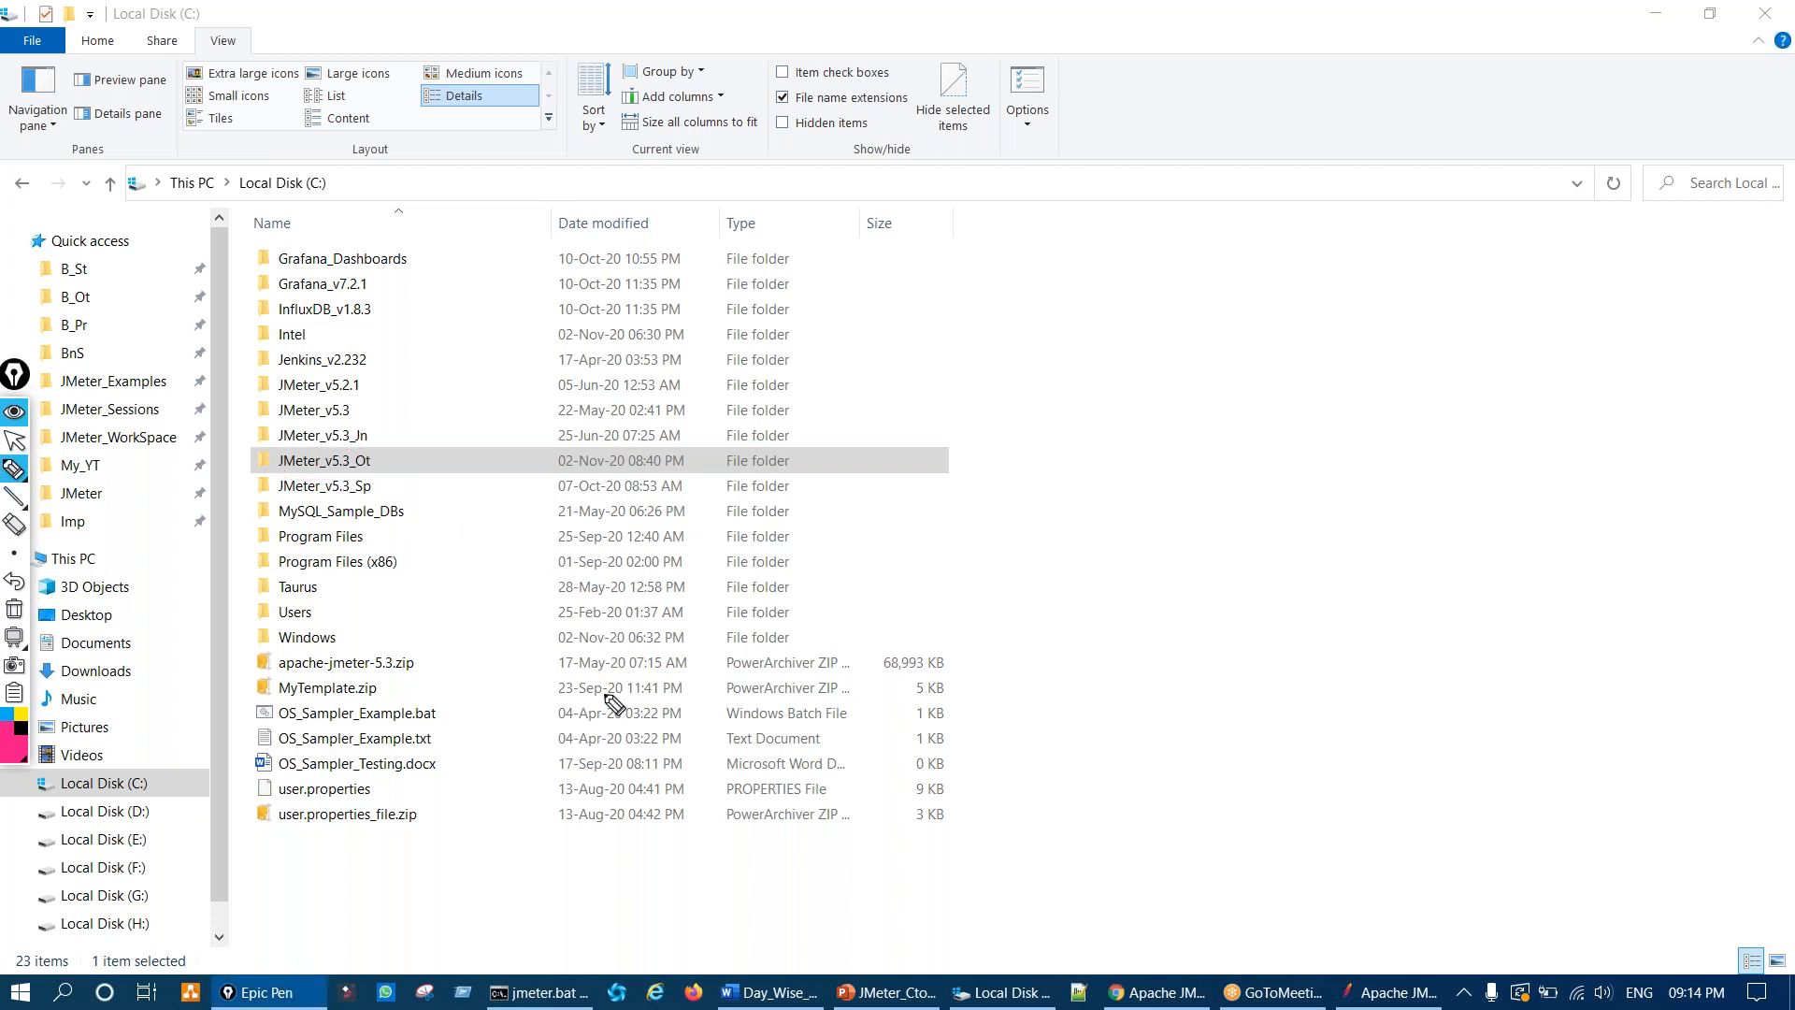
Step: Draw freehand symbols in the blank area beside the Local Disk (C:) file list and clear them
left_click_drag(689, 805, 785, 785)
key("ctrl+shift+7")
left_click_drag(1109, 570, 1086, 629)
left_click_drag(1067, 538, 1164, 710)
left_click_drag(1347, 591, 1289, 444)
left_click_drag(1243, 538, 1466, 468)
left_click_drag(1409, 384, 1419, 383)
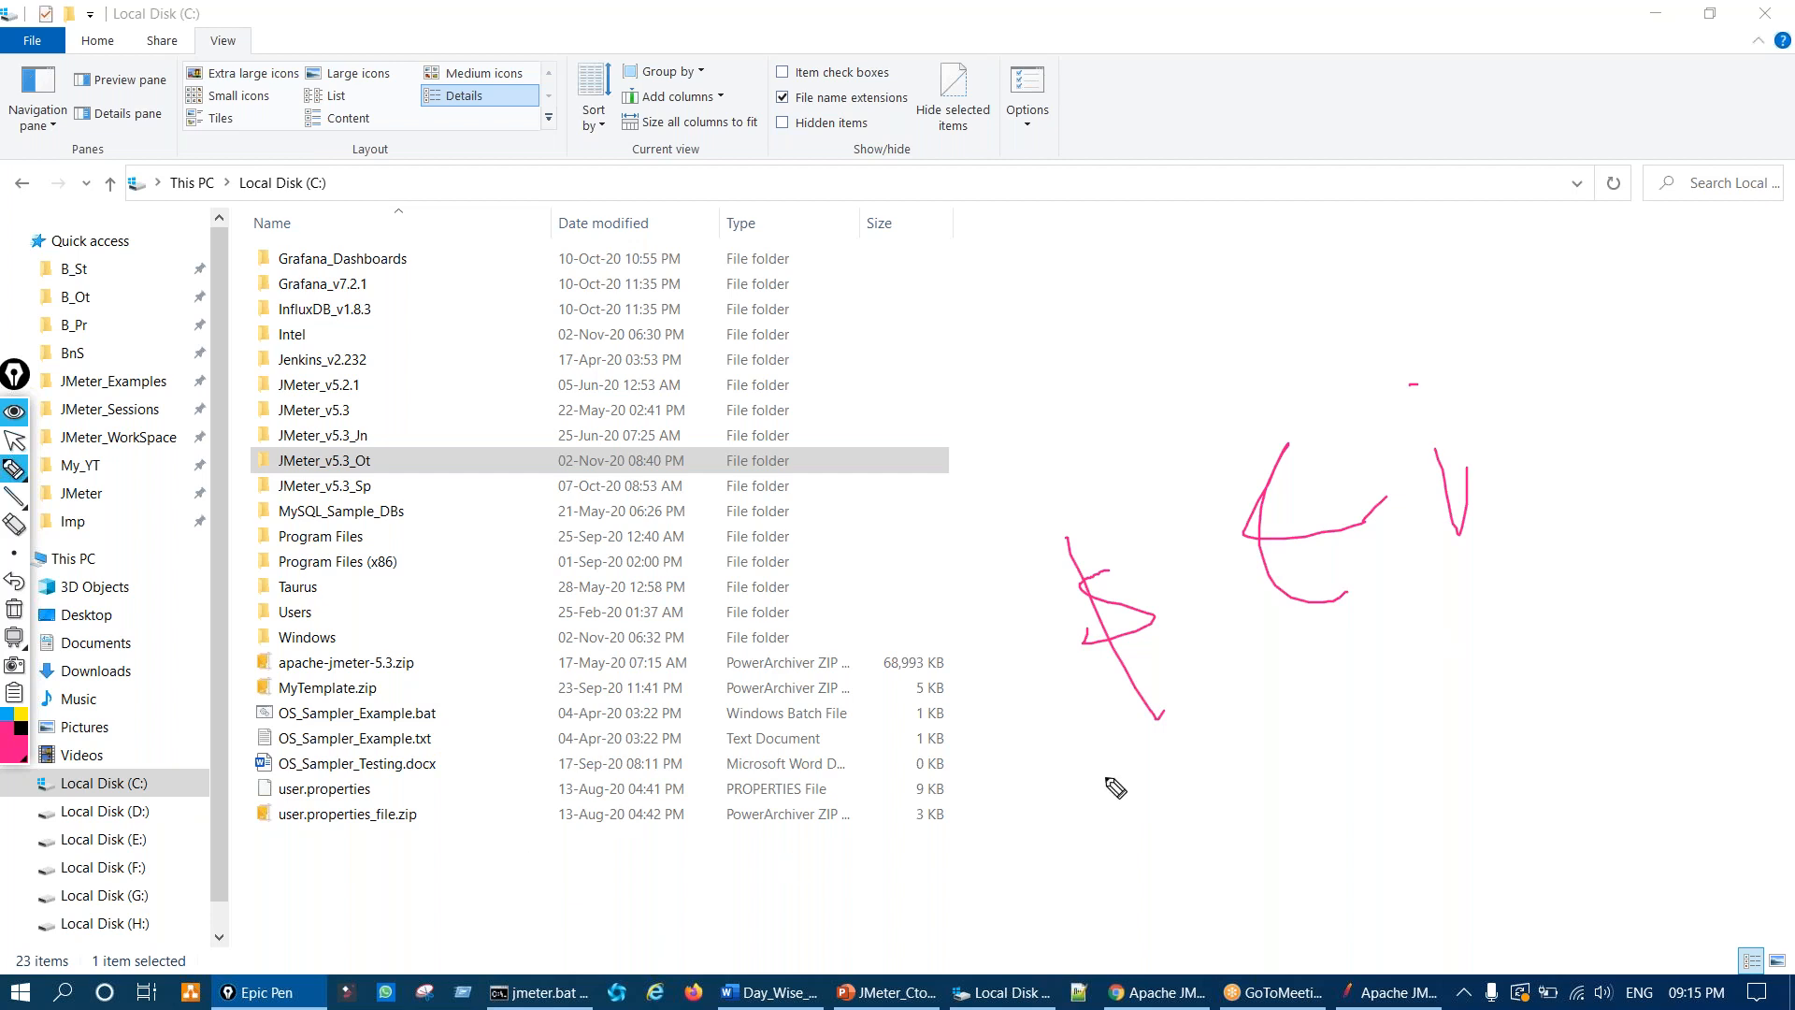
key("ctrl+shift+7")
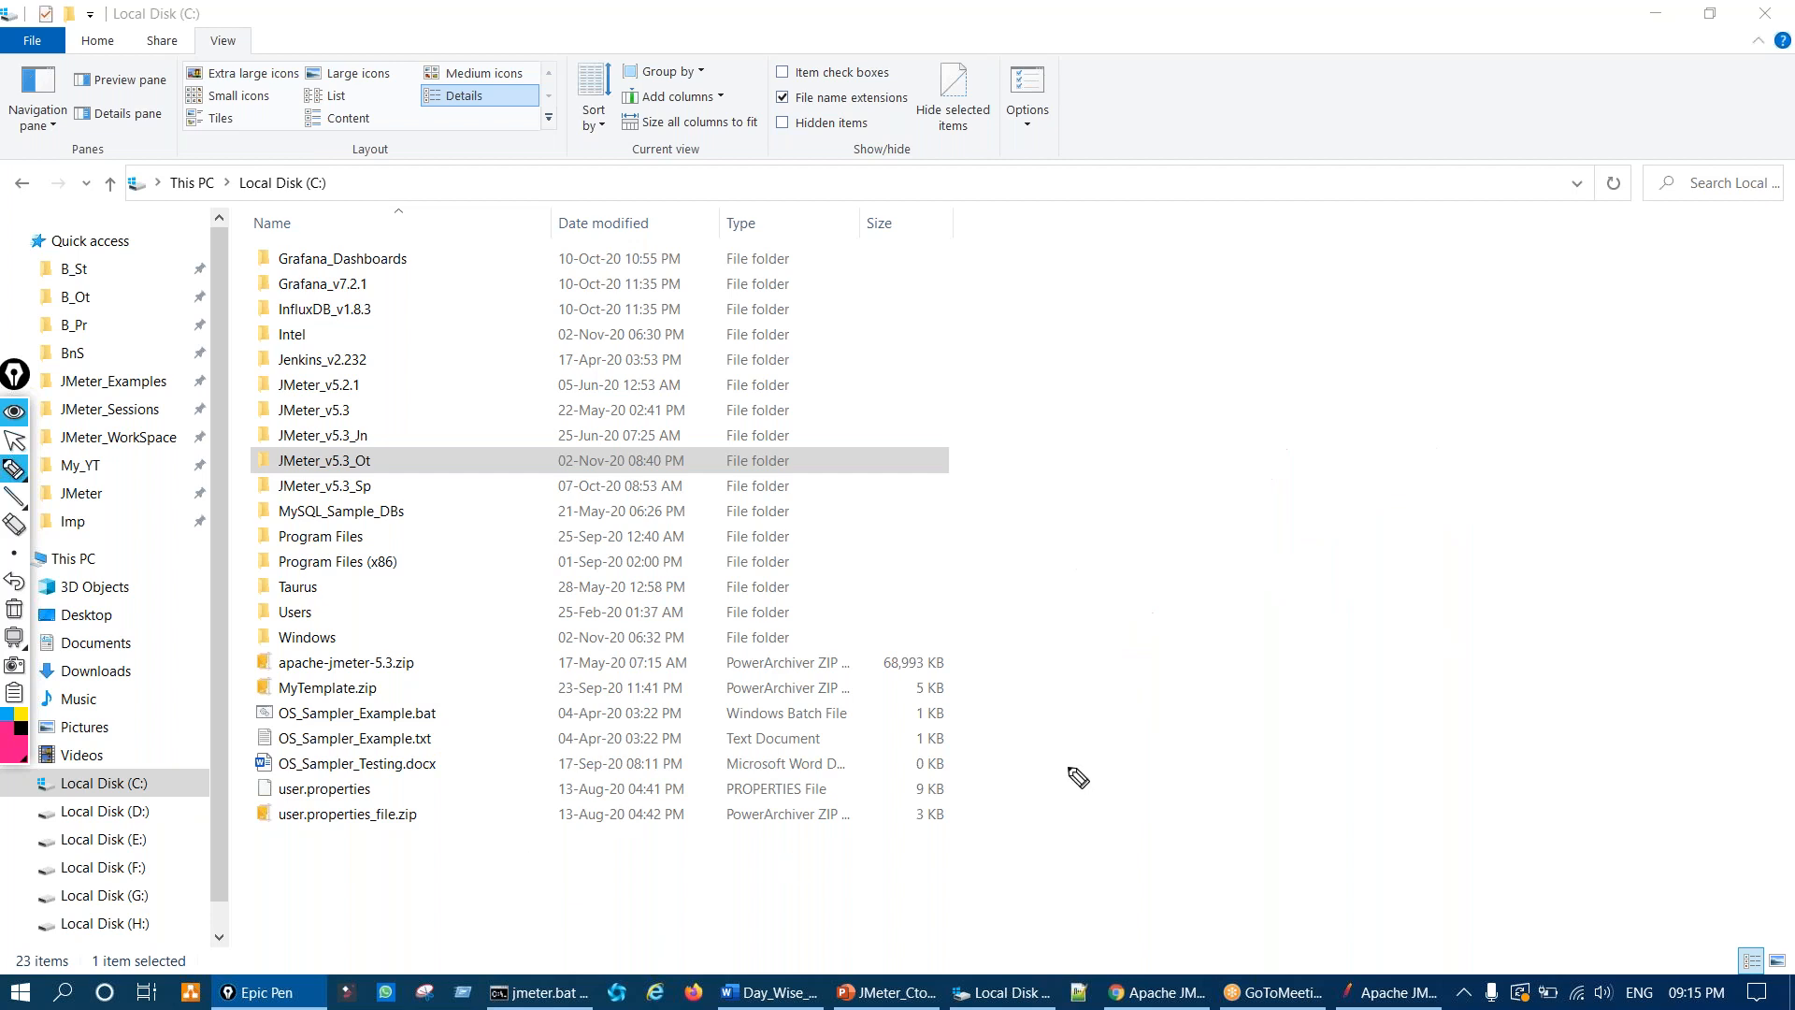
Step: Draw pointer strokes just below the JMeter_v5.3_Ot folder name and clear them
key("ctrl+shift+2")
key("ctrl+shift+3")
mouse_move(319, 534)
left_mouse_down()
mouse_move(322, 470)
mouse_move(337, 476)
left_mouse_up()
left_click_drag(349, 537, 354, 471)
left_click_drag(338, 484, 383, 480)
key("ctrl+shift+7")
Step: Draw a check mark, letter-like strokes and an underline in the blank area, clear all marks, and put the pen away
left_click_drag(1067, 800, 1146, 769)
mouse_move(1180, 693)
left_mouse_down()
mouse_move(1183, 713)
mouse_move(1296, 708)
left_mouse_up()
left_click_drag(919, 814, 940, 865)
mouse_move(1113, 732)
left_mouse_down()
mouse_move(1174, 795)
mouse_move(1084, 819)
left_mouse_up()
left_click_drag(1035, 877, 1193, 806)
left_click_drag(1103, 860, 1143, 843)
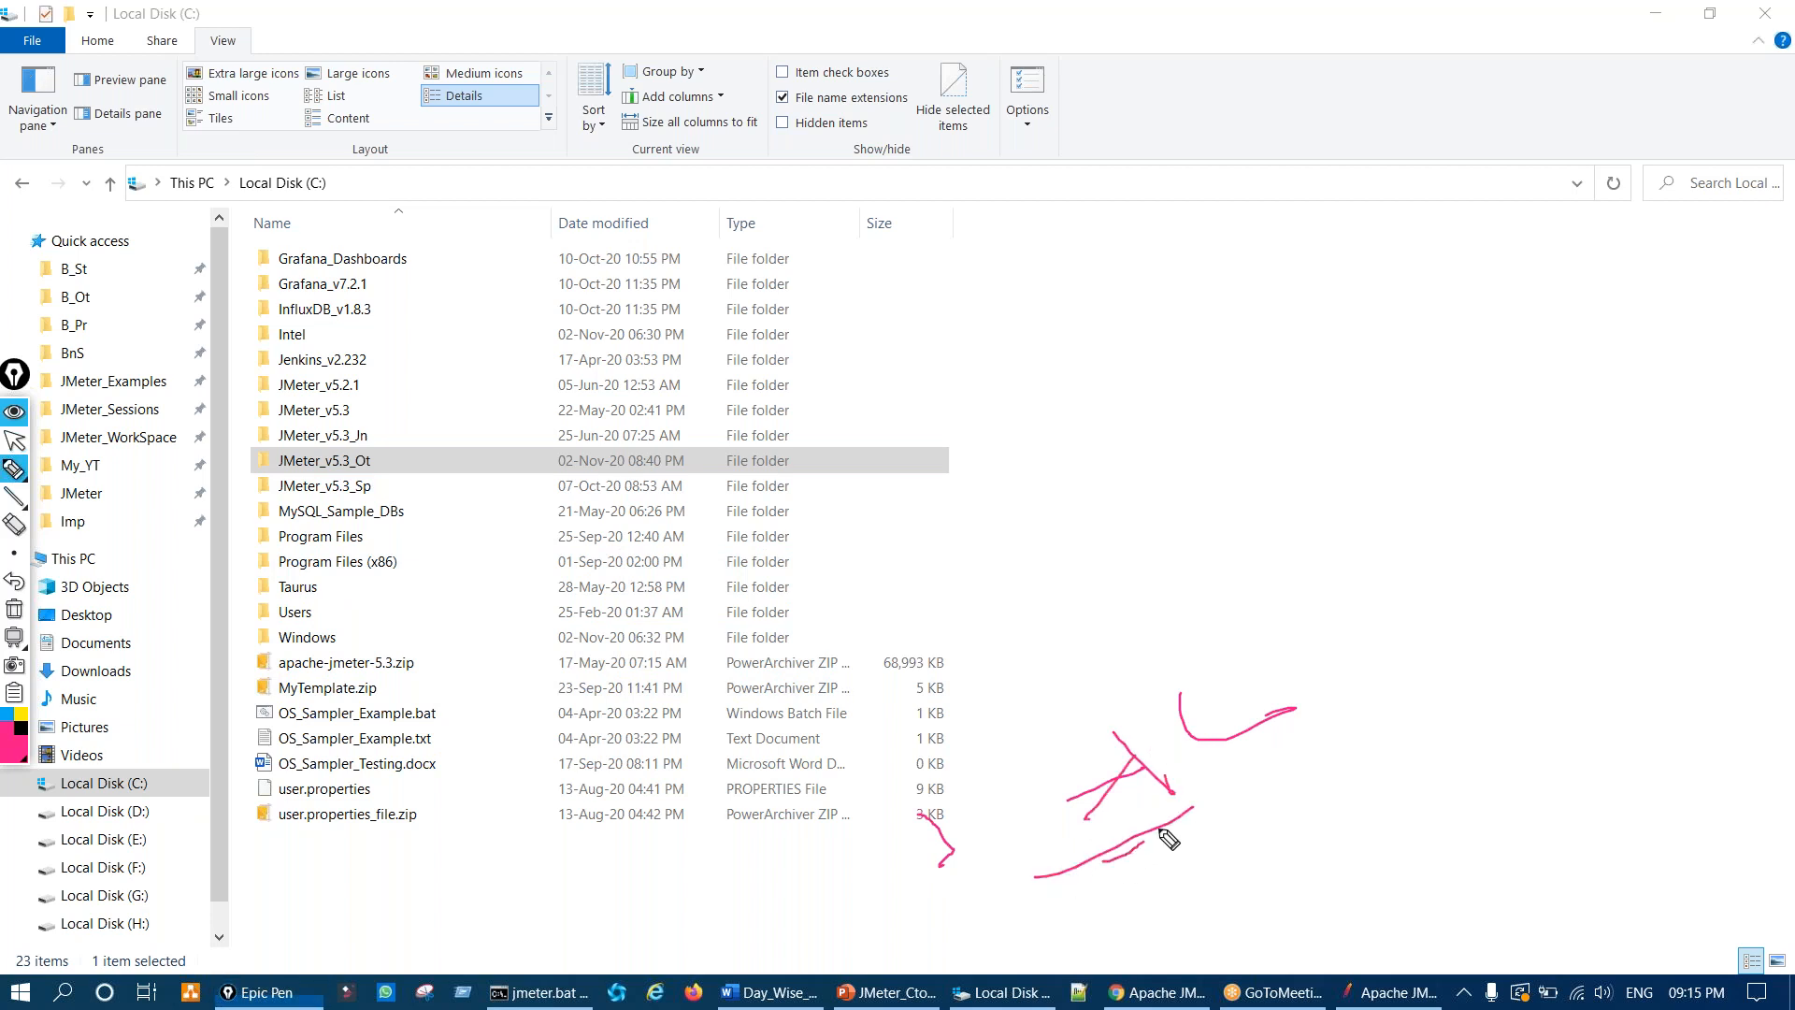
key("ctrl+shift+7")
key("ctrl+shift+2")
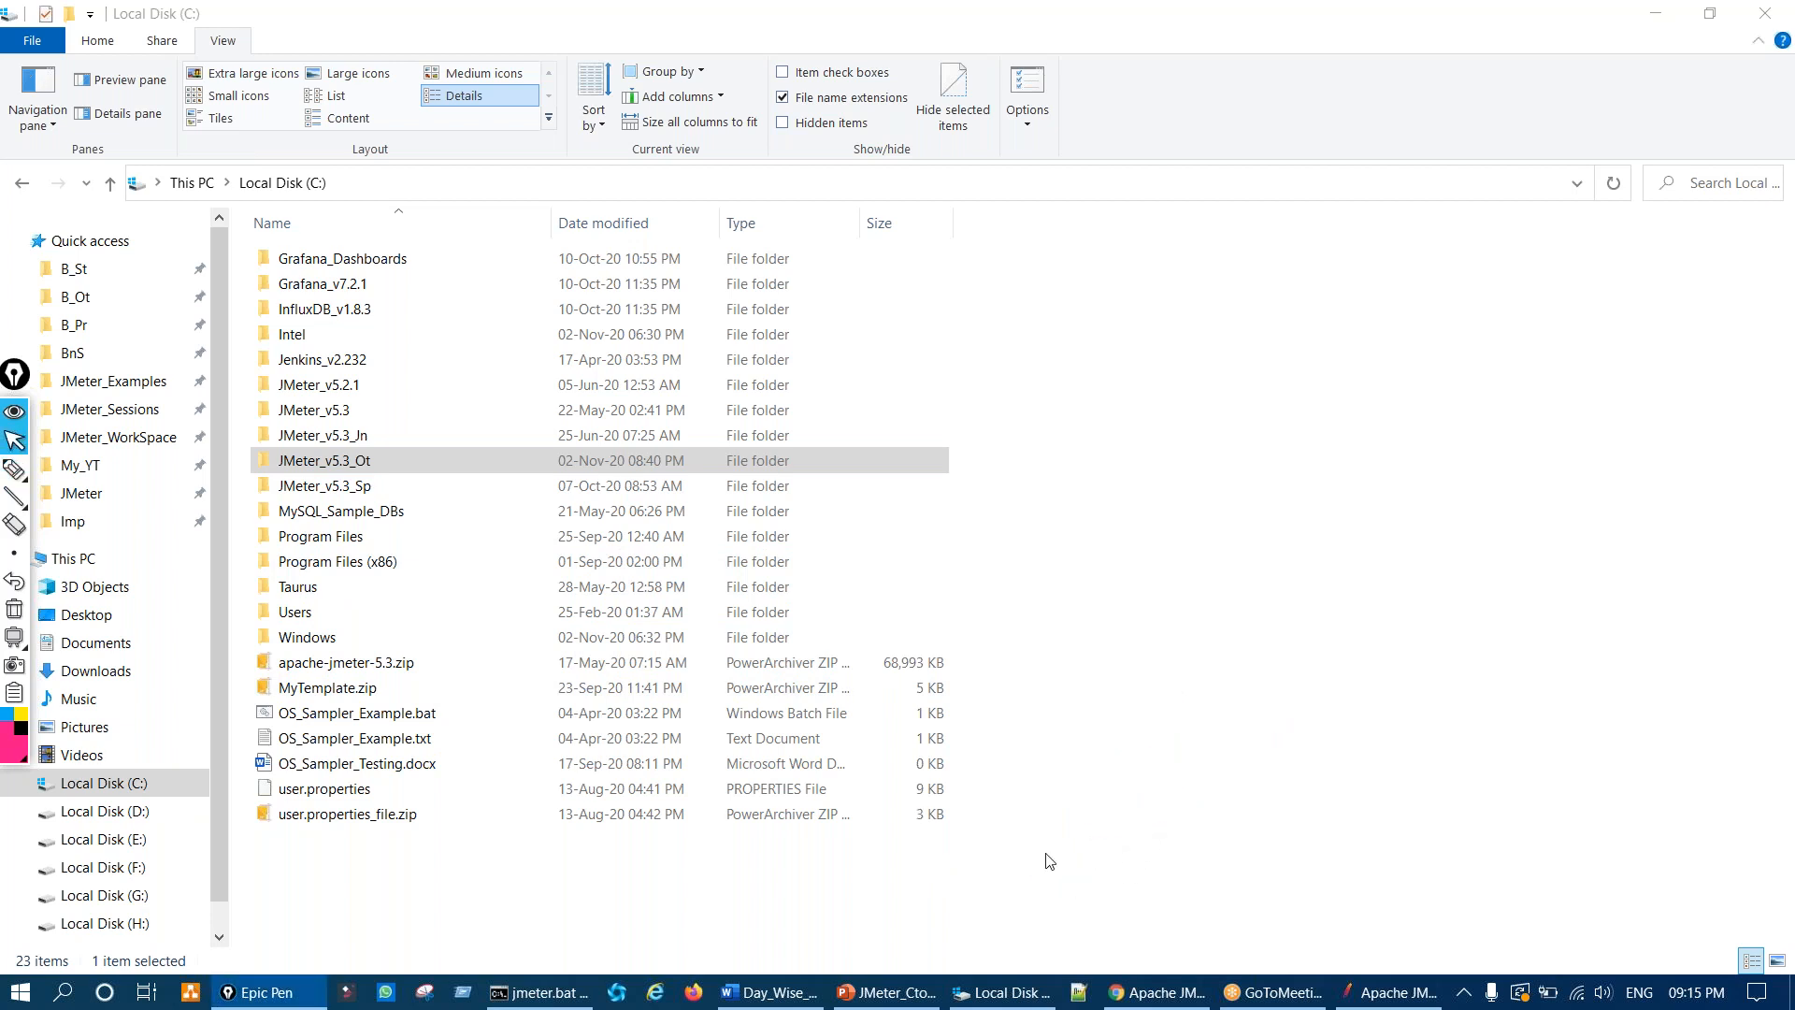
Step: Switch to the PowerPoint notes slide and activate the pen for marking the Note line
left_click(900, 981)
key("ctrl+shift+1")
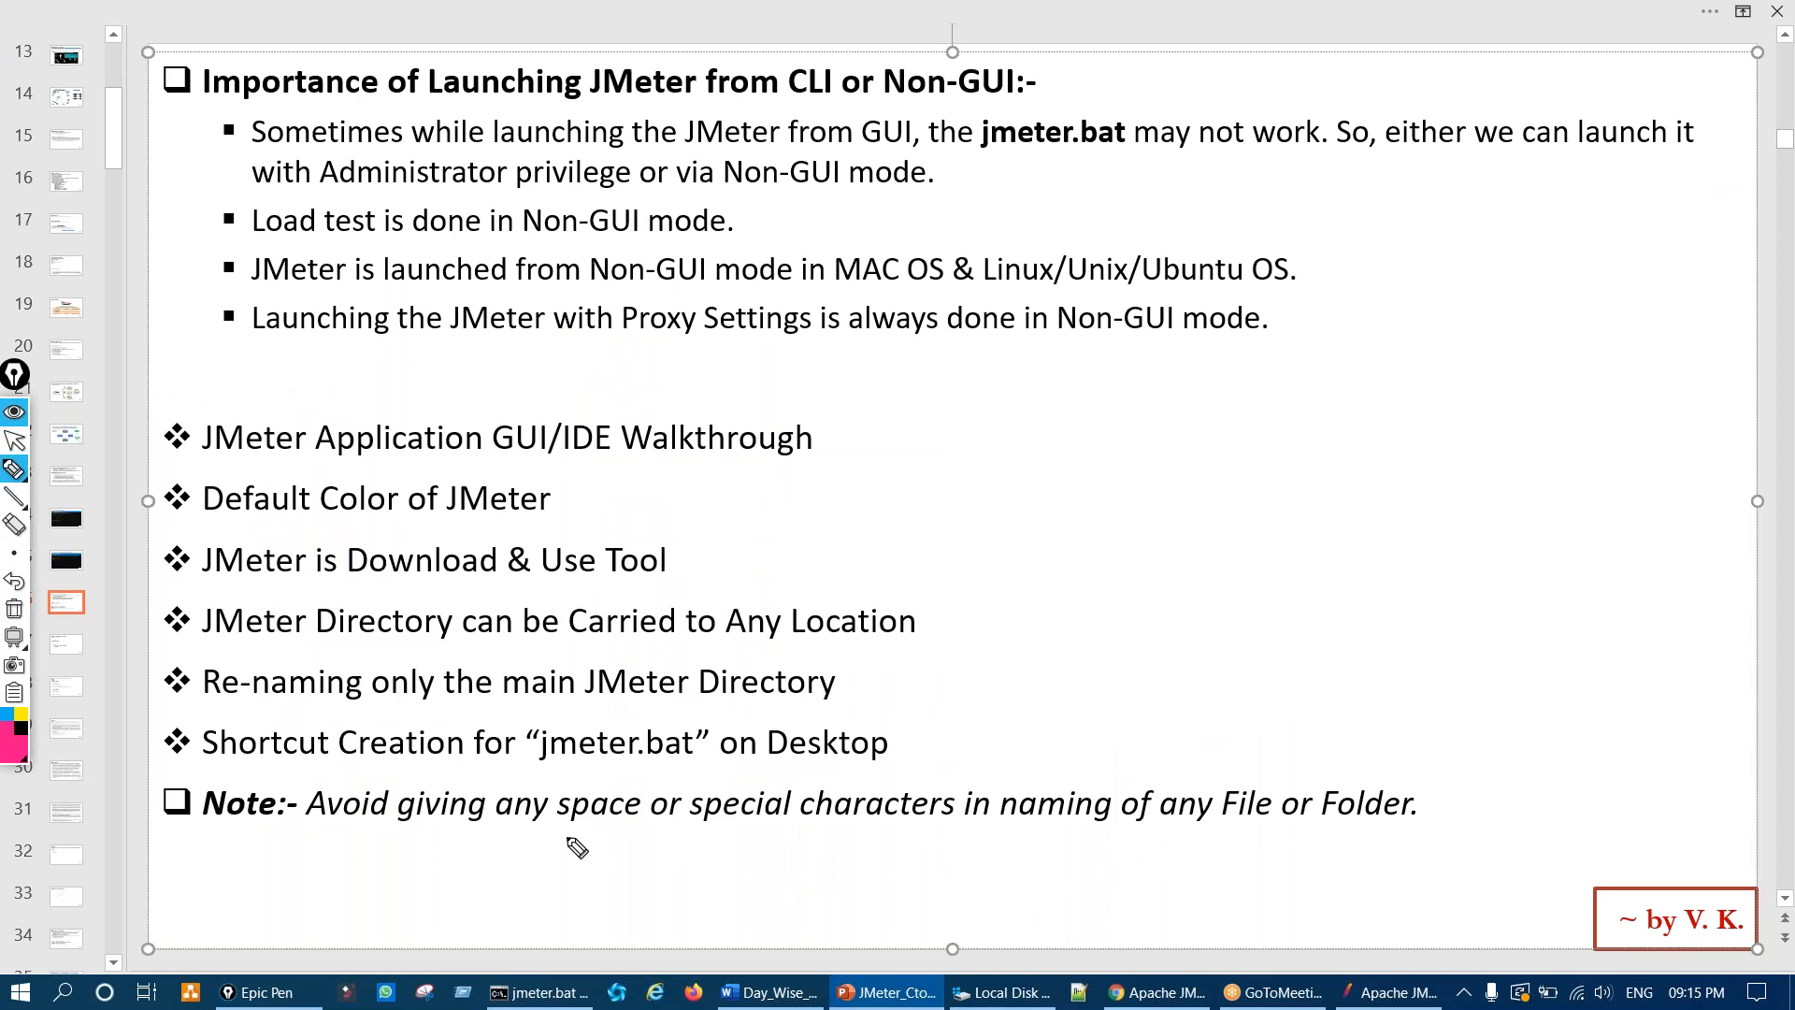